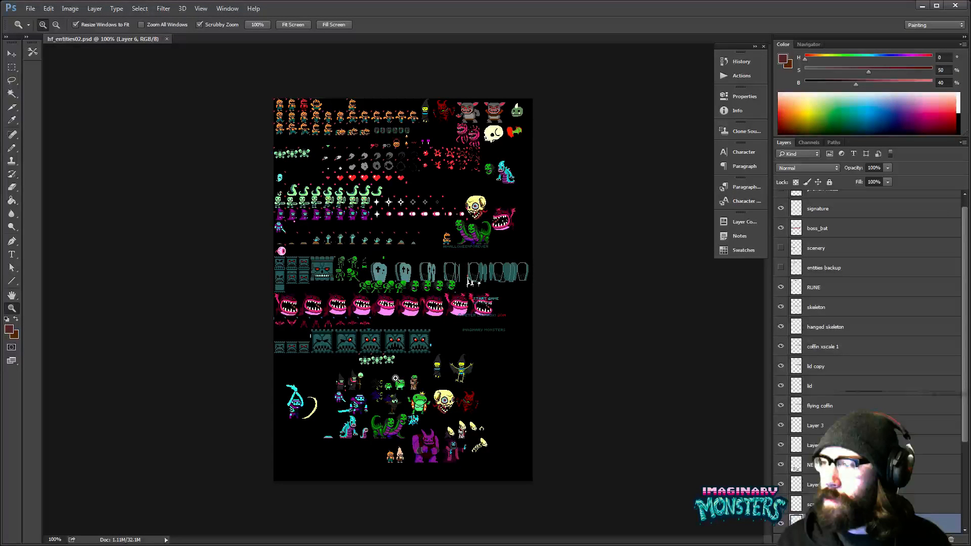
- Examine the monster sprites in the lower part of the sheet, closing in on the orange pumpkin and pale cone-headed characters
{"action": "key", "text": "alt+Tab"}
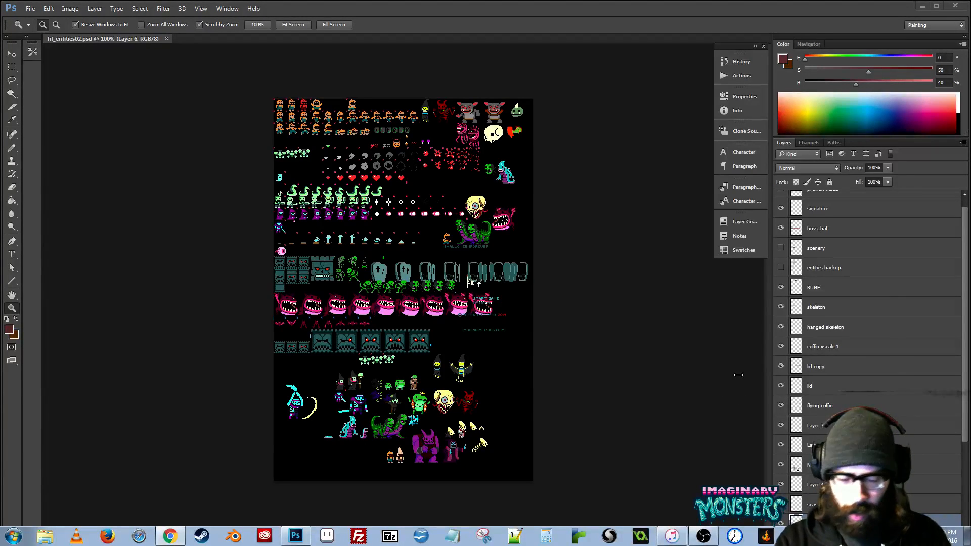
{"action": "left_click", "coordinate": [541, 276]}
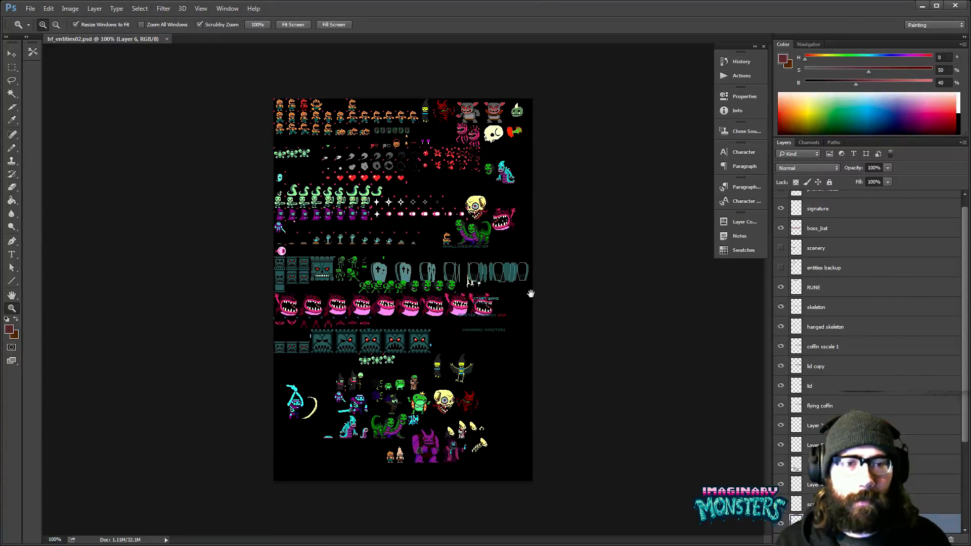
{"action": "left_click", "coordinate": [476, 353]}
{"action": "left_click", "coordinate": [440, 335]}
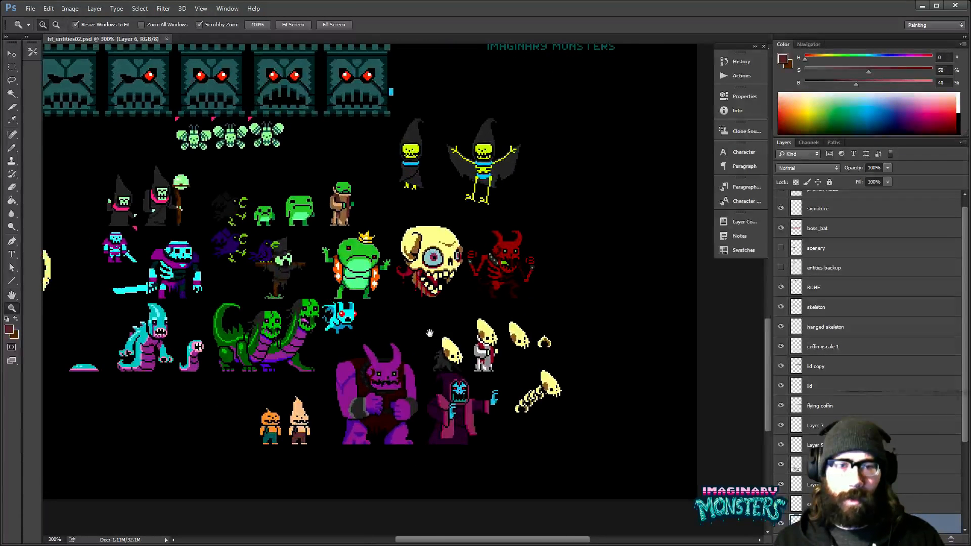
{"action": "left_click_drag", "start_coordinate": [437, 329], "coordinate": [488, 351]}
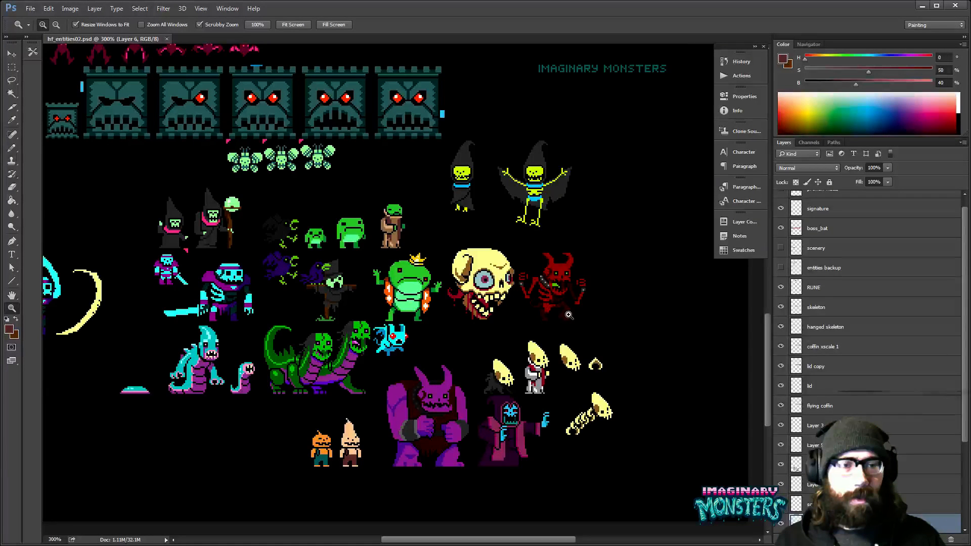
{"action": "mouse_move", "coordinate": [571, 375]}
{"action": "left_mouse_down"}
{"action": "mouse_move", "coordinate": [558, 362]}
{"action": "mouse_move", "coordinate": [576, 371]}
{"action": "left_mouse_up"}
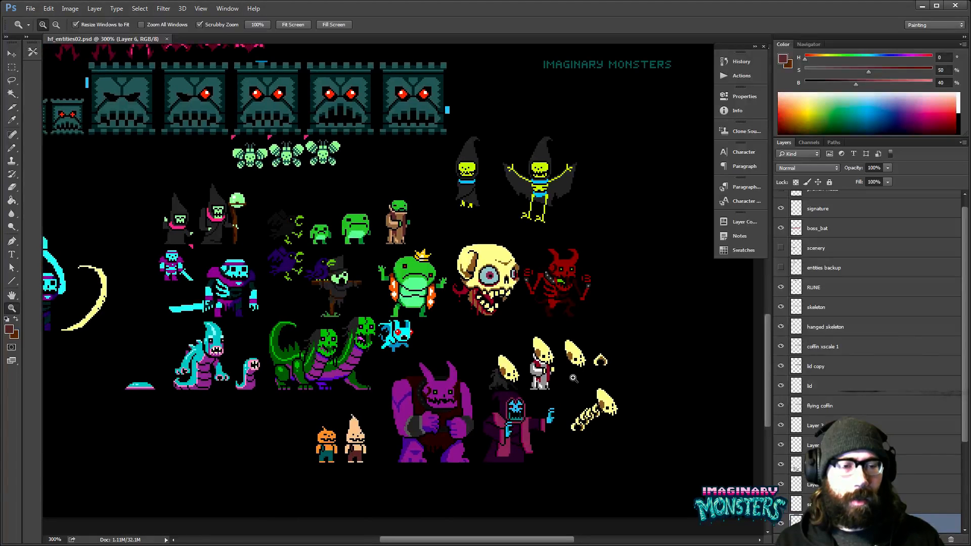
{"action": "left_click", "coordinate": [597, 396]}
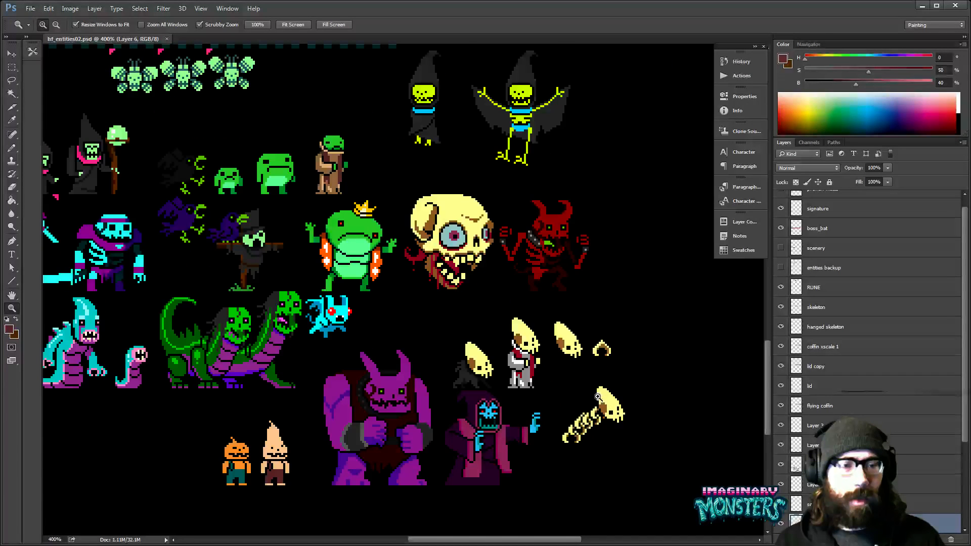
{"action": "left_click_drag", "start_coordinate": [598, 397], "coordinate": [628, 391]}
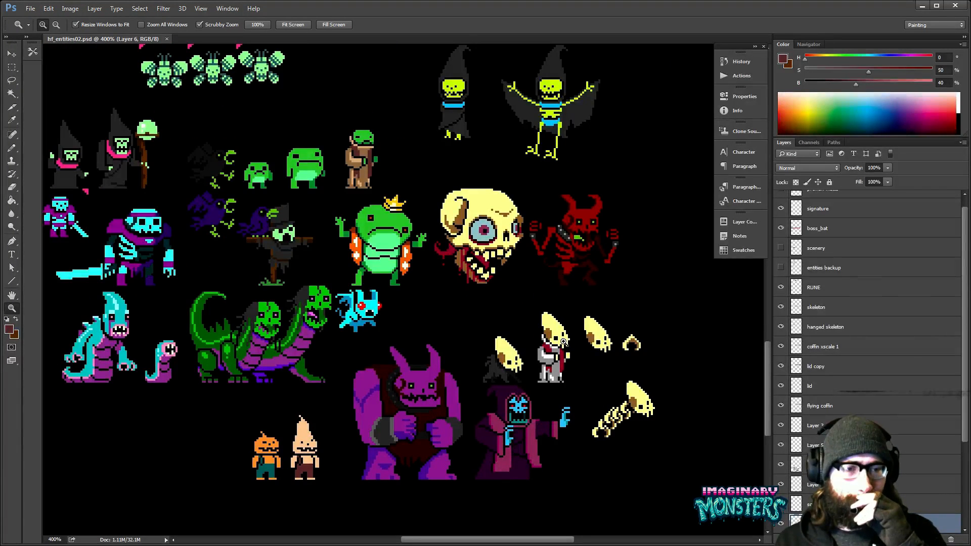
{"action": "left_click_drag", "start_coordinate": [564, 343], "coordinate": [467, 362]}
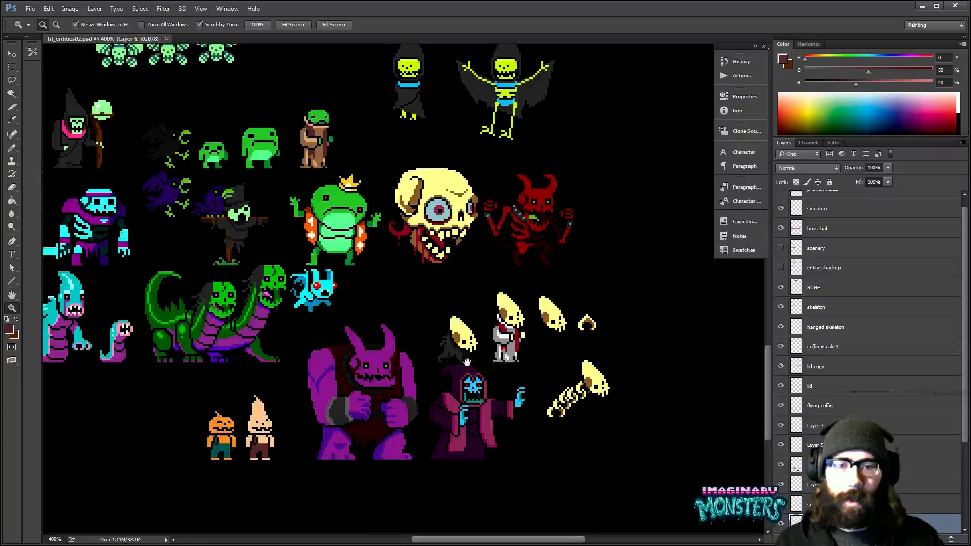
{"action": "left_click_drag", "start_coordinate": [258, 429], "coordinate": [382, 396]}
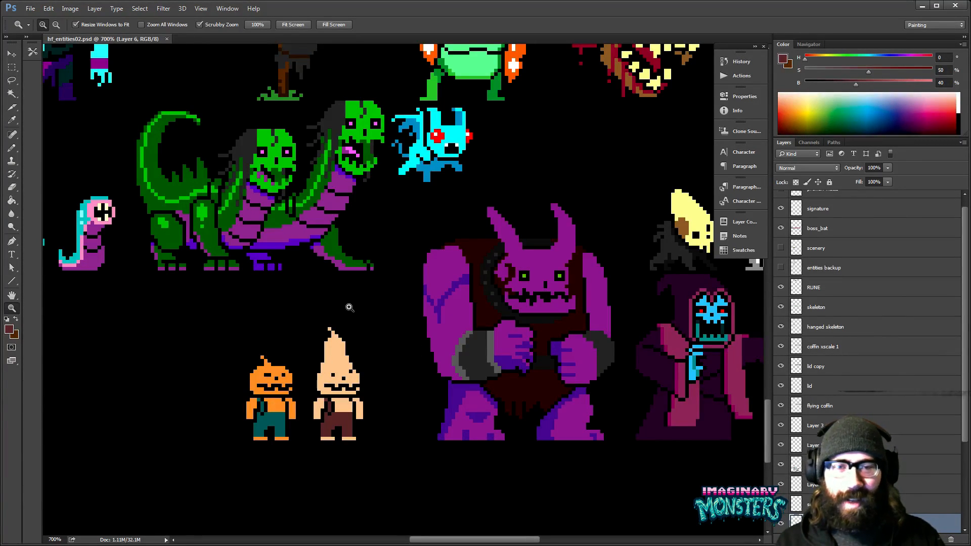
{"action": "left_click_drag", "start_coordinate": [357, 358], "coordinate": [492, 371]}
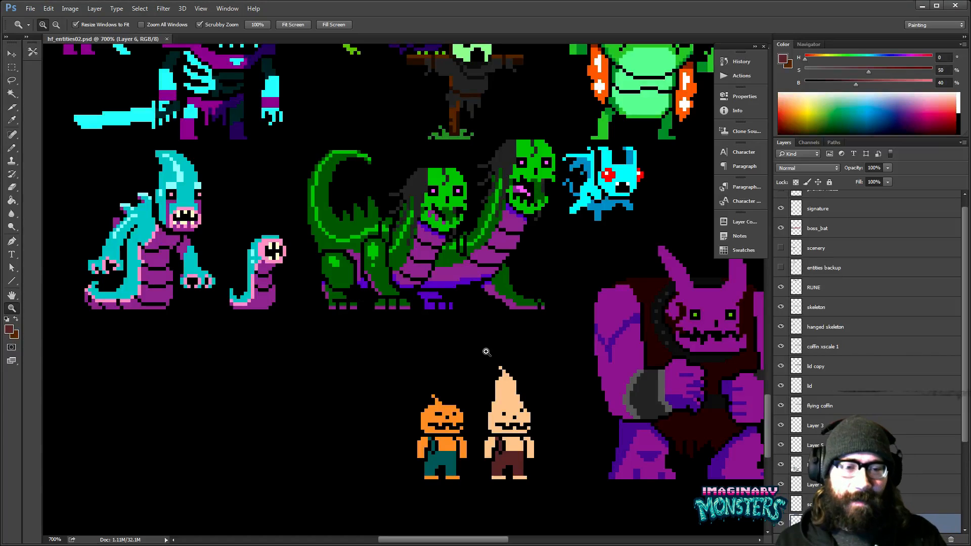
{"action": "left_click_drag", "start_coordinate": [576, 429], "coordinate": [451, 339]}
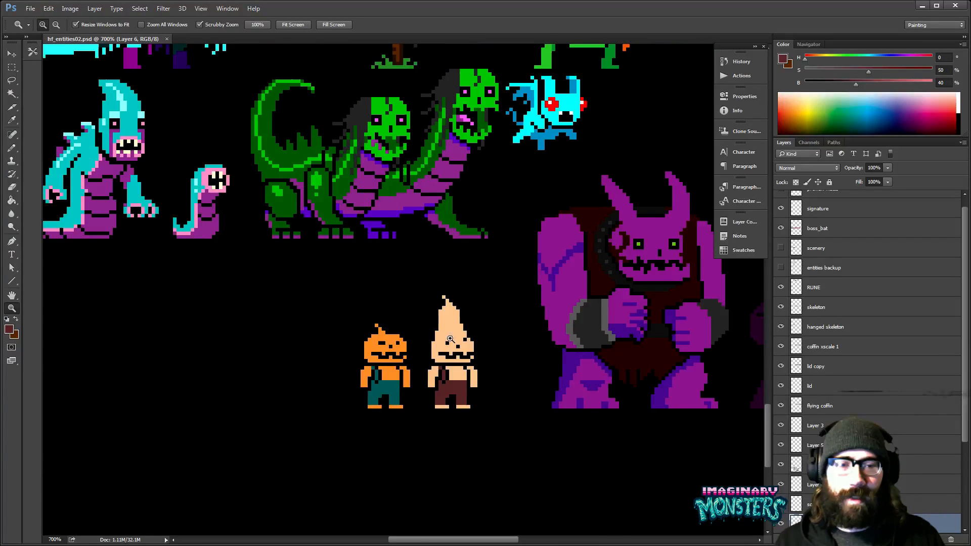
{"action": "double_click", "coordinate": [450, 339]}
{"action": "left_click_drag", "start_coordinate": [466, 374], "coordinate": [508, 369]}
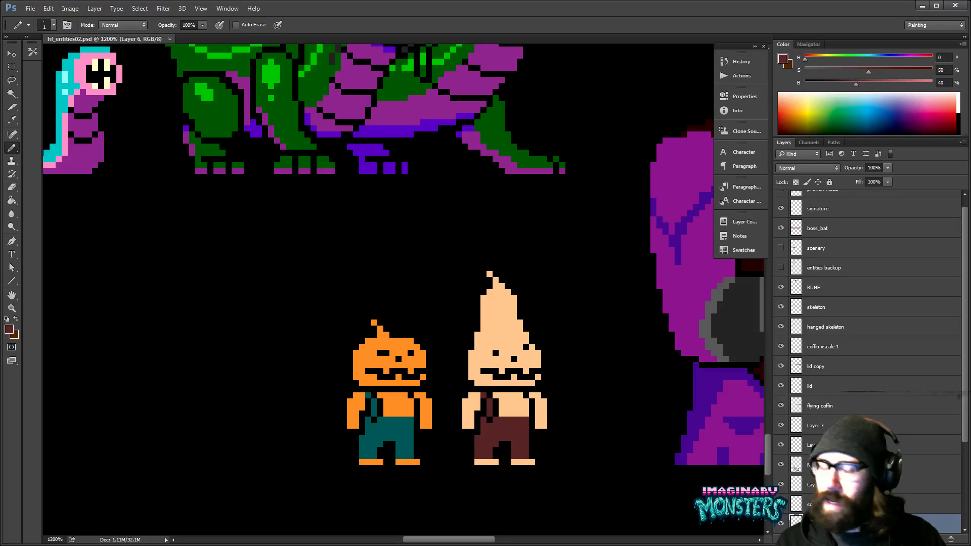
{"action": "key", "text": "b"}
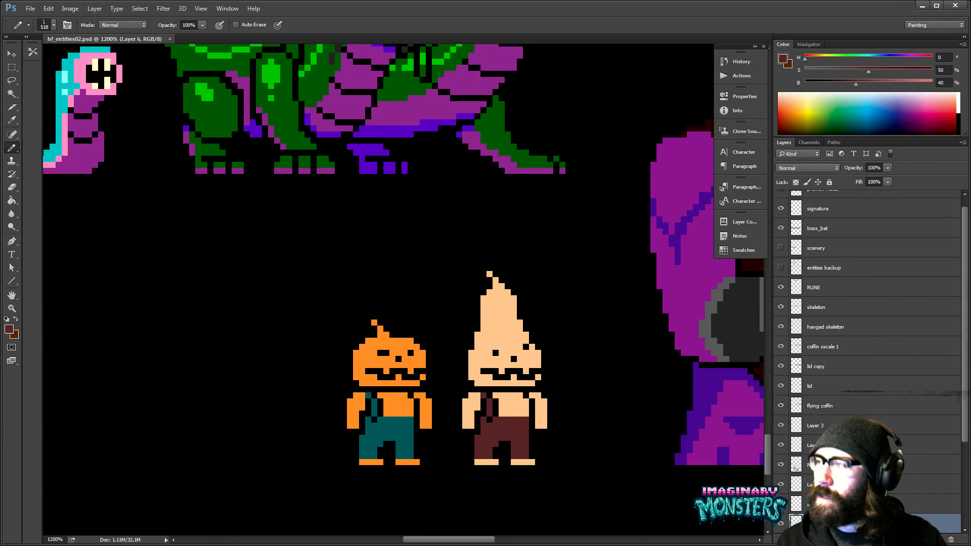
{"action": "key", "text": "alt+Tab"}
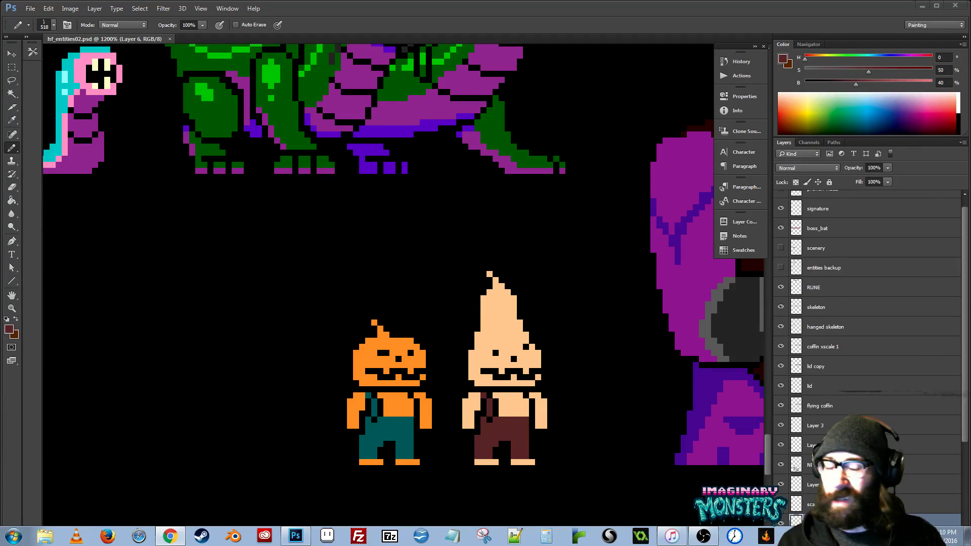
{"action": "left_click", "coordinate": [445, 334], "text": "ctrl"}
- Display the grid over the two small characters and clear the marquee selection around them
{"action": "key", "text": "m"}
{"action": "left_click_drag", "start_coordinate": [246, 174], "coordinate": [568, 480]}
{"action": "key", "text": "v"}
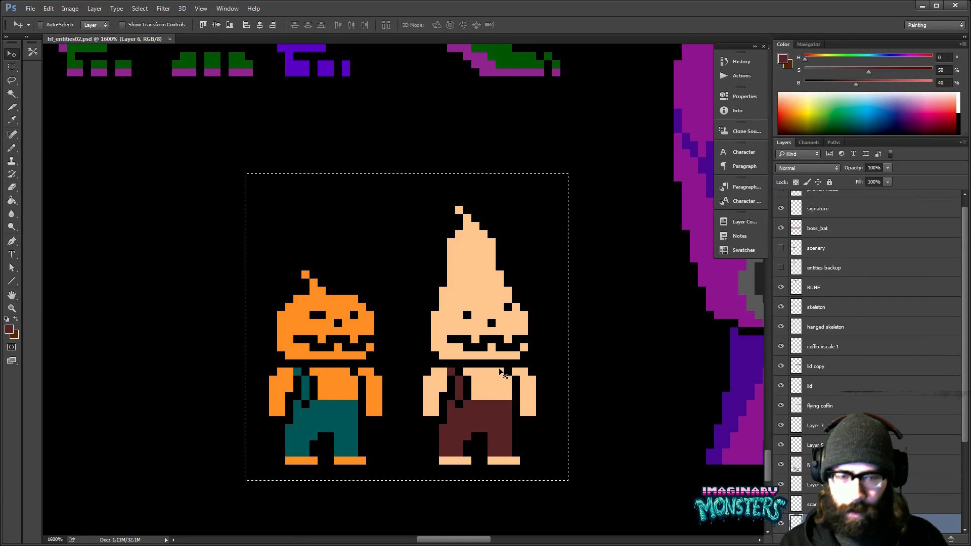
{"action": "key", "text": "ctrl+apostrophe"}
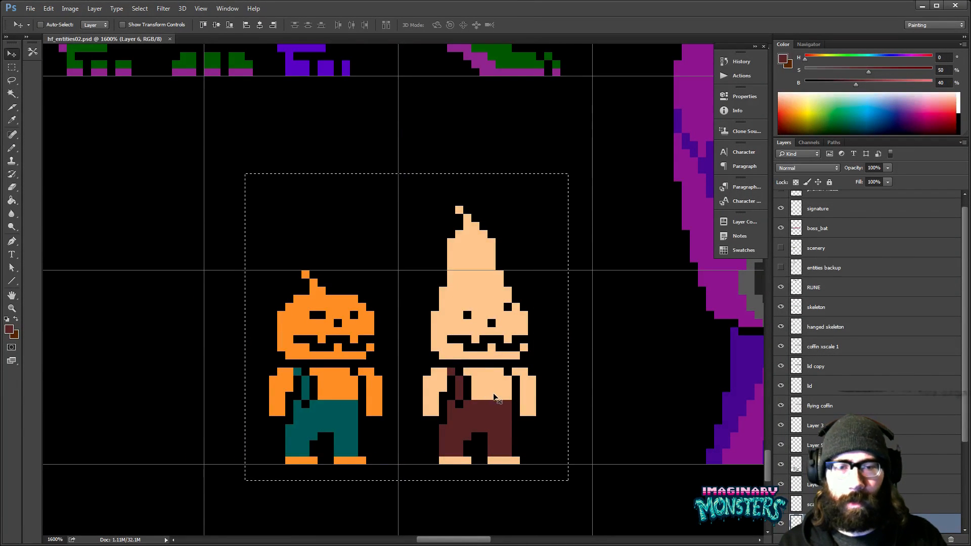
{"action": "key", "text": "ctrl+d"}
{"action": "left_click_drag", "start_coordinate": [503, 389], "coordinate": [536, 373]}
{"action": "key", "text": "ctrl+z"}
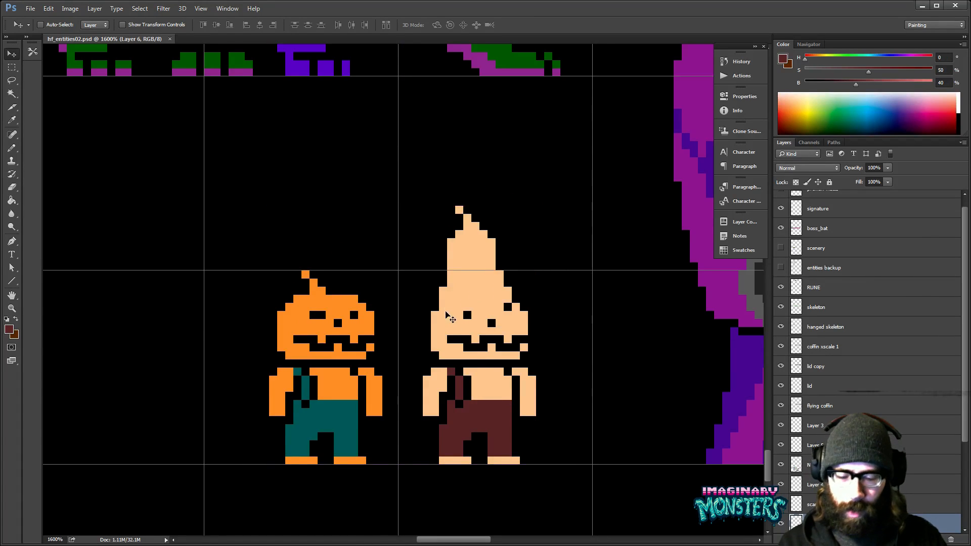
- Duplicate the pale cone-headed character and place the copy to the right of the original
{"action": "key", "text": "m"}
{"action": "left_click_drag", "start_coordinate": [398, 173], "coordinate": [569, 489]}
{"action": "key", "text": "v"}
{"action": "left_click_drag", "start_coordinate": [499, 401], "coordinate": [480, 378]}
{"action": "key", "text": "Right"}
{"action": "key", "text": "ctrl+d"}
- Select the copied cone-headed character, move it 7 px left toward the original and deselect it
{"action": "key", "text": "m"}
{"action": "left_click_drag", "start_coordinate": [220, 173], "coordinate": [377, 479]}
{"action": "left_click", "coordinate": [414, 359]}
{"action": "left_click_drag", "start_coordinate": [412, 177], "coordinate": [596, 481]}
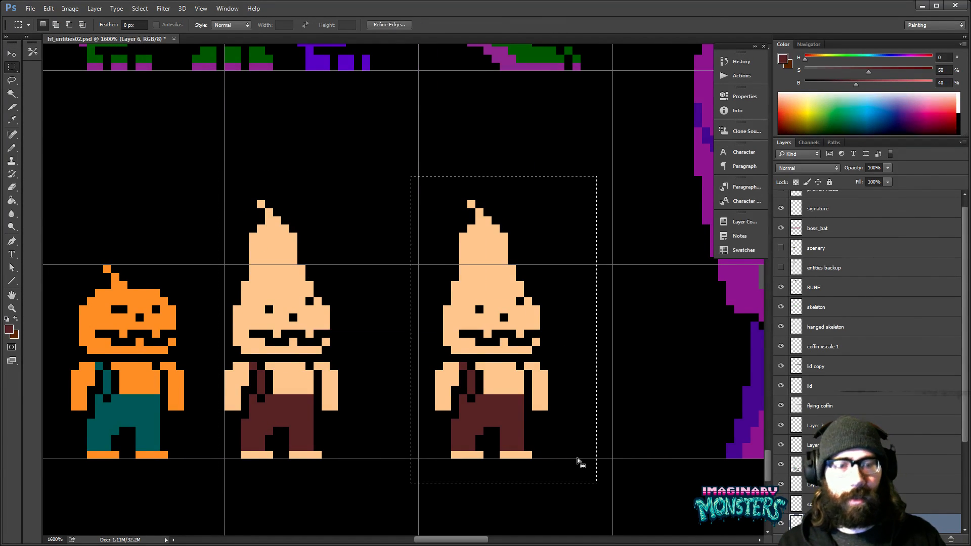
{"action": "key", "text": "v"}
{"action": "key", "text": "shift+Left"}
{"action": "key", "text": "Right"}
{"action": "key", "text": "Right"}
{"action": "key", "text": "Right"}
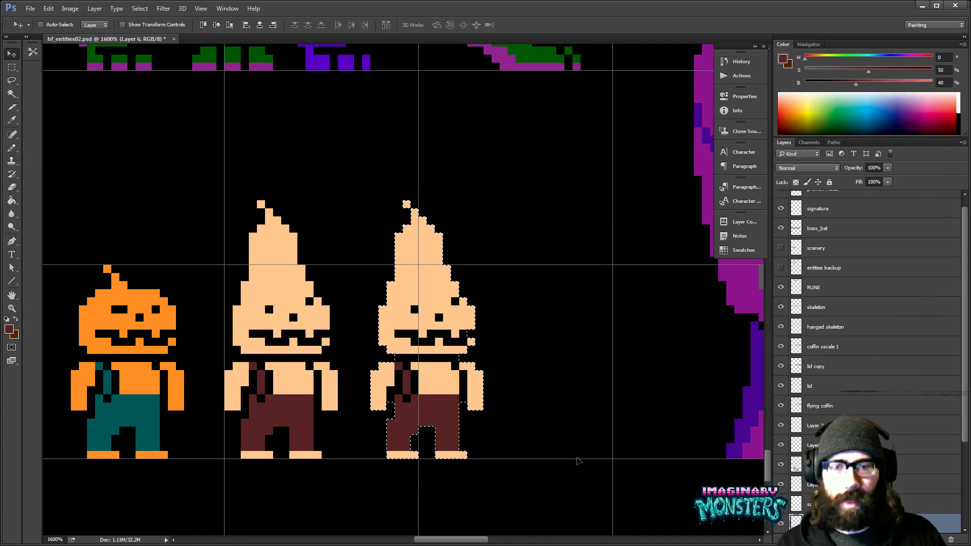
{"action": "key", "text": "ctrl+d"}
- Recolour the copied character's skin with the dark green of the two-headed dinosaur, using the Paint Bucket with Contiguous off
{"action": "key", "text": "b"}
{"action": "mouse_move", "coordinate": [488, 254]}
{"action": "left_mouse_down"}
{"action": "mouse_move", "coordinate": [460, 329]}
{"action": "mouse_move", "coordinate": [406, 253]}
{"action": "left_mouse_up"}
{"action": "key", "text": "m"}
{"action": "left_click_drag", "start_coordinate": [316, 177], "coordinate": [445, 411]}
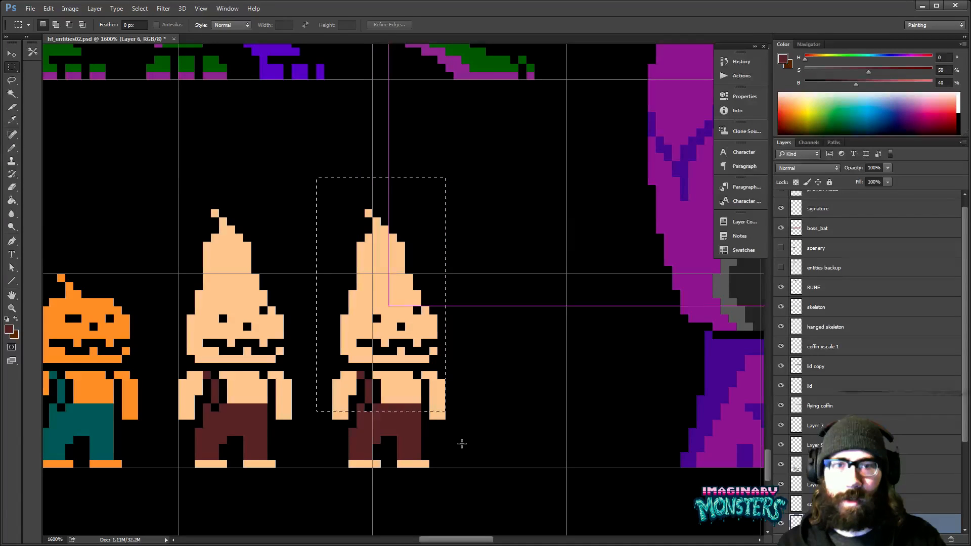
{"action": "left_click_drag", "start_coordinate": [462, 444], "coordinate": [494, 484]}
{"action": "key", "text": "g"}
{"action": "left_click", "coordinate": [482, 61], "text": "alt"}
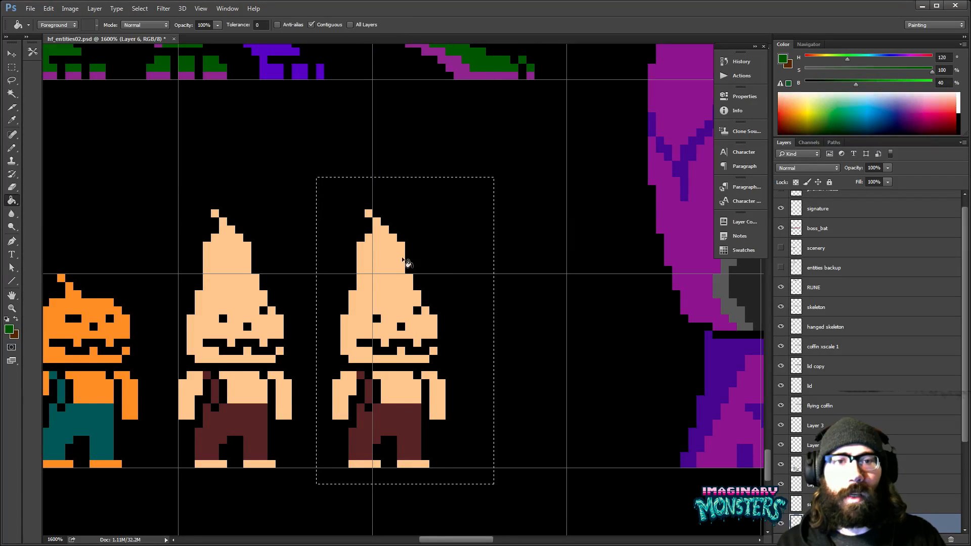
{"action": "left_click", "coordinate": [403, 298]}
{"action": "left_click", "coordinate": [312, 25]}
{"action": "left_click", "coordinate": [404, 379]}
{"action": "left_click_drag", "start_coordinate": [397, 357], "coordinate": [409, 351]}
{"action": "key", "text": "ctrl+d"}
{"action": "left_click_drag", "start_coordinate": [400, 315], "coordinate": [413, 353]}
- Fill the green character's trousers and strap with the blue sampled from the small cyan bat creature
{"action": "key", "text": "z"}
{"action": "mouse_move", "coordinate": [475, 329]}
{"action": "left_mouse_down"}
{"action": "mouse_move", "coordinate": [439, 335]}
{"action": "mouse_move", "coordinate": [380, 397]}
{"action": "mouse_move", "coordinate": [390, 405]}
{"action": "left_mouse_up"}
{"action": "key", "text": "g"}
{"action": "left_click", "coordinate": [467, 228], "text": "alt"}
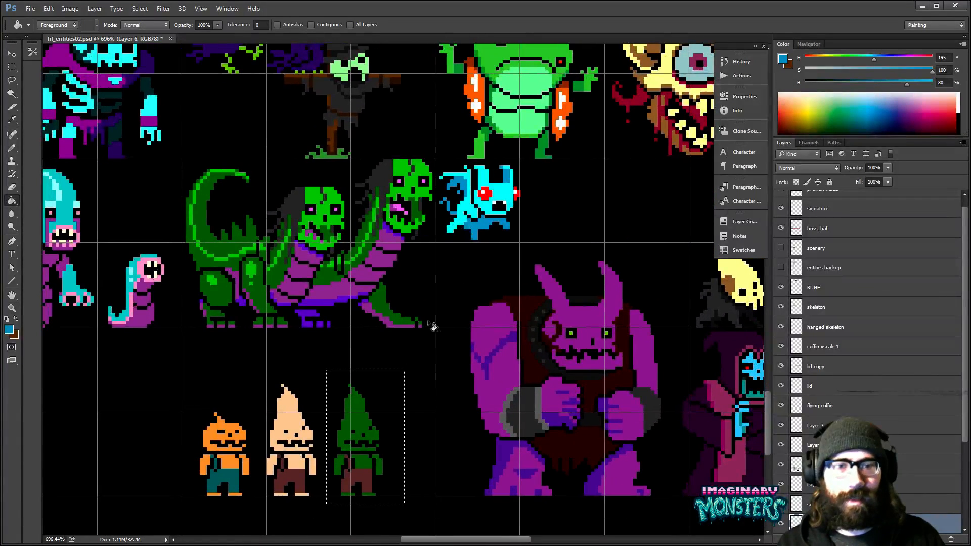
{"action": "left_click", "coordinate": [363, 477]}
{"action": "left_click_drag", "start_coordinate": [378, 474], "coordinate": [399, 426]}
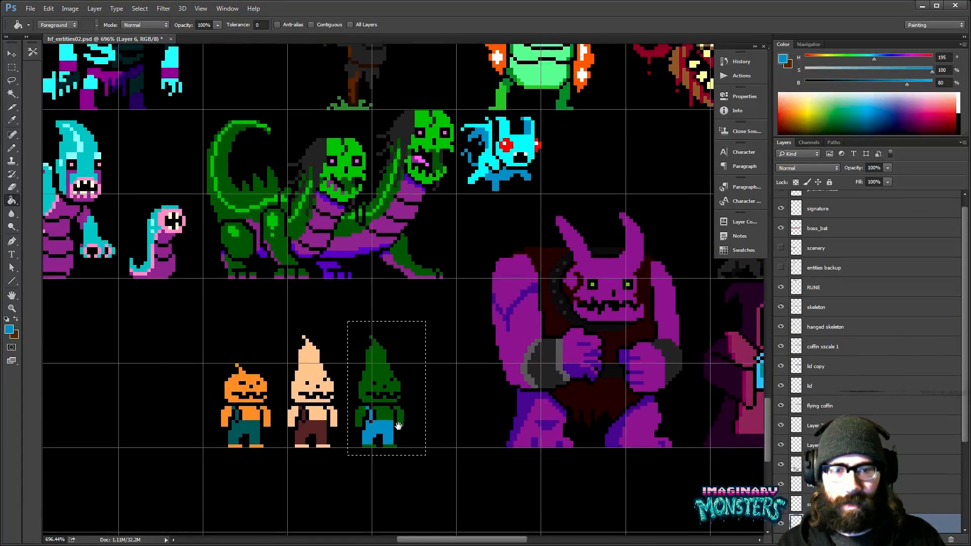
{"action": "key", "text": "ctrl+z"}
{"action": "key", "text": "z"}
{"action": "key", "text": "ctrl+z"}
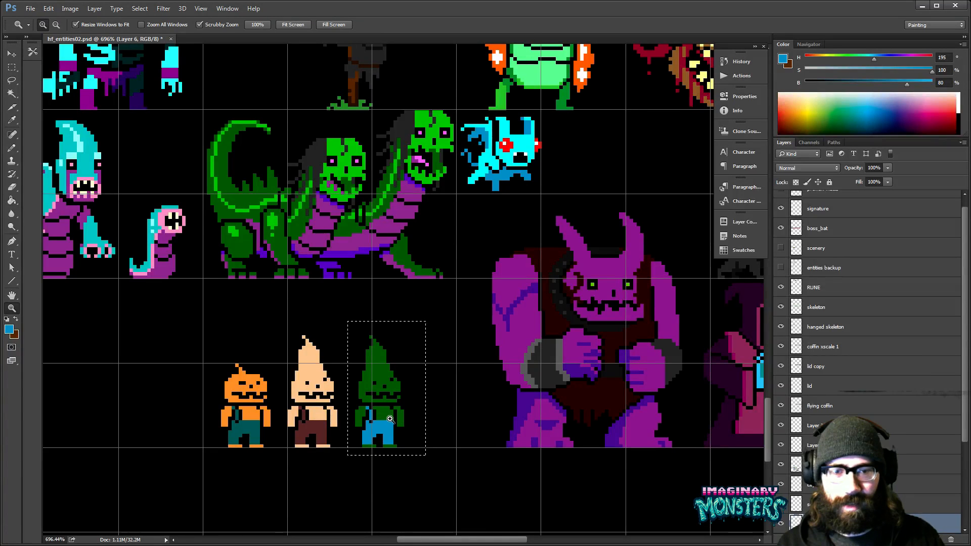
- Deselect the green character and erase the bulging pixels along the left edge of its lower head
{"action": "left_click", "coordinate": [390, 419]}
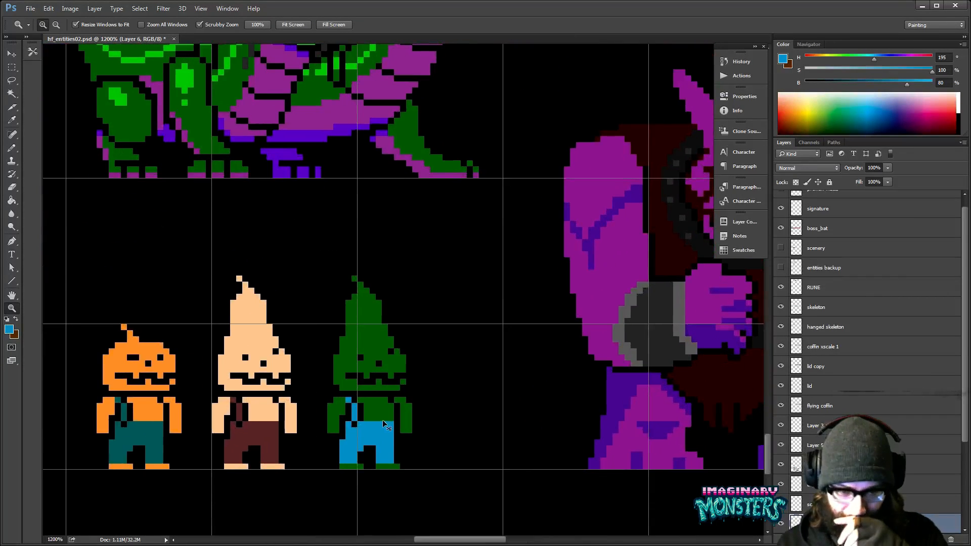
{"action": "left_click_drag", "start_coordinate": [382, 420], "coordinate": [425, 363]}
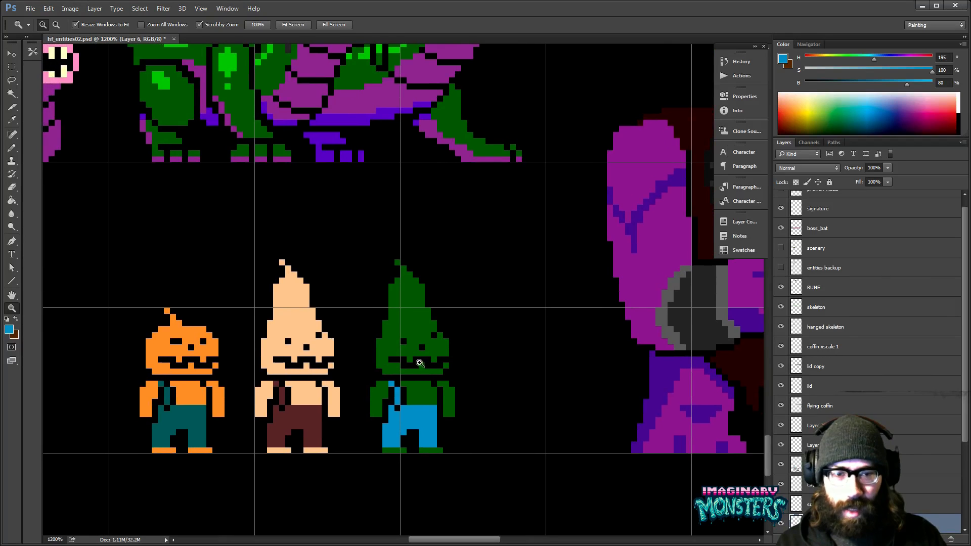
{"action": "left_click", "coordinate": [425, 363]}
{"action": "key", "text": "e"}
{"action": "mouse_move", "coordinate": [381, 298]}
{"action": "left_mouse_down"}
{"action": "mouse_move", "coordinate": [375, 368]}
{"action": "mouse_move", "coordinate": [386, 369]}
{"action": "left_mouse_up"}
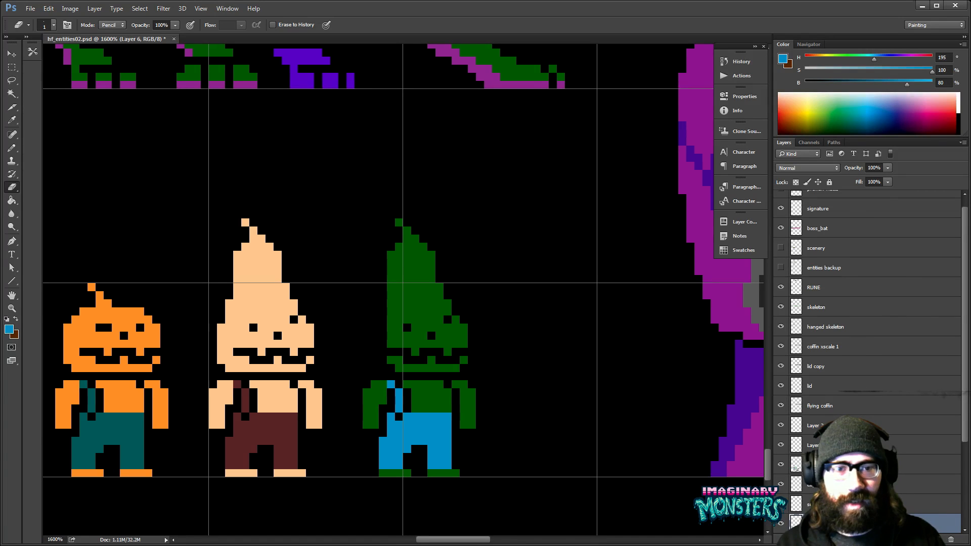
- Sample the character's dark green for the Pencil, undo the oversized green stamp and choose a 1 px brush with 100% hardness
{"action": "key", "text": "b"}
{"action": "left_click", "coordinate": [390, 347], "text": "alt"}
{"action": "key", "text": "alt"}
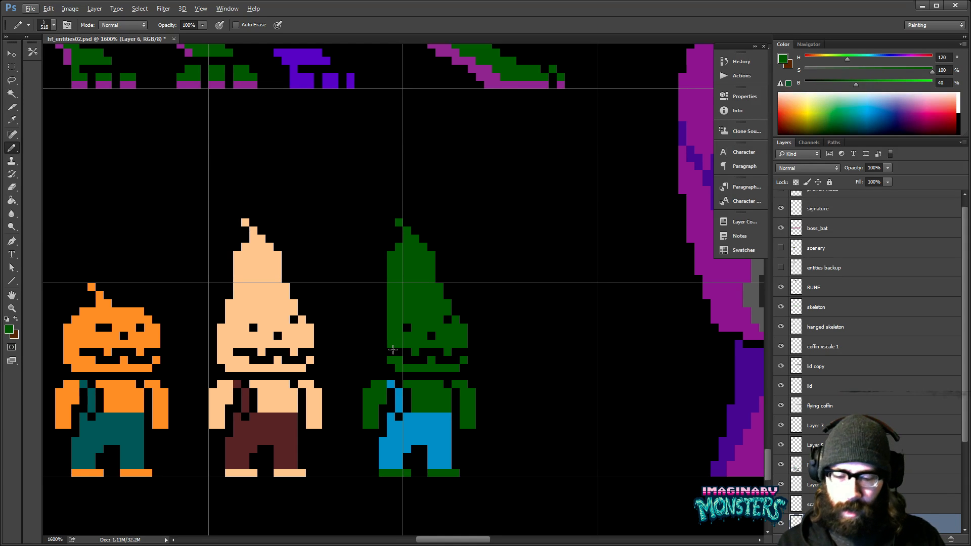
{"action": "key", "text": "alt+BackSpace"}
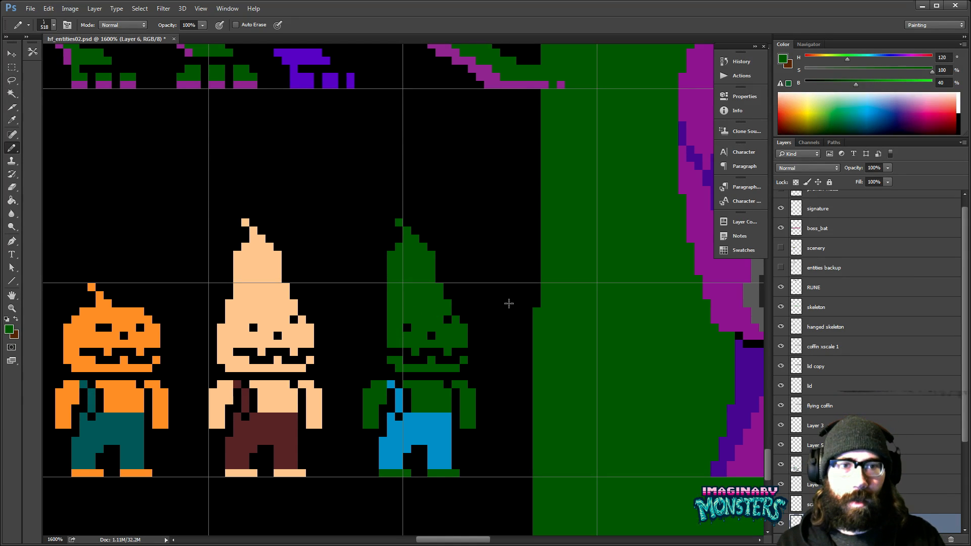
{"action": "key", "text": "ctrl+z"}
{"action": "right_click", "coordinate": [507, 306]}
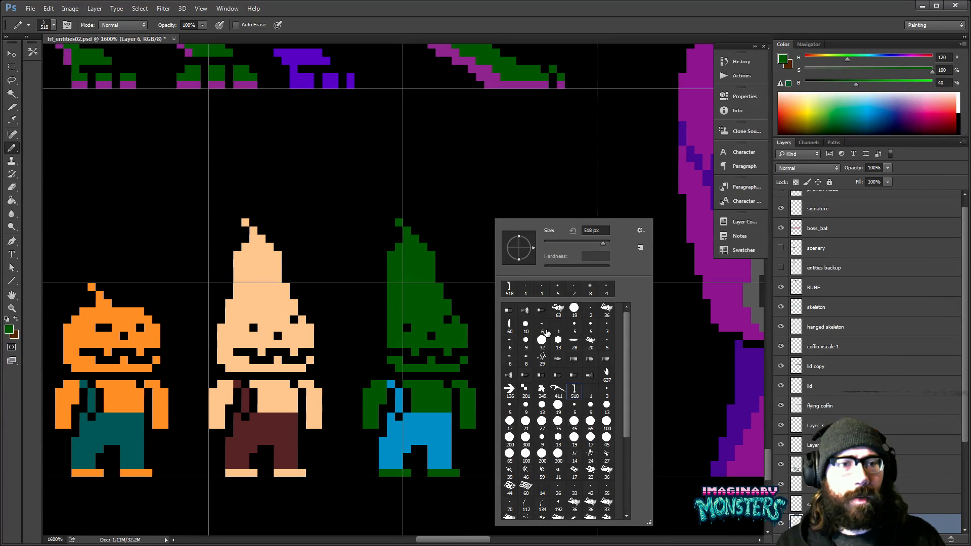
{"action": "left_click", "coordinate": [558, 325]}
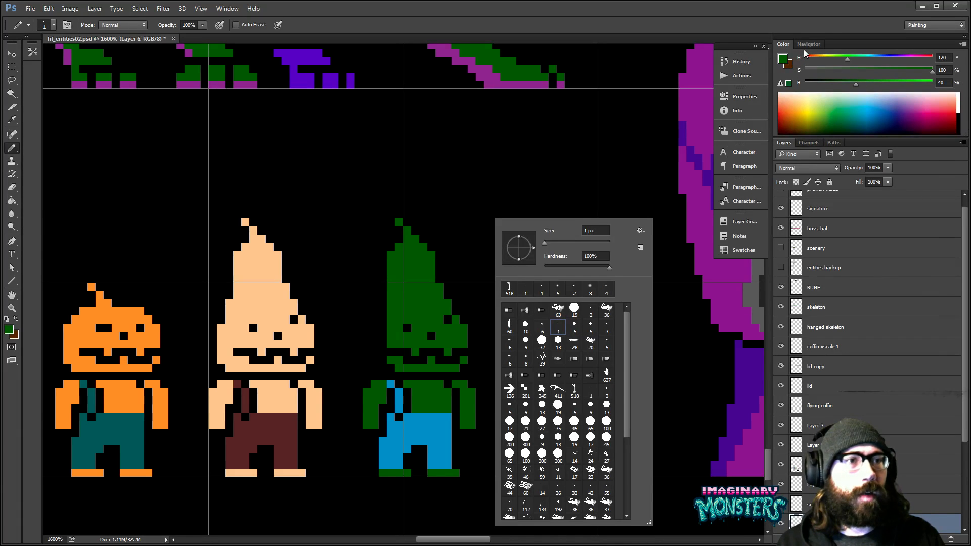
- Open the detailed brush settings and try to switch off Dual Brush for the 1 px pencil
{"action": "left_click", "coordinate": [719, 24]}
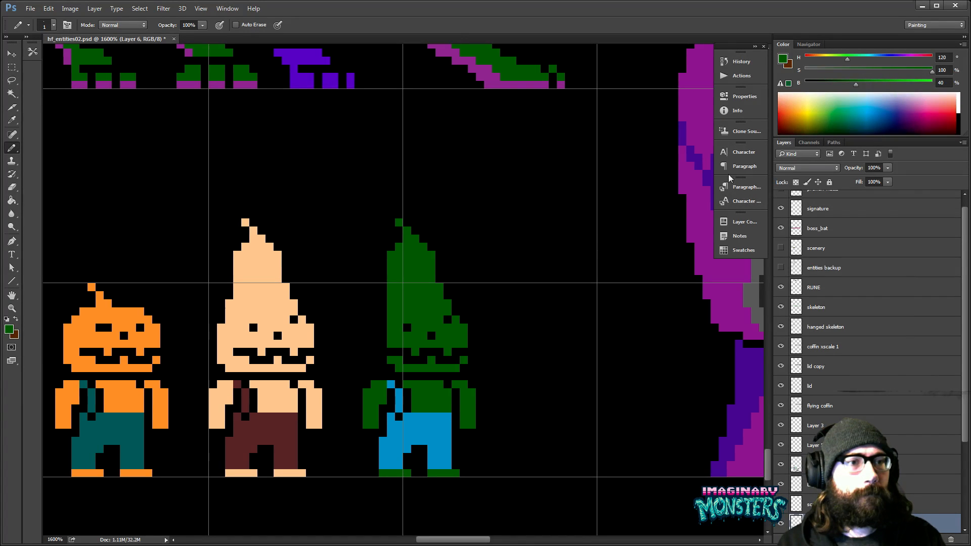
{"action": "left_click", "coordinate": [227, 8]}
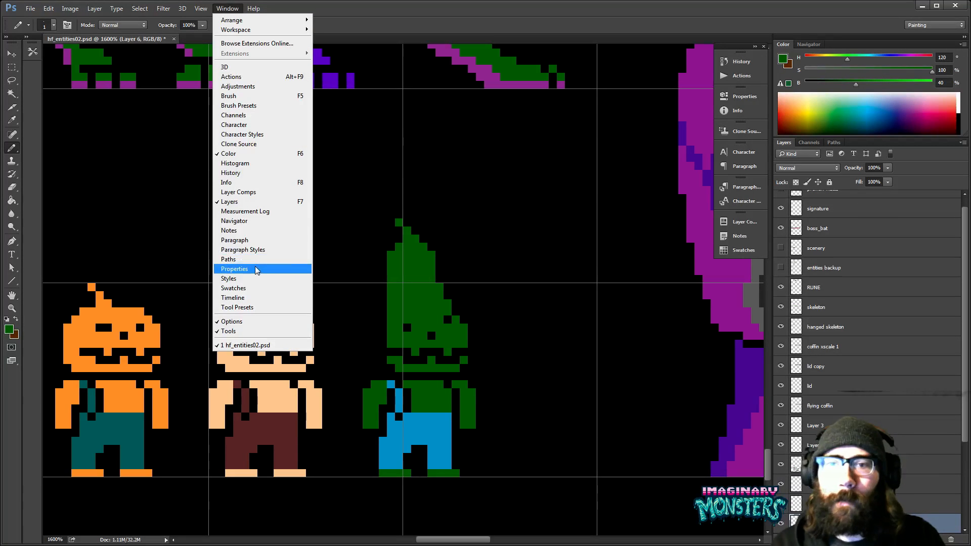
{"action": "left_click", "coordinate": [240, 99]}
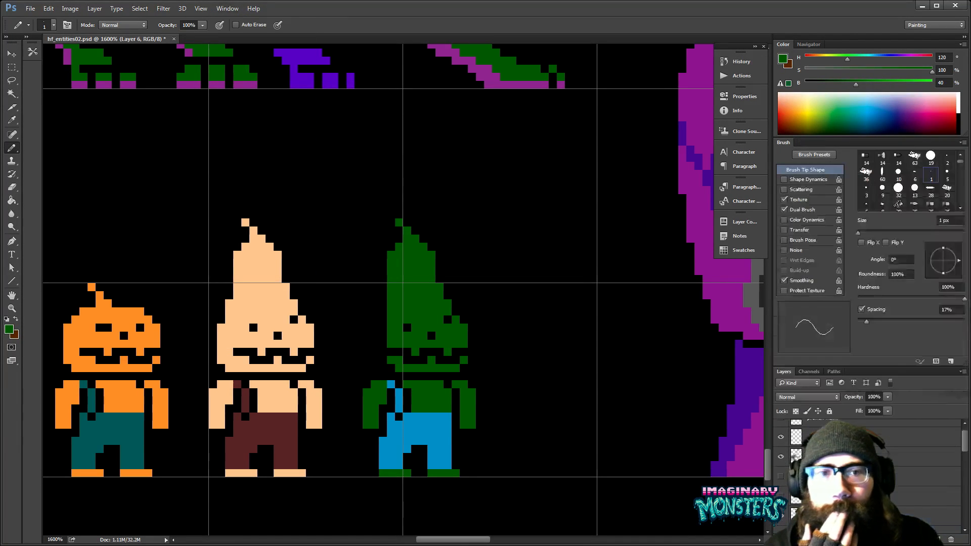
{"action": "left_click", "coordinate": [785, 210]}
- Widen the green character's eyes into two-pixel black dashes and cover the stray pixel above the right one with green
{"action": "mouse_move", "coordinate": [516, 231]}
{"action": "left_mouse_down"}
{"action": "mouse_move", "coordinate": [513, 289]}
{"action": "mouse_move", "coordinate": [576, 336]}
{"action": "left_mouse_up"}
{"action": "left_click", "coordinate": [394, 340], "text": "alt"}
{"action": "left_click", "coordinate": [392, 353]}
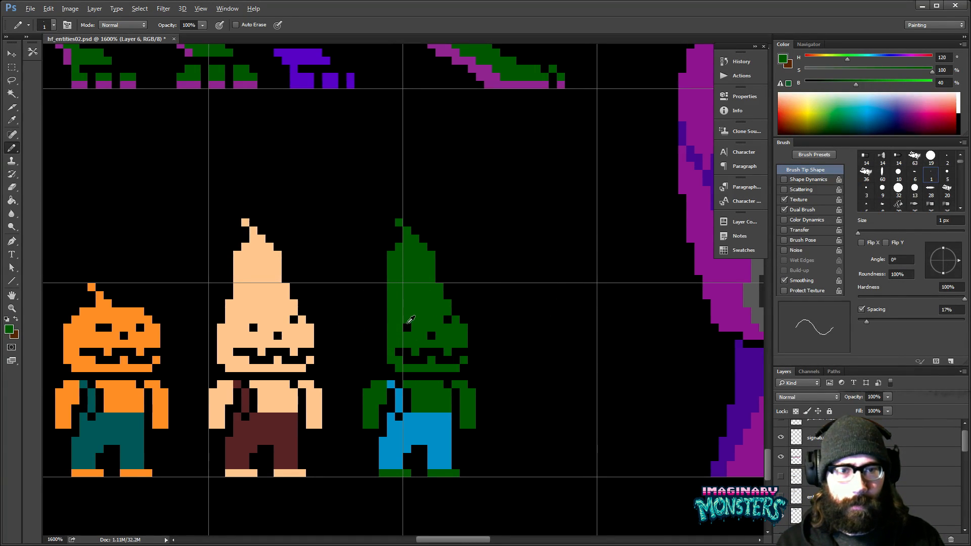
{"action": "left_click", "coordinate": [407, 327], "text": "alt"}
{"action": "left_click", "coordinate": [399, 327]}
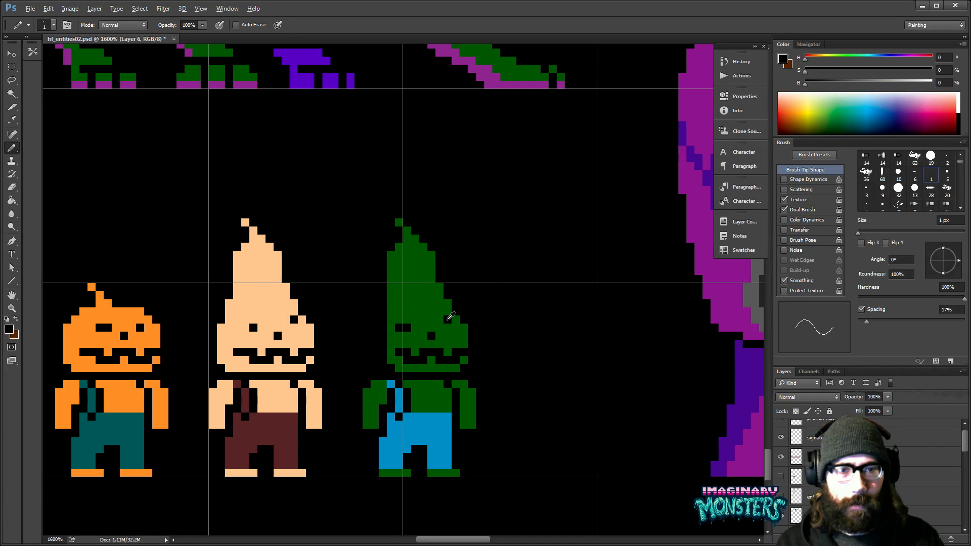
{"action": "left_click", "coordinate": [446, 314], "text": "alt"}
{"action": "left_click", "coordinate": [448, 319]}
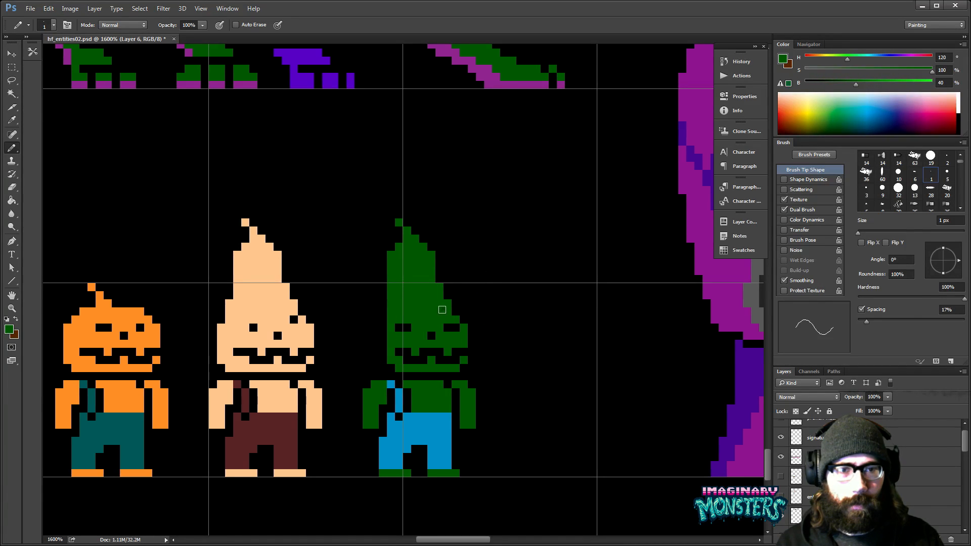
- Tidy the right eye, cover the nose with green and erase the outermost pixel column along the lower head's right edge
{"action": "left_click_drag", "start_coordinate": [463, 328], "coordinate": [493, 328]}
{"action": "left_click", "coordinate": [483, 329], "text": "alt"}
{"action": "left_click", "coordinate": [475, 318], "text": "alt"}
{"action": "left_click", "coordinate": [487, 329]}
{"action": "key", "text": "e"}
{"action": "mouse_move", "coordinate": [497, 335]}
{"action": "left_mouse_down"}
{"action": "mouse_move", "coordinate": [495, 328]}
{"action": "mouse_move", "coordinate": [495, 371]}
{"action": "left_mouse_up"}
- Select the upper cone of the green head, nudge it down three pixels and deselect
{"action": "key", "text": "m"}
{"action": "left_click_drag", "start_coordinate": [386, 187], "coordinate": [515, 300]}
{"action": "key", "text": "v"}
{"action": "key", "text": "Down"}
{"action": "key", "text": "Down"}
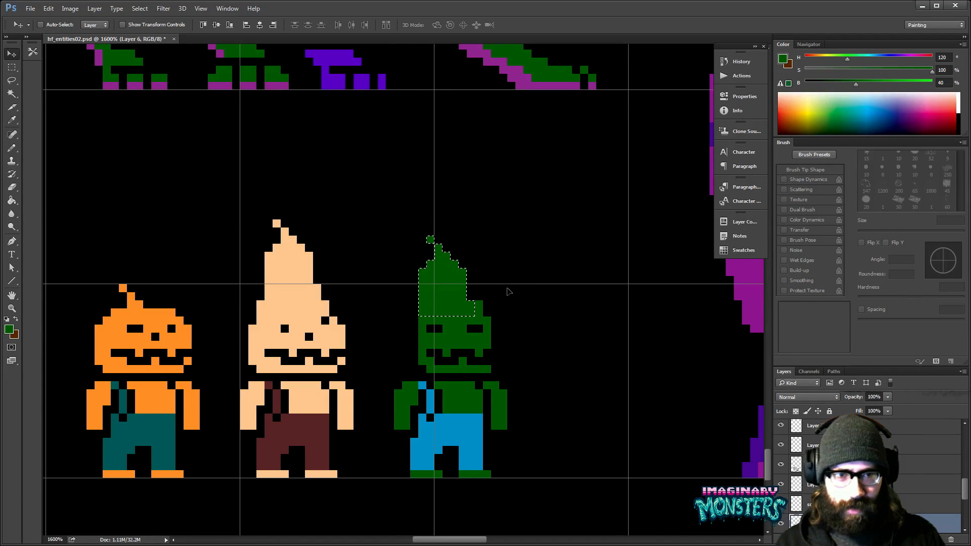
{"action": "key", "text": "Down"}
{"action": "key", "text": "ctrl+d"}
- Pencil an extra green pixel column along the head's left edge and add a green pixel at the jaw's right side
{"action": "key", "text": "b"}
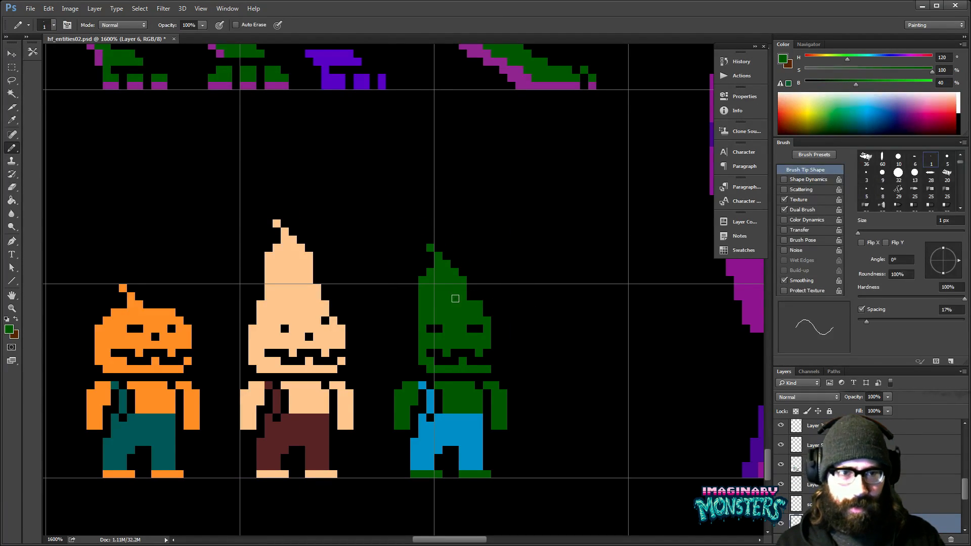
{"action": "mouse_move", "coordinate": [504, 311]}
{"action": "left_mouse_down"}
{"action": "mouse_move", "coordinate": [535, 335]}
{"action": "mouse_move", "coordinate": [488, 319]}
{"action": "left_mouse_up"}
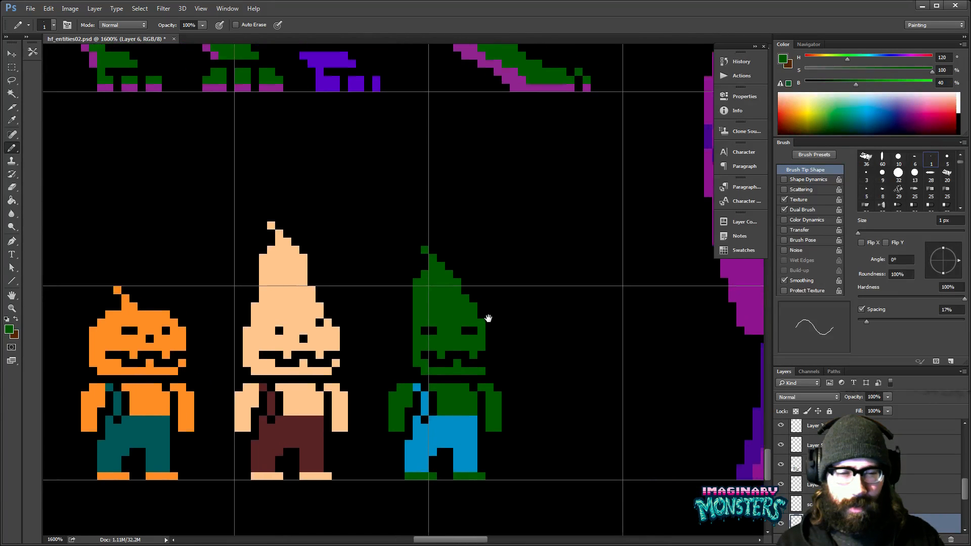
{"action": "scroll", "coordinate": [488, 319], "scroll_direction": "down", "scroll_amount": 5}
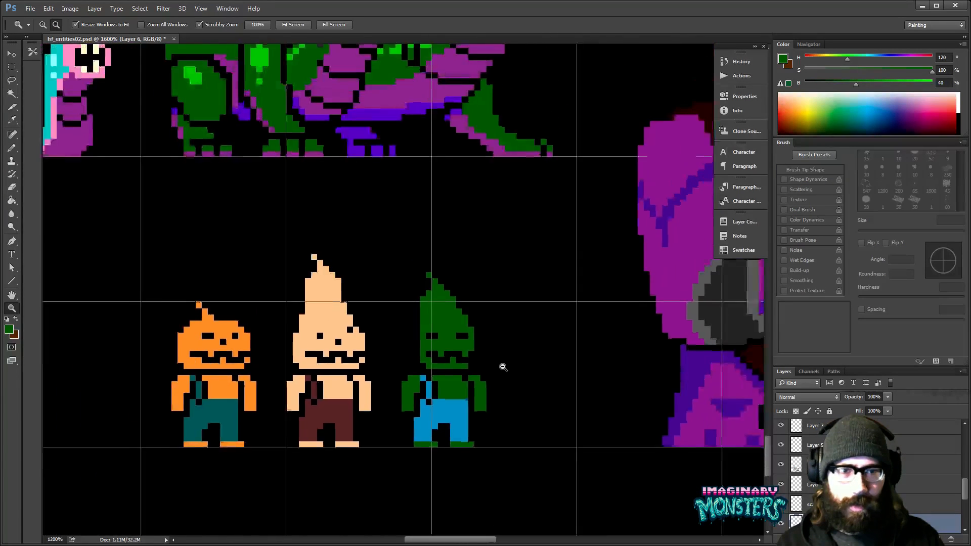
{"action": "left_click_drag", "start_coordinate": [543, 406], "coordinate": [451, 397]}
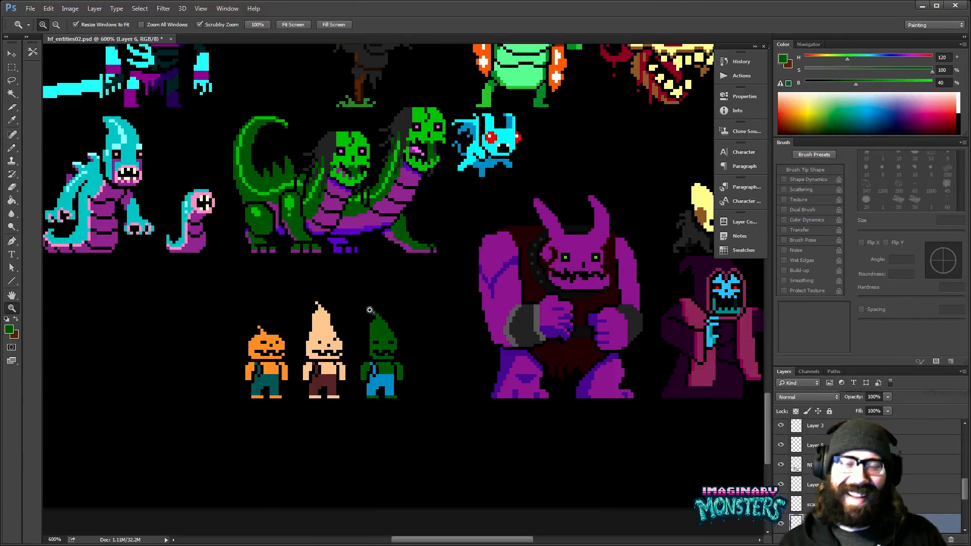
{"action": "left_click_drag", "start_coordinate": [396, 341], "coordinate": [460, 319]}
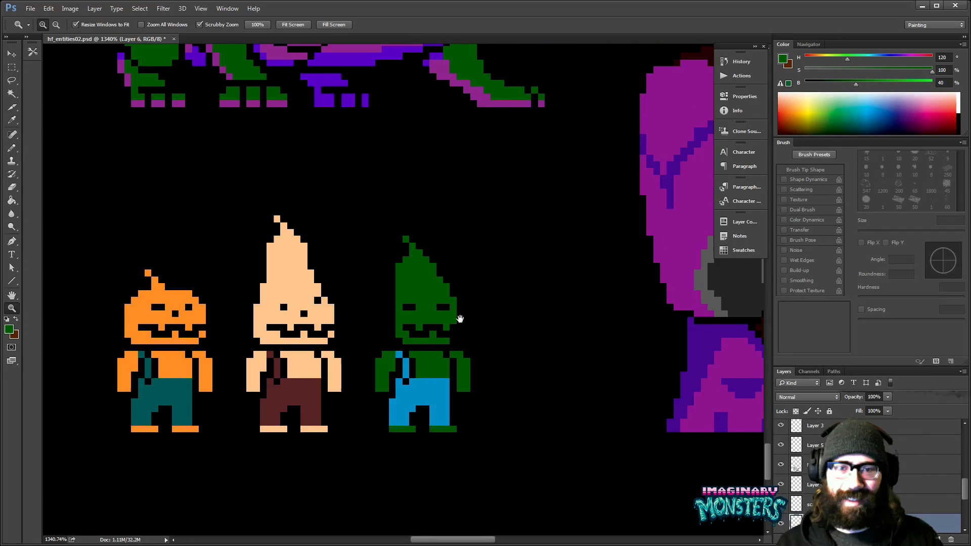
{"action": "key", "text": "b"}
{"action": "mouse_move", "coordinate": [392, 303]}
{"action": "left_mouse_down"}
{"action": "mouse_move", "coordinate": [392, 292]}
{"action": "mouse_move", "coordinate": [392, 334]}
{"action": "left_mouse_up"}
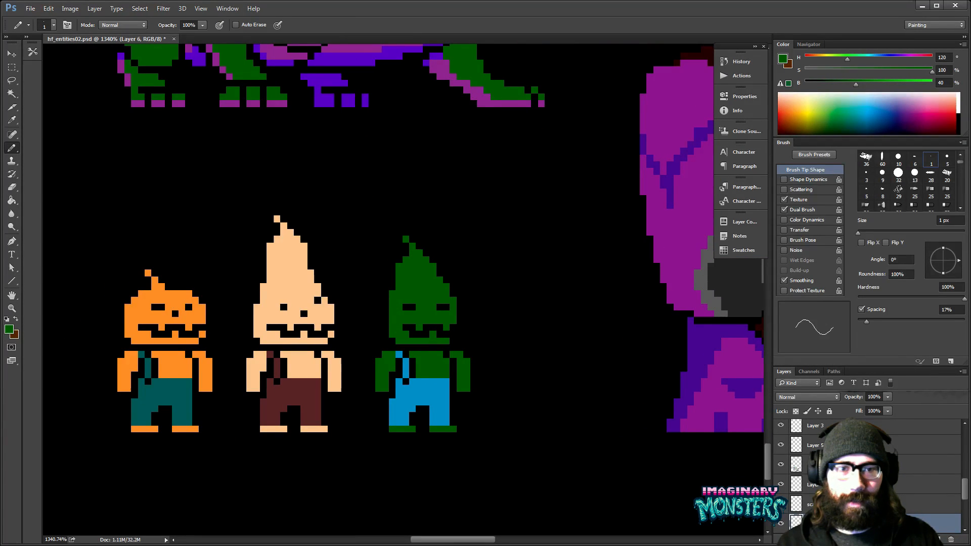
{"action": "left_click", "coordinate": [453, 335]}
- Sample black and enlarge both of the green character's eyes into two-by-two pixel squares
{"action": "mouse_move", "coordinate": [466, 312]}
{"action": "left_mouse_down"}
{"action": "mouse_move", "coordinate": [468, 341]}
{"action": "mouse_move", "coordinate": [431, 336]}
{"action": "left_mouse_up"}
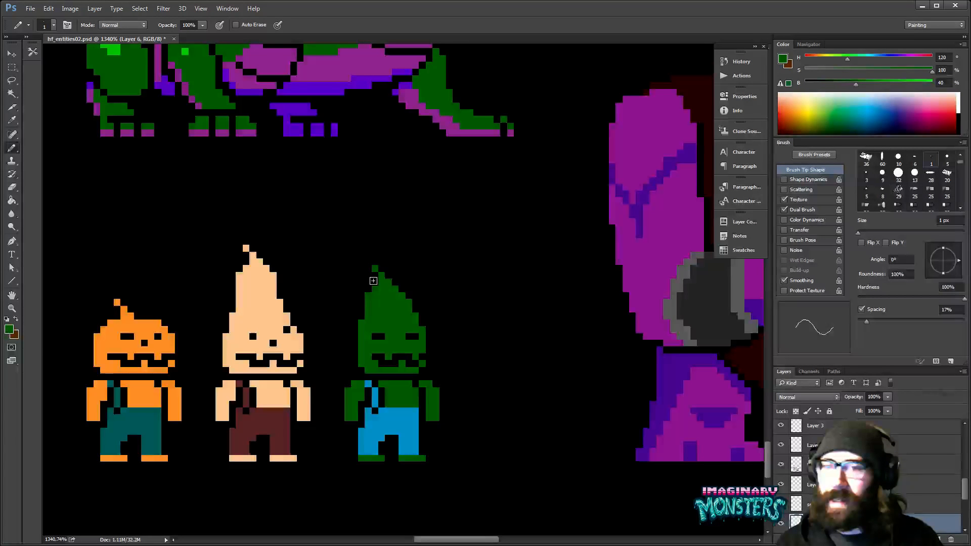
{"action": "left_click_drag", "start_coordinate": [373, 281], "coordinate": [417, 261]}
{"action": "mouse_move", "coordinate": [491, 331]}
{"action": "left_mouse_down"}
{"action": "mouse_move", "coordinate": [486, 313]}
{"action": "mouse_move", "coordinate": [520, 310]}
{"action": "mouse_move", "coordinate": [448, 340]}
{"action": "mouse_move", "coordinate": [456, 320]}
{"action": "mouse_move", "coordinate": [446, 332]}
{"action": "left_mouse_up"}
{"action": "key", "text": "z"}
{"action": "key", "text": "b"}
{"action": "left_click", "coordinate": [364, 336], "text": "alt"}
{"action": "left_click_drag", "start_coordinate": [364, 336], "coordinate": [370, 346]}
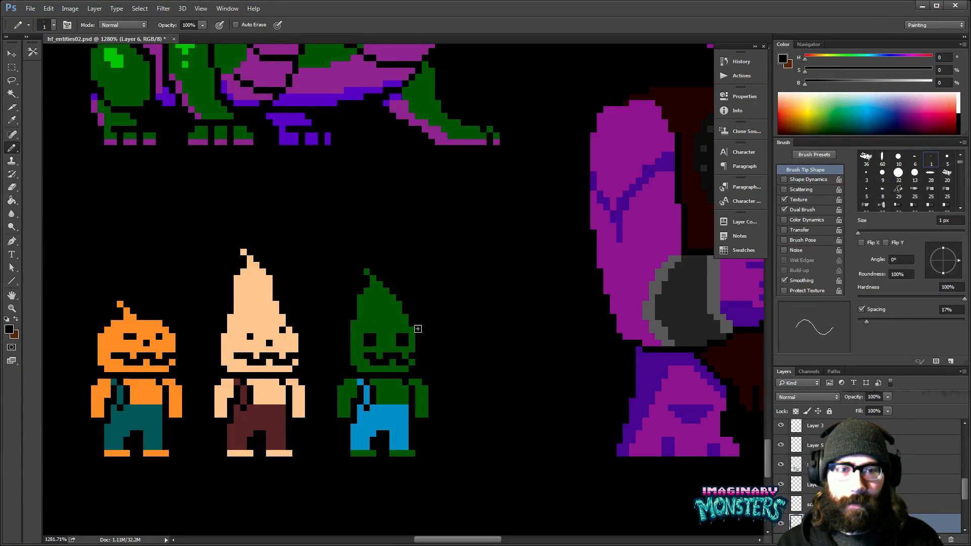
- Redraw the green character's jagged mouth as a toothless black smile
{"action": "left_click", "coordinate": [399, 349], "text": "alt"}
{"action": "mouse_move", "coordinate": [403, 355]}
{"action": "left_mouse_down"}
{"action": "mouse_move", "coordinate": [381, 356]}
{"action": "mouse_move", "coordinate": [400, 364]}
{"action": "mouse_move", "coordinate": [472, 358]}
{"action": "mouse_move", "coordinate": [492, 345]}
{"action": "left_mouse_up"}
{"action": "left_click", "coordinate": [376, 359], "text": "alt"}
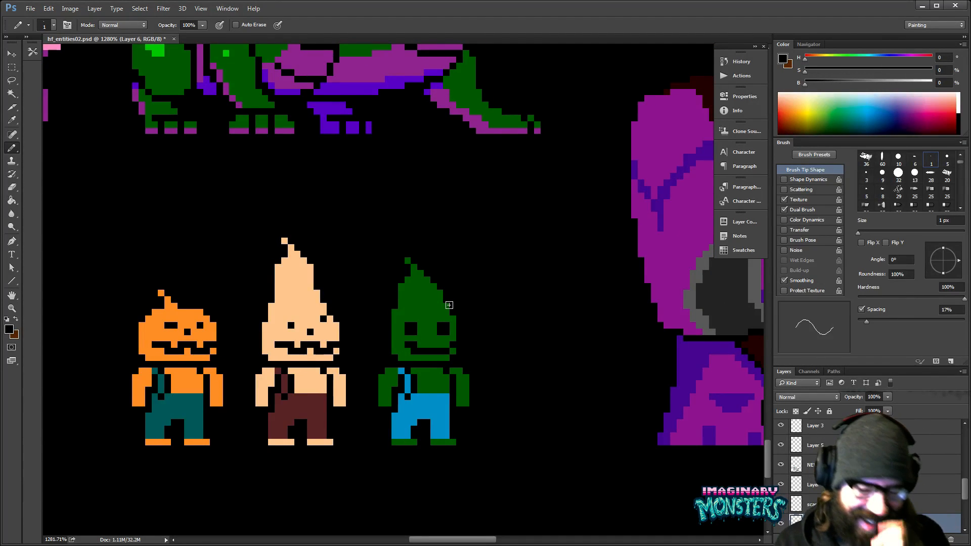
{"action": "left_click_drag", "start_coordinate": [464, 355], "coordinate": [470, 358]}
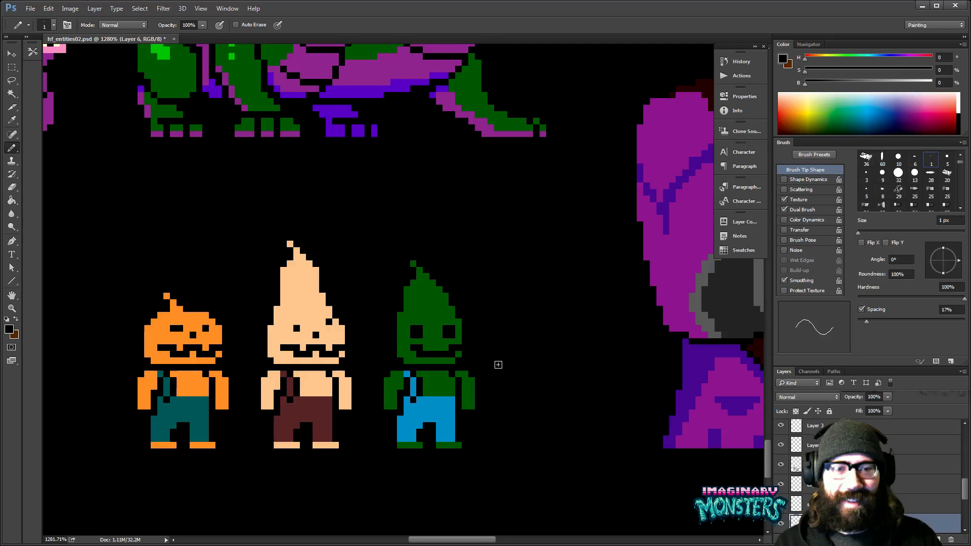
{"action": "left_click_drag", "start_coordinate": [420, 315], "coordinate": [441, 319]}
{"action": "left_click_drag", "start_coordinate": [478, 291], "coordinate": [479, 263]}
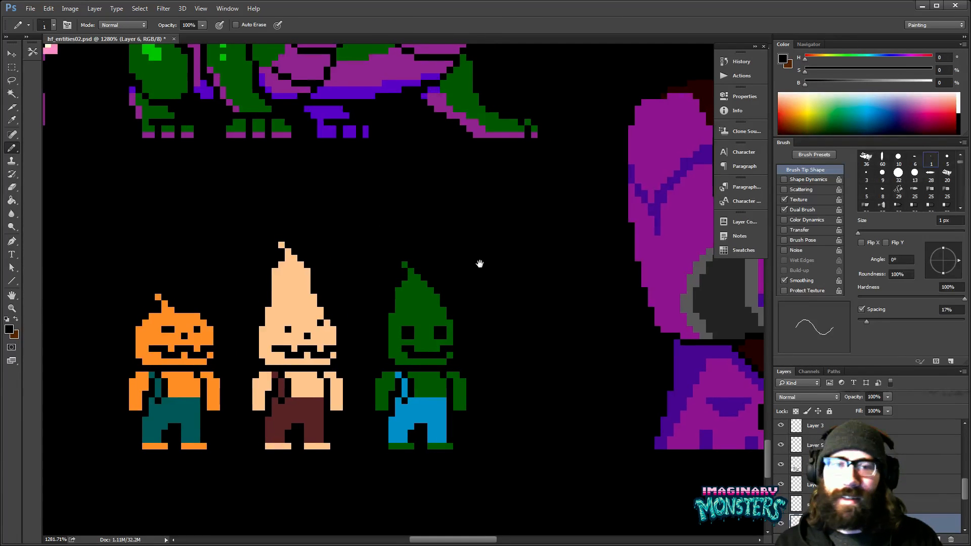
- Try the dark indigo sampled from the large horned monster as the green character's skin colour
{"action": "key", "text": "g"}
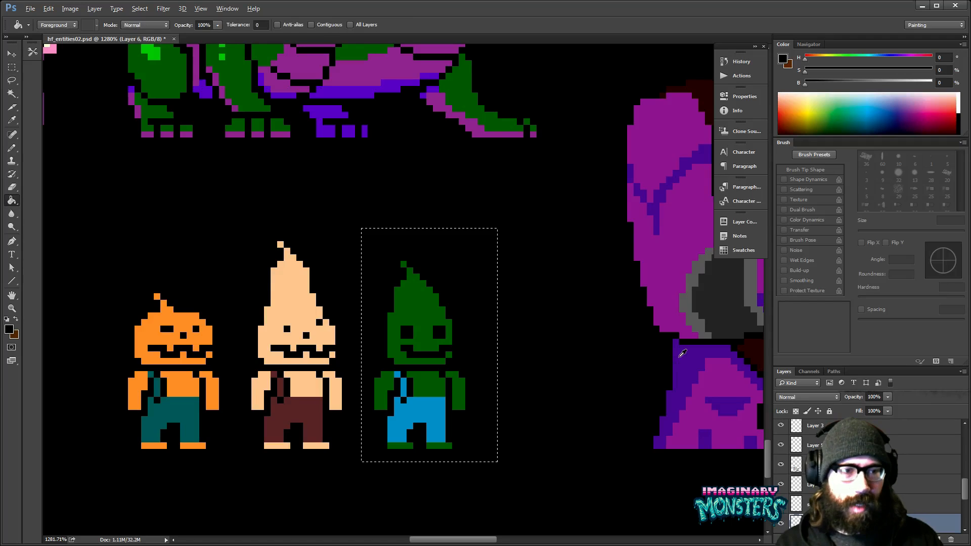
{"action": "left_click", "coordinate": [679, 357], "text": "alt"}
{"action": "left_click", "coordinate": [426, 307]}
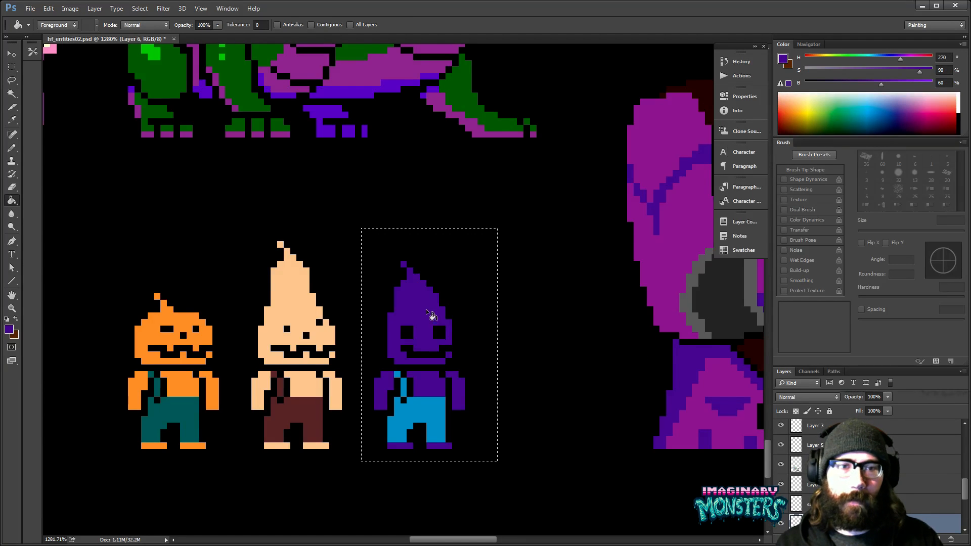
{"action": "key", "text": "ctrl+d"}
{"action": "mouse_move", "coordinate": [517, 356]}
{"action": "left_mouse_down"}
{"action": "mouse_move", "coordinate": [503, 368]}
{"action": "mouse_move", "coordinate": [472, 362]}
{"action": "mouse_move", "coordinate": [505, 417]}
{"action": "left_mouse_up"}
- Fill the character's skin with the lighter purple sampled from the large horned monster and deselect
{"action": "key", "text": "ctrl+shift+d"}
{"action": "left_click", "coordinate": [639, 333], "text": "alt"}
{"action": "left_click", "coordinate": [408, 397]}
{"action": "key", "text": "ctrl+d"}
{"action": "left_click_drag", "start_coordinate": [407, 437], "coordinate": [405, 307]}
{"action": "key", "text": "ctrl+shift+d"}
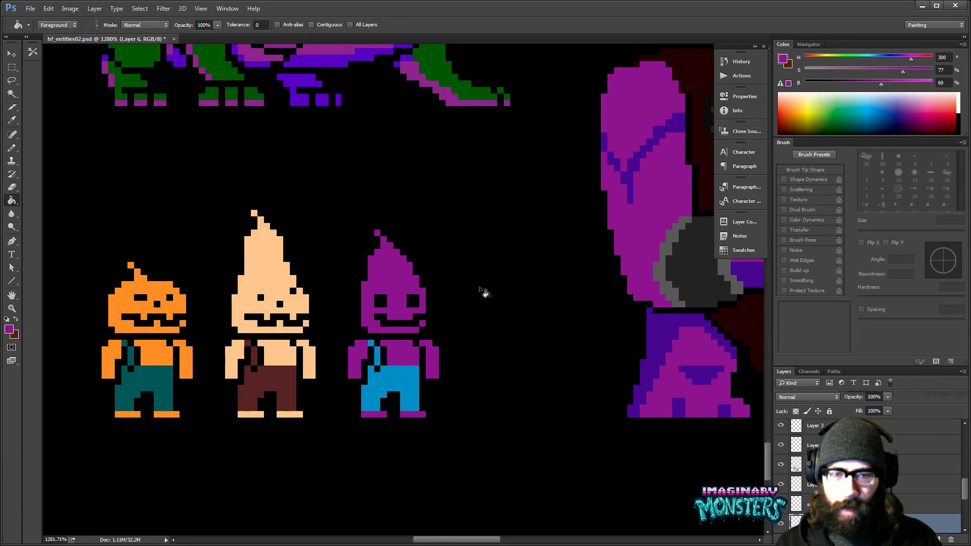
- Examine the recoloured purple character beside the large horned monster and the rest of the sprite sheet
{"action": "key", "text": "z"}
{"action": "left_click", "coordinate": [477, 309], "text": "alt"}
{"action": "left_click", "coordinate": [480, 321], "text": "alt"}
{"action": "left_click", "coordinate": [482, 325], "text": "alt"}
{"action": "left_click", "coordinate": [484, 328], "text": "alt"}
{"action": "left_click", "coordinate": [486, 330], "text": "alt"}
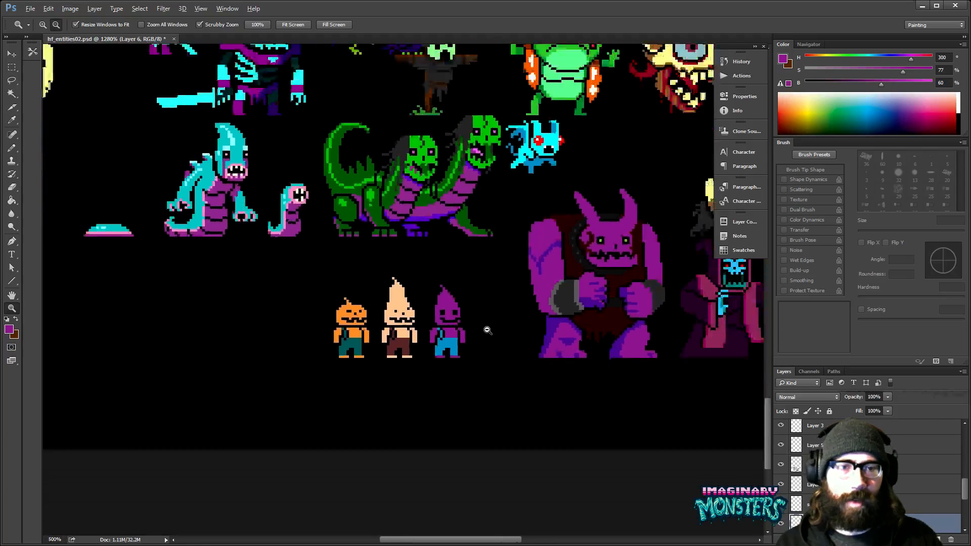
{"action": "left_click", "coordinate": [487, 331], "text": "alt"}
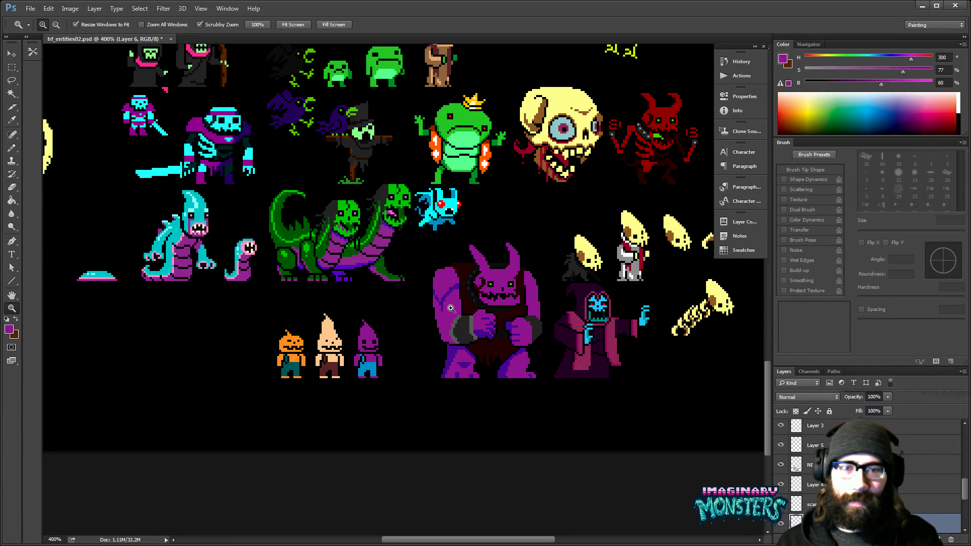
{"action": "left_click_drag", "start_coordinate": [379, 334], "coordinate": [420, 295]}
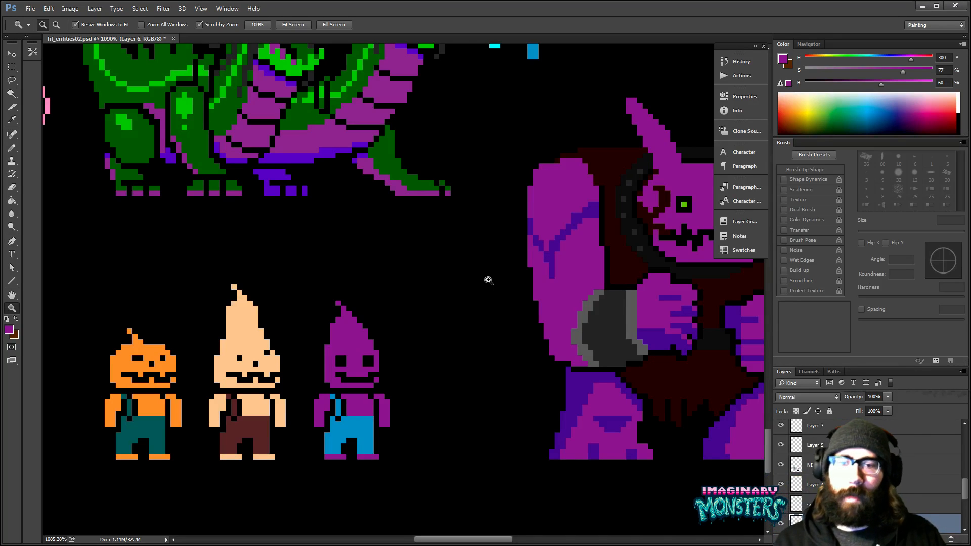
{"action": "left_click_drag", "start_coordinate": [523, 297], "coordinate": [470, 289]}
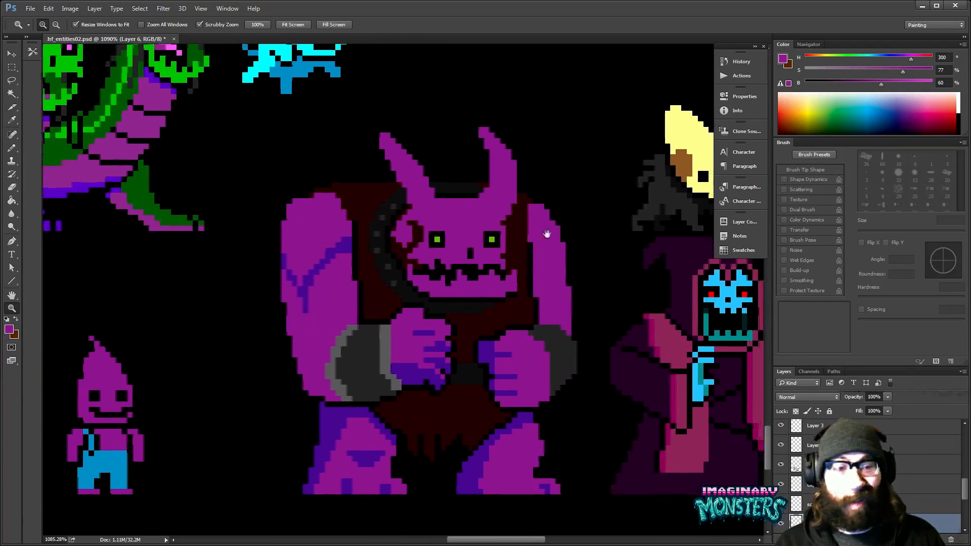
{"action": "left_click_drag", "start_coordinate": [621, 288], "coordinate": [528, 322]}
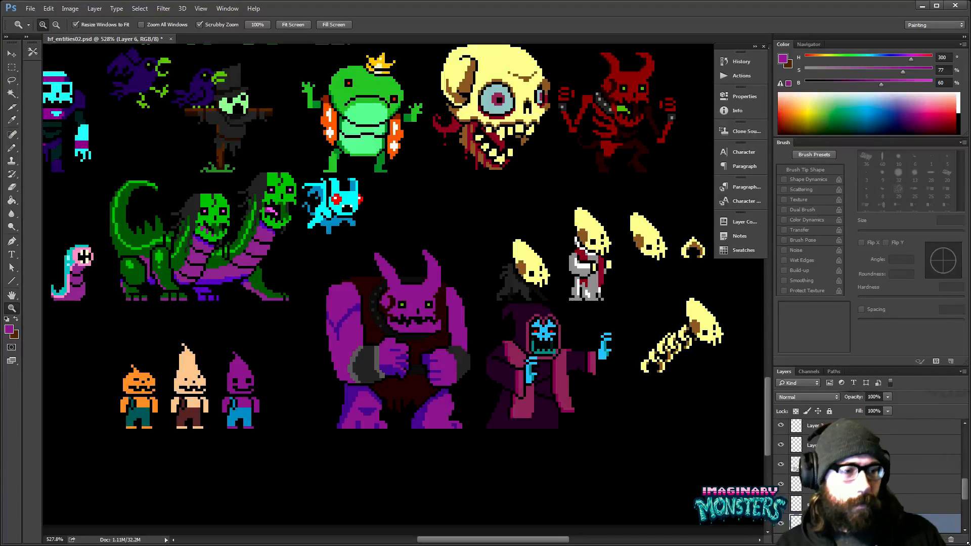
- Switch to the desktop, open the system volume control and return to Photoshop
{"action": "key", "text": "alt+Tab"}
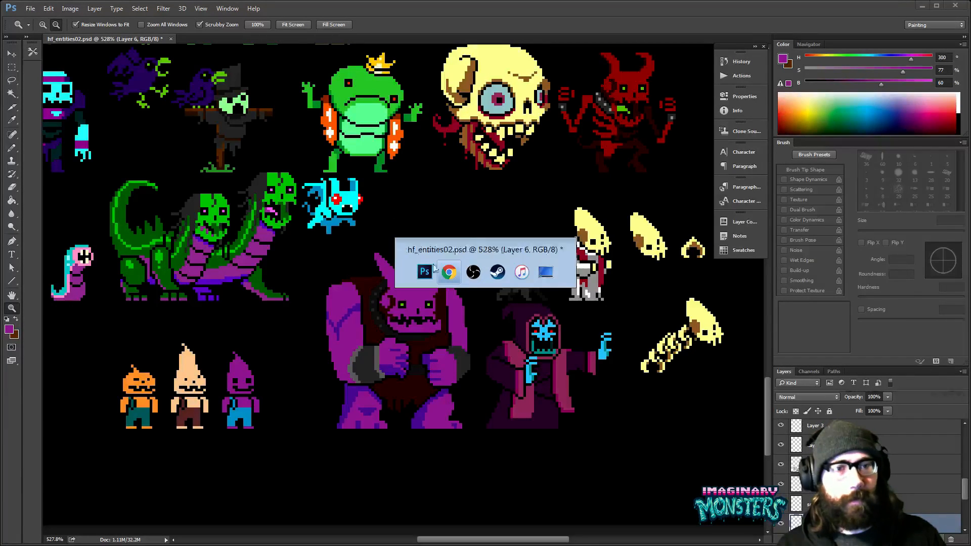
{"action": "left_click", "coordinate": [547, 273]}
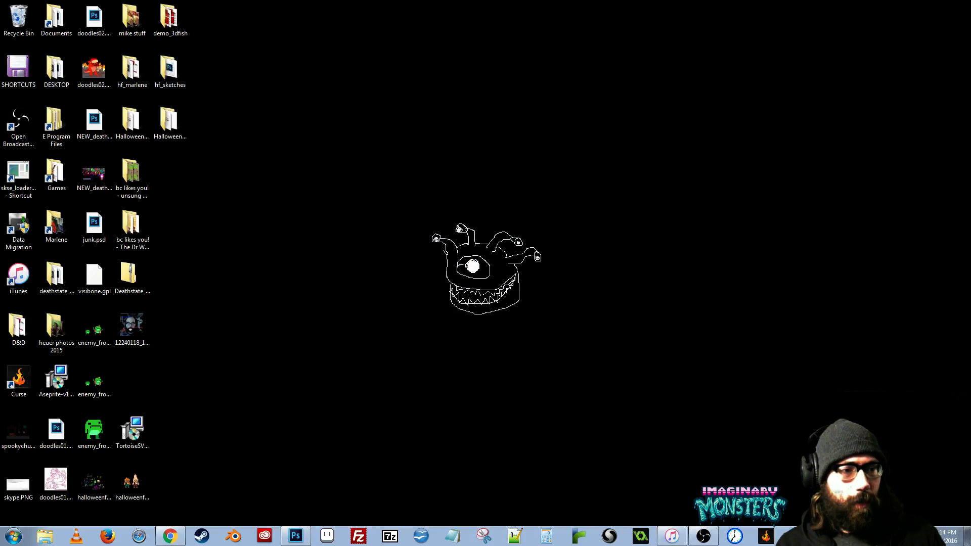
{"action": "left_click", "coordinate": [922, 536]}
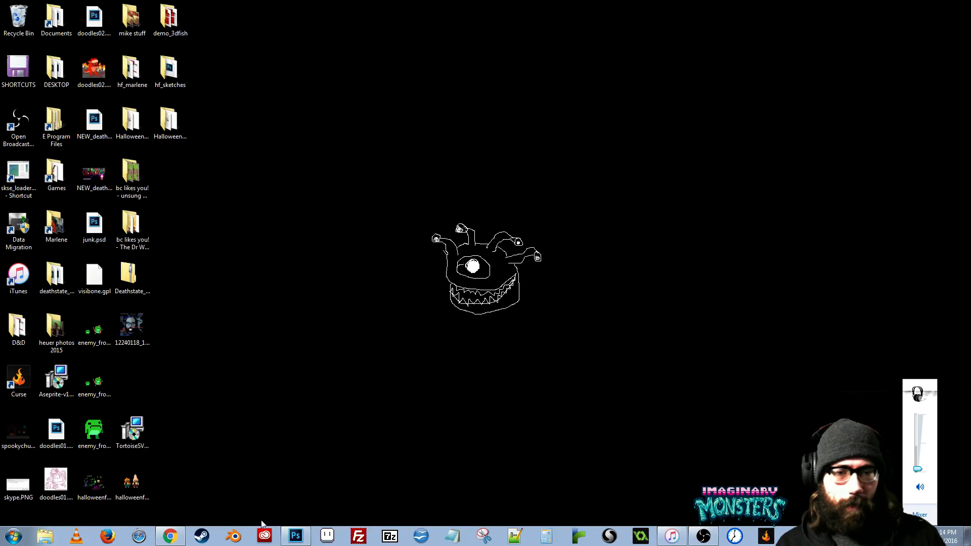
{"action": "left_click", "coordinate": [296, 537]}
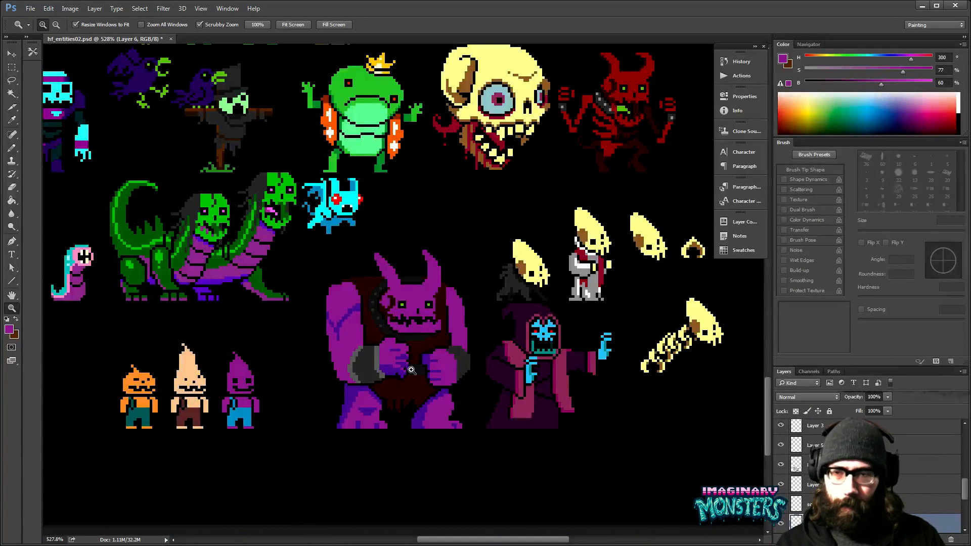
{"action": "left_click", "coordinate": [304, 347]}
{"action": "key", "text": "alt+Tab"}
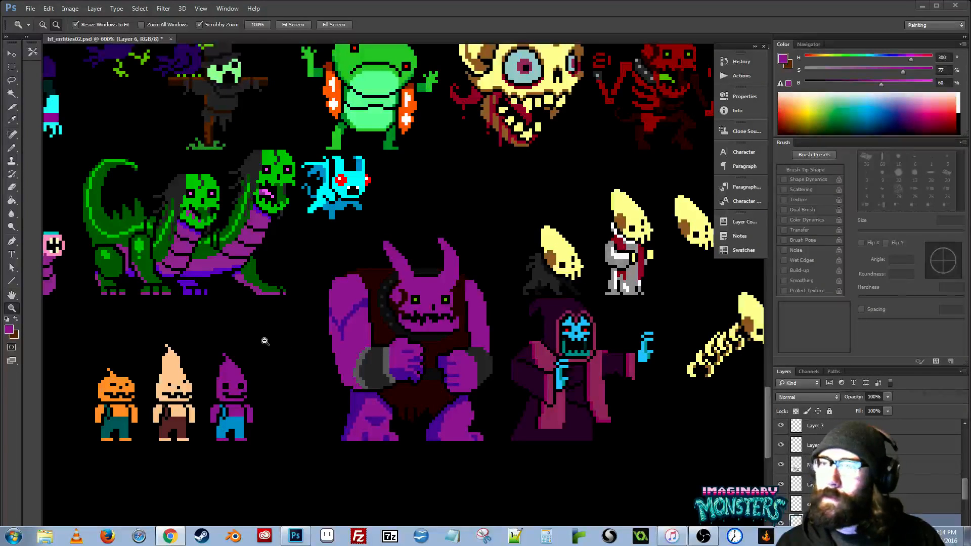
{"action": "left_click", "coordinate": [270, 389]}
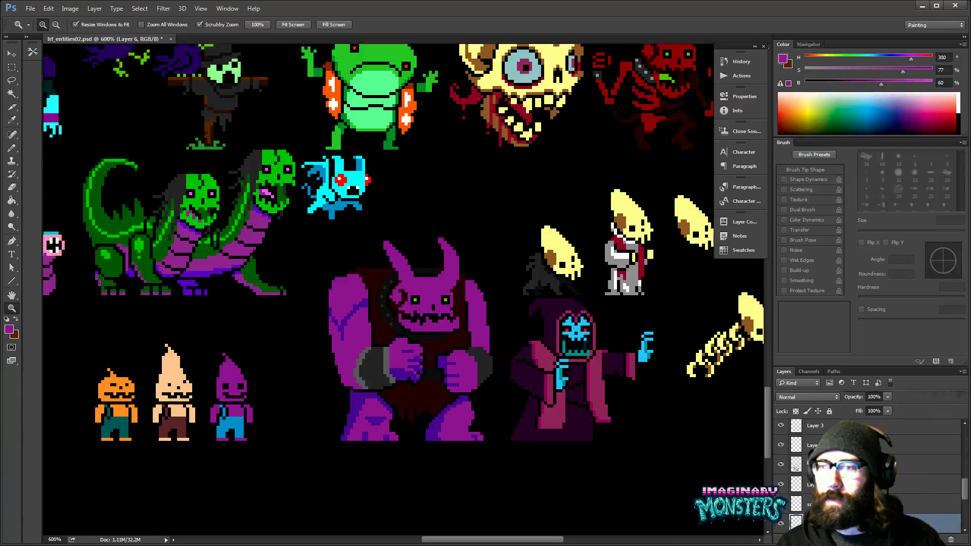
{"action": "key", "text": "alt+Tab"}
{"action": "left_click", "coordinate": [204, 311]}
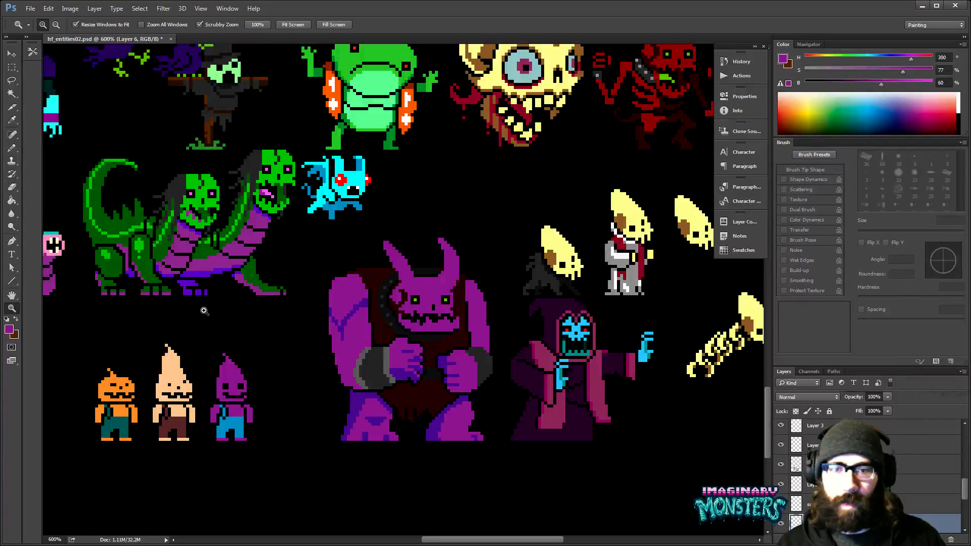
- Narrow both of the small purple character's eyes to one pixel wide by covering their inner columns with purple
{"action": "left_click_drag", "start_coordinate": [402, 391], "coordinate": [484, 357]}
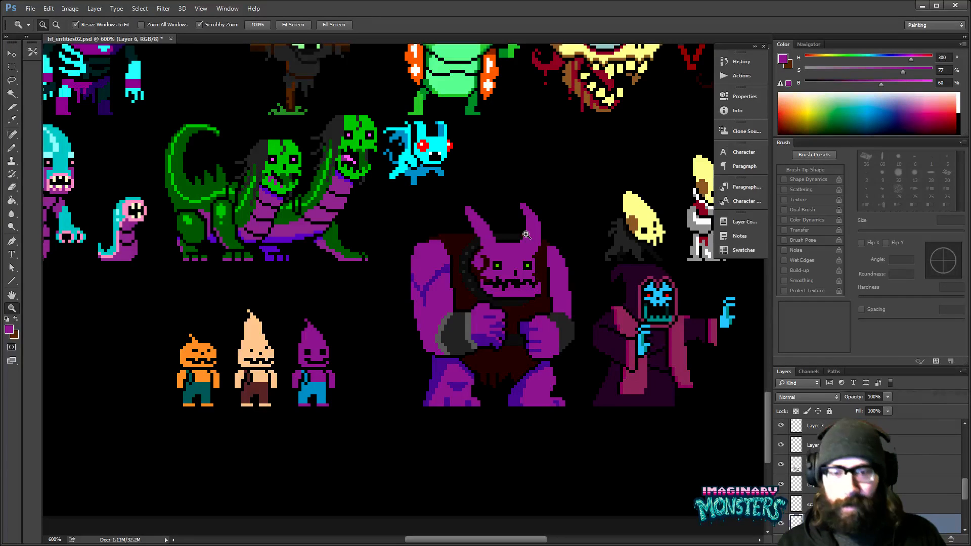
{"action": "left_click_drag", "start_coordinate": [393, 309], "coordinate": [490, 362]}
{"action": "mouse_move", "coordinate": [448, 390]}
{"action": "left_mouse_down"}
{"action": "mouse_move", "coordinate": [453, 380]}
{"action": "mouse_move", "coordinate": [433, 373]}
{"action": "mouse_move", "coordinate": [450, 371]}
{"action": "mouse_move", "coordinate": [406, 397]}
{"action": "left_mouse_up"}
{"action": "key", "text": "b"}
{"action": "left_click_drag", "start_coordinate": [435, 389], "coordinate": [435, 397]}
{"action": "left_click_drag", "start_coordinate": [531, 377], "coordinate": [525, 315]}
{"action": "key", "text": "z"}
{"action": "key", "text": "b"}
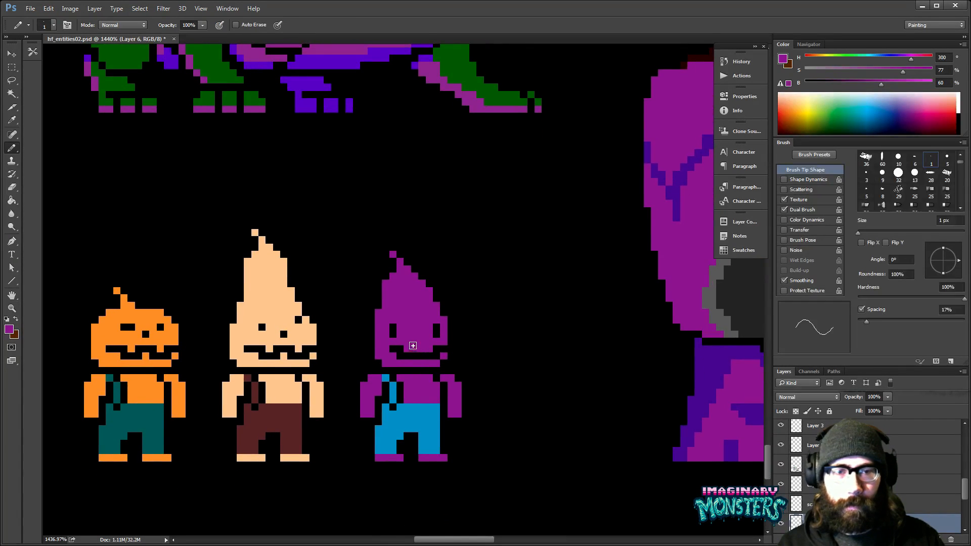
- Shorten both of the small purple character's eyes to single black pixels by covering their lower pixels with purple
{"action": "mouse_move", "coordinate": [487, 346]}
{"action": "left_mouse_down"}
{"action": "mouse_move", "coordinate": [481, 357]}
{"action": "mouse_move", "coordinate": [490, 359]}
{"action": "mouse_move", "coordinate": [463, 332]}
{"action": "mouse_move", "coordinate": [474, 301]}
{"action": "left_mouse_up"}
{"action": "key", "text": "z"}
{"action": "key", "text": "alt+space"}
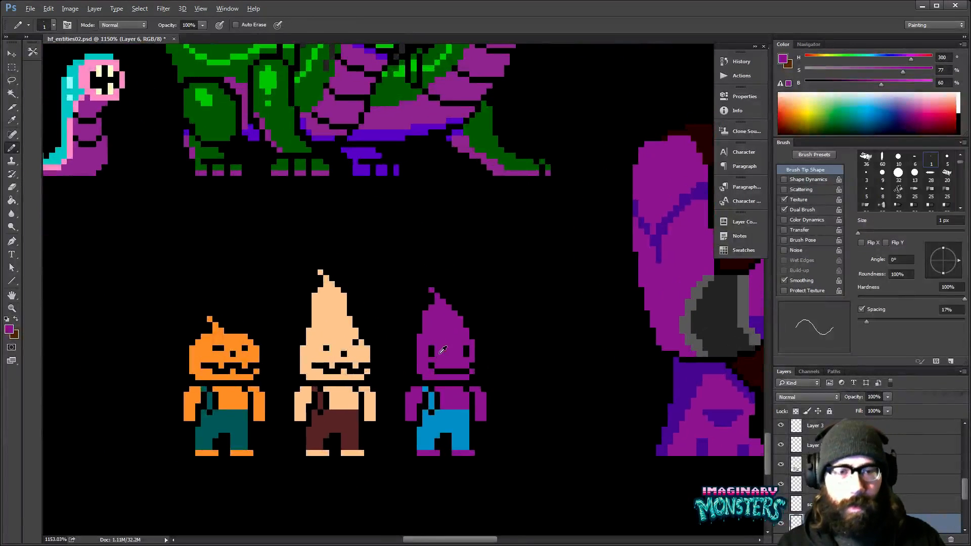
{"action": "left_click_drag", "start_coordinate": [513, 396], "coordinate": [499, 343]}
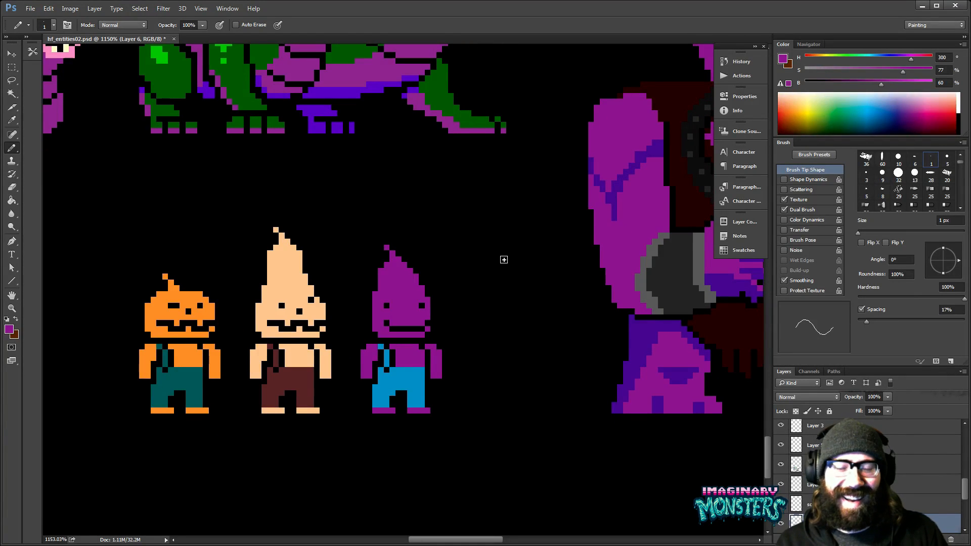
- Examine the large horned monster's face and arms for comparison with the small purple character
{"action": "left_click_drag", "start_coordinate": [438, 306], "coordinate": [436, 332]}
{"action": "left_click_drag", "start_coordinate": [476, 302], "coordinate": [405, 322]}
{"action": "left_click_drag", "start_coordinate": [622, 266], "coordinate": [417, 299]}
{"action": "left_click_drag", "start_coordinate": [488, 257], "coordinate": [475, 272]}
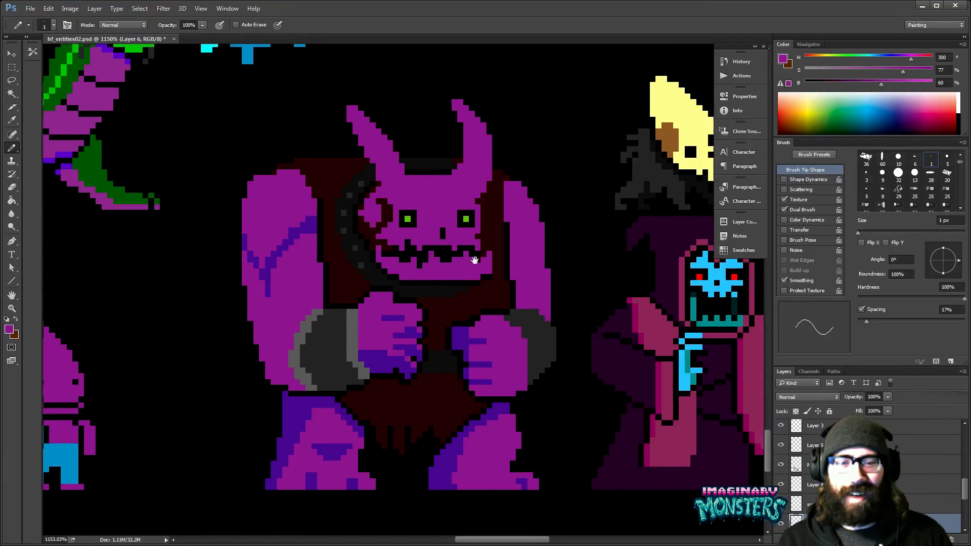
{"action": "left_click_drag", "start_coordinate": [481, 306], "coordinate": [544, 299]}
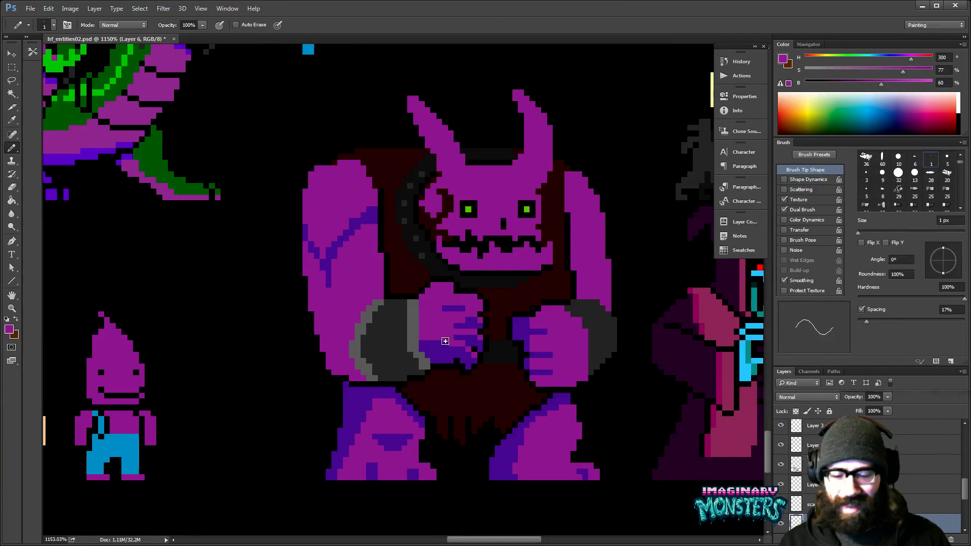
- Select the horned monster's left fist on the NEW ENEMY SKETCH layer and nudge it down one pixel
{"action": "left_click", "coordinate": [445, 342], "text": "ctrl"}
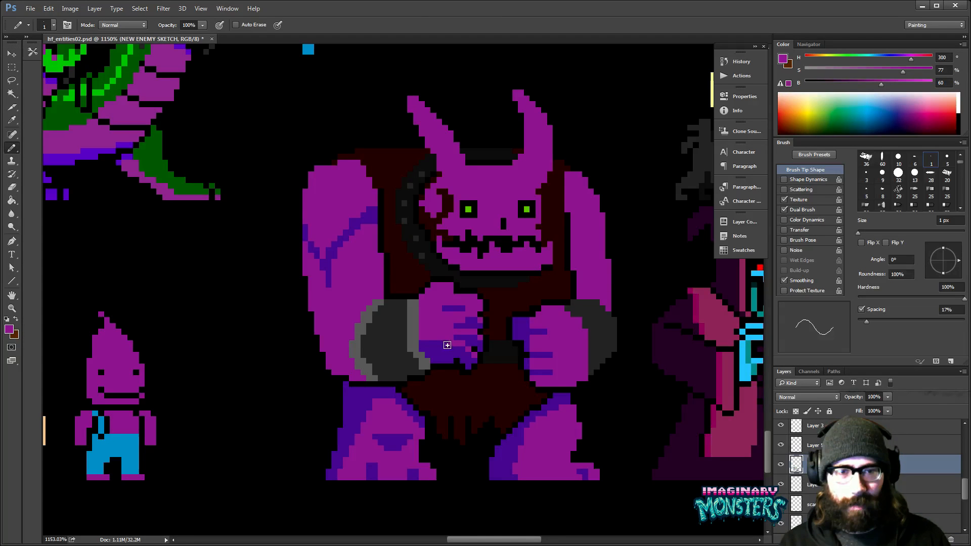
{"action": "mouse_move", "coordinate": [426, 346]}
{"action": "left_mouse_down"}
{"action": "mouse_move", "coordinate": [401, 401]}
{"action": "mouse_move", "coordinate": [385, 353]}
{"action": "left_mouse_up"}
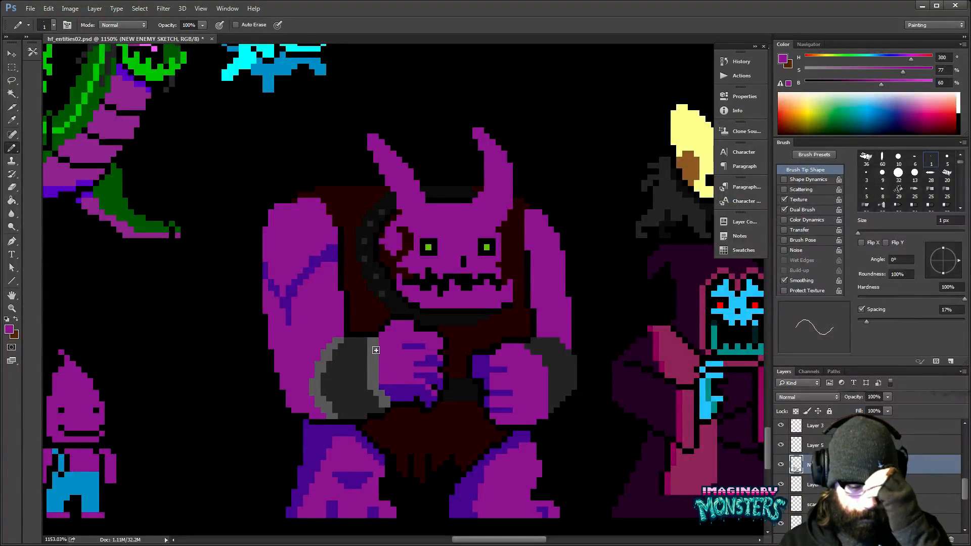
{"action": "key", "text": "l"}
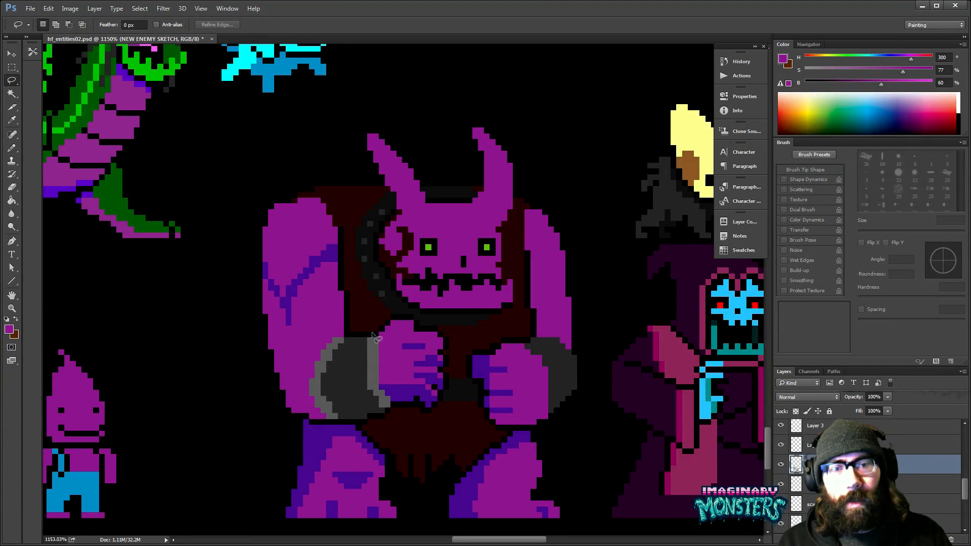
{"action": "mouse_move", "coordinate": [359, 348]}
{"action": "left_mouse_down"}
{"action": "mouse_move", "coordinate": [363, 331]}
{"action": "mouse_move", "coordinate": [415, 321]}
{"action": "mouse_move", "coordinate": [438, 423]}
{"action": "mouse_move", "coordinate": [385, 429]}
{"action": "left_mouse_up"}
{"action": "key", "text": "v"}
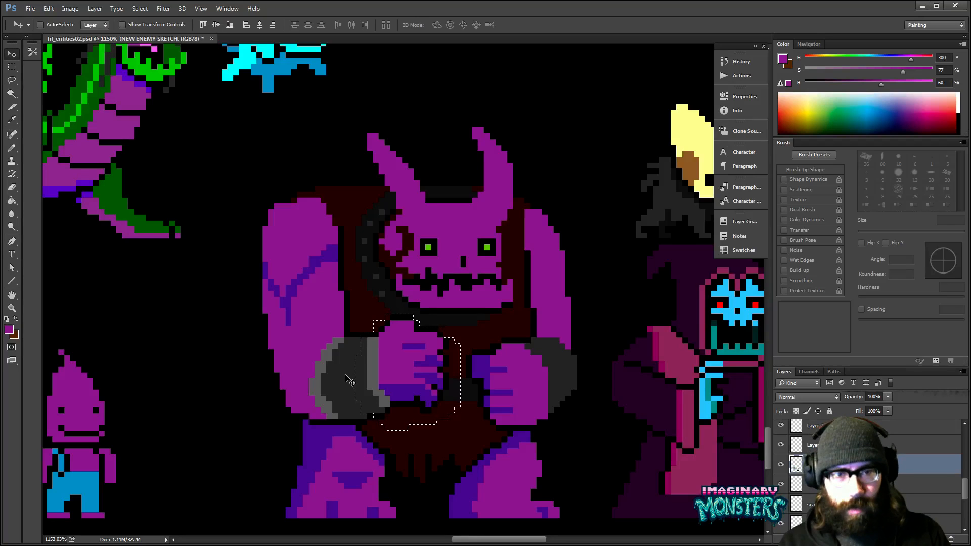
{"action": "key", "text": "ctrl+d"}
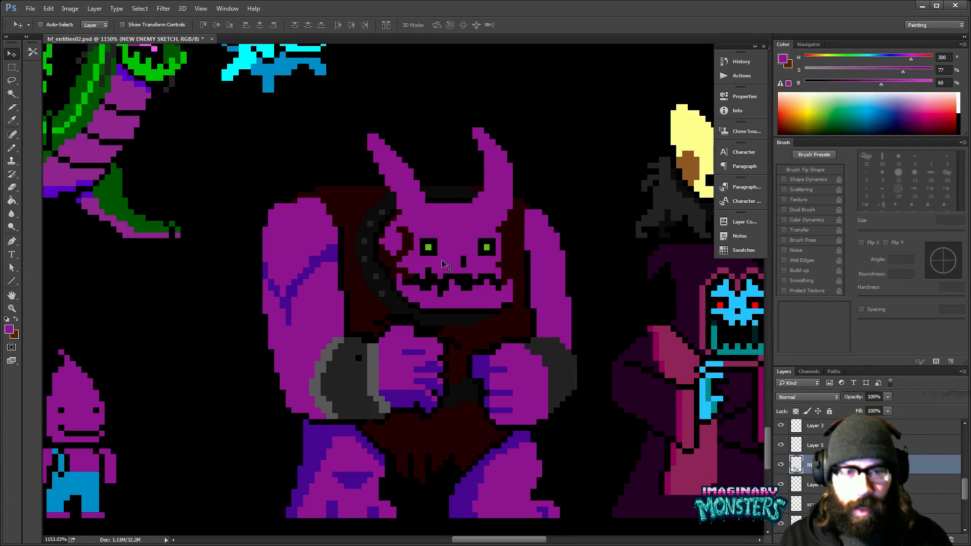
- Patch the black gap in the monster's left cuff with its dark grey
{"action": "left_click_drag", "start_coordinate": [356, 344], "coordinate": [373, 327]}
{"action": "left_click", "coordinate": [373, 329], "text": "alt"}
{"action": "left_click", "coordinate": [376, 343]}
{"action": "key", "text": "ctrl+space"}
{"action": "left_click", "coordinate": [389, 316], "text": "ctrl"}
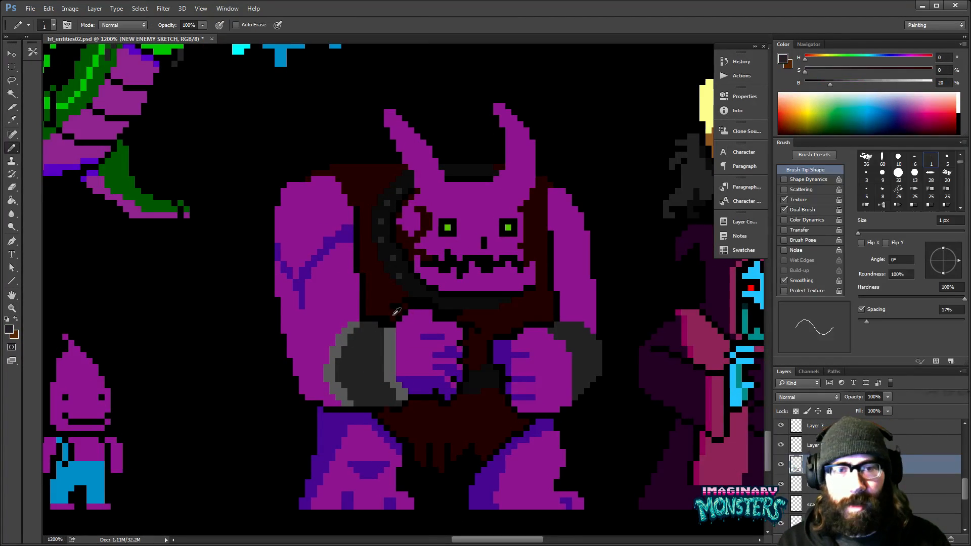
- Touch up the vest above the monster's left fist with dark red and the collar's near-black sampled from the sprite
{"action": "left_click", "coordinate": [381, 303], "text": "alt"}
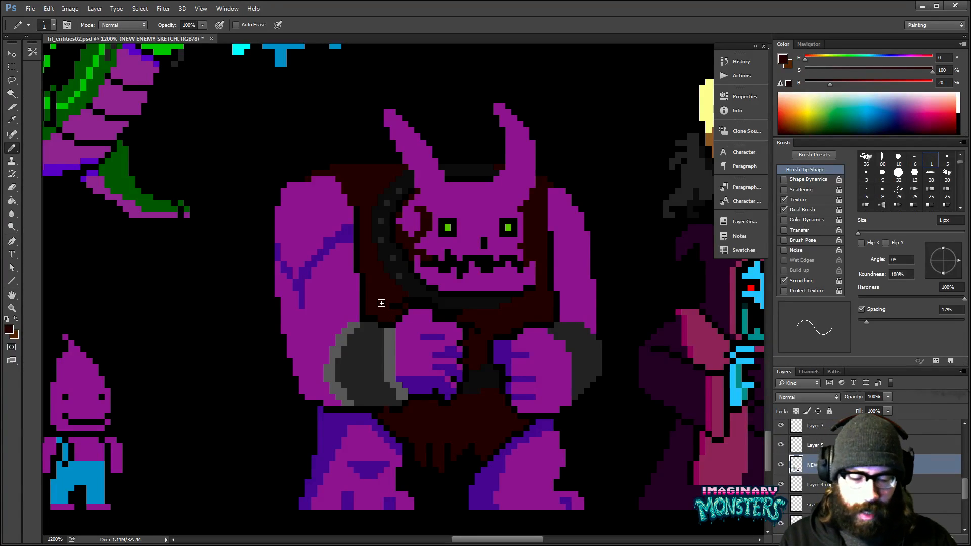
{"action": "left_click_drag", "start_coordinate": [443, 383], "coordinate": [426, 381]}
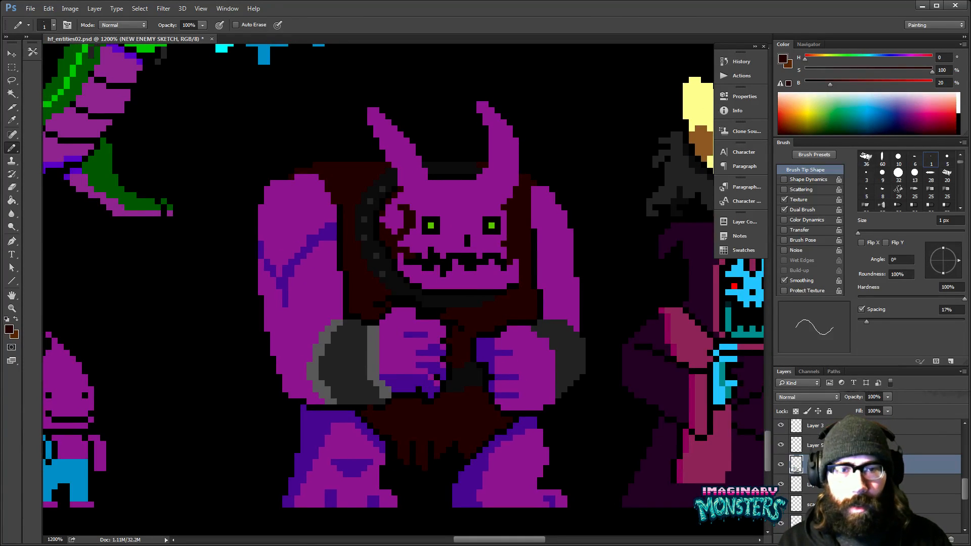
{"action": "left_click", "coordinate": [417, 299], "text": "alt"}
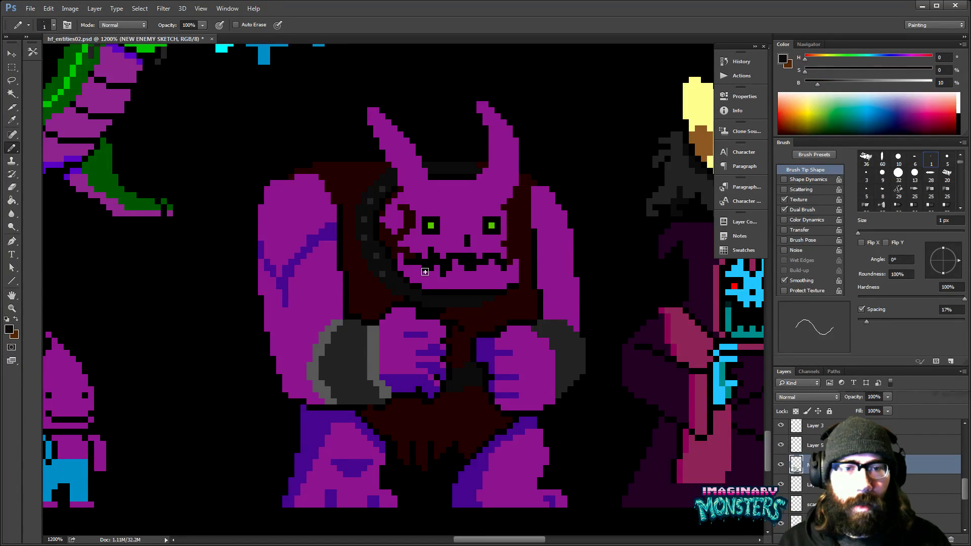
{"action": "left_click", "coordinate": [452, 315], "text": "alt"}
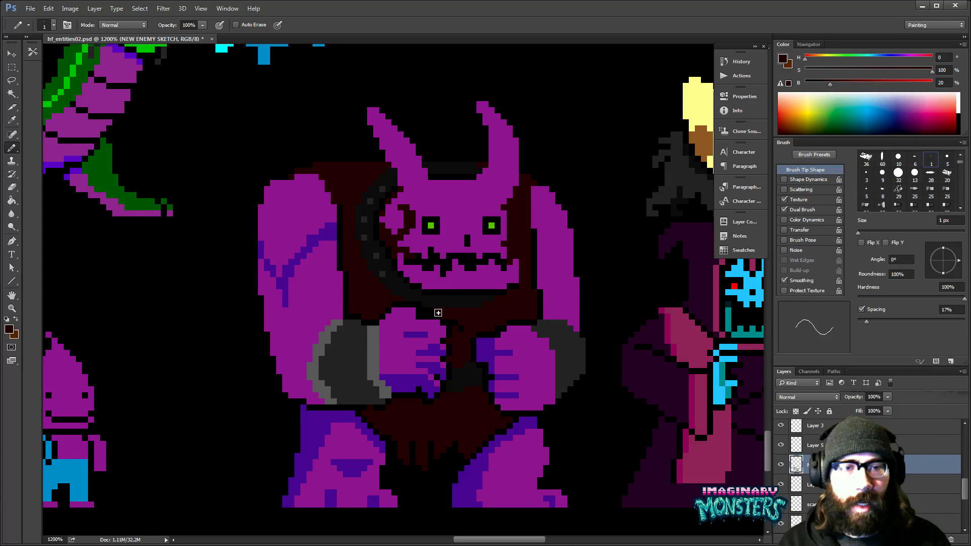
{"action": "left_click_drag", "start_coordinate": [438, 313], "coordinate": [427, 304]}
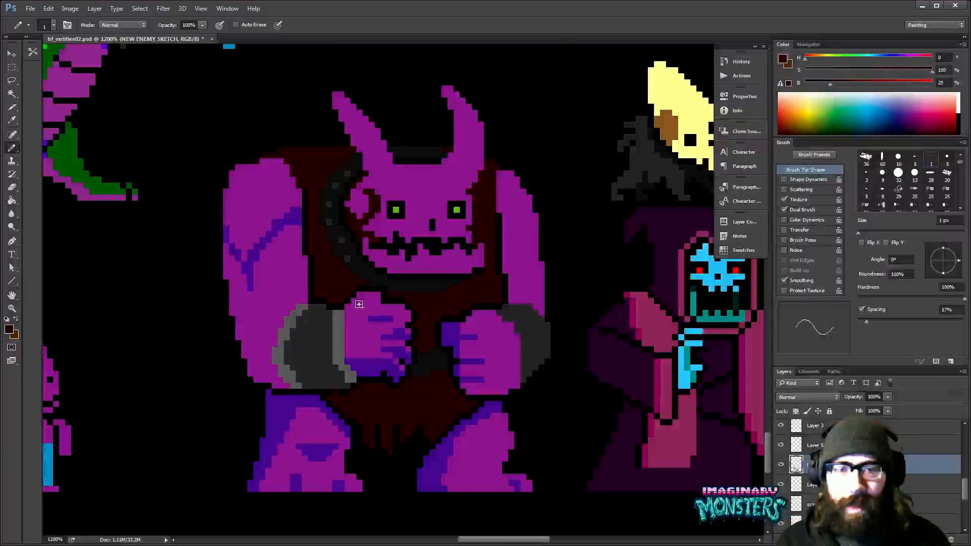
{"action": "scroll", "coordinate": [359, 304], "scroll_direction": "up", "scroll_amount": 1}
- Clean up the outline around the horned monster's fists and left cuff with black pixels
{"action": "left_click", "coordinate": [440, 283], "text": "alt"}
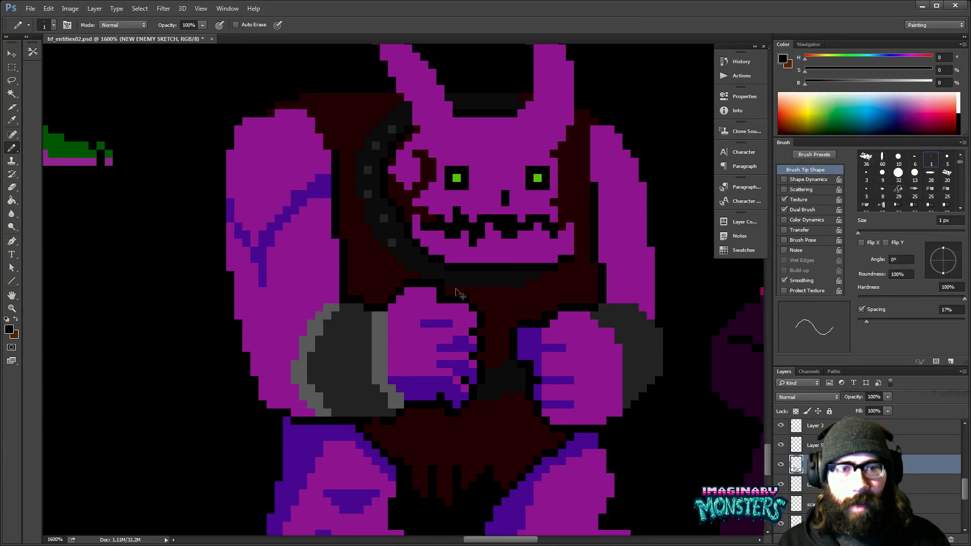
{"action": "scroll", "coordinate": [444, 288], "scroll_direction": "down", "scroll_amount": 1}
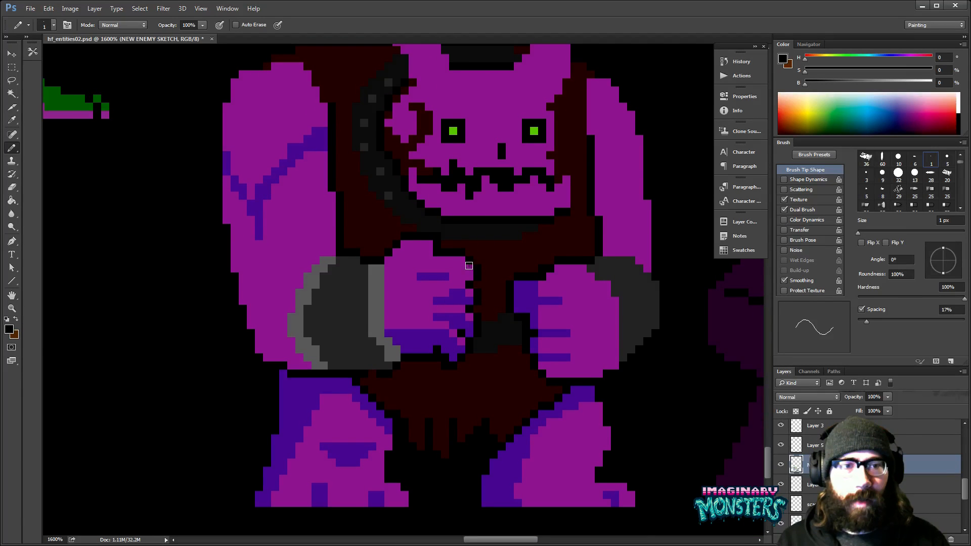
{"action": "left_click", "coordinate": [542, 255], "text": "alt"}
{"action": "left_click_drag", "start_coordinate": [480, 351], "coordinate": [450, 340]}
{"action": "left_click", "coordinate": [405, 354], "text": "alt"}
{"action": "left_click", "coordinate": [402, 375], "text": "alt"}
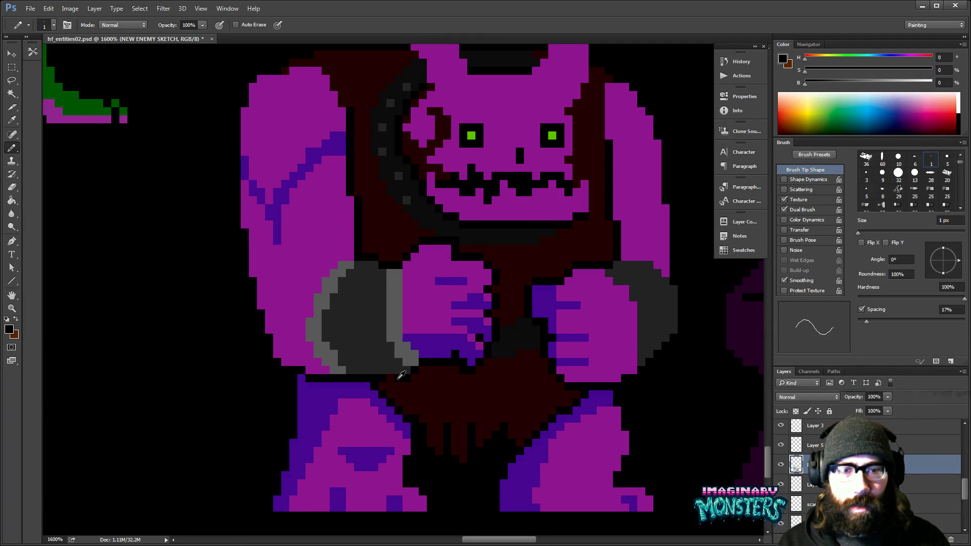
{"action": "left_click_drag", "start_coordinate": [473, 373], "coordinate": [445, 404]}
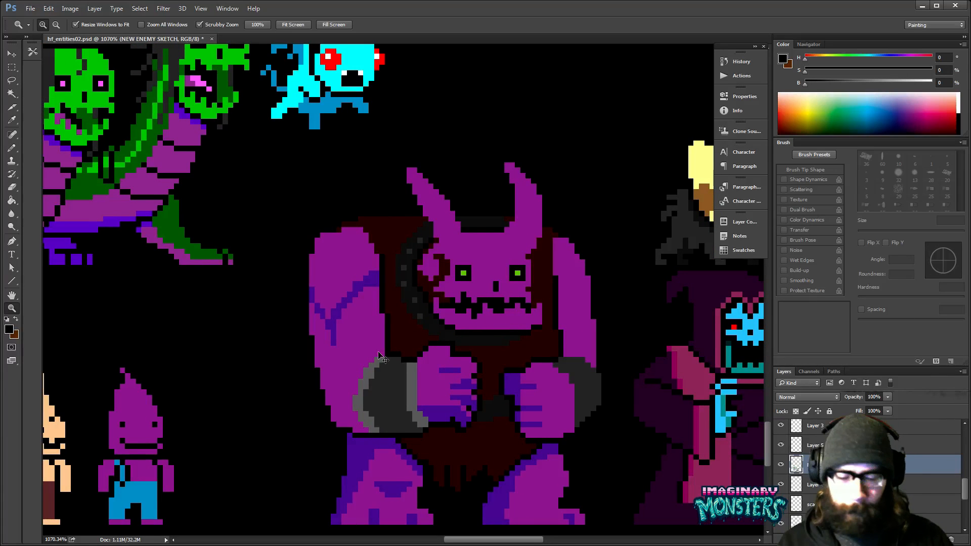
- Show the grid and shift the whole horned monster left so its outer arm sits just inside a grid line
{"action": "key", "text": "ctrl+apostrophe"}
{"action": "left_click_drag", "start_coordinate": [539, 370], "coordinate": [448, 349]}
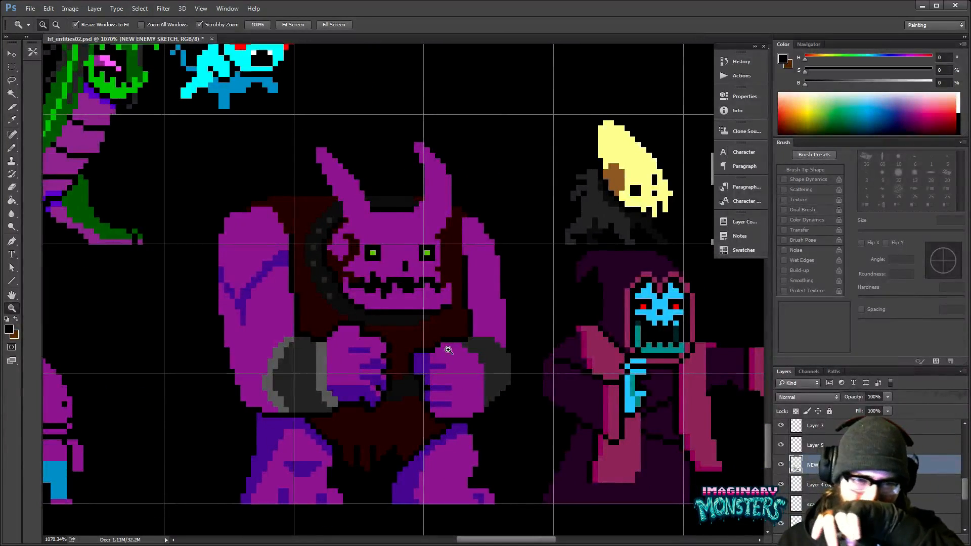
{"action": "left_click_drag", "start_coordinate": [429, 270], "coordinate": [446, 294]}
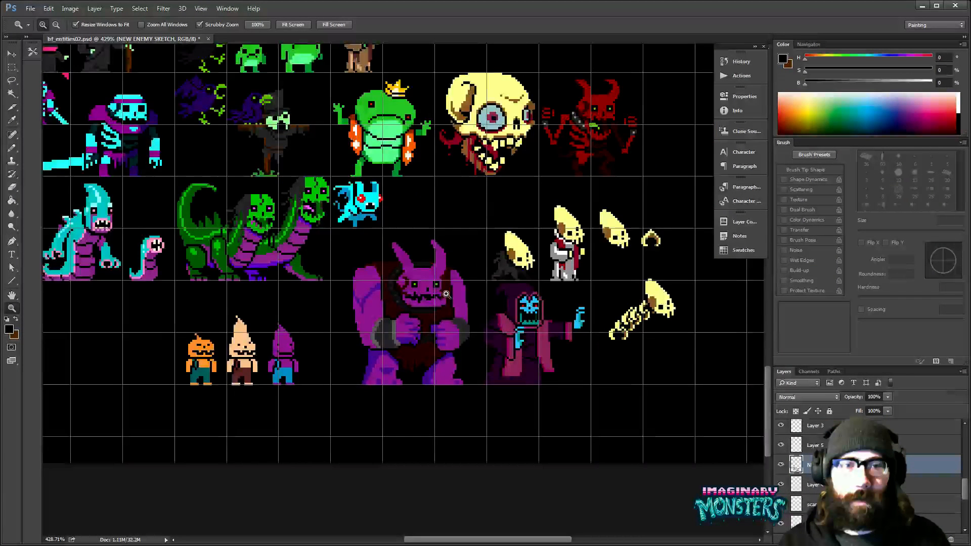
{"action": "left_click", "coordinate": [446, 294]}
{"action": "key", "text": "m"}
{"action": "left_click_drag", "start_coordinate": [301, 206], "coordinate": [489, 427]}
{"action": "key", "text": "v"}
{"action": "mouse_move", "coordinate": [454, 337]}
{"action": "left_mouse_down"}
{"action": "mouse_move", "coordinate": [419, 337]}
{"action": "mouse_move", "coordinate": [442, 331]}
{"action": "mouse_move", "coordinate": [420, 310]}
{"action": "mouse_move", "coordinate": [324, 306]}
{"action": "left_mouse_up"}
{"action": "key", "text": "ctrl+d"}
{"action": "key", "text": "z"}
{"action": "key", "text": "b"}
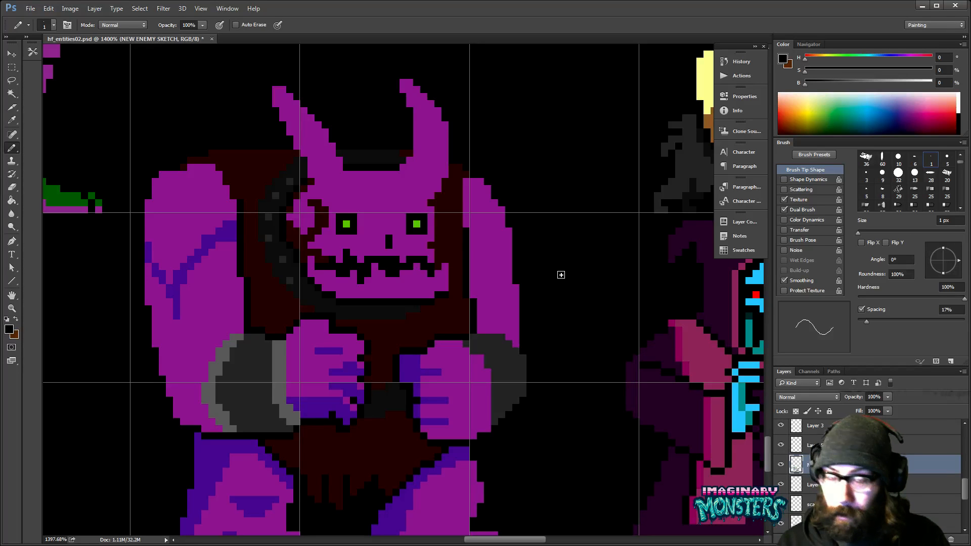
- Thicken the outer edge of the monster's left arm below the elbow with the sampled skin purple
{"action": "key", "text": "z"}
{"action": "left_click", "coordinate": [455, 250], "text": "alt"}
{"action": "left_click_drag", "start_coordinate": [455, 249], "coordinate": [358, 382]}
{"action": "left_click_drag", "start_coordinate": [346, 289], "coordinate": [320, 185]}
{"action": "left_click_drag", "start_coordinate": [392, 296], "coordinate": [508, 263]}
{"action": "left_click", "coordinate": [380, 311]}
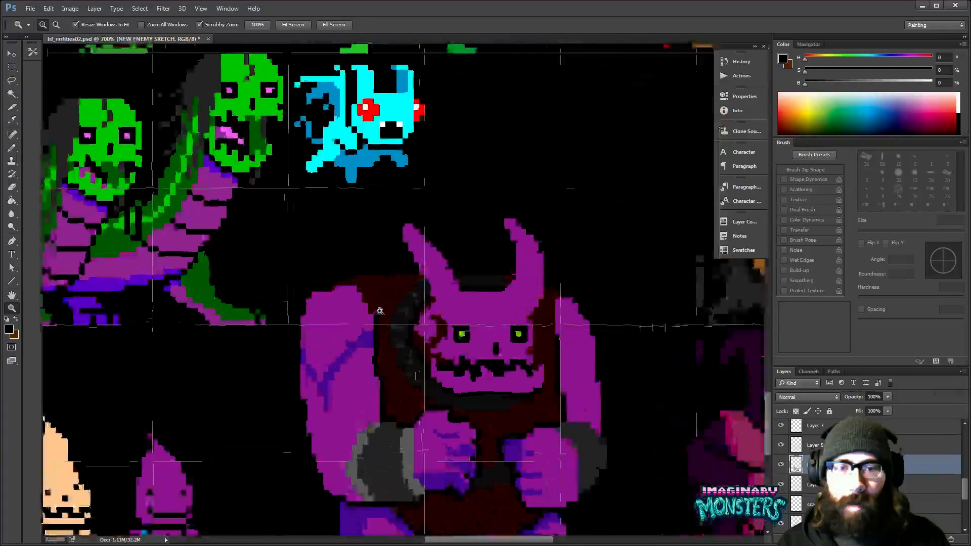
{"action": "key", "text": "b"}
{"action": "left_click", "coordinate": [357, 336], "text": "alt"}
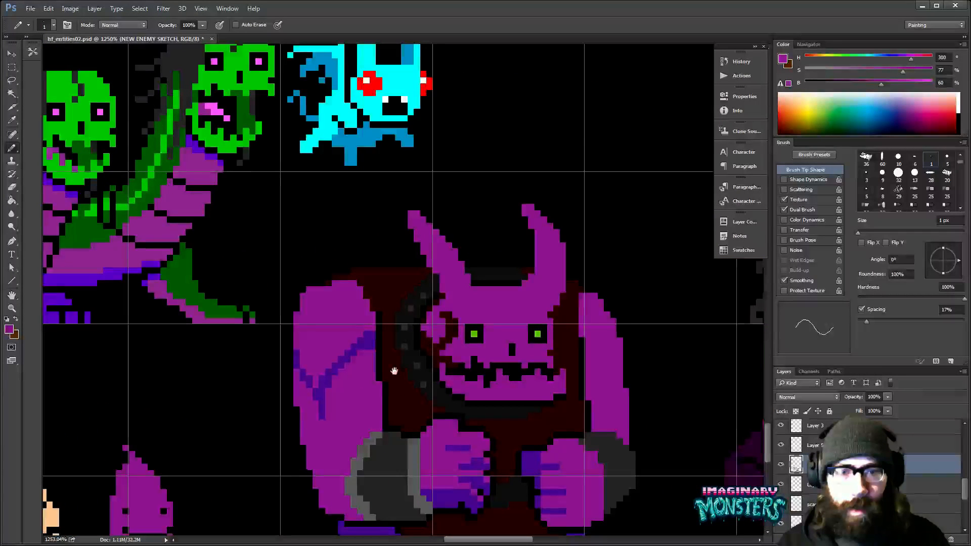
{"action": "left_click_drag", "start_coordinate": [395, 371], "coordinate": [398, 265]}
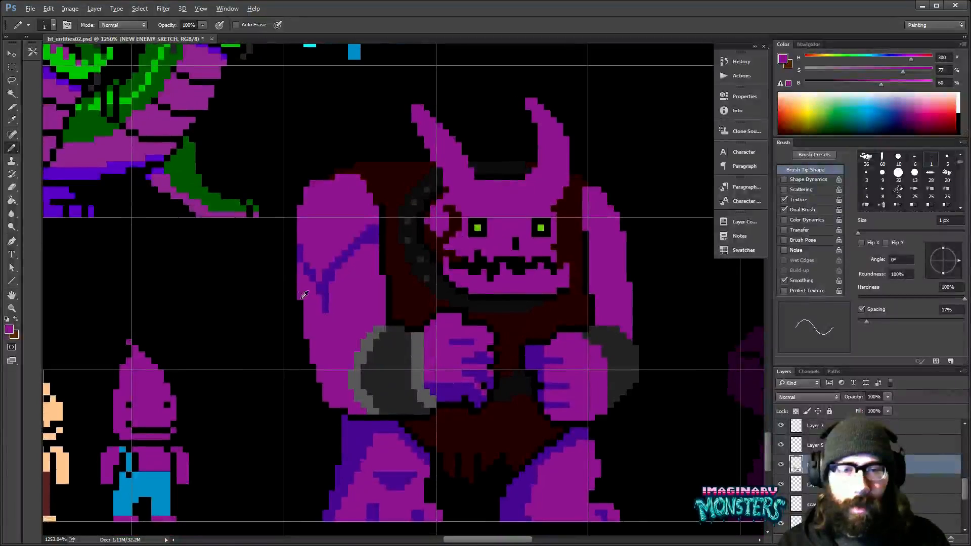
{"action": "mouse_move", "coordinate": [301, 313]}
{"action": "left_mouse_down"}
{"action": "mouse_move", "coordinate": [321, 389]}
{"action": "mouse_move", "coordinate": [321, 405]}
{"action": "mouse_move", "coordinate": [307, 402]}
{"action": "left_mouse_up"}
{"action": "left_click_drag", "start_coordinate": [318, 364], "coordinate": [333, 363]}
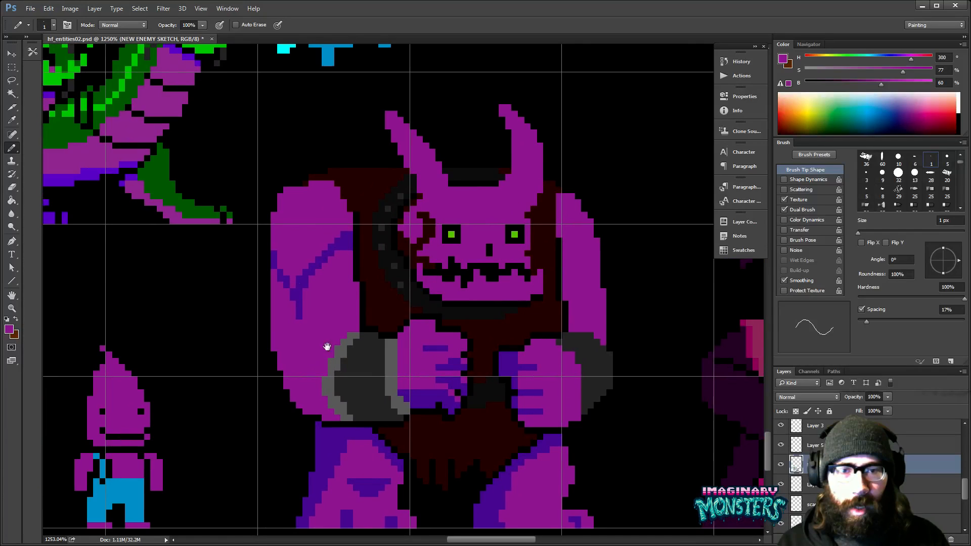
- Draw a curved violet crease across the monster's left arm just above the cuff
{"action": "left_click", "coordinate": [298, 282], "text": "alt"}
{"action": "left_click_drag", "start_coordinate": [344, 337], "coordinate": [307, 349]}
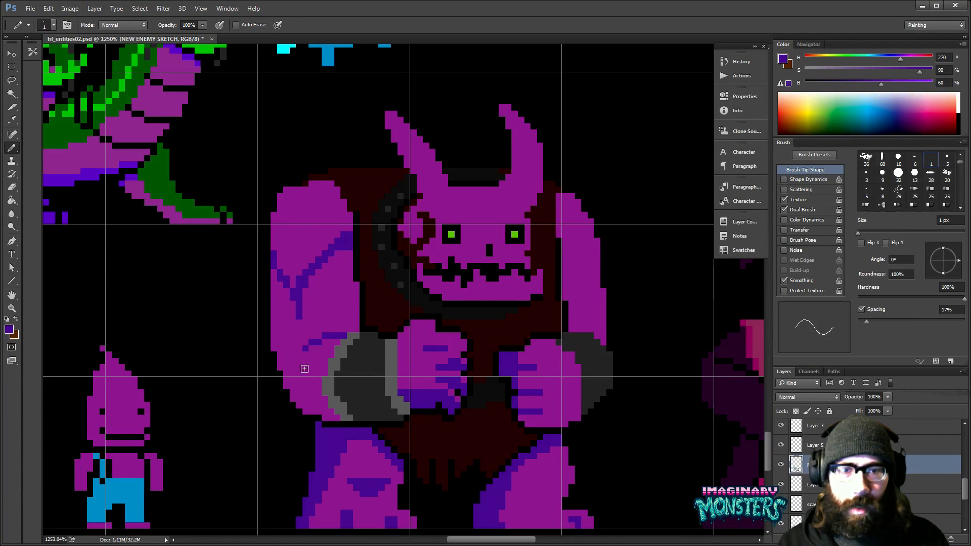
{"action": "scroll", "coordinate": [347, 358], "scroll_direction": "right", "scroll_amount": 3}
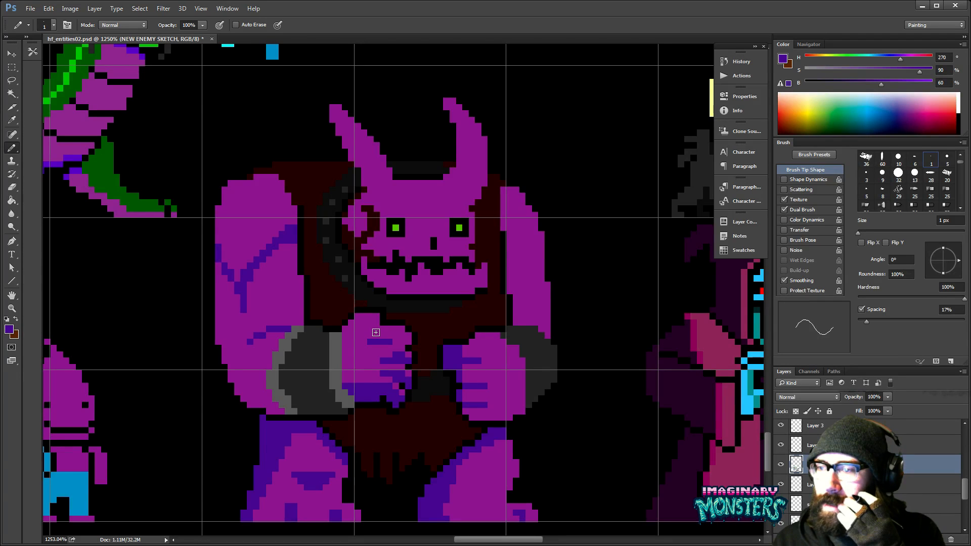
- Mark off the lower part of the monster's right arm in violet and fill the rest of the arm with it
{"action": "mouse_move", "coordinate": [546, 311]}
{"action": "left_mouse_down"}
{"action": "mouse_move", "coordinate": [489, 314]}
{"action": "mouse_move", "coordinate": [472, 326]}
{"action": "mouse_move", "coordinate": [485, 331]}
{"action": "mouse_move", "coordinate": [490, 324]}
{"action": "mouse_move", "coordinate": [463, 312]}
{"action": "left_mouse_up"}
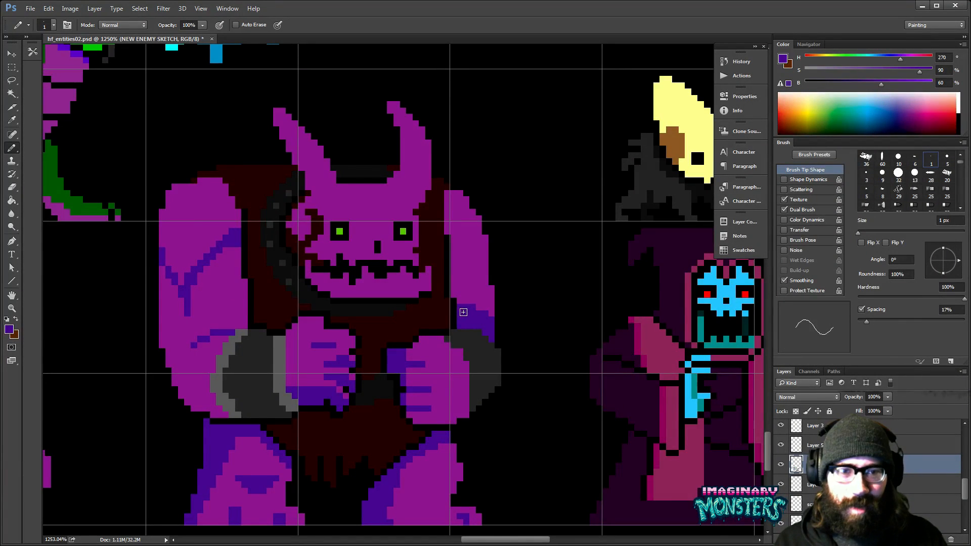
{"action": "key", "text": "g"}
{"action": "left_click", "coordinate": [463, 281]}
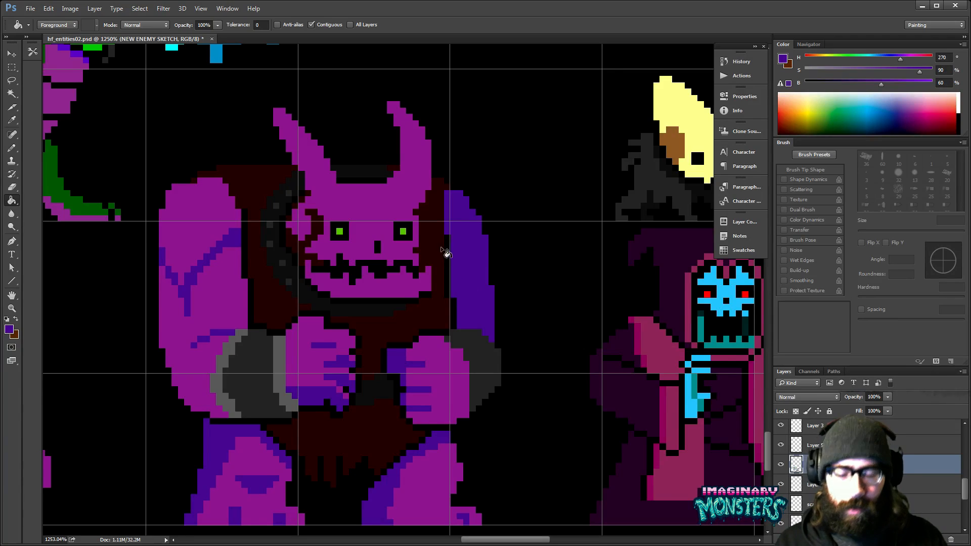
- Repaint the outer upper part of the monster's right arm in skin purple, leaving violet shadow along the inside and below
{"action": "key", "text": "b"}
{"action": "left_click", "coordinate": [408, 193], "text": "alt"}
{"action": "mouse_move", "coordinate": [454, 196]}
{"action": "left_mouse_down"}
{"action": "mouse_move", "coordinate": [468, 260]}
{"action": "mouse_move", "coordinate": [487, 277]}
{"action": "left_mouse_up"}
{"action": "key", "text": "g"}
{"action": "left_click", "coordinate": [481, 250]}
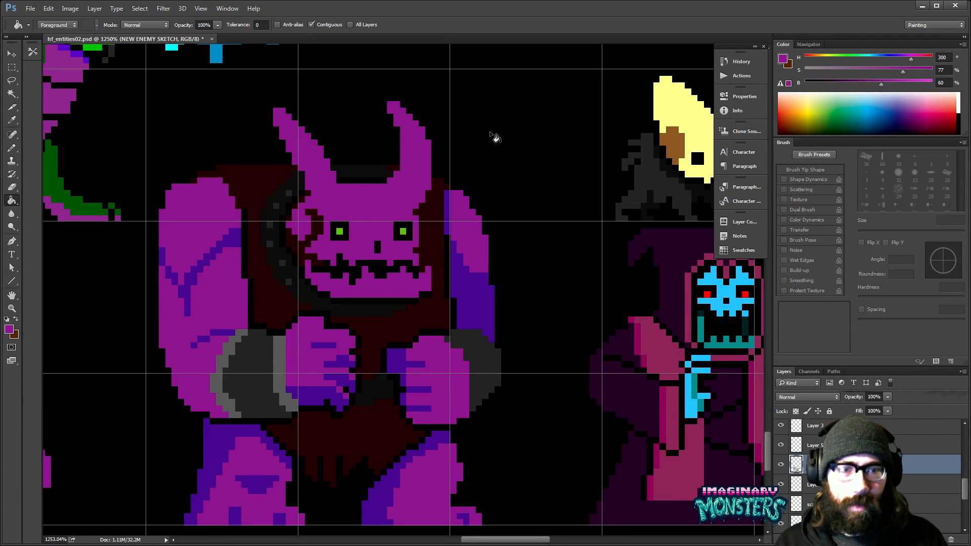
- Hide the grid and compare the shaded horned monster with the surrounding sprites on the sheet
{"action": "key", "text": "z"}
{"action": "left_click", "coordinate": [505, 303], "text": "alt"}
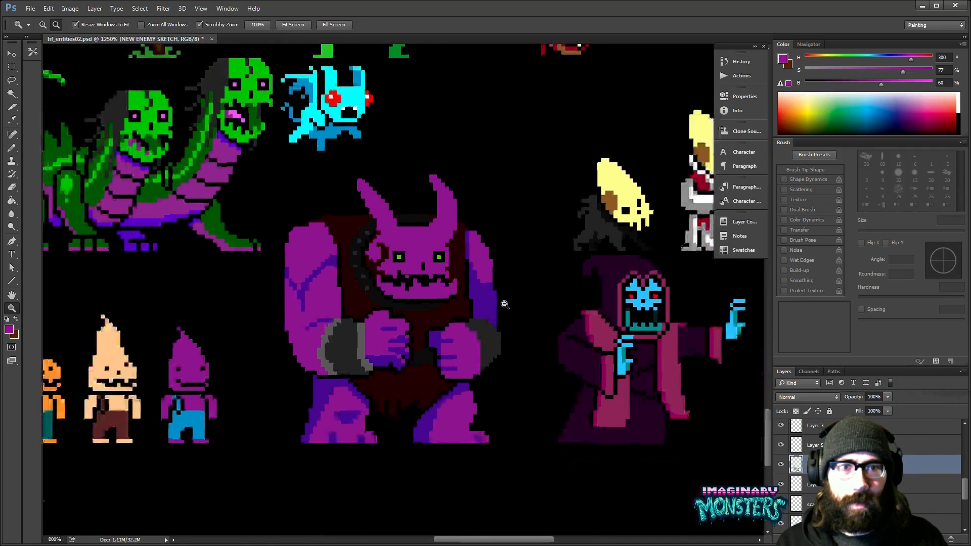
{"action": "left_click", "coordinate": [504, 303], "text": "alt"}
{"action": "left_click_drag", "start_coordinate": [523, 319], "coordinate": [480, 346]}
{"action": "left_click_drag", "start_coordinate": [387, 325], "coordinate": [455, 402]}
{"action": "left_click_drag", "start_coordinate": [539, 275], "coordinate": [514, 358]}
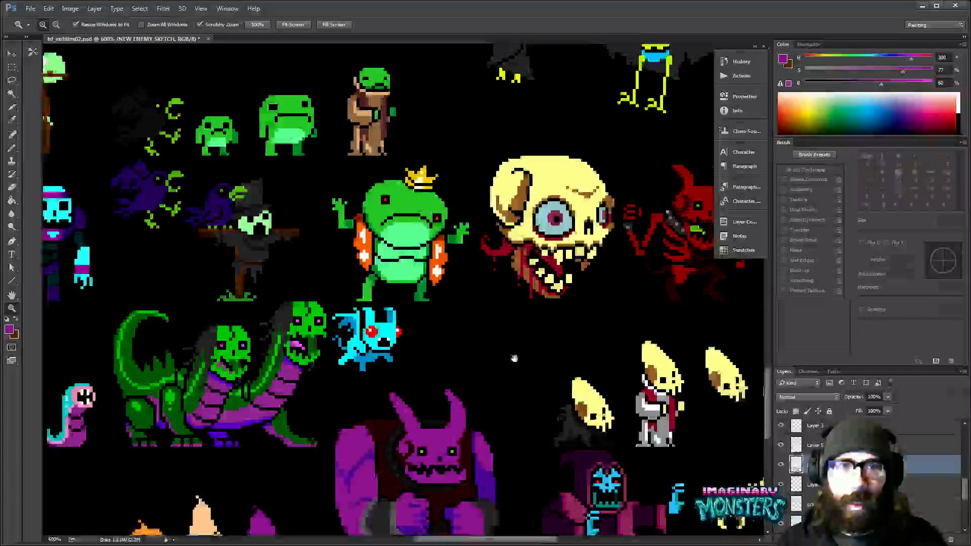
{"action": "left_click_drag", "start_coordinate": [408, 464], "coordinate": [395, 295]}
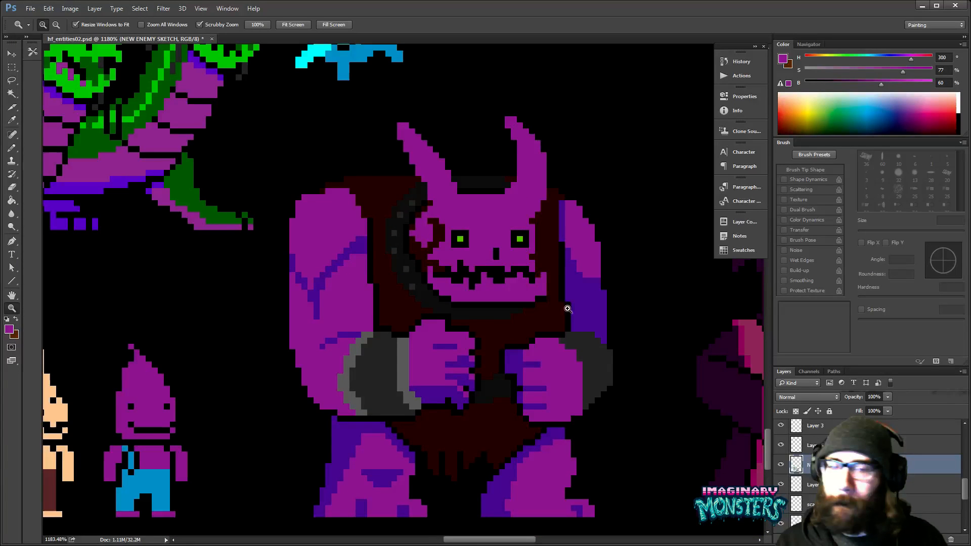
- Draw a short violet crease across the monster's right leg just above the foot, using the sampled shadow colour
{"action": "left_click_drag", "start_coordinate": [503, 491], "coordinate": [403, 408]}
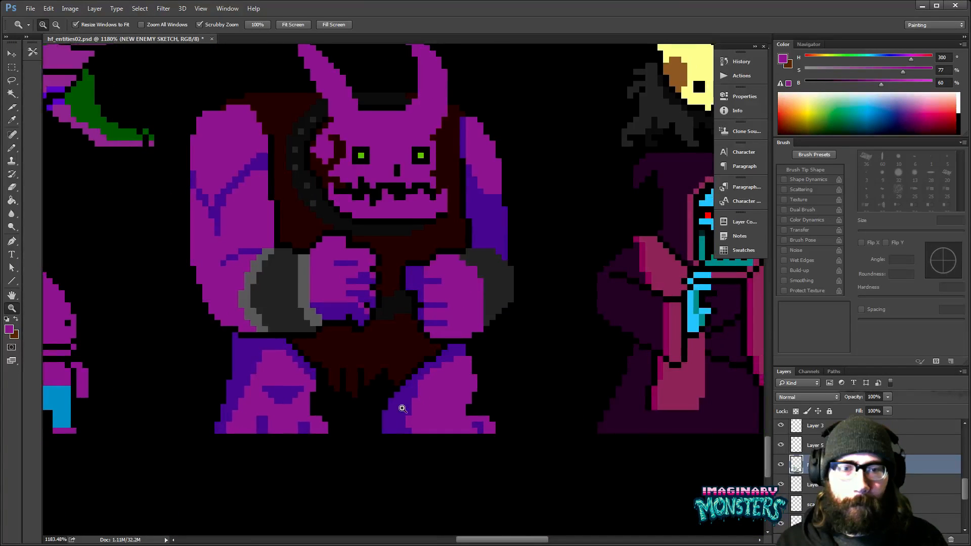
{"action": "left_click", "coordinate": [403, 409], "text": "ctrl"}
{"action": "left_click", "coordinate": [403, 406], "text": "alt"}
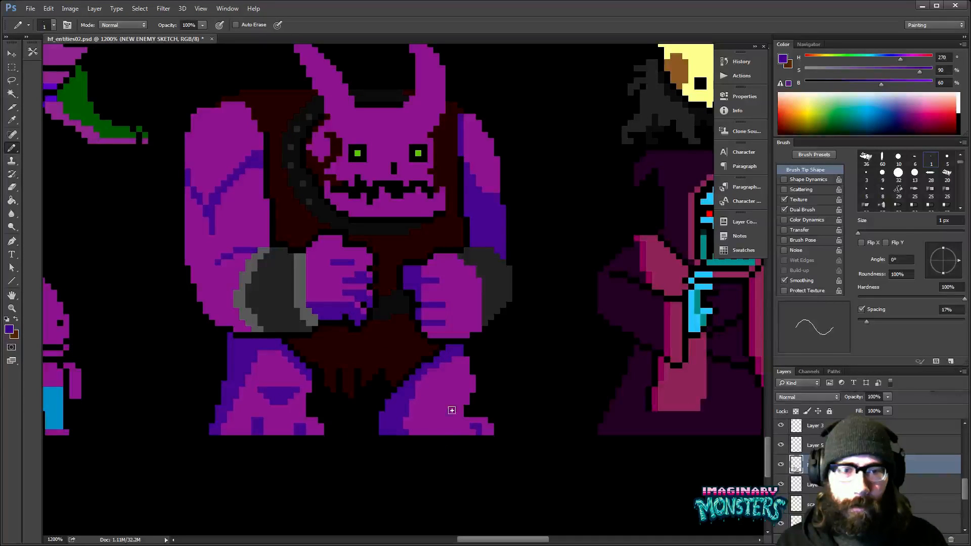
{"action": "left_click_drag", "start_coordinate": [443, 415], "coordinate": [461, 415]}
{"action": "mouse_move", "coordinate": [475, 372]}
{"action": "left_mouse_down"}
{"action": "mouse_move", "coordinate": [390, 403]}
{"action": "mouse_move", "coordinate": [401, 416]}
{"action": "left_mouse_up"}
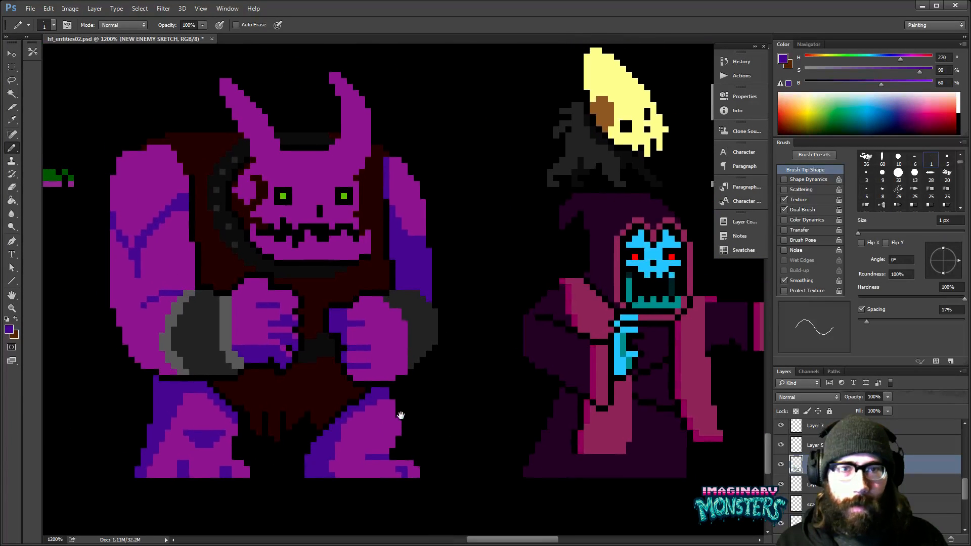
{"action": "mouse_move", "coordinate": [439, 364]}
{"action": "left_mouse_down"}
{"action": "mouse_move", "coordinate": [412, 337]}
{"action": "mouse_move", "coordinate": [413, 366]}
{"action": "mouse_move", "coordinate": [404, 364]}
{"action": "left_mouse_up"}
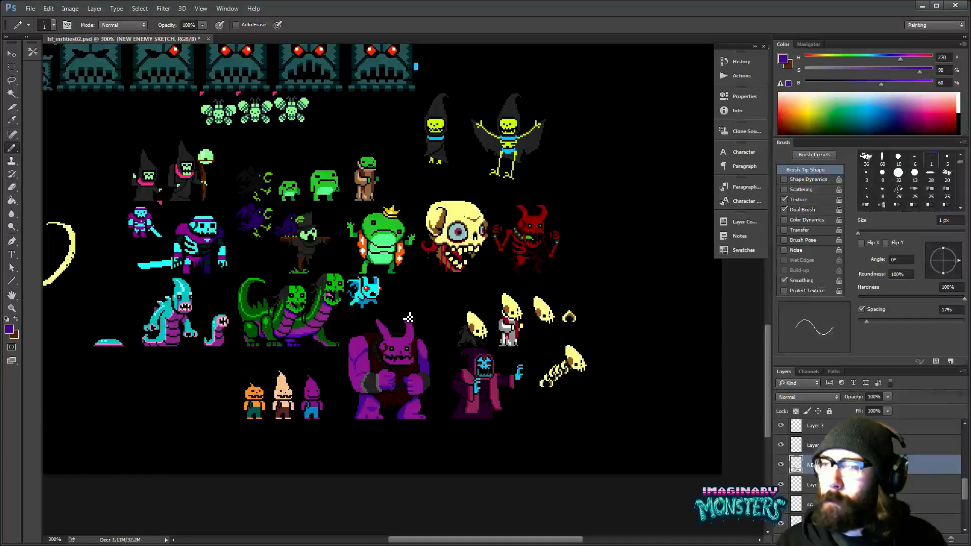
{"action": "key", "text": "ctrl+space"}
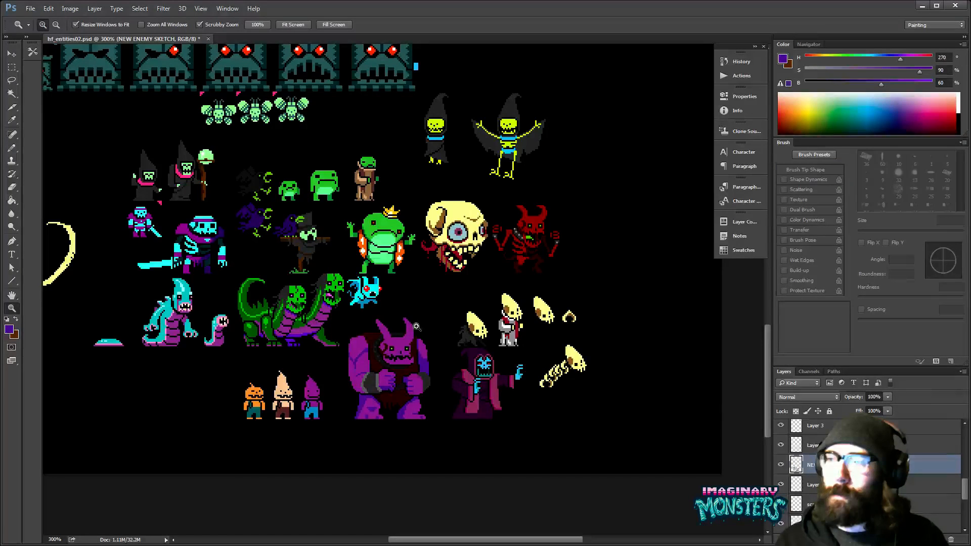
- Enclose the whole purple horned monster in a rectangular selection
{"action": "left_click_drag", "start_coordinate": [416, 327], "coordinate": [440, 299]}
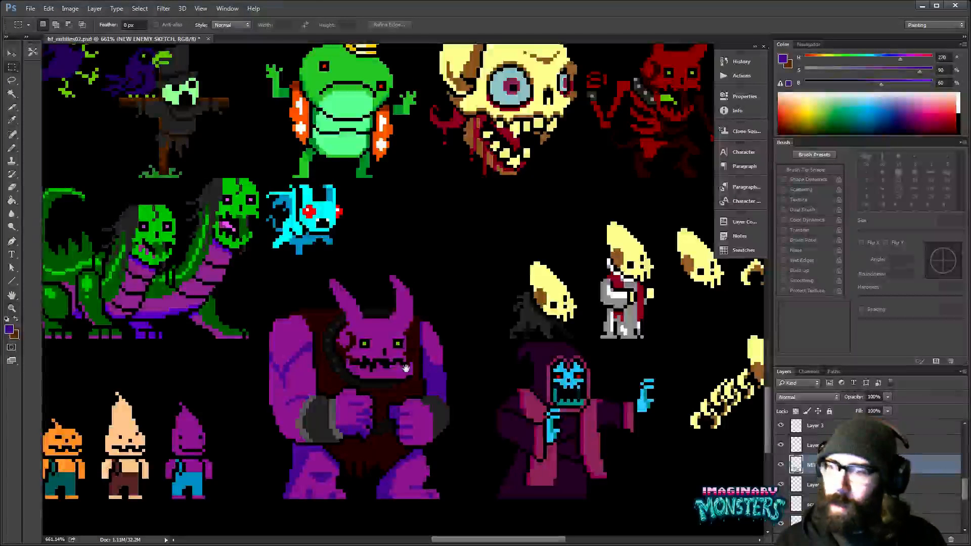
{"action": "left_click_drag", "start_coordinate": [406, 368], "coordinate": [391, 333]}
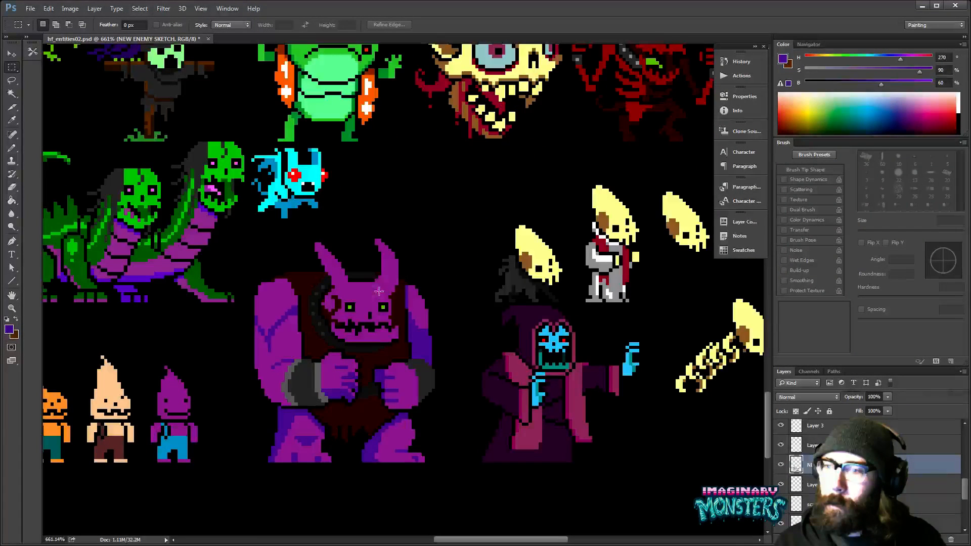
{"action": "left_click_drag", "start_coordinate": [248, 228], "coordinate": [445, 473]}
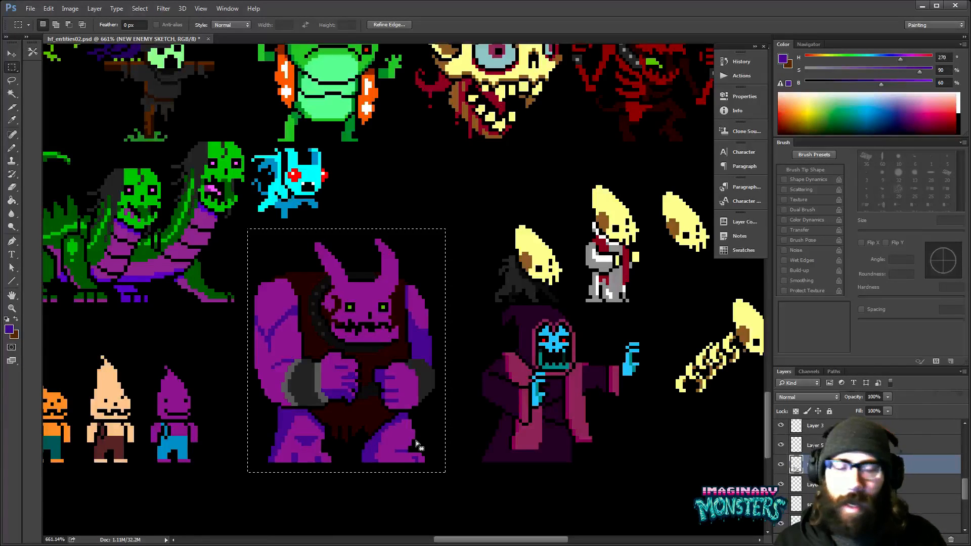
{"action": "key", "text": "z"}
{"action": "left_click", "coordinate": [468, 336]}
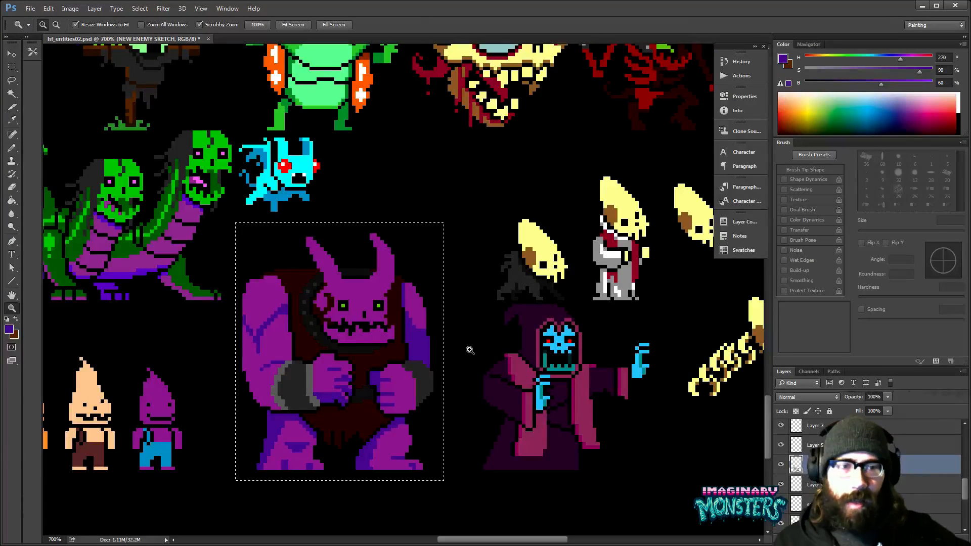
{"action": "left_click", "coordinate": [470, 350]}
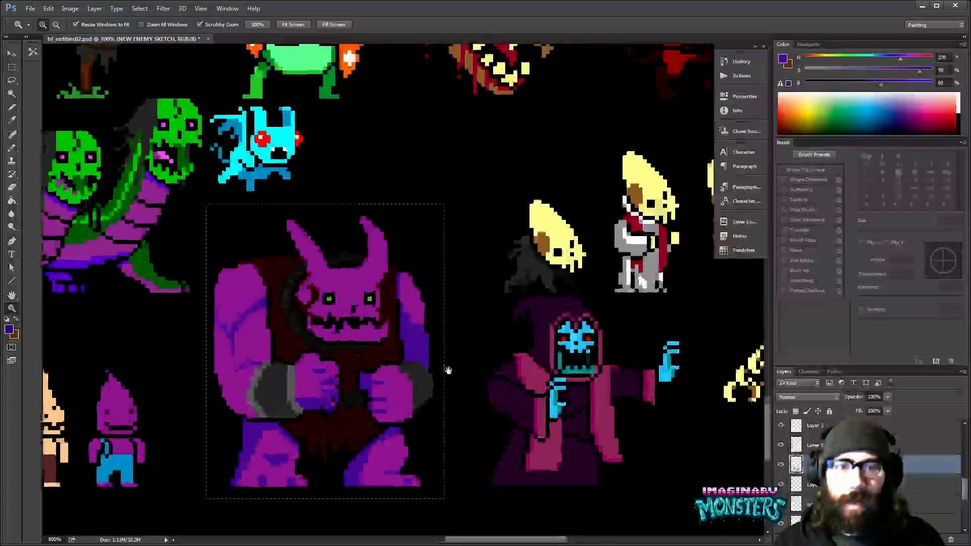
- Fill all the selected monster's purple skin non-contiguously with the hooded skull's light blue, and its violet shadows with the skull's teal
{"action": "key", "text": "g"}
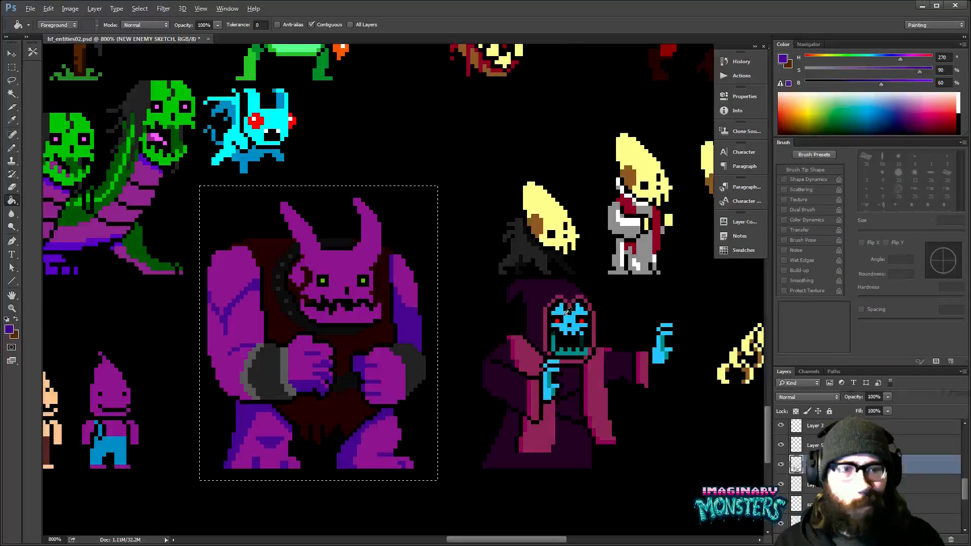
{"action": "left_click", "coordinate": [567, 310], "text": "alt"}
{"action": "left_click", "coordinate": [354, 265]}
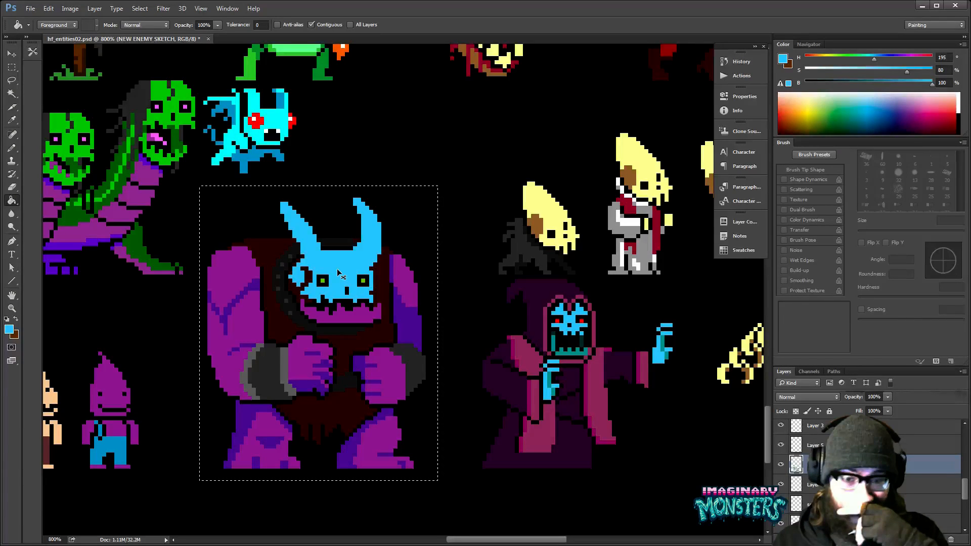
{"action": "key", "text": "ctrl+z"}
{"action": "left_click", "coordinate": [311, 25]}
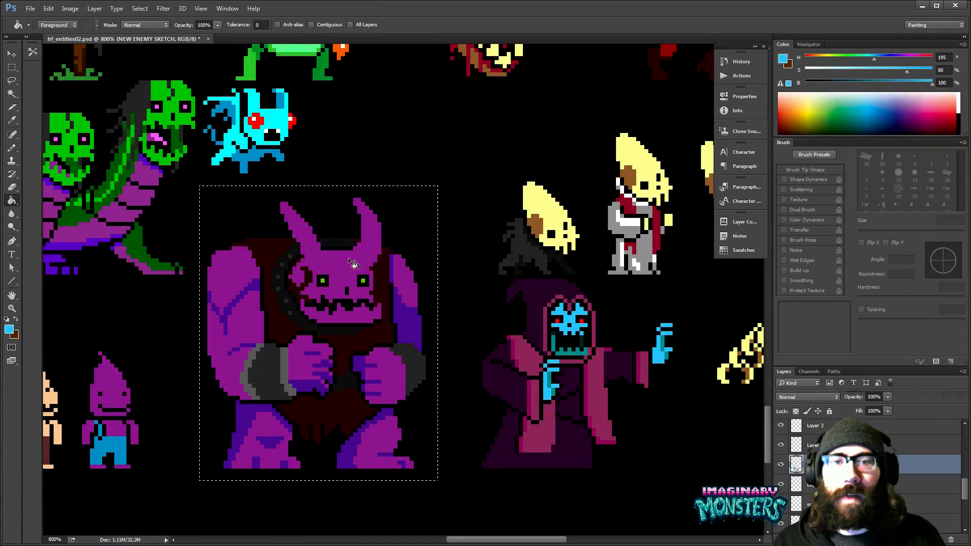
{"action": "left_click", "coordinate": [362, 285]}
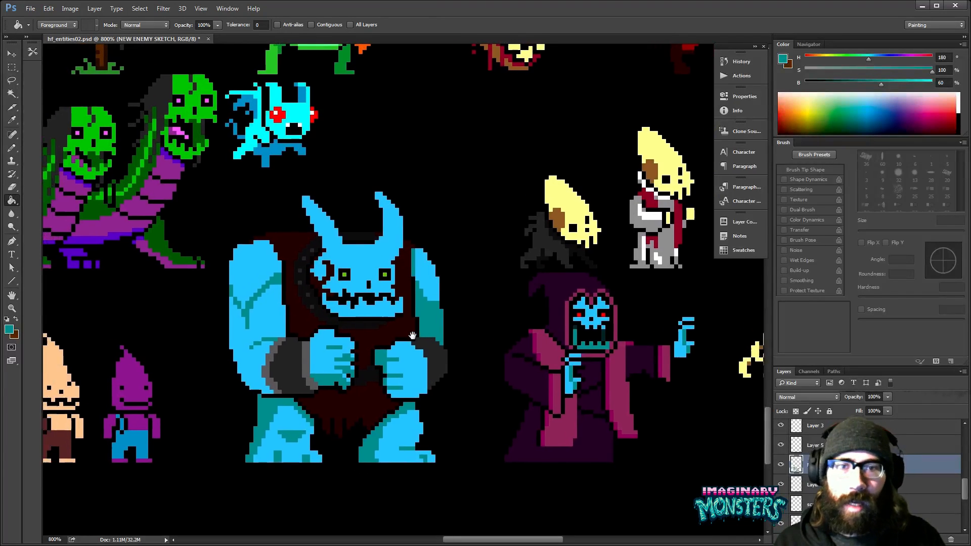
{"action": "mouse_move", "coordinate": [409, 344]}
{"action": "left_mouse_down"}
{"action": "mouse_move", "coordinate": [541, 379]}
{"action": "mouse_move", "coordinate": [566, 406]}
{"action": "mouse_move", "coordinate": [526, 400]}
{"action": "left_mouse_up"}
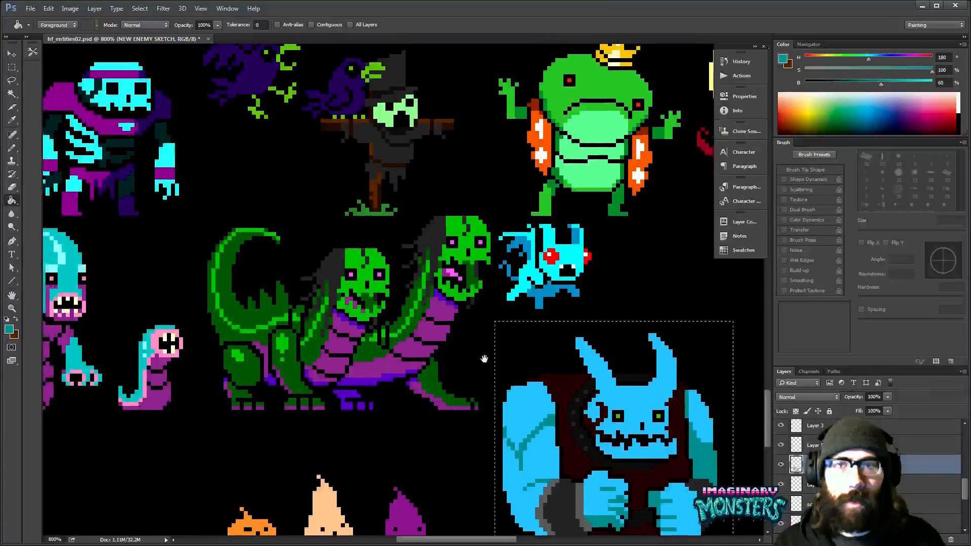
{"action": "left_click", "coordinate": [166, 138], "text": "alt"}
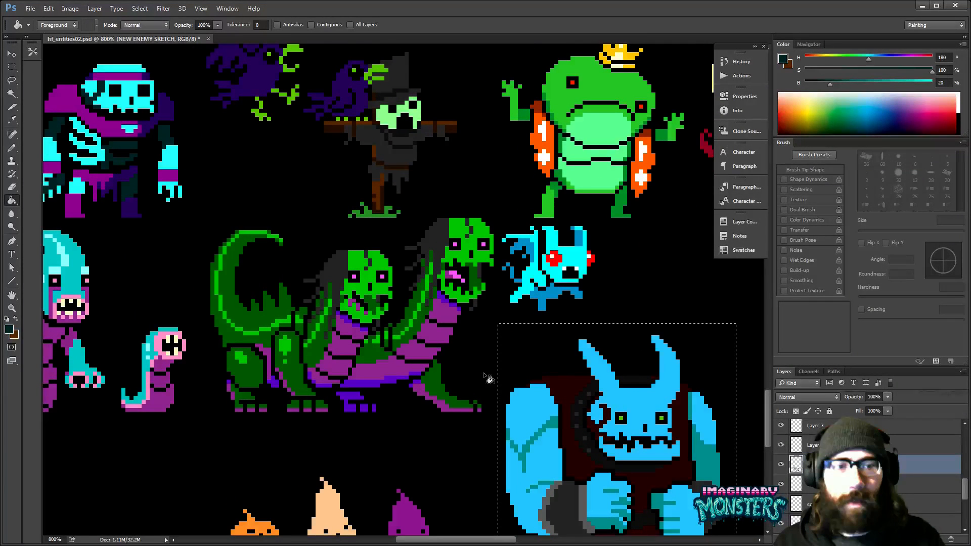
{"action": "left_click", "coordinate": [551, 423]}
{"action": "left_click_drag", "start_coordinate": [560, 440], "coordinate": [337, 328]}
{"action": "key", "text": "ctrl+z"}
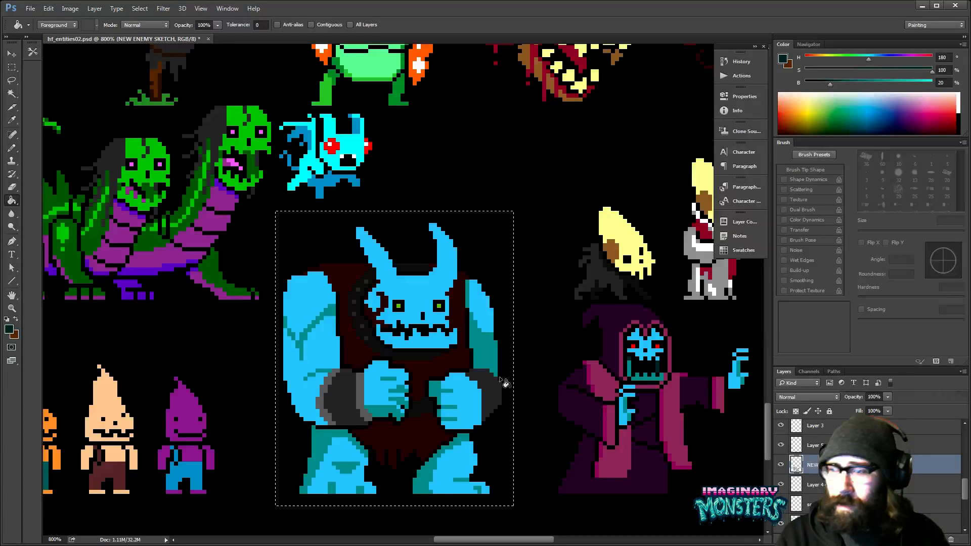
{"action": "key", "text": "ctrl+d"}
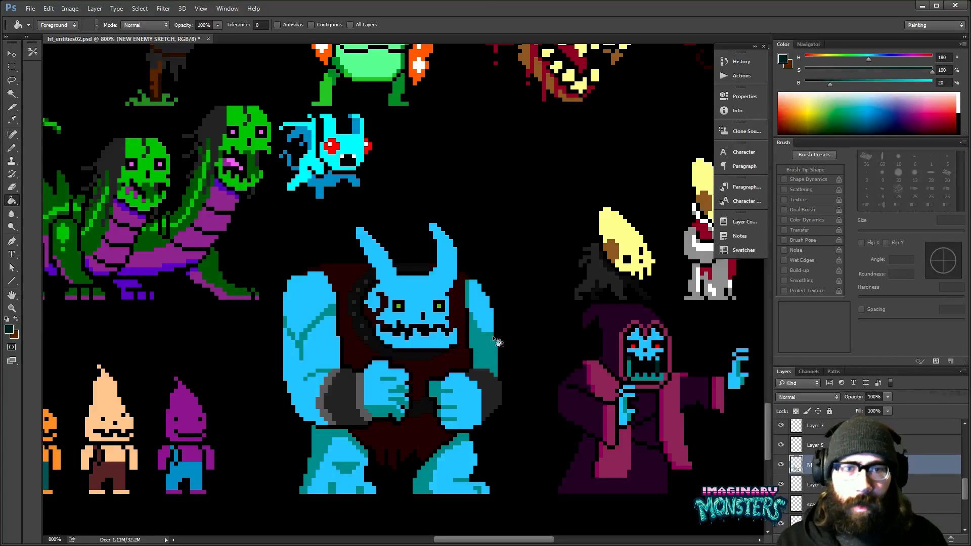
{"action": "key", "text": "ctrl+z"}
- Recolour the dark red markings around the monster's ear and cheek with the teal sampled from the arm crease
{"action": "key", "text": "z"}
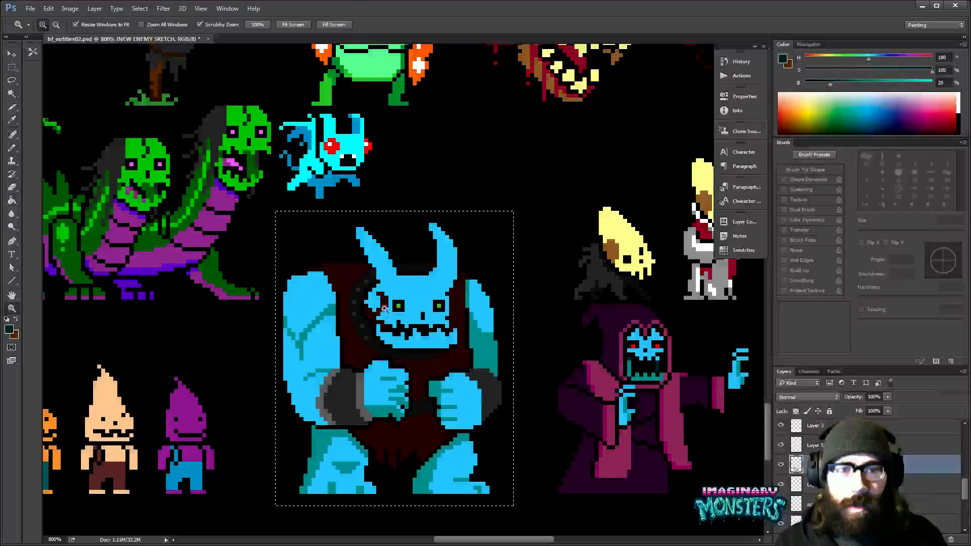
{"action": "left_click", "coordinate": [384, 309]}
{"action": "key", "text": "g"}
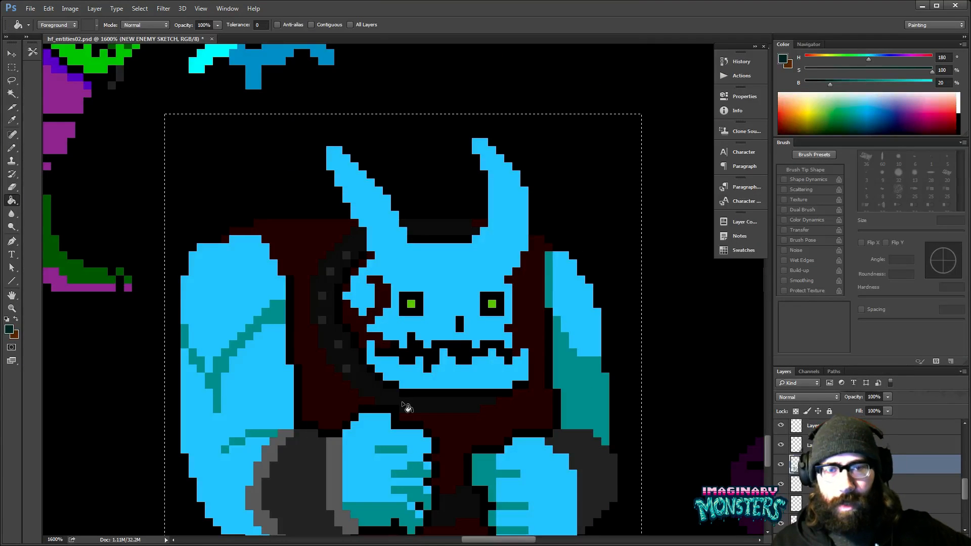
{"action": "left_click", "coordinate": [269, 309], "text": "alt"}
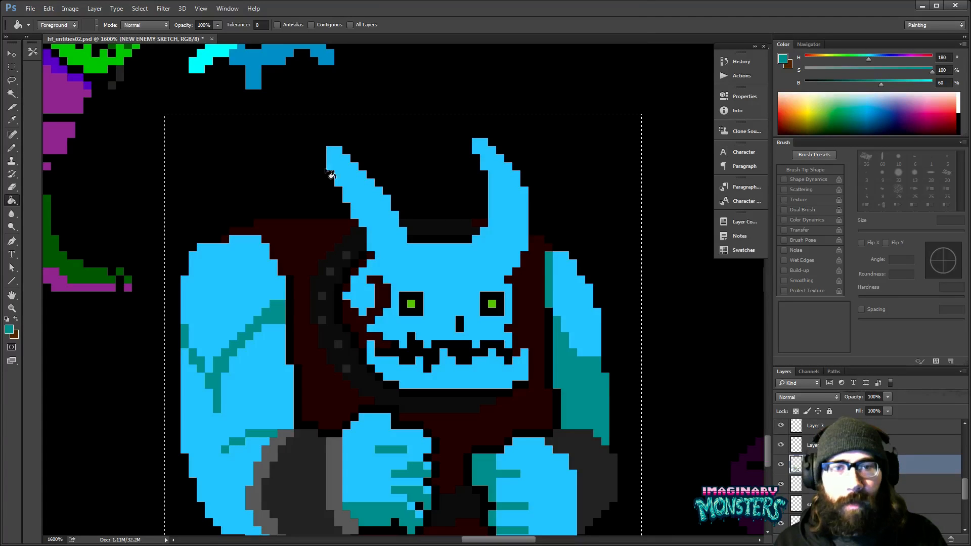
{"action": "left_click", "coordinate": [382, 303]}
{"action": "key", "text": "b"}
{"action": "left_click", "coordinate": [348, 288]}
{"action": "left_click_drag", "start_coordinate": [355, 272], "coordinate": [370, 256]}
{"action": "left_click", "coordinate": [346, 296]}
{"action": "left_click_drag", "start_coordinate": [398, 326], "coordinate": [406, 348]}
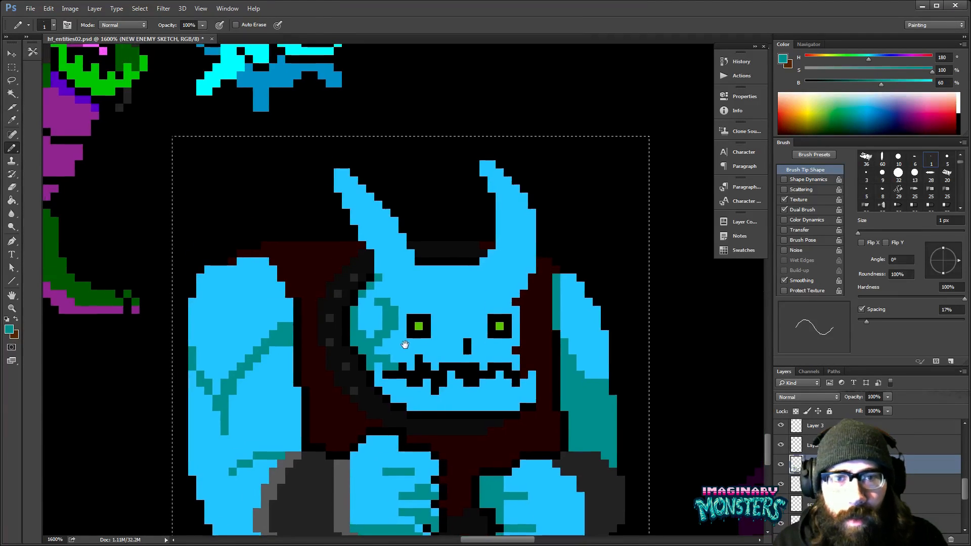
- Fill all of the monster's dark red tunic non-contiguously with the dark purple sampled from the hooded figure's robe
{"action": "key", "text": "z"}
{"action": "left_click_drag", "start_coordinate": [427, 298], "coordinate": [420, 296]}
{"action": "left_click_drag", "start_coordinate": [492, 260], "coordinate": [342, 302]}
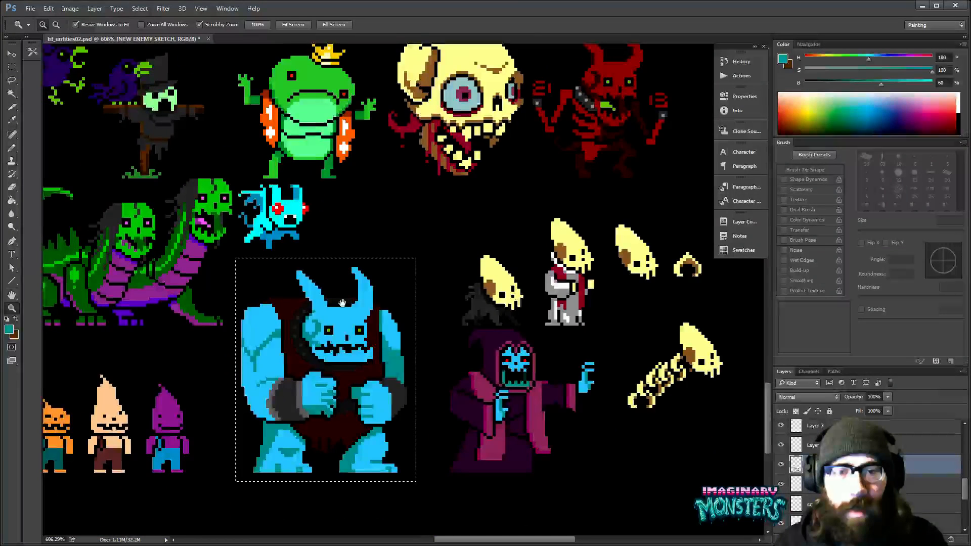
{"action": "mouse_move", "coordinate": [320, 334]}
{"action": "left_mouse_down"}
{"action": "mouse_move", "coordinate": [329, 335]}
{"action": "mouse_move", "coordinate": [330, 323]}
{"action": "left_mouse_up"}
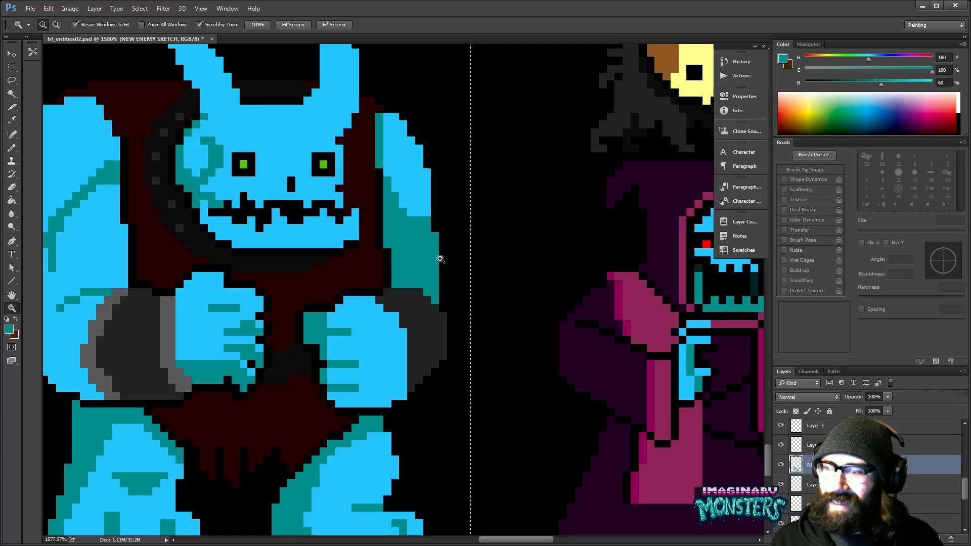
{"action": "left_click_drag", "start_coordinate": [438, 259], "coordinate": [407, 284]}
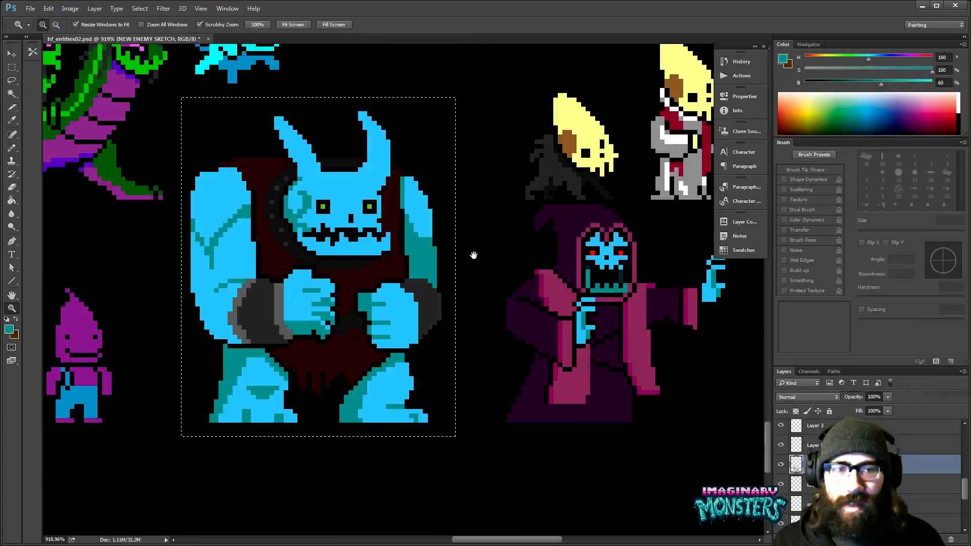
{"action": "left_click_drag", "start_coordinate": [473, 256], "coordinate": [488, 334]}
{"action": "key", "text": "g"}
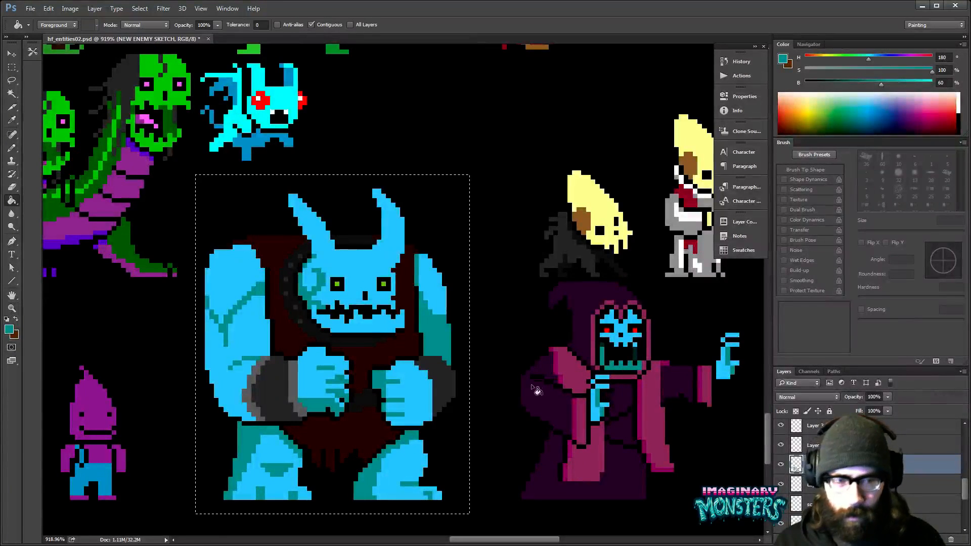
{"action": "left_click", "coordinate": [564, 395], "text": "alt"}
{"action": "left_click", "coordinate": [376, 363]}
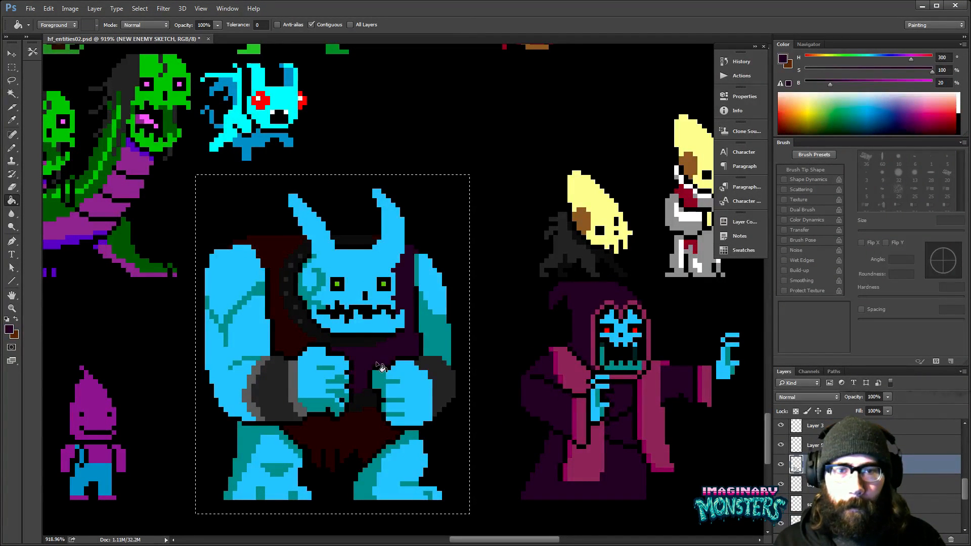
{"action": "left_click", "coordinate": [312, 24]}
{"action": "left_click", "coordinate": [295, 356]}
- Lasso the monster's left fist with the inner part of its cuff, nudge a copy down one pixel and deselect
{"action": "left_click_drag", "start_coordinate": [325, 373], "coordinate": [326, 394]}
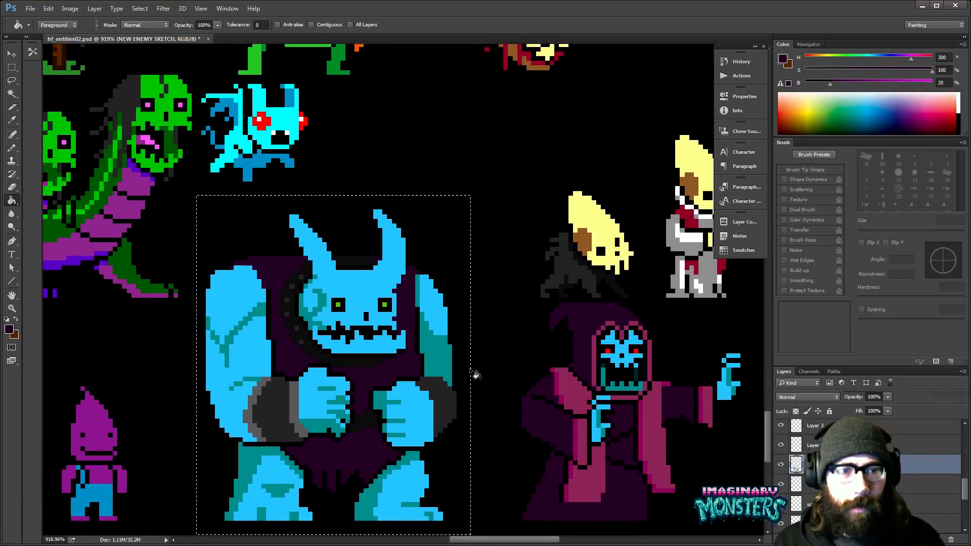
{"action": "left_click_drag", "start_coordinate": [489, 170], "coordinate": [463, 248]}
{"action": "key", "text": "z"}
{"action": "left_click_drag", "start_coordinate": [335, 429], "coordinate": [348, 405]}
{"action": "left_click_drag", "start_coordinate": [349, 451], "coordinate": [399, 341]}
{"action": "left_click_drag", "start_coordinate": [416, 377], "coordinate": [429, 357]}
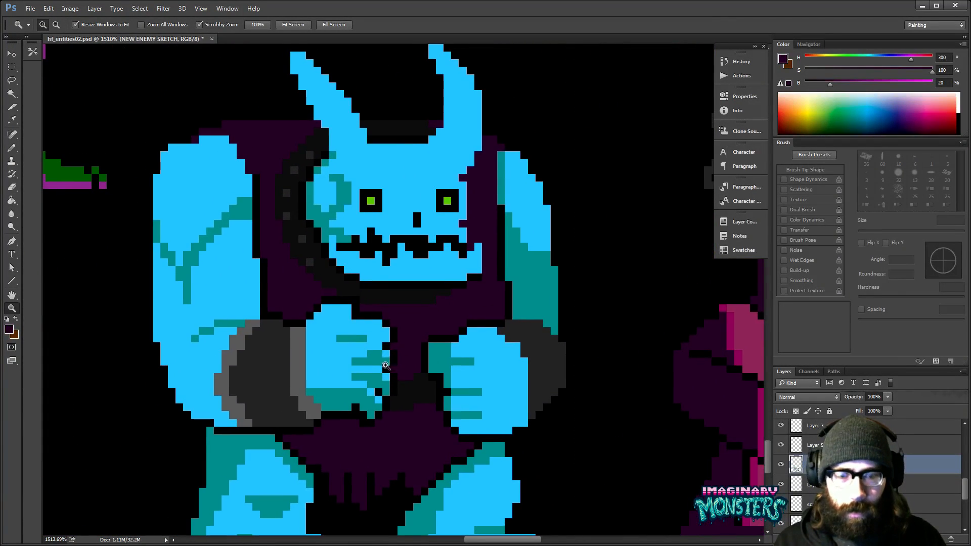
{"action": "key", "text": "l"}
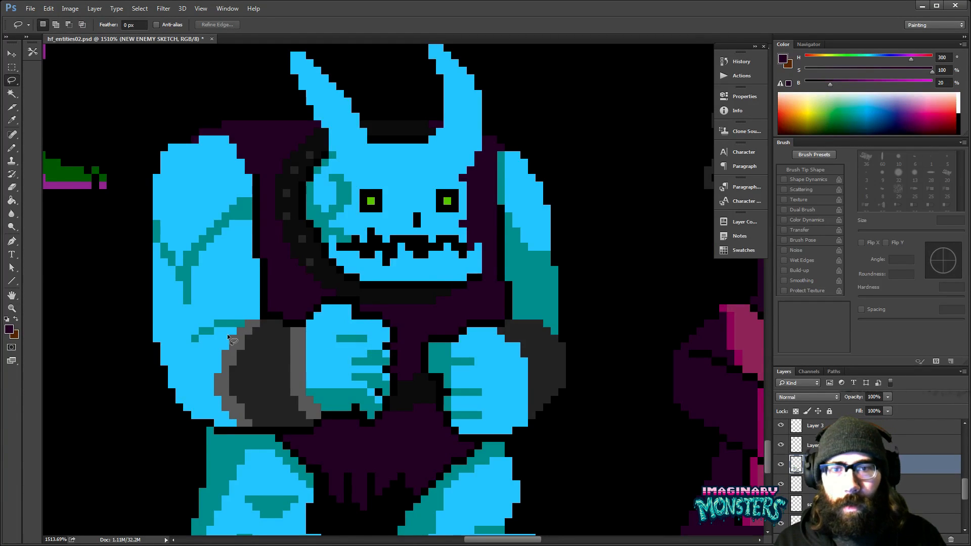
{"action": "mouse_move", "coordinate": [257, 336]}
{"action": "left_mouse_down"}
{"action": "mouse_move", "coordinate": [303, 307]}
{"action": "mouse_move", "coordinate": [352, 300]}
{"action": "mouse_move", "coordinate": [368, 310]}
{"action": "mouse_move", "coordinate": [410, 344]}
{"action": "mouse_move", "coordinate": [382, 436]}
{"action": "mouse_move", "coordinate": [310, 434]}
{"action": "mouse_move", "coordinate": [262, 391]}
{"action": "mouse_move", "coordinate": [267, 336]}
{"action": "left_mouse_up"}
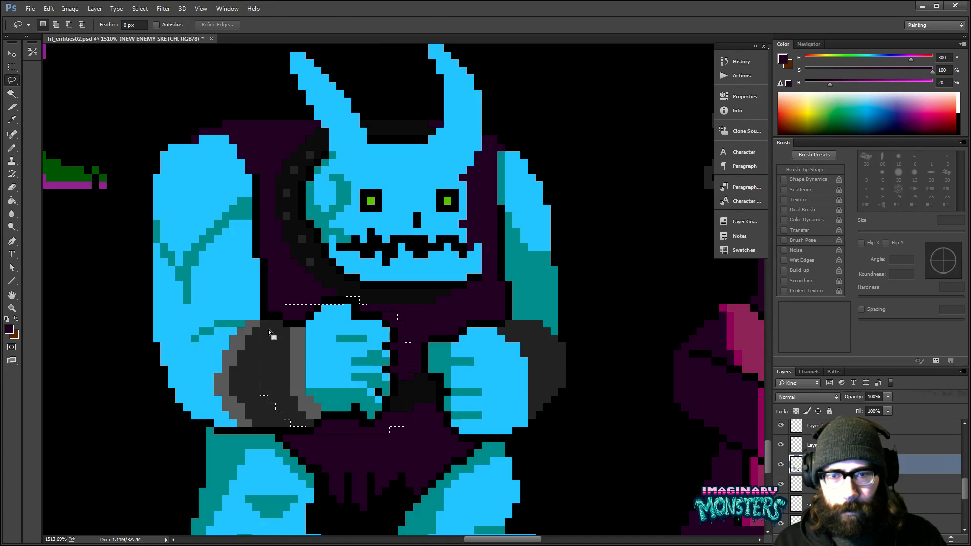
{"action": "key", "text": "v"}
{"action": "key", "text": "Down"}
{"action": "key", "text": "ctrl+z"}
{"action": "key", "text": "alt+Down"}
{"action": "key", "text": "ctrl+d"}
- Lower the black outline above the left fist's knuckles and paint the tunic's dark purple in above it
{"action": "key", "text": "b"}
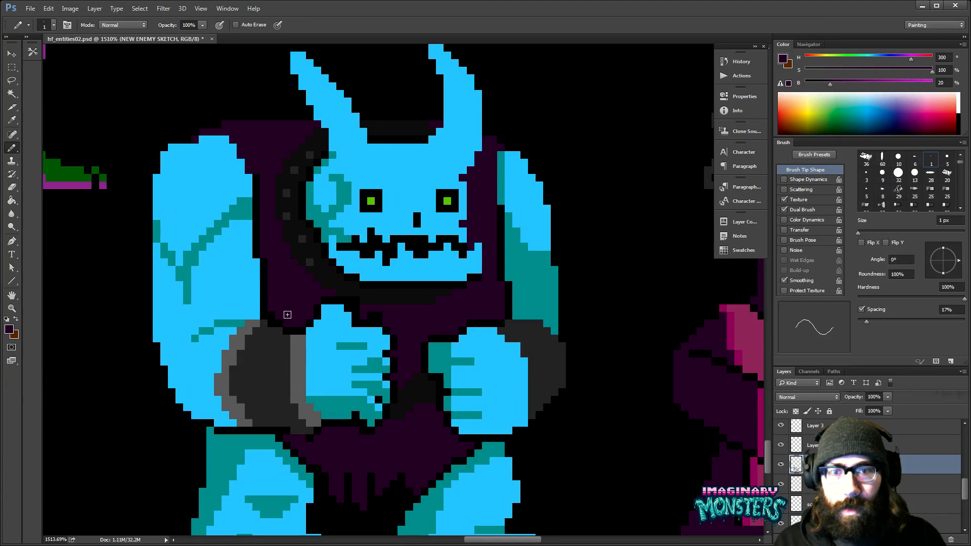
{"action": "key", "text": "alt"}
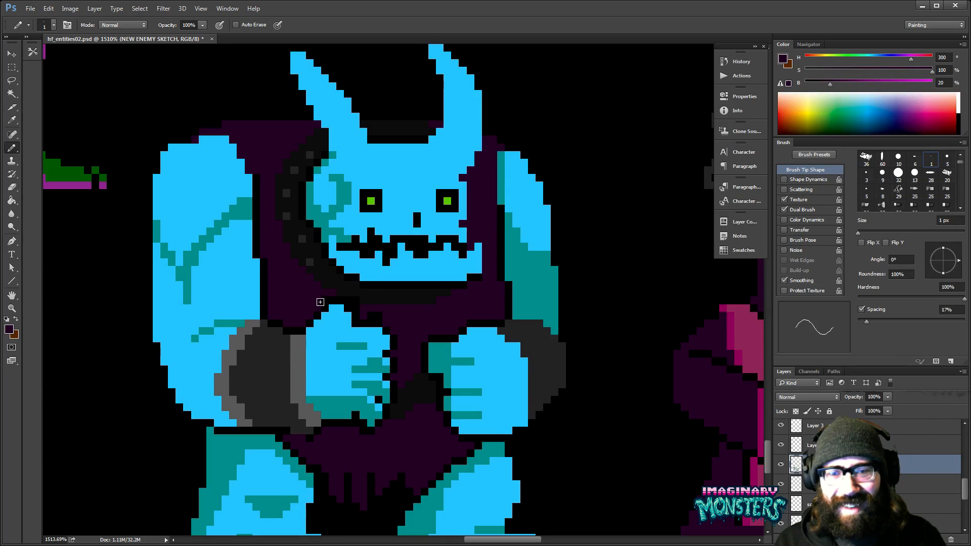
{"action": "left_click", "coordinate": [337, 306], "text": "alt"}
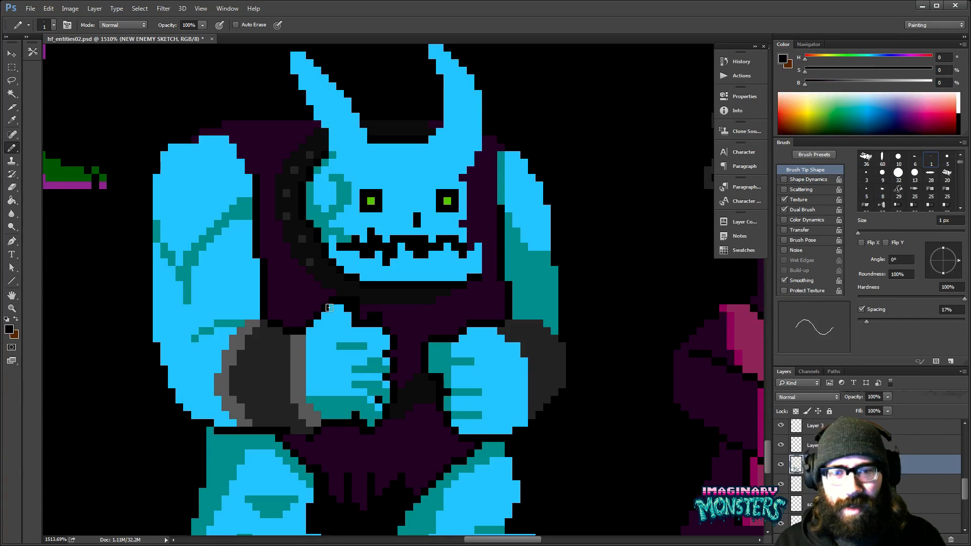
{"action": "left_click", "coordinate": [349, 301], "text": "alt"}
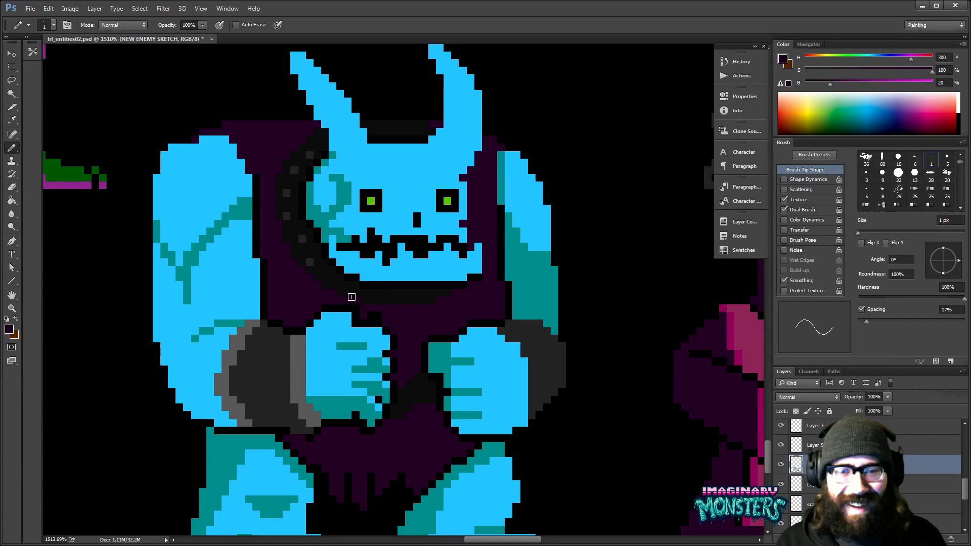
- Square off the near-black belt between the fists and clean up the tunic beneath it in dark purple
{"action": "left_click_drag", "start_coordinate": [420, 329], "coordinate": [367, 344]}
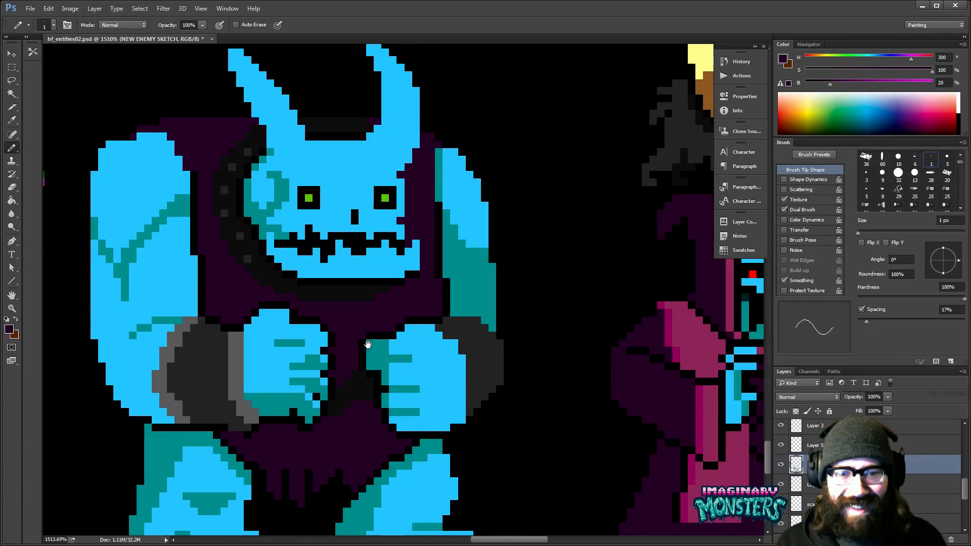
{"action": "left_click", "coordinate": [352, 355], "text": "alt"}
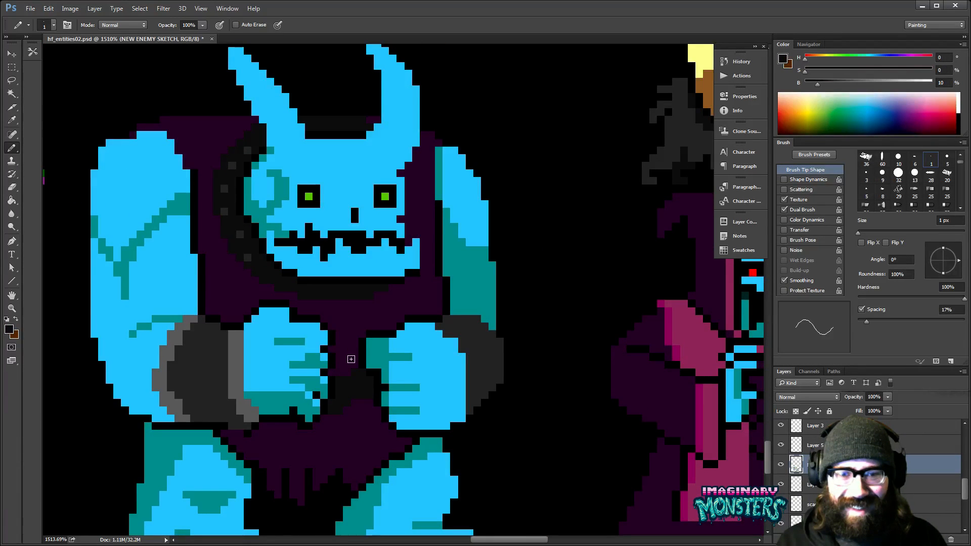
{"action": "left_click", "coordinate": [351, 359], "text": "alt"}
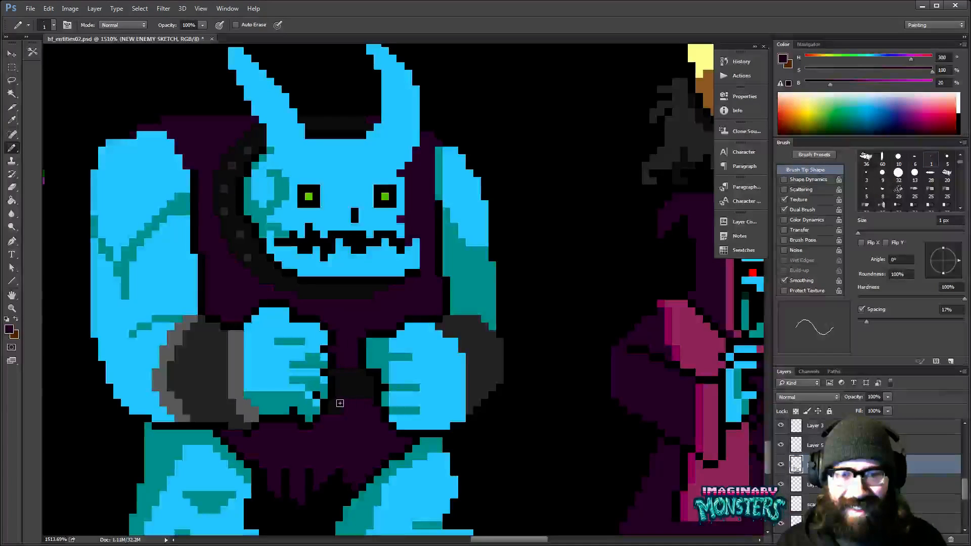
{"action": "left_click_drag", "start_coordinate": [331, 404], "coordinate": [356, 406]}
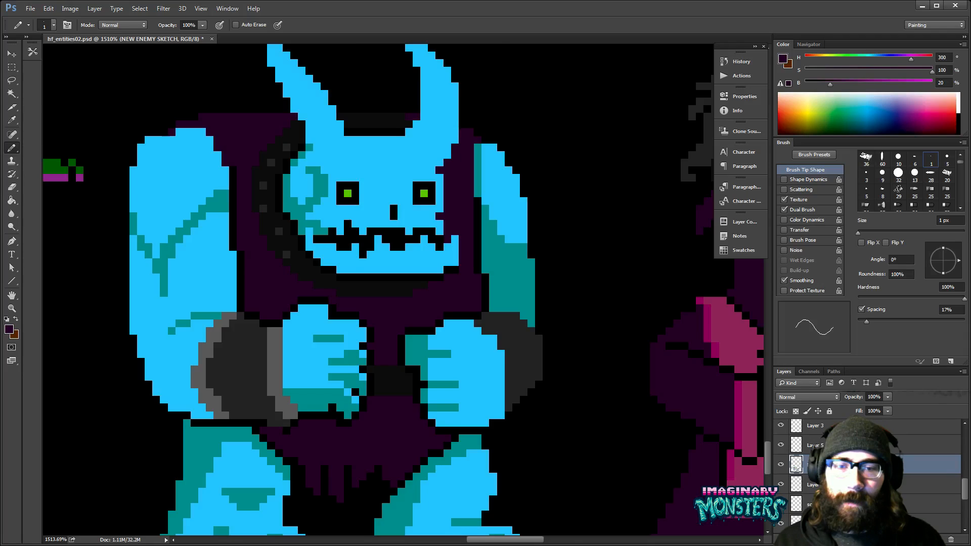
{"action": "left_click_drag", "start_coordinate": [267, 432], "coordinate": [325, 417]}
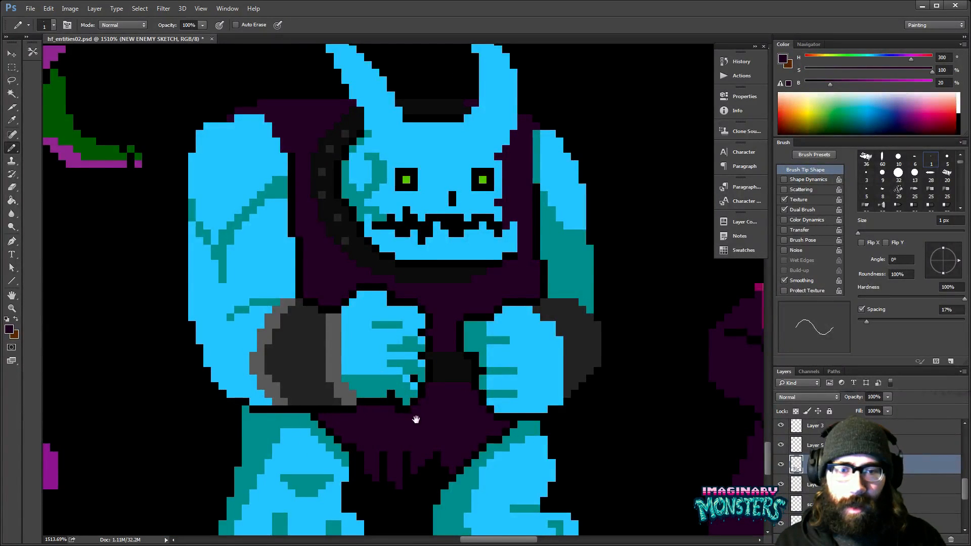
- Examine the recoloured horned monster beside the hooded figure and the other sprites on the sheet
{"action": "left_click_drag", "start_coordinate": [416, 418], "coordinate": [383, 419]}
{"action": "key", "text": "z"}
{"action": "left_click", "coordinate": [435, 399], "text": "alt"}
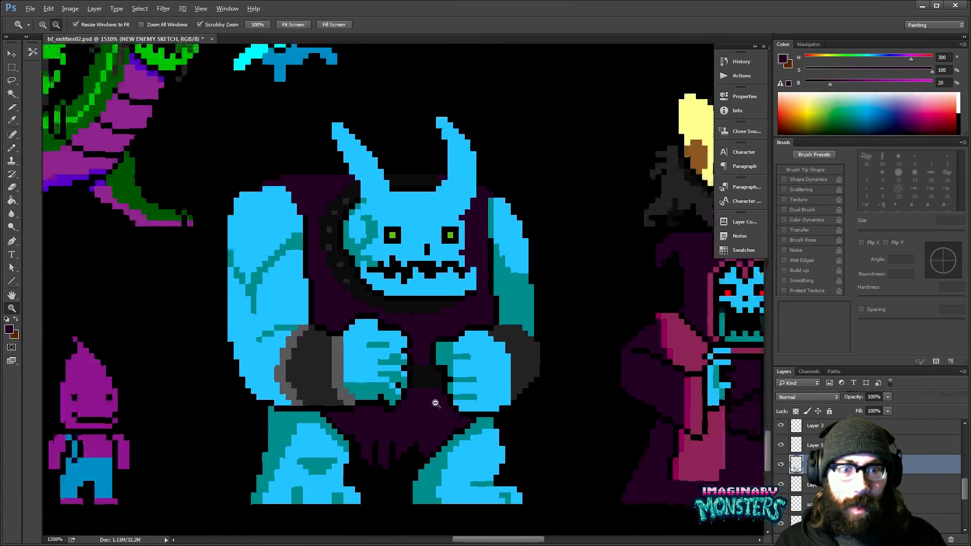
{"action": "left_click", "coordinate": [435, 401], "text": "alt"}
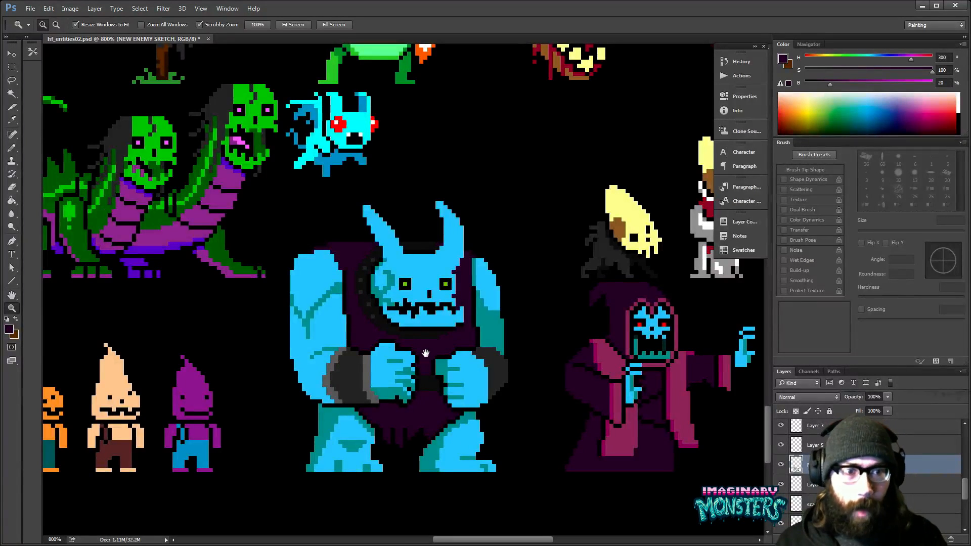
{"action": "left_click", "coordinate": [390, 318]}
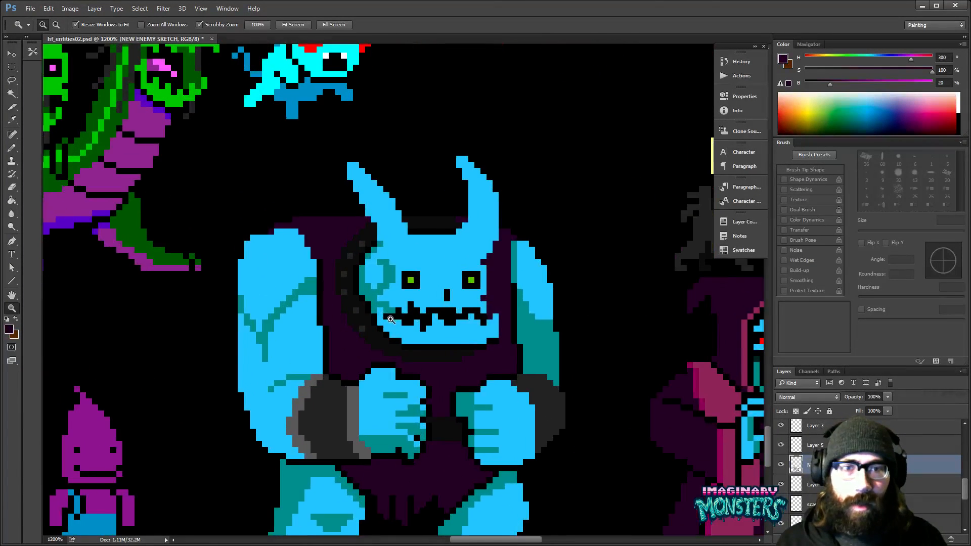
{"action": "scroll", "coordinate": [379, 311], "scroll_direction": "down", "scroll_amount": 2}
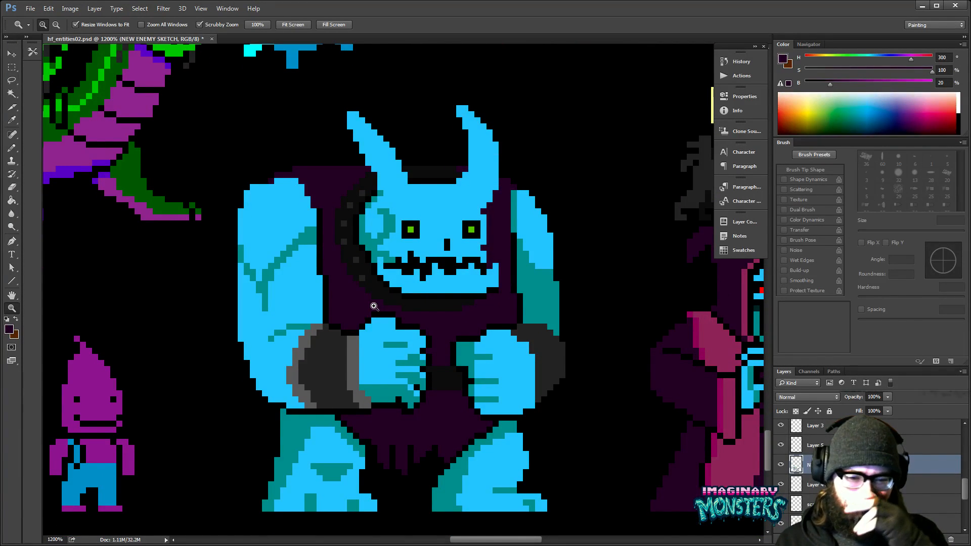
{"action": "mouse_move", "coordinate": [544, 310]}
{"action": "left_mouse_down"}
{"action": "mouse_move", "coordinate": [423, 338]}
{"action": "mouse_move", "coordinate": [430, 325]}
{"action": "left_mouse_up"}
{"action": "key", "text": "g"}
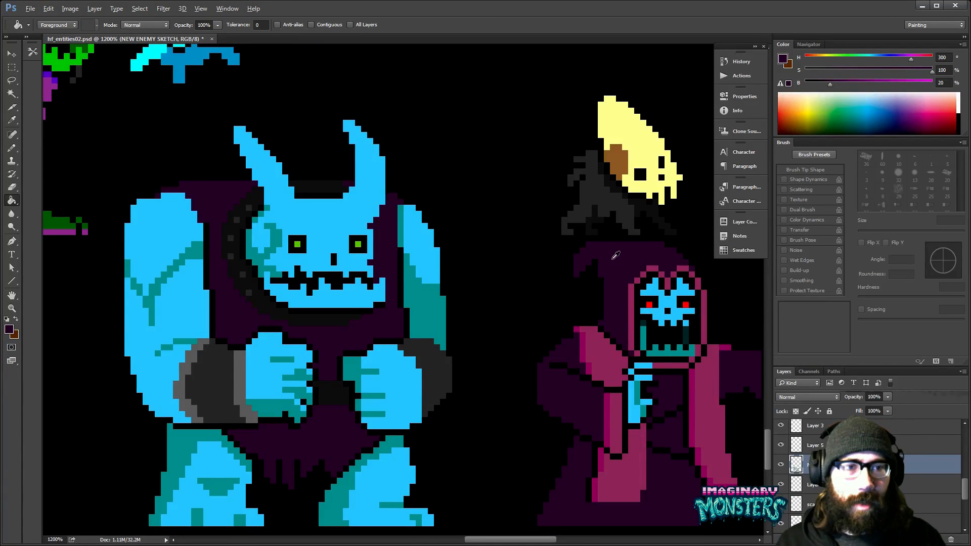
{"action": "left_click_drag", "start_coordinate": [334, 351], "coordinate": [424, 369]}
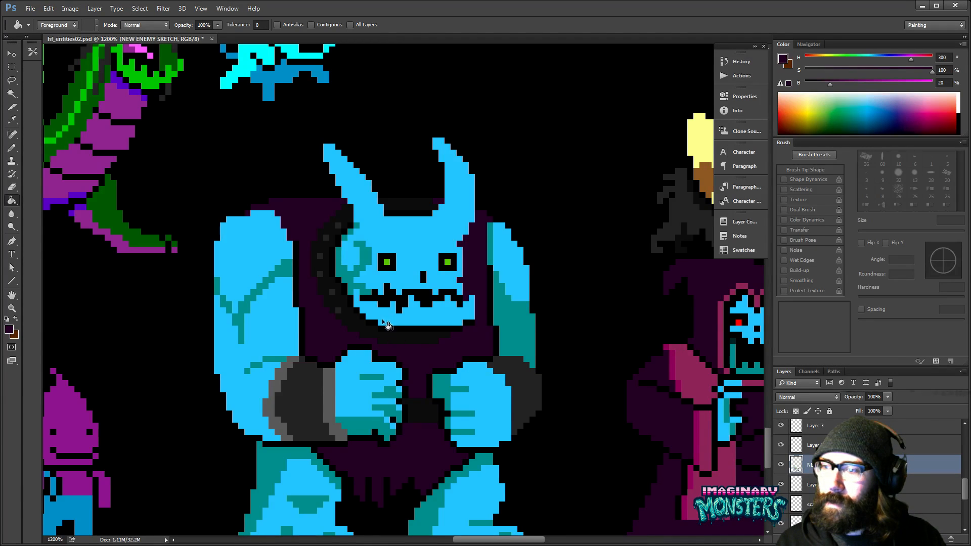
{"action": "key", "text": "z"}
{"action": "left_click", "coordinate": [410, 274], "text": "alt"}
{"action": "left_click", "coordinate": [410, 273], "text": "alt"}
{"action": "left_click_drag", "start_coordinate": [341, 303], "coordinate": [428, 351]}
{"action": "left_click_drag", "start_coordinate": [369, 255], "coordinate": [473, 358]}
- Sample the horned monster's light blue and the worm-bodied ghoul's teal to compare the two colours
{"action": "key", "text": "i"}
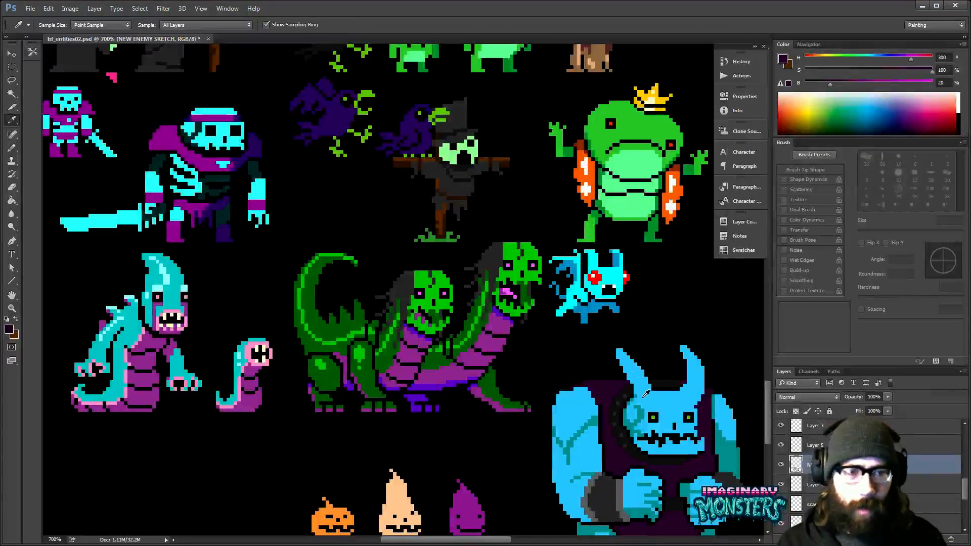
{"action": "left_click", "coordinate": [647, 394], "text": "alt"}
{"action": "key", "text": "x"}
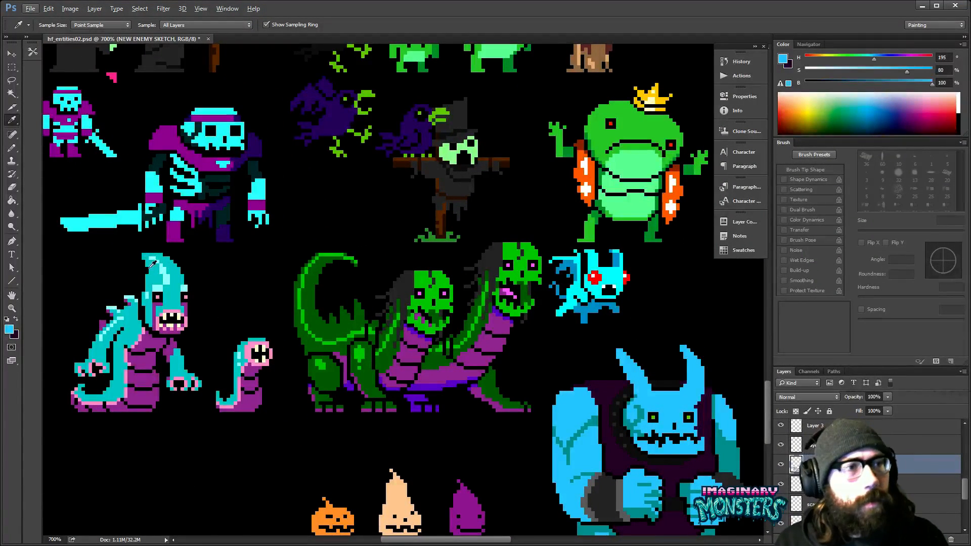
{"action": "left_click", "coordinate": [176, 289], "text": "alt"}
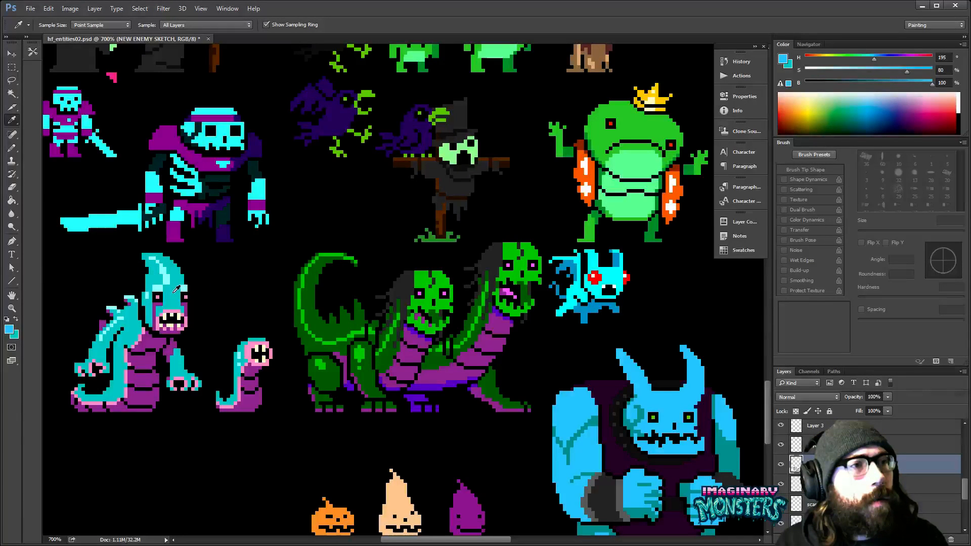
{"action": "left_click", "coordinate": [174, 296]}
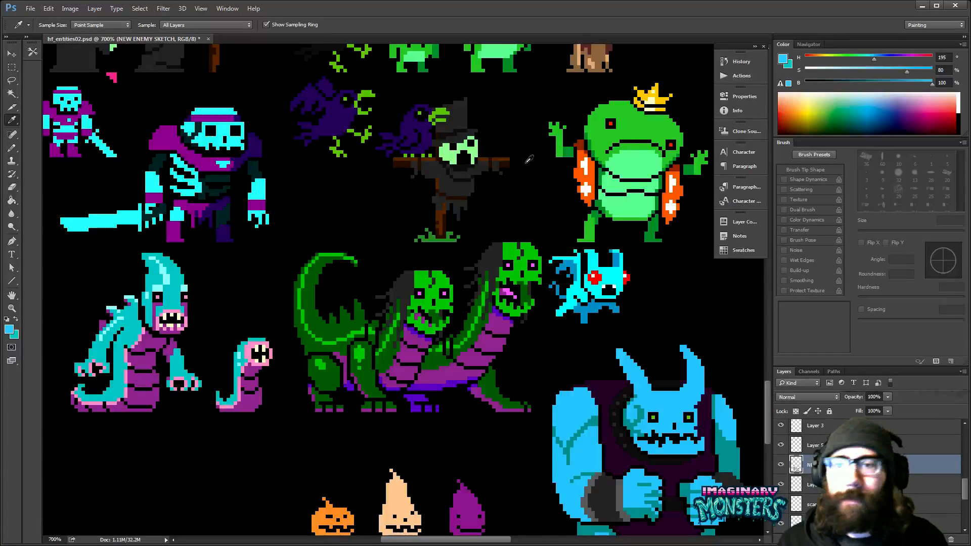
{"action": "left_click", "coordinate": [176, 297]}
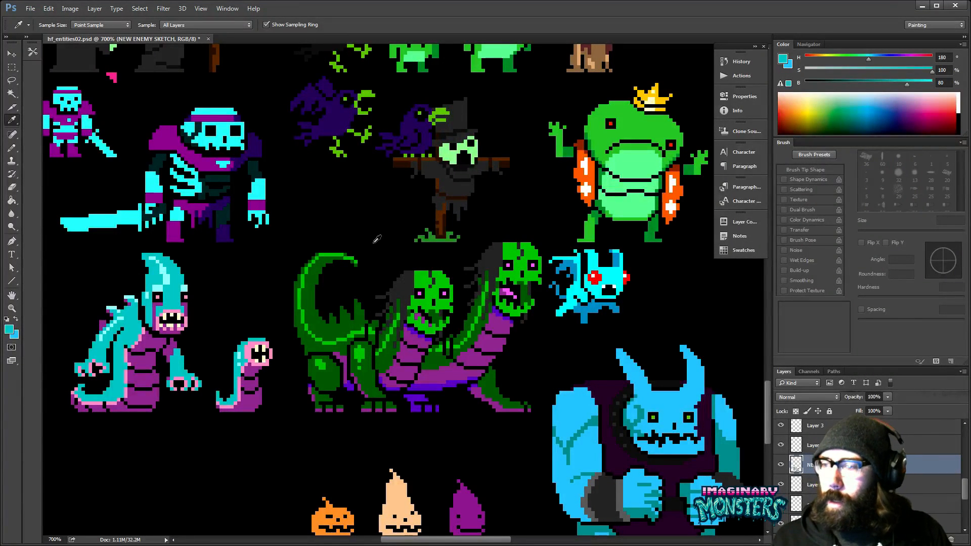
- Review the monster's colours and silhouette against the hooded figure, close up and at sheet scale
{"action": "left_click_drag", "start_coordinate": [612, 357], "coordinate": [473, 292]}
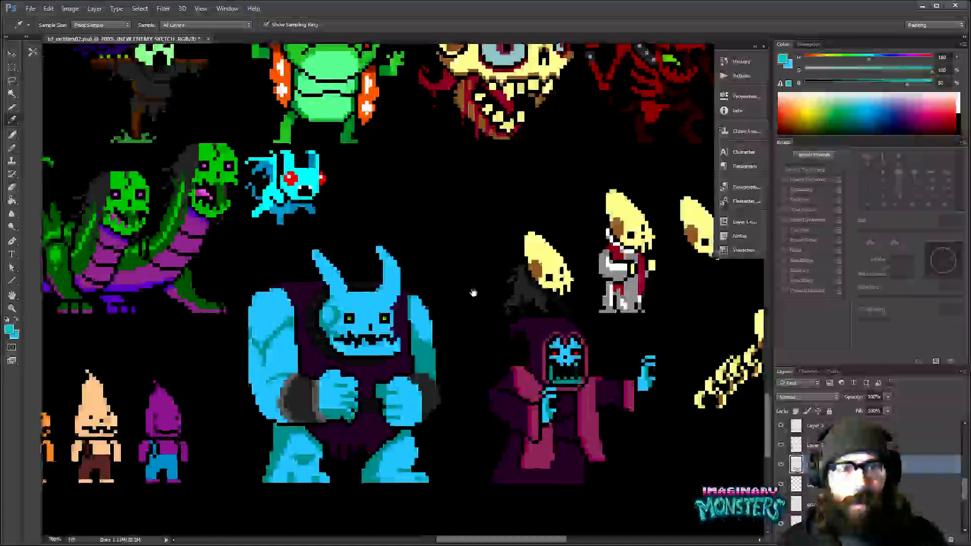
{"action": "left_click_drag", "start_coordinate": [473, 332], "coordinate": [521, 317]}
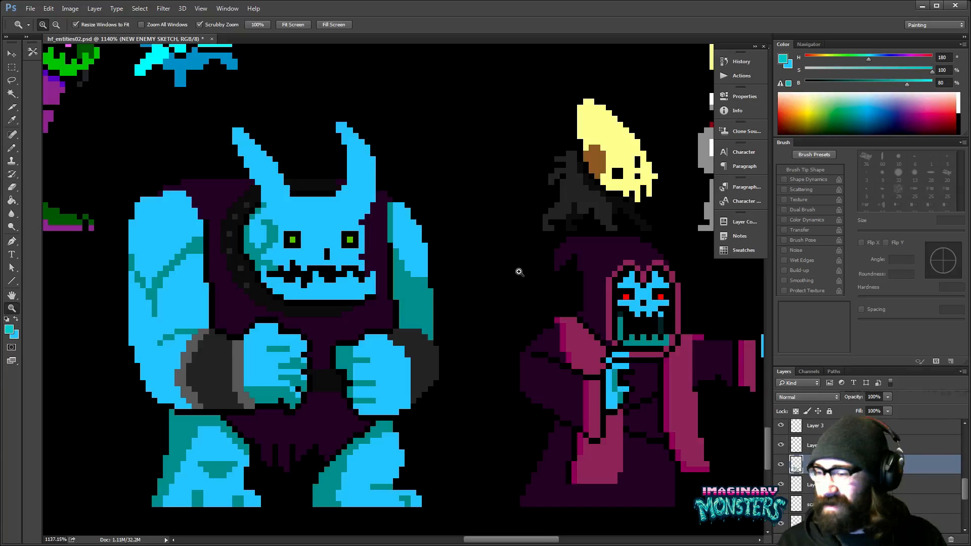
{"action": "left_click_drag", "start_coordinate": [460, 380], "coordinate": [482, 347]}
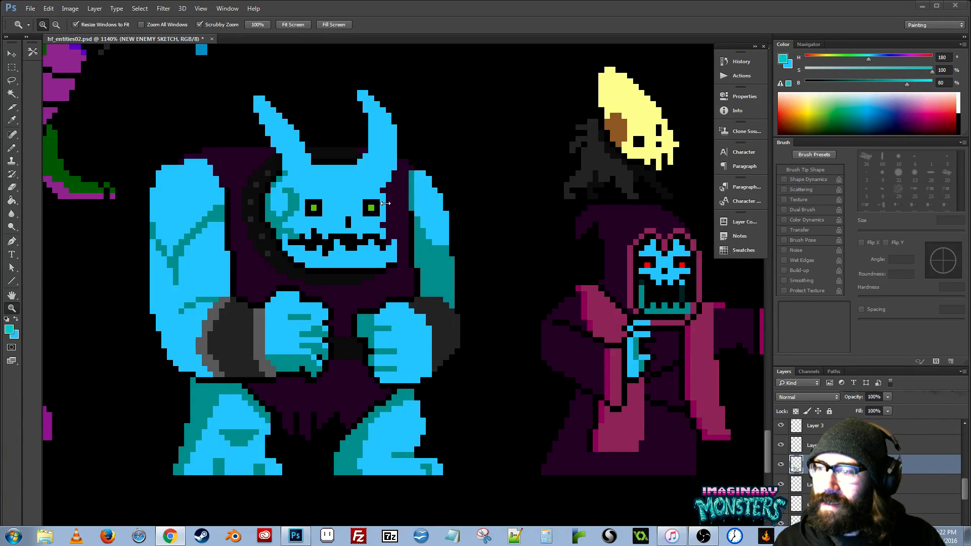
{"action": "left_click", "coordinate": [465, 257]}
{"action": "left_click_drag", "start_coordinate": [470, 248], "coordinate": [486, 309]}
{"action": "left_click", "coordinate": [481, 269], "text": "alt"}
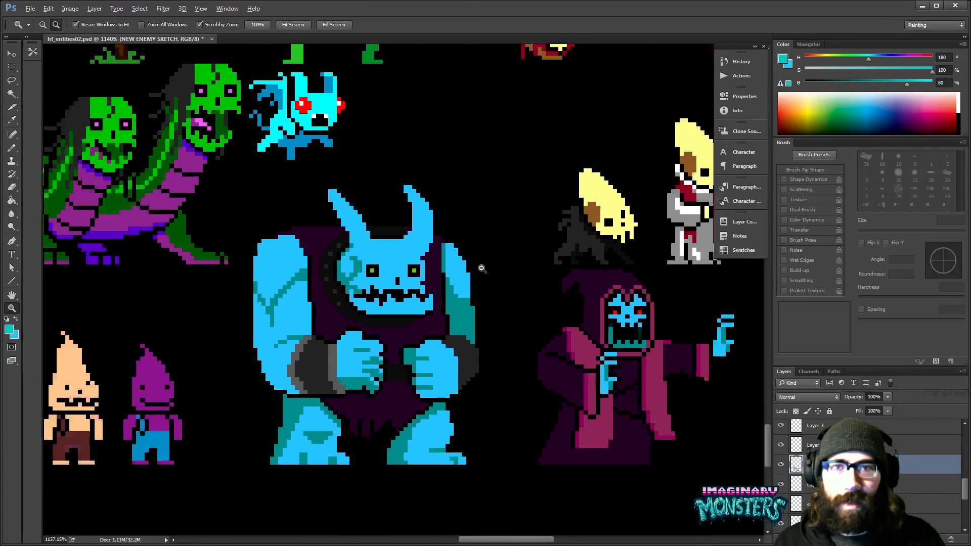
{"action": "left_click", "coordinate": [481, 269], "text": "alt"}
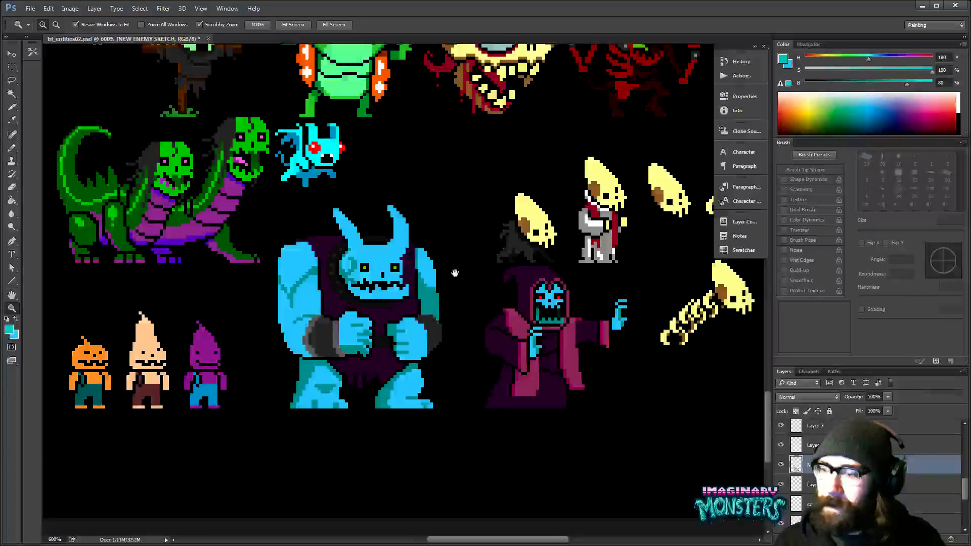
{"action": "left_click_drag", "start_coordinate": [455, 273], "coordinate": [434, 320]}
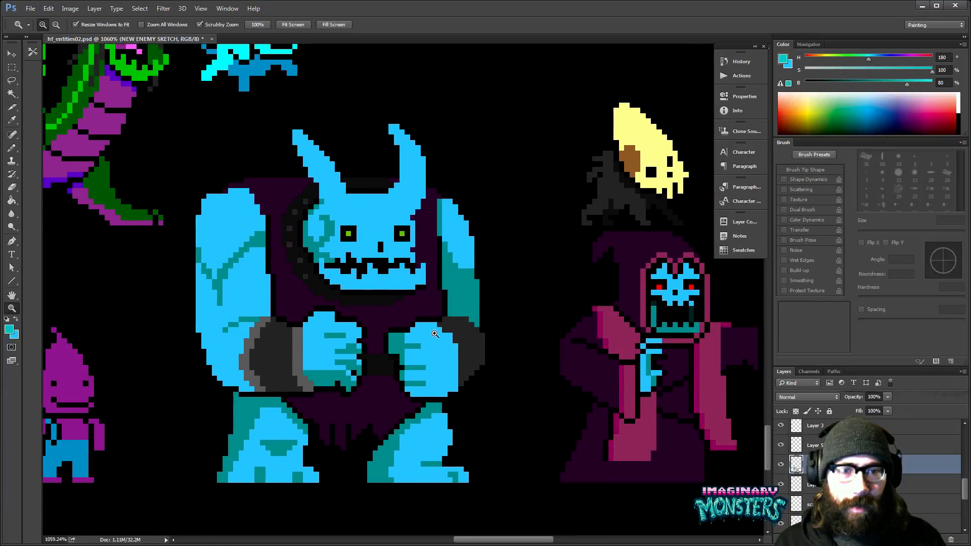
- Sample the tunic's dark purple and the outline's black, and touch up the tunic's edge beside the monster's right forearm
{"action": "left_click", "coordinate": [442, 311]}
{"action": "key", "text": "b"}
{"action": "left_click", "coordinate": [425, 316], "text": "alt"}
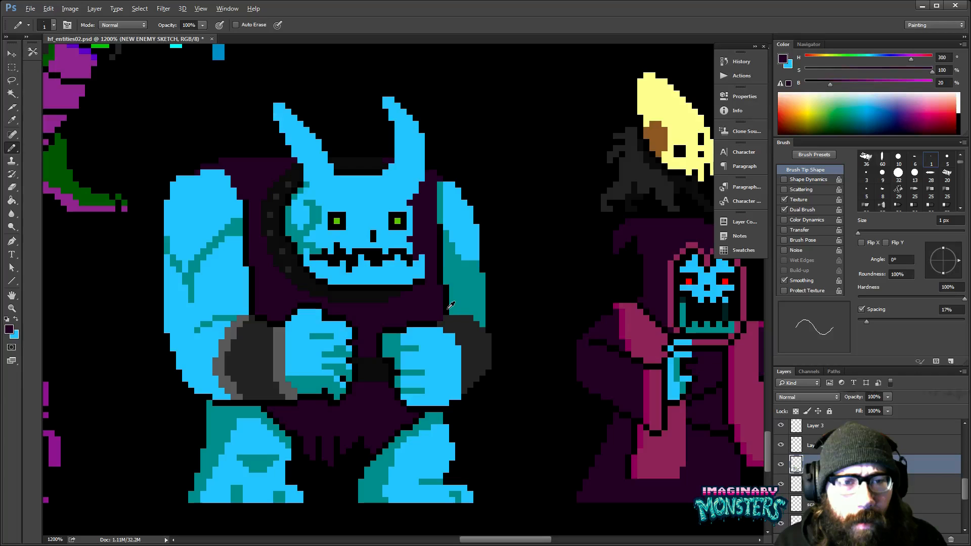
{"action": "left_click", "coordinate": [448, 308], "text": "alt"}
{"action": "left_click_drag", "start_coordinate": [446, 347], "coordinate": [464, 297]}
{"action": "left_click_drag", "start_coordinate": [465, 338], "coordinate": [467, 378]}
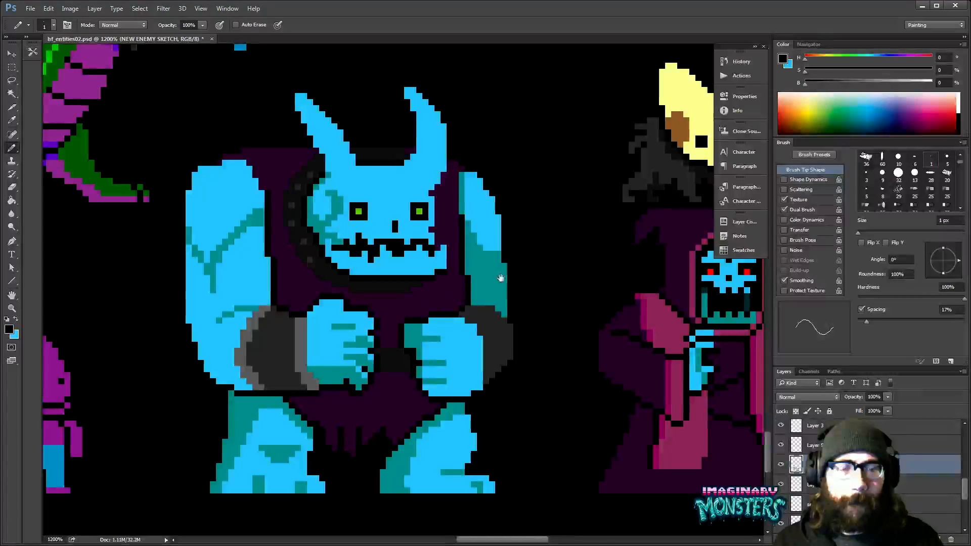
- Draw a one-pixel black outline down the outer left edge of the monster's studded collar with the Pencil
{"action": "left_click_drag", "start_coordinate": [501, 279], "coordinate": [536, 202]}
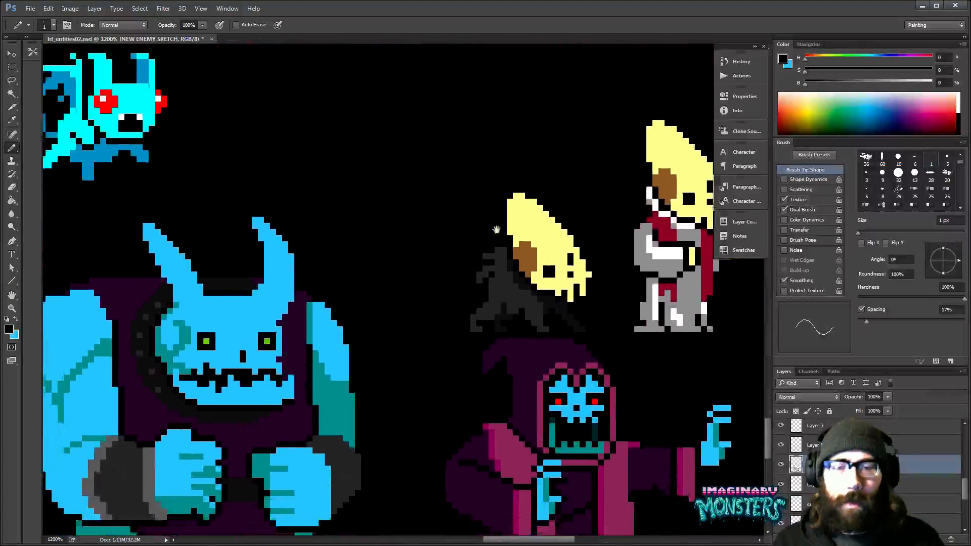
{"action": "left_click_drag", "start_coordinate": [419, 309], "coordinate": [499, 147]}
{"action": "key", "text": "z"}
{"action": "mouse_move", "coordinate": [312, 351]}
{"action": "left_mouse_down"}
{"action": "mouse_move", "coordinate": [360, 369]}
{"action": "mouse_move", "coordinate": [307, 374]}
{"action": "mouse_move", "coordinate": [252, 344]}
{"action": "mouse_move", "coordinate": [265, 359]}
{"action": "mouse_move", "coordinate": [240, 352]}
{"action": "left_mouse_up"}
{"action": "key", "text": "b"}
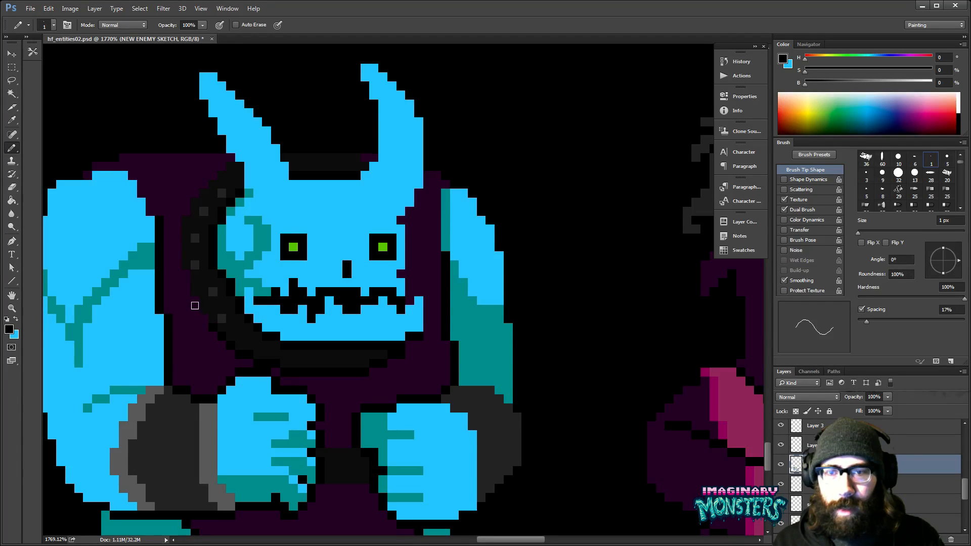
{"action": "left_click", "coordinate": [192, 298]}
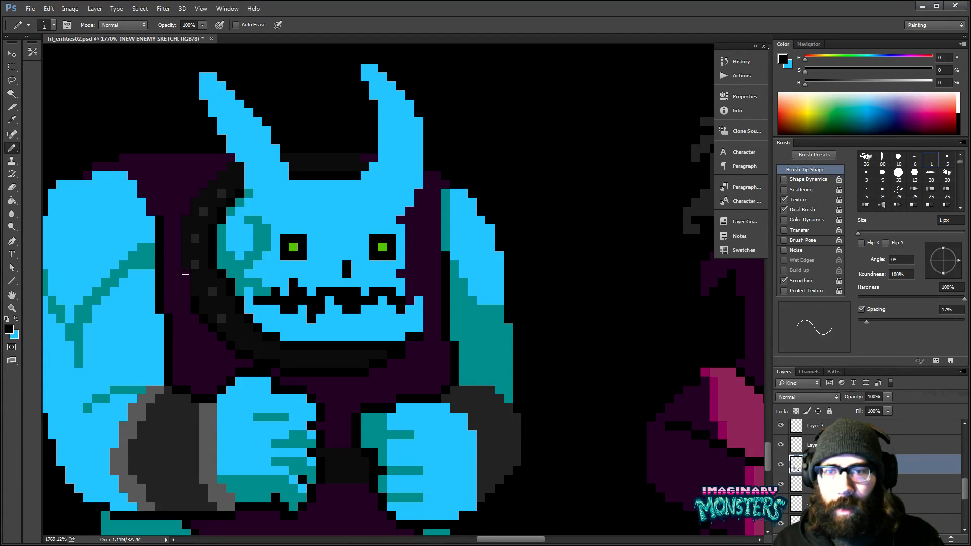
{"action": "mouse_move", "coordinate": [185, 292]}
{"action": "left_mouse_down"}
{"action": "mouse_move", "coordinate": [176, 260]}
{"action": "mouse_move", "coordinate": [180, 185]}
{"action": "mouse_move", "coordinate": [178, 209]}
{"action": "mouse_move", "coordinate": [232, 157]}
{"action": "left_mouse_up"}
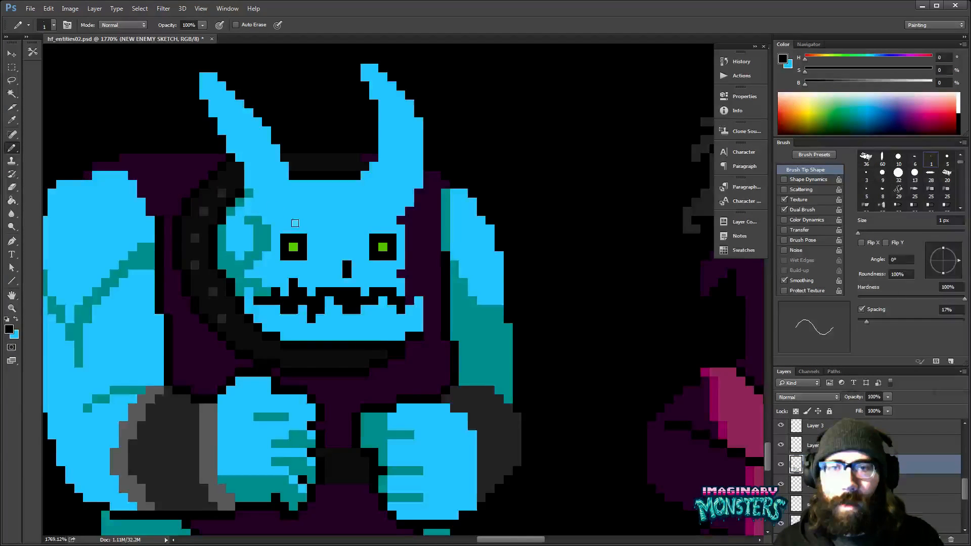
- Paint over the black line beneath the monster's chin with the near-black sampled from the collar
{"action": "mouse_move", "coordinate": [294, 223]}
{"action": "left_mouse_down"}
{"action": "mouse_move", "coordinate": [293, 256]}
{"action": "mouse_move", "coordinate": [243, 386]}
{"action": "mouse_move", "coordinate": [192, 458]}
{"action": "mouse_move", "coordinate": [468, 147]}
{"action": "left_mouse_up"}
{"action": "mouse_move", "coordinate": [122, 516]}
{"action": "left_mouse_down"}
{"action": "mouse_move", "coordinate": [420, 204]}
{"action": "mouse_move", "coordinate": [409, 208]}
{"action": "left_mouse_up"}
{"action": "left_click", "coordinate": [245, 326], "text": "alt"}
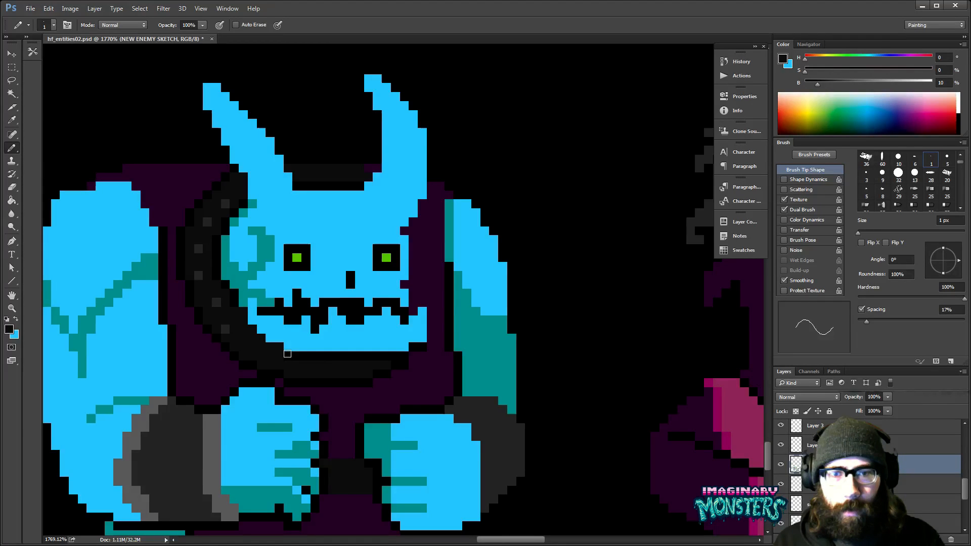
{"action": "left_click_drag", "start_coordinate": [287, 354], "coordinate": [404, 358]}
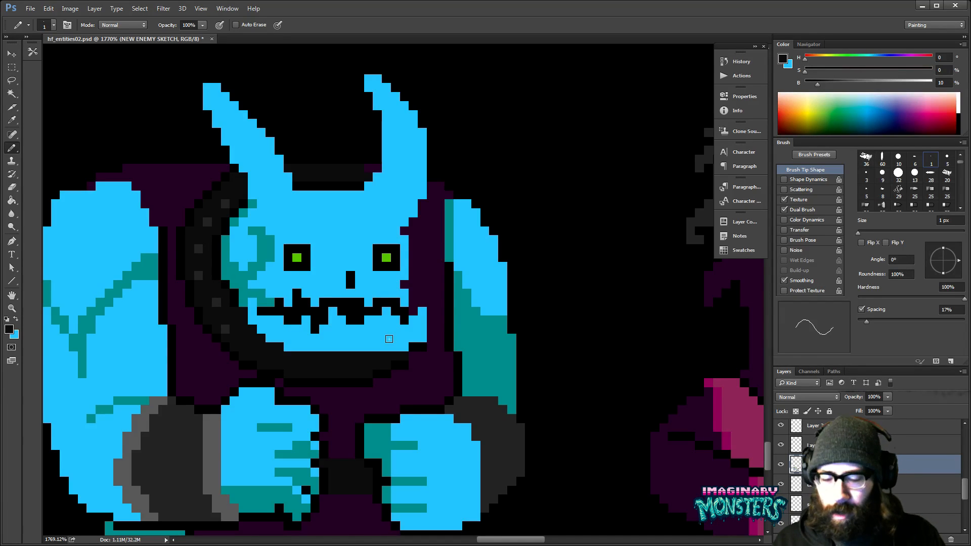
{"action": "key", "text": "z"}
{"action": "left_click", "coordinate": [500, 291], "text": "alt"}
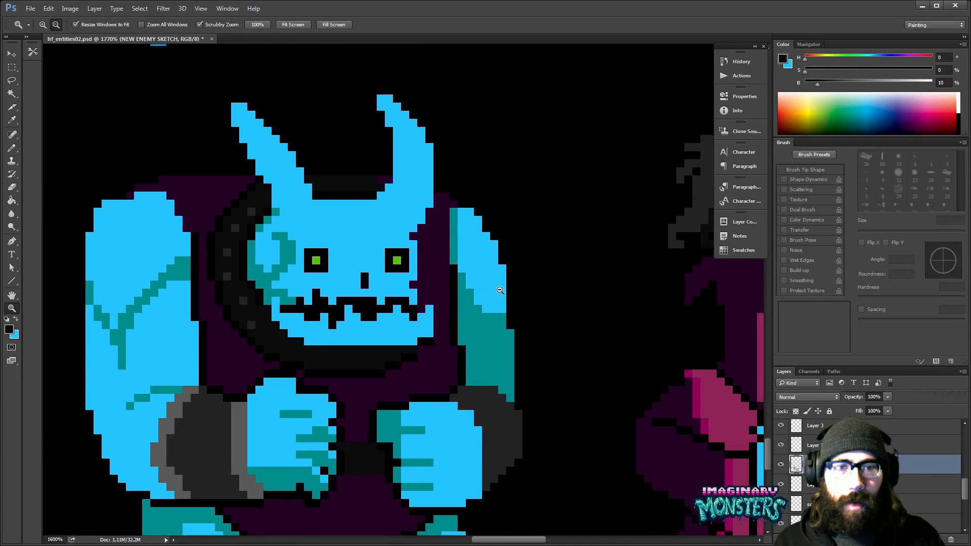
{"action": "left_click", "coordinate": [500, 291], "text": "alt"}
{"action": "left_click", "coordinate": [500, 291], "text": "alt"}
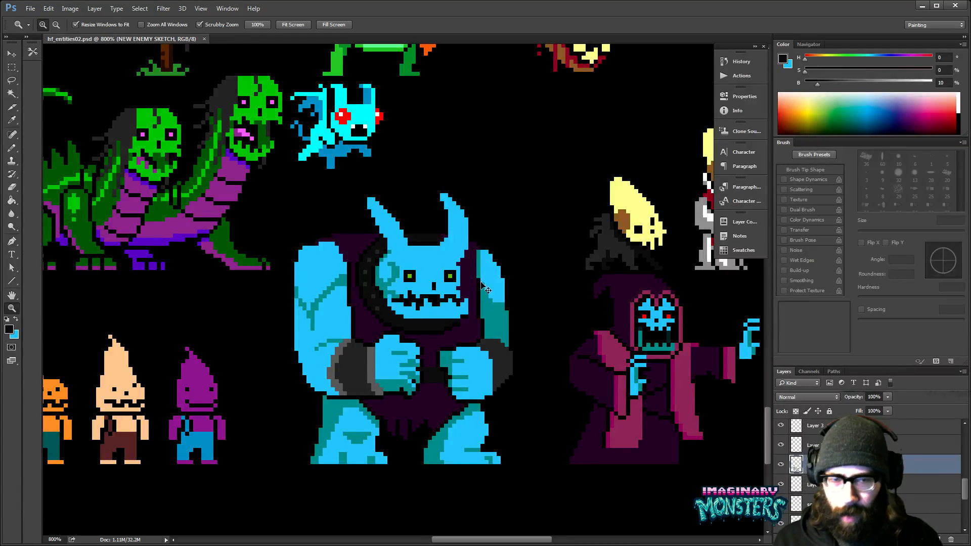
- Rework the black outline above the left fist and separate it from the collar with pixels of the tunic's dark purple
{"action": "left_click_drag", "start_coordinate": [482, 340], "coordinate": [435, 297]}
{"action": "key", "text": "b"}
{"action": "mouse_move", "coordinate": [466, 327]}
{"action": "left_mouse_down"}
{"action": "mouse_move", "coordinate": [477, 353]}
{"action": "mouse_move", "coordinate": [506, 362]}
{"action": "left_mouse_up"}
{"action": "key", "text": "z"}
{"action": "mouse_move", "coordinate": [507, 362]}
{"action": "left_mouse_down"}
{"action": "mouse_move", "coordinate": [426, 321]}
{"action": "mouse_move", "coordinate": [447, 324]}
{"action": "left_mouse_up"}
{"action": "key", "text": "b"}
{"action": "left_click_drag", "start_coordinate": [406, 336], "coordinate": [377, 334]}
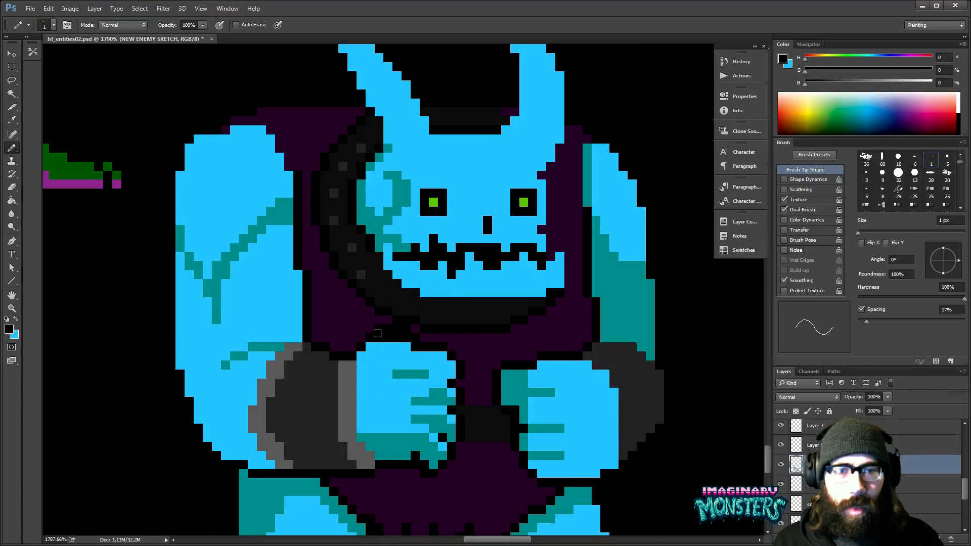
{"action": "left_click", "coordinate": [377, 334], "text": "alt"}
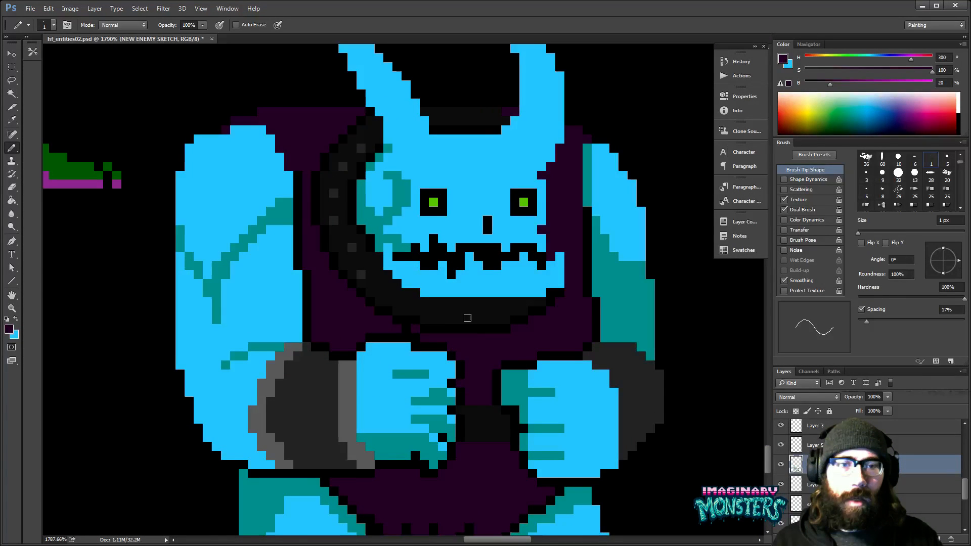
{"action": "left_click_drag", "start_coordinate": [467, 317], "coordinate": [473, 290]}
{"action": "left_click", "coordinate": [412, 301]}
{"action": "left_click", "coordinate": [383, 310], "text": "alt"}
{"action": "left_click", "coordinate": [374, 318]}
{"action": "left_click", "coordinate": [367, 310], "text": "alt"}
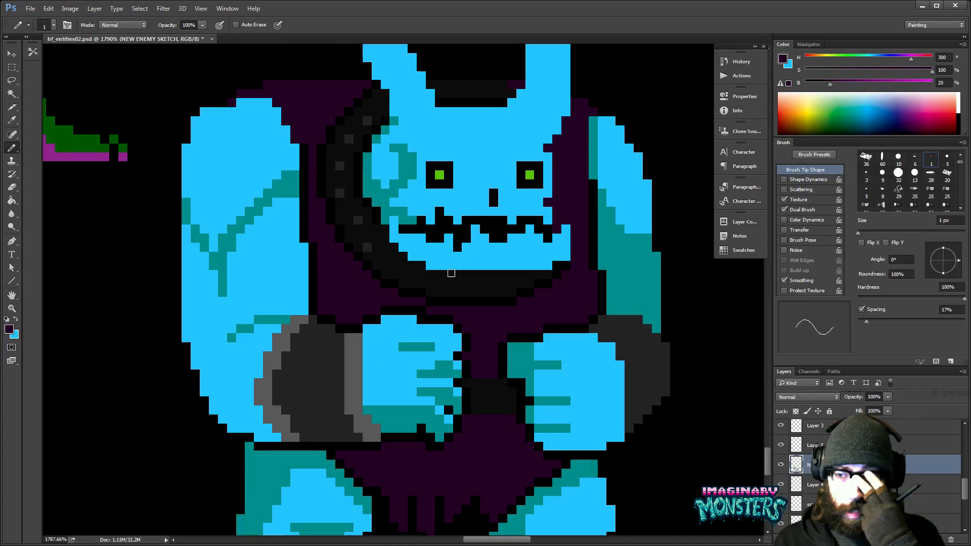
- Fill the belt between the fists contiguously with the dark grey sampled from the left cuff
{"action": "left_click_drag", "start_coordinate": [467, 359], "coordinate": [423, 342]}
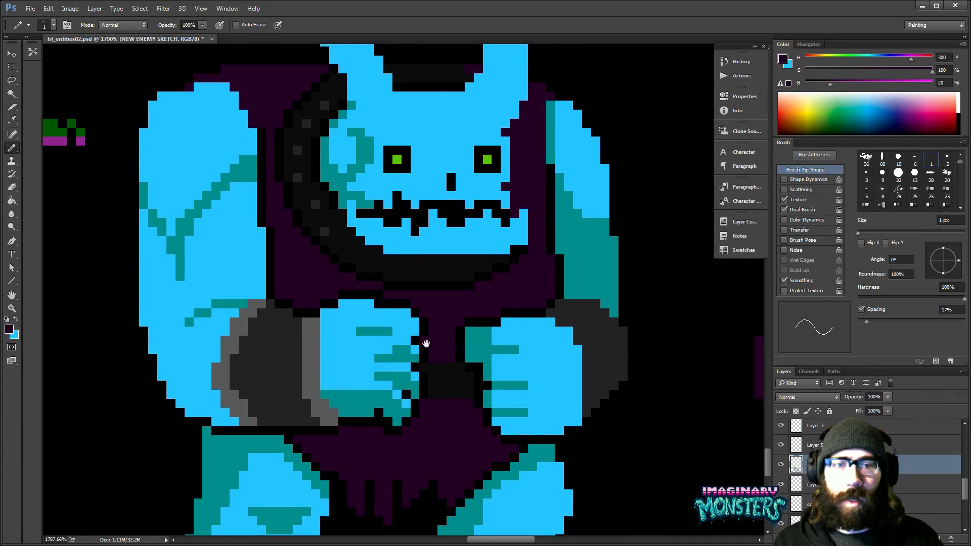
{"action": "left_click_drag", "start_coordinate": [486, 337], "coordinate": [469, 346]}
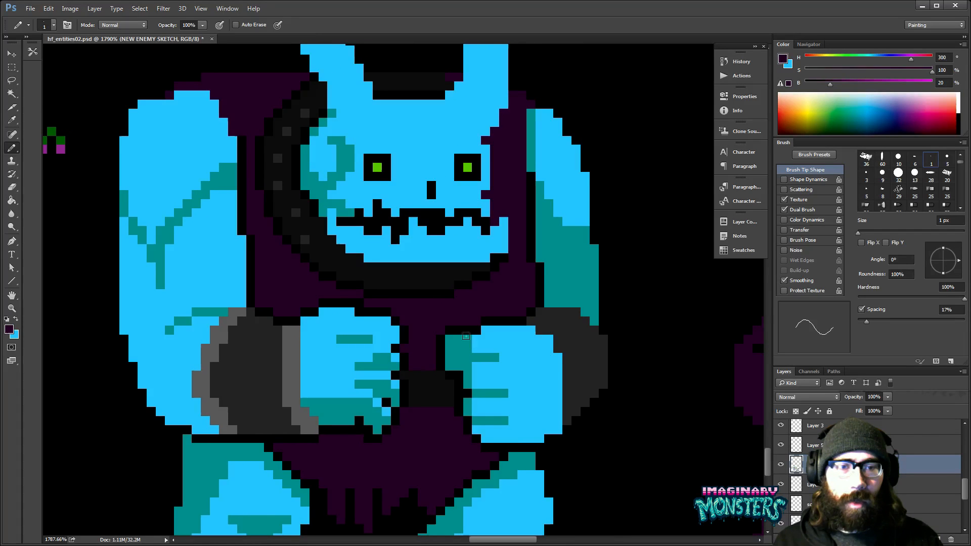
{"action": "left_click", "coordinate": [508, 307], "text": "alt"}
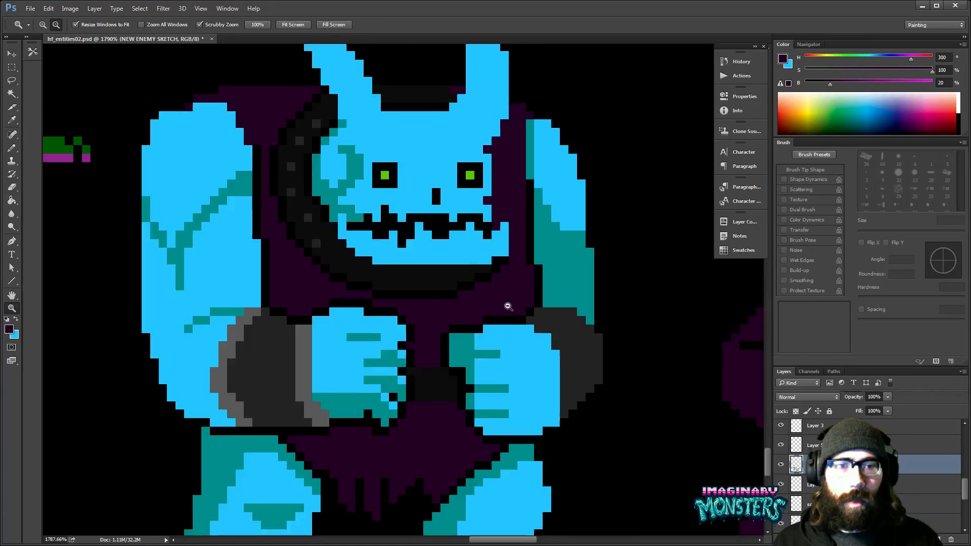
{"action": "key", "text": "g"}
{"action": "left_click", "coordinate": [294, 366], "text": "alt"}
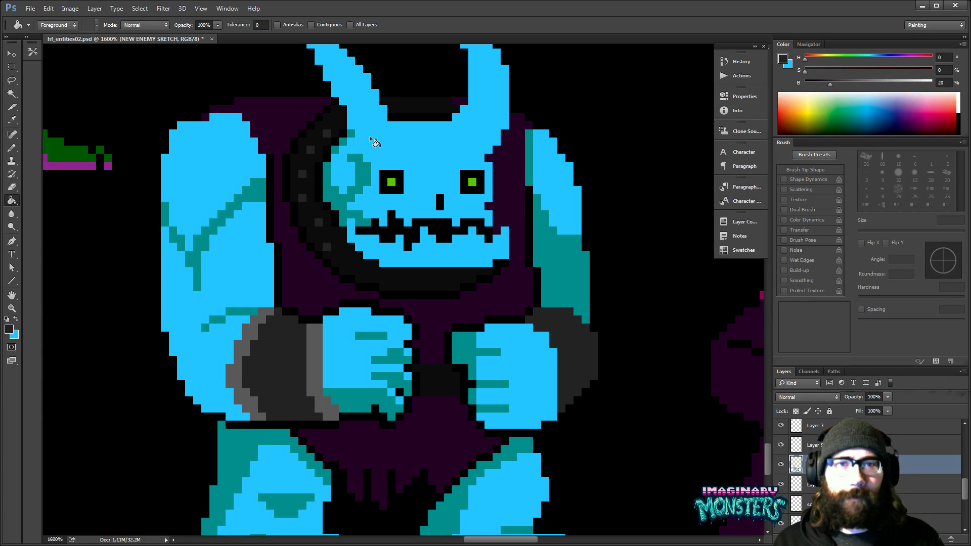
{"action": "left_click", "coordinate": [312, 25]}
{"action": "left_click", "coordinate": [436, 385]}
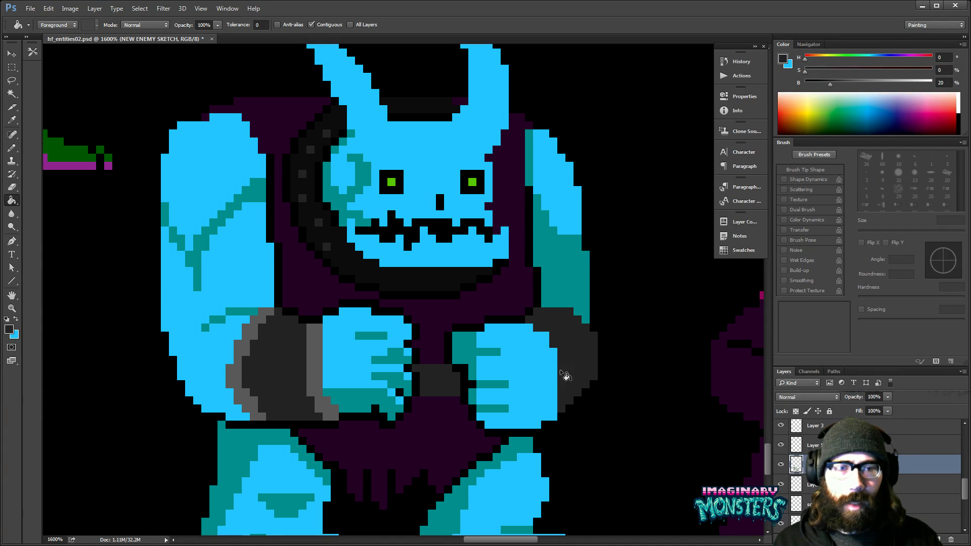
{"action": "left_click_drag", "start_coordinate": [553, 319], "coordinate": [560, 364]}
{"action": "left_click", "coordinate": [384, 318]}
{"action": "mouse_move", "coordinate": [384, 318]}
{"action": "left_mouse_down"}
{"action": "mouse_move", "coordinate": [374, 332]}
{"action": "mouse_move", "coordinate": [365, 317]}
{"action": "left_mouse_up"}
{"action": "left_click_drag", "start_coordinate": [447, 349], "coordinate": [430, 362]}
{"action": "left_click", "coordinate": [355, 351], "text": "alt"}
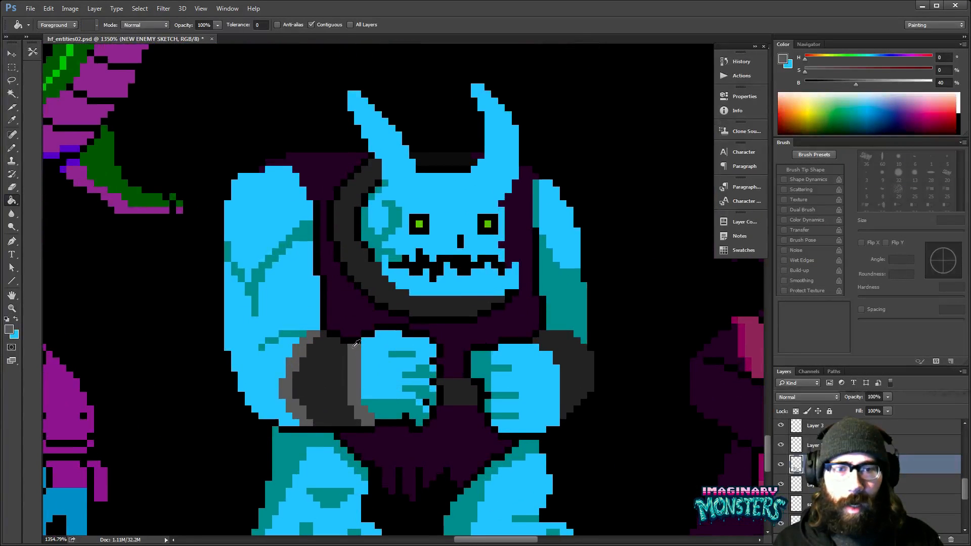
{"action": "key", "text": "ctrl+z"}
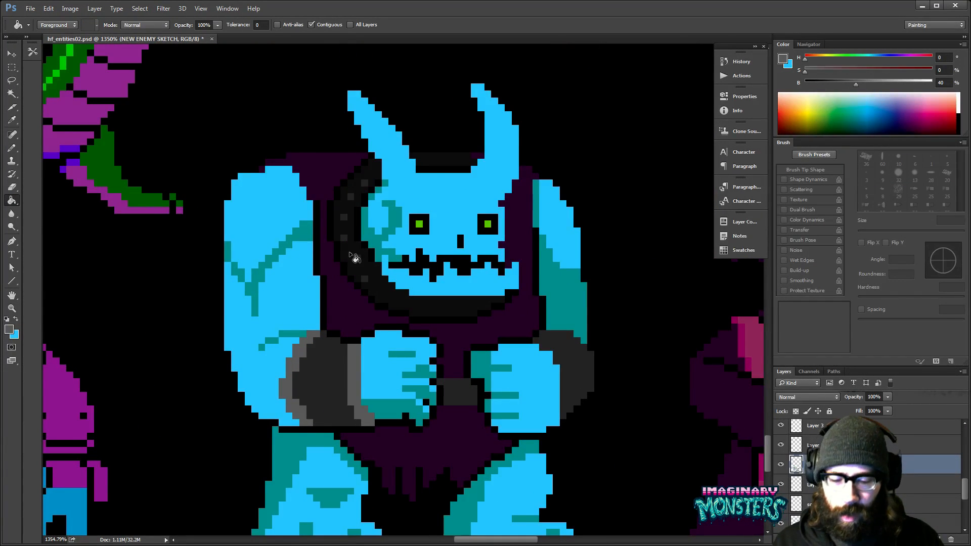
- Select the area around the studded side of the collar and fill all its studs non-contiguously with the cuff trim's lighter grey
{"action": "key", "text": "m"}
{"action": "left_click_drag", "start_coordinate": [307, 146], "coordinate": [445, 338]}
{"action": "key", "text": "g"}
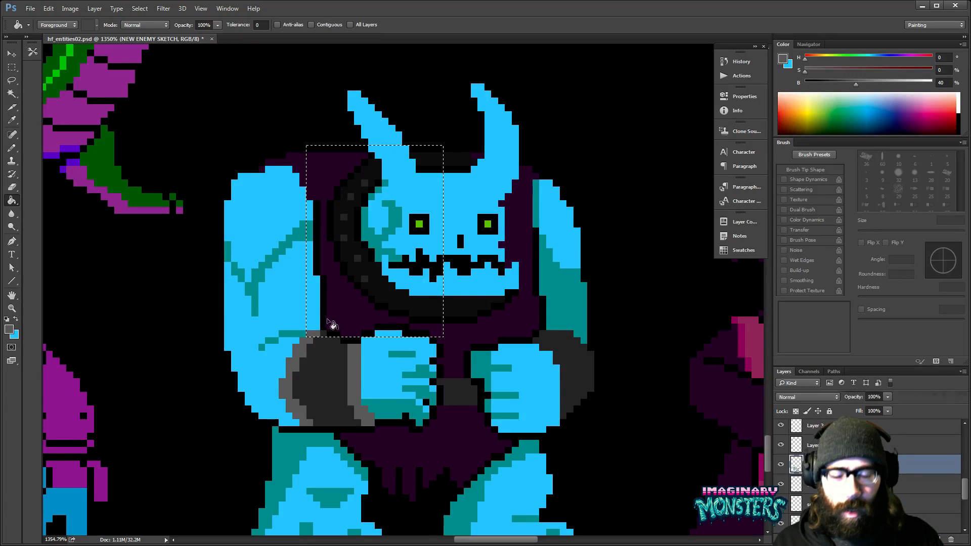
{"action": "key", "text": "m"}
{"action": "mouse_move", "coordinate": [301, 310]}
{"action": "left_mouse_down"}
{"action": "mouse_move", "coordinate": [301, 323]}
{"action": "mouse_move", "coordinate": [382, 378]}
{"action": "left_mouse_up"}
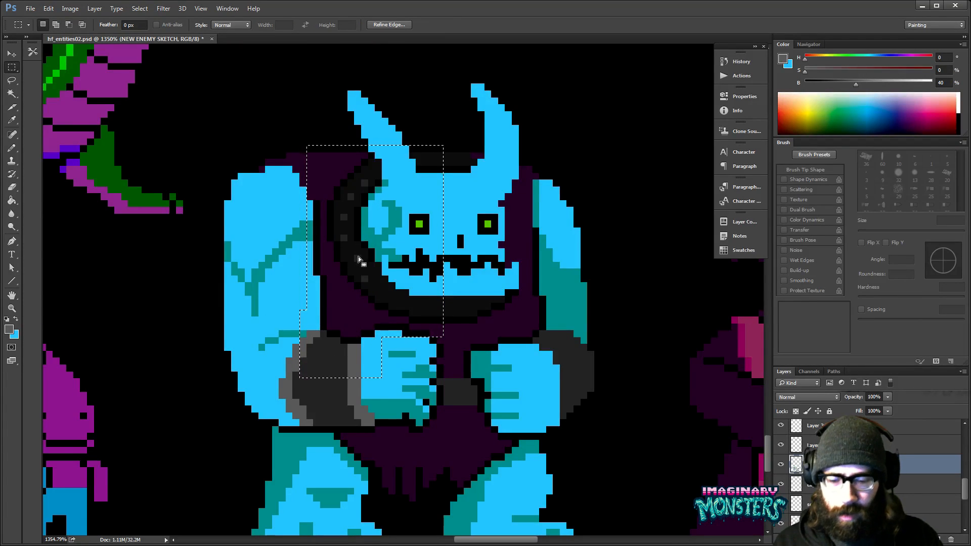
{"action": "left_click_drag", "start_coordinate": [320, 151], "coordinate": [430, 316]}
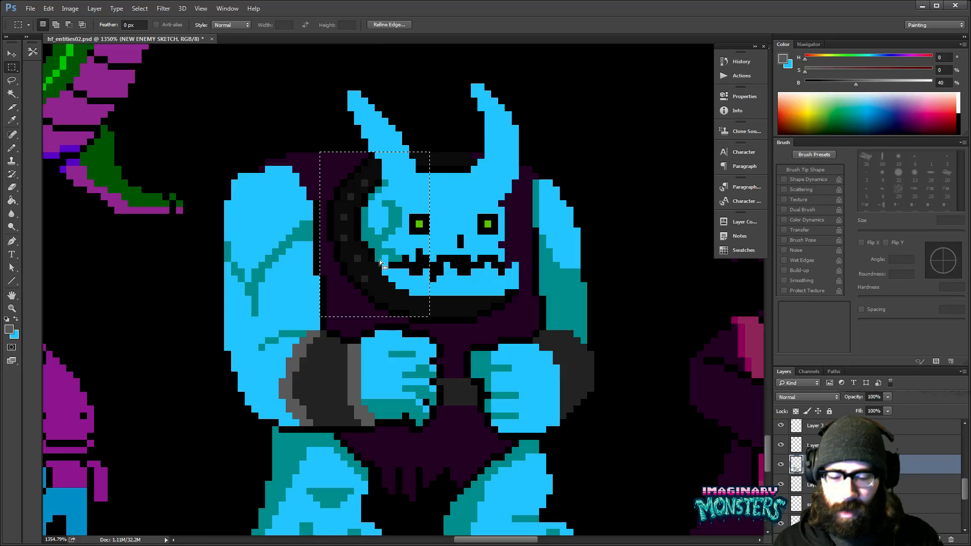
{"action": "key", "text": "g"}
{"action": "left_click", "coordinate": [358, 258]}
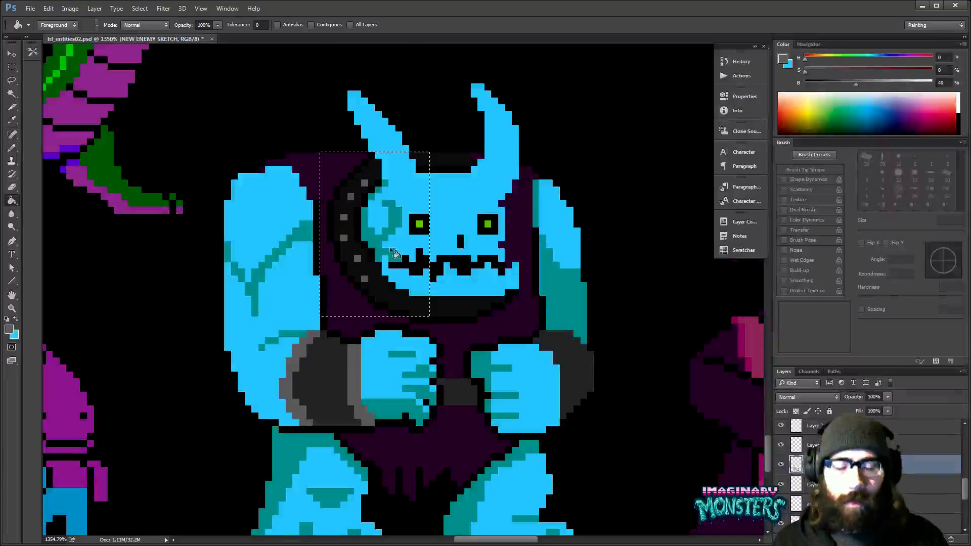
{"action": "key", "text": "ctrl+d"}
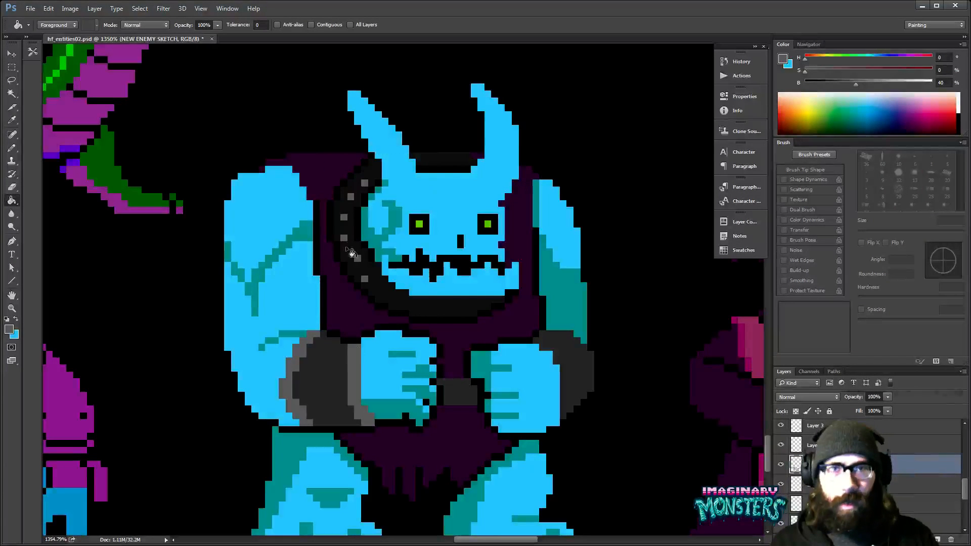
- Fill the collar's front band and the strip behind the head contiguously with the dark grey sampled from the left cuff
{"action": "left_click", "coordinate": [312, 24]}
{"action": "left_click", "coordinate": [344, 348], "text": "alt"}
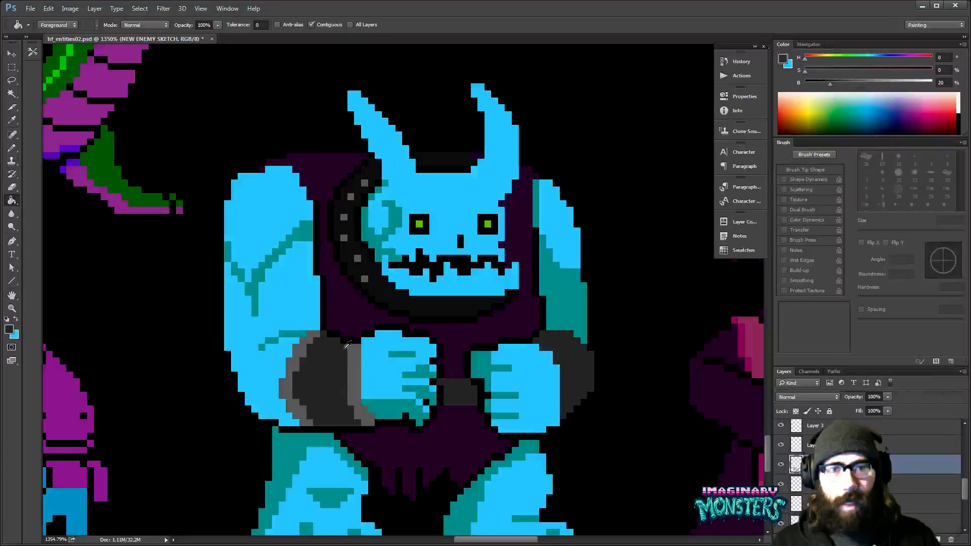
{"action": "left_click", "coordinate": [387, 307]}
{"action": "left_click_drag", "start_coordinate": [450, 132], "coordinate": [423, 162]}
{"action": "left_click", "coordinate": [426, 189]}
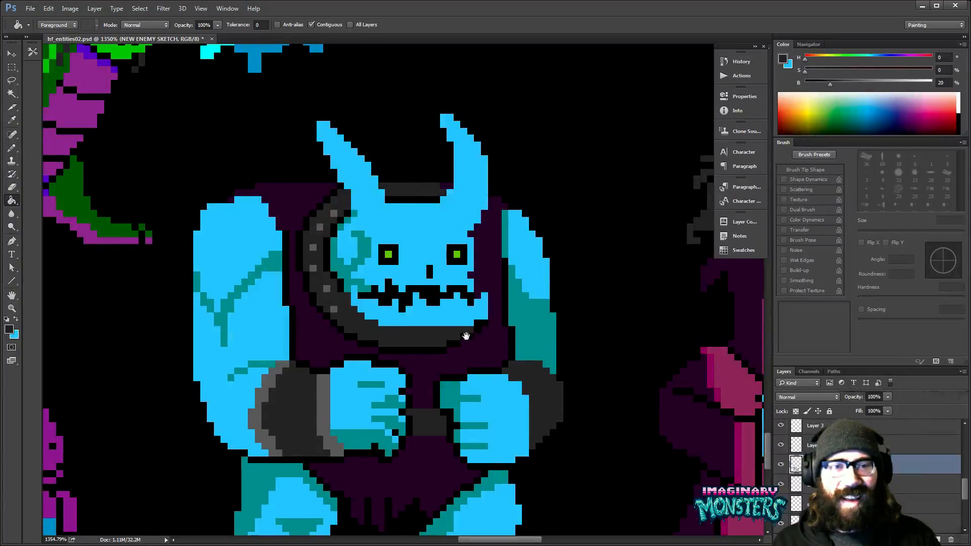
- Draw lighter grey trim along the inner and outer edges of the right cuff with the one-pixel Pencil
{"action": "left_click_drag", "start_coordinate": [456, 277], "coordinate": [429, 255]}
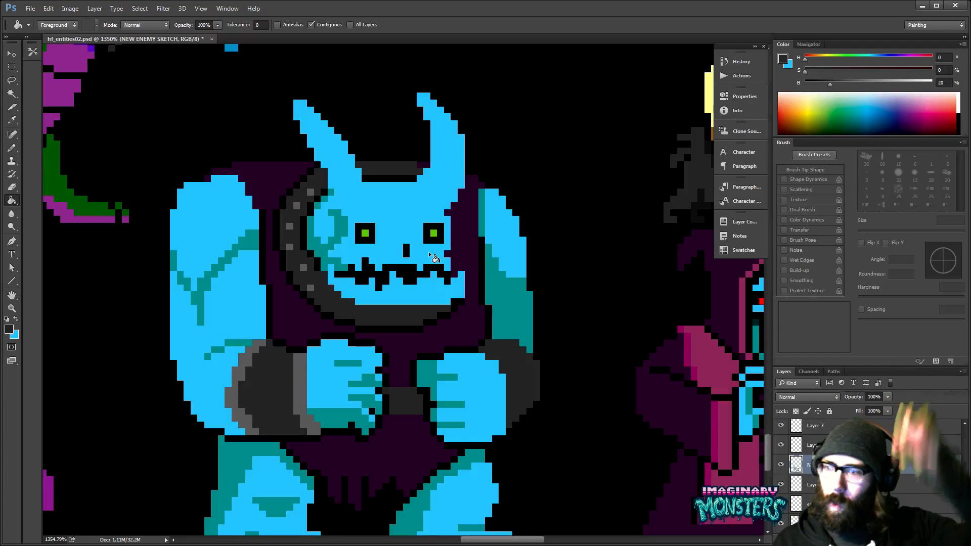
{"action": "left_click_drag", "start_coordinate": [458, 385], "coordinate": [456, 338]}
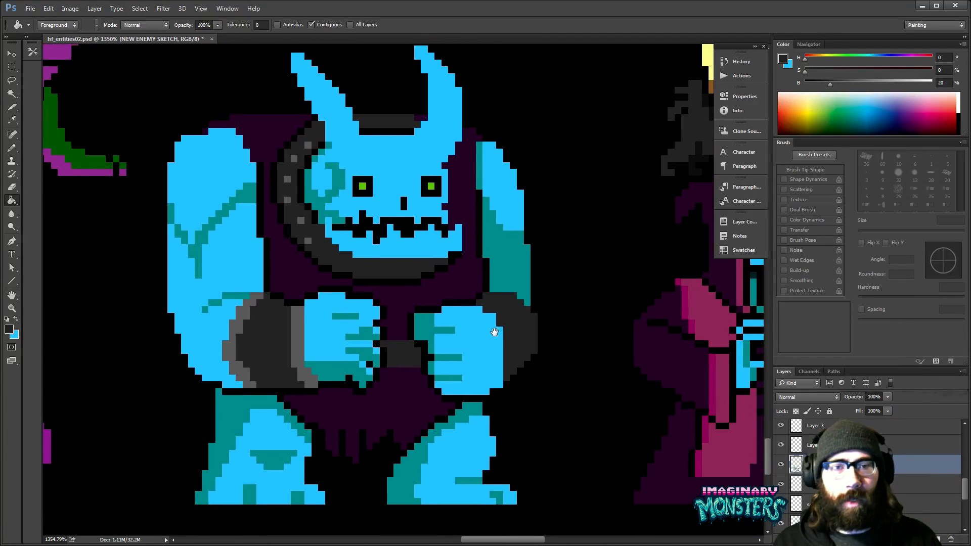
{"action": "key", "text": "z"}
{"action": "left_click_drag", "start_coordinate": [503, 312], "coordinate": [525, 297]}
{"action": "key", "text": "b"}
{"action": "left_click", "coordinate": [234, 336], "text": "alt"}
{"action": "left_click", "coordinate": [470, 299]}
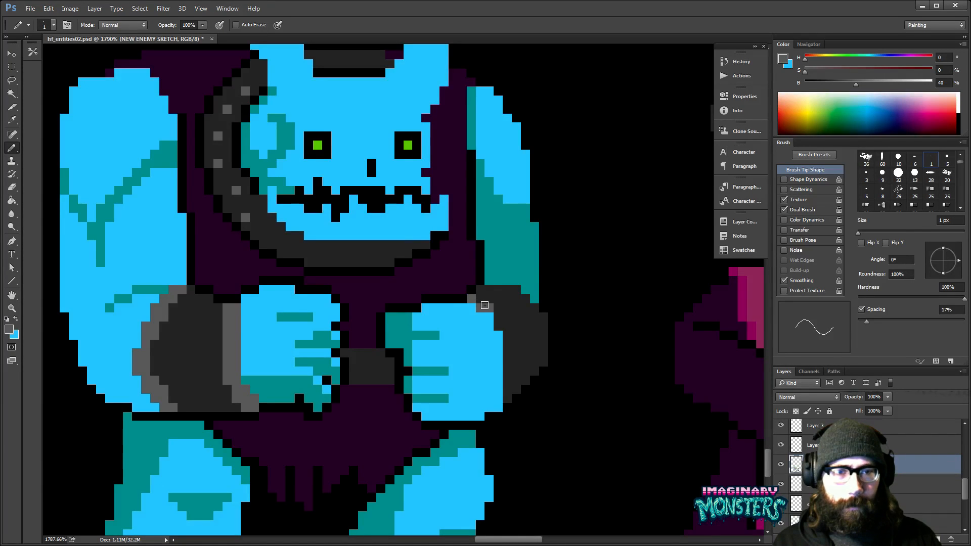
{"action": "mouse_move", "coordinate": [485, 306]}
{"action": "left_mouse_down"}
{"action": "mouse_move", "coordinate": [506, 333]}
{"action": "mouse_move", "coordinate": [504, 394]}
{"action": "mouse_move", "coordinate": [513, 315]}
{"action": "left_mouse_up"}
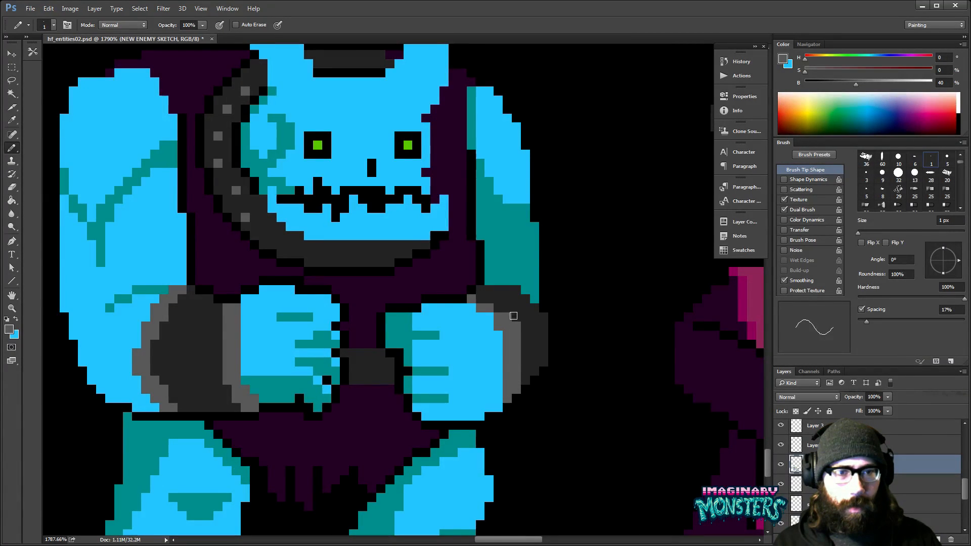
{"action": "left_click_drag", "start_coordinate": [489, 285], "coordinate": [479, 300]}
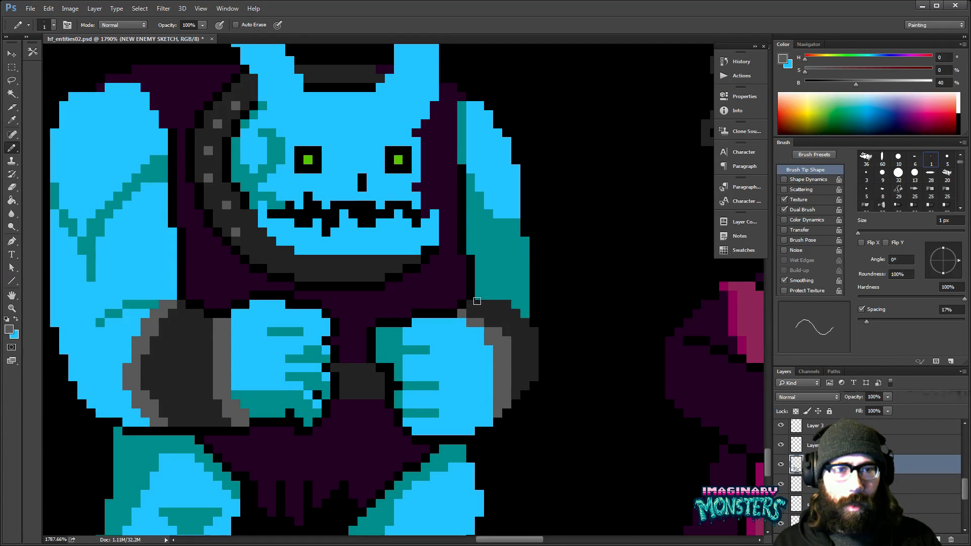
{"action": "mouse_move", "coordinate": [477, 301]}
{"action": "left_mouse_down"}
{"action": "mouse_move", "coordinate": [529, 330]}
{"action": "mouse_move", "coordinate": [534, 377]}
{"action": "mouse_move", "coordinate": [533, 369]}
{"action": "mouse_move", "coordinate": [499, 389]}
{"action": "mouse_move", "coordinate": [444, 380]}
{"action": "left_mouse_up"}
- Remove both horns by painting the collar's dark grey behind the head and erasing the parts above the shoulders
{"action": "key", "text": "z"}
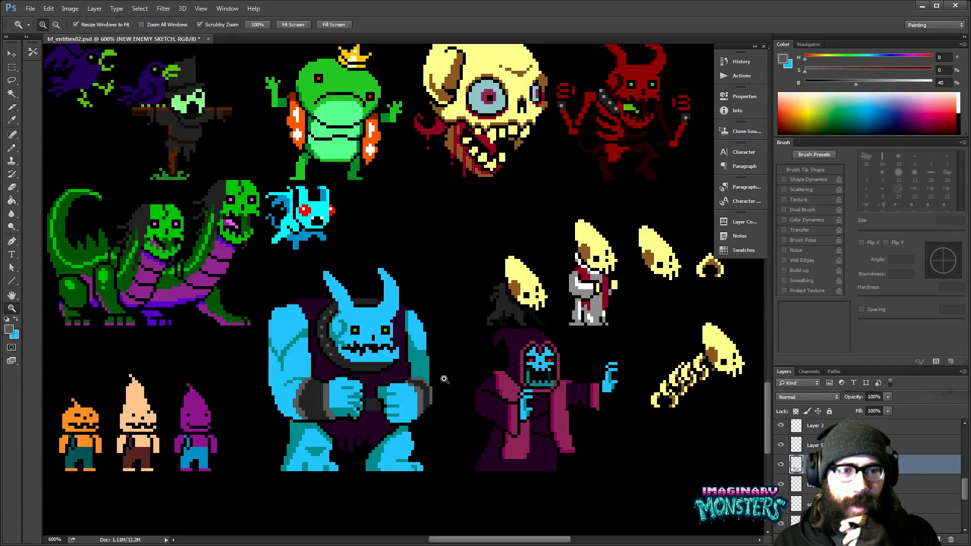
{"action": "left_click_drag", "start_coordinate": [441, 304], "coordinate": [417, 356]}
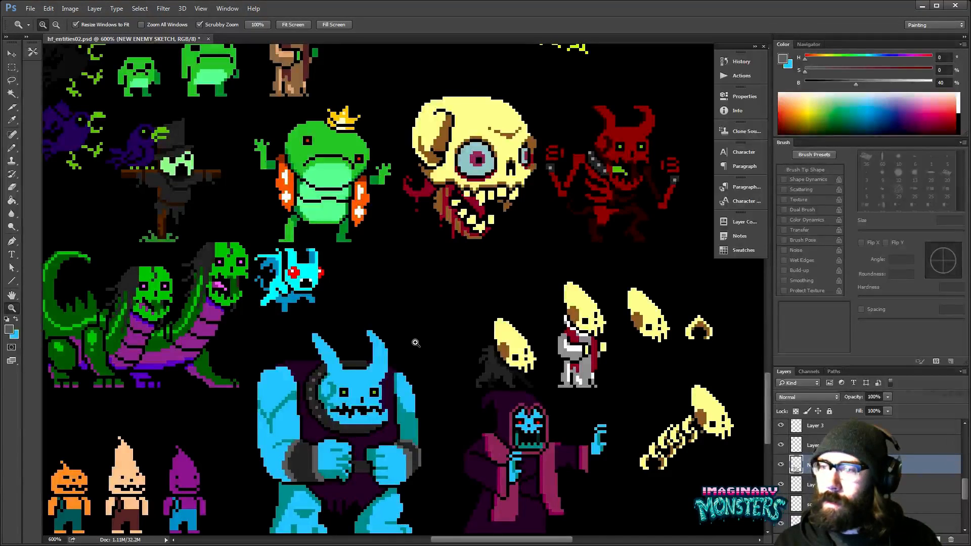
{"action": "mouse_move", "coordinate": [393, 379]}
{"action": "left_mouse_down"}
{"action": "mouse_move", "coordinate": [402, 330]}
{"action": "mouse_move", "coordinate": [364, 294]}
{"action": "left_mouse_up"}
{"action": "left_click", "coordinate": [368, 289], "text": "alt"}
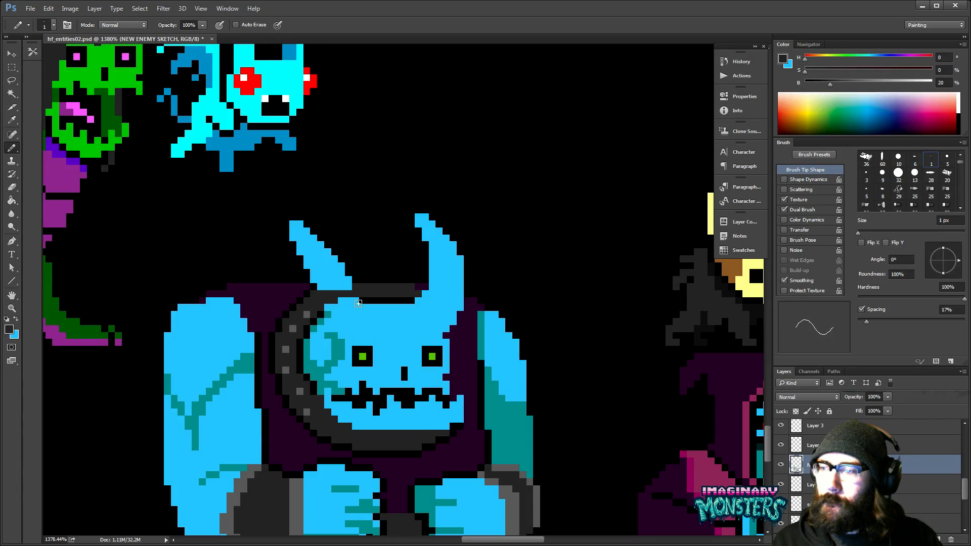
{"action": "mouse_move", "coordinate": [342, 304]}
{"action": "left_mouse_down"}
{"action": "mouse_move", "coordinate": [364, 310]}
{"action": "mouse_move", "coordinate": [341, 279]}
{"action": "mouse_move", "coordinate": [347, 255]}
{"action": "mouse_move", "coordinate": [316, 230]}
{"action": "left_mouse_up"}
{"action": "key", "text": "e"}
{"action": "mouse_move", "coordinate": [440, 284]}
{"action": "left_mouse_down"}
{"action": "mouse_move", "coordinate": [394, 265]}
{"action": "mouse_move", "coordinate": [443, 258]}
{"action": "mouse_move", "coordinate": [419, 218]}
{"action": "left_mouse_up"}
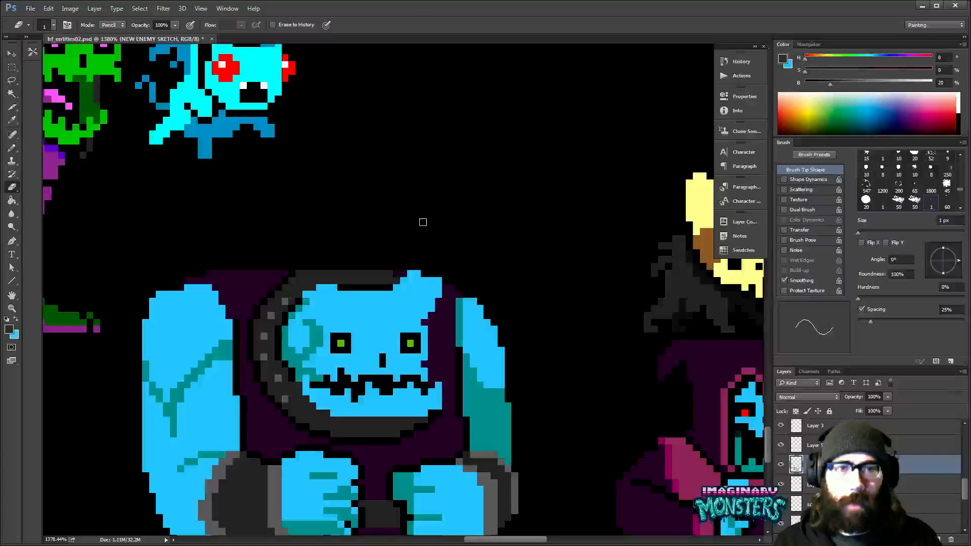
- Outline a single tall, curved point on top of the monster's head in light blue and fill it with the same colour
{"action": "key", "text": "b"}
{"action": "key", "text": "x"}
{"action": "left_click_drag", "start_coordinate": [348, 283], "coordinate": [363, 201]}
{"action": "key", "text": "ctrl+apostrophe"}
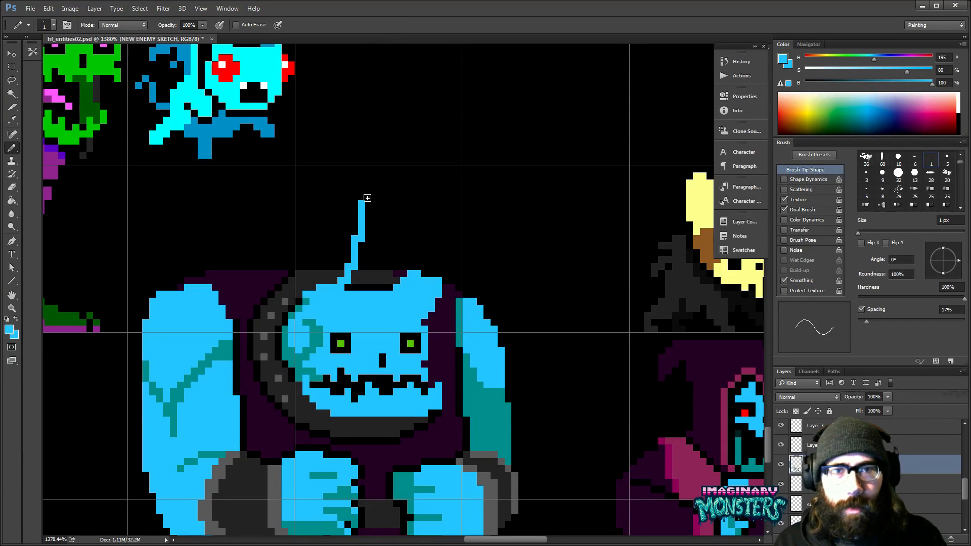
{"action": "mouse_move", "coordinate": [357, 196]}
{"action": "left_mouse_down"}
{"action": "mouse_move", "coordinate": [373, 192]}
{"action": "mouse_move", "coordinate": [397, 284]}
{"action": "left_mouse_up"}
{"action": "key", "text": "g"}
{"action": "left_click", "coordinate": [385, 258]}
{"action": "key", "text": "b"}
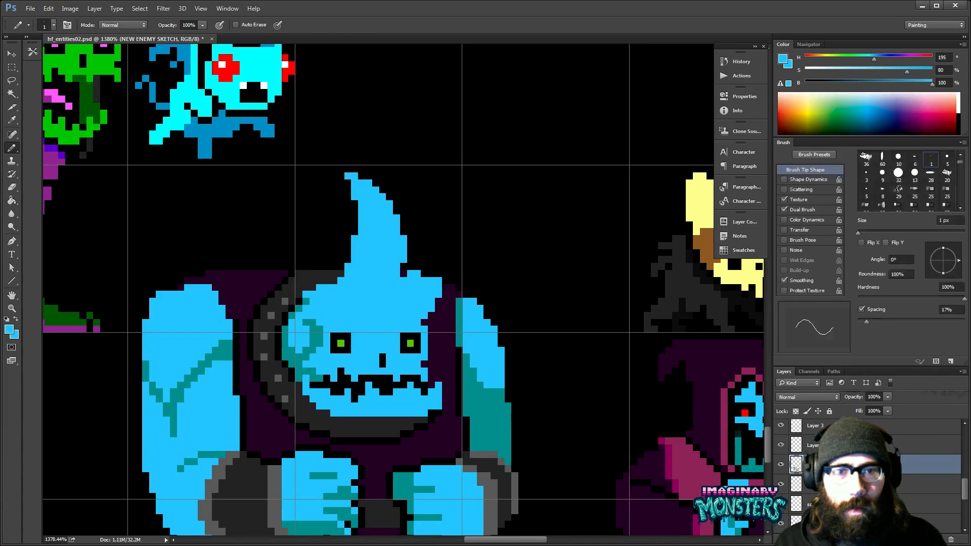
- Taper the right side of the head into the point, covering the leftover horn base with the tunic's dark purple
{"action": "scroll", "coordinate": [404, 283], "scroll_direction": "down", "scroll_amount": 1}
{"action": "left_click", "coordinate": [430, 288], "text": "alt"}
{"action": "mouse_move", "coordinate": [424, 294]}
{"action": "left_mouse_down"}
{"action": "mouse_move", "coordinate": [414, 257]}
{"action": "mouse_move", "coordinate": [429, 273]}
{"action": "mouse_move", "coordinate": [414, 251]}
{"action": "left_mouse_up"}
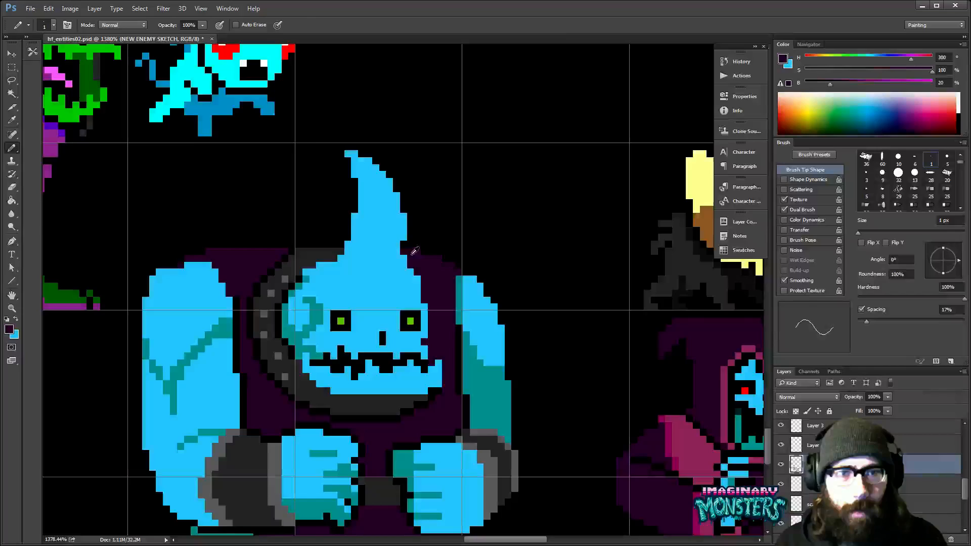
- Examine the monster's new pointed head beside the neighbouring sprites, both from afar and close up
{"action": "key", "text": "z"}
{"action": "left_click", "coordinate": [462, 307], "text": "alt"}
{"action": "left_click", "coordinate": [462, 307], "text": "alt"}
{"action": "left_click", "coordinate": [462, 307], "text": "alt"}
{"action": "left_click", "coordinate": [462, 307], "text": "alt"}
{"action": "left_click", "coordinate": [462, 308], "text": "alt"}
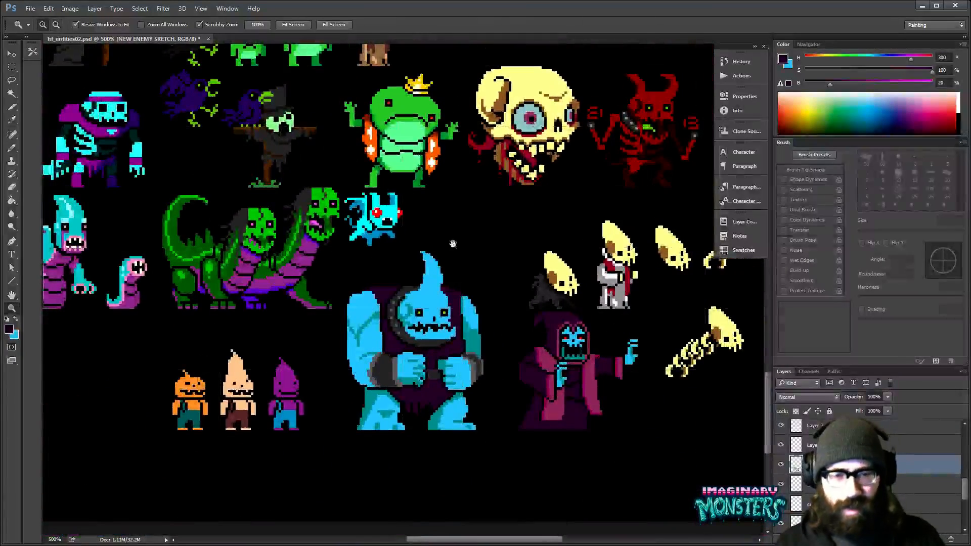
{"action": "left_click_drag", "start_coordinate": [453, 244], "coordinate": [399, 265]}
{"action": "mouse_move", "coordinate": [372, 311]}
{"action": "left_mouse_down"}
{"action": "mouse_move", "coordinate": [394, 310]}
{"action": "mouse_move", "coordinate": [404, 294]}
{"action": "left_mouse_up"}
{"action": "key", "text": "b"}
{"action": "left_click", "coordinate": [403, 276], "text": "alt"}
{"action": "left_click_drag", "start_coordinate": [406, 354], "coordinate": [413, 331]}
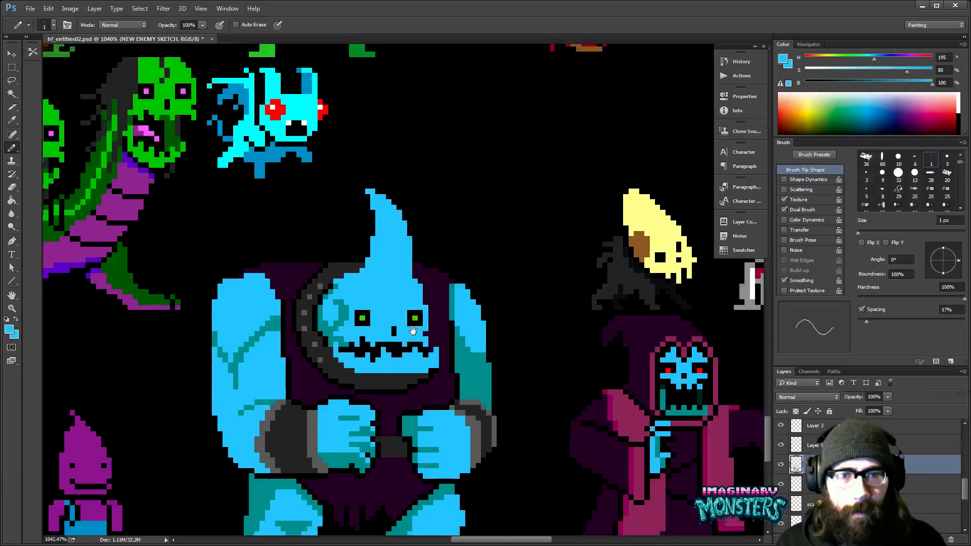
{"action": "left_click_drag", "start_coordinate": [413, 331], "coordinate": [397, 340]}
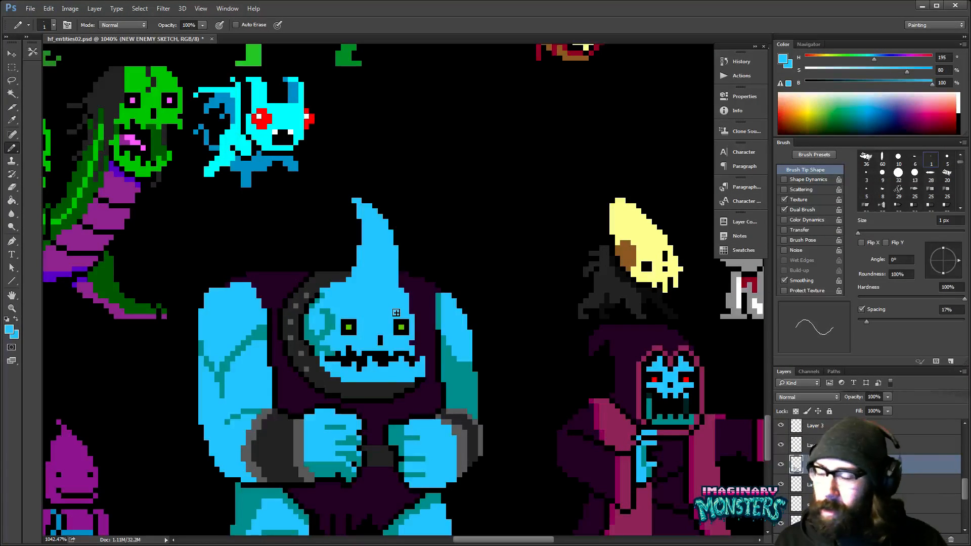
{"action": "scroll", "coordinate": [354, 263], "scroll_direction": "down", "scroll_amount": 1}
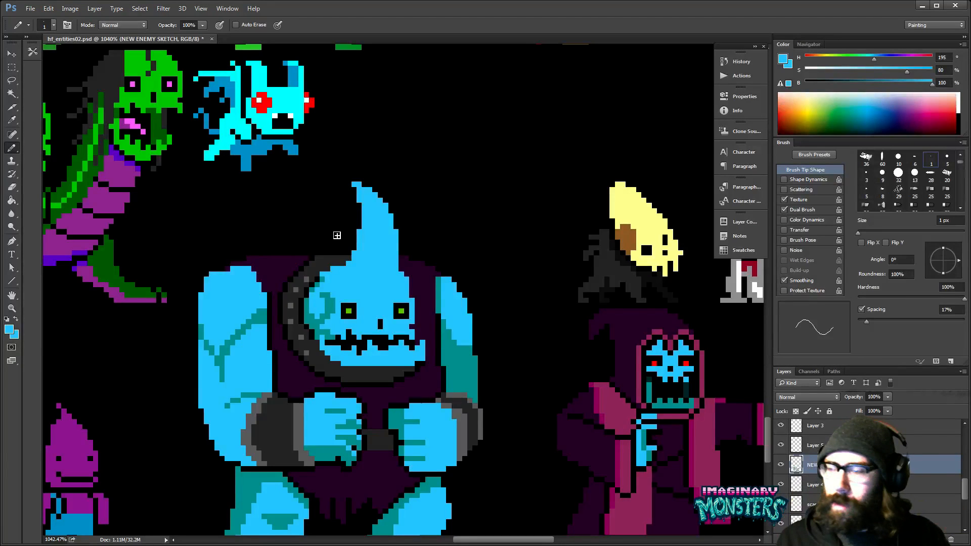
- Lasso the upper part of the head's curved point and move it down about two pixels to shorten it
{"action": "key", "text": "z"}
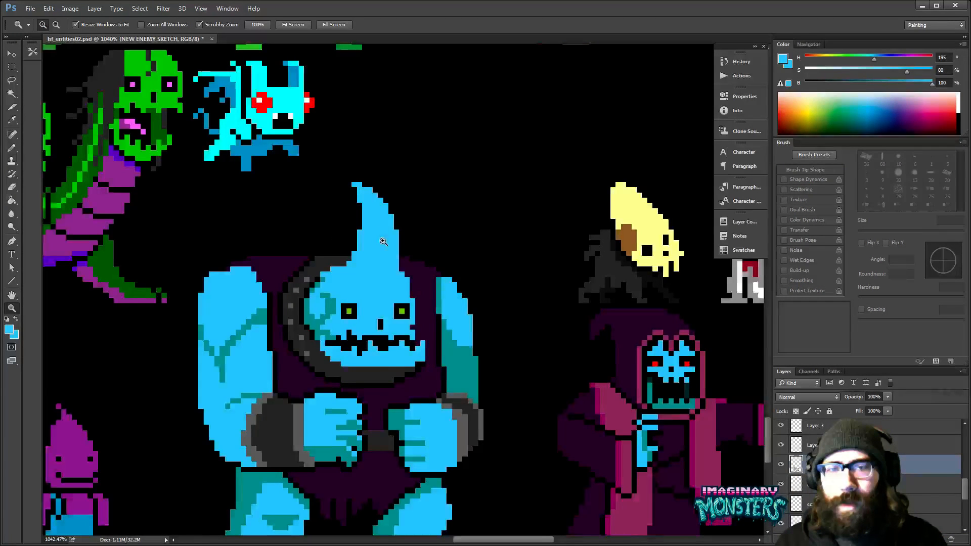
{"action": "left_click", "coordinate": [383, 241]}
{"action": "key", "text": "l"}
{"action": "mouse_move", "coordinate": [399, 166]}
{"action": "left_mouse_down"}
{"action": "mouse_move", "coordinate": [359, 161]}
{"action": "mouse_move", "coordinate": [415, 231]}
{"action": "mouse_move", "coordinate": [404, 245]}
{"action": "left_mouse_up"}
{"action": "key", "text": "v"}
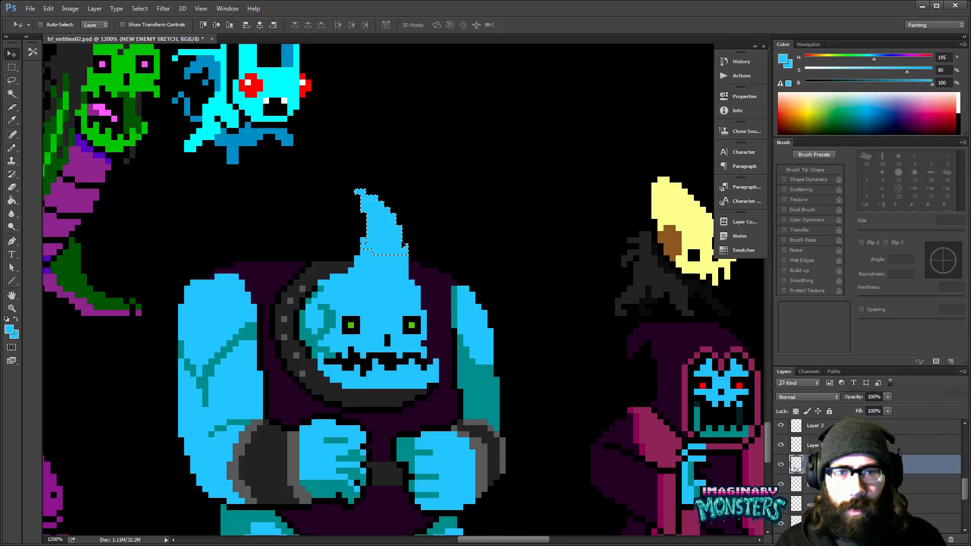
{"action": "key", "text": "ctrl+d"}
{"action": "key", "text": "e"}
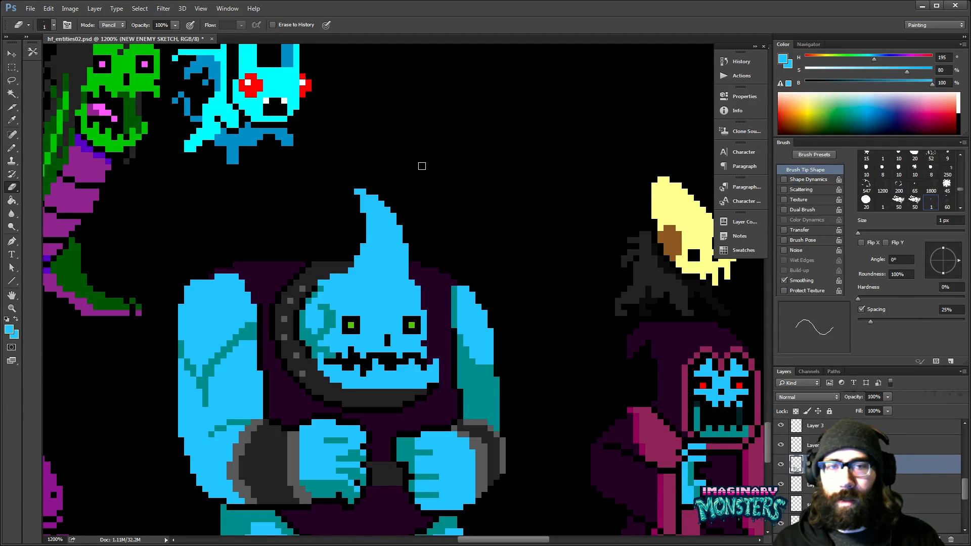
- Clean up the jagged underside of the left fist with the Pencil, using teal sampled from its shading
{"action": "scroll", "coordinate": [430, 192], "scroll_direction": "down", "scroll_amount": 4}
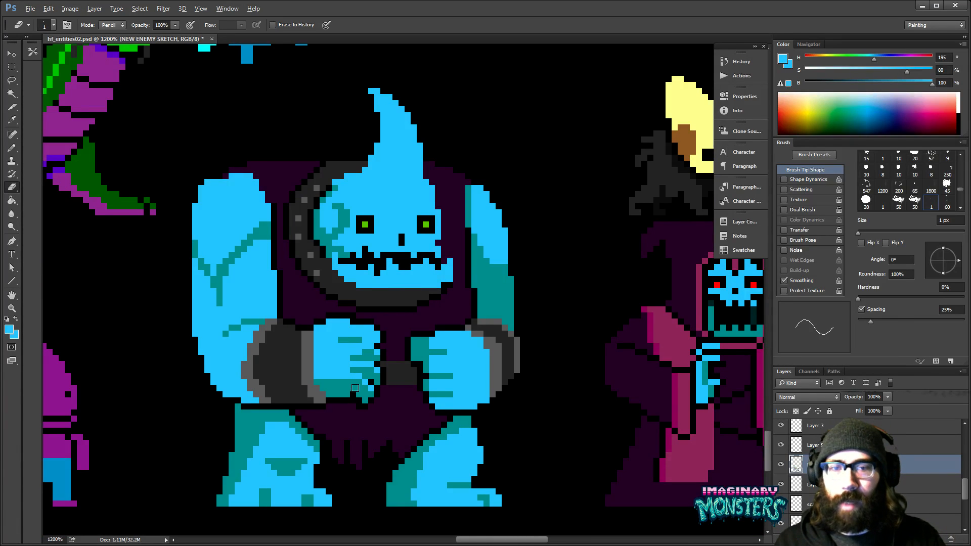
{"action": "key", "text": "b"}
{"action": "left_click", "coordinate": [356, 389], "text": "alt"}
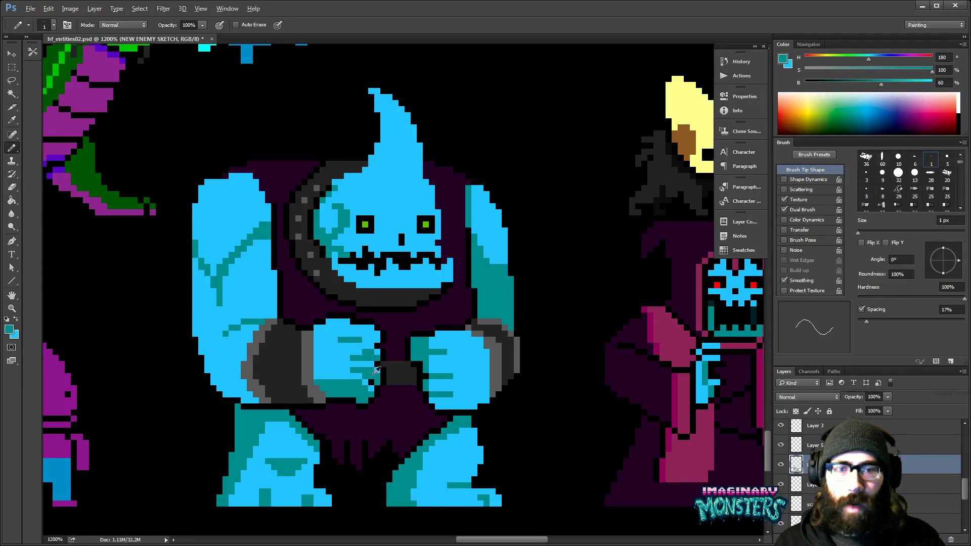
{"action": "left_click_drag", "start_coordinate": [377, 375], "coordinate": [354, 393]}
{"action": "left_click", "coordinate": [336, 377], "text": "alt"}
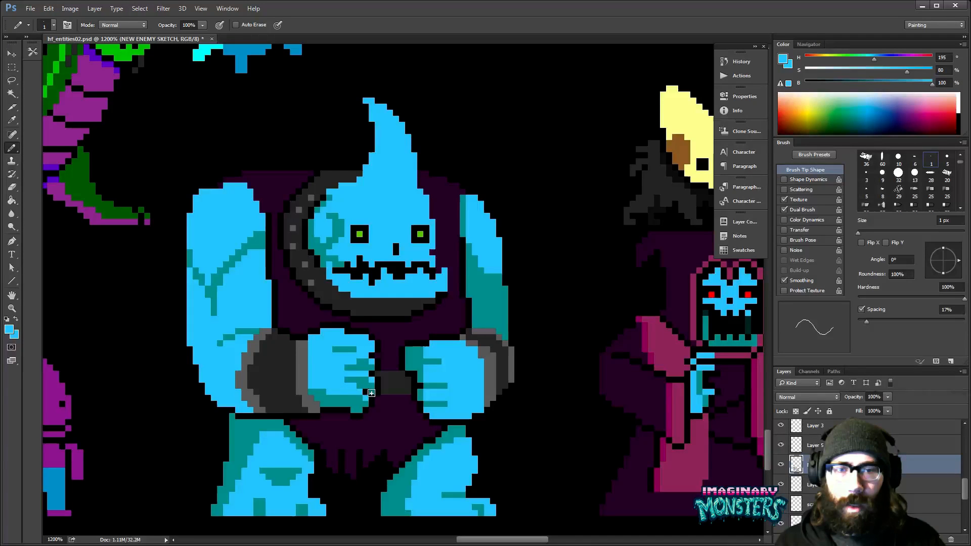
- Paint over the left fist's finger lines with the skin's light blue and shade its inner edge in teal
{"action": "left_click_drag", "start_coordinate": [332, 350], "coordinate": [357, 349]}
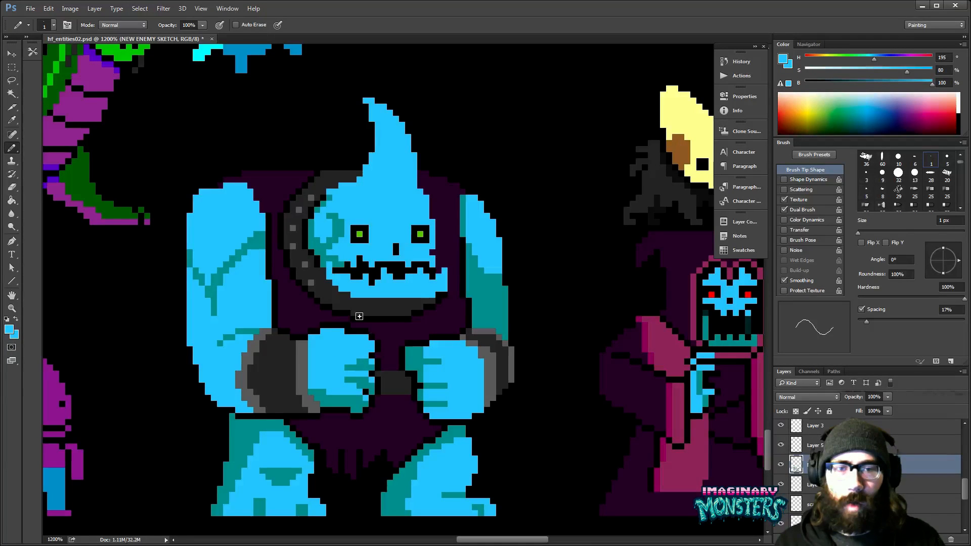
{"action": "left_click", "coordinate": [363, 363], "text": "alt"}
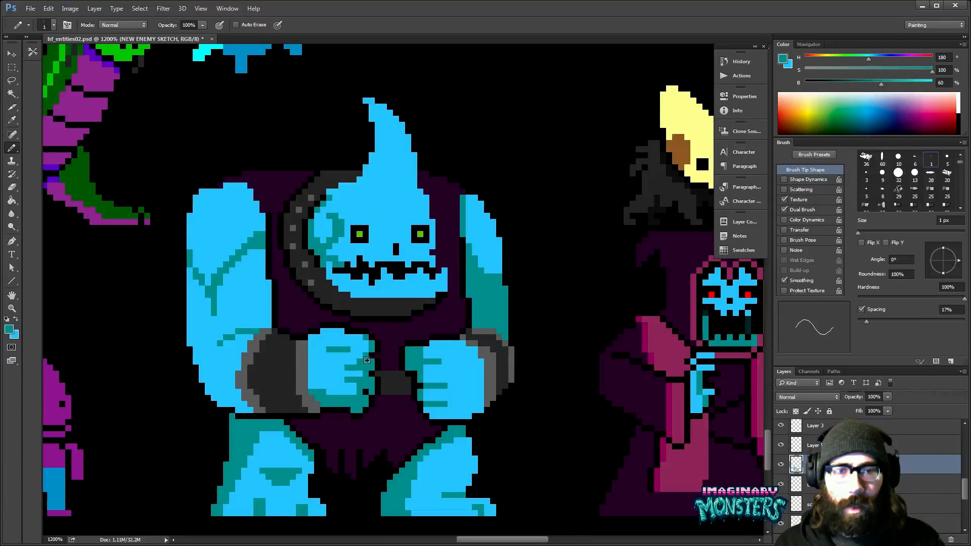
{"action": "left_click", "coordinate": [355, 356], "text": "alt"}
{"action": "left_click_drag", "start_coordinate": [354, 368], "coordinate": [347, 368]}
{"action": "mouse_move", "coordinate": [360, 380]}
{"action": "left_mouse_down"}
{"action": "mouse_move", "coordinate": [347, 381]}
{"action": "mouse_move", "coordinate": [360, 361]}
{"action": "left_mouse_up"}
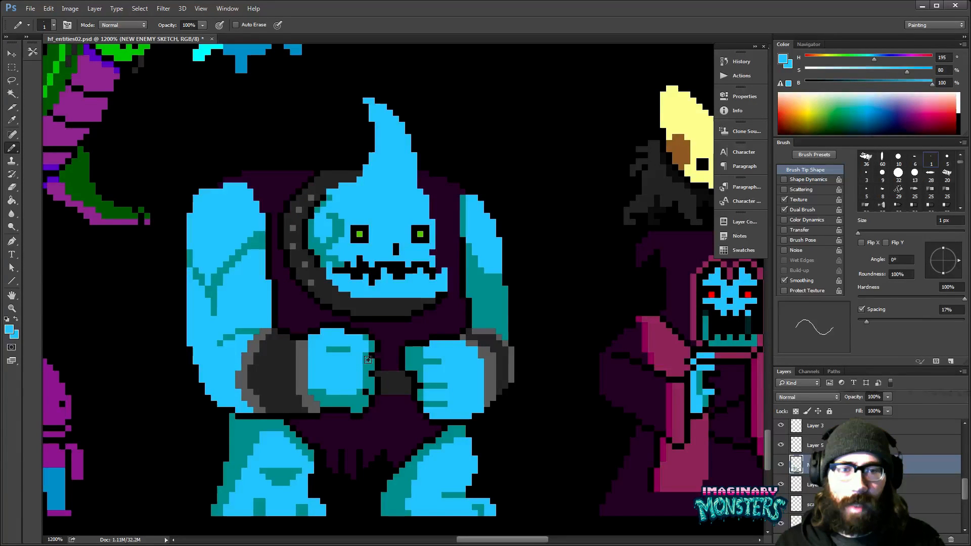
{"action": "scroll", "coordinate": [368, 360], "scroll_direction": "right", "scroll_amount": 2}
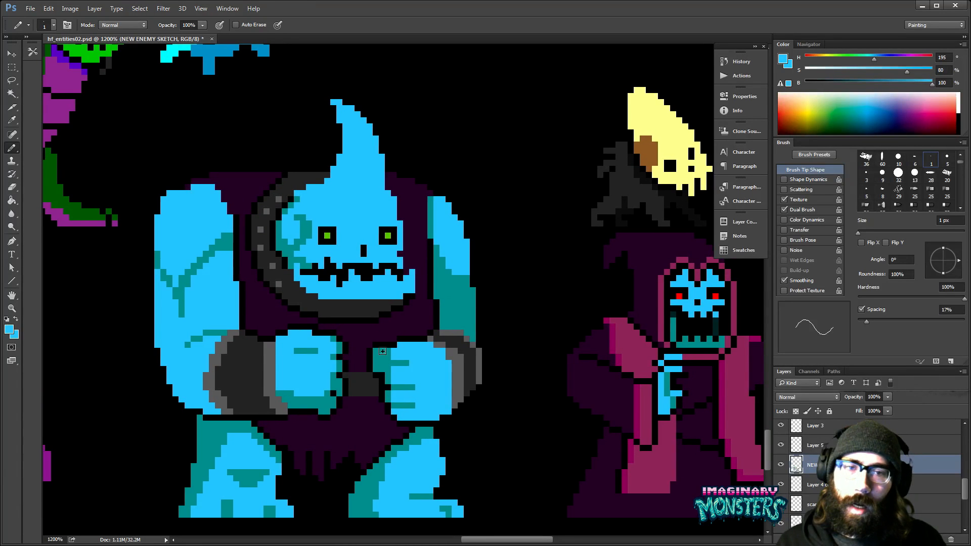
- Paint over the teal at the inner corner of the monster's right fist with the skin's light blue
{"action": "mouse_move", "coordinate": [376, 351]}
{"action": "left_mouse_down"}
{"action": "mouse_move", "coordinate": [444, 376]}
{"action": "mouse_move", "coordinate": [408, 382]}
{"action": "left_mouse_up"}
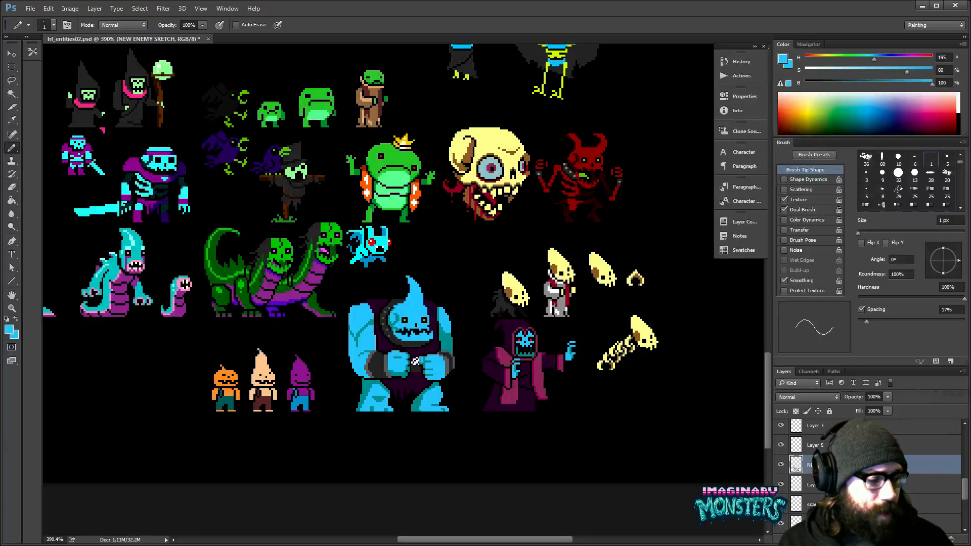
{"action": "key", "text": "z"}
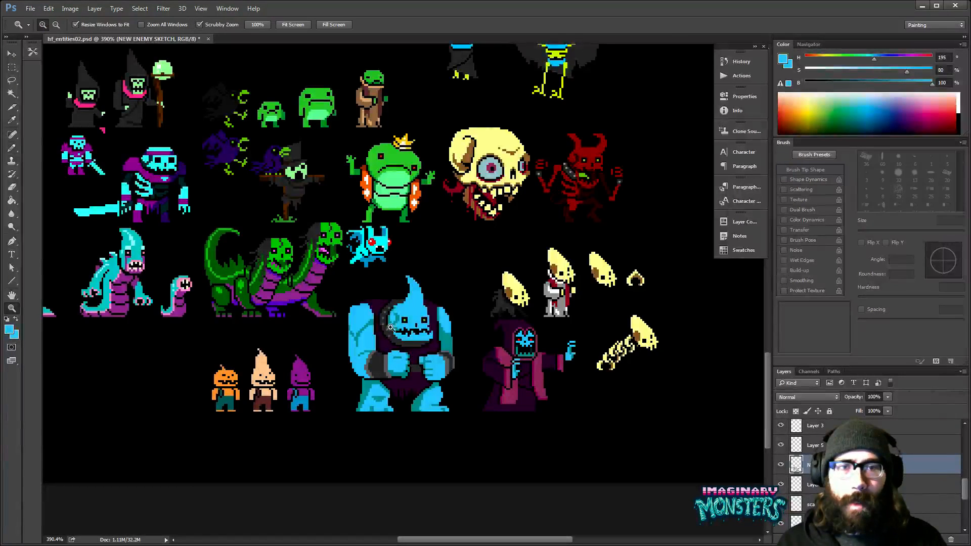
{"action": "left_click_drag", "start_coordinate": [424, 321], "coordinate": [456, 280]}
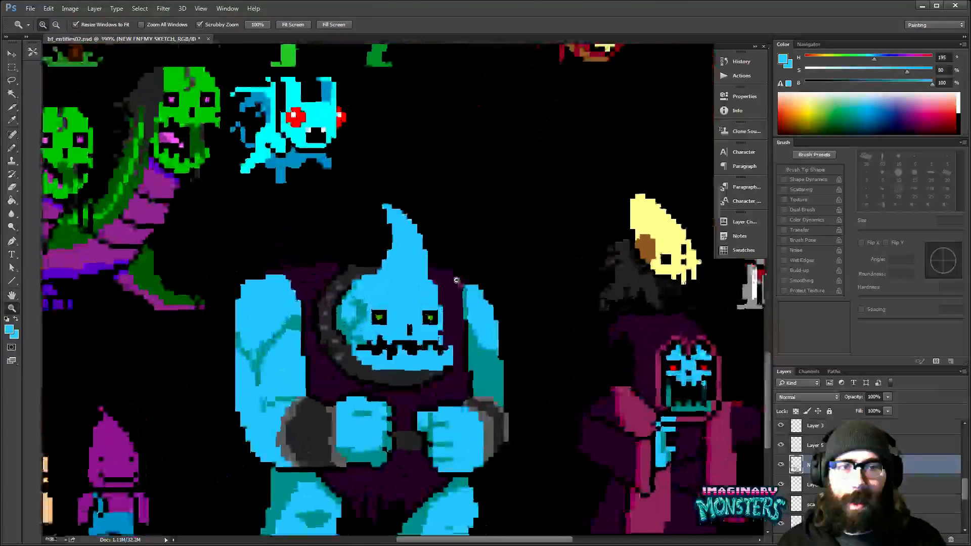
- Paint a bright cyan highlight down the front of the head's curved point with the Pencil, with a separate pixel beneath it
{"action": "key", "text": "b"}
{"action": "left_click_drag", "start_coordinate": [399, 265], "coordinate": [413, 308]}
{"action": "left_click_drag", "start_coordinate": [409, 278], "coordinate": [415, 291]}
{"action": "mouse_move", "coordinate": [406, 334]}
{"action": "left_mouse_down"}
{"action": "mouse_move", "coordinate": [412, 307]}
{"action": "mouse_move", "coordinate": [377, 316]}
{"action": "mouse_move", "coordinate": [398, 298]}
{"action": "mouse_move", "coordinate": [407, 316]}
{"action": "mouse_move", "coordinate": [397, 287]}
{"action": "mouse_move", "coordinate": [464, 279]}
{"action": "left_mouse_up"}
{"action": "key", "text": "z"}
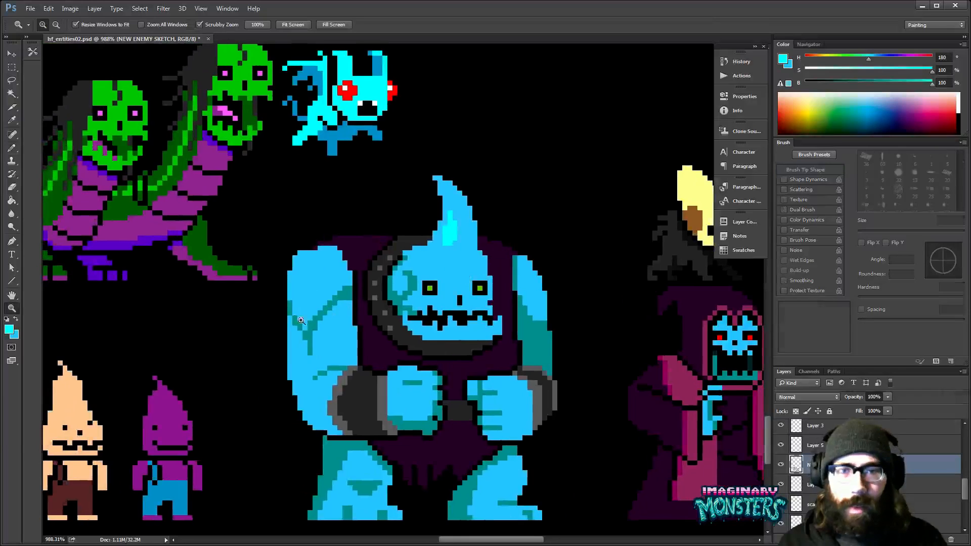
{"action": "left_click_drag", "start_coordinate": [388, 342], "coordinate": [565, 354]}
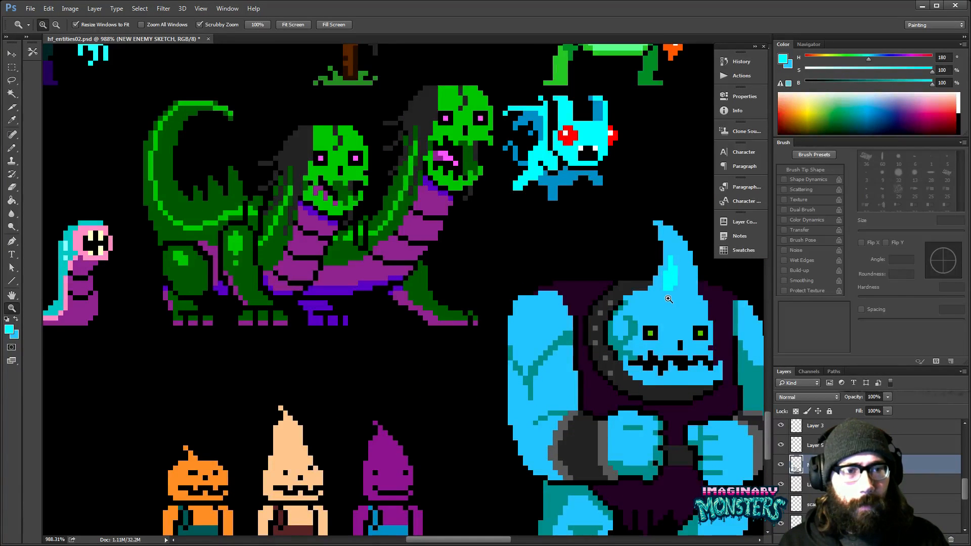
{"action": "key", "text": "b"}
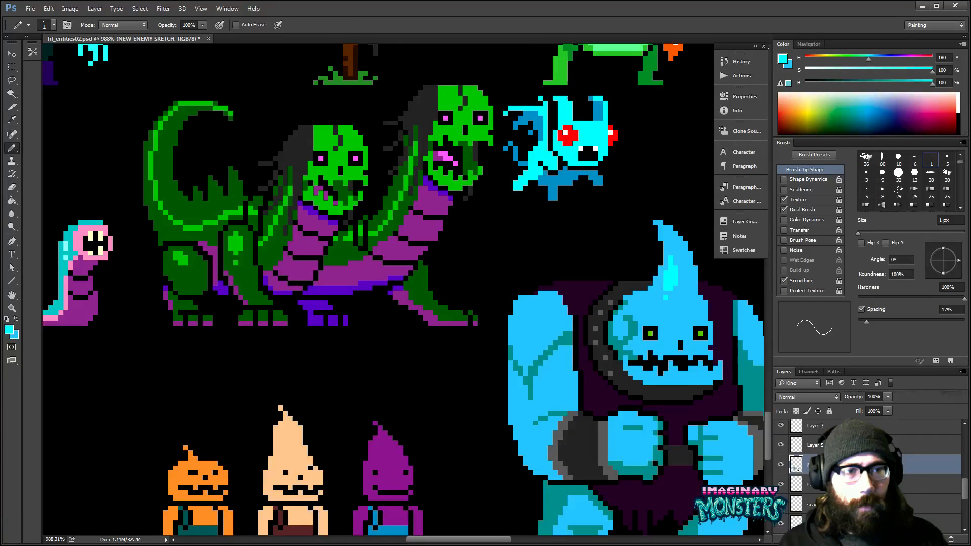
{"action": "left_click_drag", "start_coordinate": [640, 429], "coordinate": [465, 366]}
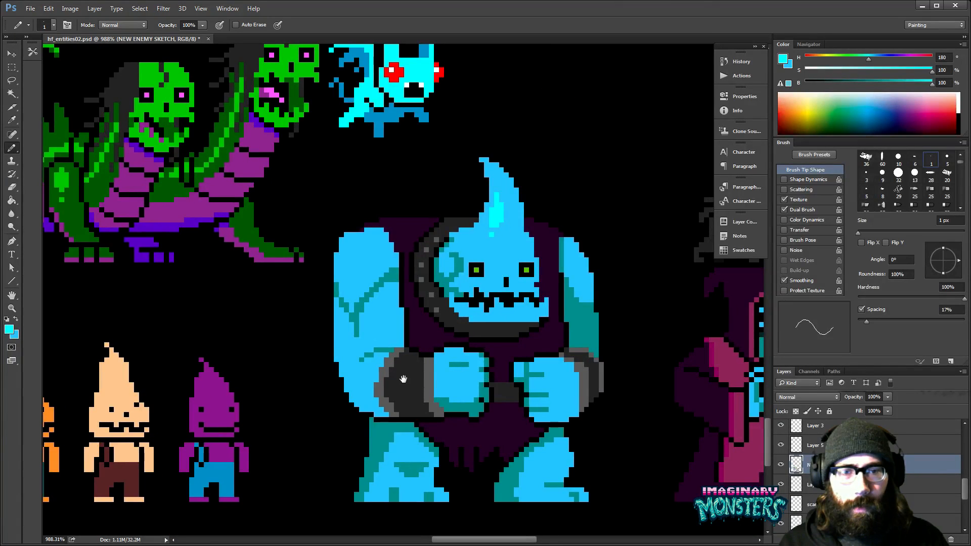
- Paint a rounded highlight on the left shoulder with the Pencil, using cyan sampled from the head's highlight
{"action": "left_click", "coordinate": [465, 405], "text": "alt"}
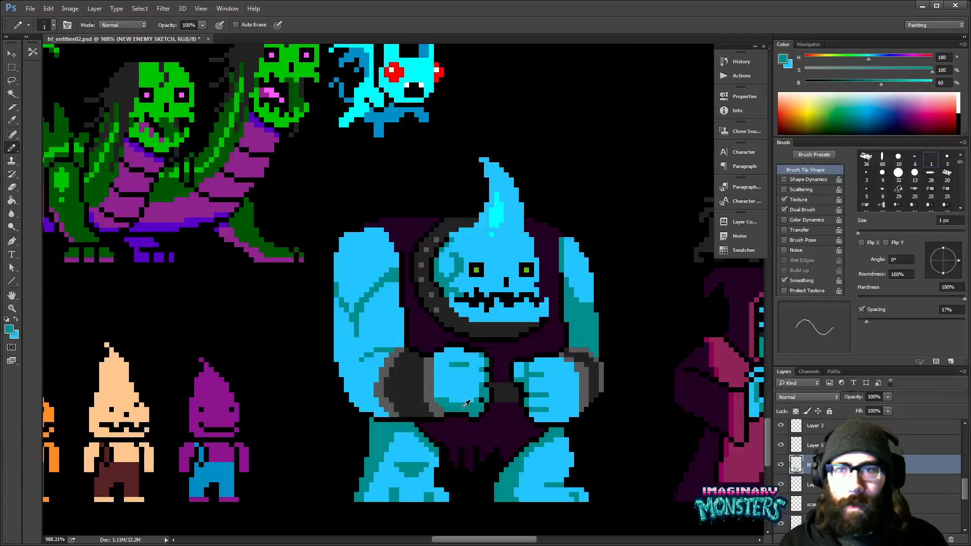
{"action": "left_click_drag", "start_coordinate": [396, 390], "coordinate": [491, 444]}
{"action": "left_click_drag", "start_coordinate": [459, 349], "coordinate": [427, 334]}
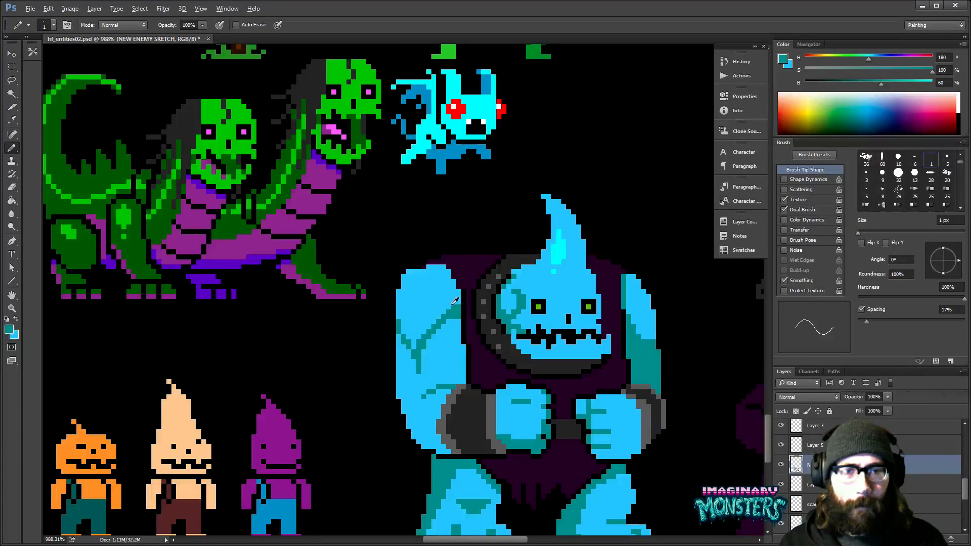
{"action": "left_click", "coordinate": [560, 253], "text": "alt"}
{"action": "mouse_move", "coordinate": [427, 290]}
{"action": "left_mouse_down"}
{"action": "mouse_move", "coordinate": [419, 298]}
{"action": "mouse_move", "coordinate": [425, 292]}
{"action": "left_mouse_up"}
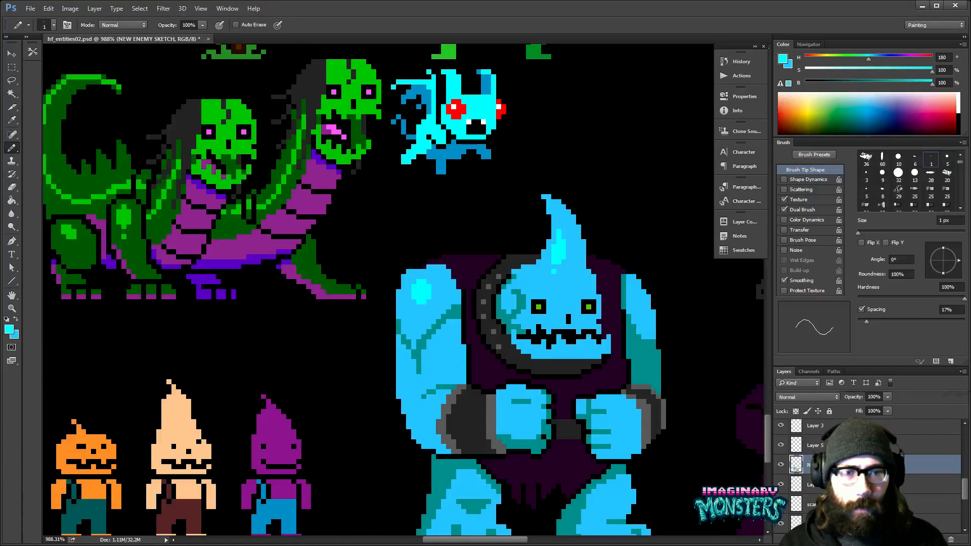
- Erase pixels on the left arm's outer edge to notch its outline where the muscle crease meets it
{"action": "left_click_drag", "start_coordinate": [450, 327], "coordinate": [434, 311]}
{"action": "left_click_drag", "start_coordinate": [410, 273], "coordinate": [395, 257]}
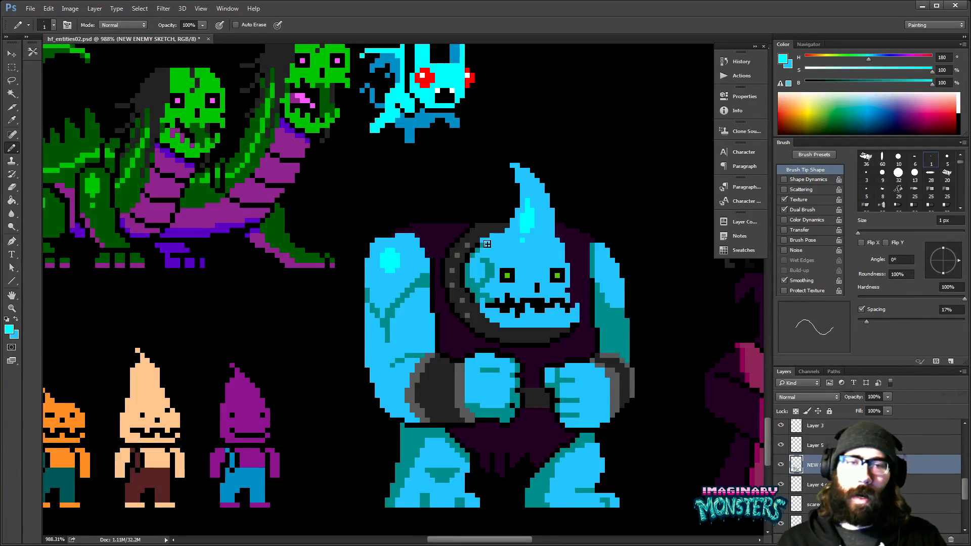
{"action": "left_click_drag", "start_coordinate": [387, 313], "coordinate": [407, 282]}
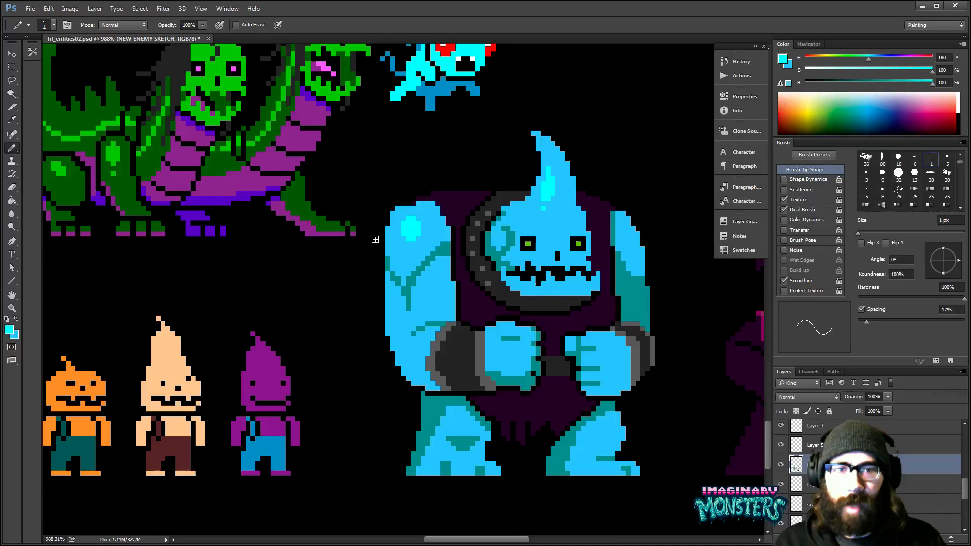
{"action": "key", "text": "e"}
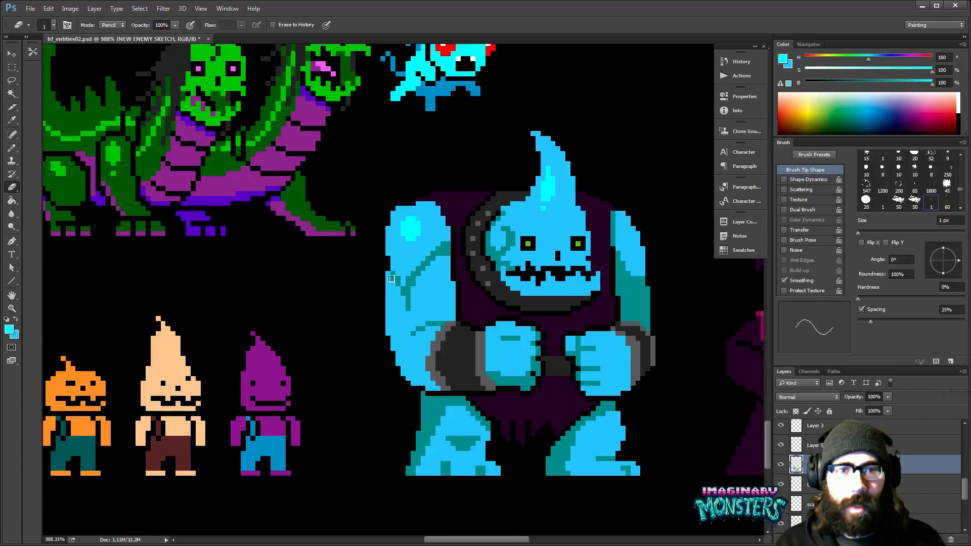
{"action": "scroll", "coordinate": [386, 329], "scroll_direction": "up", "scroll_amount": 2}
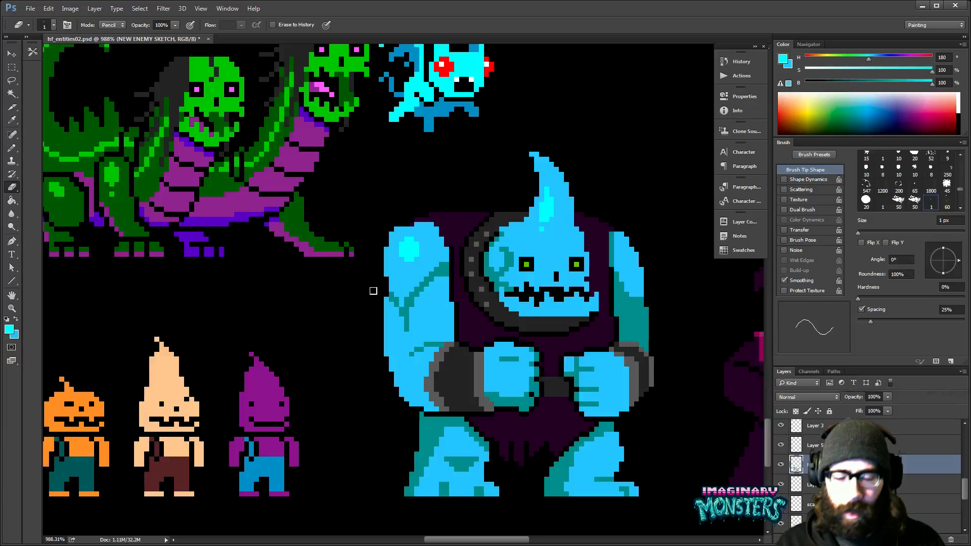
{"action": "key", "text": "b"}
- Touch up the left arm's muscle crease in light blue and shade the arm's inner edge with sampled teal
{"action": "left_click", "coordinate": [399, 292], "text": "alt"}
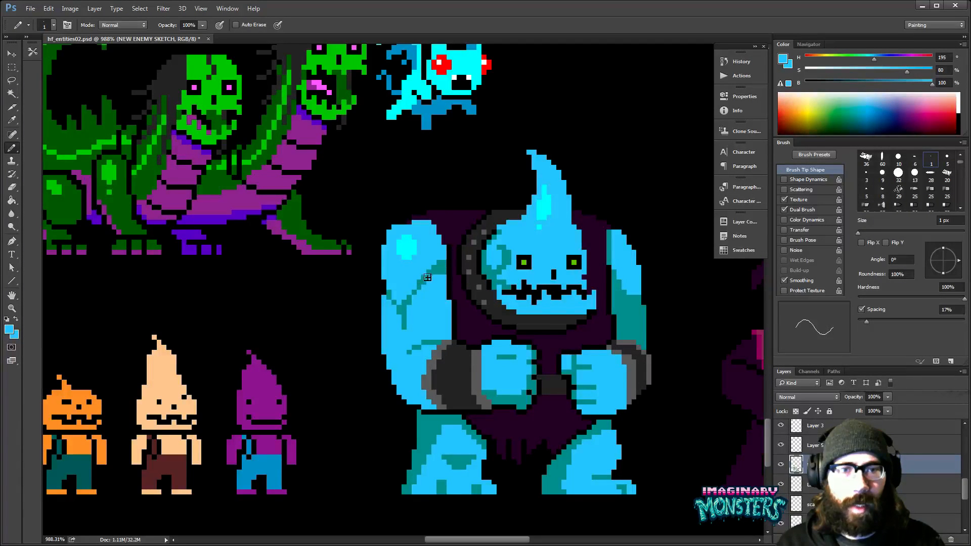
{"action": "mouse_move", "coordinate": [423, 285]}
{"action": "left_mouse_down"}
{"action": "mouse_move", "coordinate": [438, 262]}
{"action": "mouse_move", "coordinate": [403, 308]}
{"action": "mouse_move", "coordinate": [406, 282]}
{"action": "left_mouse_up"}
{"action": "left_click", "coordinate": [408, 272], "text": "alt"}
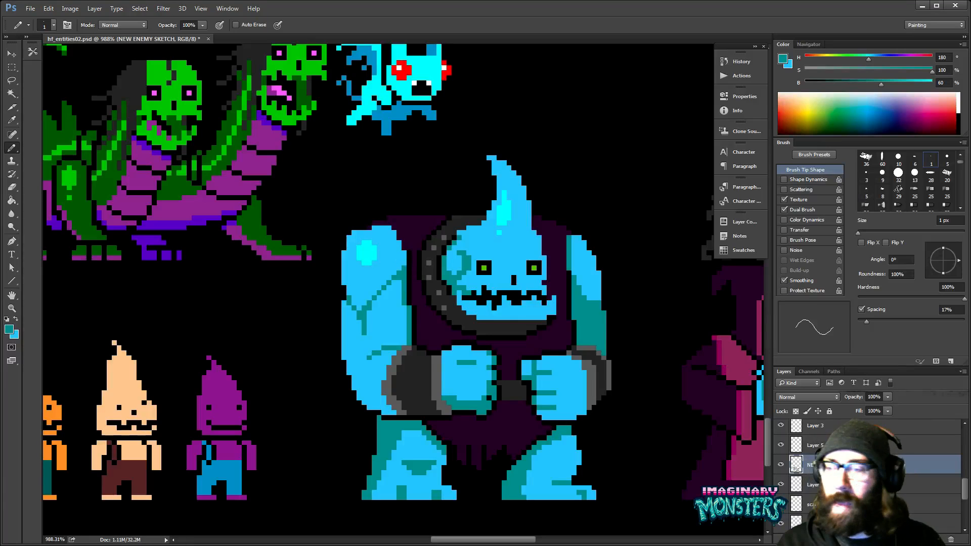
{"action": "left_click_drag", "start_coordinate": [423, 312], "coordinate": [403, 301]}
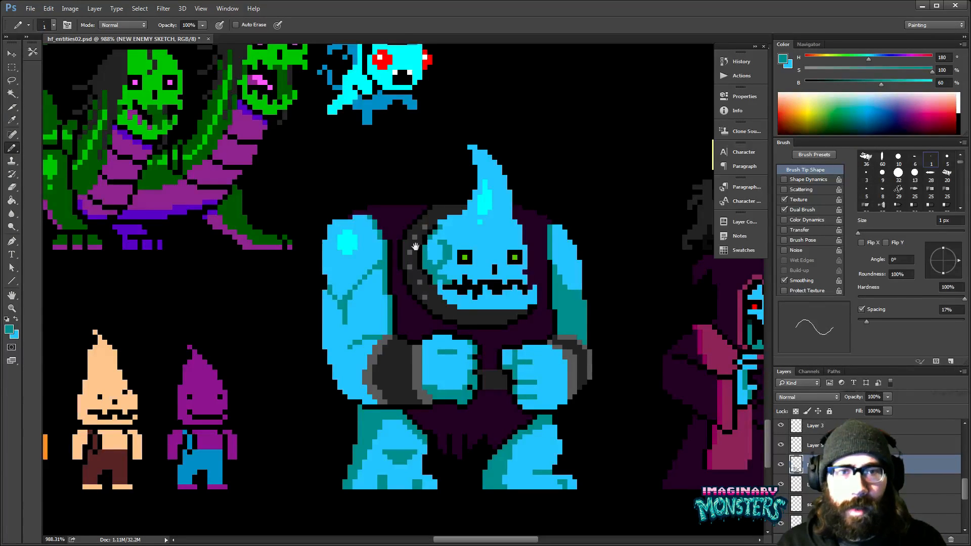
{"action": "mouse_move", "coordinate": [394, 315]}
{"action": "left_mouse_down"}
{"action": "mouse_move", "coordinate": [408, 309]}
{"action": "mouse_move", "coordinate": [391, 297]}
{"action": "left_mouse_up"}
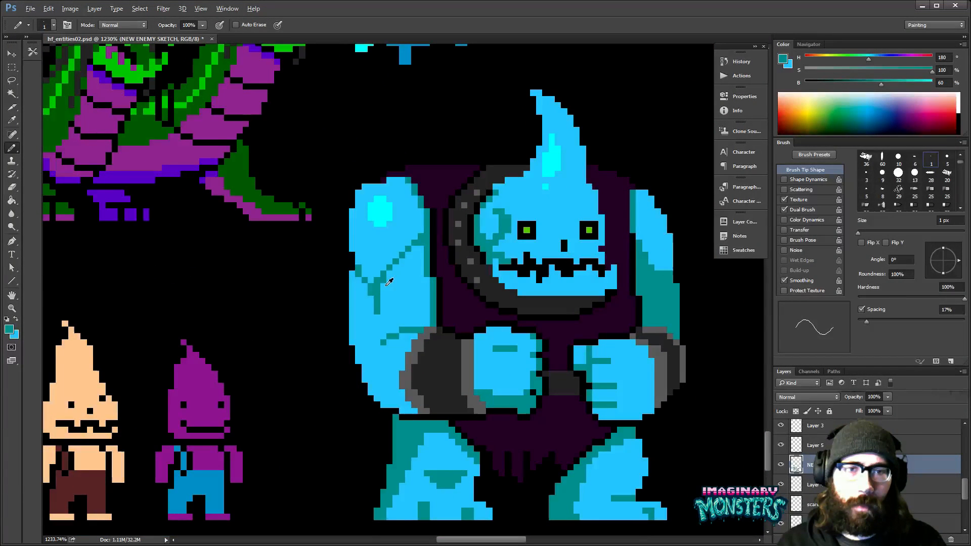
- Refine the fork of the left arm's muscle crease with light blue and teal sampled from the arm
{"action": "left_click", "coordinate": [388, 283], "text": "alt"}
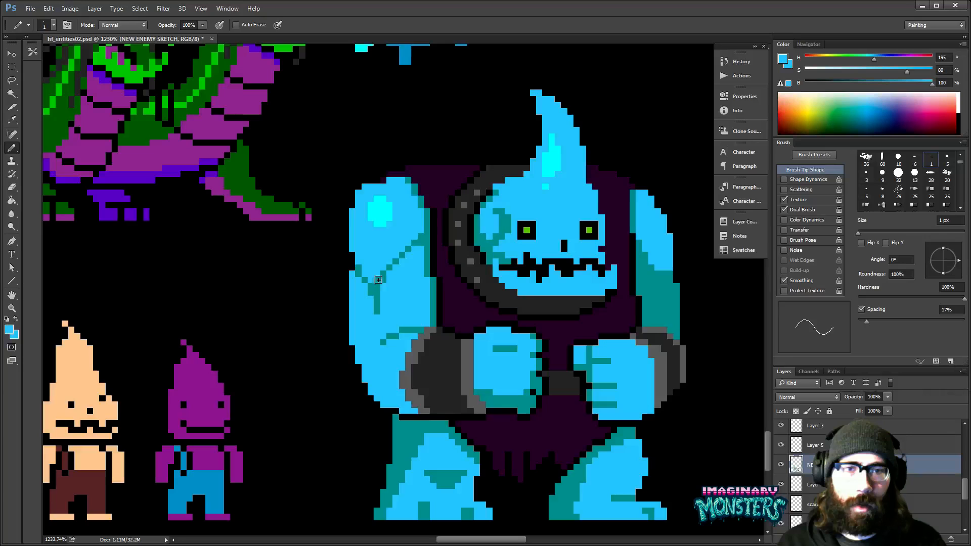
{"action": "left_click", "coordinate": [380, 280], "text": "alt"}
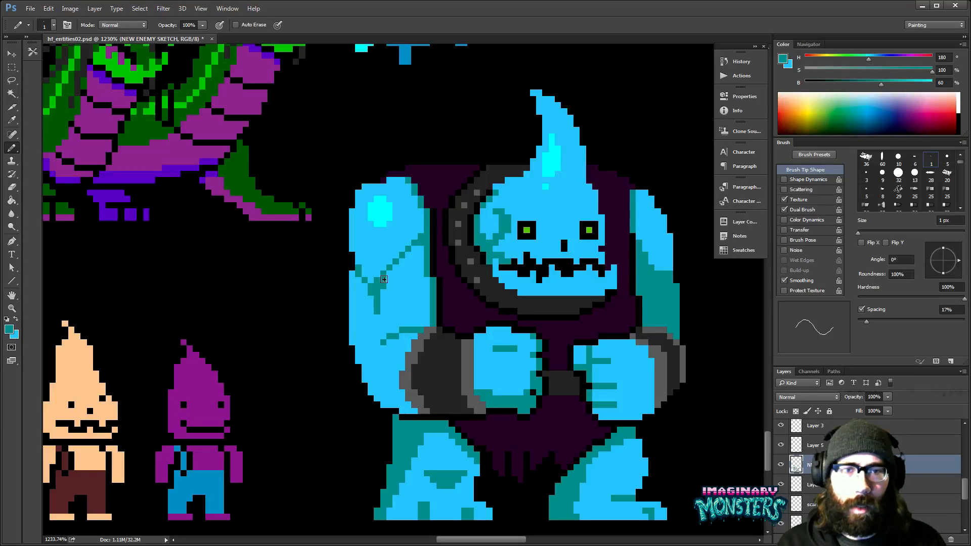
{"action": "left_click_drag", "start_coordinate": [376, 322], "coordinate": [361, 309]}
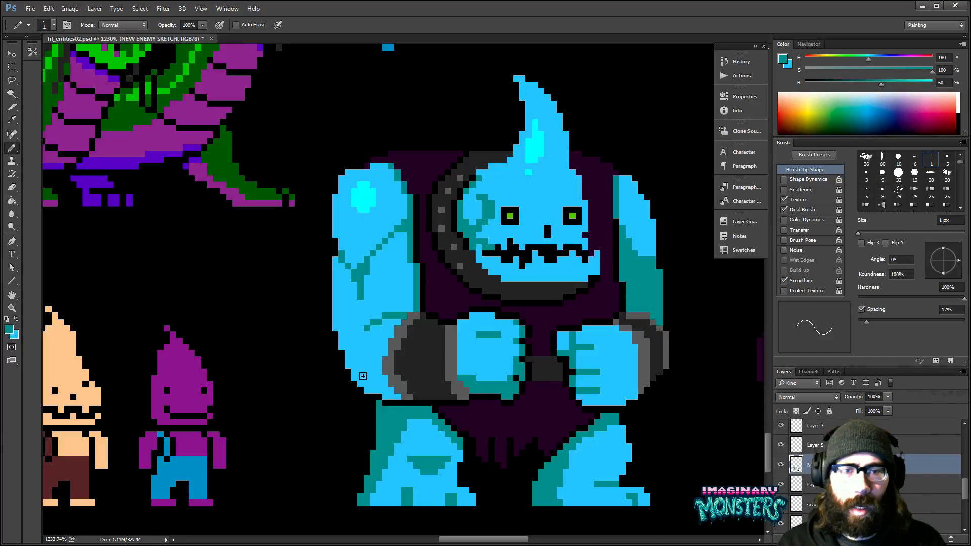
- Shade the underside of the left forearm in teal and extend the curved muscle line beside the cuff
{"action": "mouse_move", "coordinate": [362, 376]}
{"action": "left_mouse_down"}
{"action": "mouse_move", "coordinate": [354, 377]}
{"action": "mouse_move", "coordinate": [393, 394]}
{"action": "left_mouse_up"}
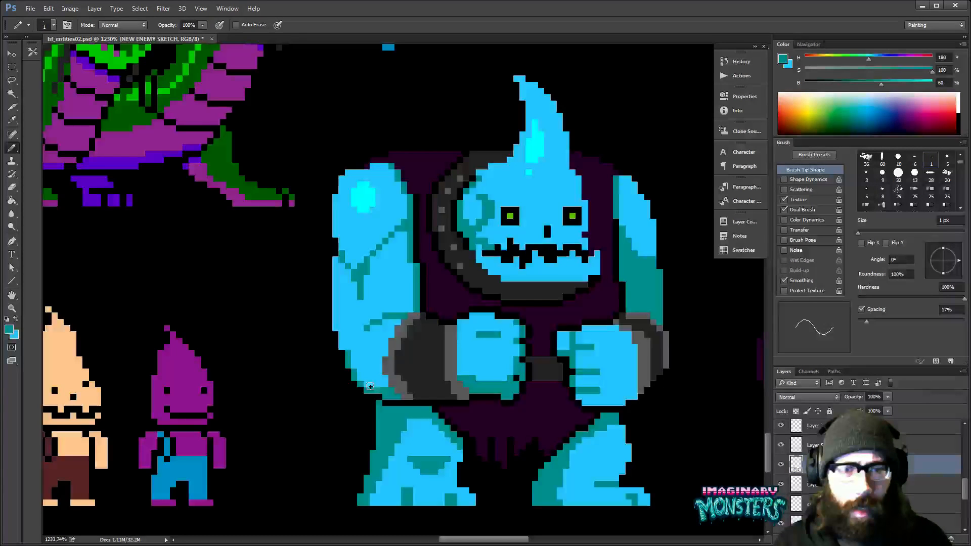
{"action": "left_click_drag", "start_coordinate": [449, 327], "coordinate": [384, 344]}
{"action": "left_click_drag", "start_coordinate": [294, 352], "coordinate": [294, 364]}
{"action": "mouse_move", "coordinate": [471, 364]}
{"action": "left_mouse_down"}
{"action": "mouse_move", "coordinate": [423, 361]}
{"action": "mouse_move", "coordinate": [429, 377]}
{"action": "left_mouse_up"}
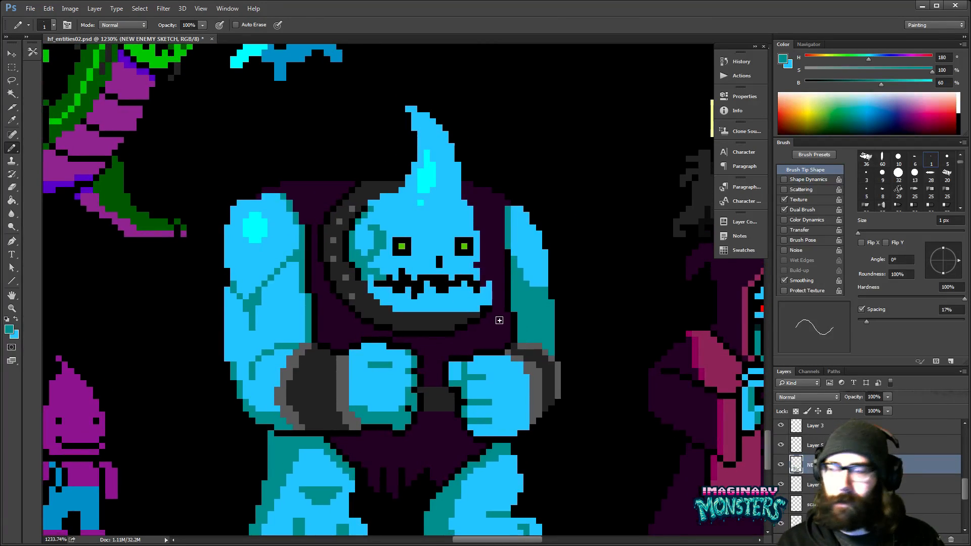
- Touch up the inner edge of the right shoulder and arm with sampled dark purple and teal
{"action": "left_click_drag", "start_coordinate": [529, 350], "coordinate": [568, 306]}
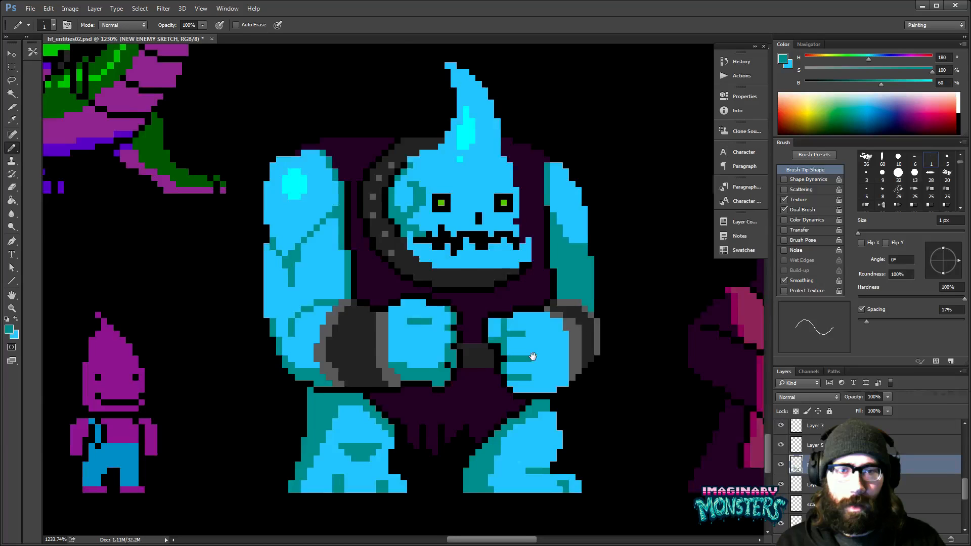
{"action": "left_click_drag", "start_coordinate": [533, 356], "coordinate": [562, 397]}
{"action": "left_click_drag", "start_coordinate": [319, 308], "coordinate": [251, 289]}
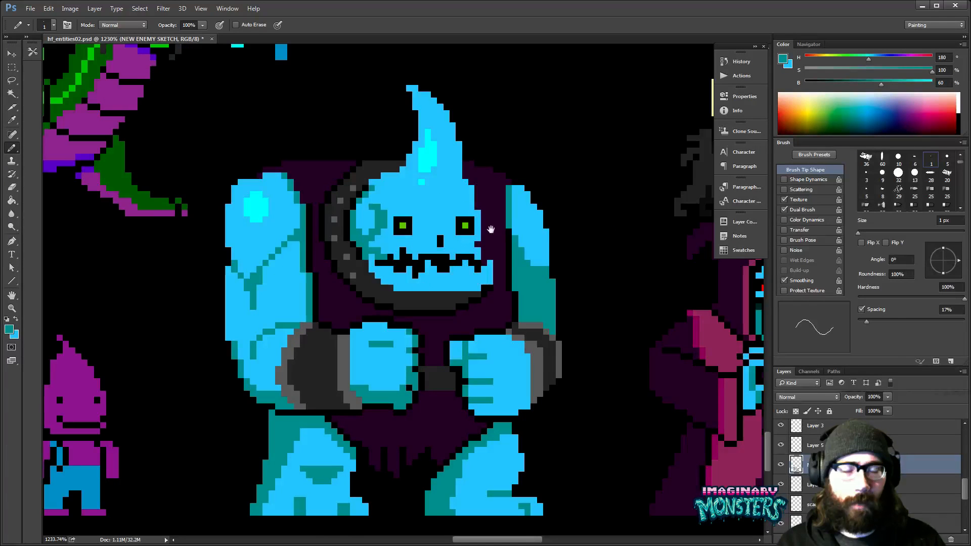
{"action": "scroll", "coordinate": [515, 229], "scroll_direction": "up", "scroll_amount": 2}
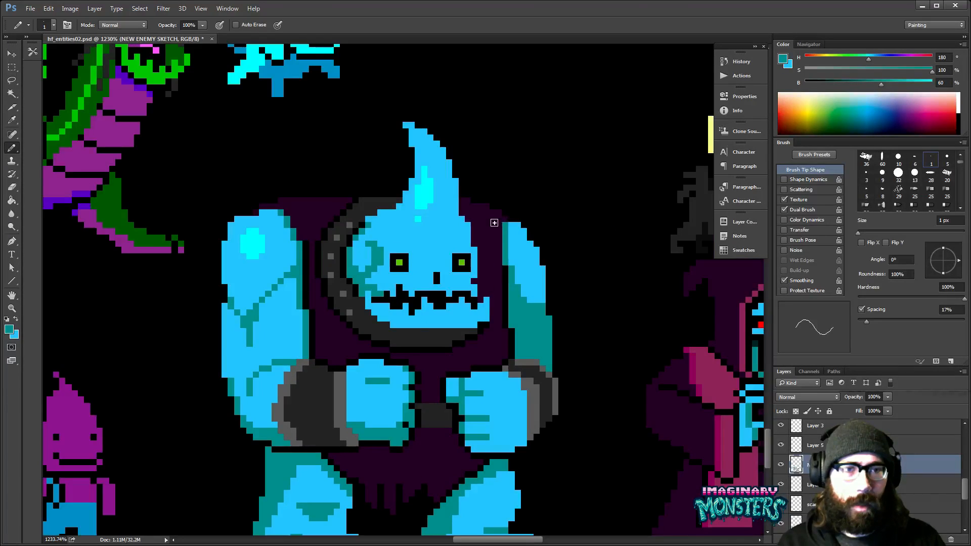
{"action": "left_click", "coordinate": [498, 215], "text": "alt"}
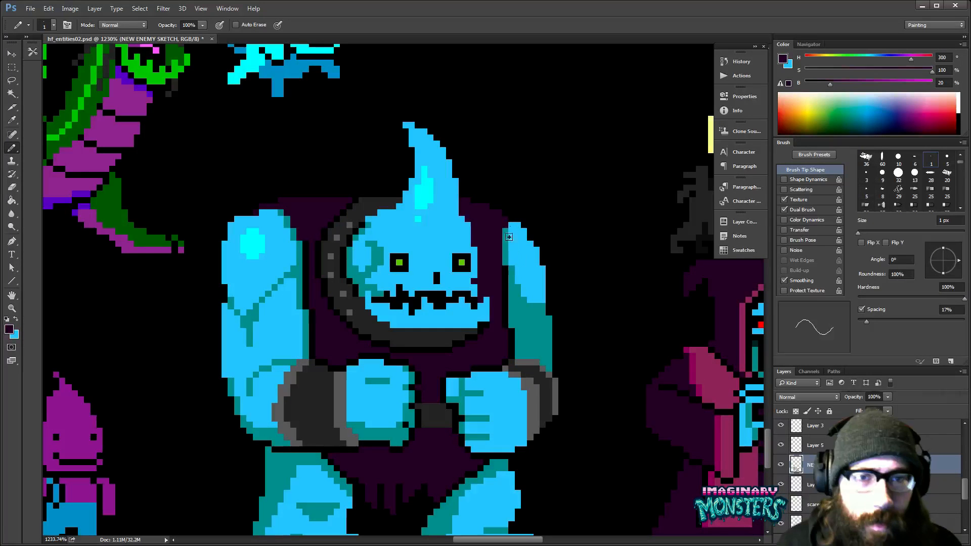
{"action": "left_click", "coordinate": [511, 269], "text": "alt"}
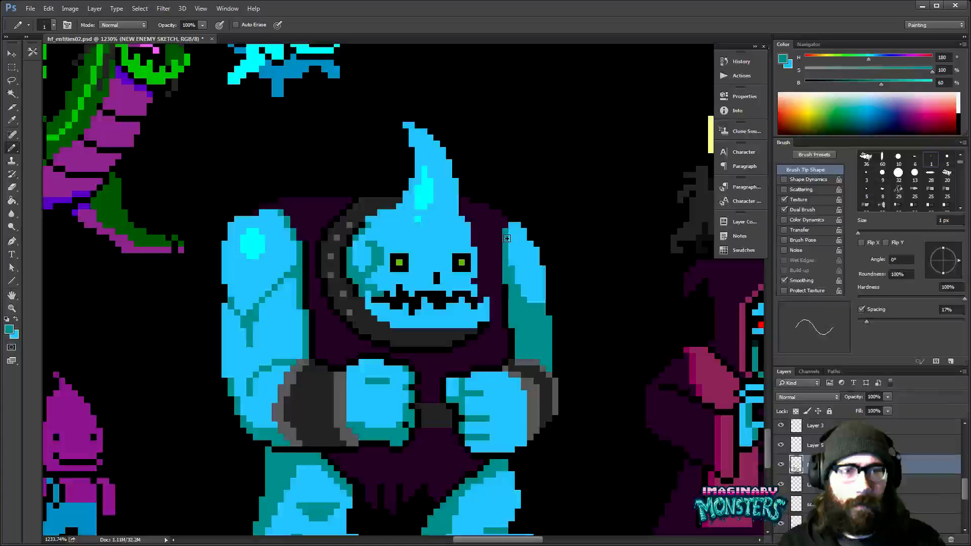
{"action": "left_click_drag", "start_coordinate": [522, 286], "coordinate": [393, 388]}
- Clean up the vest below the collar's right end with the Pencil, using sampled black and dark purple
{"action": "left_click", "coordinate": [393, 326], "text": "alt"}
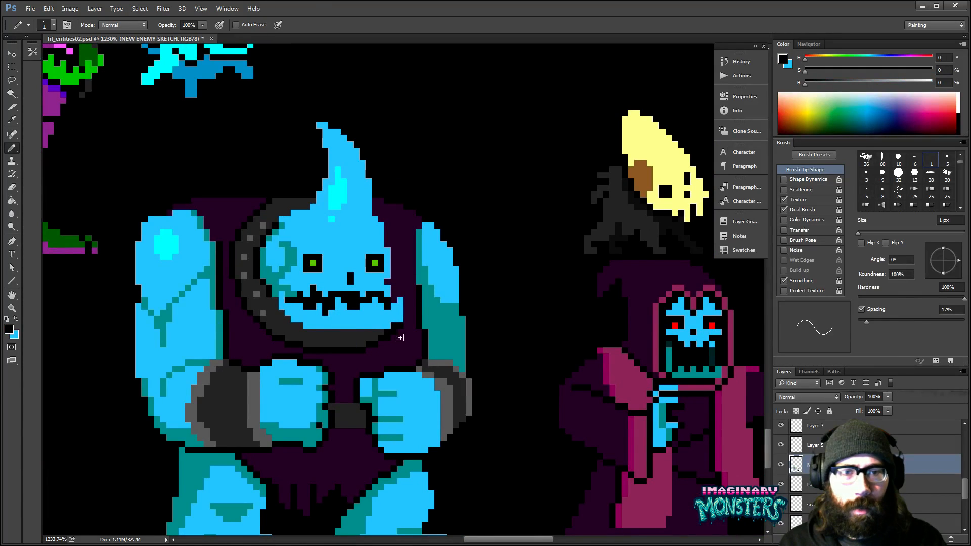
{"action": "left_click", "coordinate": [402, 334], "text": "alt"}
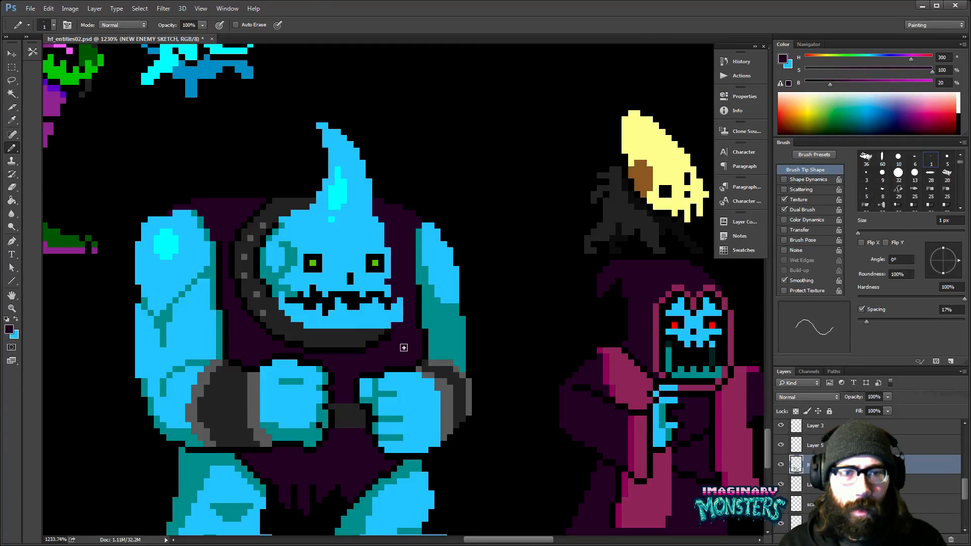
{"action": "left_click_drag", "start_coordinate": [397, 347], "coordinate": [399, 349]}
{"action": "left_click_drag", "start_coordinate": [458, 319], "coordinate": [453, 341]}
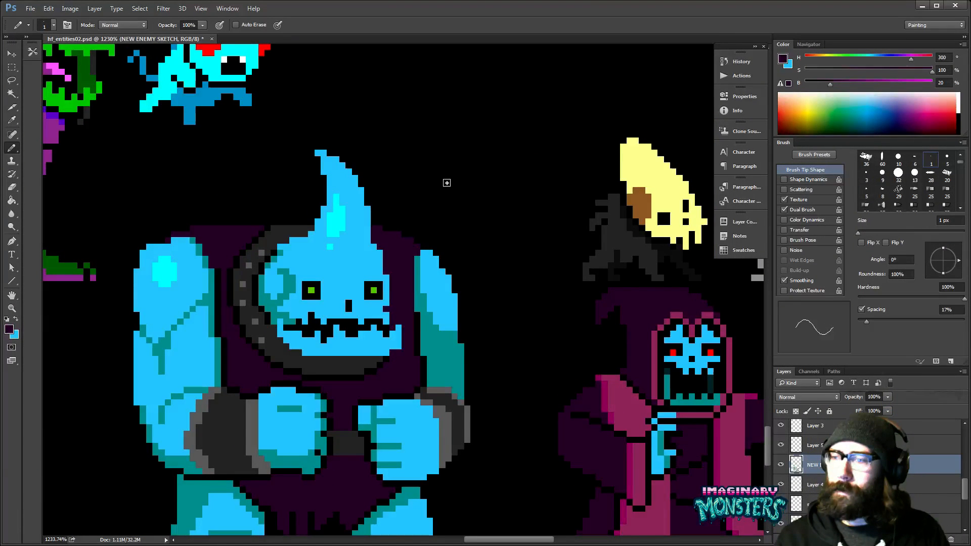
{"action": "left_click_drag", "start_coordinate": [446, 182], "coordinate": [537, 73]}
- Shade the edge of the left fist beside the cuff with the teal sampled from the monster's arm
{"action": "left_click", "coordinate": [259, 245], "text": "alt"}
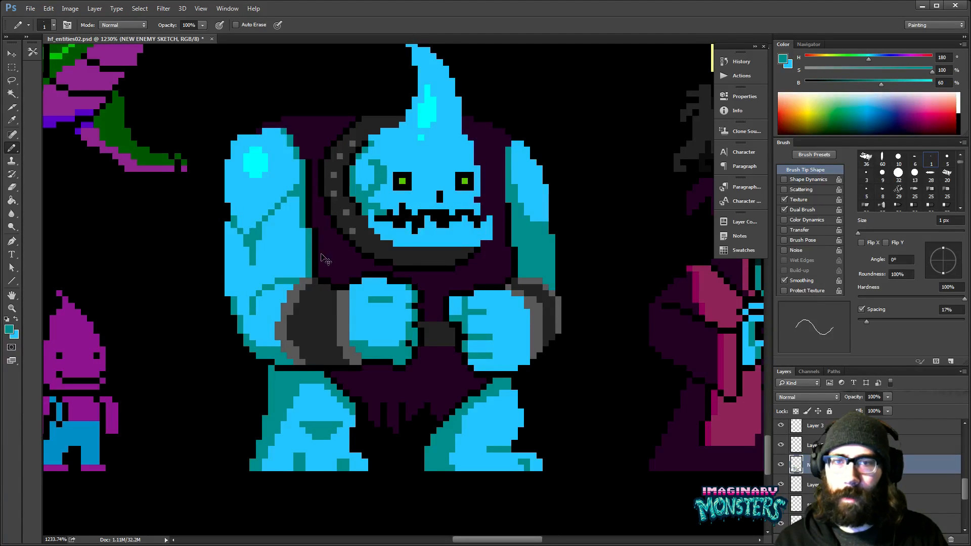
{"action": "left_click_drag", "start_coordinate": [345, 271], "coordinate": [374, 263]}
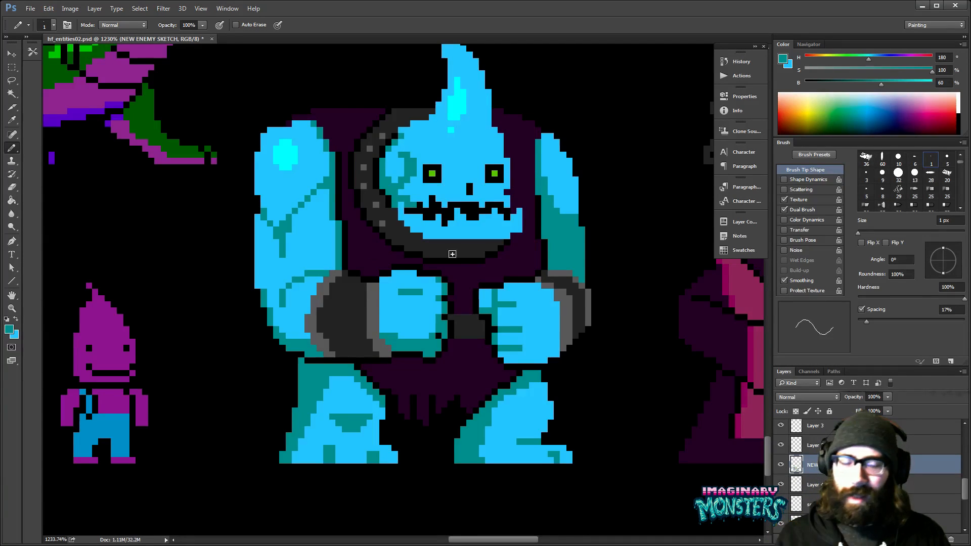
{"action": "left_click_drag", "start_coordinate": [372, 263], "coordinate": [401, 295]}
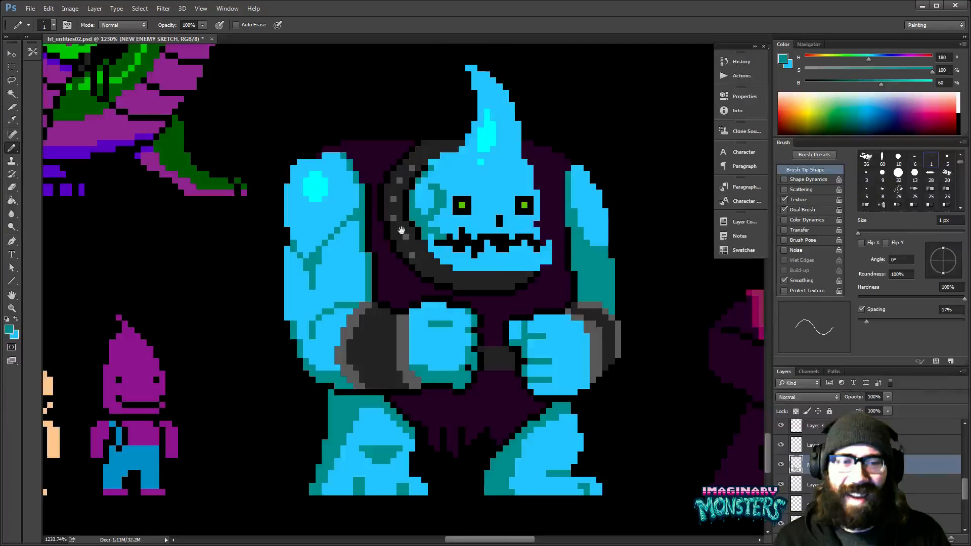
{"action": "left_click_drag", "start_coordinate": [401, 231], "coordinate": [373, 217]}
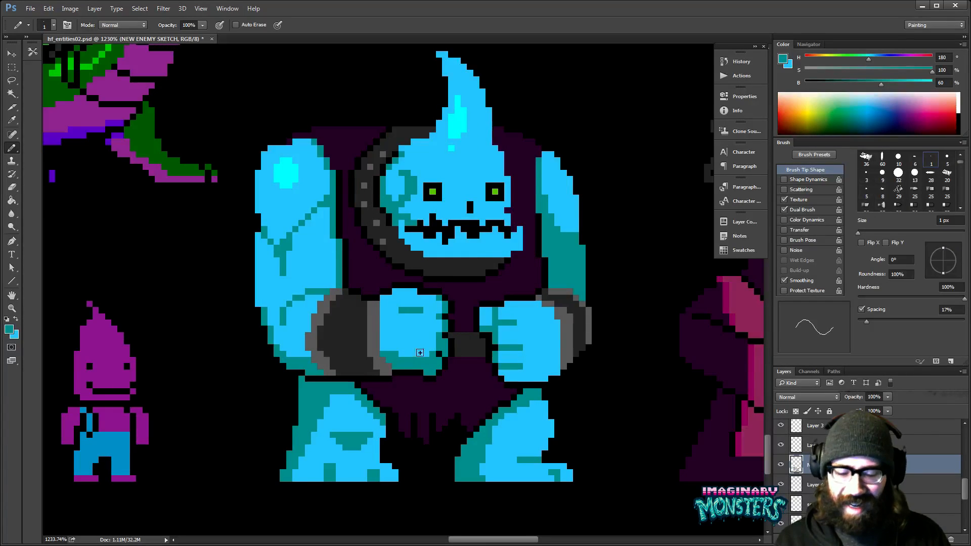
{"action": "left_click", "coordinate": [392, 350], "text": "alt"}
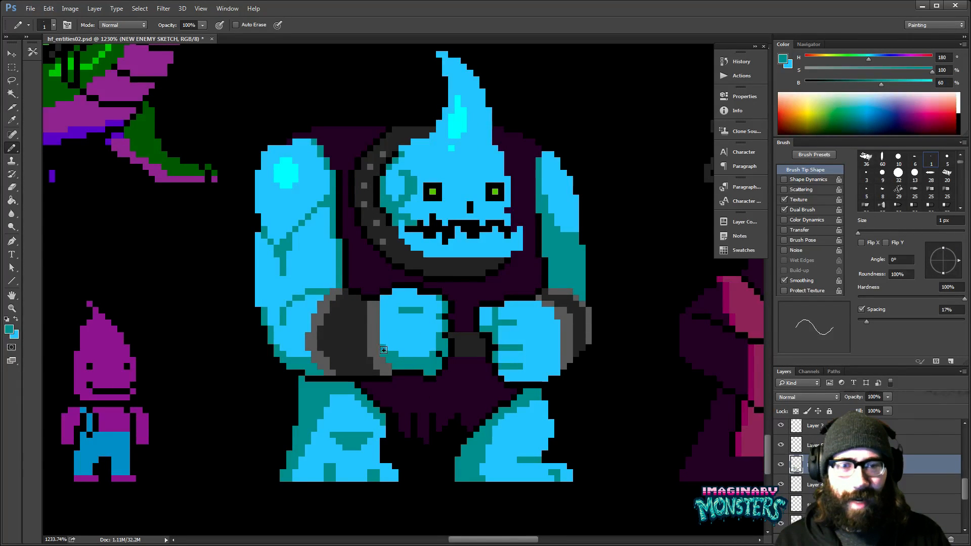
{"action": "left_click_drag", "start_coordinate": [384, 350], "coordinate": [383, 304]}
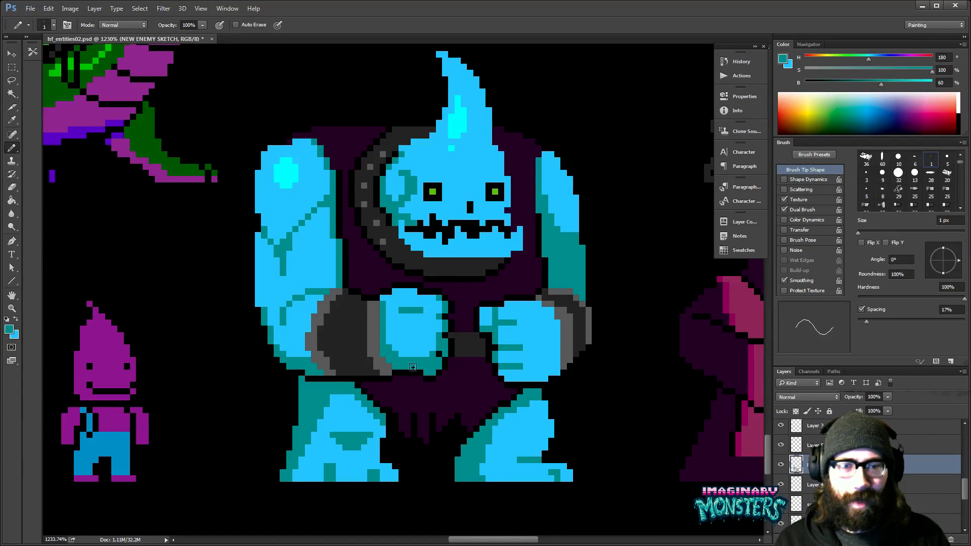
{"action": "left_click_drag", "start_coordinate": [441, 352], "coordinate": [431, 352]}
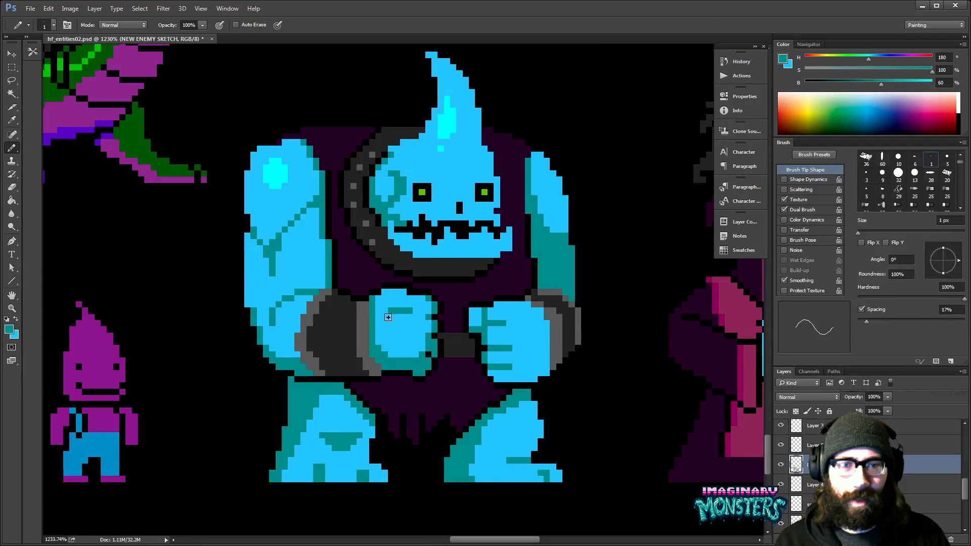
- Draw short teal finger creases on the cuff side of the left fist with the Pencil
{"action": "key", "text": "z"}
{"action": "left_click_drag", "start_coordinate": [409, 325], "coordinate": [380, 325]}
{"action": "left_click_drag", "start_coordinate": [481, 350], "coordinate": [514, 312]}
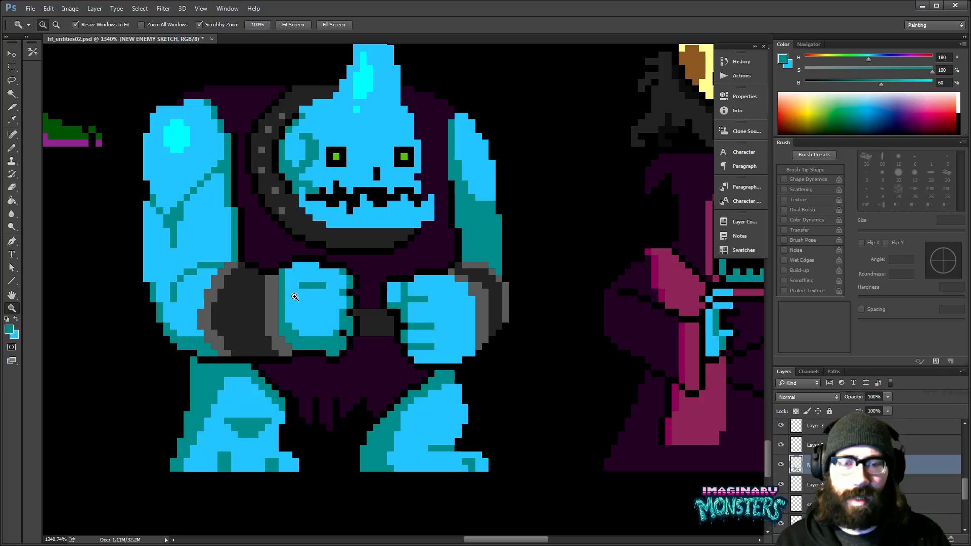
{"action": "key", "text": "b"}
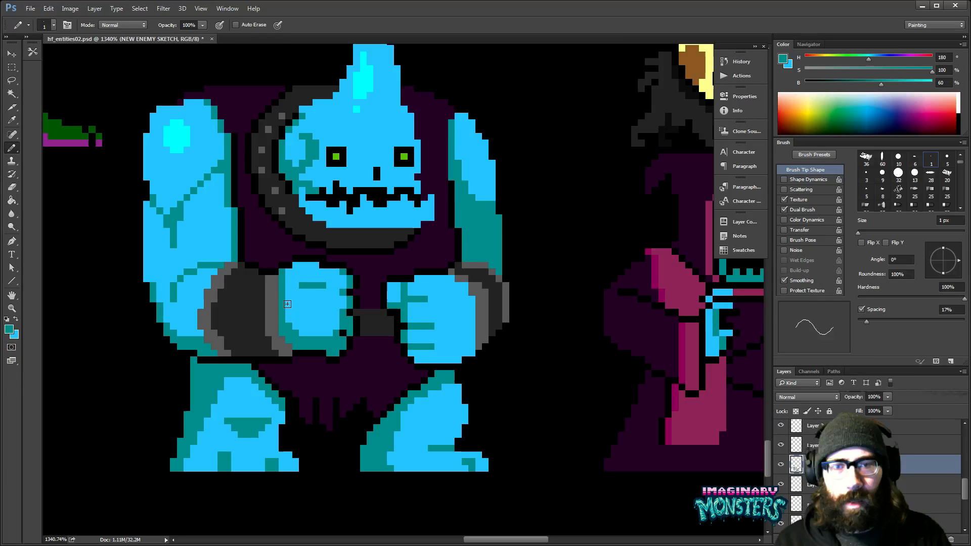
{"action": "left_click", "coordinate": [294, 280]}
{"action": "left_click", "coordinate": [305, 292], "text": "alt"}
{"action": "left_click_drag", "start_coordinate": [303, 285], "coordinate": [324, 286]}
{"action": "left_click_drag", "start_coordinate": [308, 308], "coordinate": [729, 303]}
{"action": "left_click", "coordinate": [303, 313], "text": "alt"}
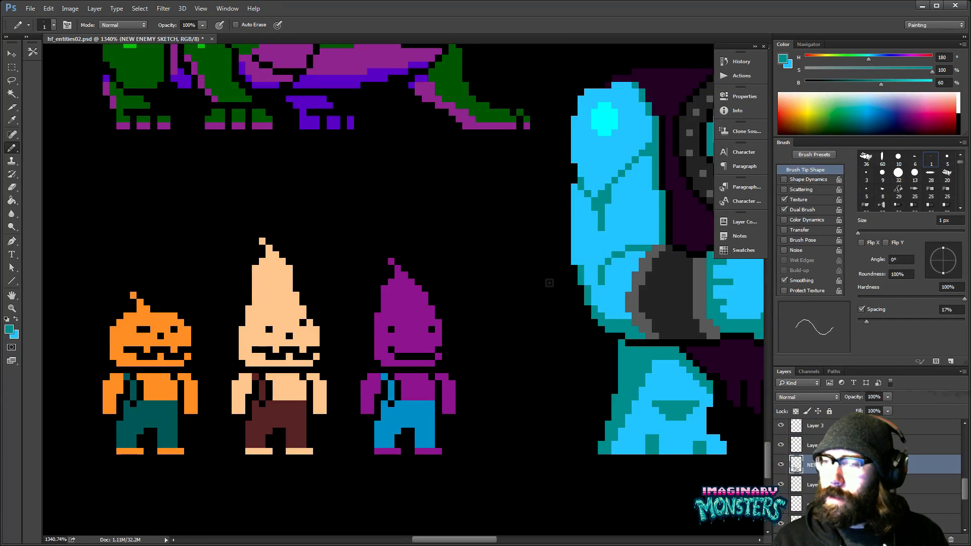
- Paint over the finger creases on the left fist's cuff side with sampled light blue, keeping the teal edge
{"action": "left_click_drag", "start_coordinate": [580, 355], "coordinate": [271, 358]}
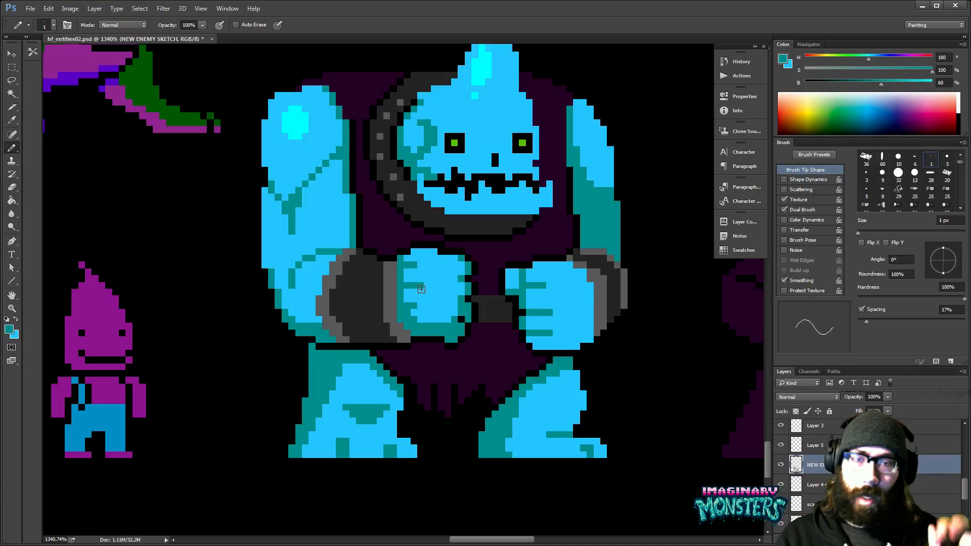
{"action": "left_click_drag", "start_coordinate": [421, 289], "coordinate": [478, 308]}
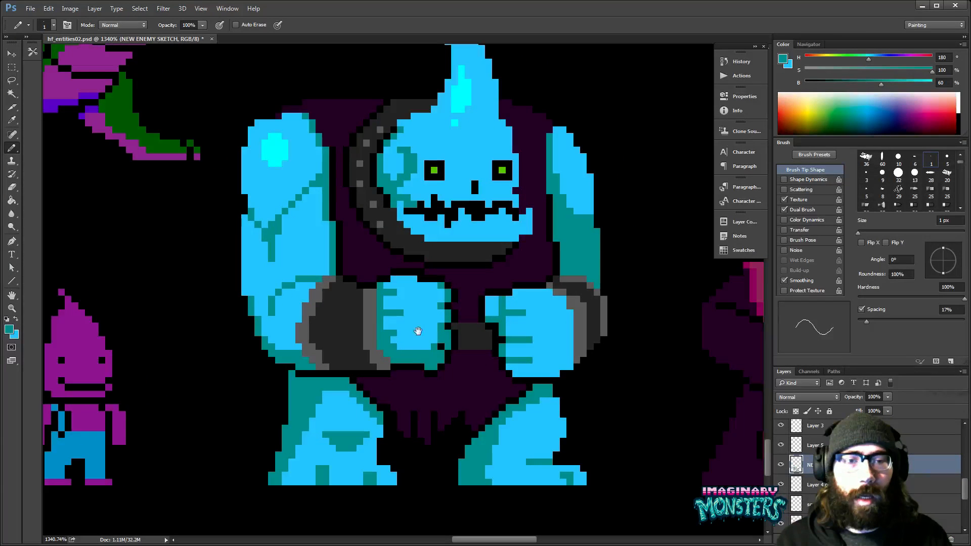
{"action": "left_click", "coordinate": [396, 306], "text": "alt"}
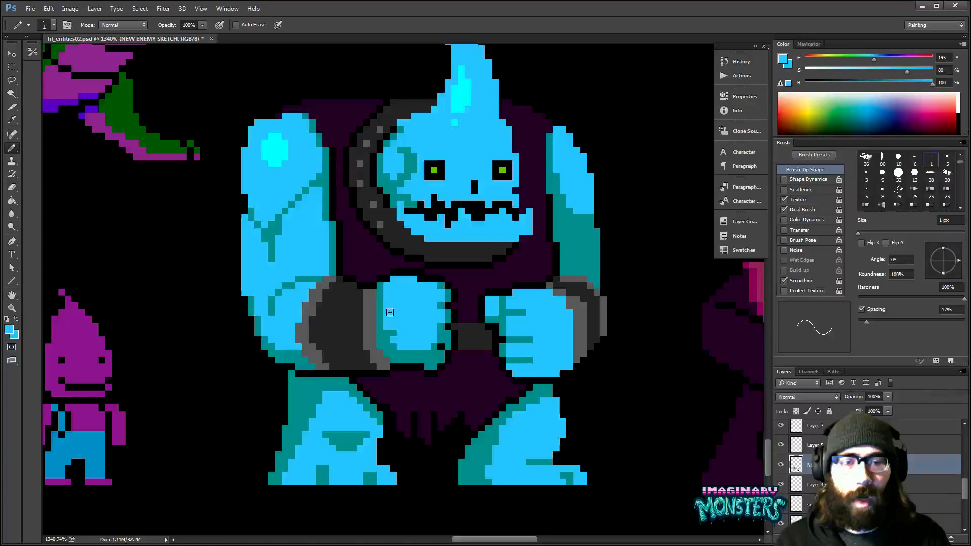
{"action": "left_click_drag", "start_coordinate": [393, 332], "coordinate": [370, 320]}
{"action": "left_click_drag", "start_coordinate": [420, 380], "coordinate": [422, 376]}
{"action": "left_click_drag", "start_coordinate": [524, 364], "coordinate": [507, 394]}
{"action": "left_click_drag", "start_coordinate": [545, 353], "coordinate": [485, 373]}
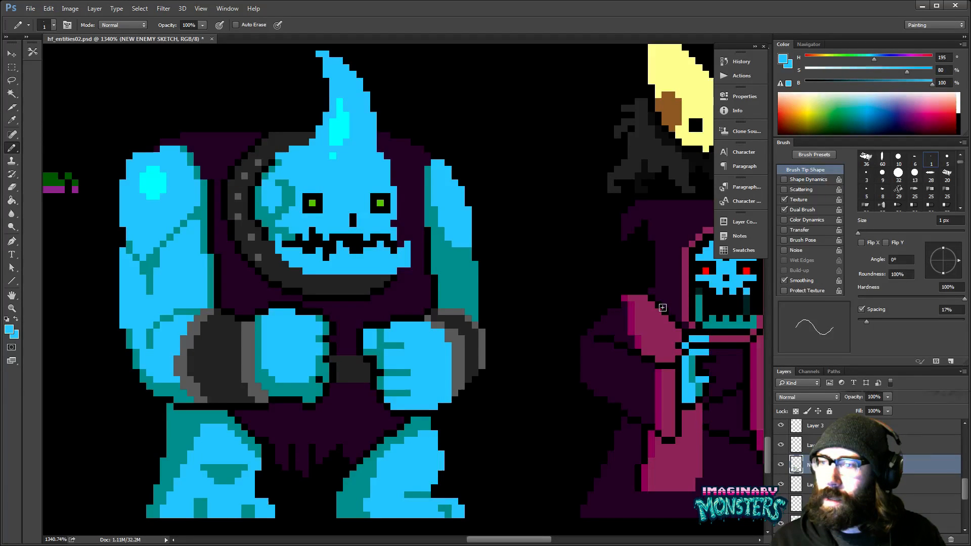
{"action": "left_click_drag", "start_coordinate": [417, 286], "coordinate": [469, 284]}
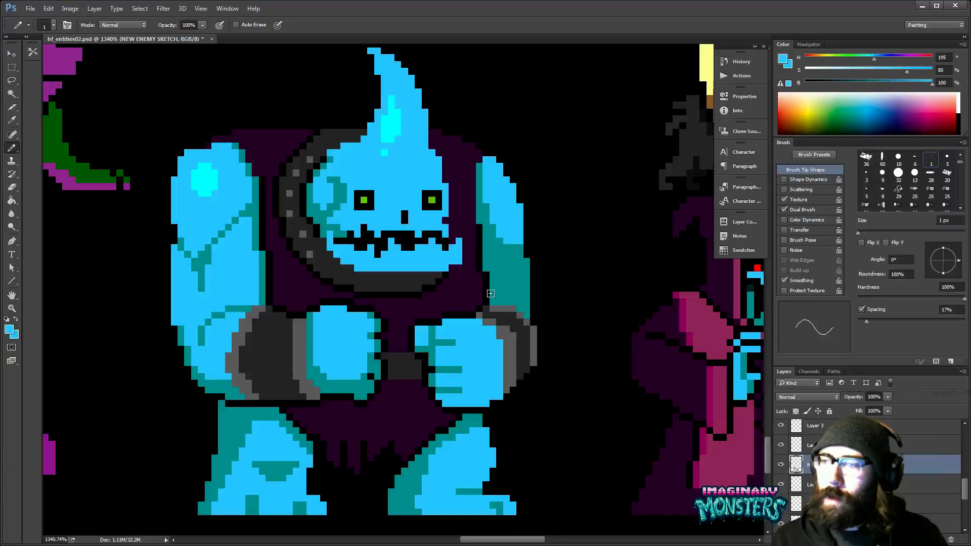
{"action": "left_click_drag", "start_coordinate": [314, 299], "coordinate": [417, 315]}
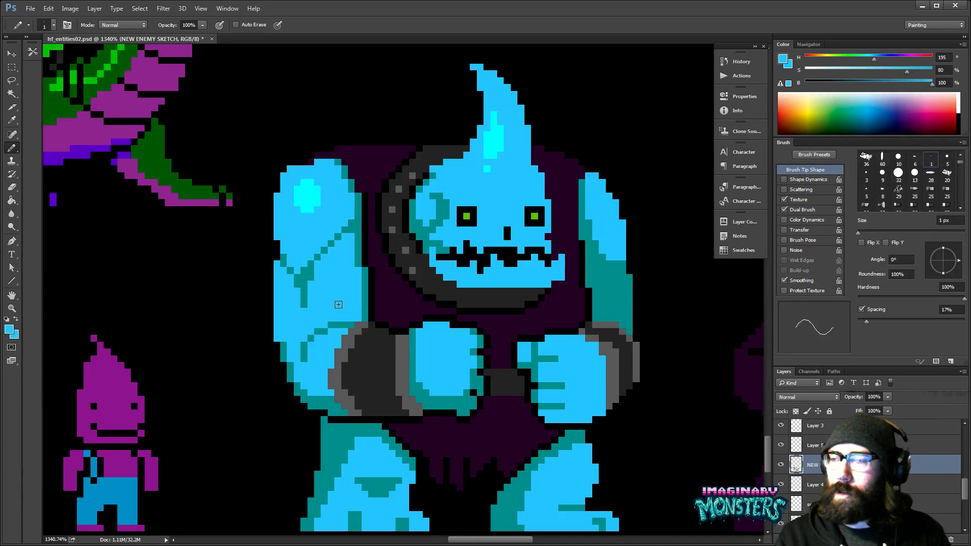
{"action": "mouse_move", "coordinate": [415, 314]}
{"action": "left_mouse_down"}
{"action": "mouse_move", "coordinate": [449, 303]}
{"action": "mouse_move", "coordinate": [392, 303]}
{"action": "left_mouse_up"}
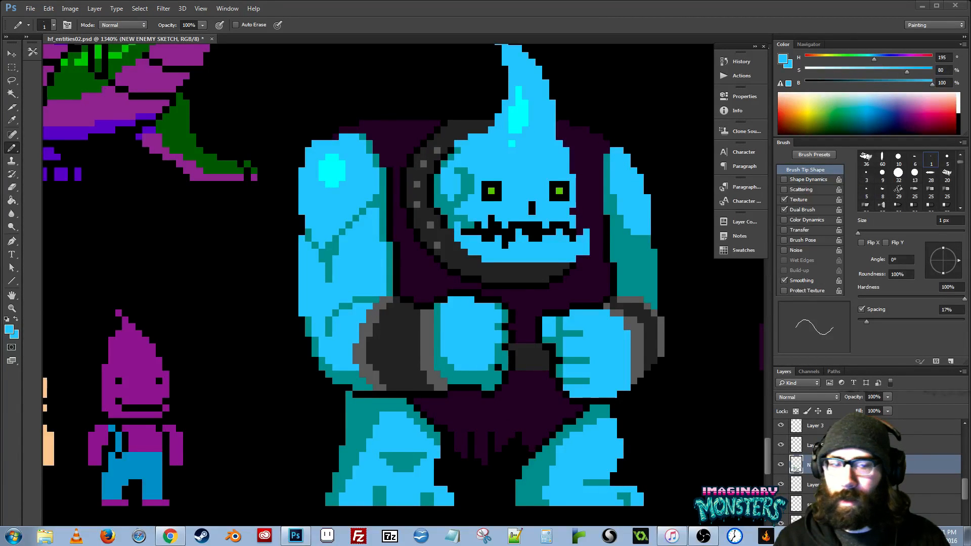
{"action": "left_click", "coordinate": [939, 529]}
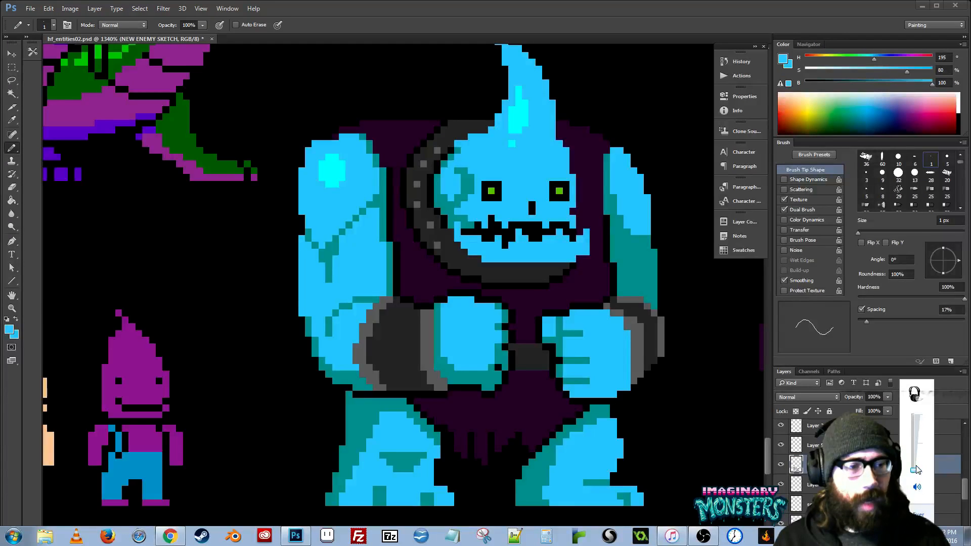
{"action": "left_click", "coordinate": [582, 470]}
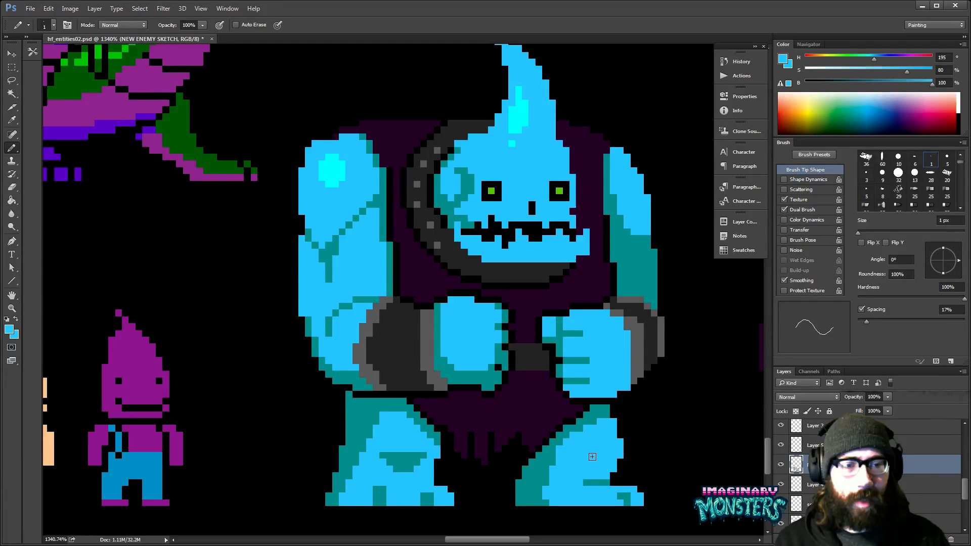
- Touch up the outline between the left fist and the belt with sampled black
{"action": "left_click_drag", "start_coordinate": [442, 362], "coordinate": [374, 327]}
{"action": "left_click_drag", "start_coordinate": [489, 331], "coordinate": [436, 324]}
{"action": "mouse_move", "coordinate": [440, 362]}
{"action": "left_mouse_down"}
{"action": "mouse_move", "coordinate": [400, 366]}
{"action": "mouse_move", "coordinate": [427, 377]}
{"action": "left_mouse_up"}
{"action": "left_click", "coordinate": [399, 367], "text": "alt"}
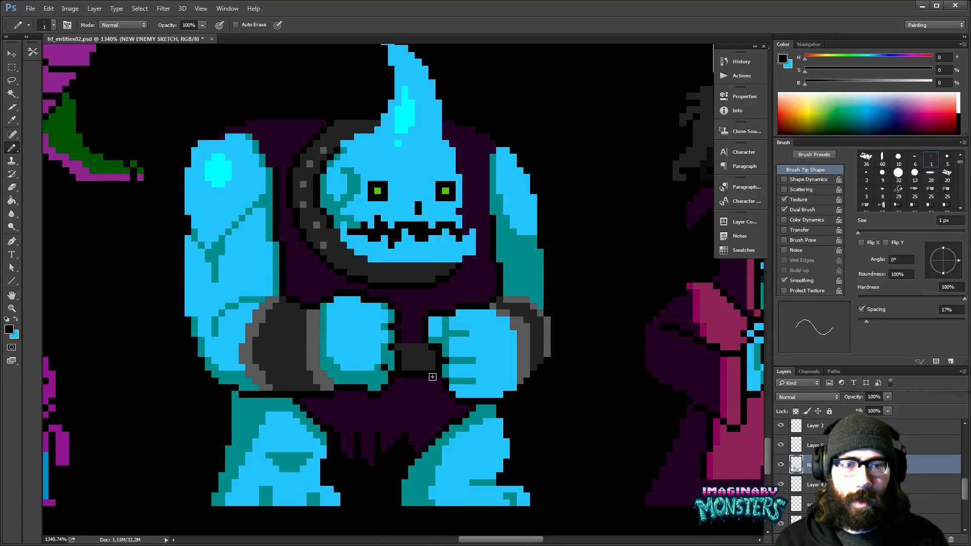
{"action": "left_click_drag", "start_coordinate": [475, 311], "coordinate": [455, 337]}
- Examine the light blue monster at reduced size alongside the neighbouring sprites, and return to a close-up for pencil work
{"action": "key", "text": "z"}
{"action": "left_click", "coordinate": [471, 353], "text": "alt"}
{"action": "left_click", "coordinate": [472, 352], "text": "alt"}
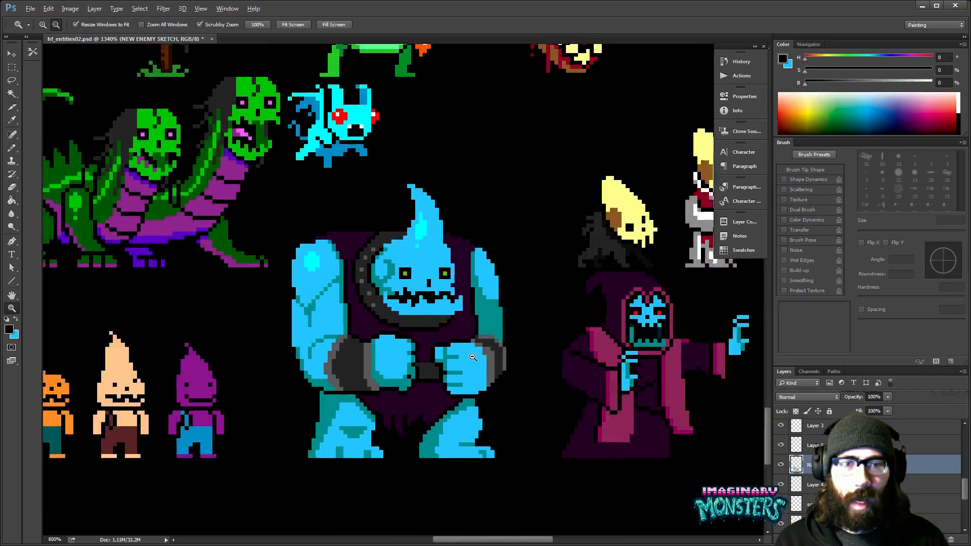
{"action": "left_click", "coordinate": [471, 359], "text": "alt"}
{"action": "left_click", "coordinate": [471, 360], "text": "alt"}
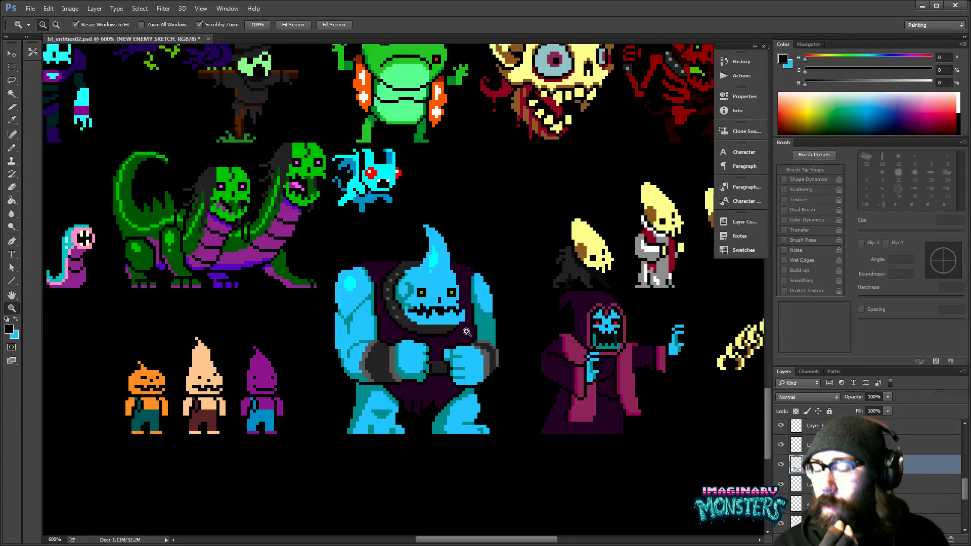
{"action": "left_click_drag", "start_coordinate": [467, 352], "coordinate": [437, 326]}
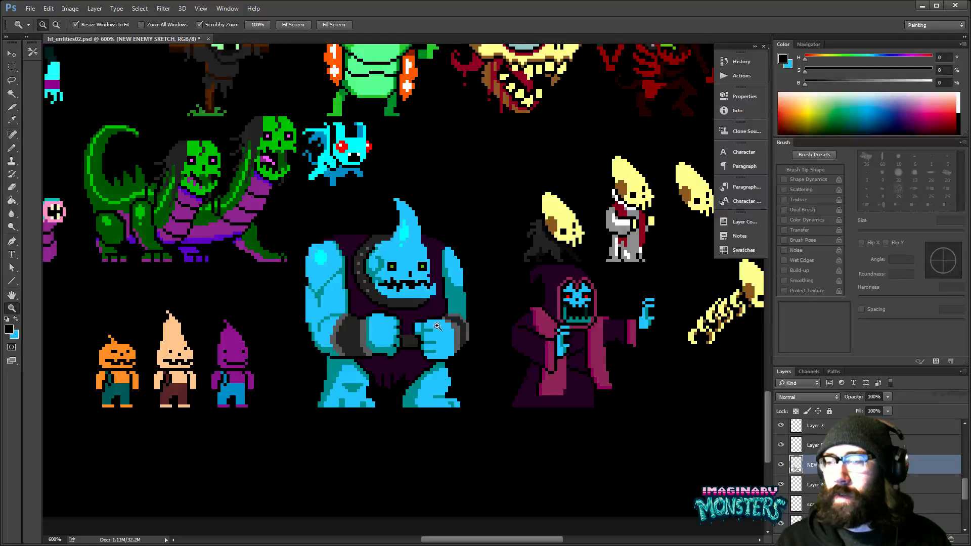
{"action": "key", "text": "ctrl+plus"}
{"action": "key", "text": "ctrl+plus"}
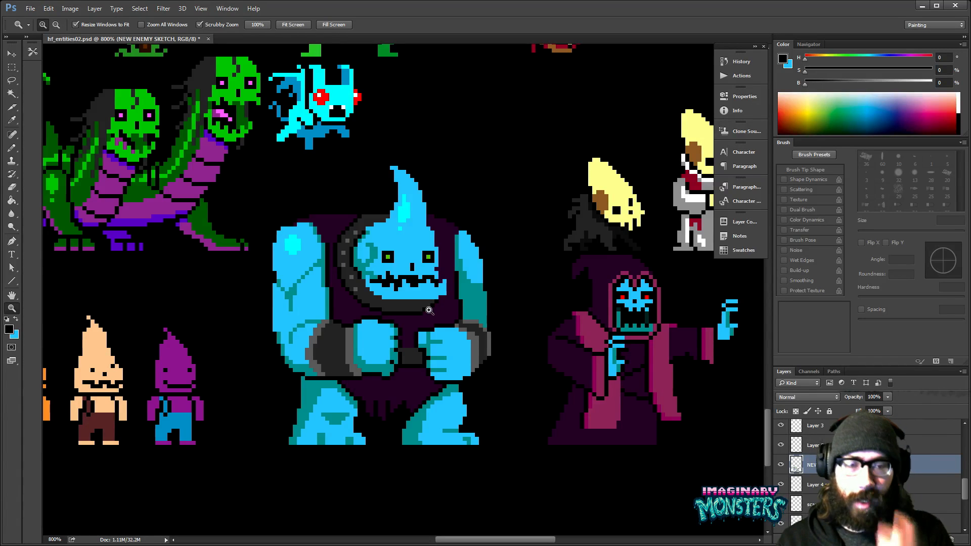
{"action": "left_click", "coordinate": [493, 291]}
{"action": "mouse_move", "coordinate": [489, 288]}
{"action": "left_mouse_down"}
{"action": "mouse_move", "coordinate": [495, 279]}
{"action": "mouse_move", "coordinate": [493, 297]}
{"action": "left_mouse_up"}
{"action": "key", "text": "b"}
{"action": "left_click_drag", "start_coordinate": [512, 338], "coordinate": [522, 334]}
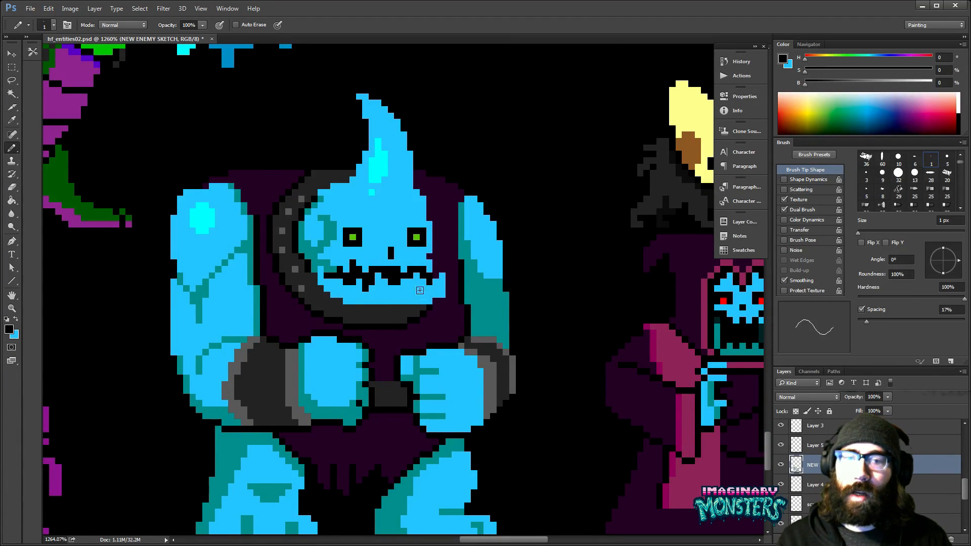
- Clean up the underside and lower corner of the left fist with sampled teal and black
{"action": "left_click_drag", "start_coordinate": [420, 371], "coordinate": [503, 309]}
{"action": "left_click", "coordinate": [434, 353], "text": "alt"}
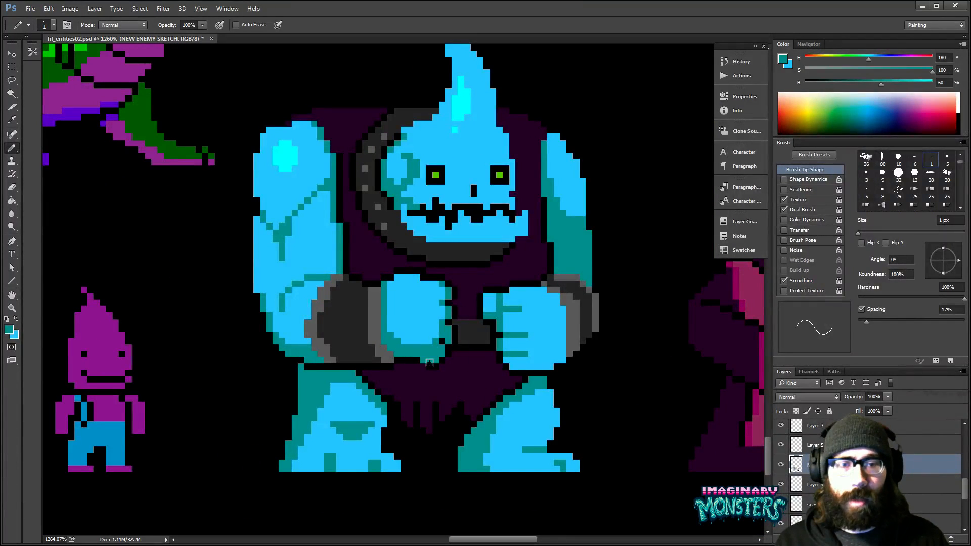
{"action": "left_click", "coordinate": [433, 363], "text": "alt"}
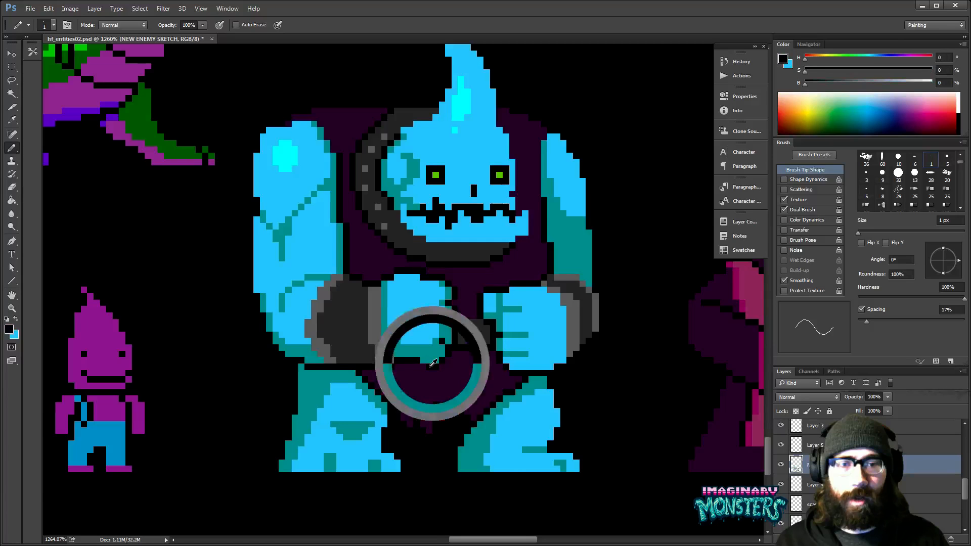
{"action": "left_click_drag", "start_coordinate": [445, 334], "coordinate": [433, 364]}
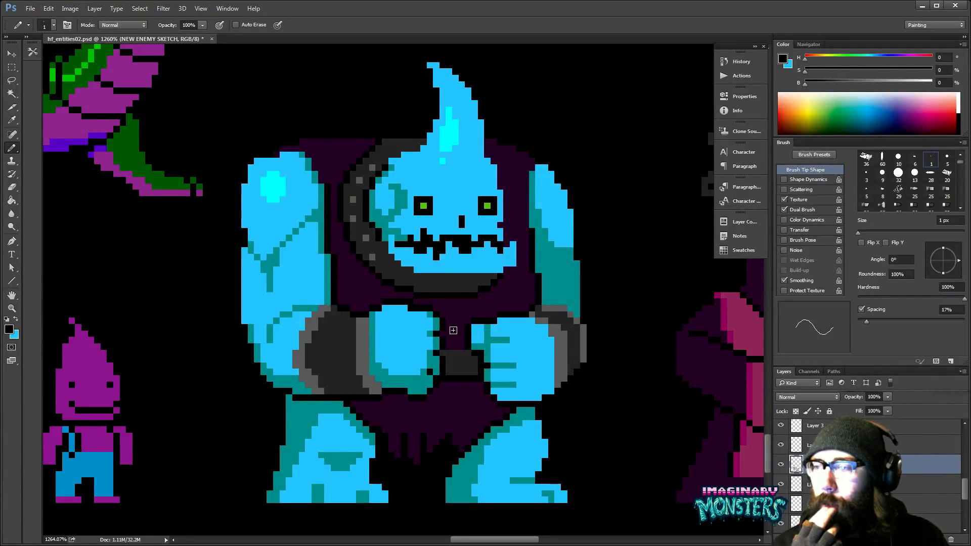
{"action": "left_click_drag", "start_coordinate": [454, 330], "coordinate": [472, 348]}
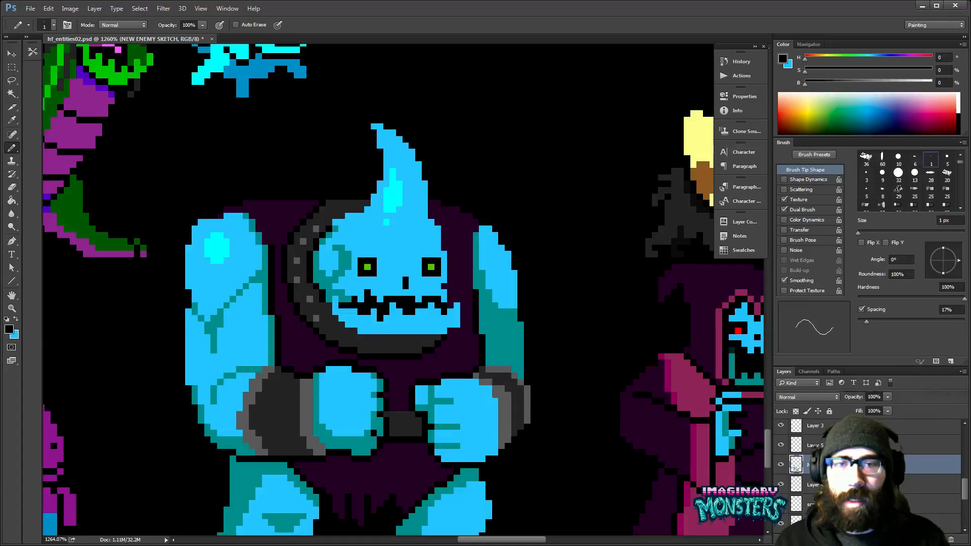
- Add another gray stud at the upper end of the collar, using the gray sampled from an existing stud
{"action": "left_click", "coordinate": [317, 229], "text": "alt"}
{"action": "left_click", "coordinate": [329, 216]}
{"action": "left_click_drag", "start_coordinate": [391, 220], "coordinate": [425, 224]}
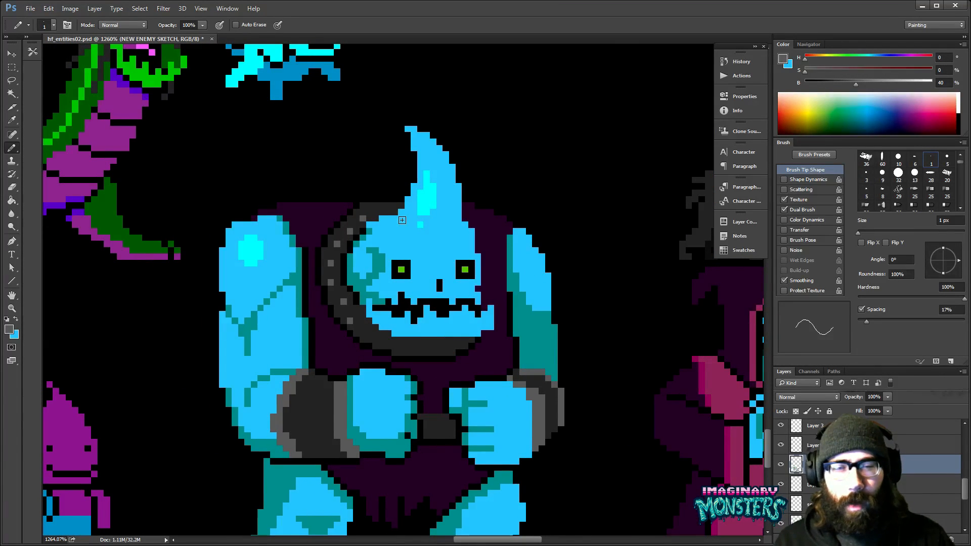
{"action": "left_click", "coordinate": [363, 308], "text": "alt"}
{"action": "left_click_drag", "start_coordinate": [423, 333], "coordinate": [380, 319]}
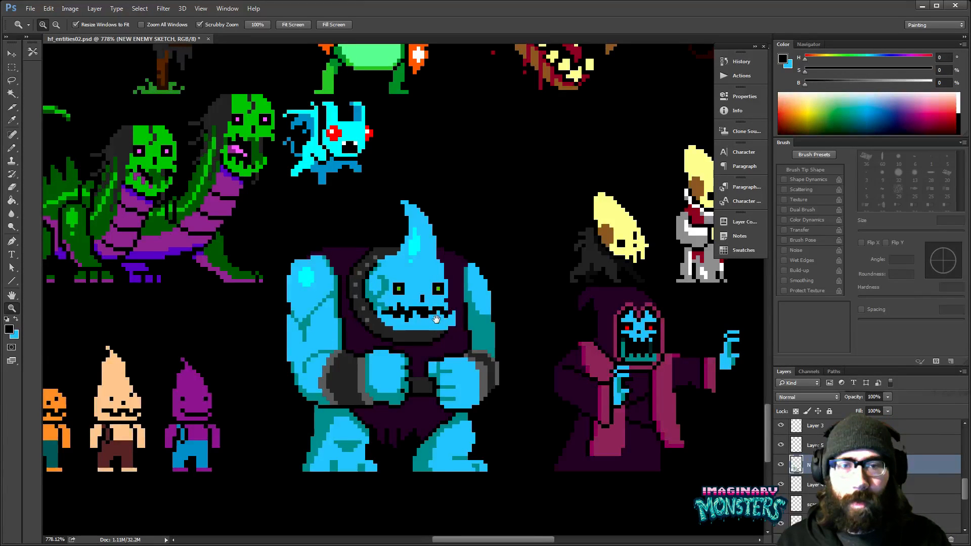
{"action": "left_click_drag", "start_coordinate": [436, 319], "coordinate": [433, 318]}
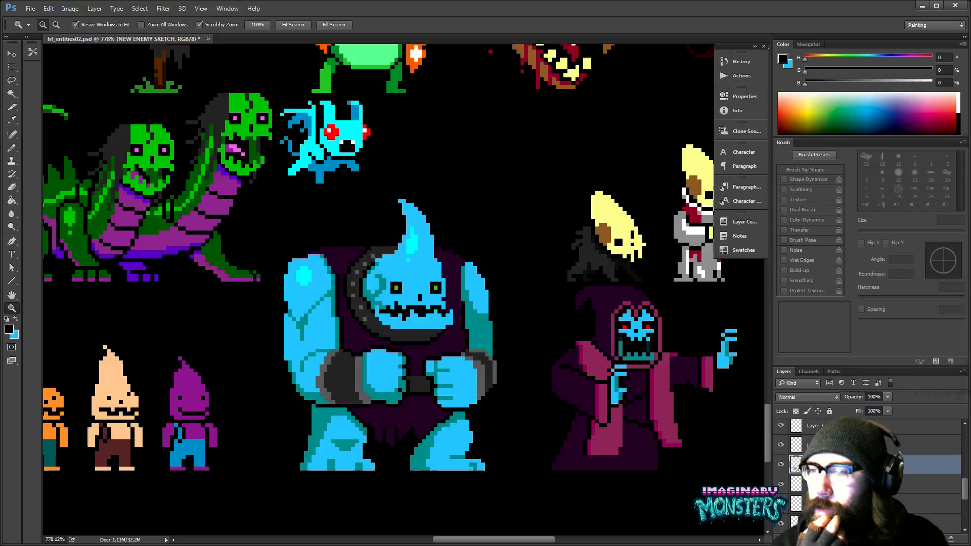
{"action": "key", "text": "alt+Tab"}
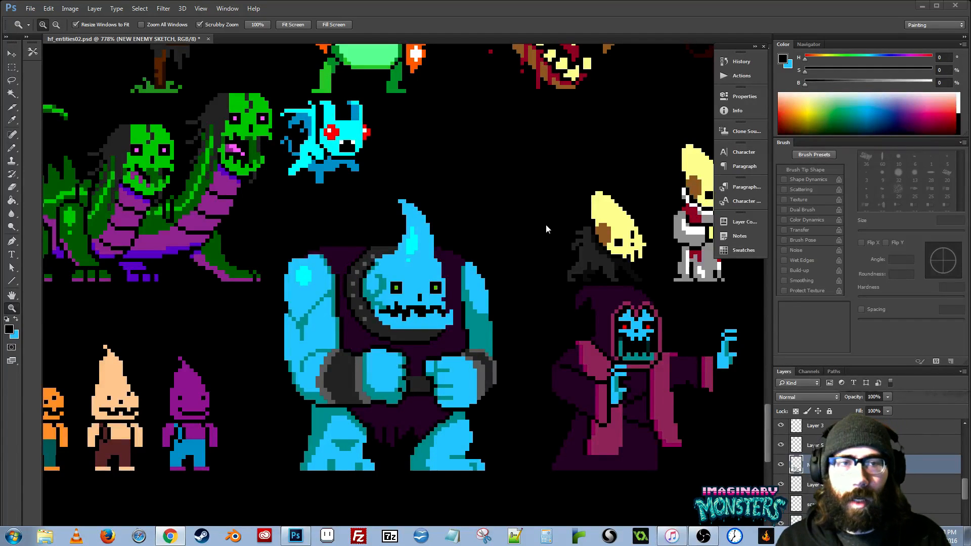
- Touch up the fork of the left arm's muscle crease with the Pencil in sampled teal
{"action": "left_click_drag", "start_coordinate": [498, 303], "coordinate": [563, 232]}
{"action": "left_click_drag", "start_coordinate": [522, 263], "coordinate": [489, 257]}
{"action": "left_click_drag", "start_coordinate": [368, 300], "coordinate": [400, 300]}
{"action": "key", "text": "b"}
{"action": "left_click", "coordinate": [316, 242], "text": "alt"}
{"action": "left_click_drag", "start_coordinate": [305, 242], "coordinate": [299, 235]}
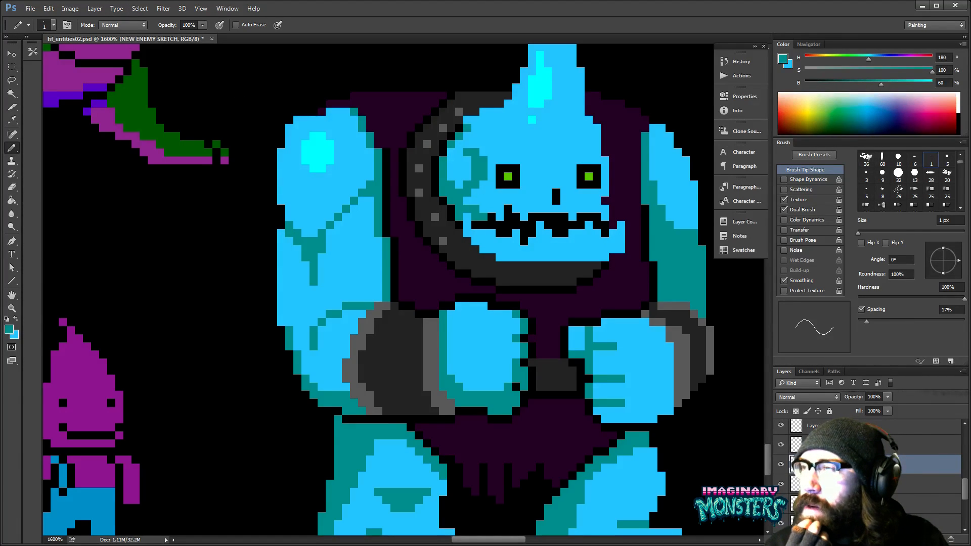
{"action": "key", "text": "alt+Tab"}
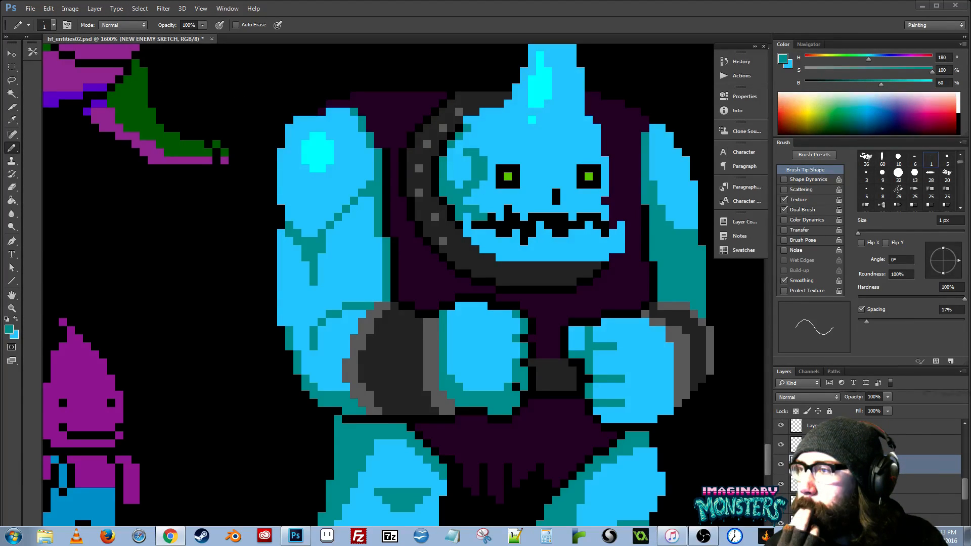
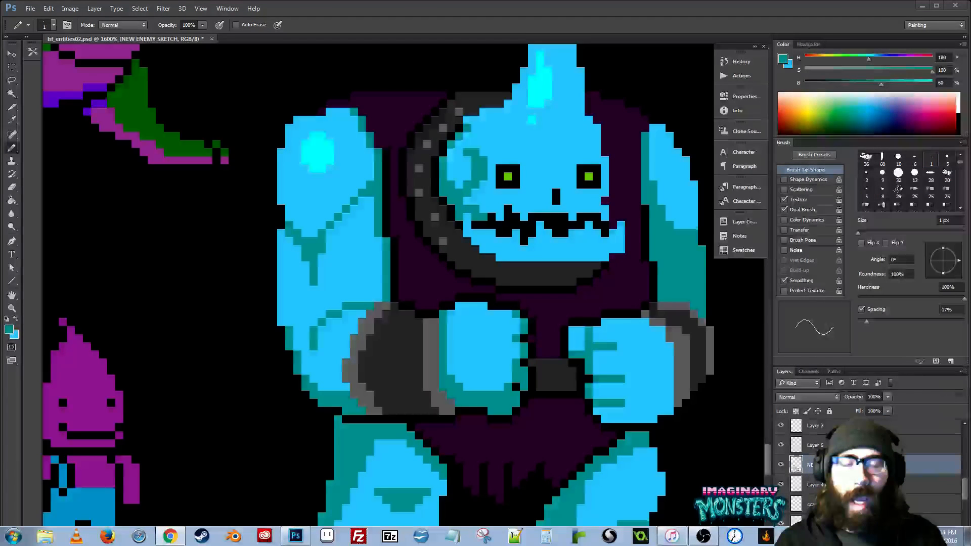
- Examine the light blue monster's arms, fists and head up close and at reduced size beside the neighbouring sprites
{"action": "left_click", "coordinate": [256, 275]}
{"action": "left_click_drag", "start_coordinate": [510, 287], "coordinate": [366, 289]}
{"action": "left_click_drag", "start_coordinate": [457, 293], "coordinate": [449, 280]}
{"action": "mouse_move", "coordinate": [456, 330]}
{"action": "left_mouse_down"}
{"action": "mouse_move", "coordinate": [450, 251]}
{"action": "mouse_move", "coordinate": [508, 210]}
{"action": "mouse_move", "coordinate": [461, 324]}
{"action": "mouse_move", "coordinate": [424, 323]}
{"action": "left_mouse_up"}
{"action": "key", "text": "z"}
{"action": "mouse_move", "coordinate": [523, 211]}
{"action": "left_mouse_down"}
{"action": "mouse_move", "coordinate": [526, 256]}
{"action": "mouse_move", "coordinate": [497, 258]}
{"action": "left_mouse_up"}
{"action": "key", "text": "b"}
{"action": "mouse_move", "coordinate": [347, 254]}
{"action": "left_mouse_down"}
{"action": "mouse_move", "coordinate": [407, 256]}
{"action": "mouse_move", "coordinate": [370, 275]}
{"action": "left_mouse_up"}
{"action": "key", "text": "z"}
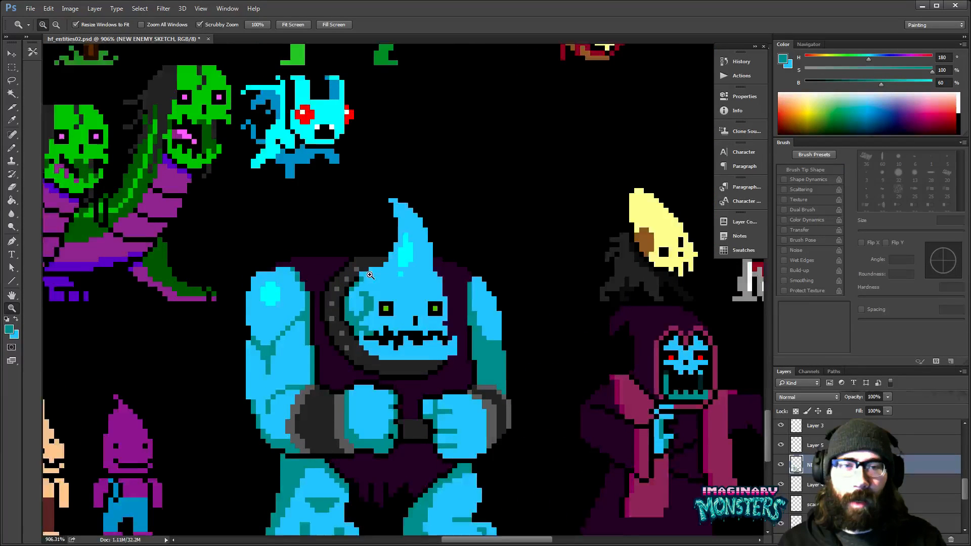
{"action": "left_click", "coordinate": [370, 274]}
{"action": "key", "text": "b"}
{"action": "mouse_move", "coordinate": [429, 278]}
{"action": "left_mouse_down"}
{"action": "mouse_move", "coordinate": [449, 263]}
{"action": "mouse_move", "coordinate": [413, 280]}
{"action": "left_mouse_up"}
{"action": "left_click_drag", "start_coordinate": [457, 328], "coordinate": [454, 306]}
{"action": "mouse_move", "coordinate": [326, 316]}
{"action": "left_mouse_down"}
{"action": "mouse_move", "coordinate": [351, 312]}
{"action": "mouse_move", "coordinate": [358, 271]}
{"action": "left_mouse_up"}
{"action": "left_click", "coordinate": [355, 314], "text": "alt"}
{"action": "mouse_move", "coordinate": [444, 330]}
{"action": "left_mouse_down"}
{"action": "mouse_move", "coordinate": [404, 318]}
{"action": "mouse_move", "coordinate": [260, 370]}
{"action": "mouse_move", "coordinate": [318, 379]}
{"action": "mouse_move", "coordinate": [340, 364]}
{"action": "mouse_move", "coordinate": [382, 367]}
{"action": "mouse_move", "coordinate": [427, 313]}
{"action": "left_mouse_up"}
{"action": "left_click", "coordinate": [422, 315], "text": "alt"}
{"action": "left_click", "coordinate": [422, 315], "text": "alt"}
{"action": "left_click", "coordinate": [422, 316], "text": "alt"}
{"action": "key", "text": "b"}
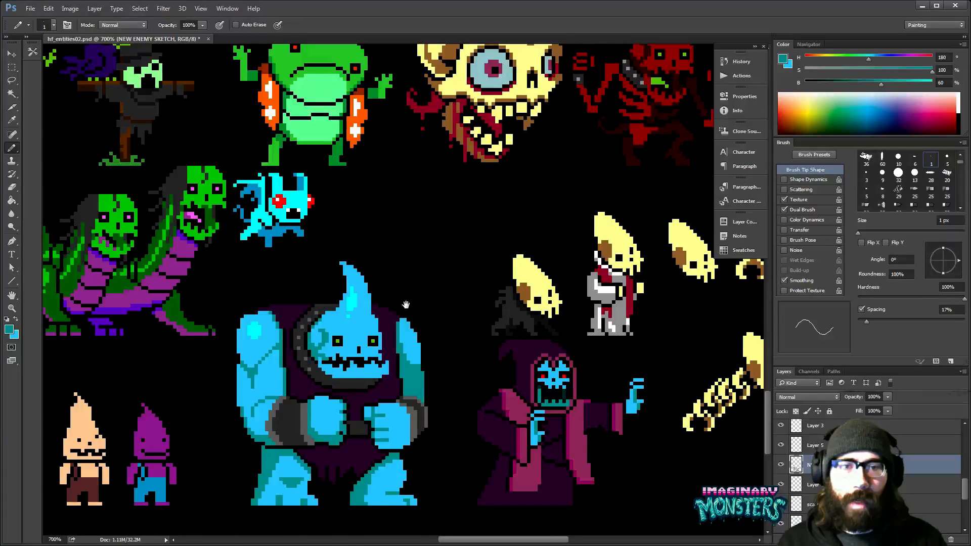
- Touch up the tip of the monster's pointed head with the Pencil in sampled light blue
{"action": "left_click", "coordinate": [335, 261], "text": "ctrl"}
{"action": "left_click", "coordinate": [357, 270], "text": "alt"}
{"action": "left_click", "coordinate": [350, 270]}
{"action": "key", "text": "z"}
{"action": "left_click", "coordinate": [397, 275], "text": "alt"}
{"action": "left_click_drag", "start_coordinate": [424, 317], "coordinate": [411, 211]}
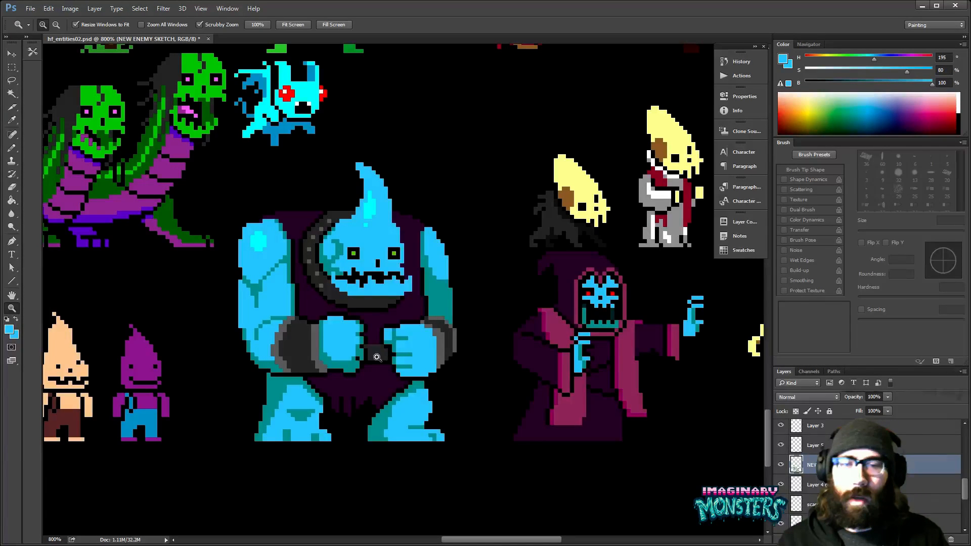
- Touch up the tattered hem of the tunic between the legs with the Pencil in sampled dark purple
{"action": "left_click", "coordinate": [377, 357]}
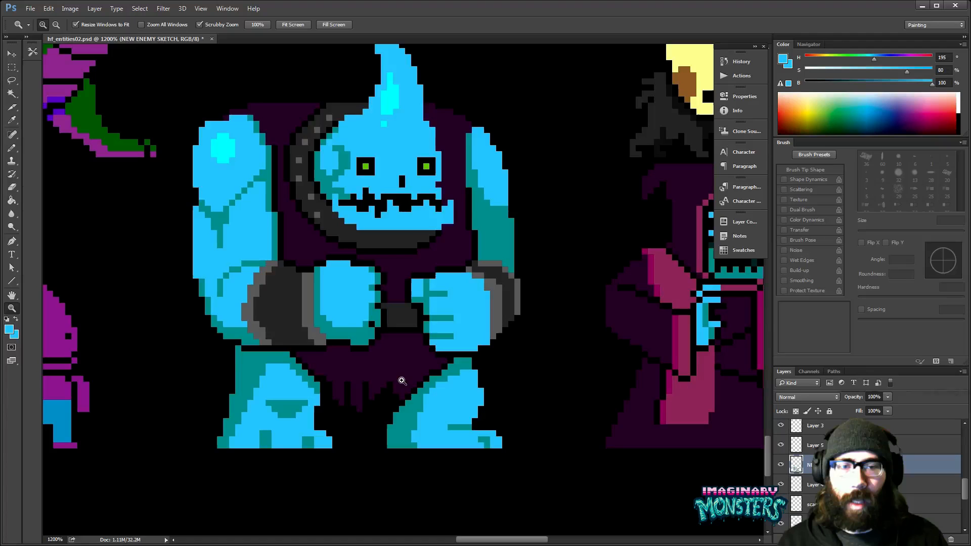
{"action": "key", "text": "b"}
{"action": "left_click", "coordinate": [369, 391], "text": "alt"}
{"action": "mouse_move", "coordinate": [402, 380]}
{"action": "left_mouse_down"}
{"action": "mouse_move", "coordinate": [418, 391]}
{"action": "mouse_move", "coordinate": [369, 393]}
{"action": "left_mouse_up"}
{"action": "left_click", "coordinate": [366, 396]}
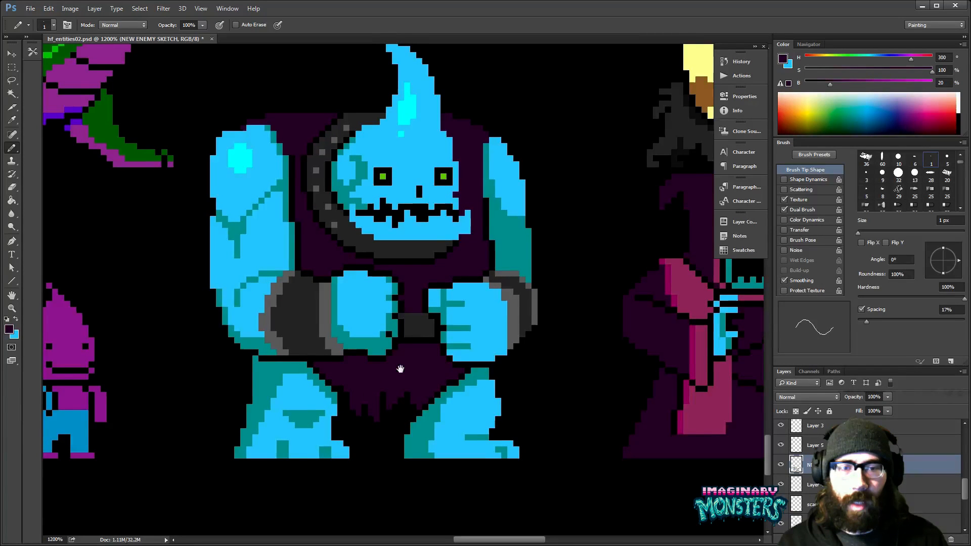
{"action": "left_click_drag", "start_coordinate": [362, 355], "coordinate": [376, 369]}
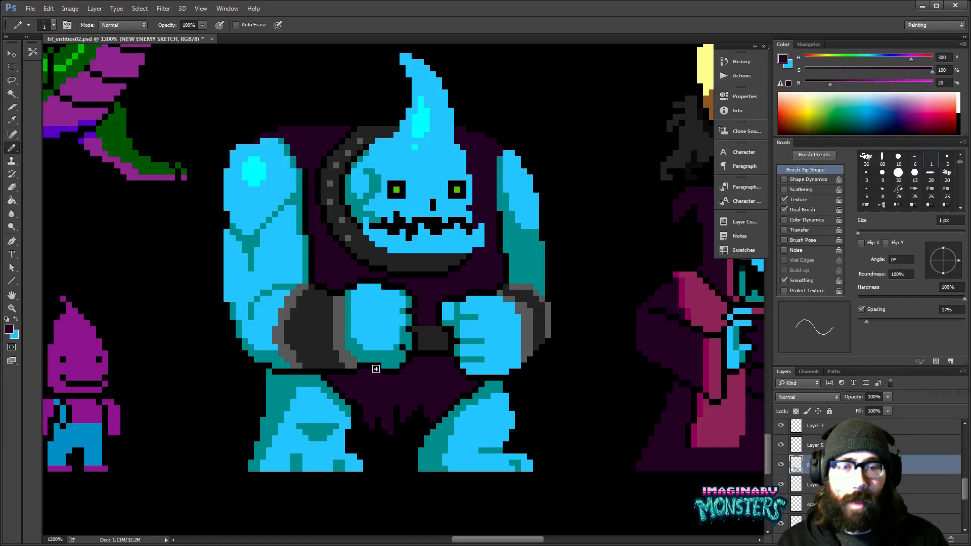
{"action": "left_click_drag", "start_coordinate": [375, 369], "coordinate": [409, 382]}
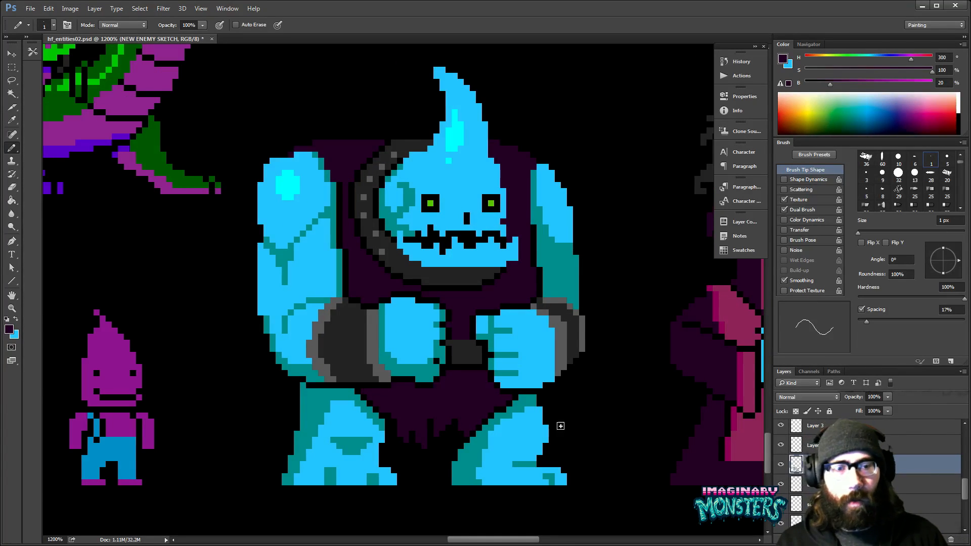
- Add a sampled teal crease to the knee of the right leg and trim the edges of the left leg with the Eraser
{"action": "left_click", "coordinate": [469, 456], "text": "alt"}
{"action": "mouse_move", "coordinate": [547, 441]}
{"action": "left_mouse_down"}
{"action": "mouse_move", "coordinate": [573, 434]}
{"action": "mouse_move", "coordinate": [549, 421]}
{"action": "left_mouse_up"}
{"action": "left_click", "coordinate": [527, 441]}
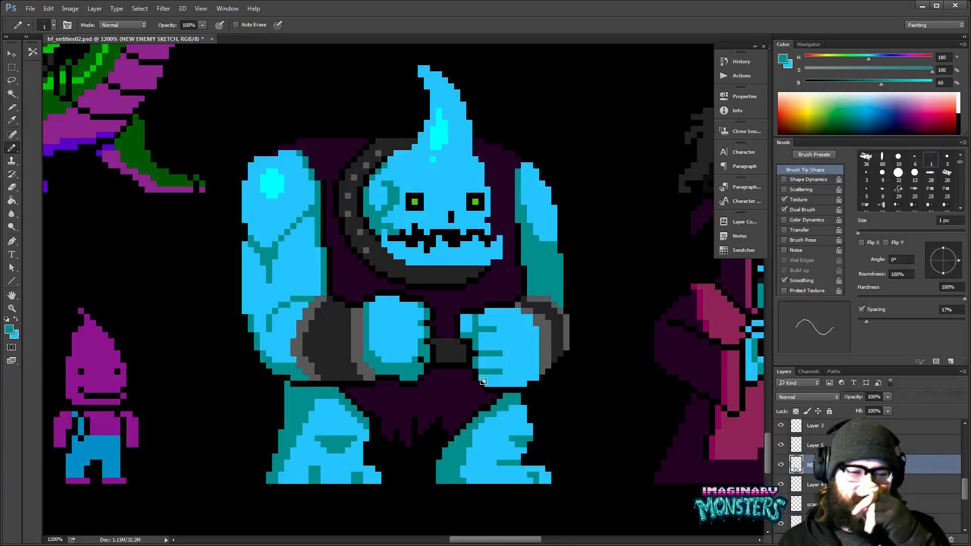
{"action": "left_click_drag", "start_coordinate": [376, 401], "coordinate": [413, 377]}
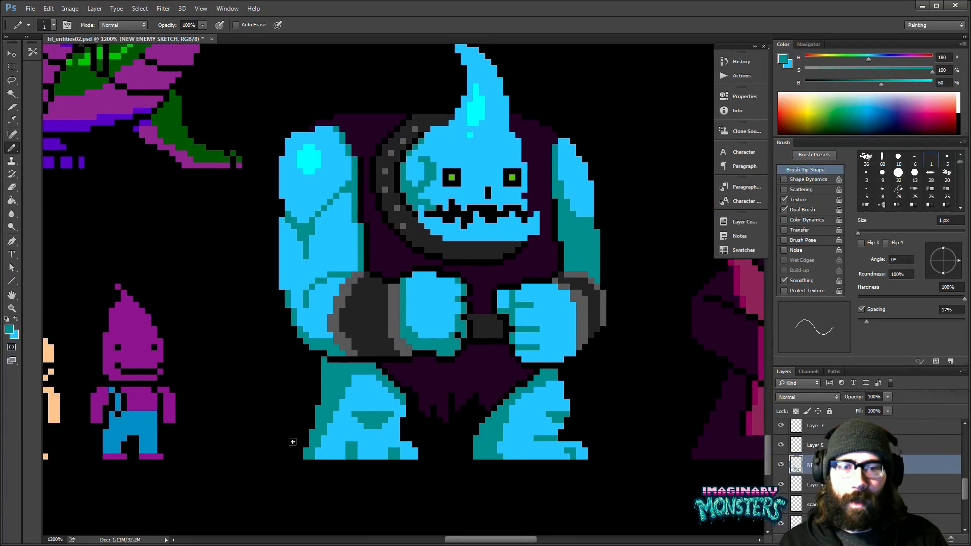
{"action": "key", "text": "e"}
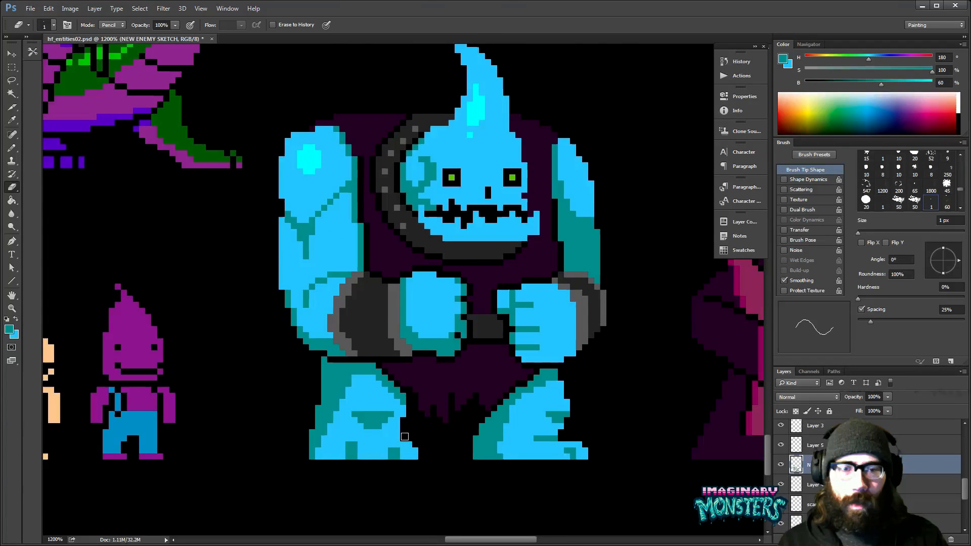
- Show the grid and check how the light blue monster fits its cells compared with the neighbouring sprites
{"action": "key", "text": "z"}
{"action": "left_click", "coordinate": [404, 430], "text": "alt"}
{"action": "left_click", "coordinate": [462, 406], "text": "alt"}
{"action": "mouse_move", "coordinate": [509, 363]}
{"action": "left_mouse_down"}
{"action": "mouse_move", "coordinate": [440, 360]}
{"action": "mouse_move", "coordinate": [512, 378]}
{"action": "left_mouse_up"}
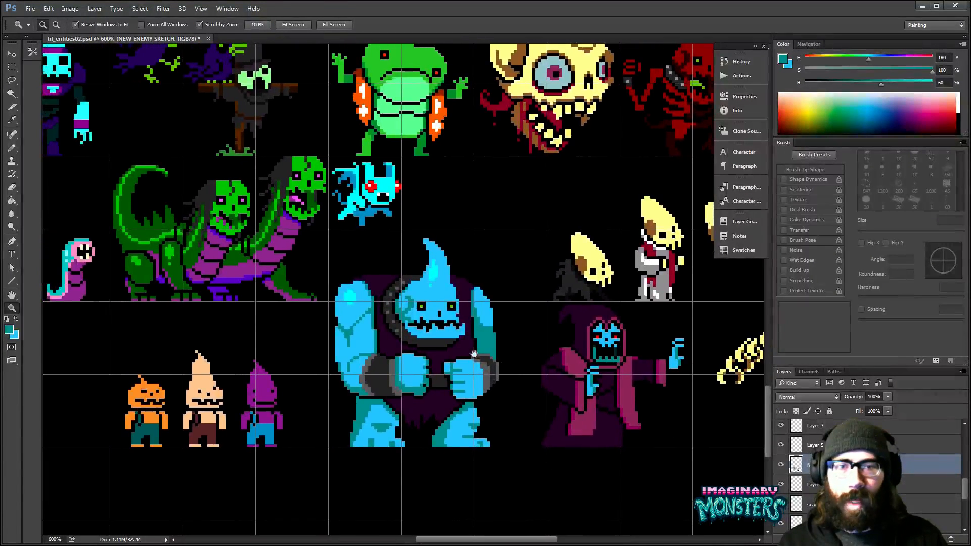
{"action": "key", "text": "e"}
{"action": "left_click_drag", "start_coordinate": [430, 346], "coordinate": [488, 368]}
{"action": "key", "text": "z"}
{"action": "left_click", "coordinate": [444, 370]}
{"action": "left_click_drag", "start_coordinate": [548, 407], "coordinate": [479, 382]}
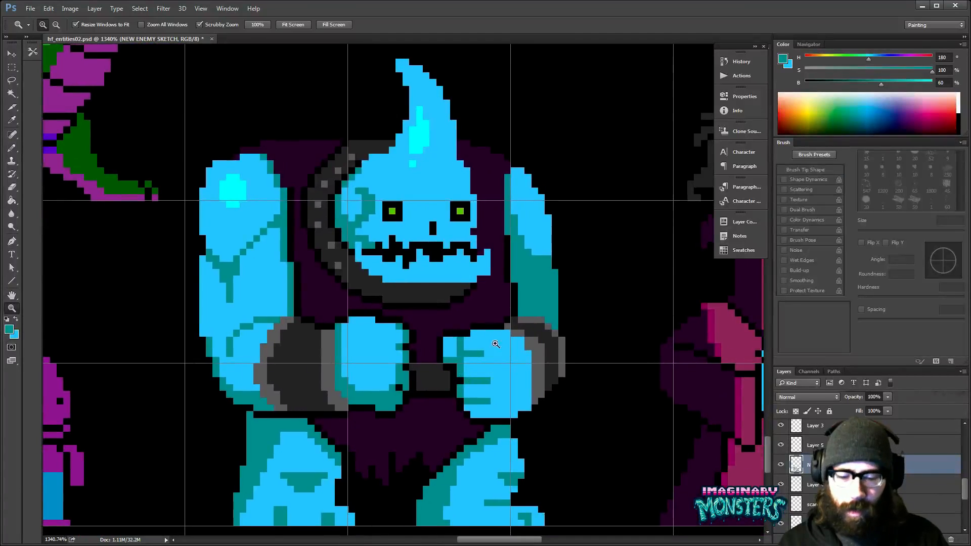
- Shade the edge of the right fist next to the gray cuff with a teal strip, and hide the grid
{"action": "key", "text": "b"}
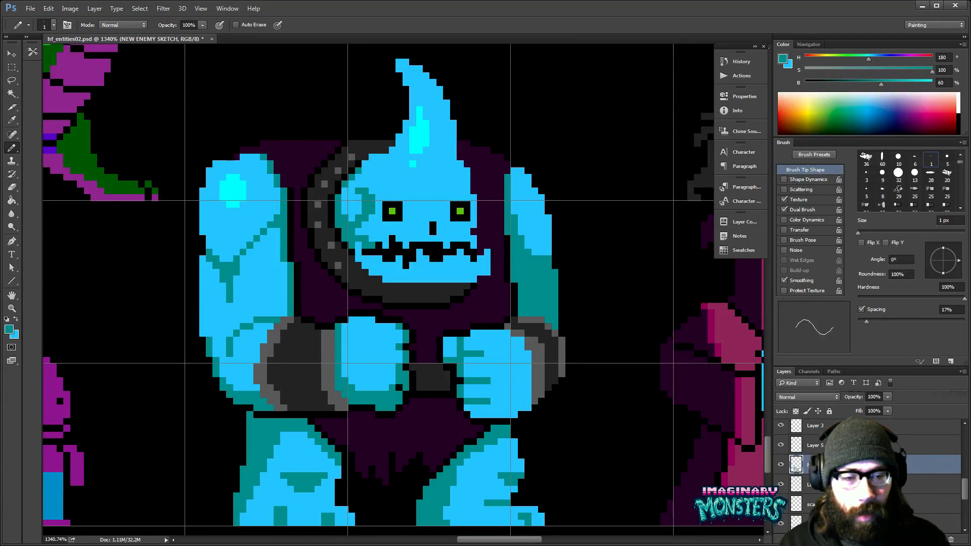
{"action": "mouse_move", "coordinate": [528, 409]}
{"action": "left_mouse_down"}
{"action": "mouse_move", "coordinate": [523, 343]}
{"action": "mouse_move", "coordinate": [524, 410]}
{"action": "left_mouse_up"}
{"action": "left_click_drag", "start_coordinate": [561, 381], "coordinate": [543, 392]}
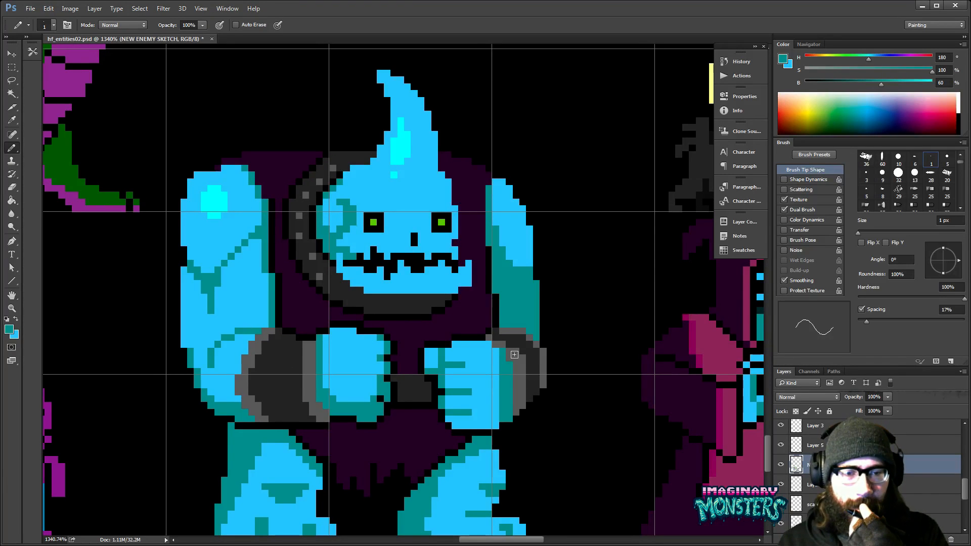
{"action": "left_click_drag", "start_coordinate": [355, 321], "coordinate": [418, 333]}
{"action": "left_click_drag", "start_coordinate": [541, 174], "coordinate": [523, 178]}
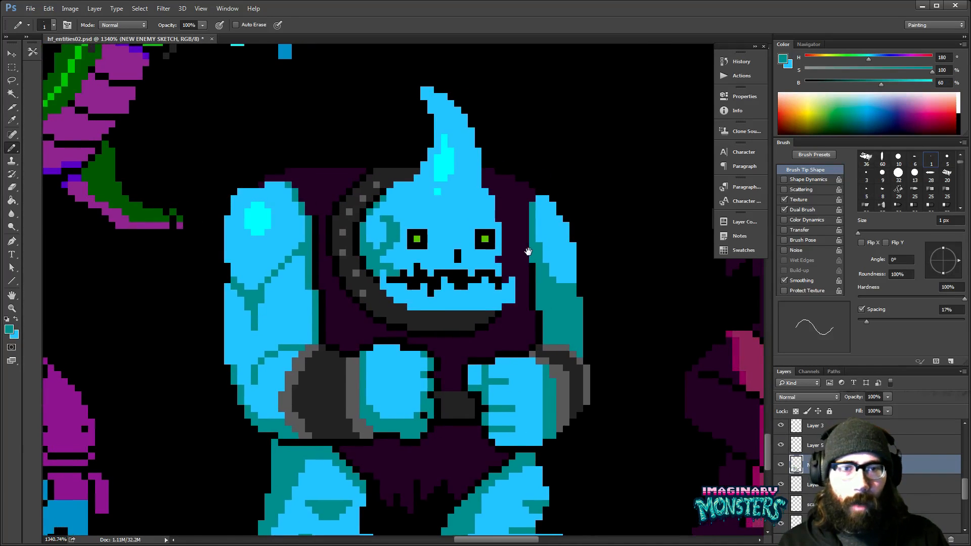
- Add a round cyan highlight to the left arm below the muscle crease, using the cyan sampled from the head's highlight
{"action": "key", "text": "z"}
{"action": "left_click", "coordinate": [546, 225], "text": "alt"}
{"action": "left_click", "coordinate": [547, 227], "text": "alt"}
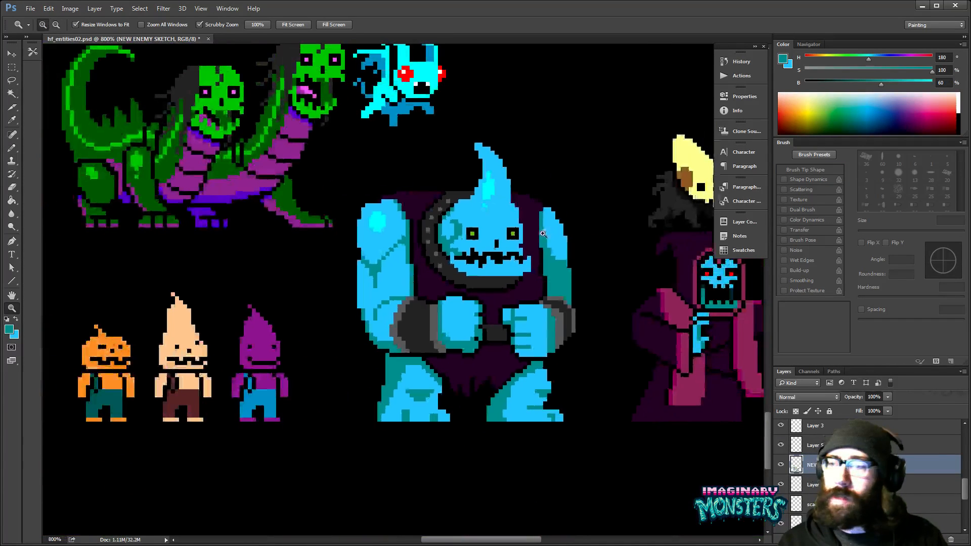
{"action": "left_click_drag", "start_coordinate": [541, 234], "coordinate": [518, 243]}
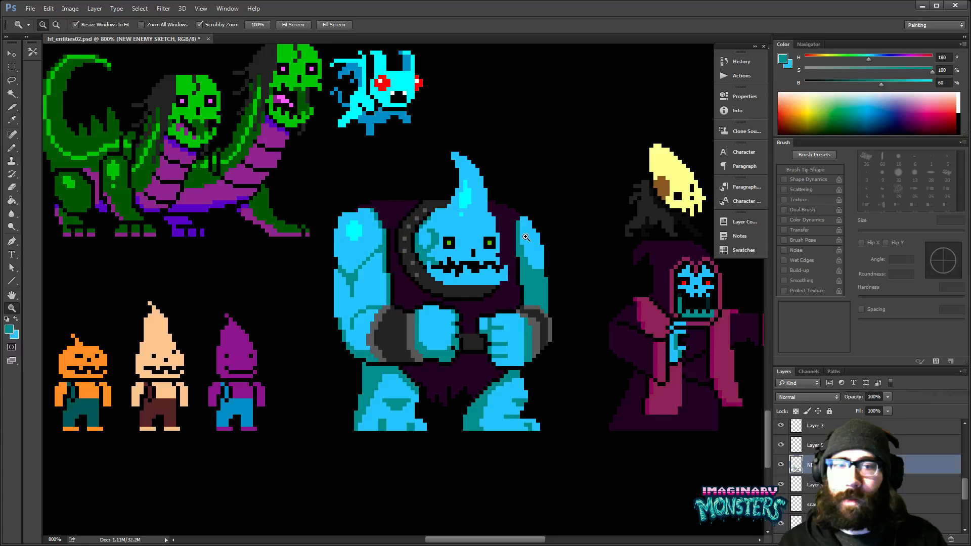
{"action": "left_click", "coordinate": [470, 221]}
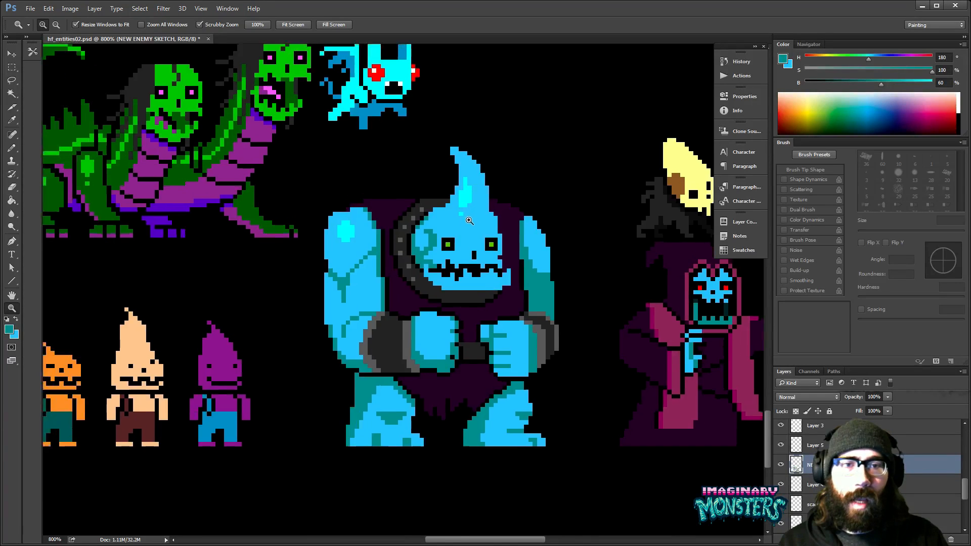
{"action": "key", "text": "b"}
{"action": "left_click", "coordinate": [464, 197], "text": "alt"}
{"action": "mouse_move", "coordinate": [313, 306]}
{"action": "left_mouse_down"}
{"action": "mouse_move", "coordinate": [324, 313]}
{"action": "mouse_move", "coordinate": [320, 302]}
{"action": "mouse_move", "coordinate": [346, 299]}
{"action": "mouse_move", "coordinate": [327, 301]}
{"action": "left_mouse_up"}
{"action": "left_click_drag", "start_coordinate": [453, 290], "coordinate": [451, 316]}
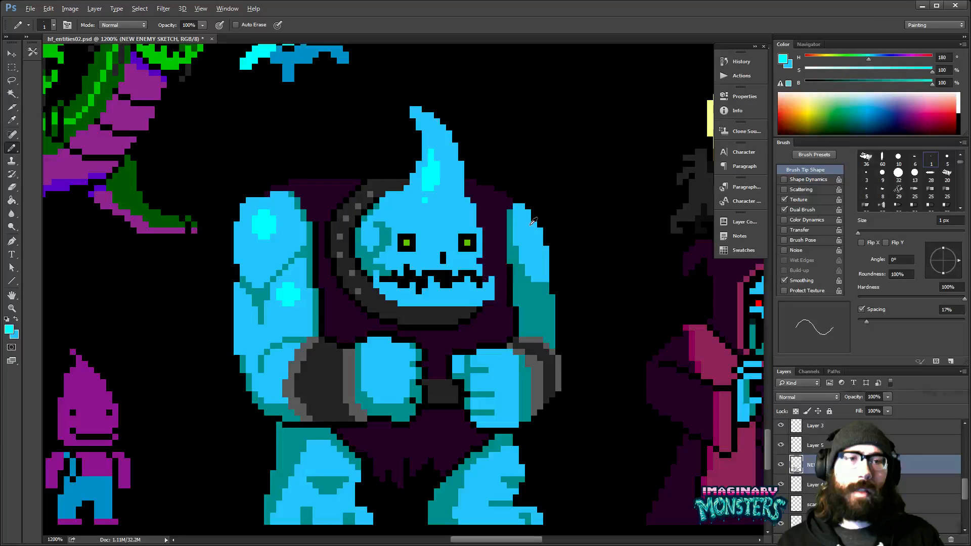
{"action": "left_click", "coordinate": [530, 225], "text": "alt"}
{"action": "left_click_drag", "start_coordinate": [532, 254], "coordinate": [524, 249]}
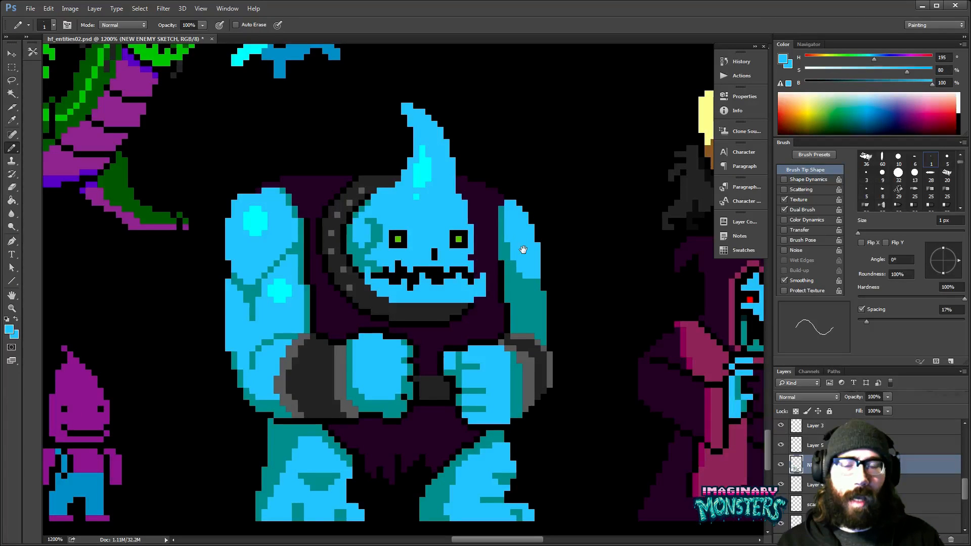
- Build up the top of the tunic behind the collar and head with the Pencil in sampled dark purple
{"action": "left_click", "coordinate": [524, 250], "text": "alt"}
{"action": "left_click", "coordinate": [524, 250], "text": "alt"}
{"action": "left_click", "coordinate": [524, 250], "text": "alt"}
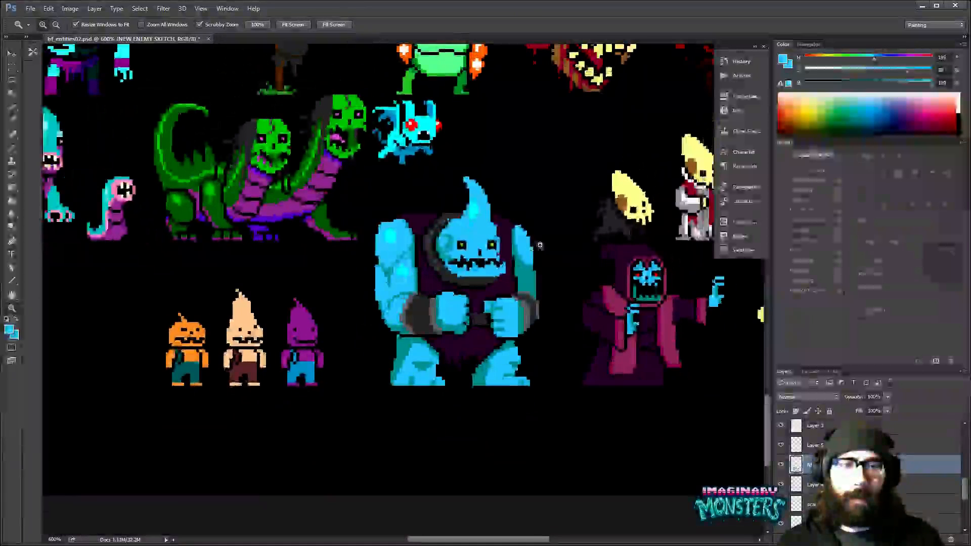
{"action": "left_click_drag", "start_coordinate": [512, 209], "coordinate": [508, 212]}
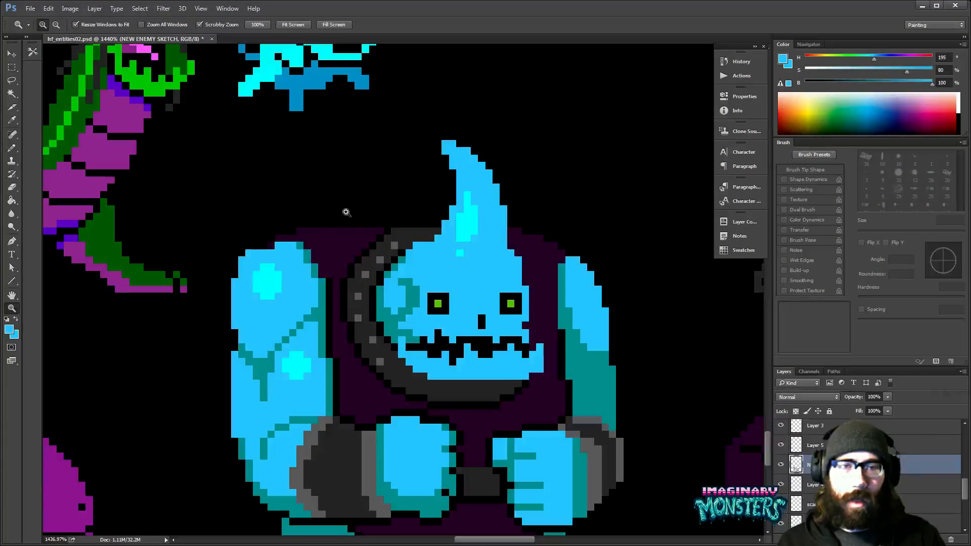
{"action": "left_click", "coordinate": [347, 234], "text": "alt"}
{"action": "mouse_move", "coordinate": [322, 223]}
{"action": "left_mouse_down"}
{"action": "mouse_move", "coordinate": [443, 218]}
{"action": "mouse_move", "coordinate": [438, 249]}
{"action": "left_mouse_up"}
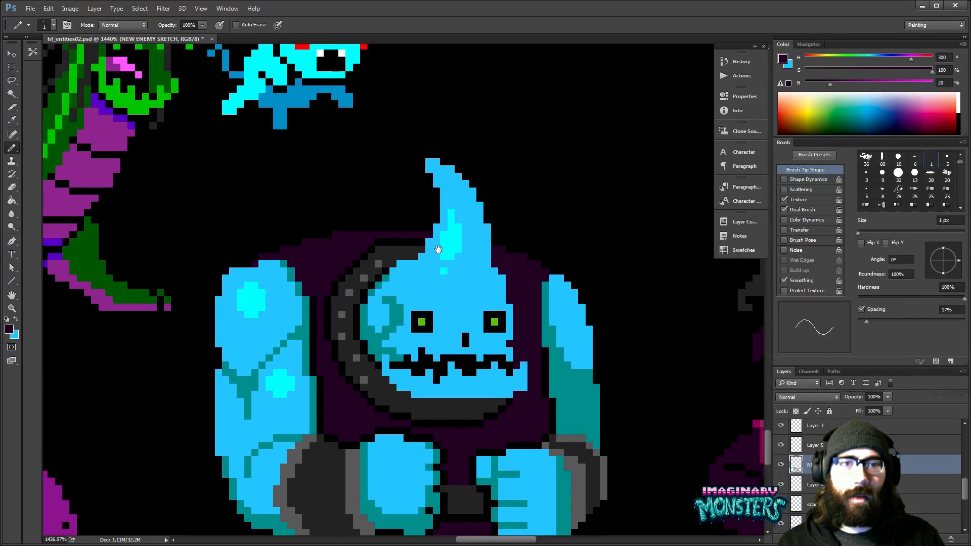
{"action": "scroll", "coordinate": [438, 248], "scroll_direction": "down", "scroll_amount": 3}
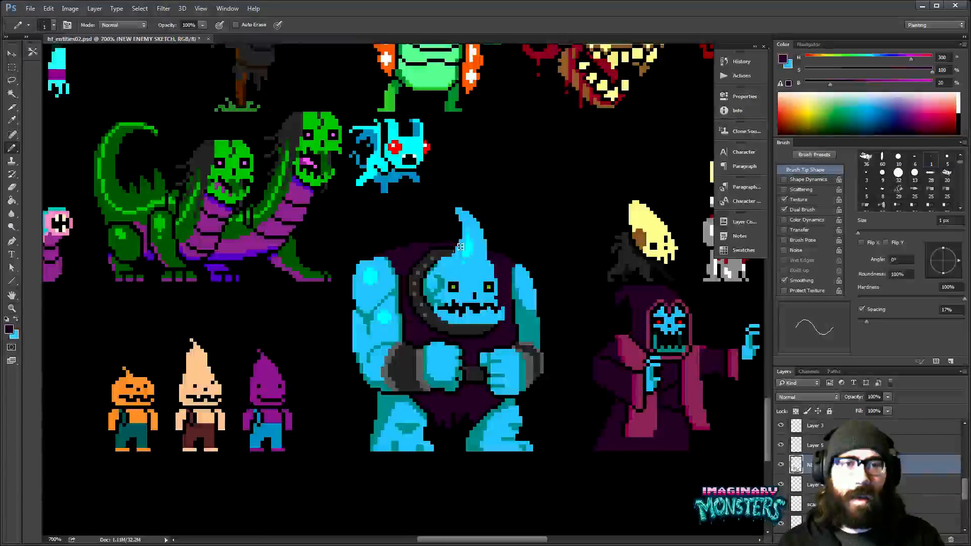
- Refine the raised shoulder outline of the tunic with the Eraser after checking the monster's silhouette at reduced size
{"action": "key", "text": "z"}
{"action": "mouse_move", "coordinate": [444, 239]}
{"action": "left_mouse_down"}
{"action": "mouse_move", "coordinate": [471, 208]}
{"action": "mouse_move", "coordinate": [493, 264]}
{"action": "mouse_move", "coordinate": [434, 310]}
{"action": "left_mouse_up"}
{"action": "key", "text": "b"}
{"action": "key", "text": "z"}
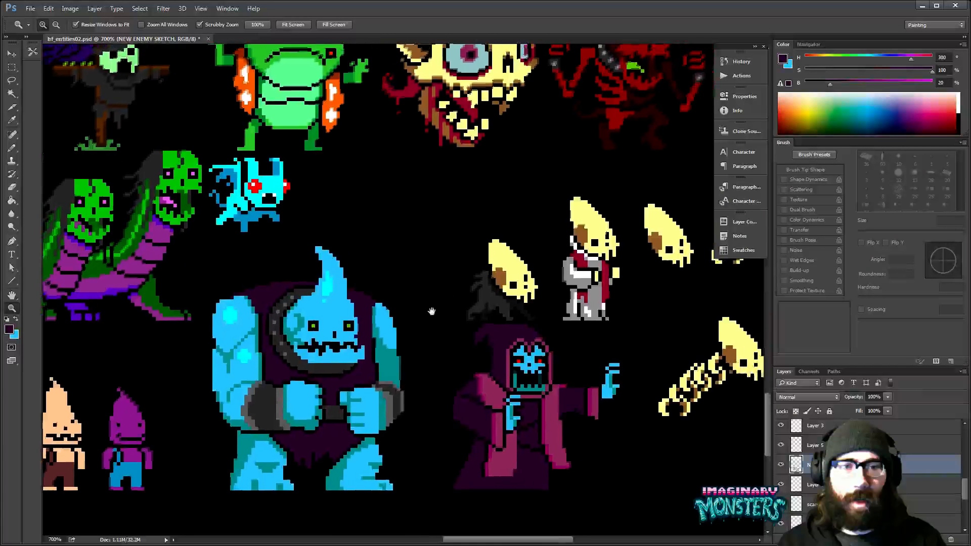
{"action": "key", "text": "b"}
{"action": "left_click_drag", "start_coordinate": [386, 330], "coordinate": [405, 322]}
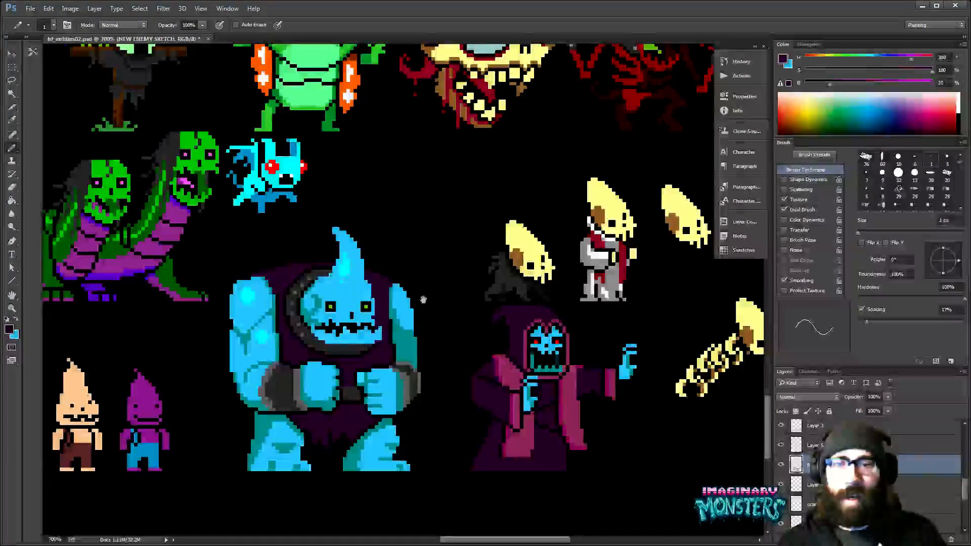
{"action": "left_click_drag", "start_coordinate": [419, 279], "coordinate": [462, 294]}
{"action": "key", "text": "z"}
{"action": "left_click_drag", "start_coordinate": [275, 301], "coordinate": [307, 273]}
{"action": "left_click_drag", "start_coordinate": [307, 273], "coordinate": [303, 214]}
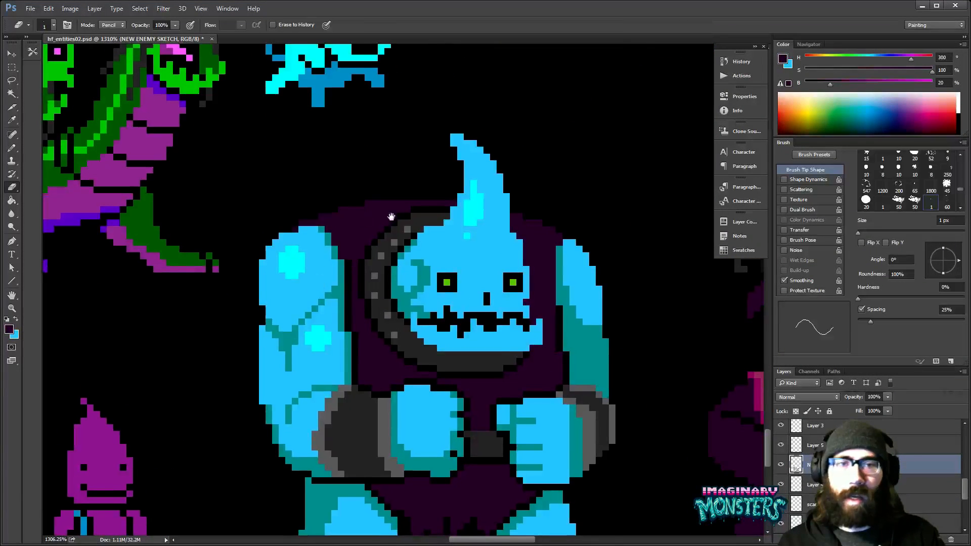
{"action": "left_click_drag", "start_coordinate": [510, 290], "coordinate": [480, 265]}
- Review the light blue monster beside the neighbouring sprites and save the sprite sheet
{"action": "key", "text": "alt+space"}
{"action": "left_click", "coordinate": [593, 295], "text": "alt"}
{"action": "left_click", "coordinate": [598, 295], "text": "alt"}
{"action": "left_click", "coordinate": [599, 296], "text": "alt"}
{"action": "left_click_drag", "start_coordinate": [599, 296], "coordinate": [468, 416]}
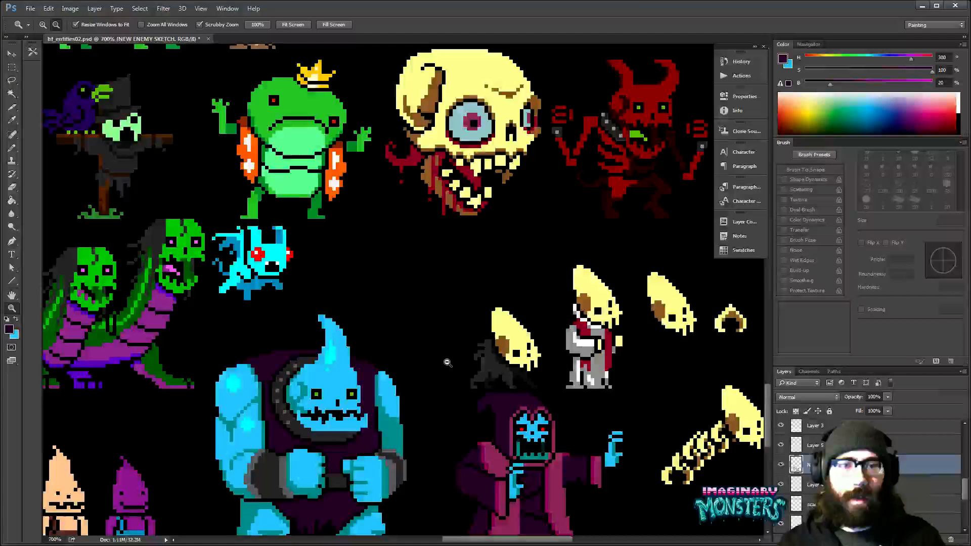
{"action": "left_click", "coordinate": [447, 362], "text": "alt"}
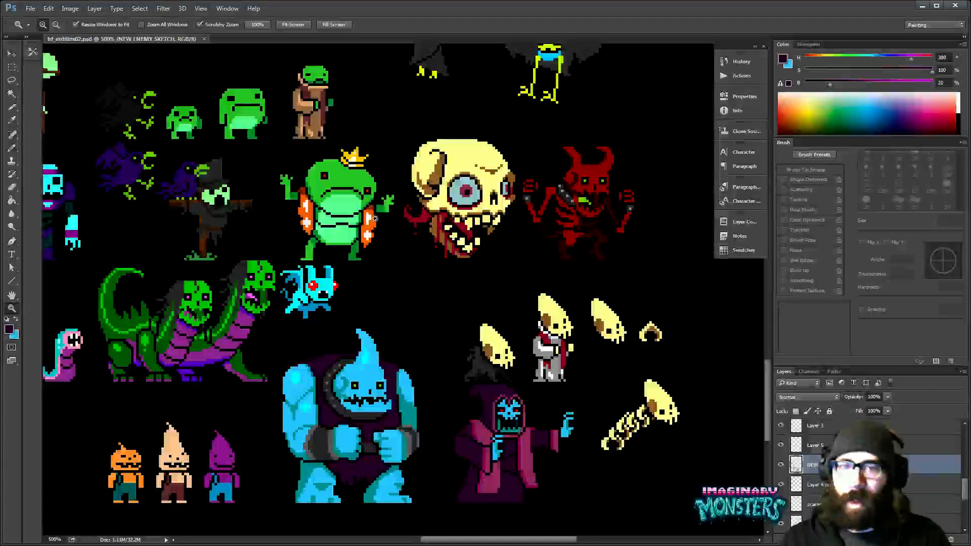
- Compare the light blue monster with the large sprites around it, including the crowned frog, giant skull and red demon
{"action": "scroll", "coordinate": [374, 218], "scroll_direction": "down", "scroll_amount": 2}
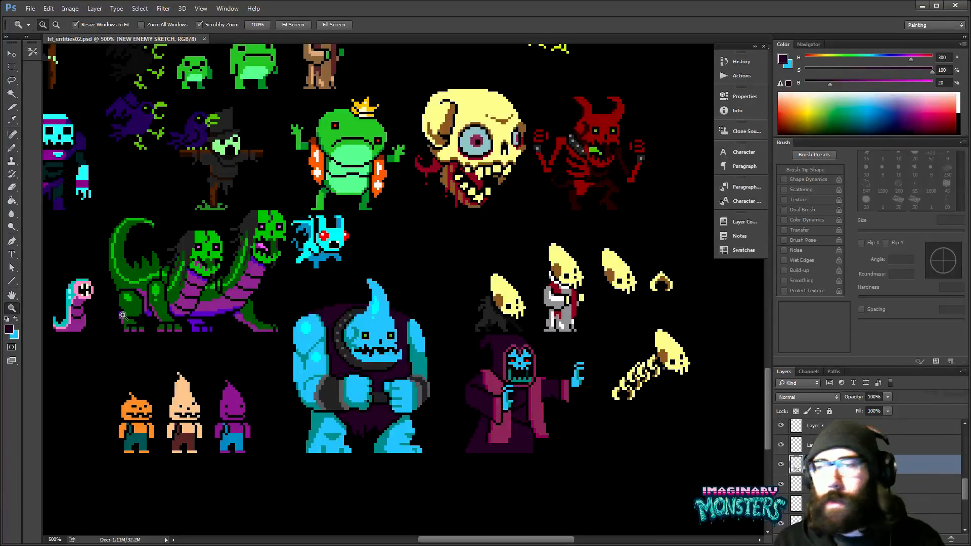
{"action": "left_click_drag", "start_coordinate": [432, 237], "coordinate": [338, 178]}
{"action": "left_click_drag", "start_coordinate": [650, 222], "coordinate": [446, 258]}
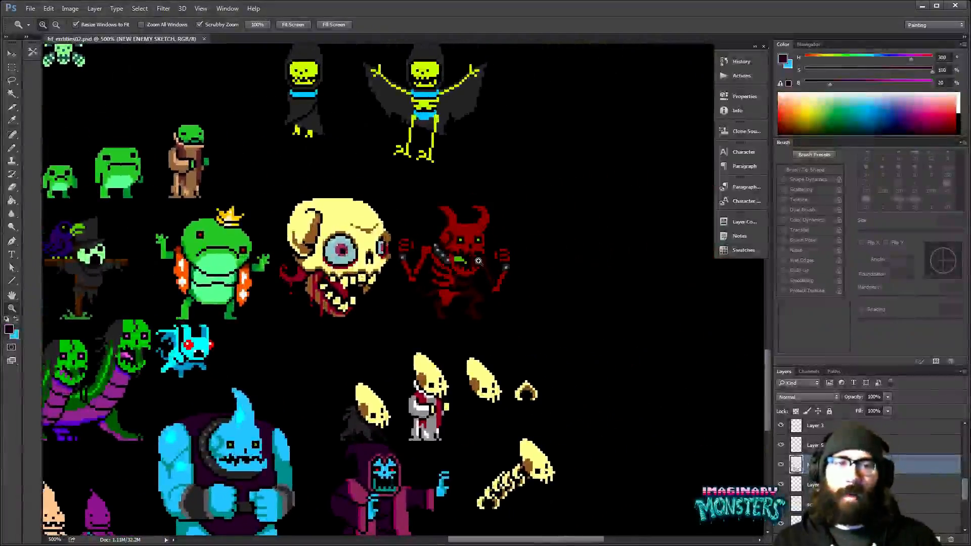
{"action": "left_click_drag", "start_coordinate": [522, 289], "coordinate": [464, 234]}
{"action": "left_click_drag", "start_coordinate": [480, 268], "coordinate": [520, 298]}
{"action": "left_click_drag", "start_coordinate": [473, 298], "coordinate": [566, 252]}
{"action": "left_click_drag", "start_coordinate": [485, 292], "coordinate": [583, 280]}
{"action": "left_click_drag", "start_coordinate": [545, 218], "coordinate": [554, 294]}
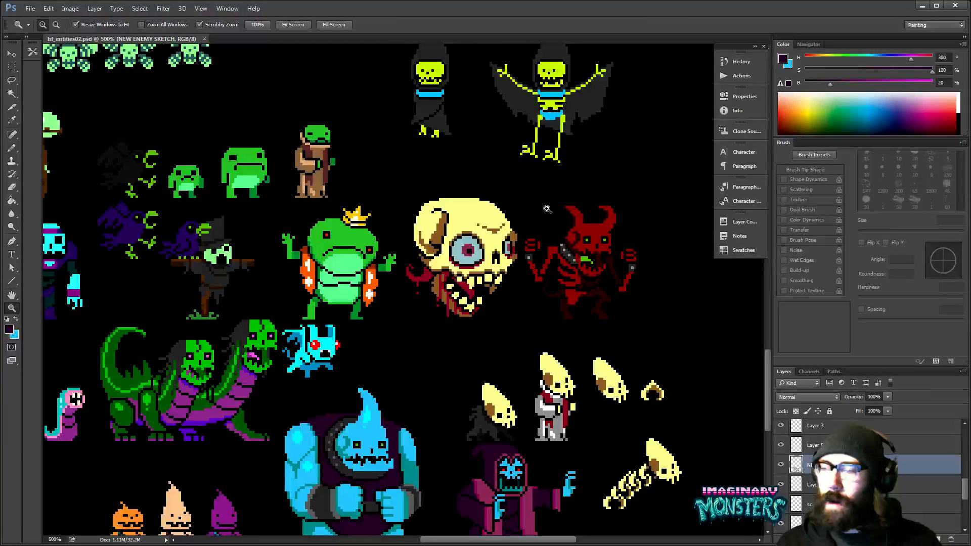
- Look over the upper rows of the sprite sheet and examine the hooded yellow-green skeleton sprites
{"action": "left_click_drag", "start_coordinate": [547, 209], "coordinate": [452, 418]}
{"action": "left_click", "coordinate": [529, 216]}
{"action": "left_click_drag", "start_coordinate": [469, 192], "coordinate": [572, 327]}
{"action": "left_click_drag", "start_coordinate": [280, 338], "coordinate": [483, 324]}
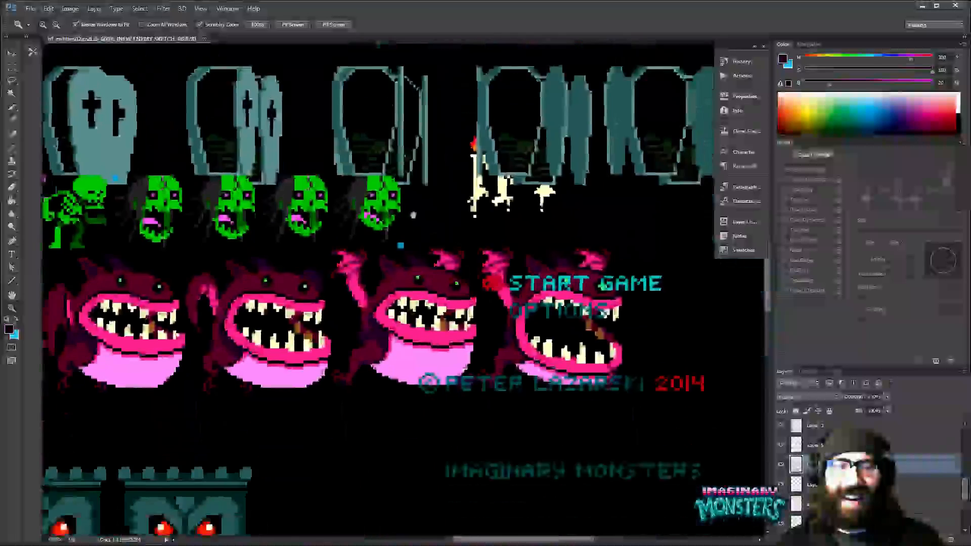
{"action": "left_click_drag", "start_coordinate": [470, 498], "coordinate": [452, 71]}
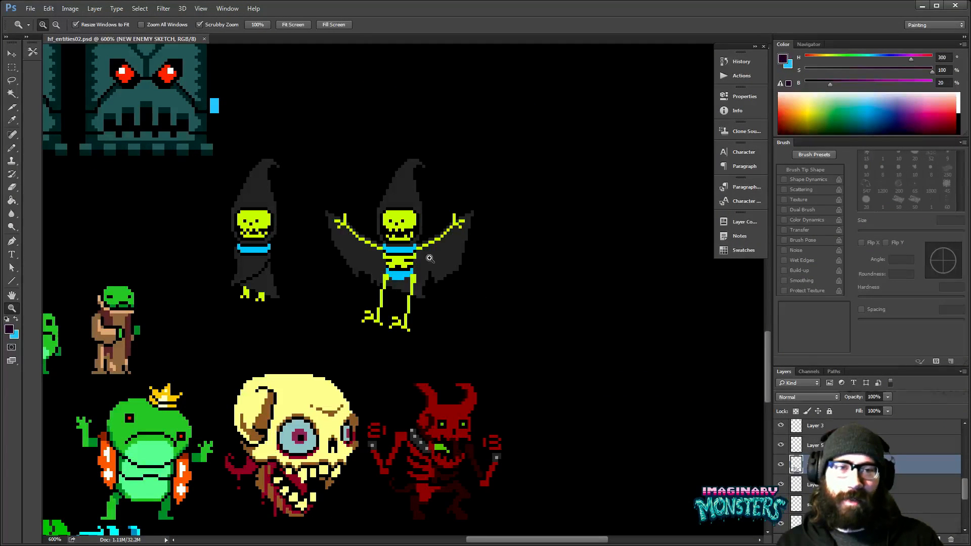
{"action": "left_click_drag", "start_coordinate": [472, 310], "coordinate": [508, 304]}
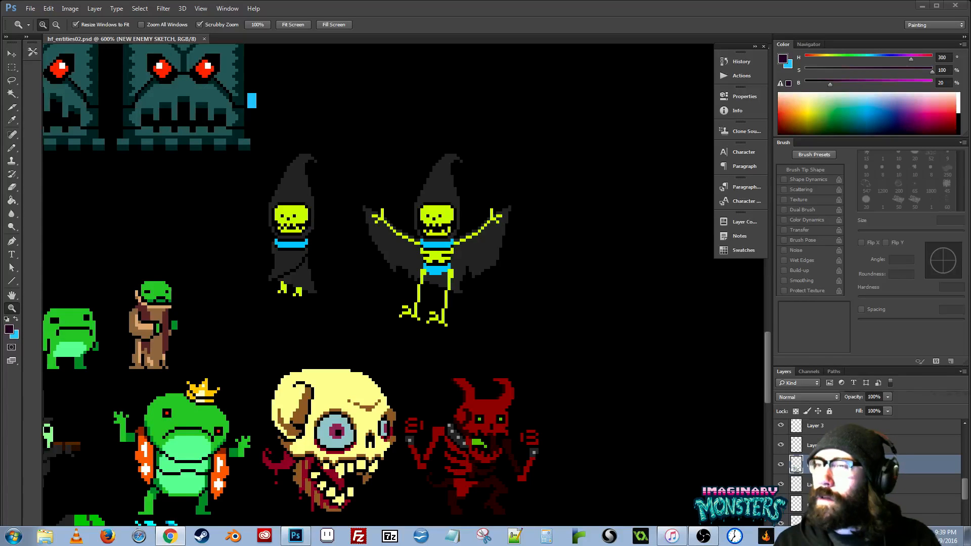
- Examine the light blue monster closely beside the two-headed green beast, the purple-robed figure and the neighbouring skull sprites
{"action": "key", "text": "alt+Tab"}
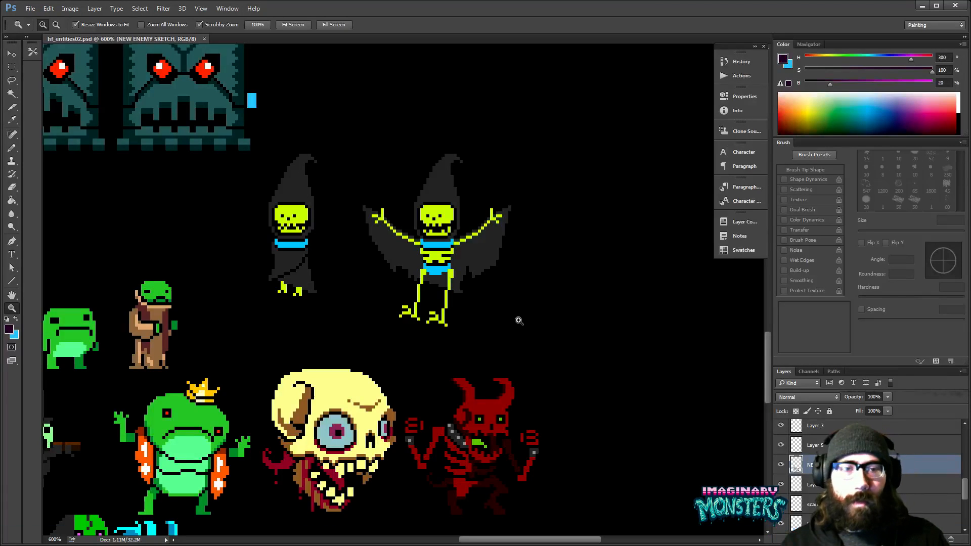
{"action": "left_click_drag", "start_coordinate": [329, 351], "coordinate": [488, 175]}
{"action": "left_click_drag", "start_coordinate": [459, 506], "coordinate": [320, 307]}
{"action": "left_click_drag", "start_coordinate": [519, 293], "coordinate": [548, 310]}
{"action": "mouse_move", "coordinate": [343, 304]}
{"action": "left_mouse_down"}
{"action": "mouse_move", "coordinate": [431, 326]}
{"action": "mouse_move", "coordinate": [355, 314]}
{"action": "left_mouse_up"}
{"action": "key", "text": "ctrl+plus"}
{"action": "key", "text": "v"}
{"action": "left_click_drag", "start_coordinate": [595, 257], "coordinate": [691, 299]}
{"action": "left_click_drag", "start_coordinate": [508, 301], "coordinate": [629, 296]}
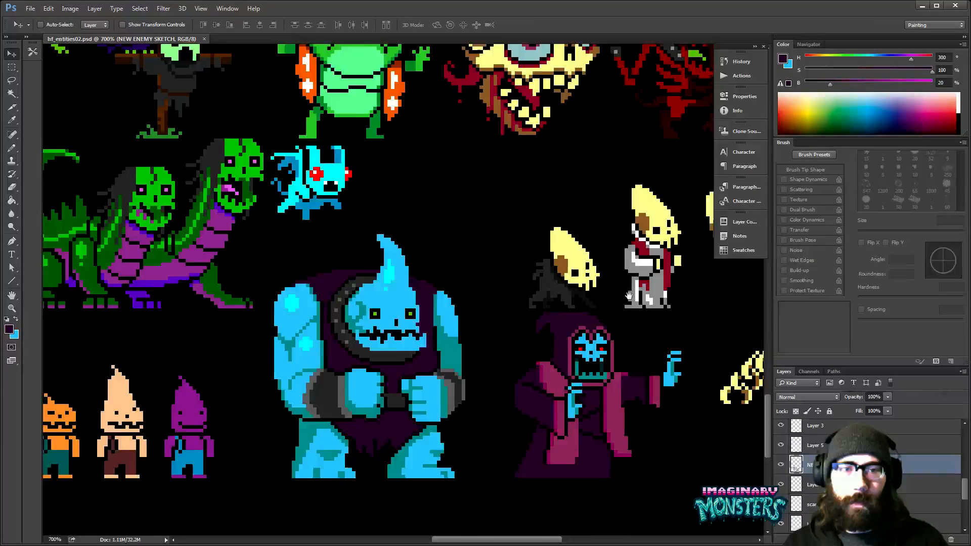
{"action": "left_click_drag", "start_coordinate": [568, 291], "coordinate": [707, 286]}
{"action": "left_click_drag", "start_coordinate": [581, 275], "coordinate": [696, 349]}
{"action": "left_click_drag", "start_coordinate": [638, 309], "coordinate": [687, 321]}
- Compare the whole monster line-up at reduced size, from the hooded skeletons and scarecrow to the giant skull and red demon
{"action": "key", "text": "z"}
{"action": "left_click", "coordinate": [631, 299], "text": "alt"}
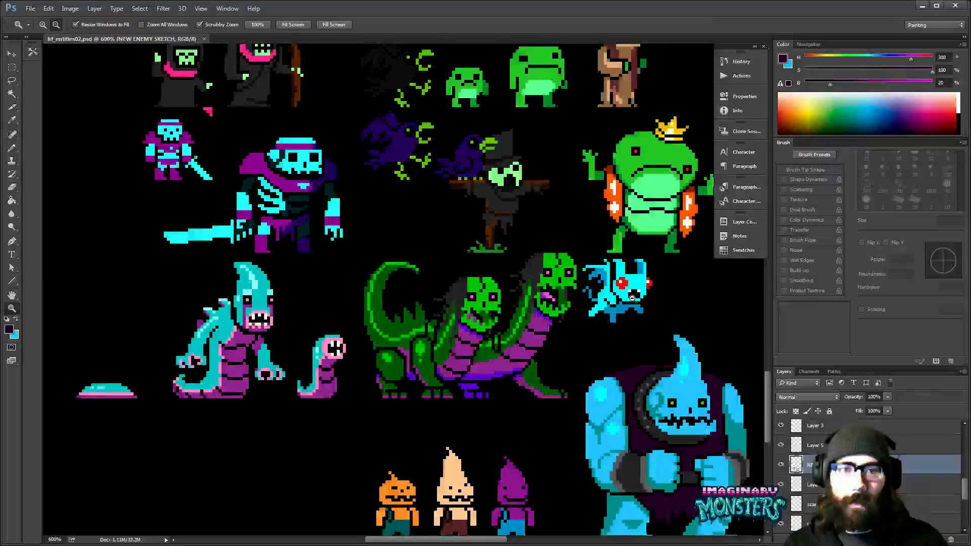
{"action": "left_click", "coordinate": [631, 298], "text": "alt"}
{"action": "left_click_drag", "start_coordinate": [625, 267], "coordinate": [570, 327]}
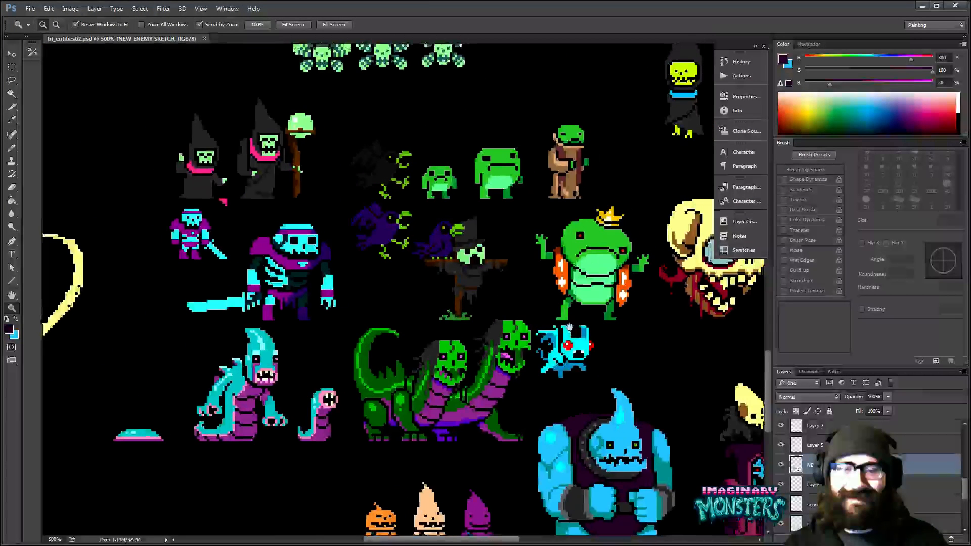
{"action": "left_click_drag", "start_coordinate": [501, 266], "coordinate": [448, 212]}
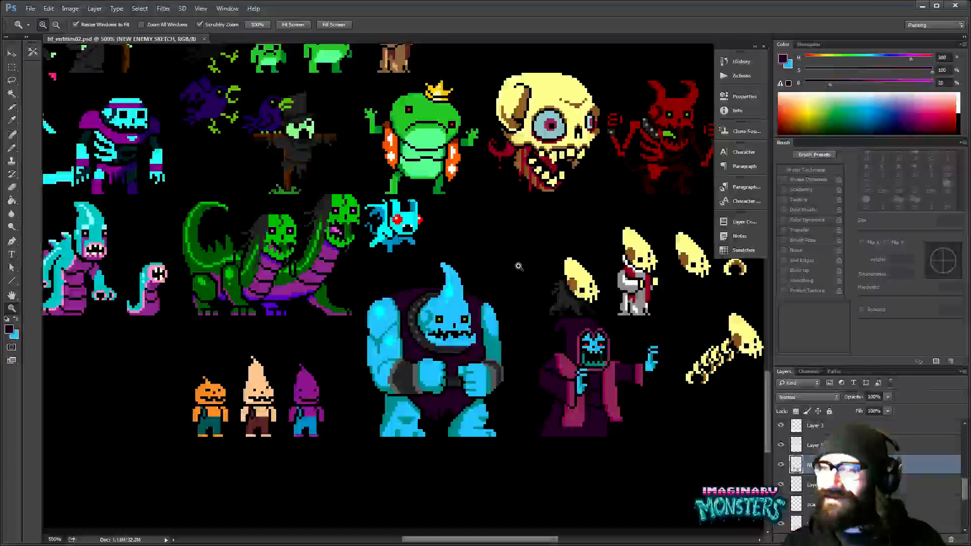
{"action": "left_click_drag", "start_coordinate": [519, 267], "coordinate": [485, 227]}
{"action": "left_click_drag", "start_coordinate": [545, 343], "coordinate": [570, 344]}
{"action": "left_click_drag", "start_coordinate": [592, 299], "coordinate": [531, 371]}
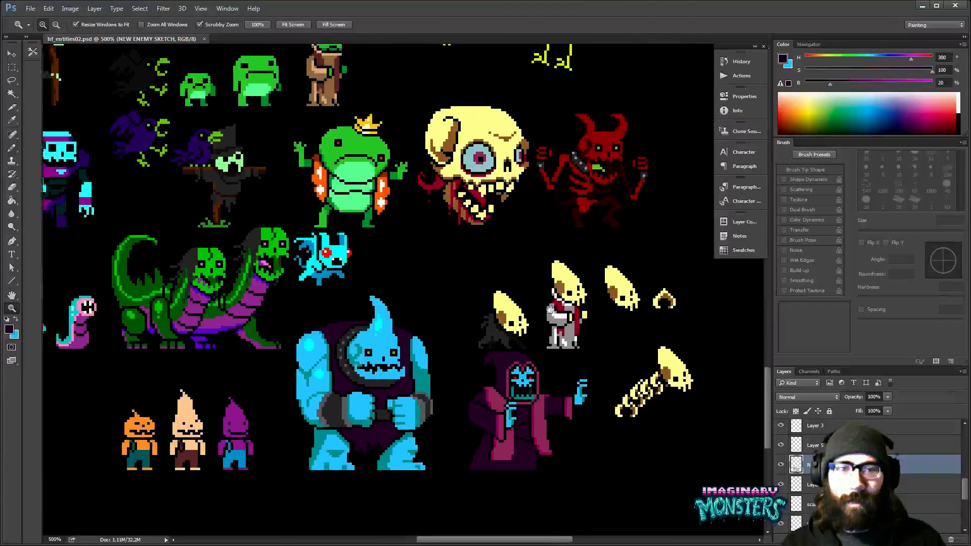
{"action": "left_click_drag", "start_coordinate": [550, 309], "coordinate": [545, 318]}
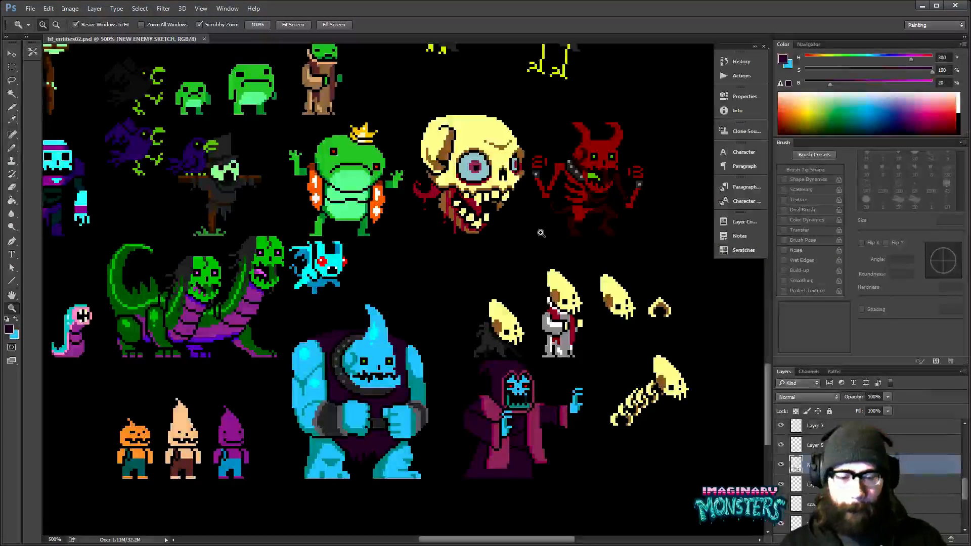
- Open hf_world02.psd and show the tile grid over its lower area
{"action": "key", "text": "ctrl+o"}
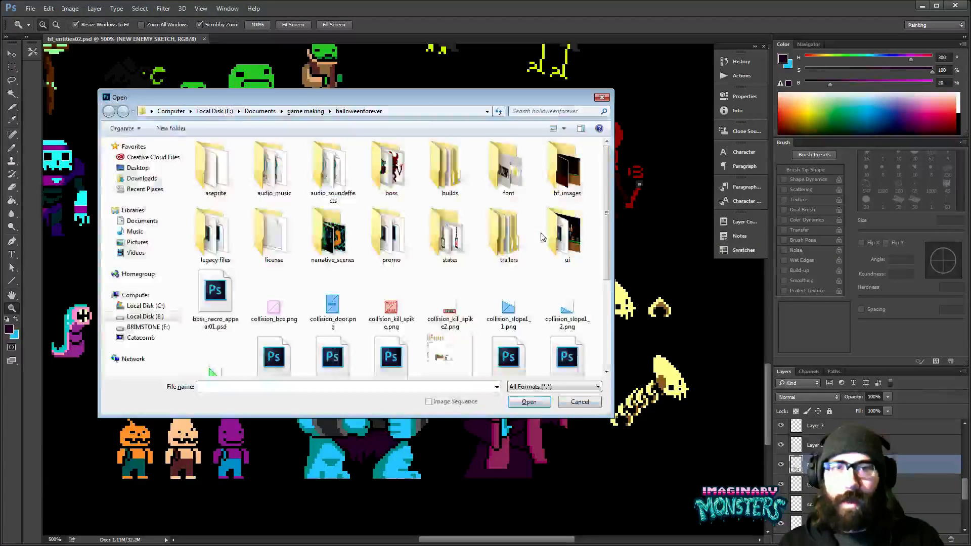
{"action": "left_click_drag", "start_coordinate": [455, 97], "coordinate": [0, 127]}
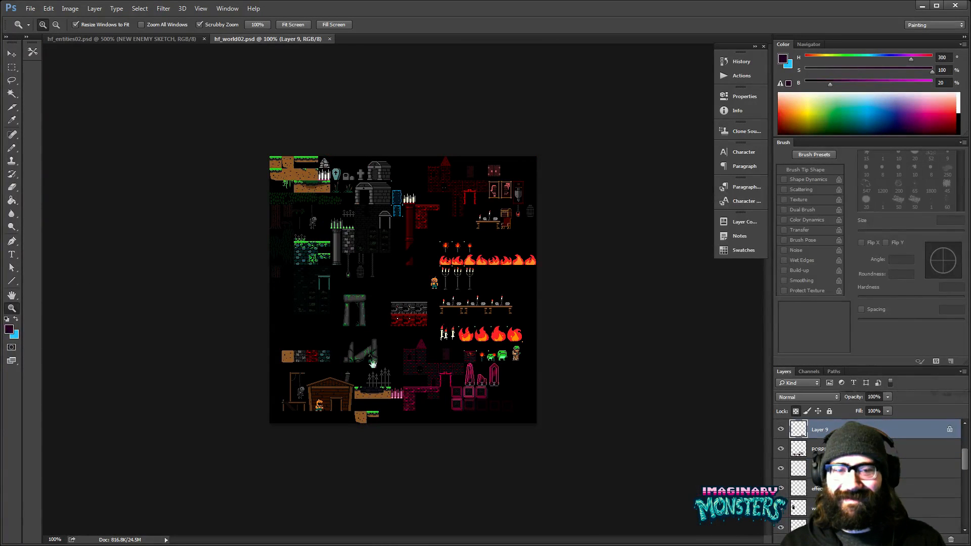
{"action": "left_click", "coordinate": [374, 388]}
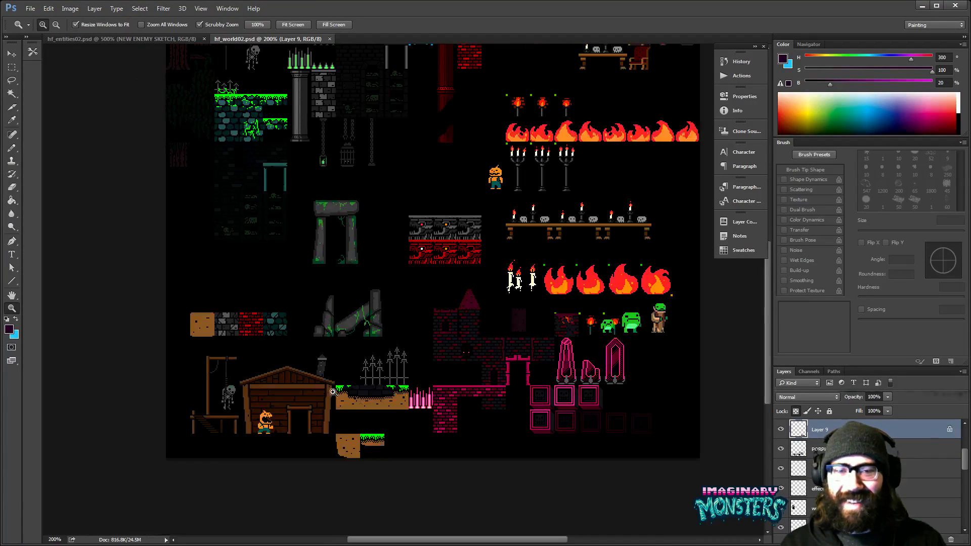
{"action": "left_click", "coordinate": [332, 391]}
{"action": "key", "text": "v"}
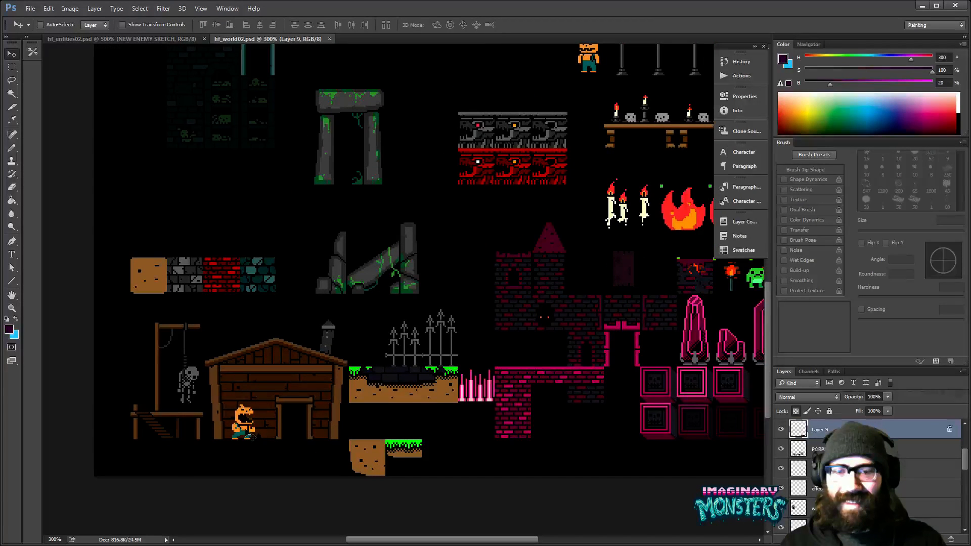
{"action": "key", "text": "ctrl+apostrophe"}
- Move the pumpkin-headed character out of the wooden house to the empty space beyond the small grass platform
{"action": "key", "text": "z"}
{"action": "left_click", "coordinate": [300, 404]}
{"action": "key", "text": "v"}
{"action": "left_click", "coordinate": [228, 422], "text": "ctrl"}
{"action": "left_click_drag", "start_coordinate": [230, 425], "coordinate": [507, 452]}
{"action": "left_click_drag", "start_coordinate": [514, 427], "coordinate": [356, 440]}
{"action": "left_click", "coordinate": [388, 469], "text": "ctrl"}
- Align the pumpkin-headed character to a bottom-row grid cell, one empty tile right of the small grass platform
{"action": "key", "text": "z"}
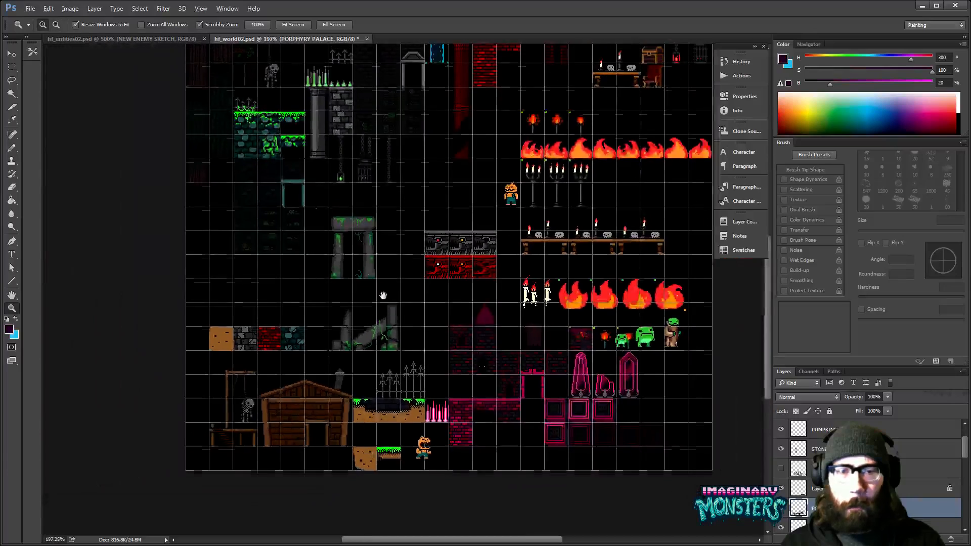
{"action": "left_click_drag", "start_coordinate": [379, 297], "coordinate": [387, 423]}
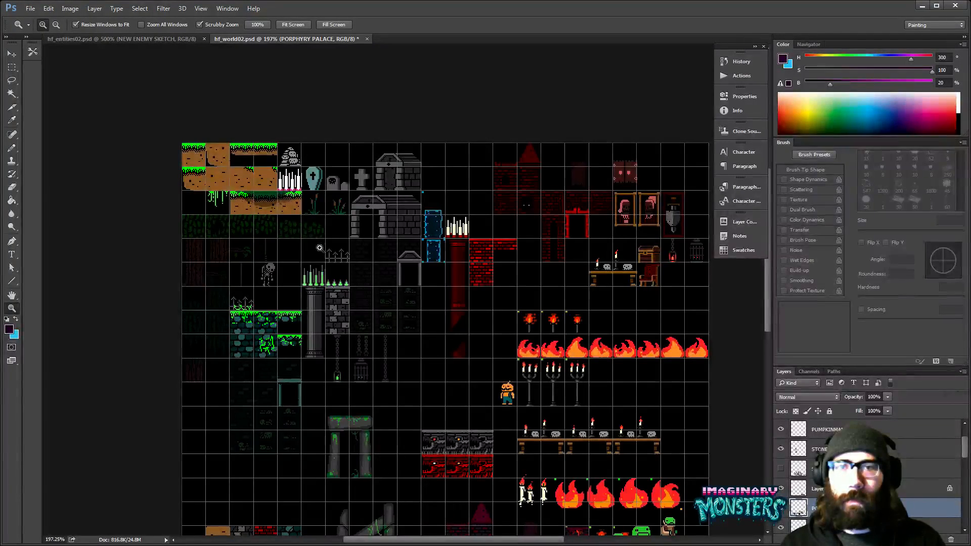
{"action": "left_click_drag", "start_coordinate": [276, 155], "coordinate": [307, 153]}
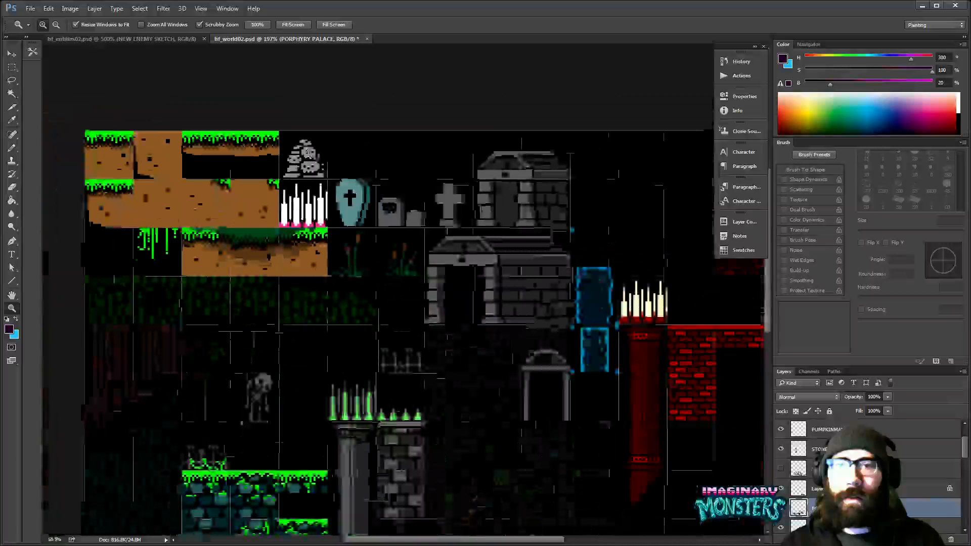
{"action": "left_click_drag", "start_coordinate": [344, 331], "coordinate": [388, 288]}
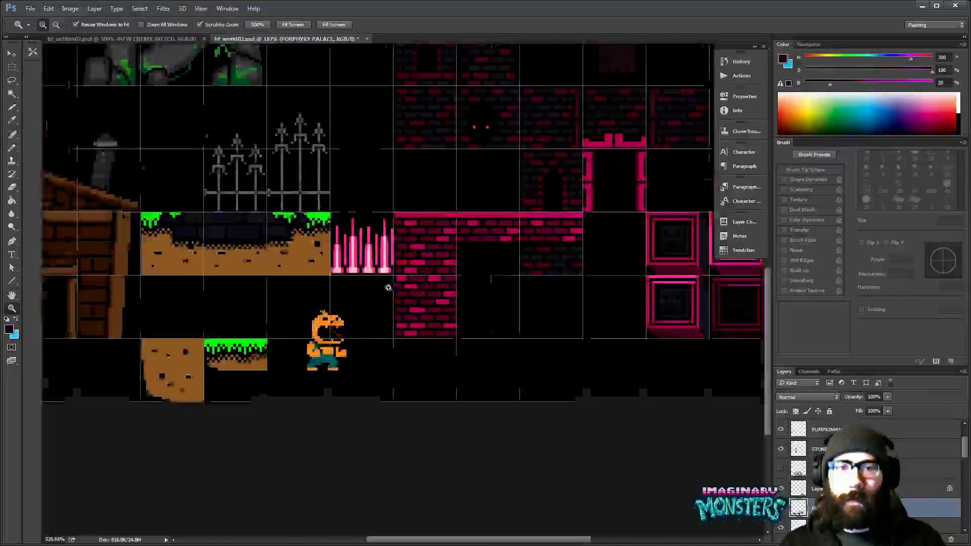
{"action": "left_click_drag", "start_coordinate": [389, 287], "coordinate": [396, 280]}
{"action": "left_click_drag", "start_coordinate": [324, 355], "coordinate": [356, 377]}
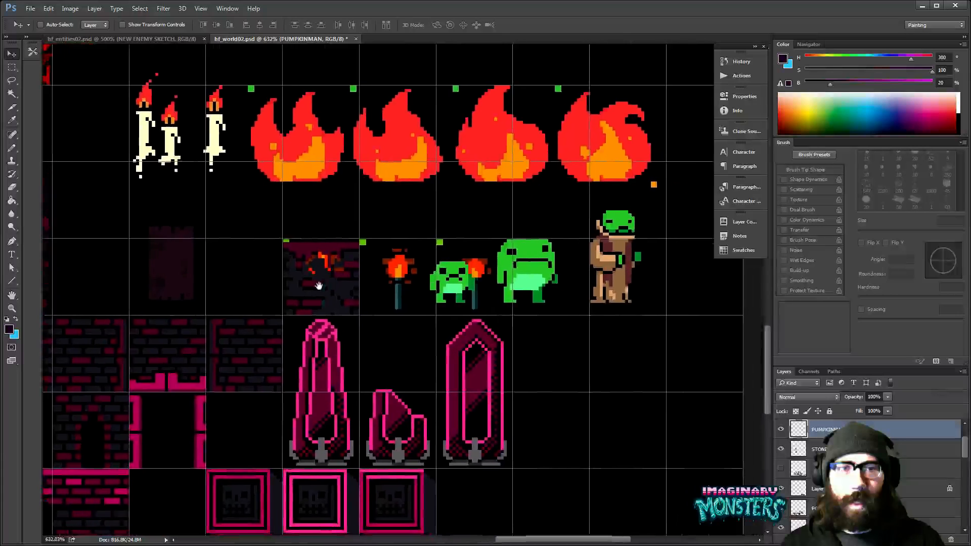
- Move the three green frog characters from beside the torches to the bottom row, right of the pumpkin-headed character
{"action": "left_click_drag", "start_coordinate": [461, 263], "coordinate": [204, 401]}
{"action": "left_click", "coordinate": [374, 260], "text": "alt"}
{"action": "key", "text": "v"}
{"action": "left_click", "coordinate": [369, 280], "text": "ctrl"}
{"action": "left_click_drag", "start_coordinate": [238, 369], "coordinate": [325, 399]}
{"action": "left_click_drag", "start_coordinate": [516, 218], "coordinate": [424, 292]}
{"action": "left_click", "coordinate": [384, 306], "text": "ctrl"}
{"action": "key", "text": "ctrl+z"}
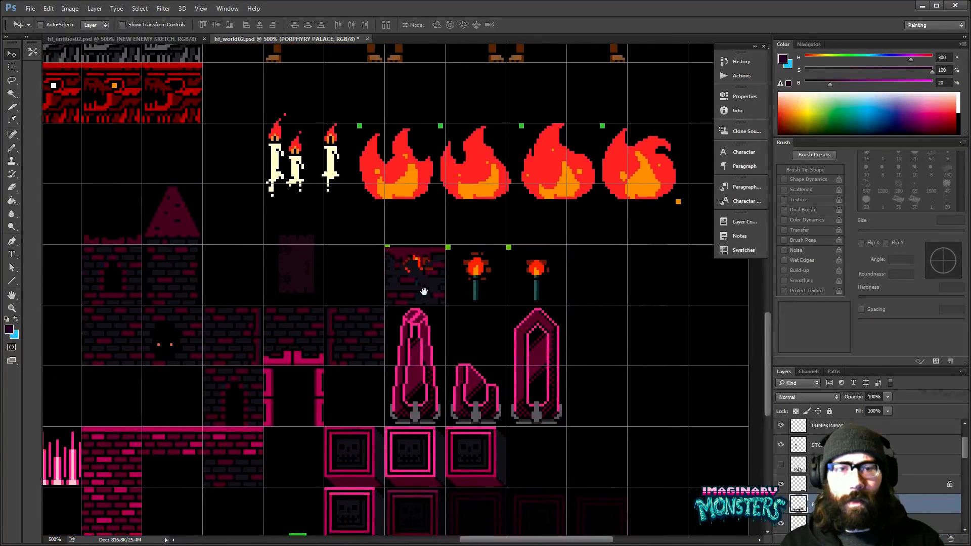
- Move the cracked brick tile off the first torch, four tiles to the right, and review the layout without the grid
{"action": "key", "text": "m"}
{"action": "left_click_drag", "start_coordinate": [376, 231], "coordinate": [656, 280]}
{"action": "key", "text": "v"}
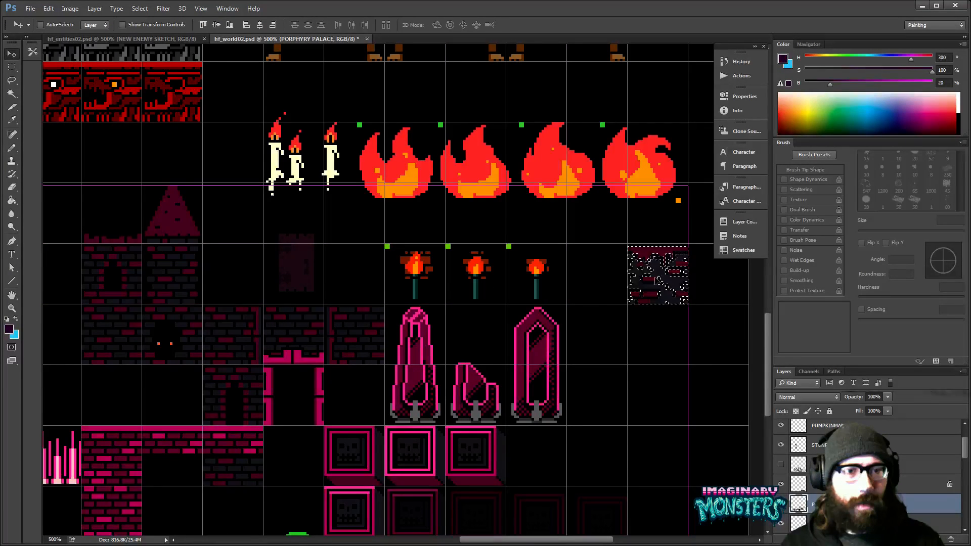
{"action": "key", "text": "z"}
{"action": "left_click", "coordinate": [544, 294], "text": "alt"}
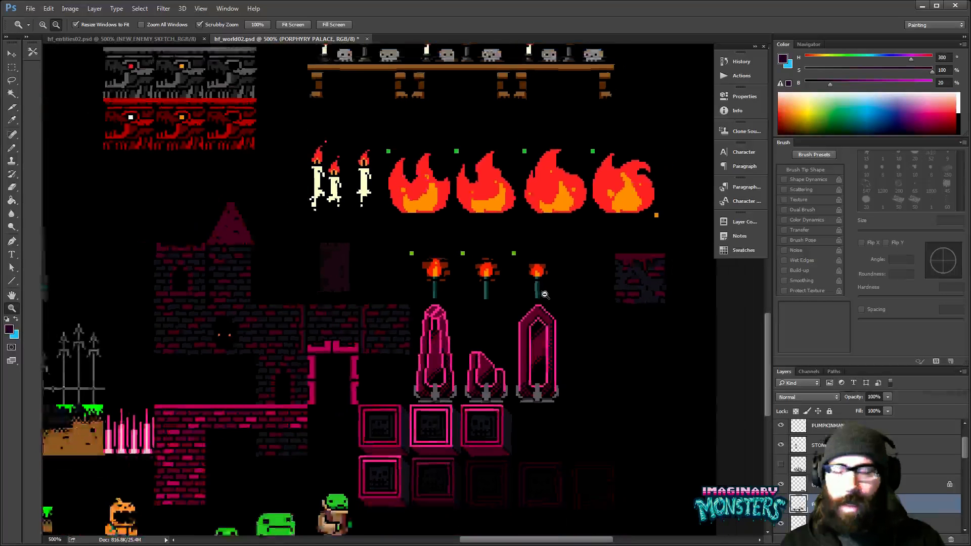
{"action": "left_click", "coordinate": [545, 294], "text": "alt"}
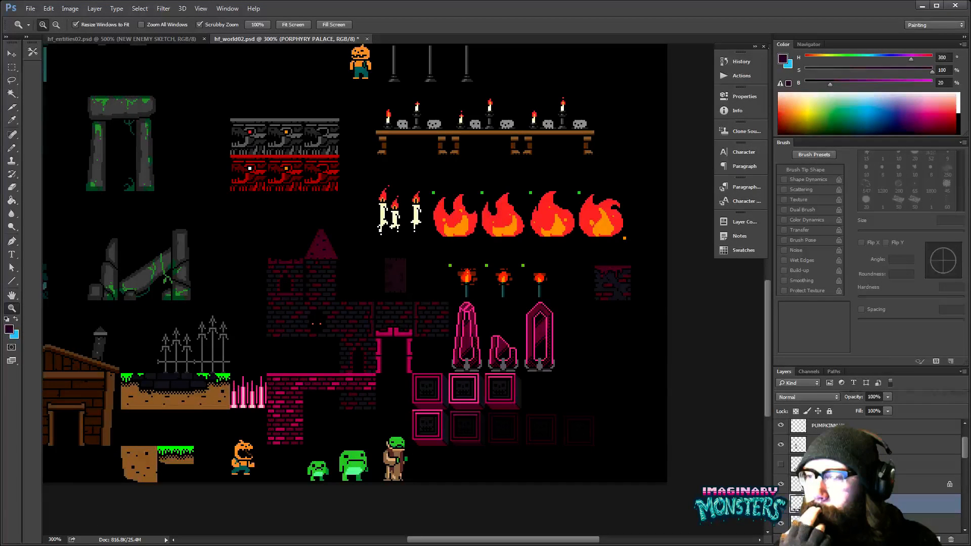
- Look over the world tile sheet, from the graveyard and castle pieces to the fires, torches and pink palace tiles
{"action": "key", "text": "super"}
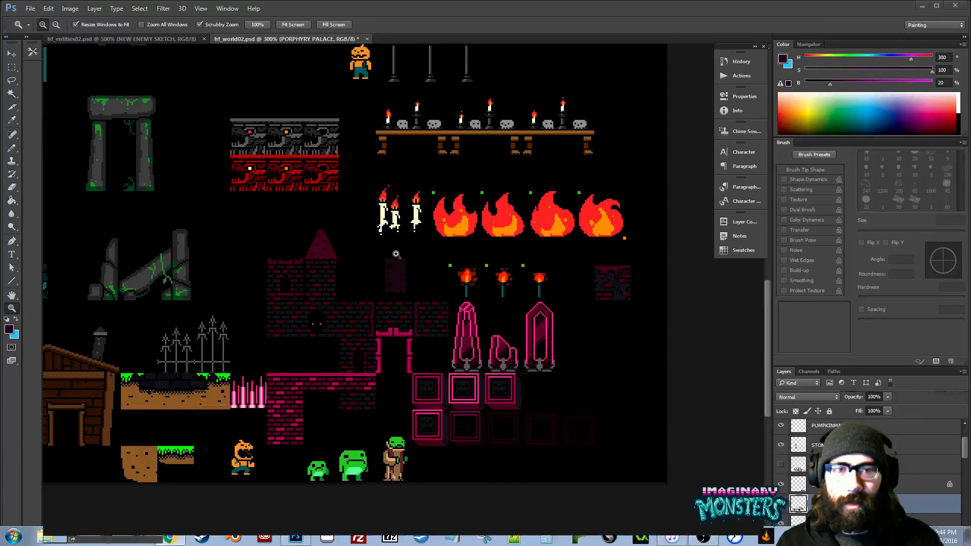
{"action": "left_click_drag", "start_coordinate": [396, 254], "coordinate": [534, 428]}
{"action": "left_click_drag", "start_coordinate": [557, 253], "coordinate": [506, 333]}
{"action": "left_click_drag", "start_coordinate": [505, 228], "coordinate": [544, 325]}
{"action": "left_click_drag", "start_coordinate": [497, 359], "coordinate": [414, 271]}
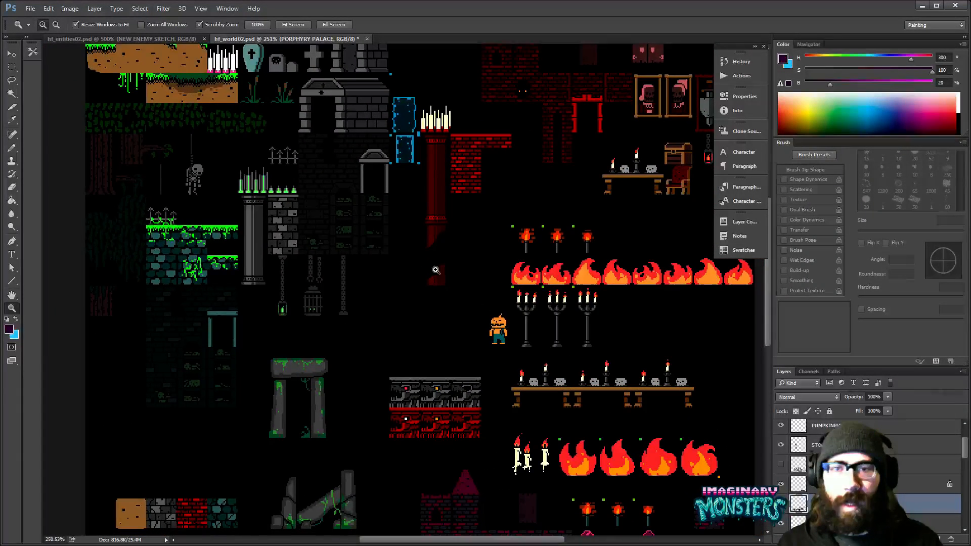
{"action": "key", "text": "alt"}
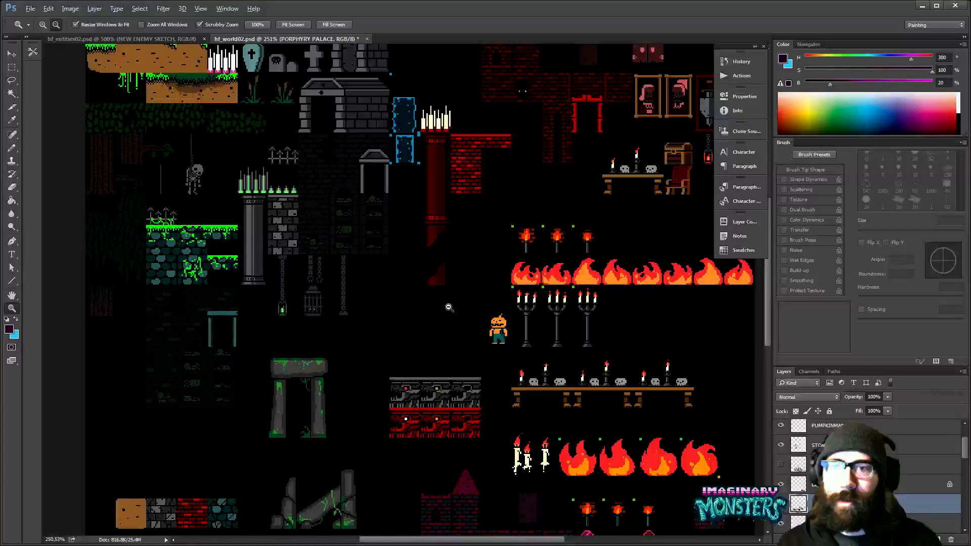
{"action": "left_click", "coordinate": [448, 307], "text": "alt"}
{"action": "left_click_drag", "start_coordinate": [449, 298], "coordinate": [442, 238]}
- Save the world tile sheet and hide its black background layer
{"action": "key", "text": "ctrl+s"}
{"action": "left_click_drag", "start_coordinate": [964, 451], "coordinate": [965, 523]}
{"action": "left_click", "coordinate": [780, 523]}
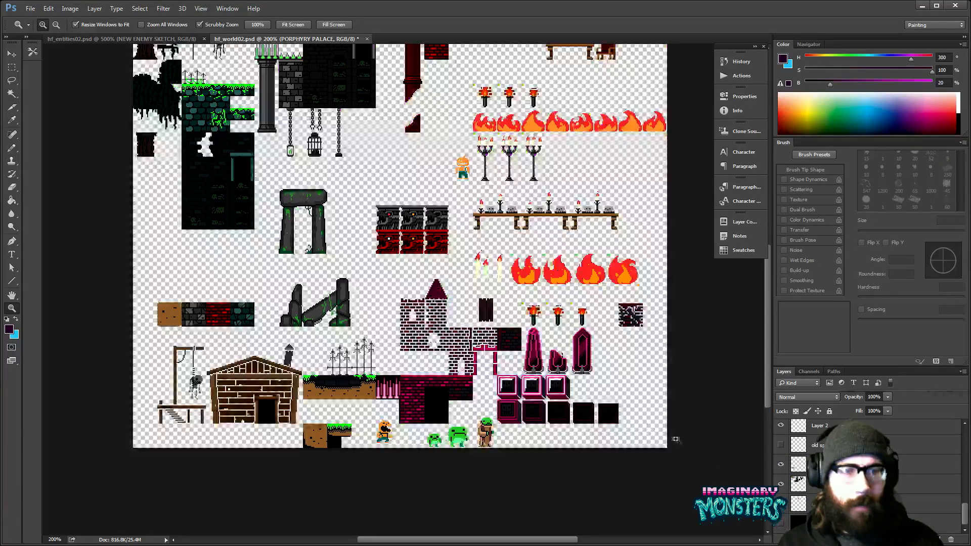
- Export the transparent tile sheet as a PNG with Smallest / Slow compression and no interlacing
{"action": "left_click_drag", "start_coordinate": [470, 253], "coordinate": [445, 309]}
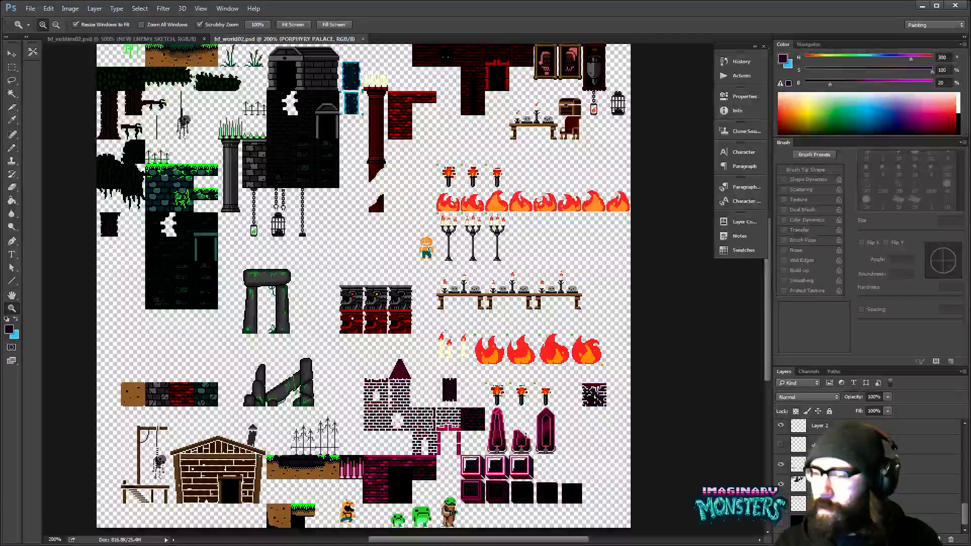
{"action": "key", "text": "Return"}
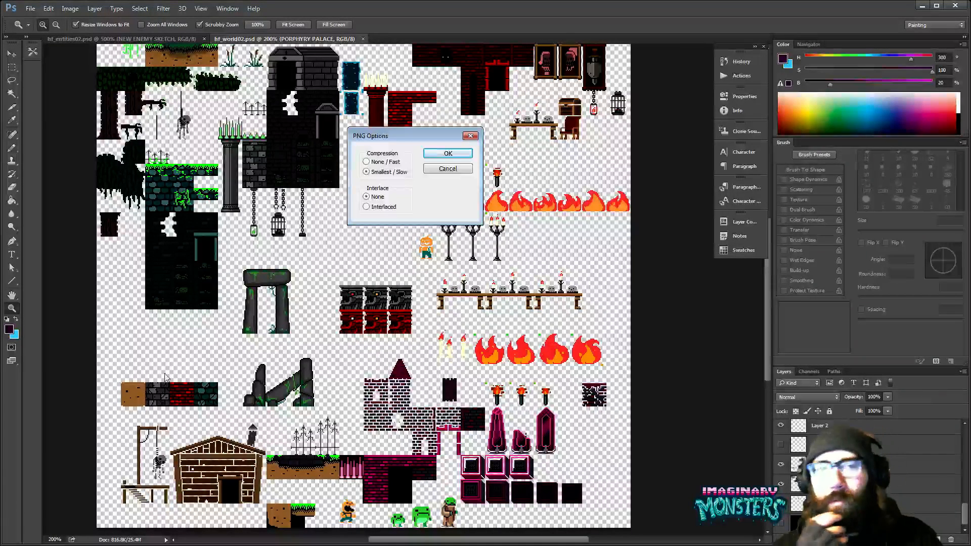
{"action": "left_click", "coordinate": [448, 153]}
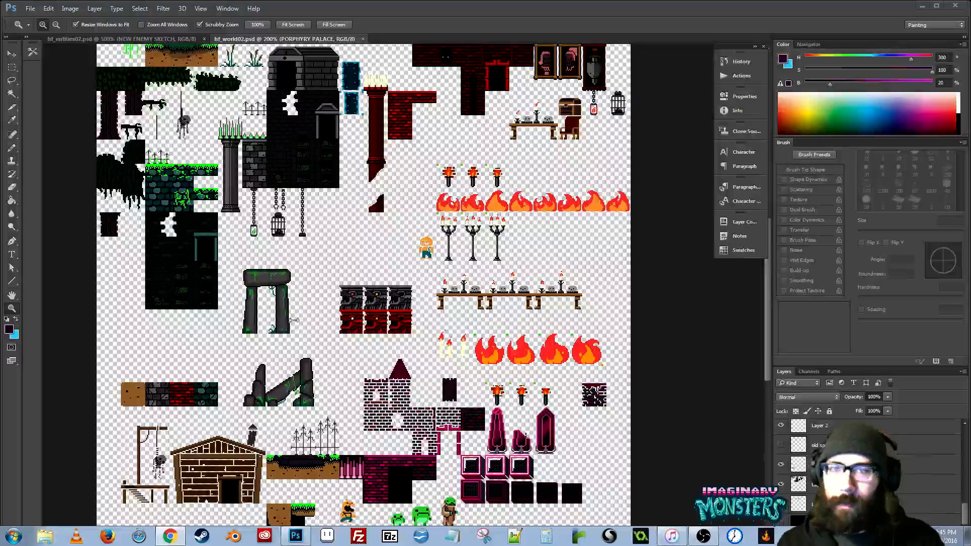
- Review the transparent world tile sheet in full screen and standard screen modes, covering its upper and lower rows
{"action": "key", "text": "f"}
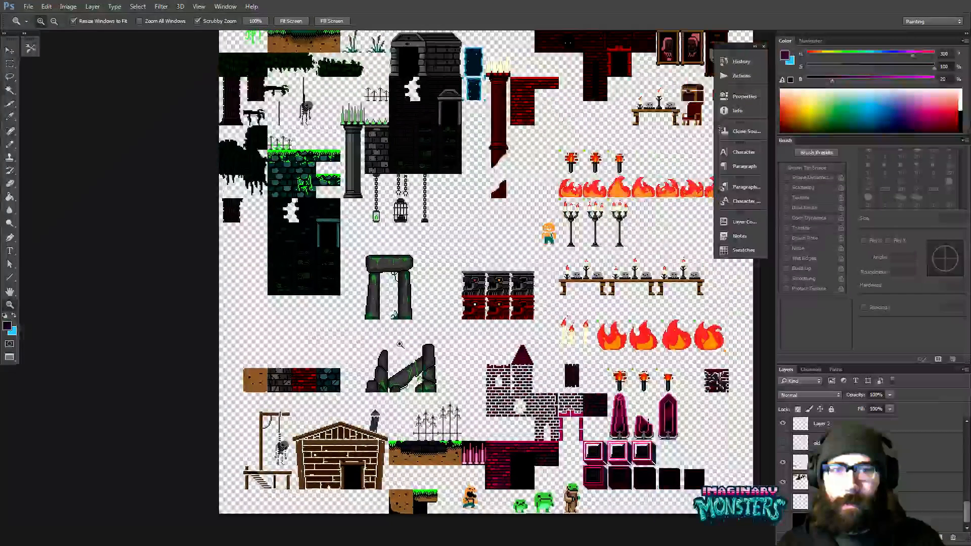
{"action": "key", "text": "shift+f"}
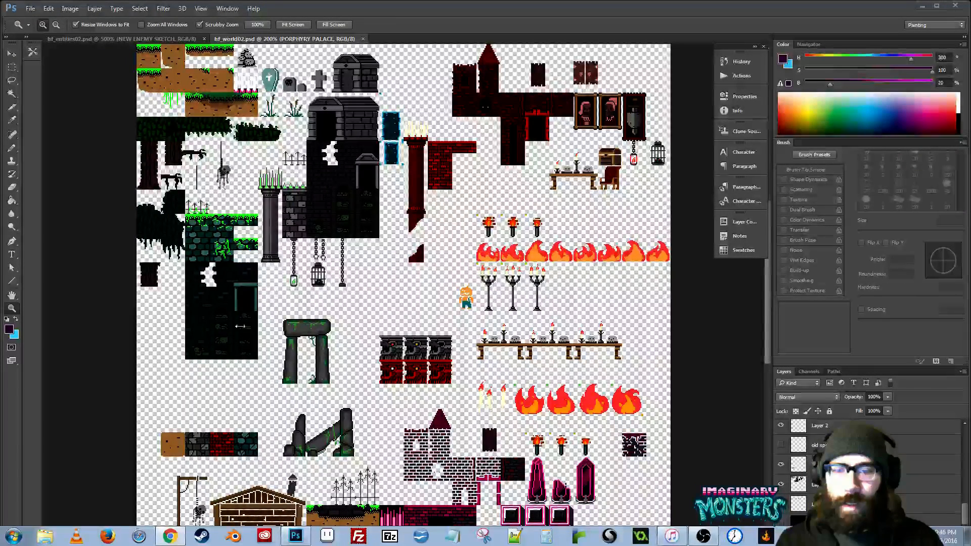
{"action": "left_click_drag", "start_coordinate": [231, 488], "coordinate": [252, 382]}
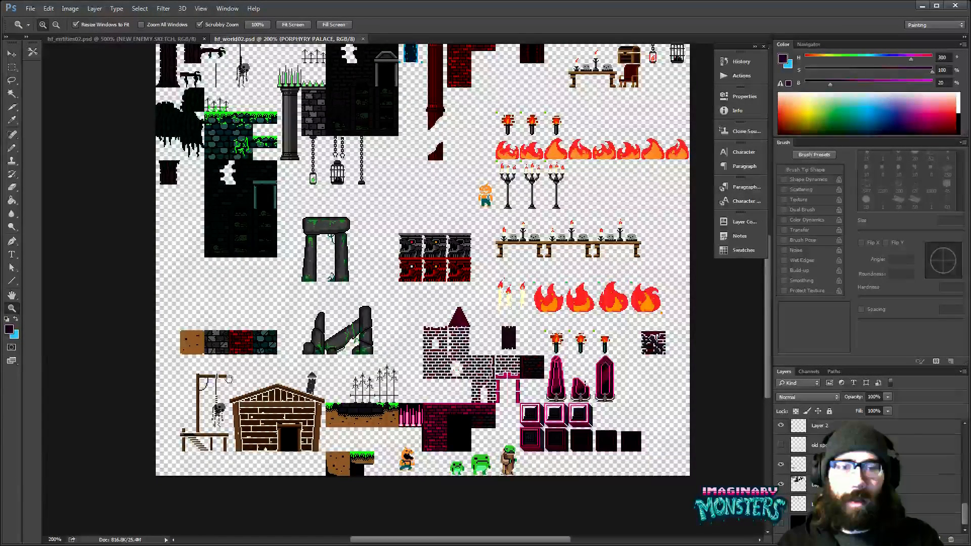
{"action": "left_click_drag", "start_coordinate": [229, 378], "coordinate": [211, 406]}
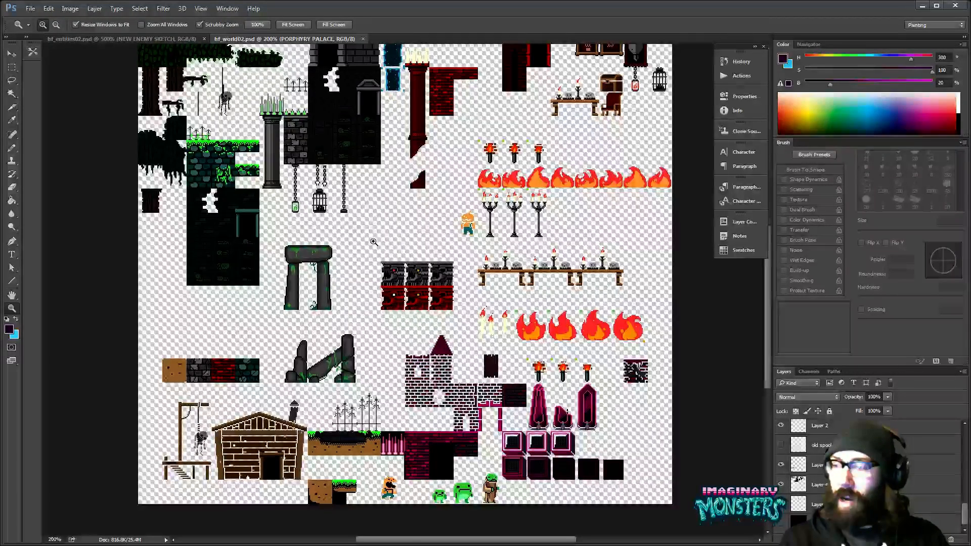
{"action": "left_click_drag", "start_coordinate": [387, 371], "coordinate": [375, 355]}
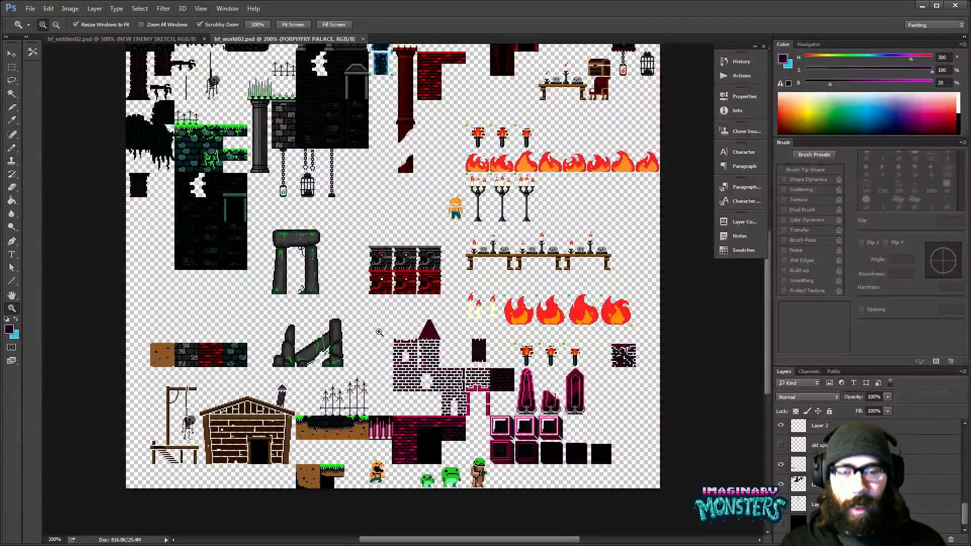
{"action": "left_click_drag", "start_coordinate": [461, 333], "coordinate": [438, 357]}
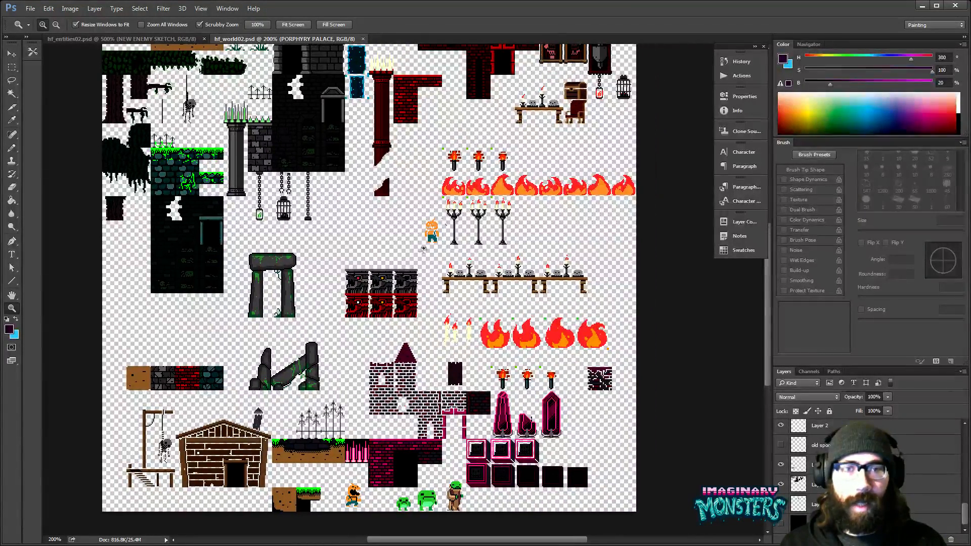
{"action": "key", "text": "f"}
{"action": "key", "text": "f"}
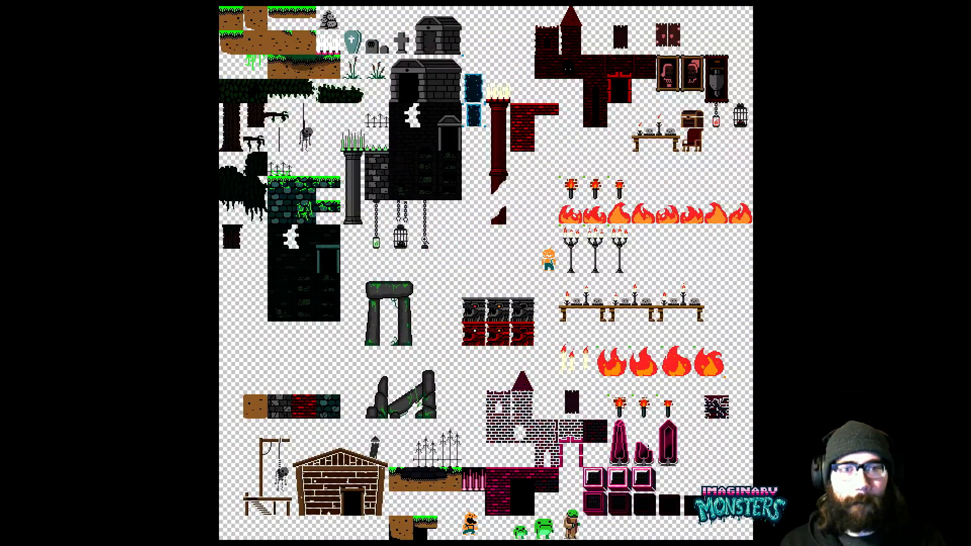
{"action": "key", "text": "f"}
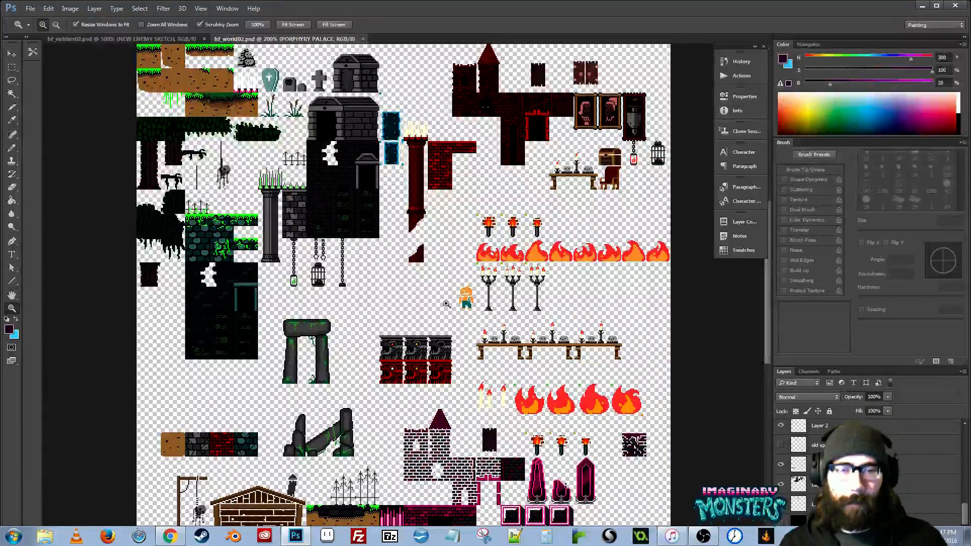
- Look over the rest of the tile sheet and the monster sprites in hf_entities02.psd, postponing the GameMaker update
{"action": "left_click_drag", "start_coordinate": [447, 304], "coordinate": [425, 237]}
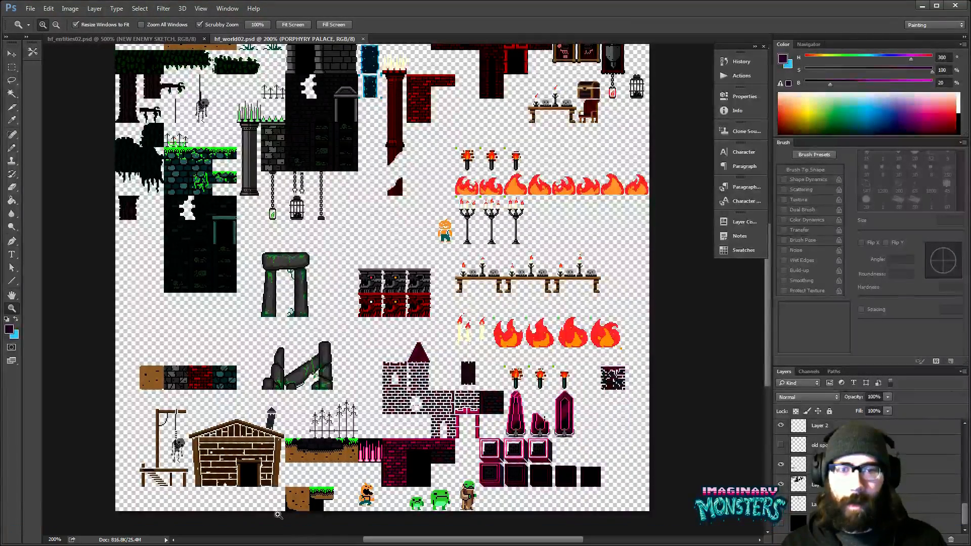
{"action": "left_click", "coordinate": [101, 38]}
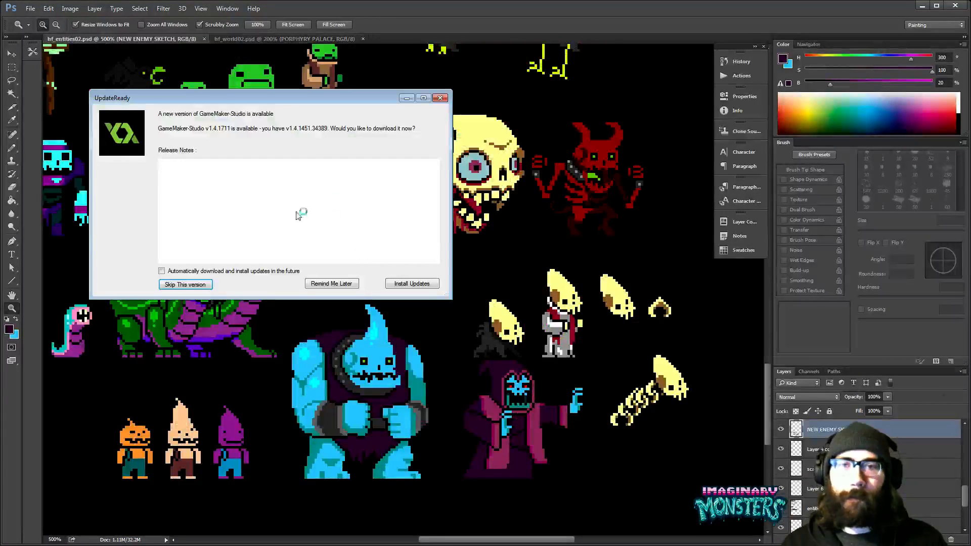
{"action": "left_click", "coordinate": [332, 284]}
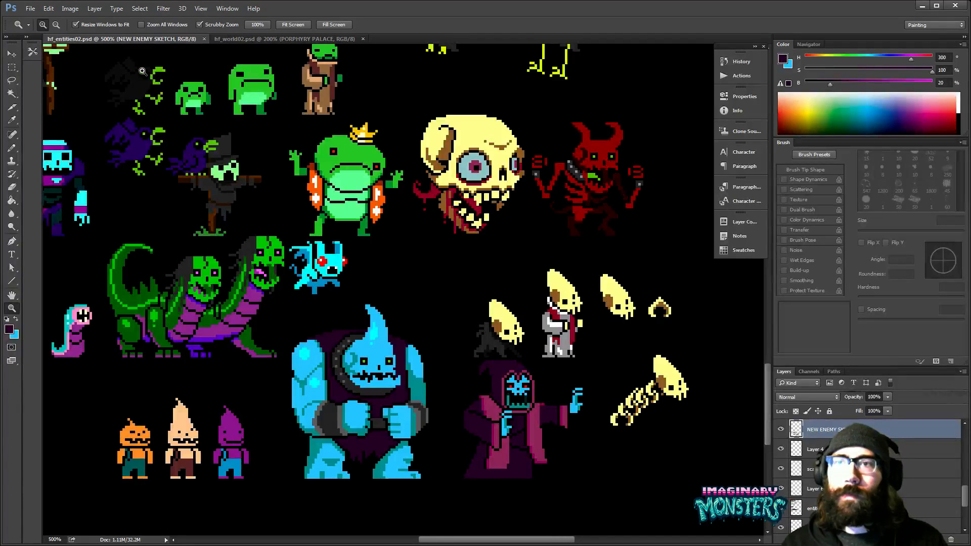
{"action": "left_click_drag", "start_coordinate": [271, 161], "coordinate": [236, 117]}
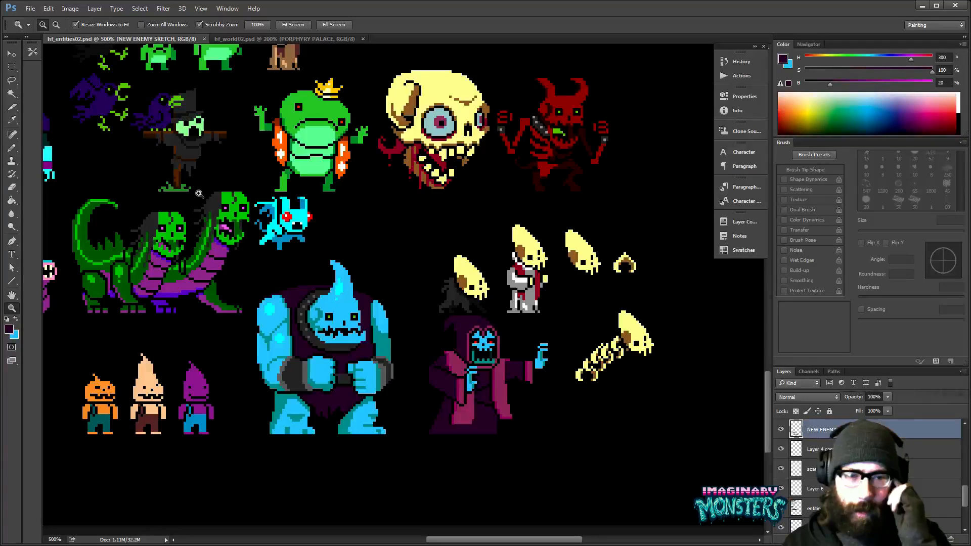
{"action": "left_click_drag", "start_coordinate": [198, 193], "coordinate": [284, 183]}
- Switch to GameMaker: Studio and open the recent project HalloweenForever_3_31
{"action": "key", "text": "alt+Tab"}
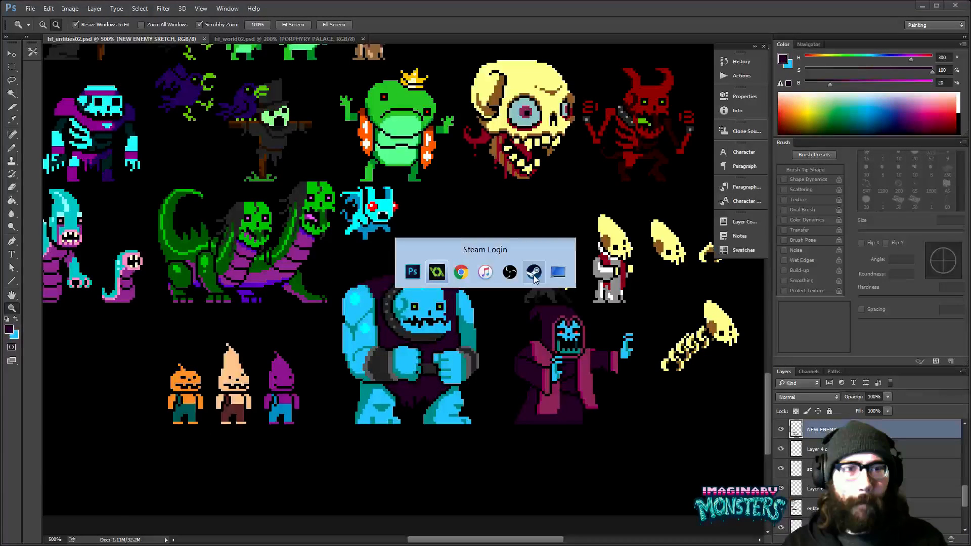
{"action": "left_click", "coordinate": [431, 277]}
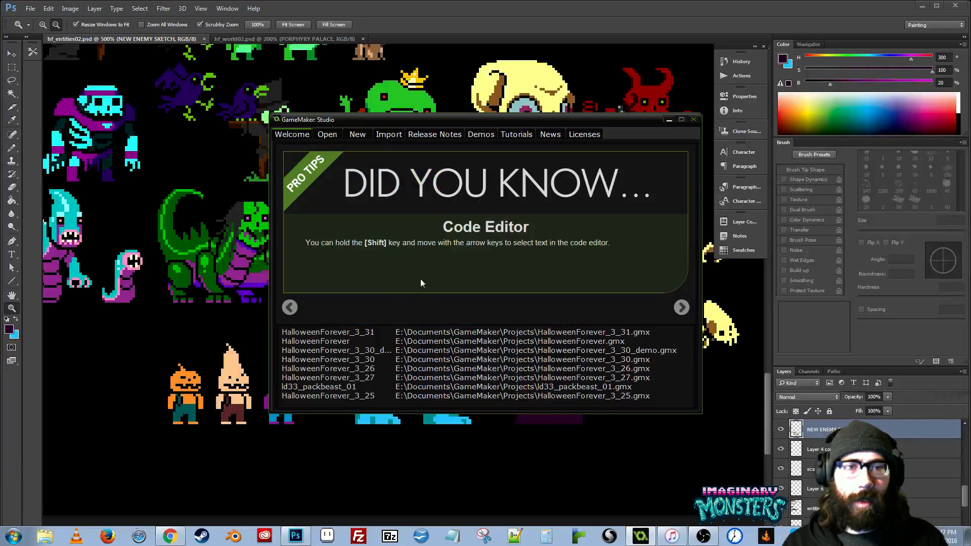
{"action": "double_click", "coordinate": [352, 332]}
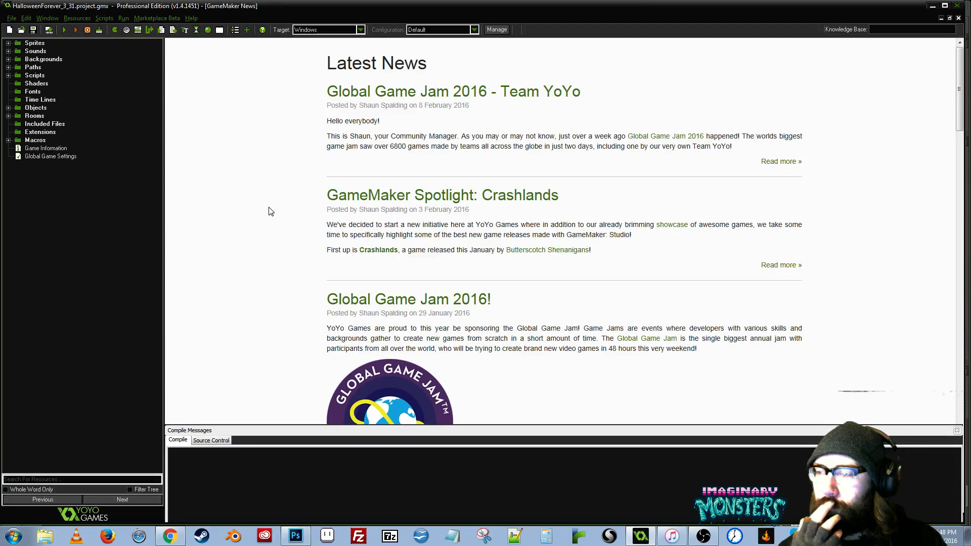
- Create a new room in the project's Rooms group
{"action": "left_click", "coordinate": [8, 115]}
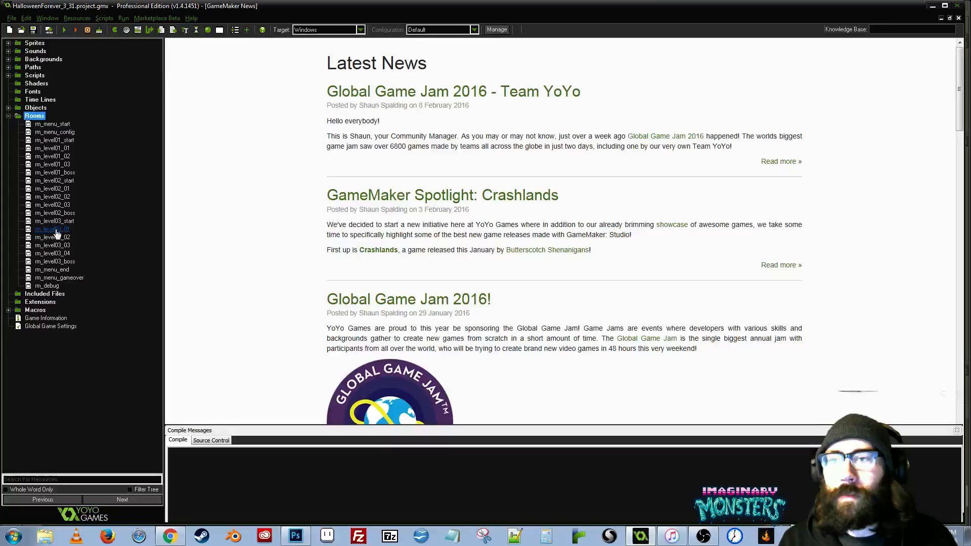
{"action": "left_click", "coordinate": [55, 262]}
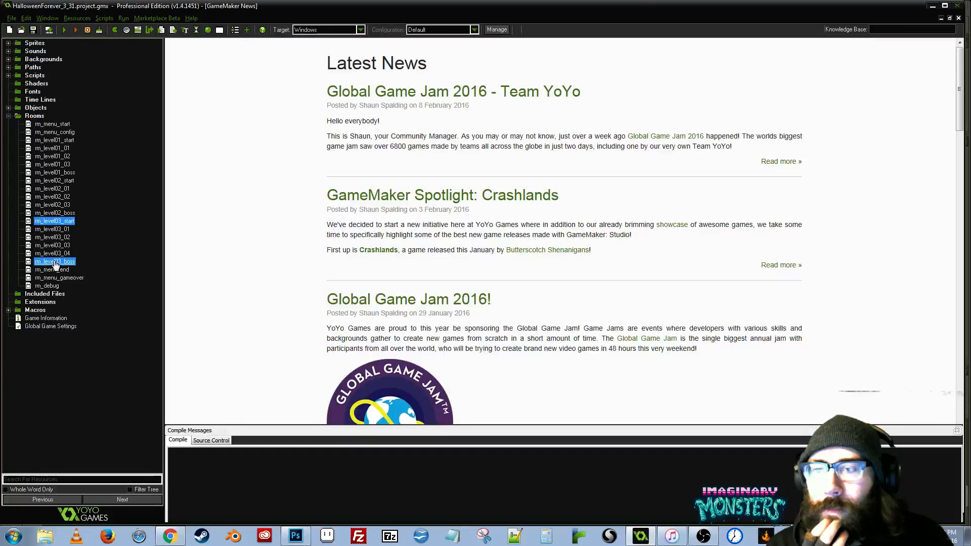
{"action": "left_click", "coordinate": [220, 31]}
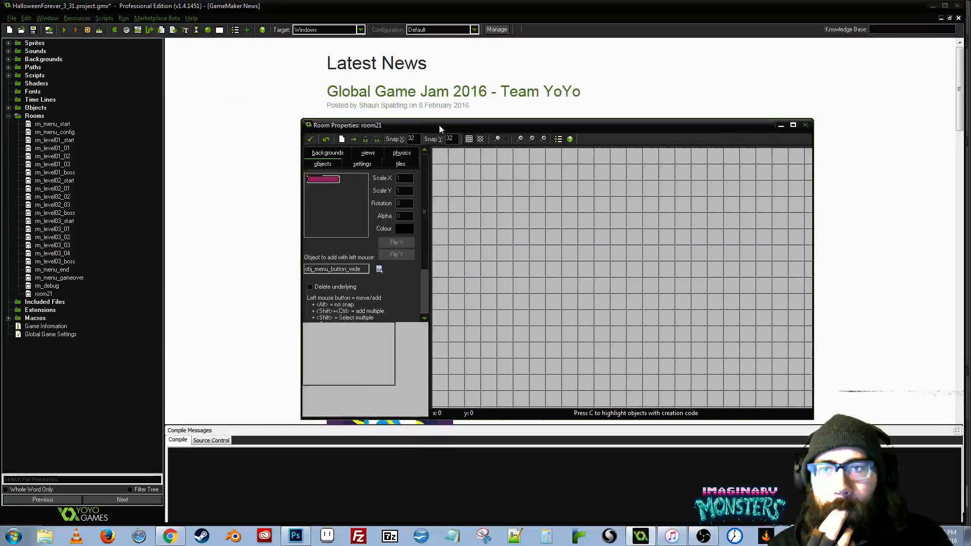
{"action": "left_click_drag", "start_coordinate": [437, 128], "coordinate": [375, 138]}
- Name the new room rm_level04_01, accept its properties and place it directly after rm_level03_boss among the rooms
{"action": "left_click", "coordinate": [298, 176]}
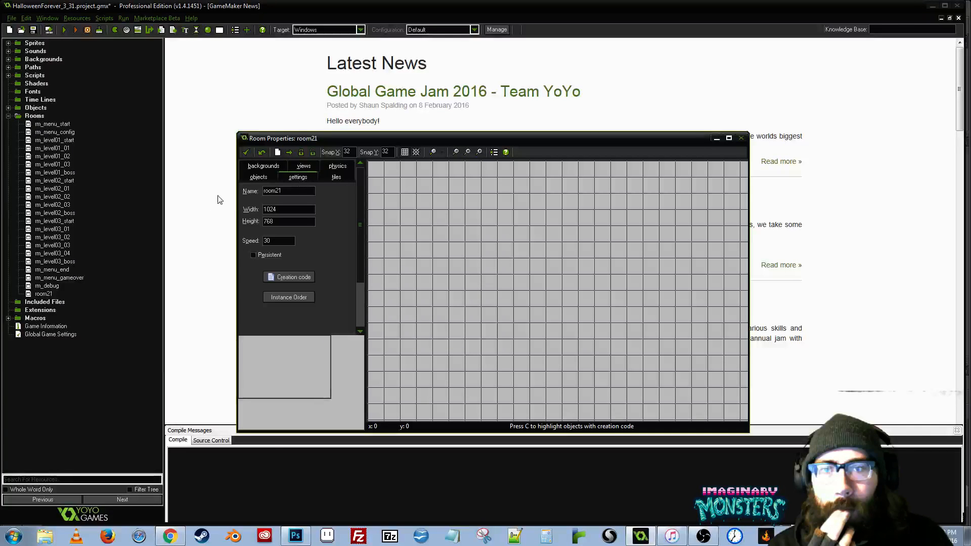
{"action": "double_click", "coordinate": [304, 192]}
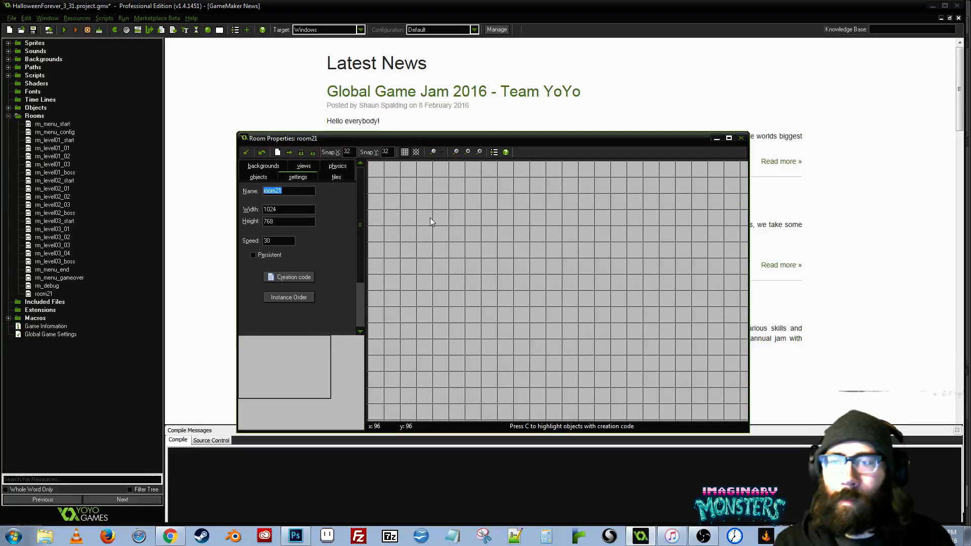
{"action": "type", "text": "rm_"}
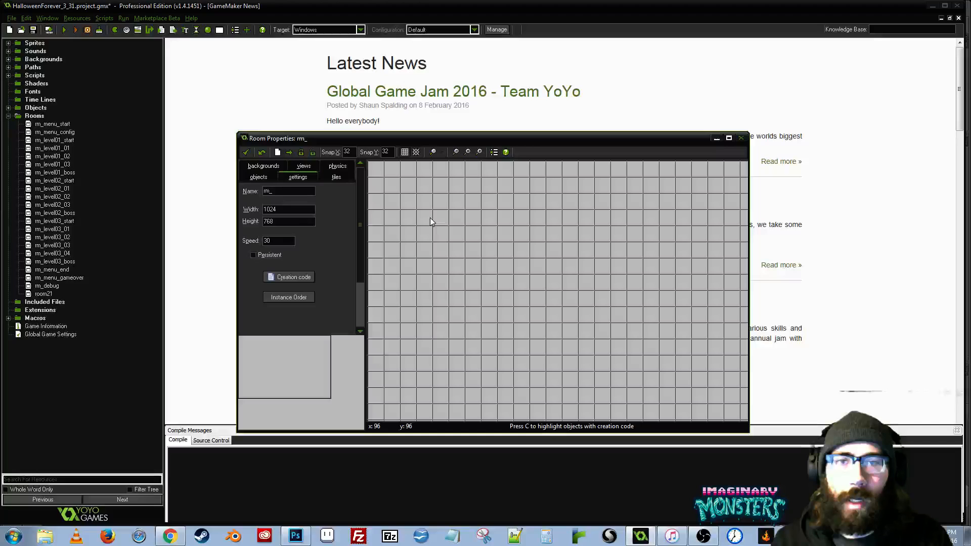
{"action": "type", "text": "level04"}
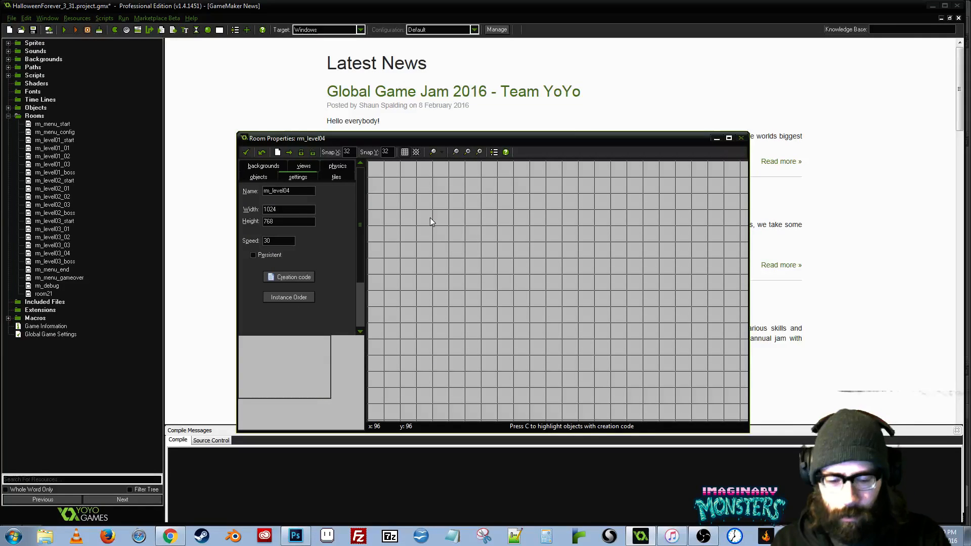
{"action": "type", "text": "_01"}
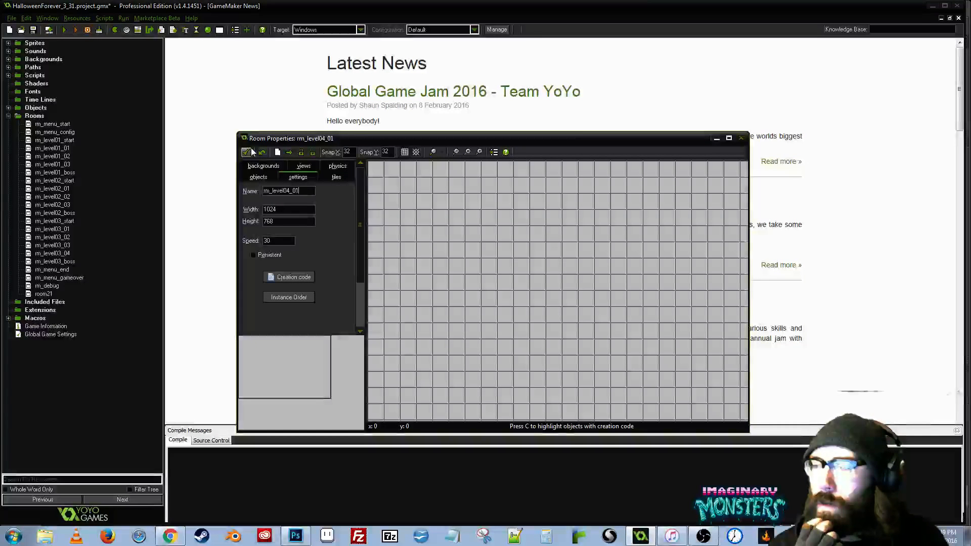
{"action": "left_click_drag", "start_coordinate": [267, 140], "coordinate": [286, 140]}
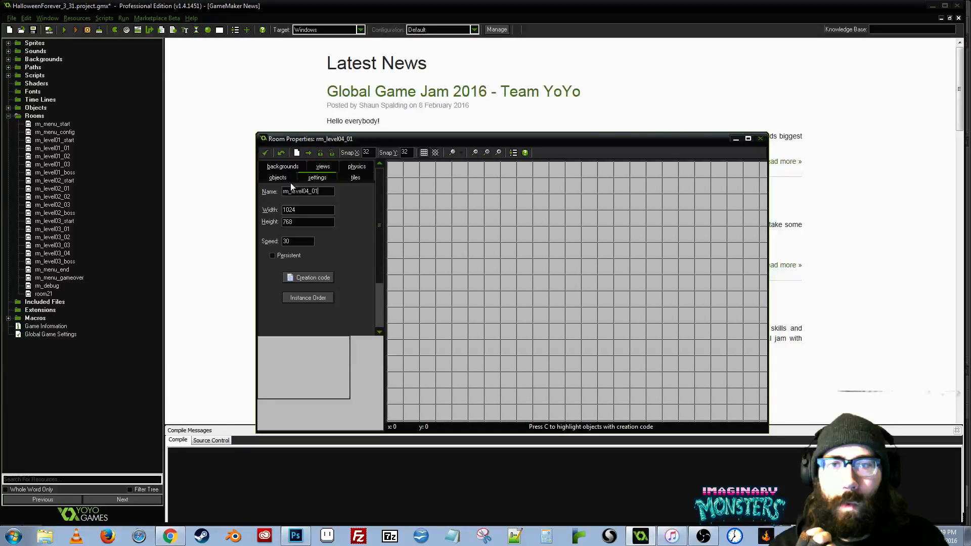
{"action": "left_click", "coordinate": [265, 152]}
{"action": "left_click_drag", "start_coordinate": [62, 293], "coordinate": [69, 239]}
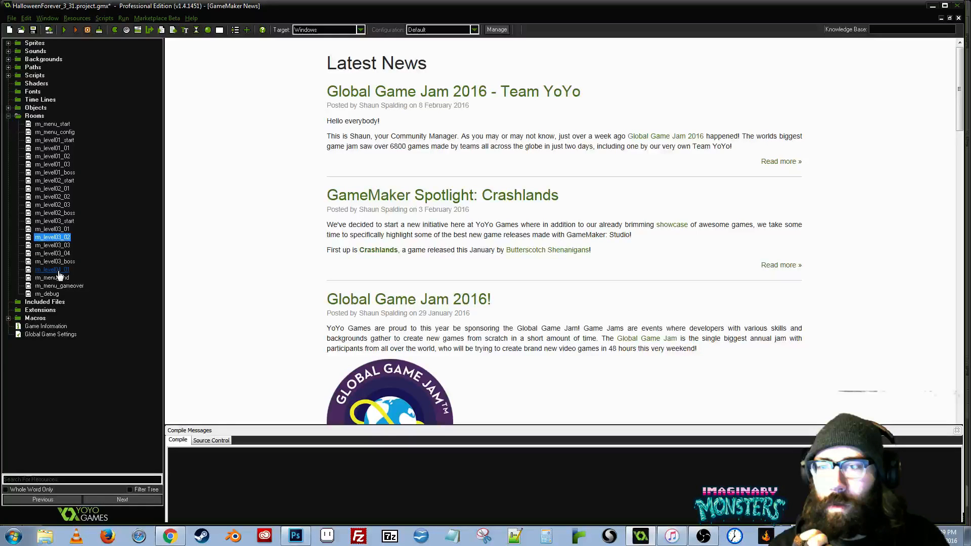
- Copy the room name from the settings of rm_level04_01 and close its properties
{"action": "double_click", "coordinate": [58, 270]}
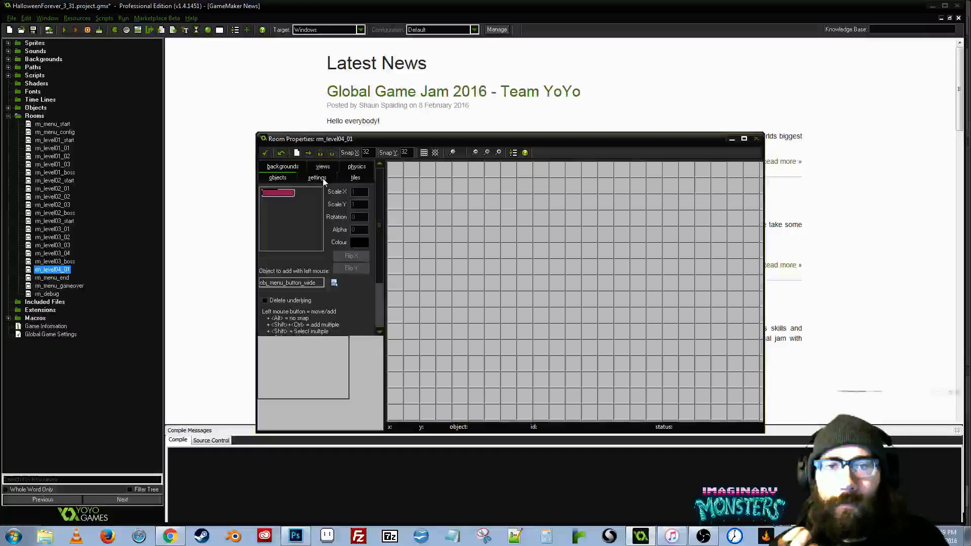
{"action": "left_click", "coordinate": [318, 178]}
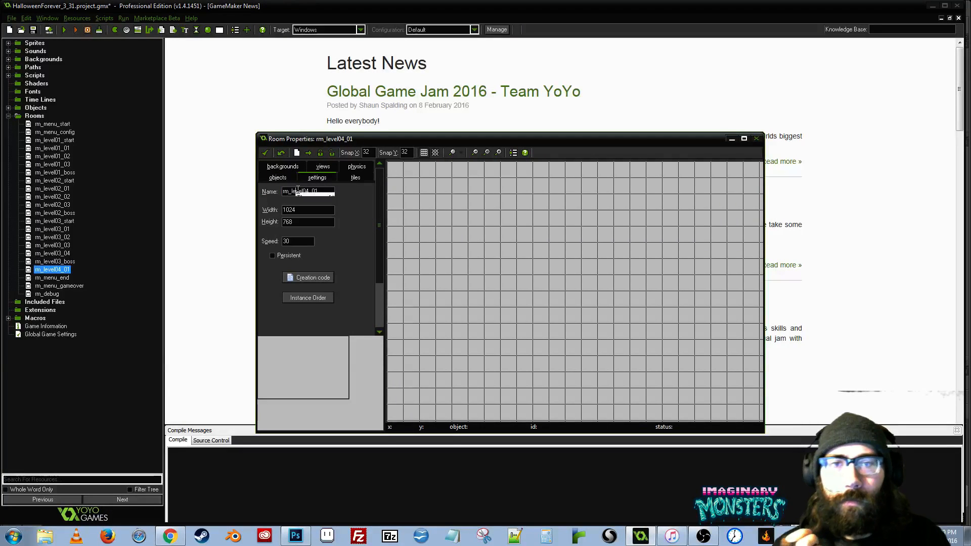
{"action": "right_click", "coordinate": [298, 190]}
{"action": "left_click", "coordinate": [339, 223]}
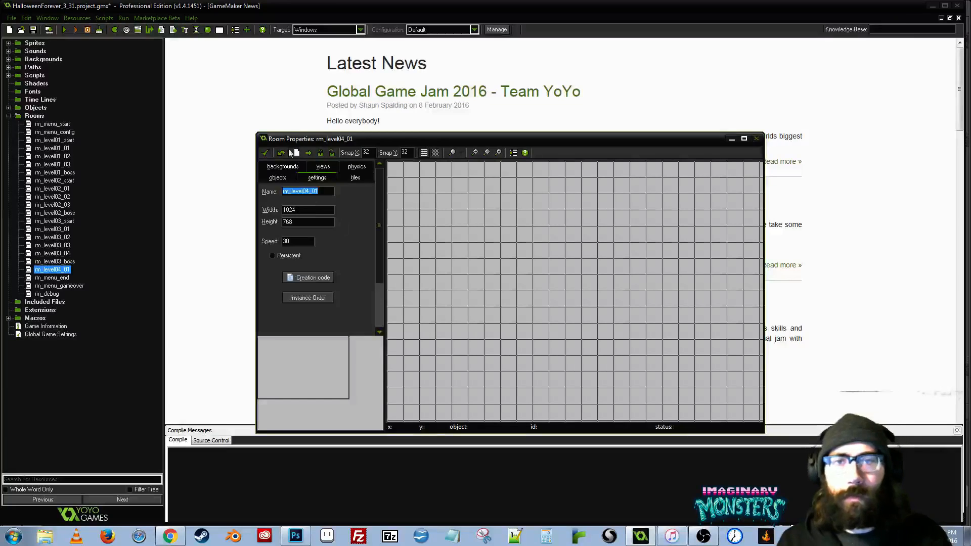
{"action": "left_click", "coordinate": [265, 152]}
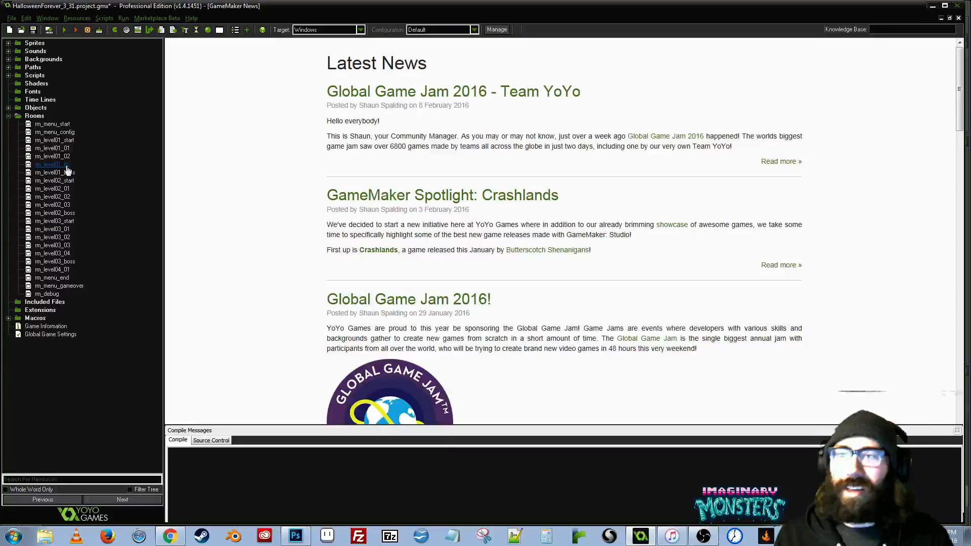
- Find obj_controller_start in the controllers group of the project's objects and open its properties
{"action": "left_click", "coordinate": [52, 149]}
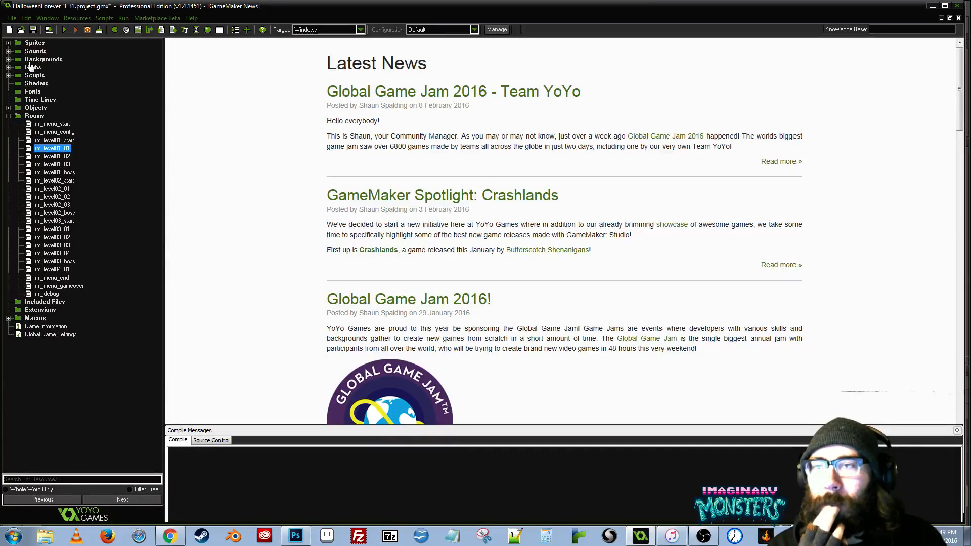
{"action": "left_click", "coordinate": [17, 107]}
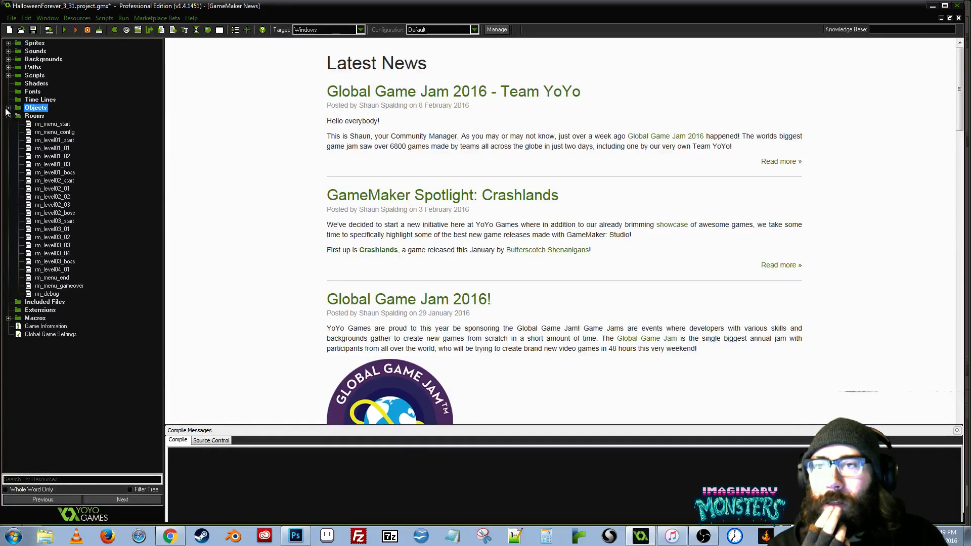
{"action": "left_click", "coordinate": [9, 108]}
{"action": "left_click", "coordinate": [65, 303]}
{"action": "scroll", "coordinate": [67, 308], "scroll_direction": "down", "scroll_amount": 10}
{"action": "scroll", "coordinate": [71, 303], "scroll_direction": "up", "scroll_amount": 10}
{"action": "scroll", "coordinate": [76, 301], "scroll_direction": "down", "scroll_amount": 8}
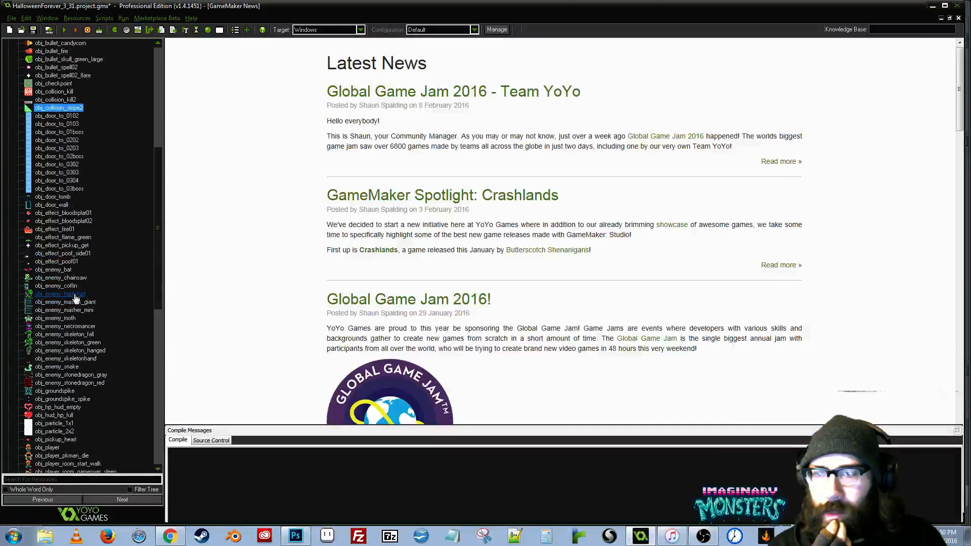
{"action": "scroll", "coordinate": [81, 296], "scroll_direction": "up", "scroll_amount": 11}
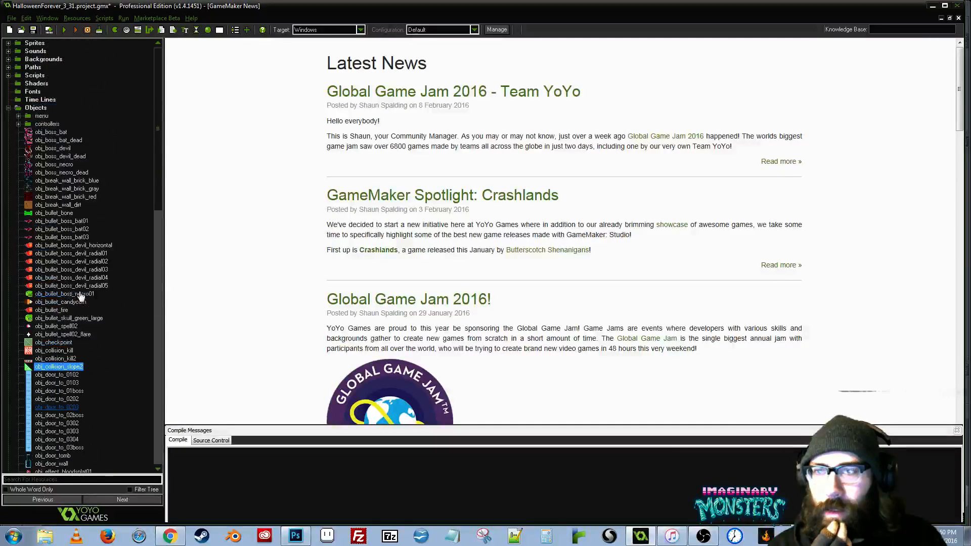
{"action": "left_click", "coordinate": [18, 124]}
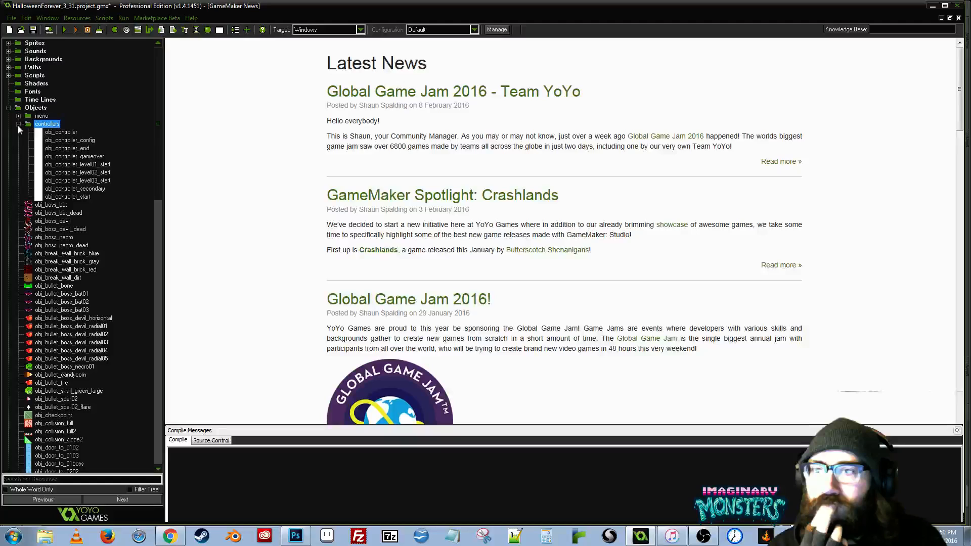
{"action": "double_click", "coordinate": [67, 197]}
- Open the code action of the obj_controller_start Step event and enlarge the code window
{"action": "left_click", "coordinate": [362, 172]}
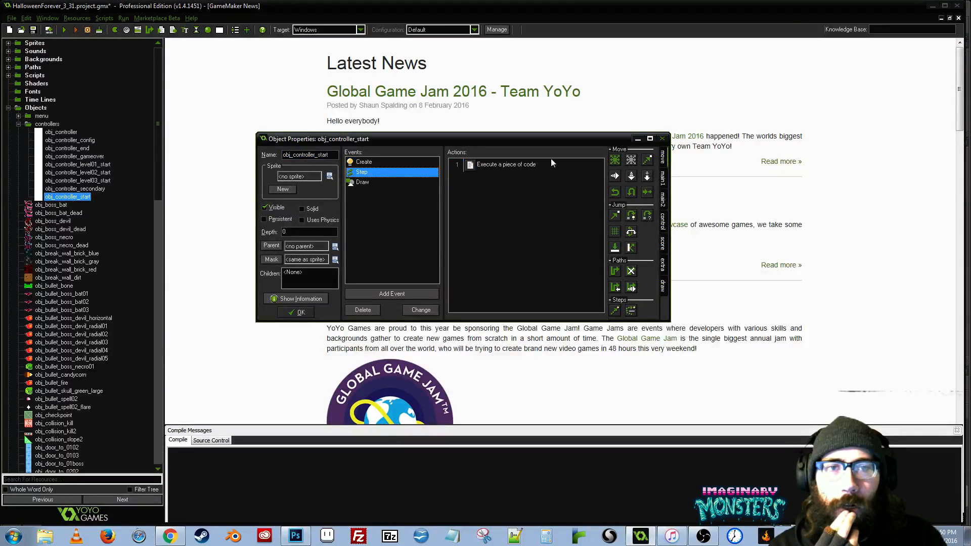
{"action": "double_click", "coordinate": [459, 163]}
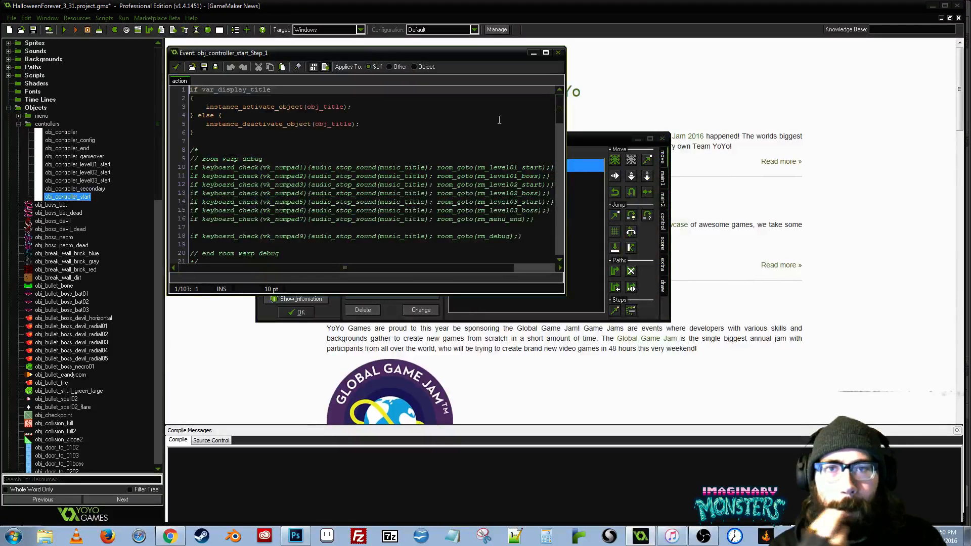
{"action": "left_click_drag", "start_coordinate": [389, 53], "coordinate": [376, 46]}
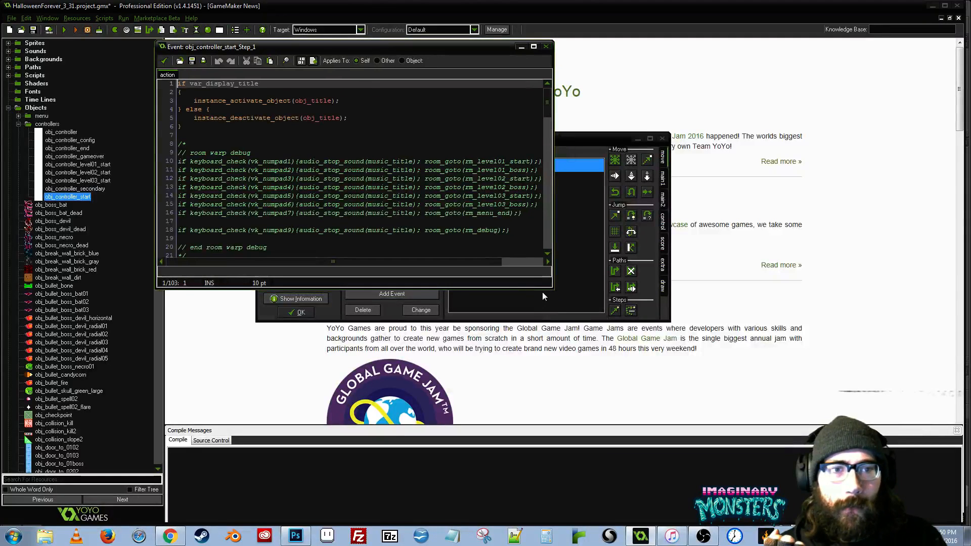
{"action": "left_click_drag", "start_coordinate": [552, 288], "coordinate": [770, 458]}
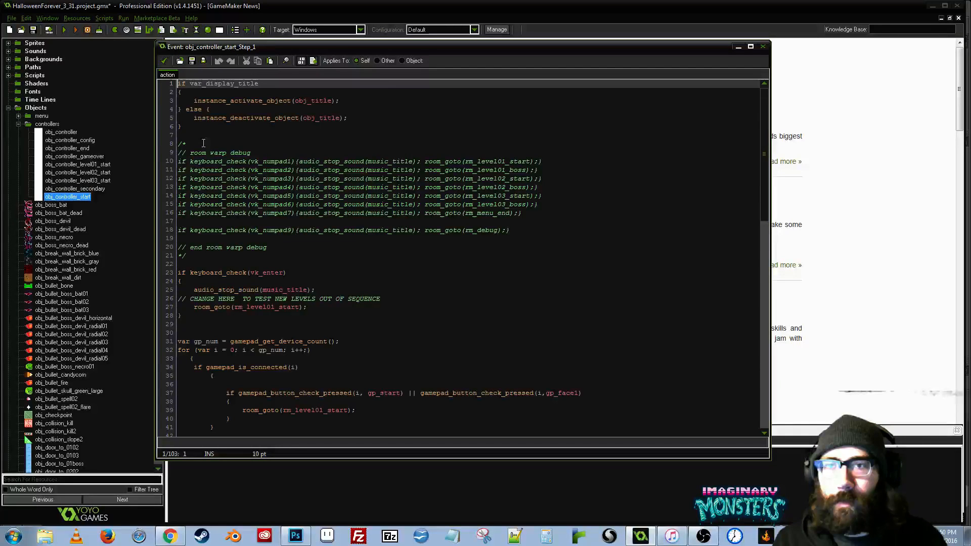
- Paste the room name rm_level04_01 on a new line above the commented-out room warp debug block
{"action": "left_click", "coordinate": [222, 256]}
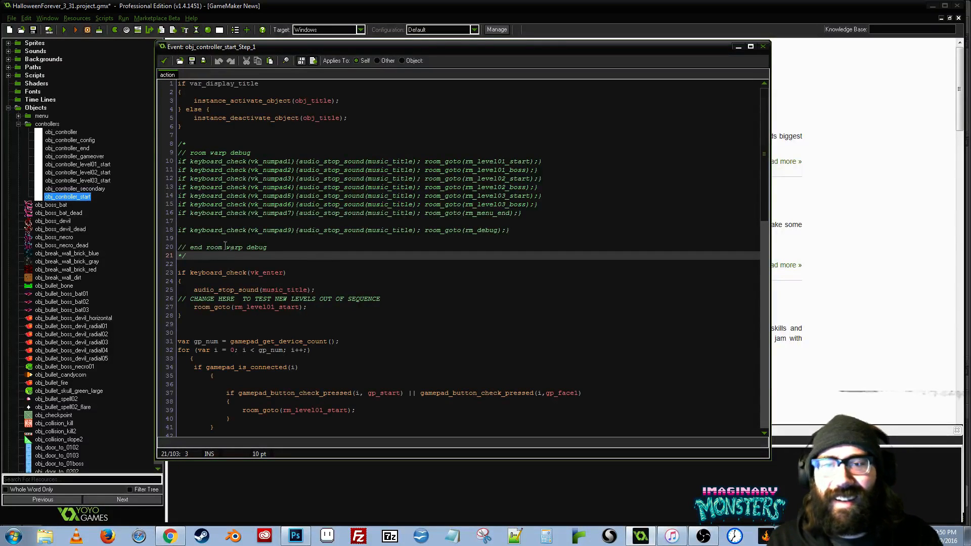
{"action": "left_click", "coordinate": [195, 137]}
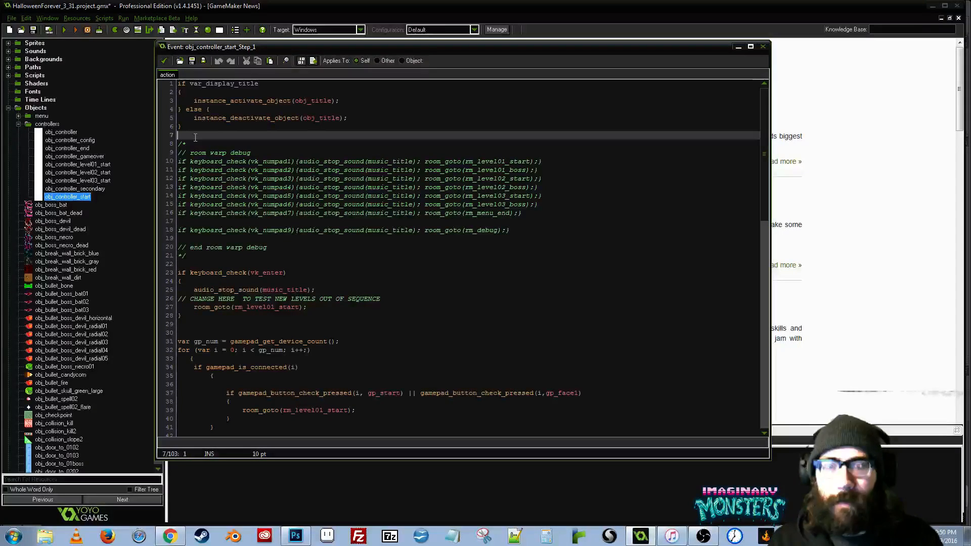
{"action": "key", "text": "Return"}
{"action": "key", "text": "Return"}
{"action": "key", "text": "Up"}
{"action": "type", "text": "rm_level04_01"}
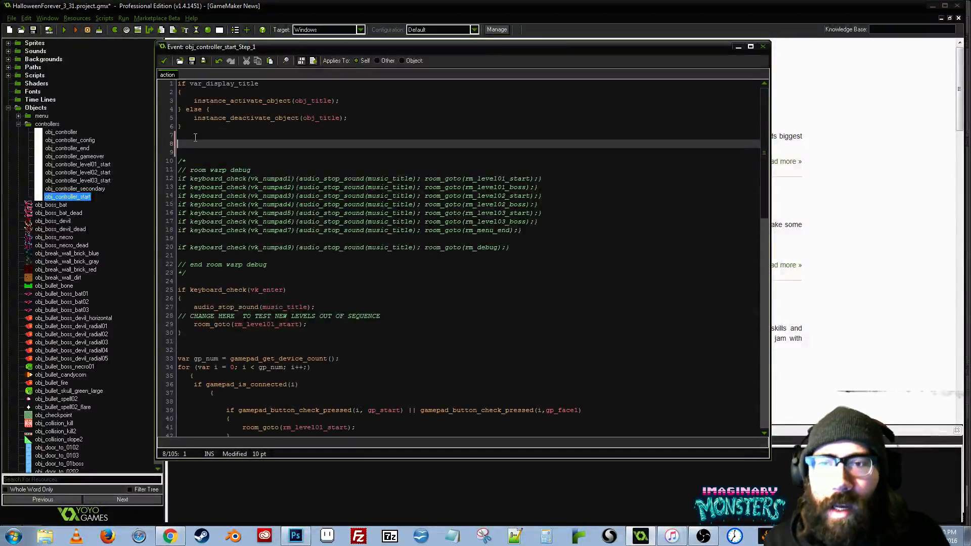
{"action": "key", "text": "Home"}
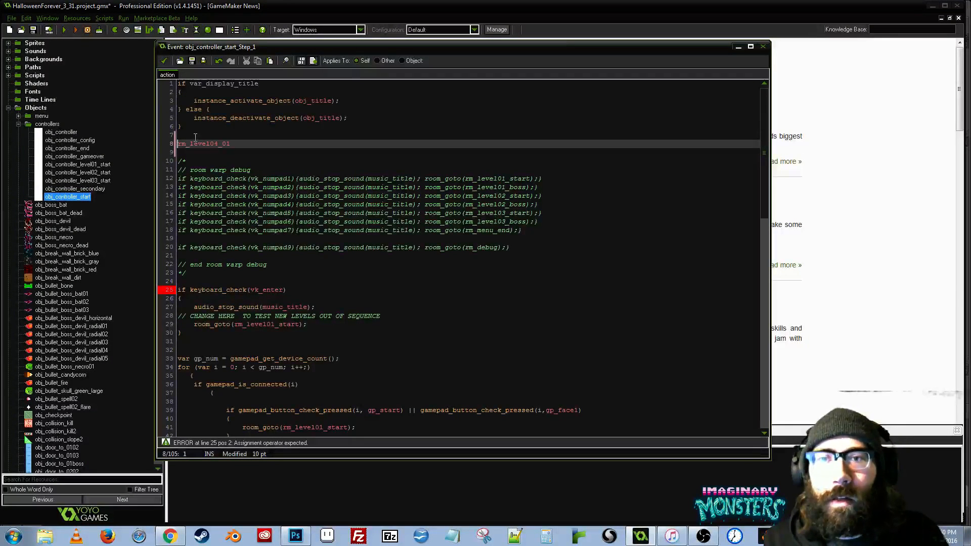
- Copy the commented-out numpad1 room warp line and paste it on a new line above the loose rm_level04_01 text
{"action": "key", "text": "Down"}
{"action": "key", "text": "Down"}
{"action": "key", "text": "Down"}
{"action": "key", "text": "Down"}
{"action": "key", "text": "ctrl+shift+Right"}
{"action": "key", "text": "ctrl+shift+Right"}
{"action": "key", "text": "ctrl+shift+Right"}
{"action": "key", "text": "ctrl+shift+Right"}
{"action": "key", "text": "ctrl+shift+Right"}
{"action": "key", "text": "ctrl+shift+Right"}
{"action": "key", "text": "ctrl+shift+Right"}
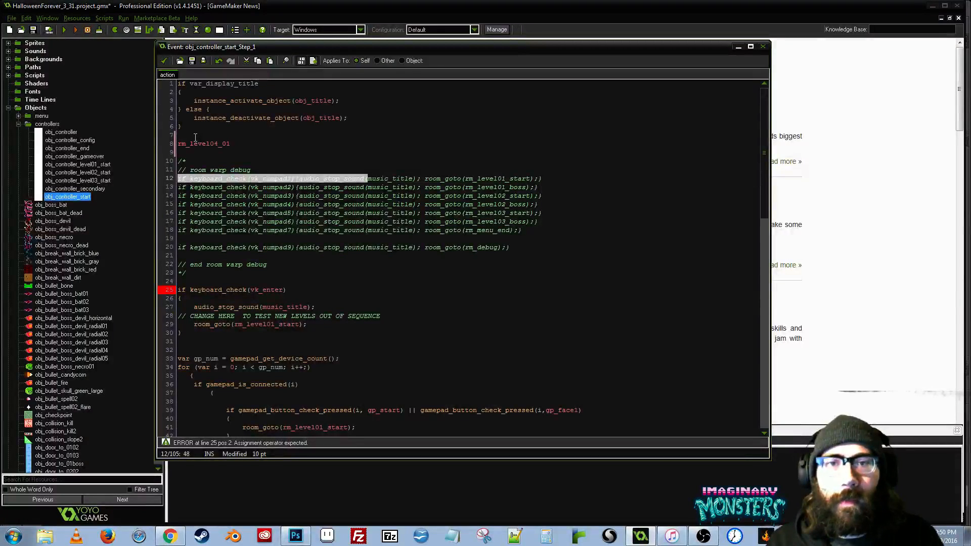
{"action": "key", "text": "ctrl+shift+Right"}
{"action": "key", "text": "ctrl+shift+Right"}
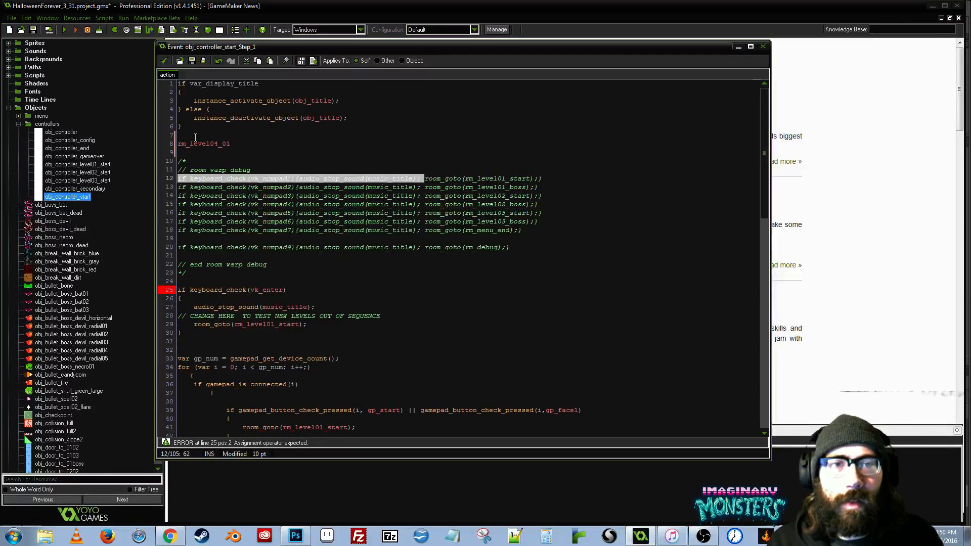
{"action": "key", "text": "ctrl+shift+Left"}
{"action": "key", "text": "ctrl+shift+Left"}
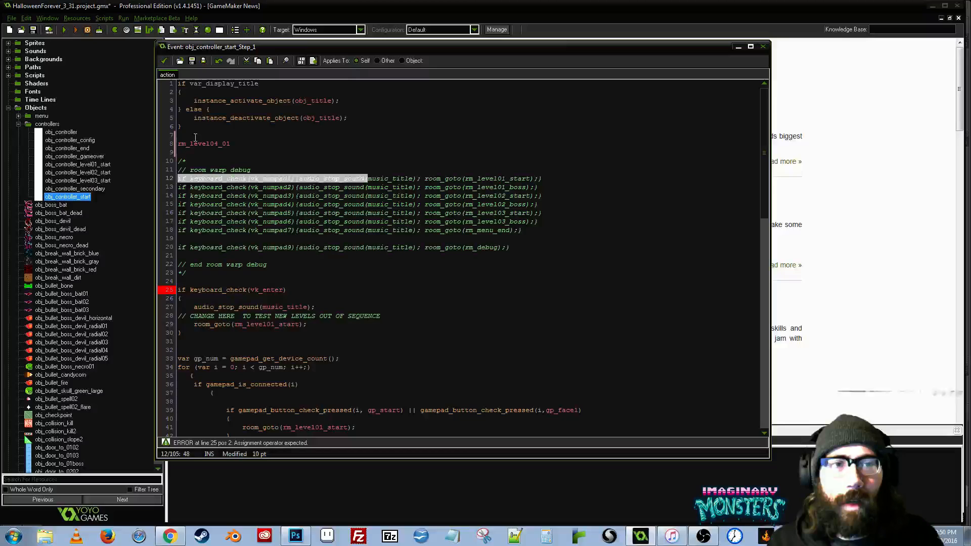
{"action": "key", "text": "ctrl+shift+Left"}
{"action": "key", "text": "ctrl+shift+Right"}
{"action": "key", "text": "ctrl+shift+Right"}
{"action": "key", "text": "ctrl+shift+Right"}
{"action": "key", "text": "ctrl+shift+Right"}
{"action": "key", "text": "ctrl+shift+Right"}
{"action": "key", "text": "ctrl+shift+Right"}
{"action": "key", "text": "ctrl+c"}
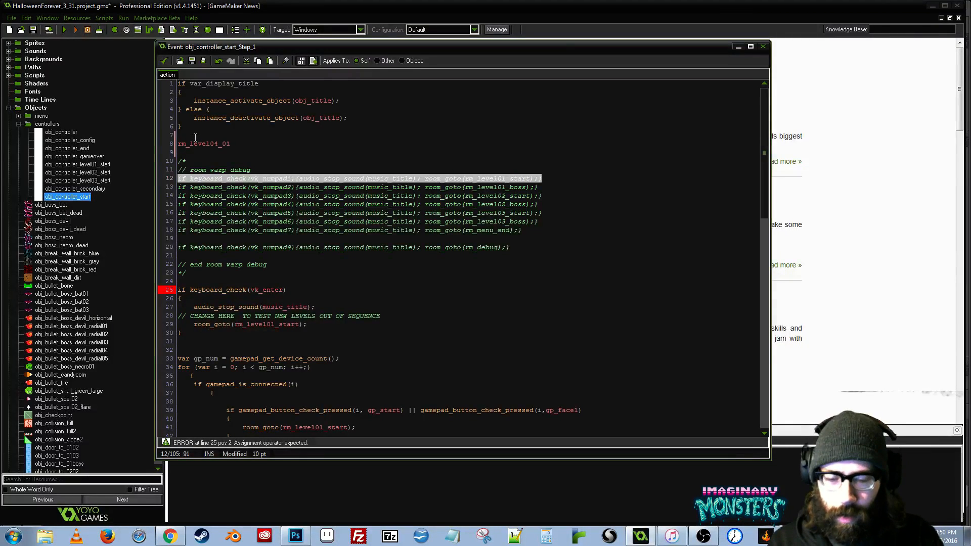
{"action": "key", "text": "Up"}
{"action": "left_click", "coordinate": [195, 137]}
{"action": "key", "text": "Return"}
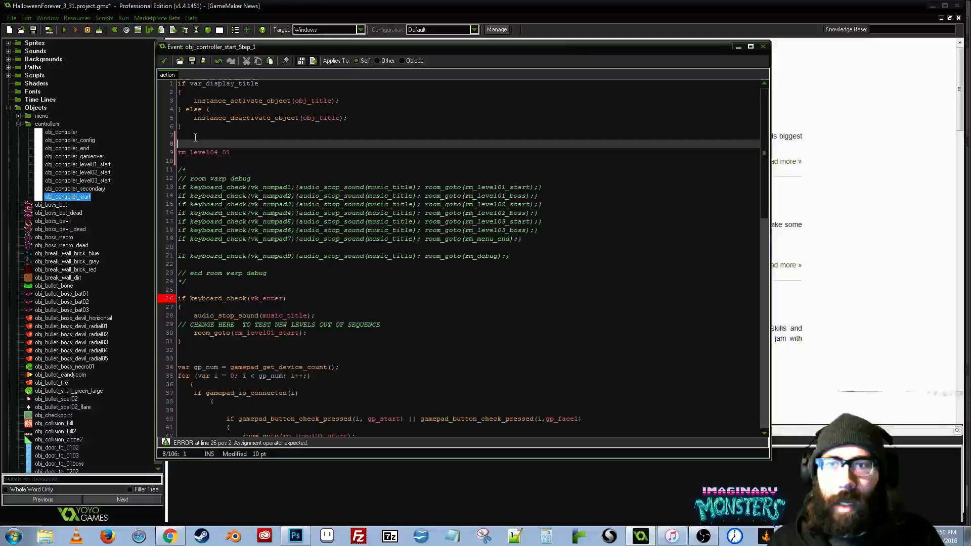
{"action": "key", "text": "ctrl+v"}
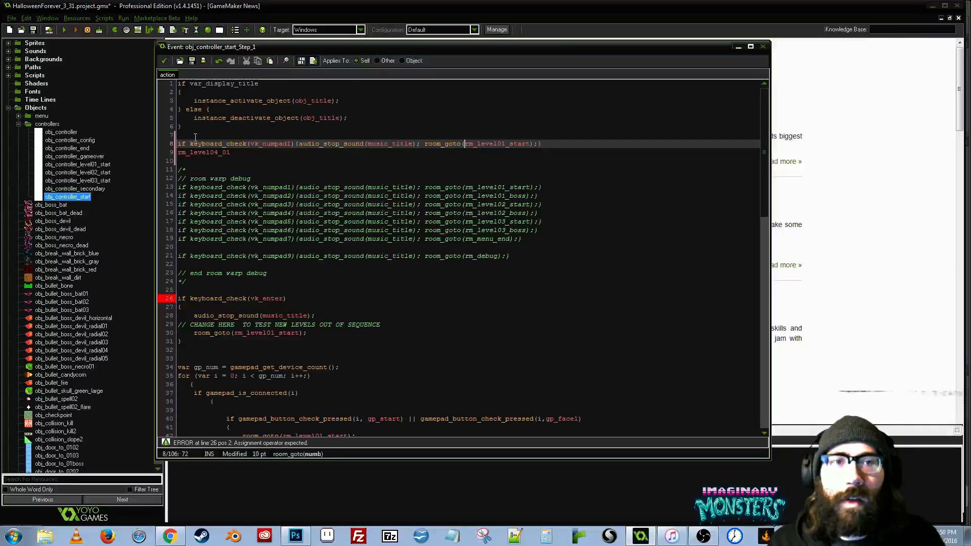
- Cut the loose rm_level04_01 line and paste it over rm_level01_start as the room_goto target in the uncommented numpad1 warp
{"action": "key", "text": "Down"}
{"action": "key", "text": "shift+Home"}
{"action": "key", "text": "ctrl+c"}
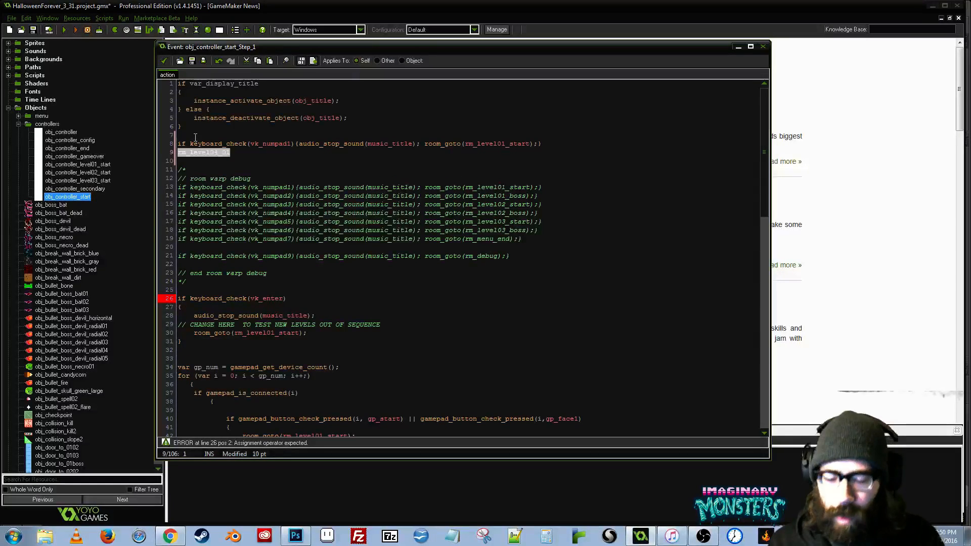
{"action": "key", "text": "Delete"}
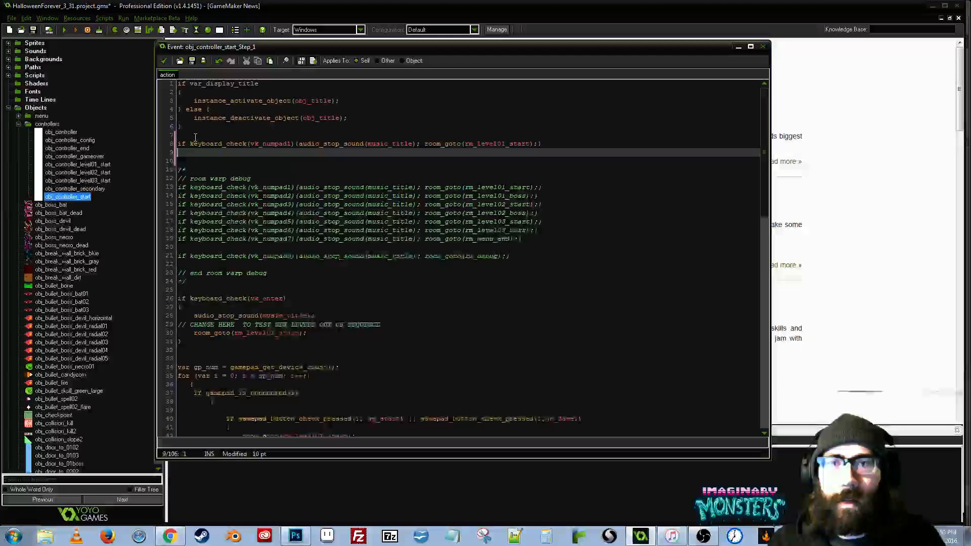
{"action": "key", "text": "BackSpace"}
{"action": "key", "text": "Left"}
{"action": "key", "text": "Left"}
{"action": "key", "text": "Left"}
{"action": "key", "text": "ctrl+shift+Left"}
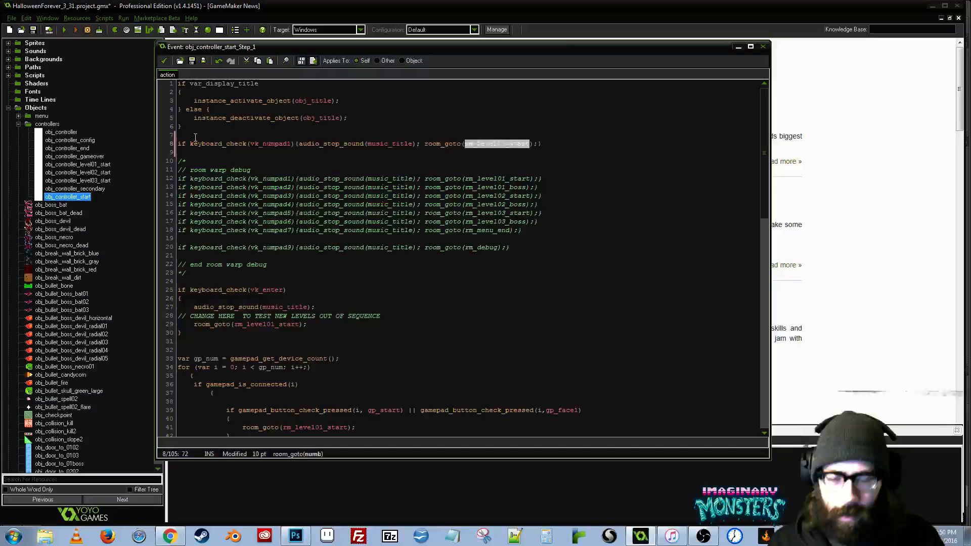
{"action": "key", "text": "ctrl+v"}
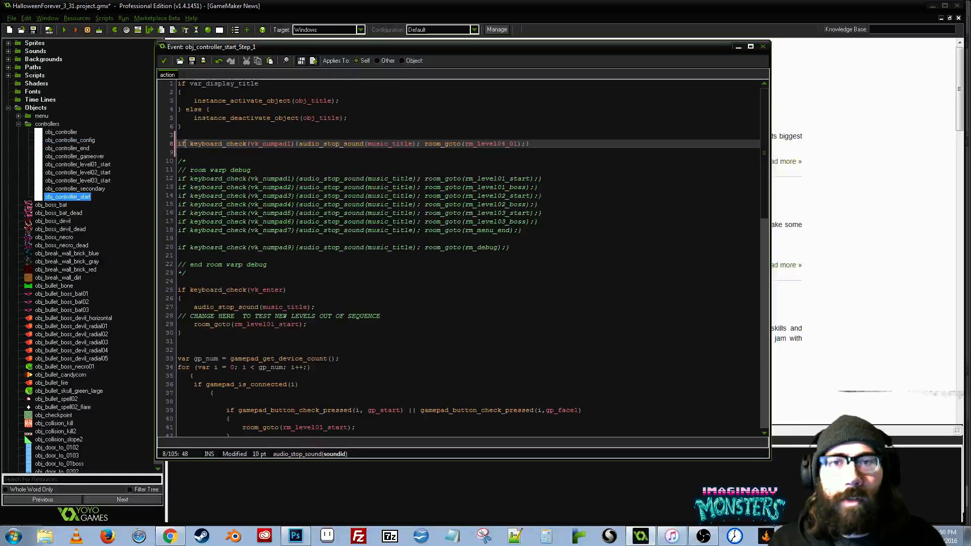
- Save the Step event code changes and close the obj_controller_start properties with OK
{"action": "left_click", "coordinate": [191, 152]}
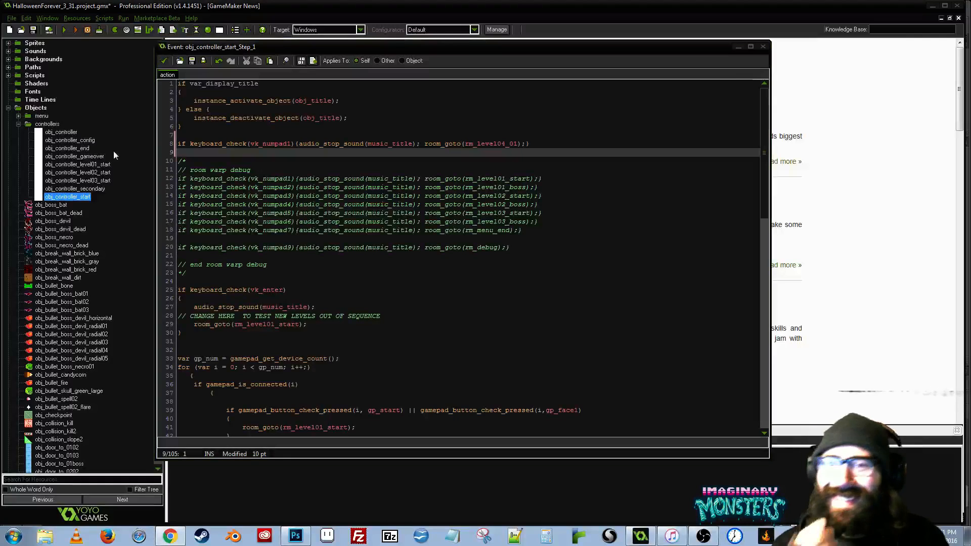
{"action": "left_click_drag", "start_coordinate": [204, 49], "coordinate": [241, 72]}
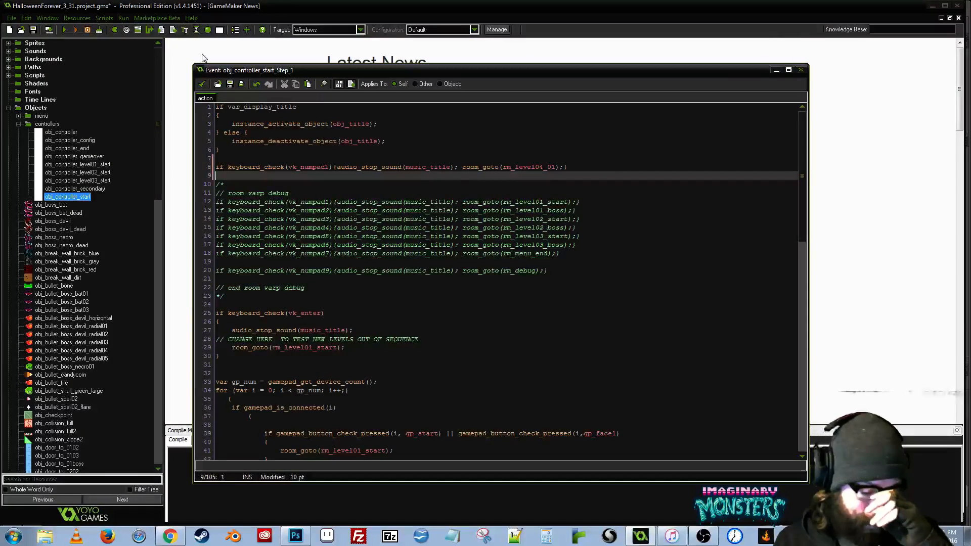
{"action": "left_click_drag", "start_coordinate": [315, 72], "coordinate": [364, 76]}
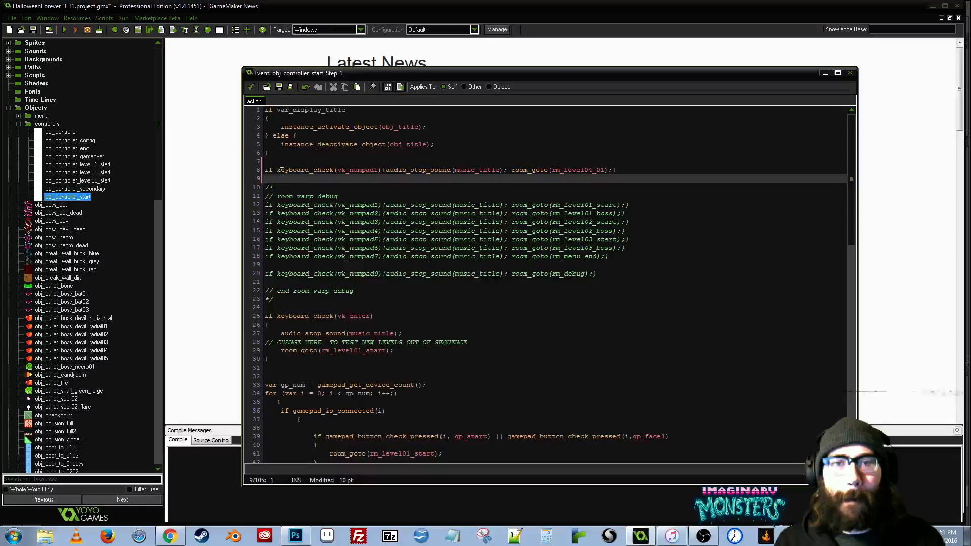
{"action": "left_click", "coordinate": [252, 87]}
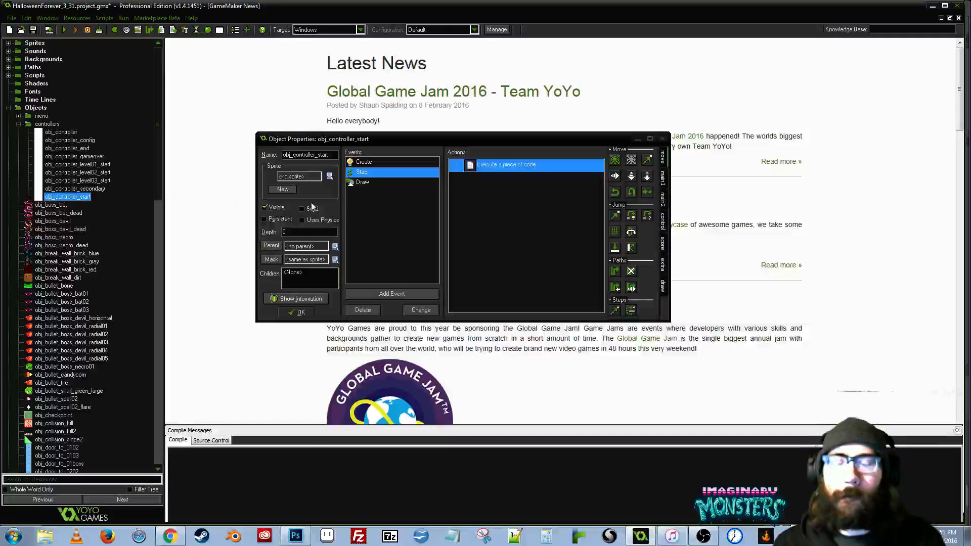
{"action": "left_click", "coordinate": [302, 308]}
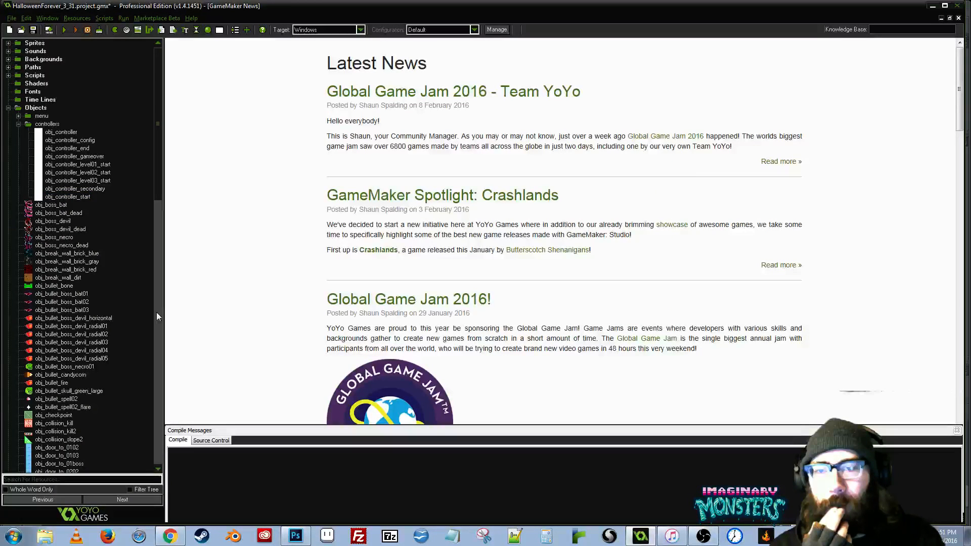
- Find rm_level04_01 among the project's rooms, open it, and enlarge its room window
{"action": "left_click", "coordinate": [157, 317]}
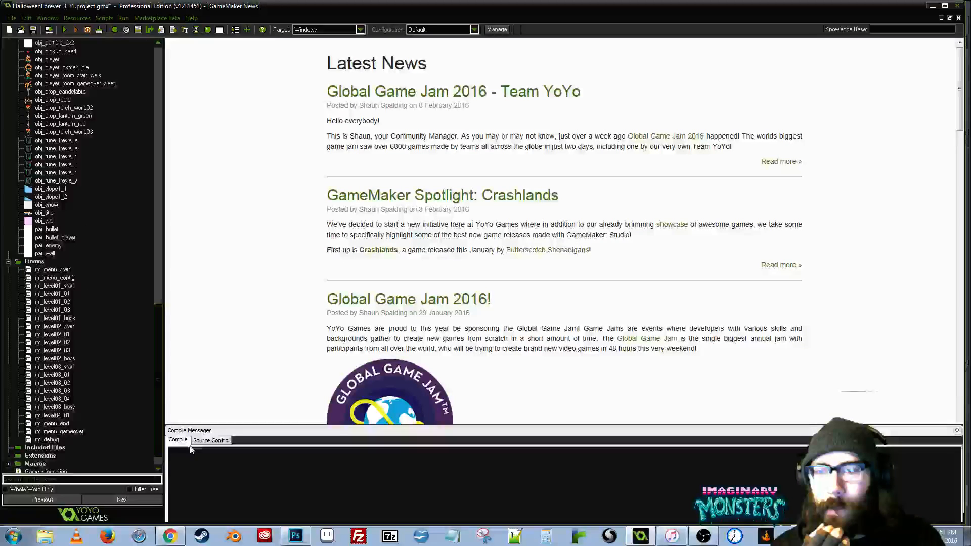
{"action": "left_click", "coordinate": [40, 410]}
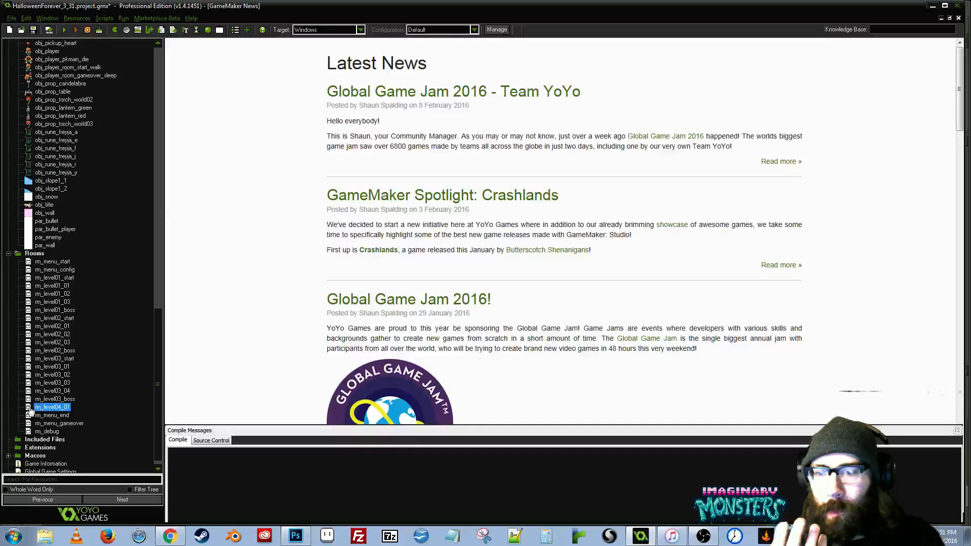
{"action": "double_click", "coordinate": [30, 411]}
{"action": "left_click_drag", "start_coordinate": [466, 144], "coordinate": [415, 122]}
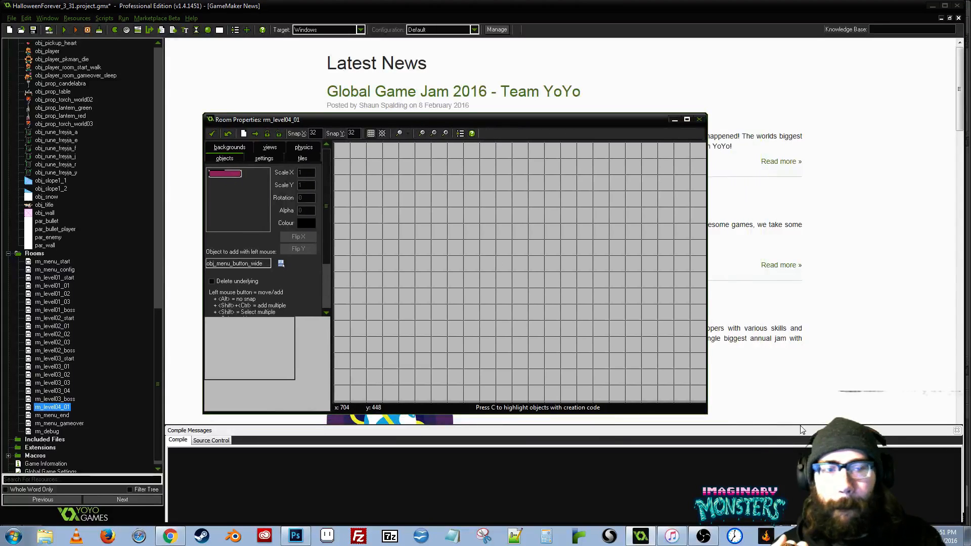
{"action": "left_click_drag", "start_coordinate": [708, 415], "coordinate": [786, 458]}
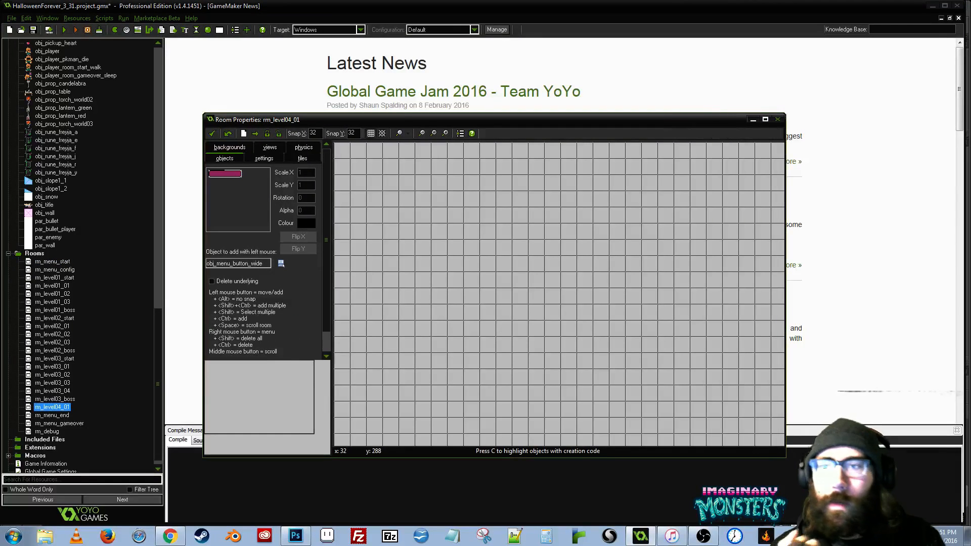
- Expand the project's backgrounds and open the properties of background0
{"action": "left_click_drag", "start_coordinate": [160, 349], "coordinate": [142, 65]}
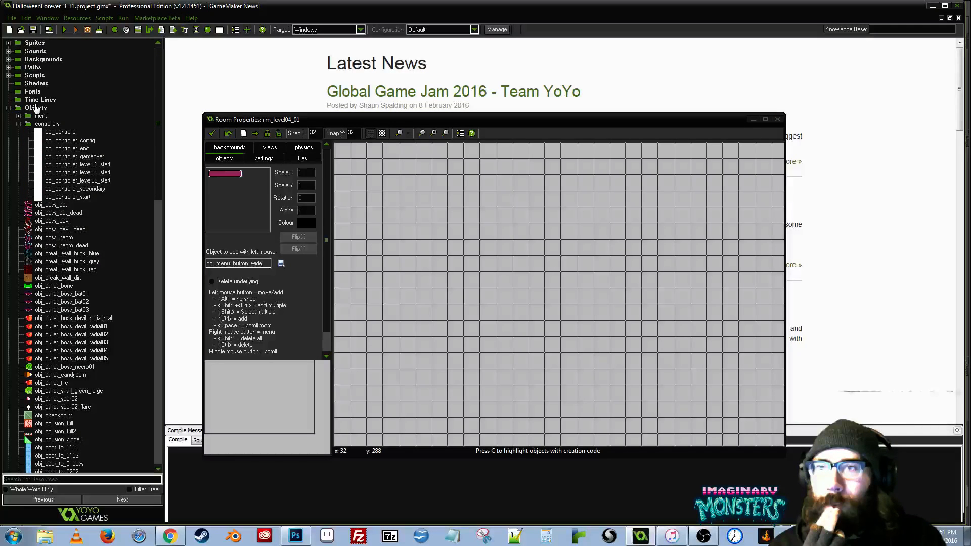
{"action": "double_click", "coordinate": [31, 59]}
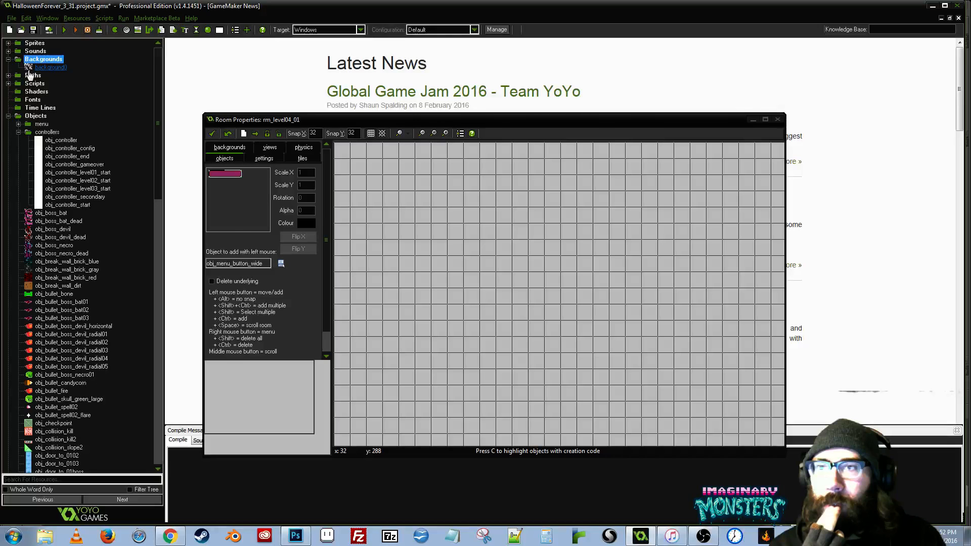
{"action": "double_click", "coordinate": [30, 68]}
{"action": "left_click_drag", "start_coordinate": [428, 103], "coordinate": [337, 164]}
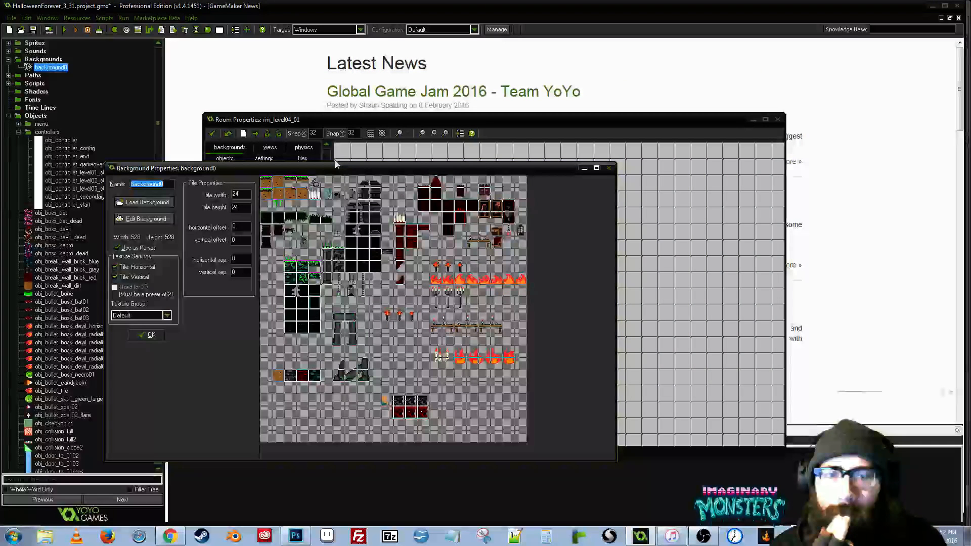
- Load hf_world03.png from the halloweenforever folder inside game making as the new image of background0
{"action": "left_click", "coordinate": [141, 202]}
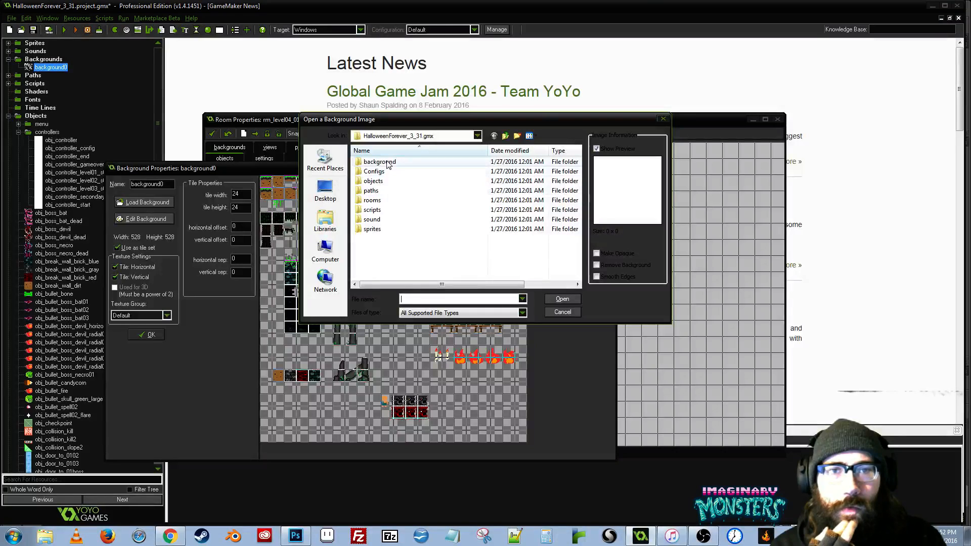
{"action": "key", "text": "BackSpace"}
{"action": "key", "text": "BackSpace"}
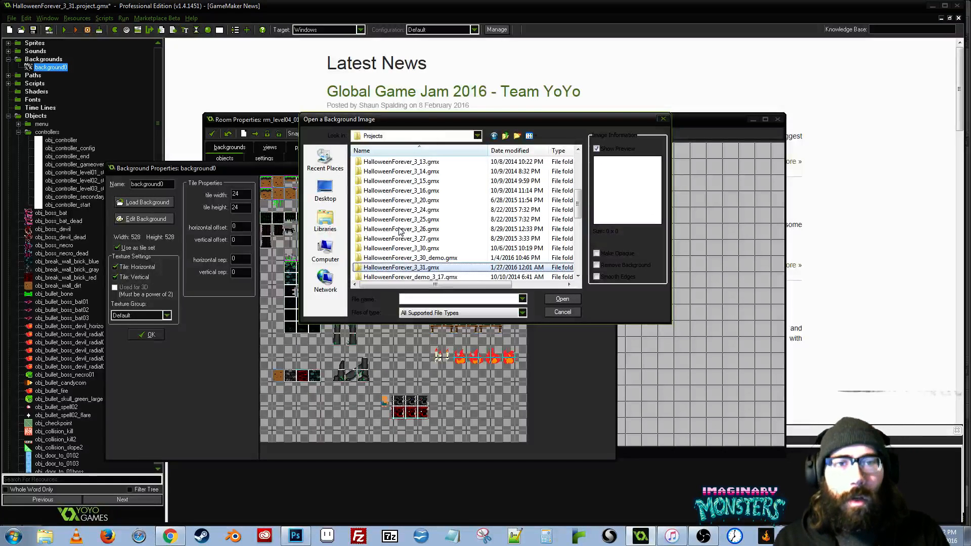
{"action": "key", "text": "BackSpace"}
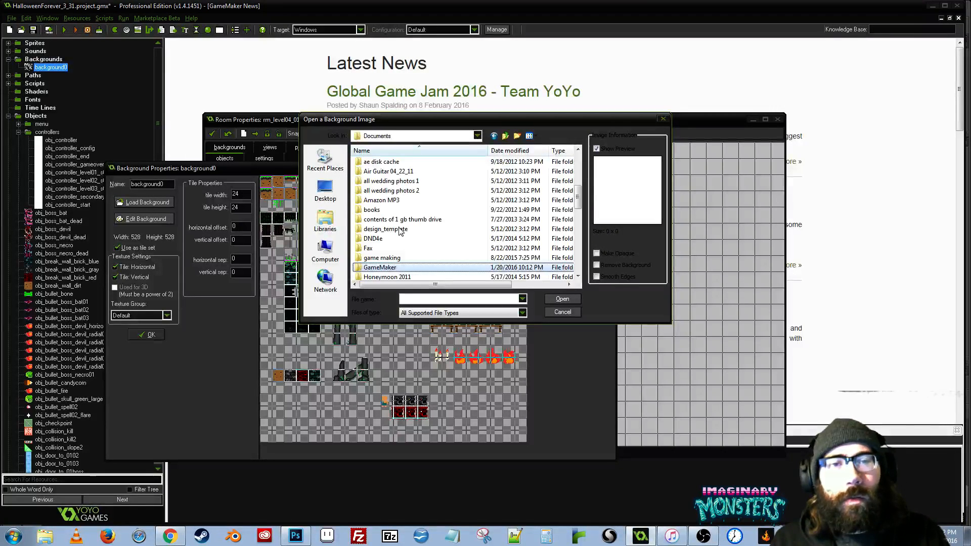
{"action": "double_click", "coordinate": [394, 259]}
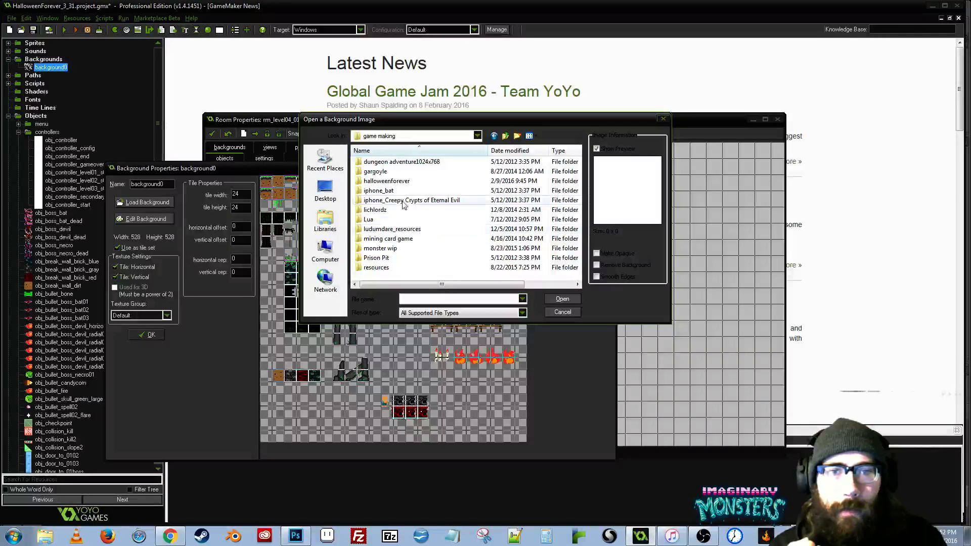
{"action": "double_click", "coordinate": [386, 180]}
{"action": "scroll", "coordinate": [546, 222], "scroll_direction": "down", "scroll_amount": 1}
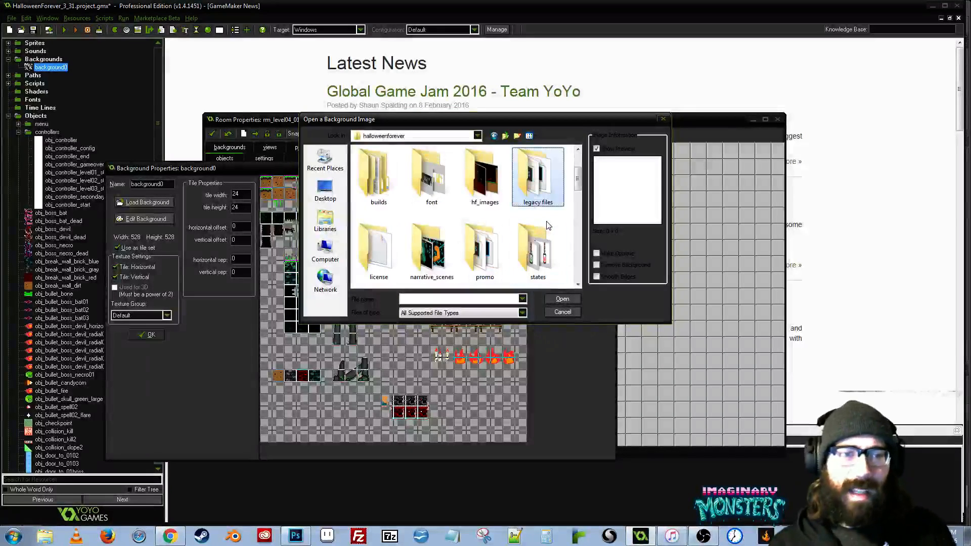
{"action": "scroll", "coordinate": [548, 220], "scroll_direction": "down", "scroll_amount": 1}
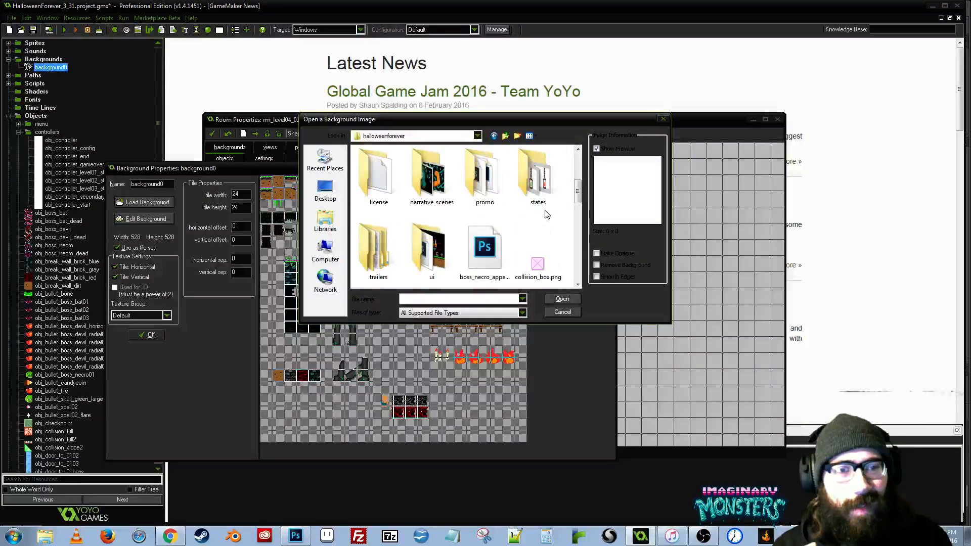
{"action": "scroll", "coordinate": [546, 215], "scroll_direction": "down", "scroll_amount": 5}
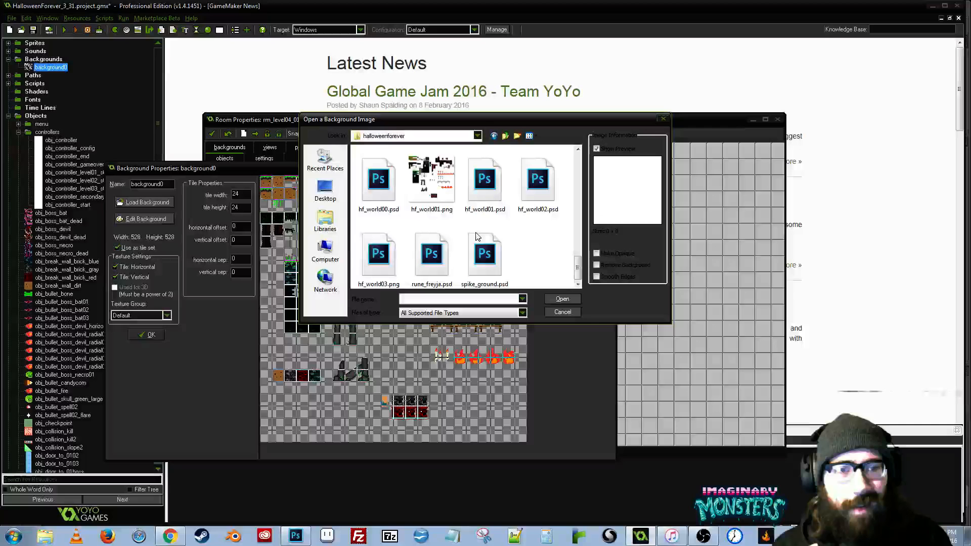
{"action": "left_click", "coordinate": [385, 265]}
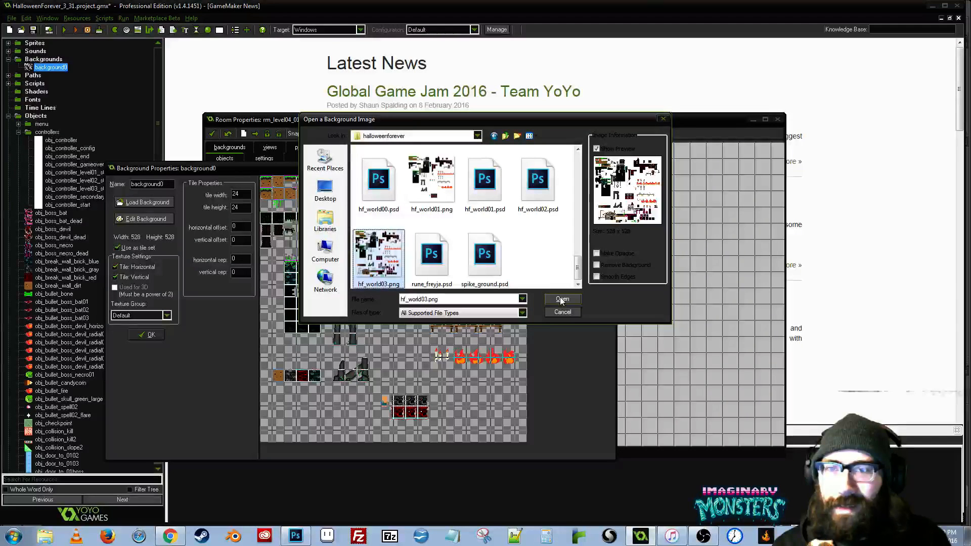
{"action": "left_click", "coordinate": [561, 299]}
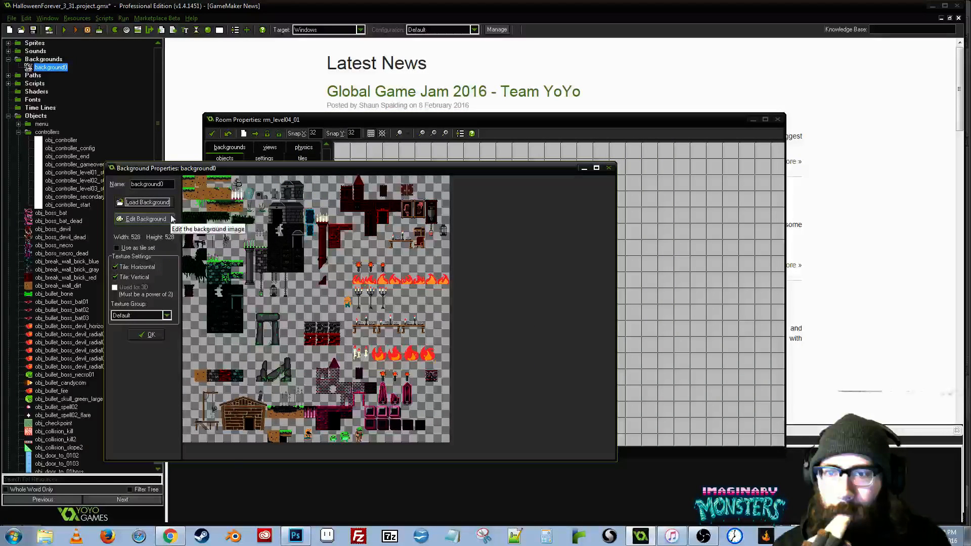
- Set background0 as a tile set with a tile width and height of 24, and accept its properties
{"action": "left_click", "coordinate": [117, 247]}
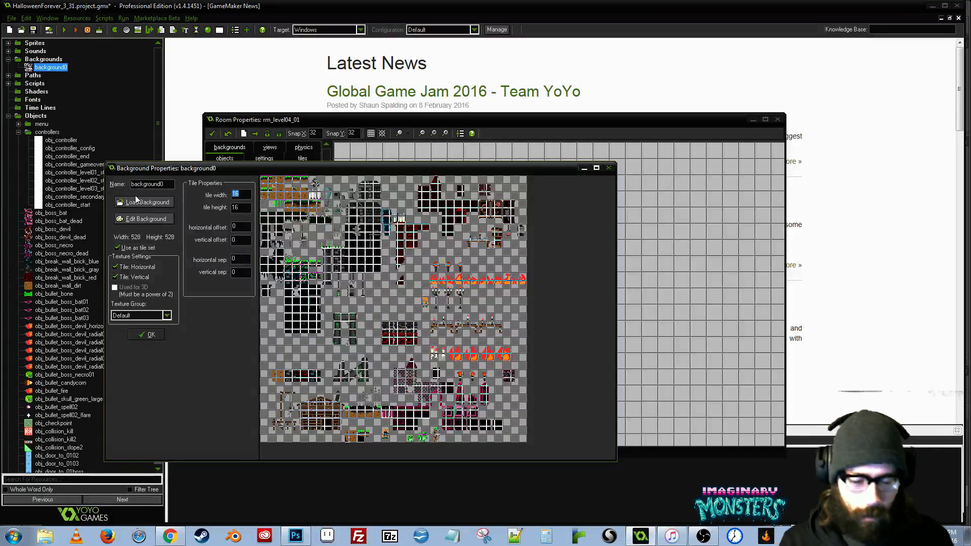
{"action": "type", "text": "24"}
{"action": "key", "text": "Tab"}
{"action": "type", "text": "24"}
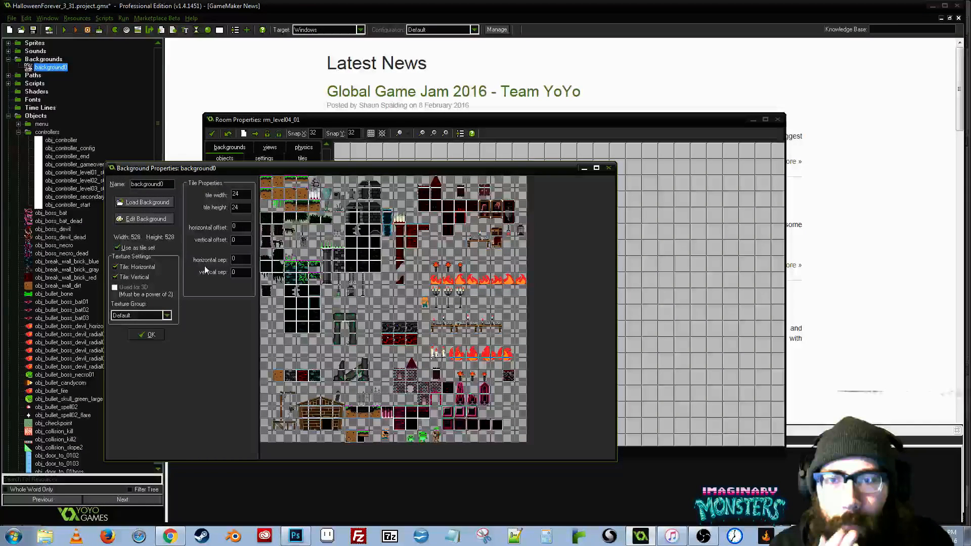
{"action": "left_click", "coordinate": [151, 335]}
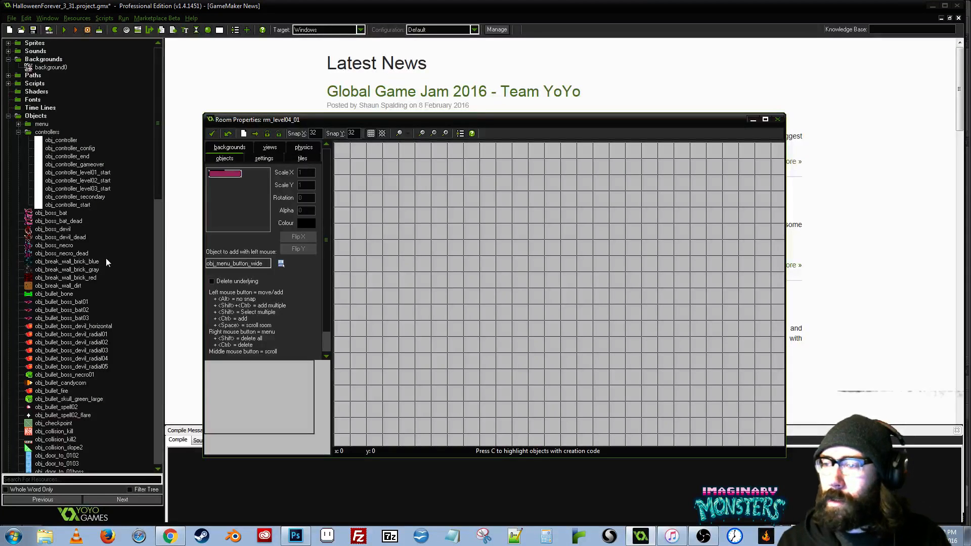
{"action": "left_click_drag", "start_coordinate": [361, 124], "coordinate": [376, 147]}
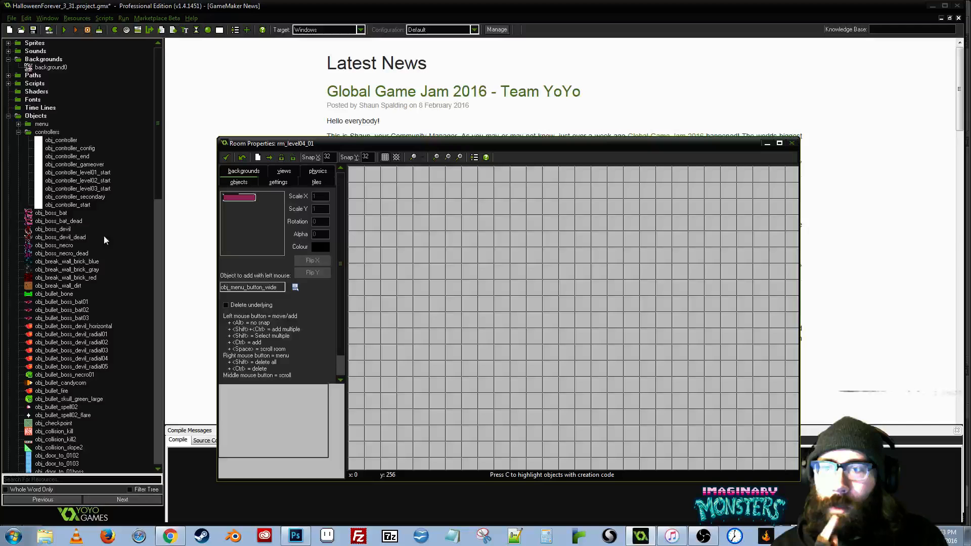
- Find rm_level03_04 among the project's rooms, open it as a reference, and move the rm_level04_01 window aside
{"action": "scroll", "coordinate": [96, 253], "scroll_direction": "down", "scroll_amount": 20}
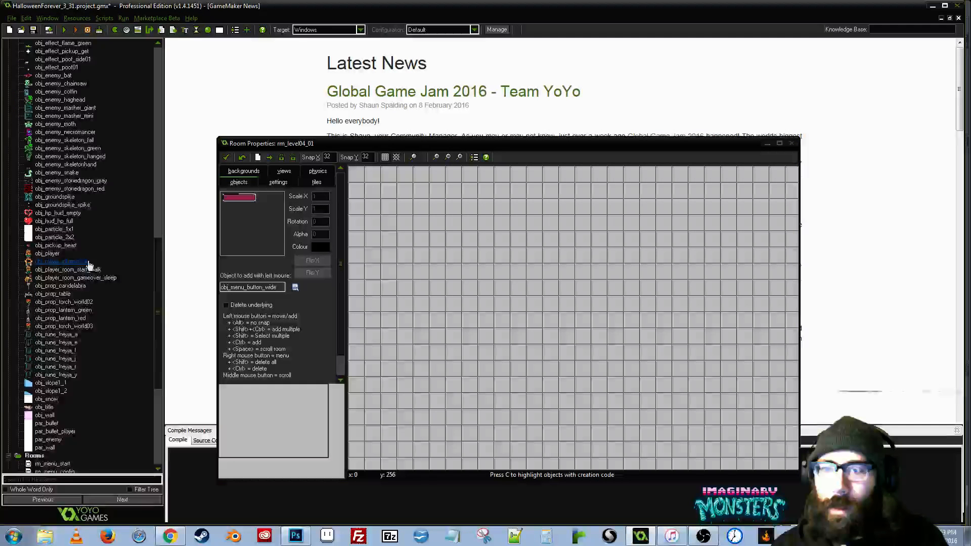
{"action": "scroll", "coordinate": [88, 262], "scroll_direction": "down", "scroll_amount": 9}
{"action": "left_click", "coordinate": [53, 383]}
{"action": "left_click", "coordinate": [29, 378]}
{"action": "left_click", "coordinate": [28, 383], "text": "shift"}
{"action": "double_click", "coordinate": [29, 383]}
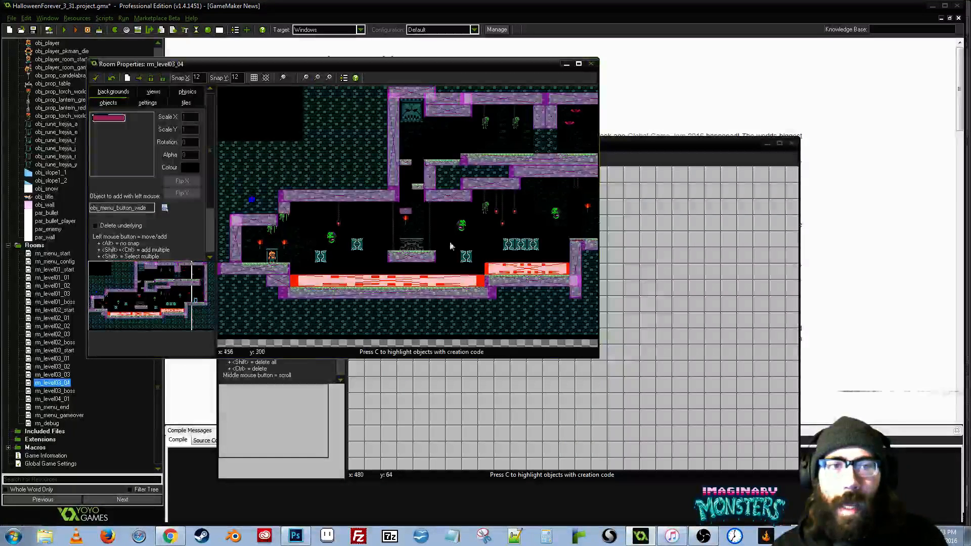
{"action": "left_click", "coordinate": [646, 143]}
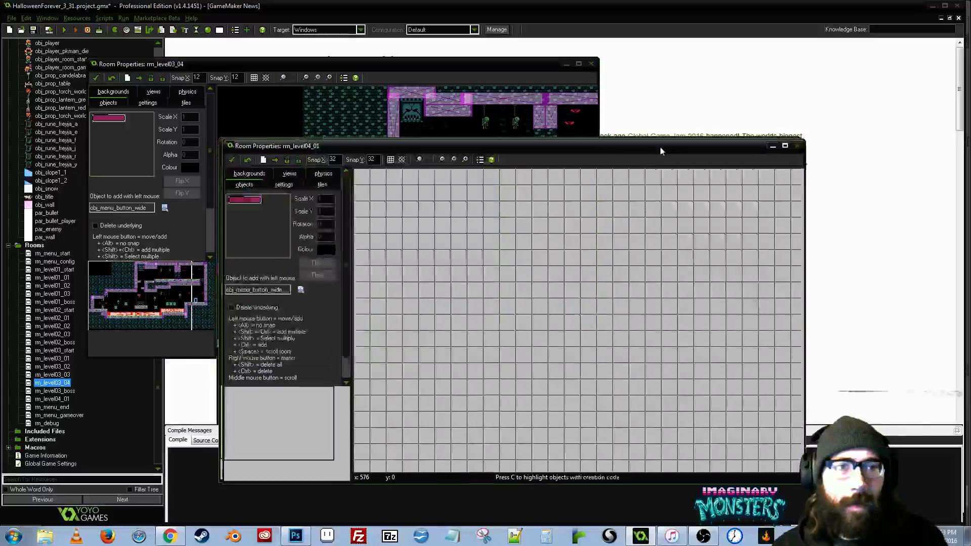
{"action": "left_click_drag", "start_coordinate": [661, 151], "coordinate": [694, 176]}
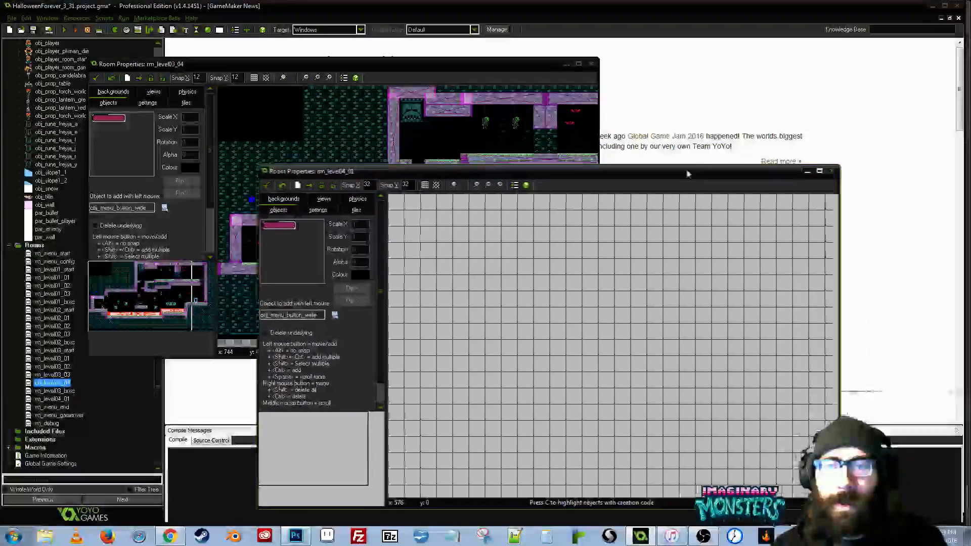
- Using rm_level03_04's view settings as reference, enable views in rm_level04_01 and set View 0's view in room to 320 by 240
{"action": "left_click", "coordinate": [259, 81]}
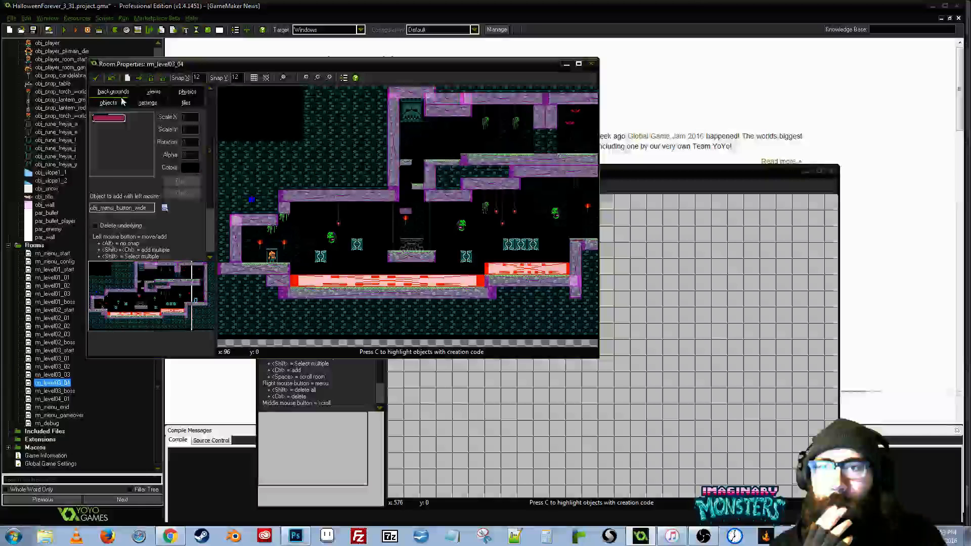
{"action": "left_click", "coordinate": [153, 92]}
{"action": "left_click", "coordinate": [645, 170]}
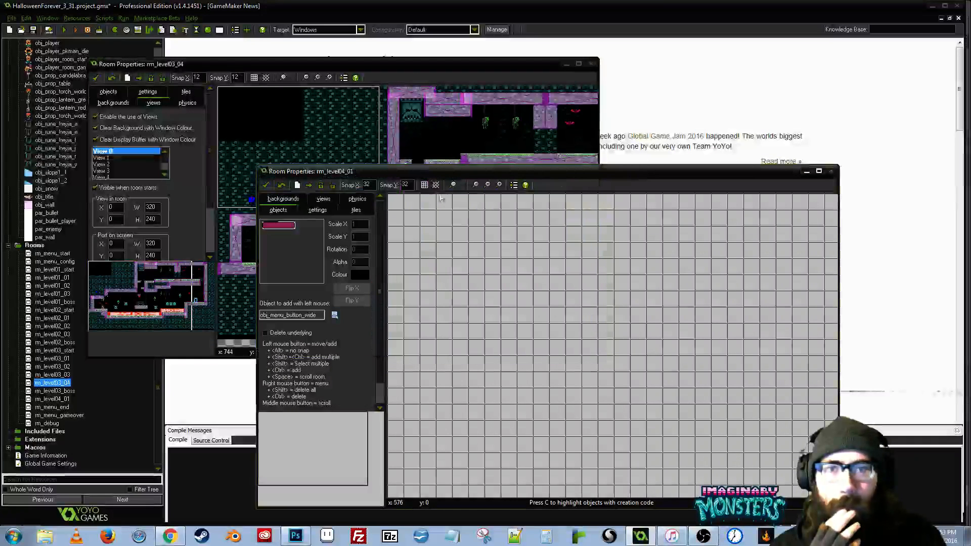
{"action": "left_click", "coordinate": [325, 199]}
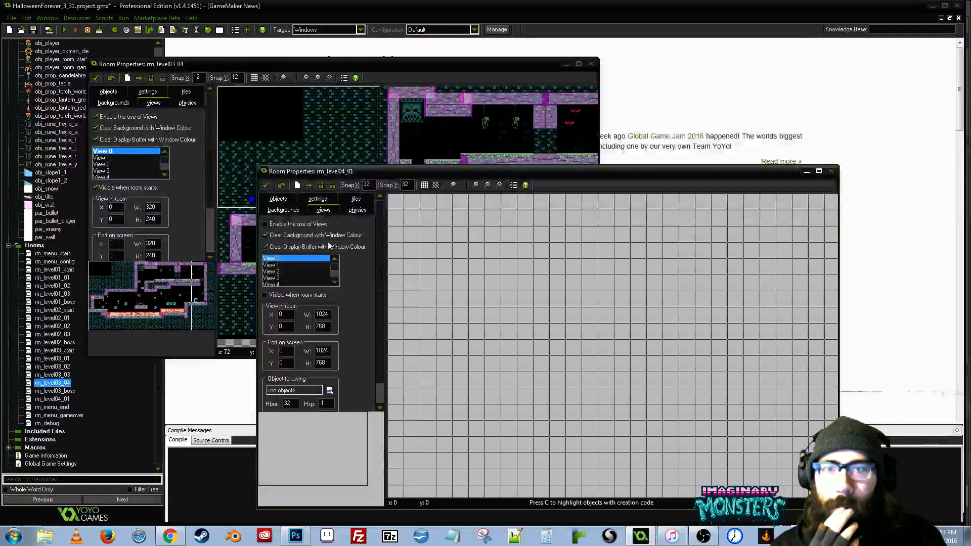
{"action": "left_click", "coordinate": [271, 226]}
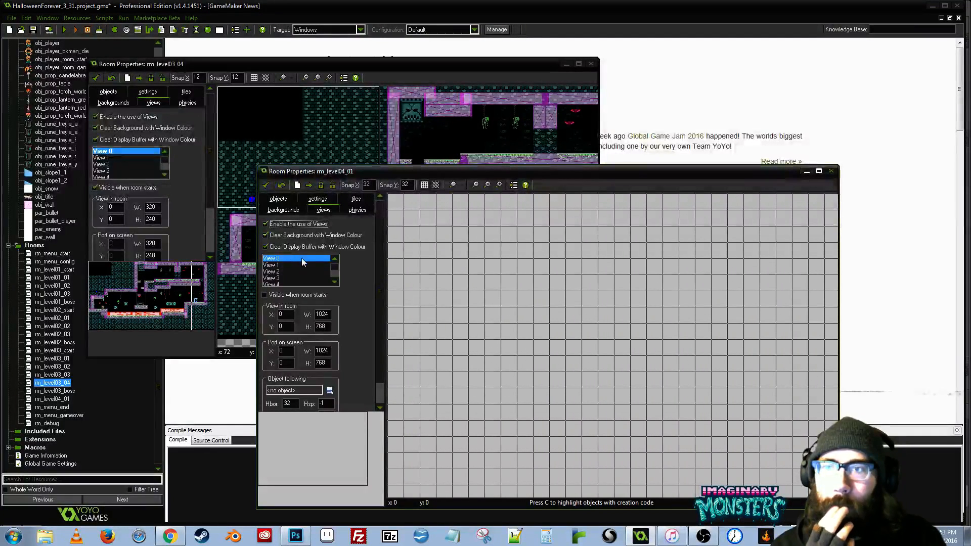
{"action": "double_click", "coordinate": [323, 313]}
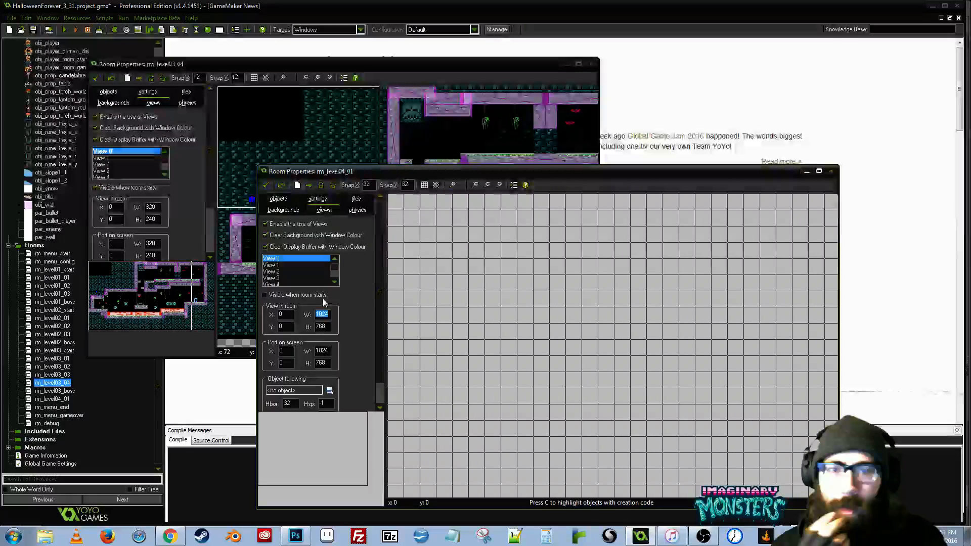
{"action": "type", "text": "320"}
{"action": "key", "text": "Tab"}
{"action": "type", "text": "240"}
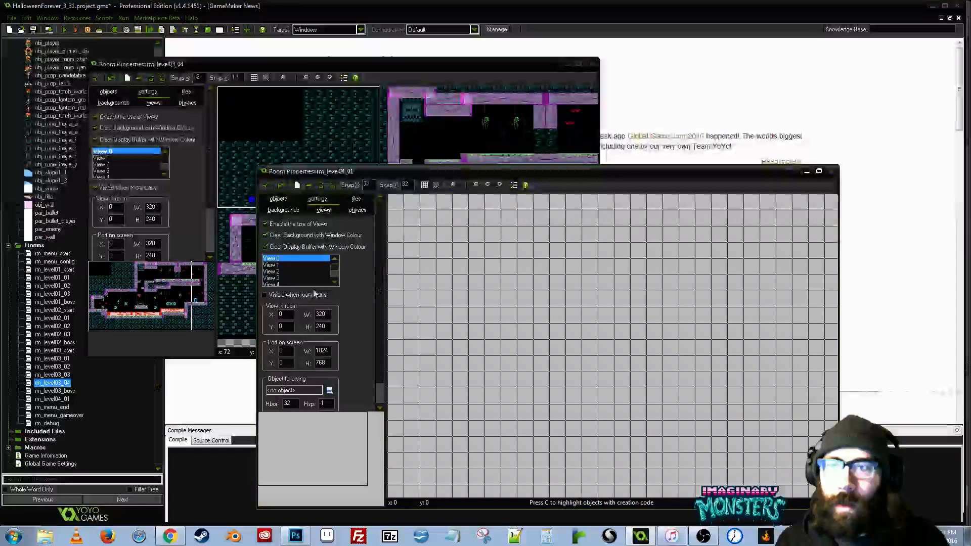
- Set the port on screen of View 0 in rm_level04_01 to 320 wide and 240 high
{"action": "double_click", "coordinate": [322, 350]}
{"action": "type", "text": "320"}
{"action": "key", "text": "Tab"}
{"action": "type", "text": "2"}
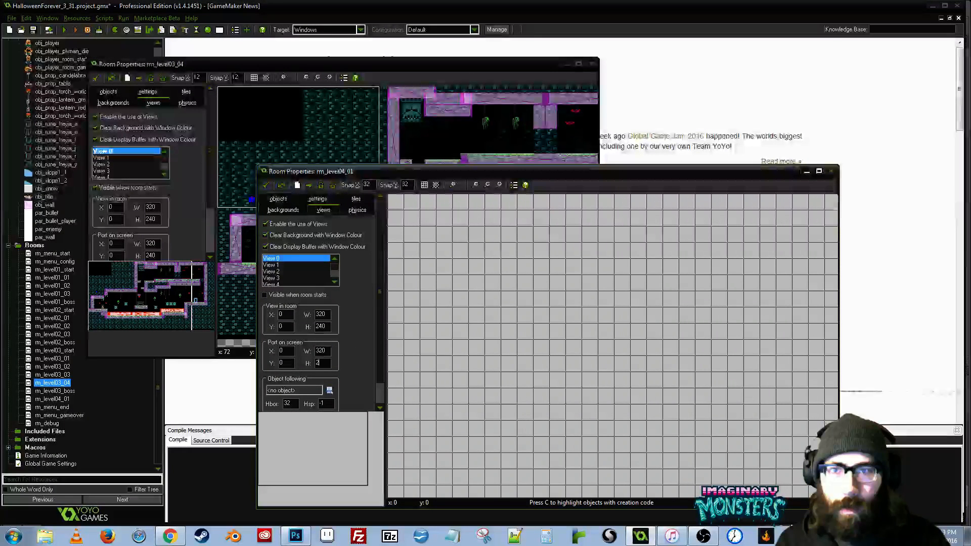
{"action": "type", "text": "40"}
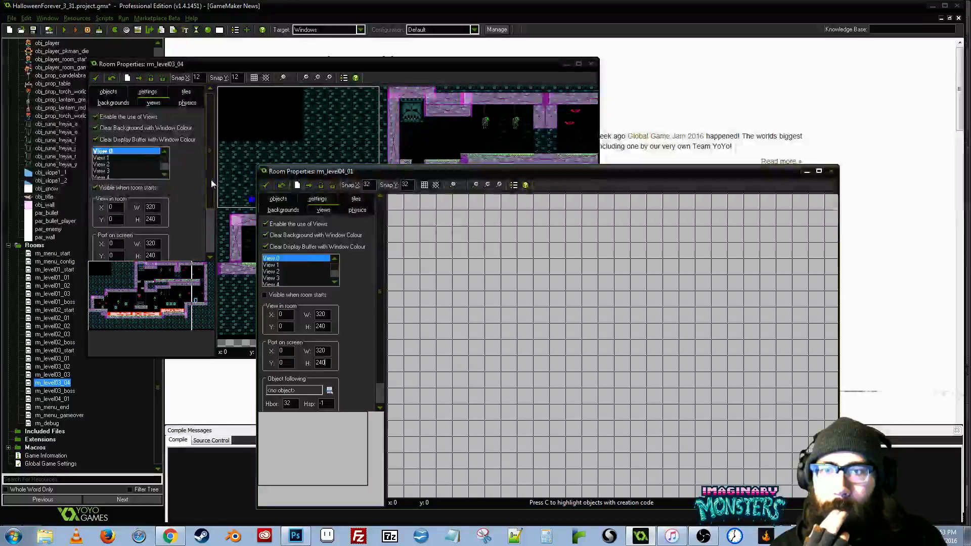
- Make View 0 of rm_level04_01 follow obj_player, as in rm_level03_04
{"action": "left_click_drag", "start_coordinate": [211, 180], "coordinate": [206, 222]}
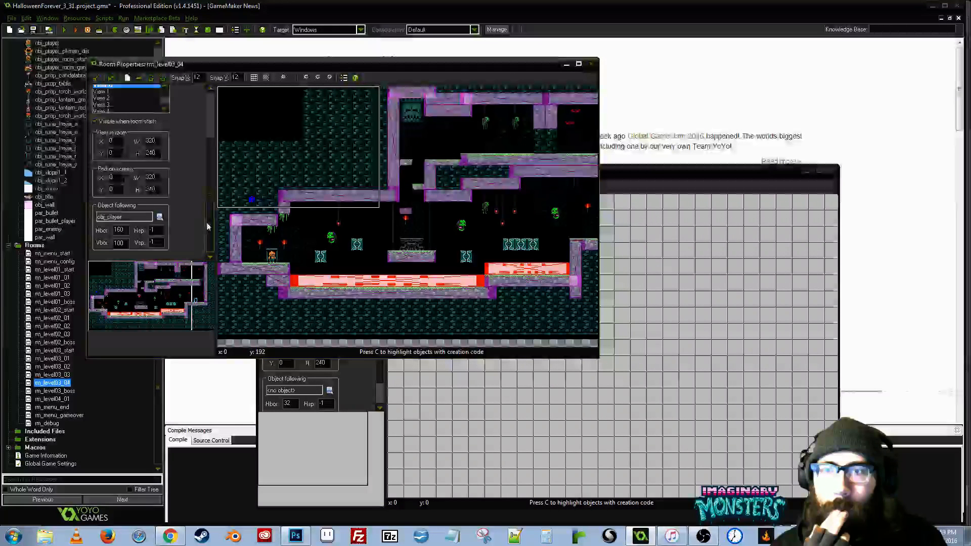
{"action": "left_click", "coordinate": [382, 363]}
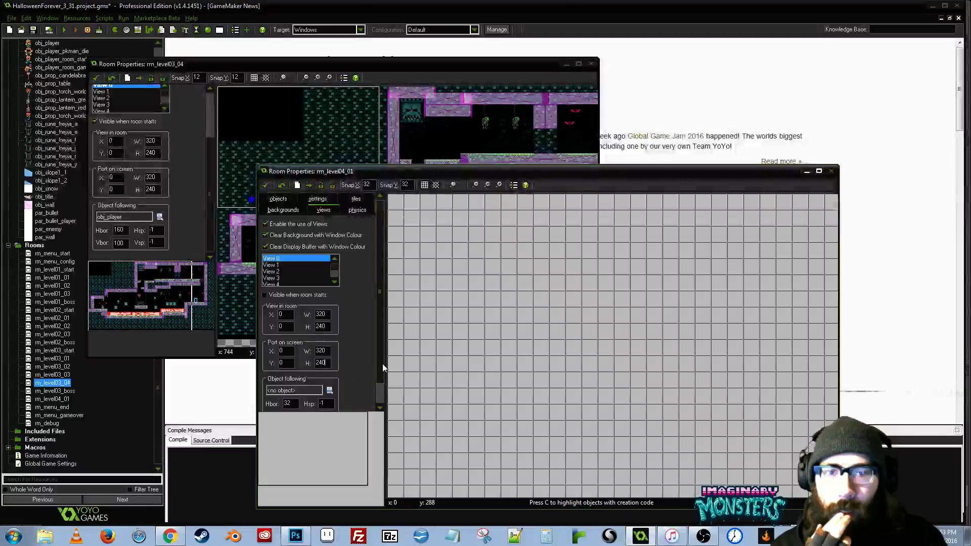
{"action": "scroll", "coordinate": [382, 371], "scroll_direction": "down", "scroll_amount": 1}
{"action": "left_click", "coordinate": [330, 368]}
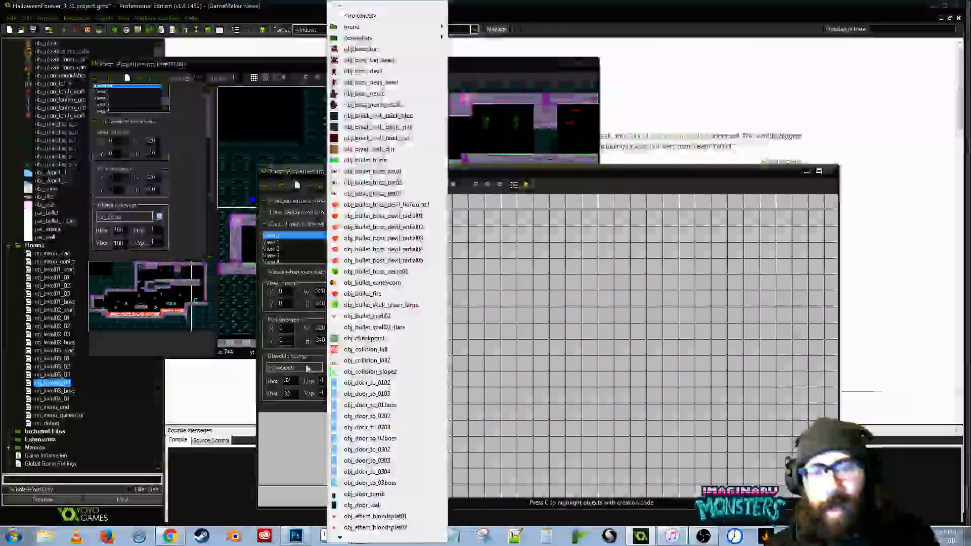
{"action": "mouse_move", "coordinate": [357, 541]}
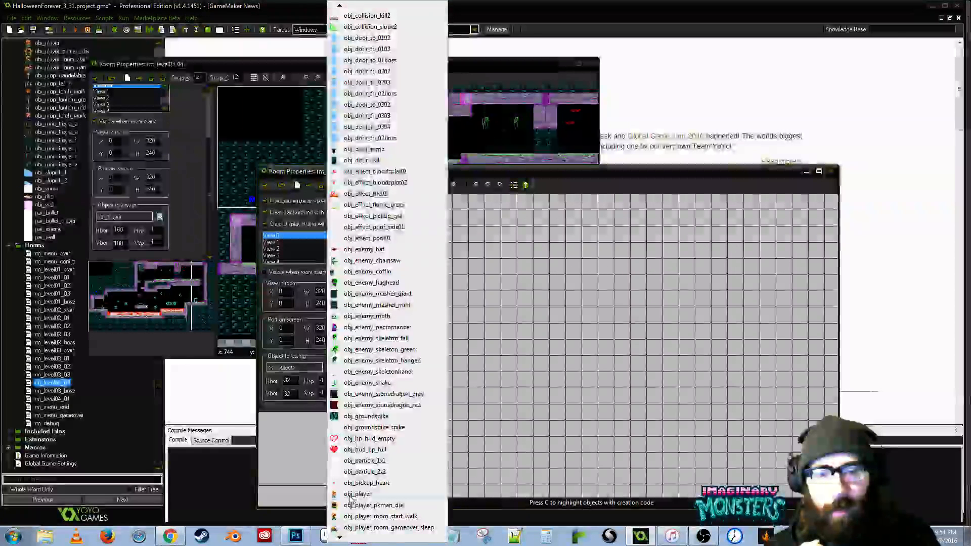
{"action": "left_click", "coordinate": [357, 494]}
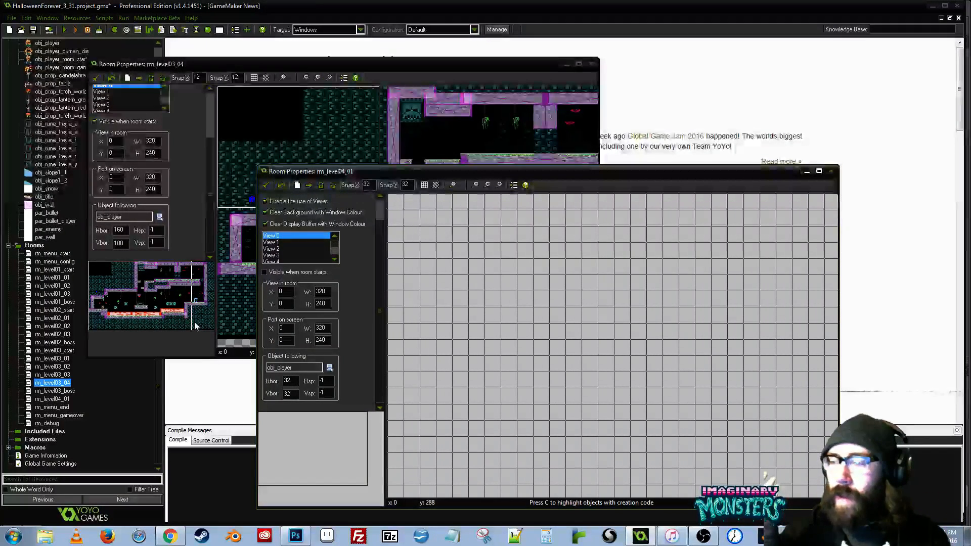
{"action": "left_click_drag", "start_coordinate": [354, 170], "coordinate": [363, 154]}
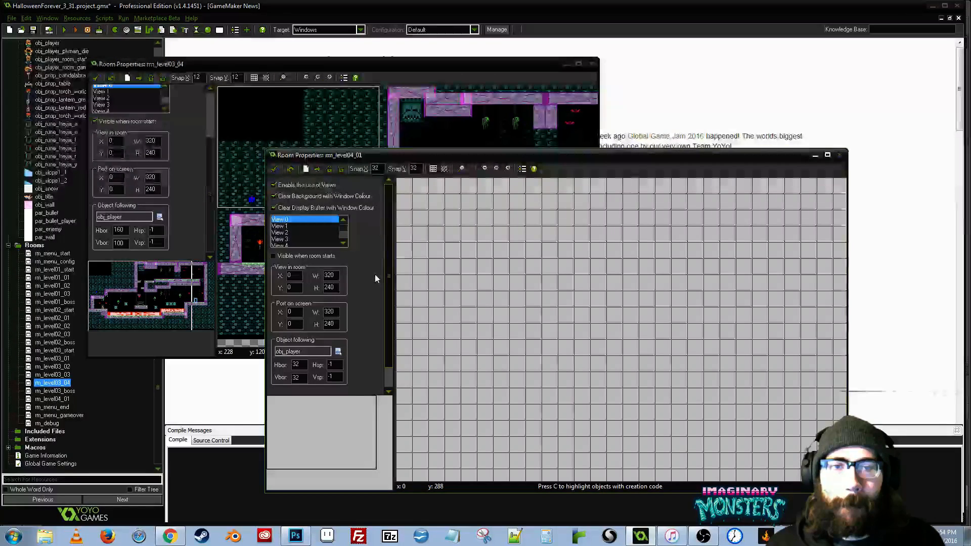
{"action": "scroll", "coordinate": [388, 269], "scroll_direction": "up", "scroll_amount": 2}
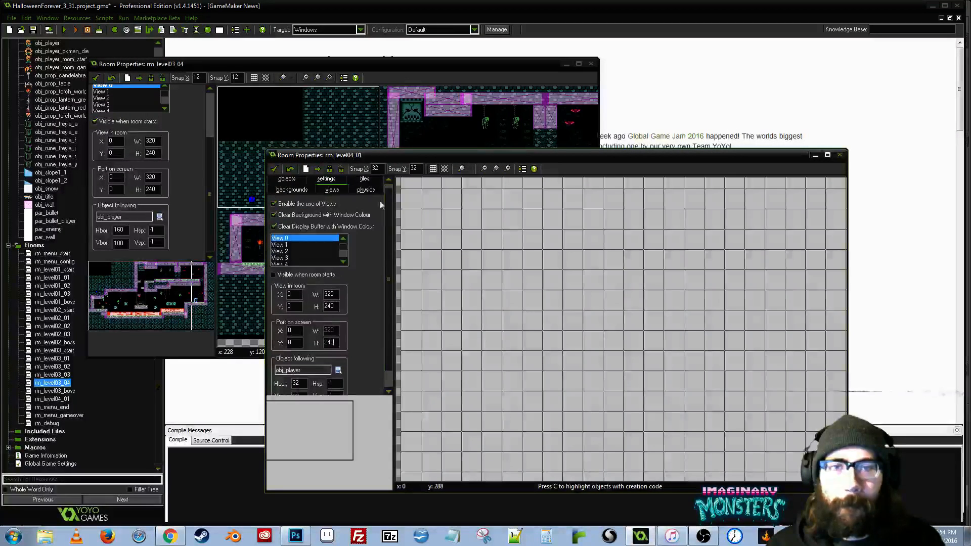
{"action": "left_click_drag", "start_coordinate": [409, 155], "coordinate": [411, 180]}
{"action": "left_click", "coordinate": [210, 122]}
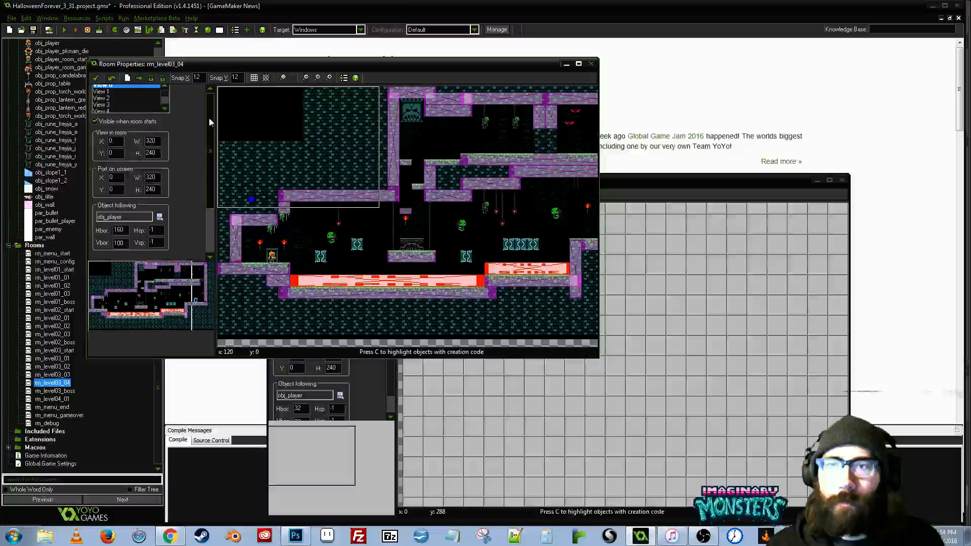
{"action": "left_click_drag", "start_coordinate": [208, 118], "coordinate": [210, 118]}
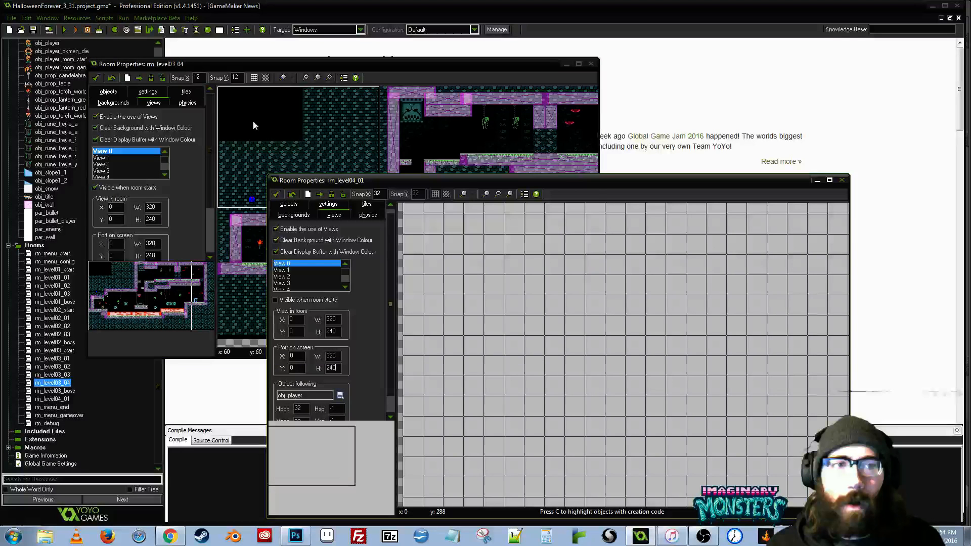
- Choose background0 as the tile set in rm_level04_01 and select a grass-topped dirt tile from it
{"action": "left_click", "coordinate": [253, 120]}
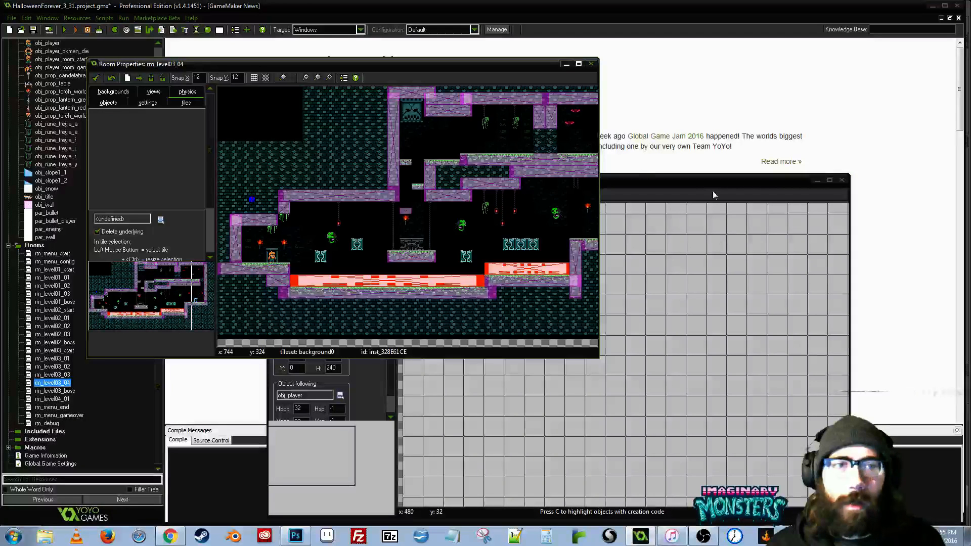
{"action": "left_click", "coordinate": [641, 181]}
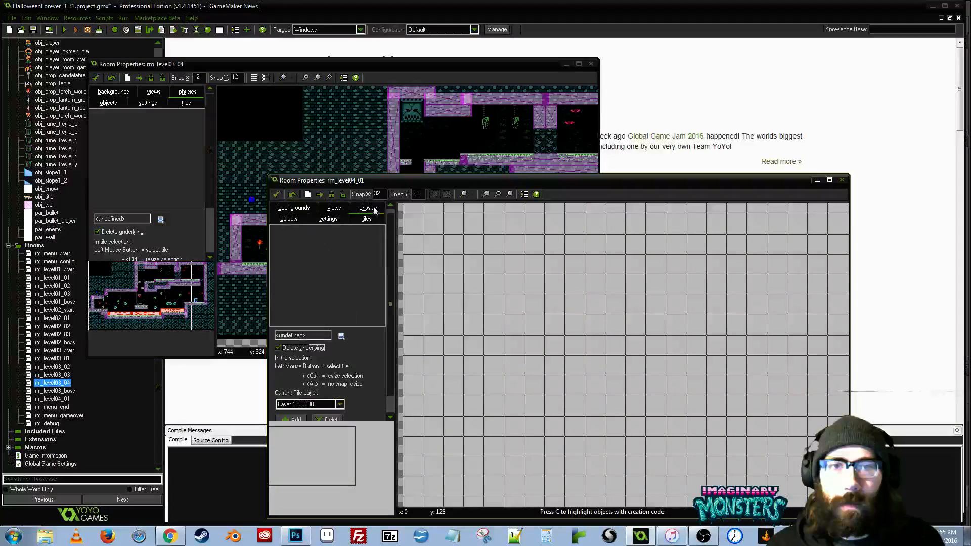
{"action": "left_click", "coordinate": [338, 276]}
{"action": "left_click", "coordinate": [286, 246]}
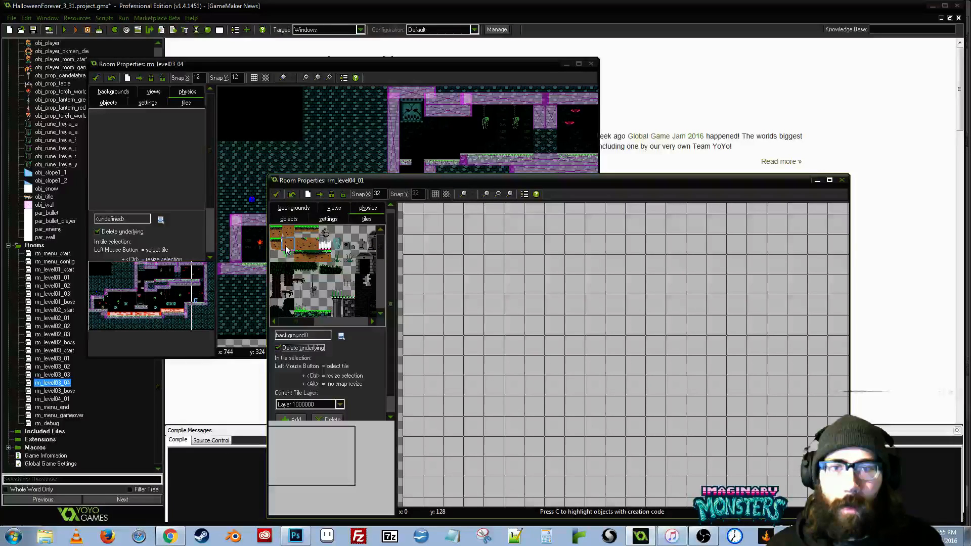
{"action": "left_click", "coordinate": [287, 232]}
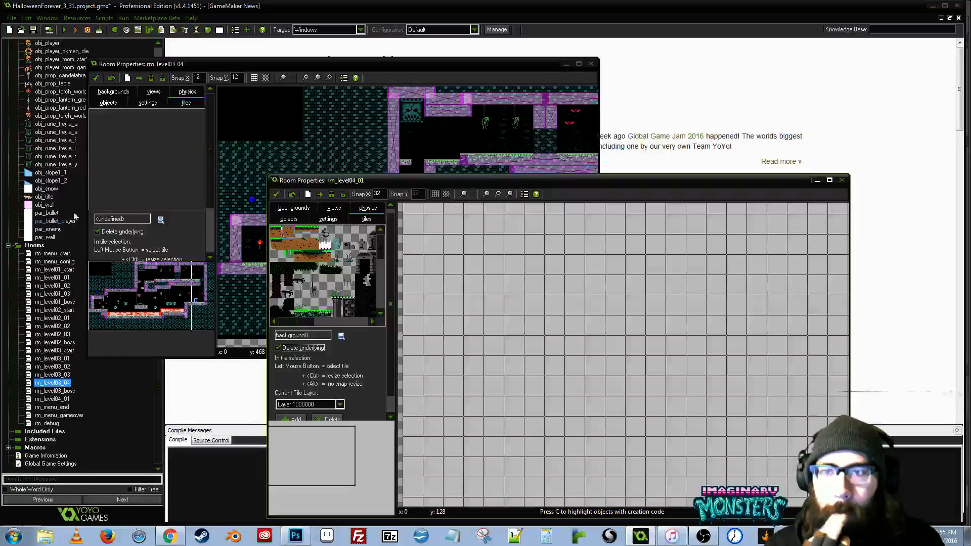
- Check the tile layer settings of rm_level03_04 and move the rm_level04_01 window further aside
{"action": "left_click", "coordinate": [210, 190]}
{"action": "left_click_drag", "start_coordinate": [211, 190], "coordinate": [210, 217]}
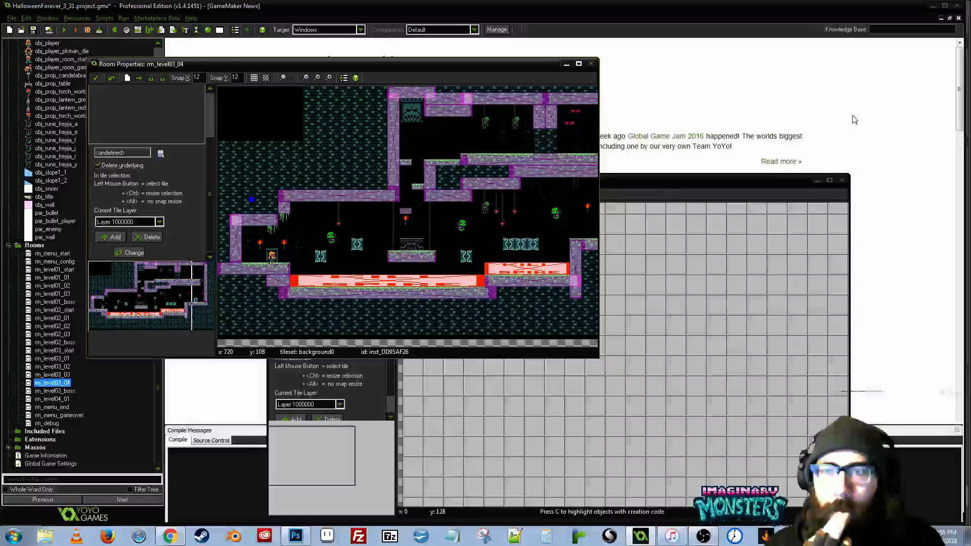
{"action": "left_click_drag", "start_coordinate": [653, 185], "coordinate": [714, 174]}
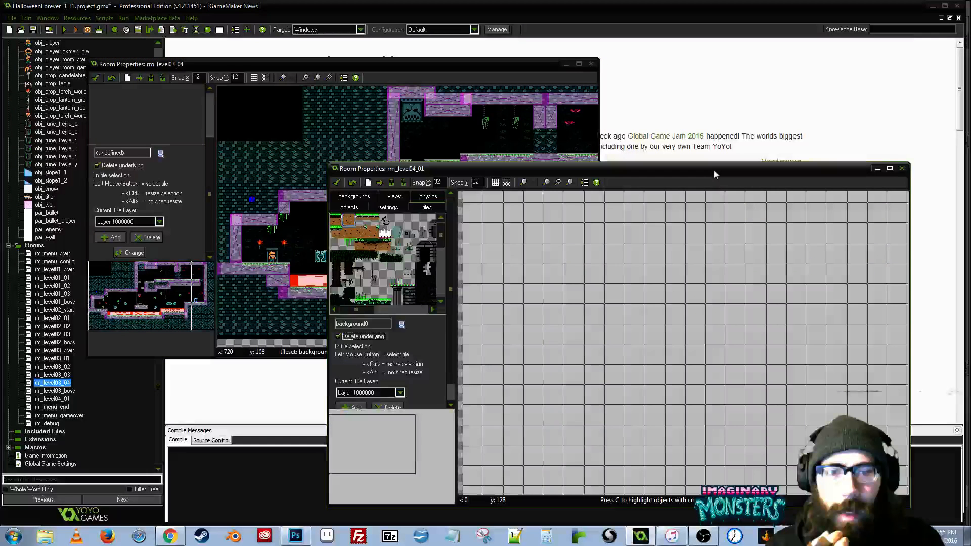
- Set the background color of rm_level04_01 to black
{"action": "left_click", "coordinate": [354, 196]}
{"action": "left_click", "coordinate": [402, 233]}
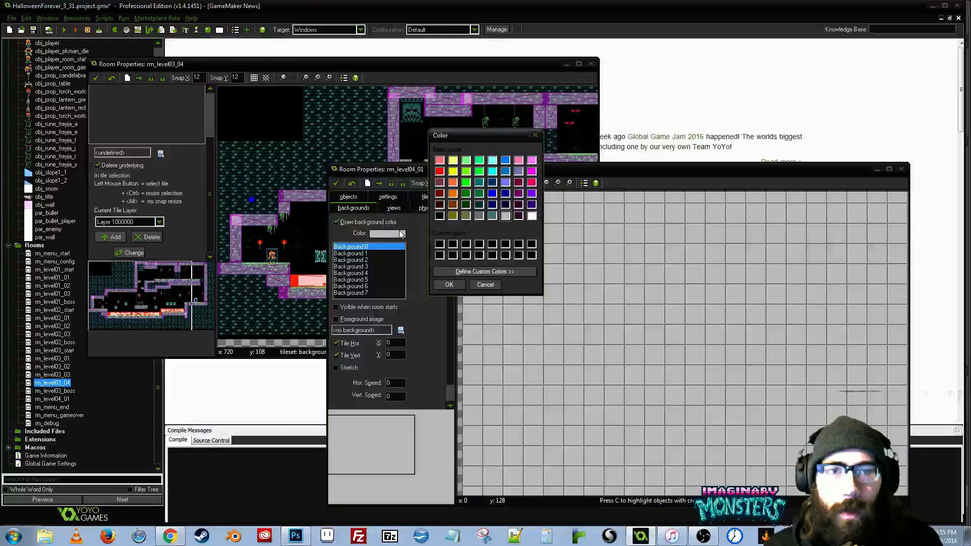
{"action": "left_click", "coordinate": [440, 216]}
{"action": "left_click", "coordinate": [448, 285]}
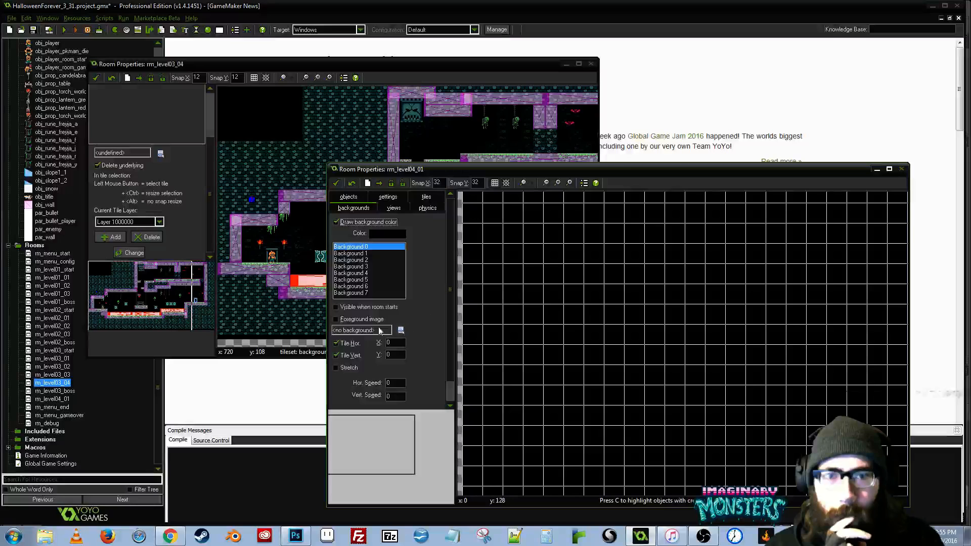
- Examine the background, view and physics settings of rm_level03_04 for comparison with rm_level04_01
{"action": "left_click_drag", "start_coordinate": [211, 175], "coordinate": [210, 119]}
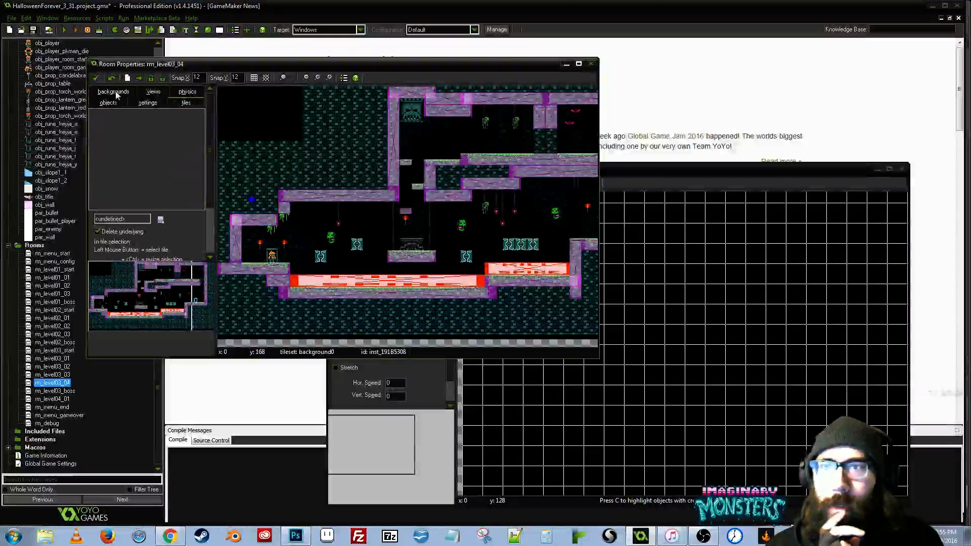
{"action": "left_click", "coordinate": [118, 93]}
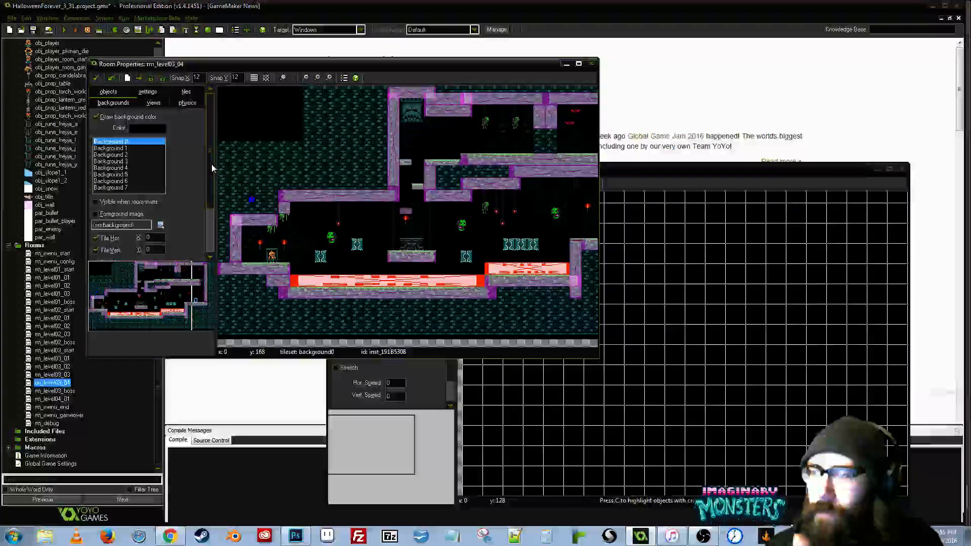
{"action": "left_click_drag", "start_coordinate": [212, 165], "coordinate": [203, 210]}
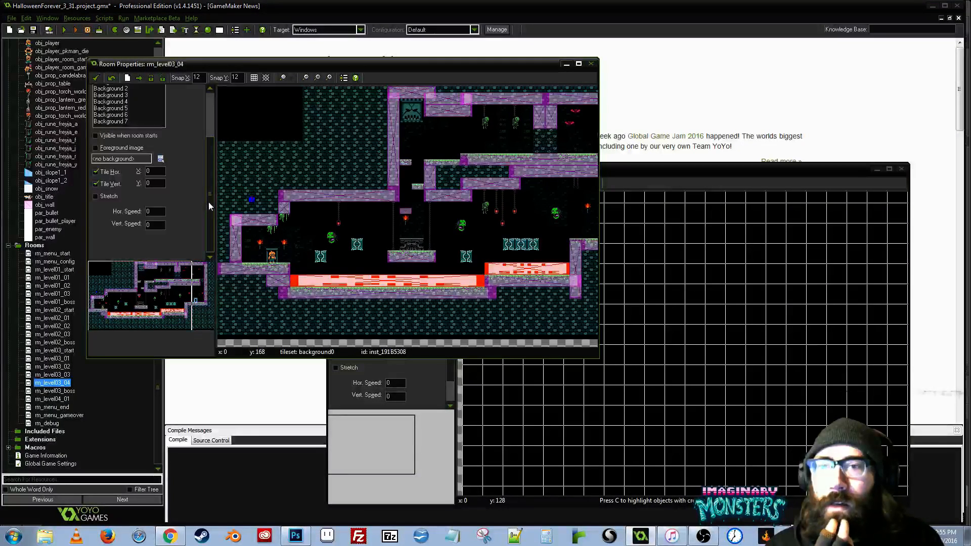
{"action": "left_click", "coordinate": [689, 170]}
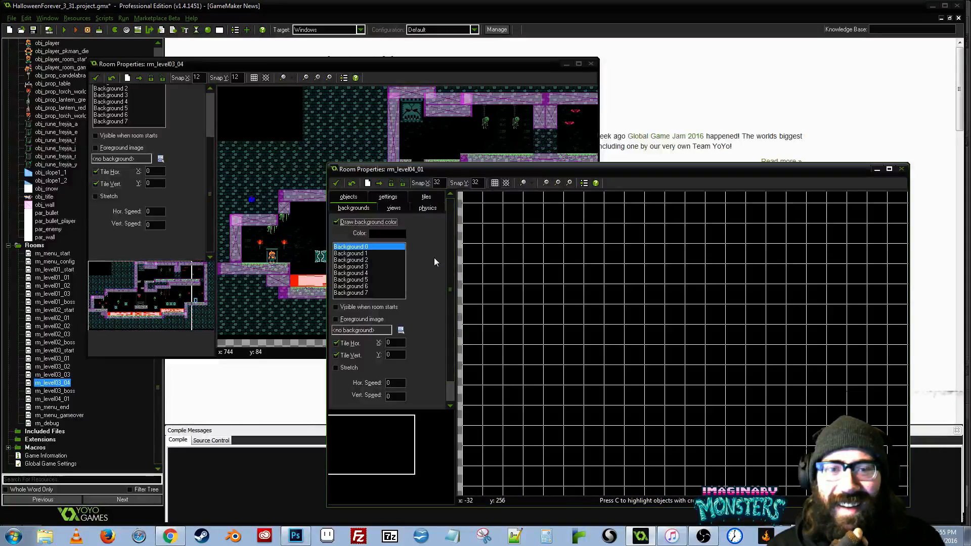
{"action": "left_click", "coordinate": [204, 183]}
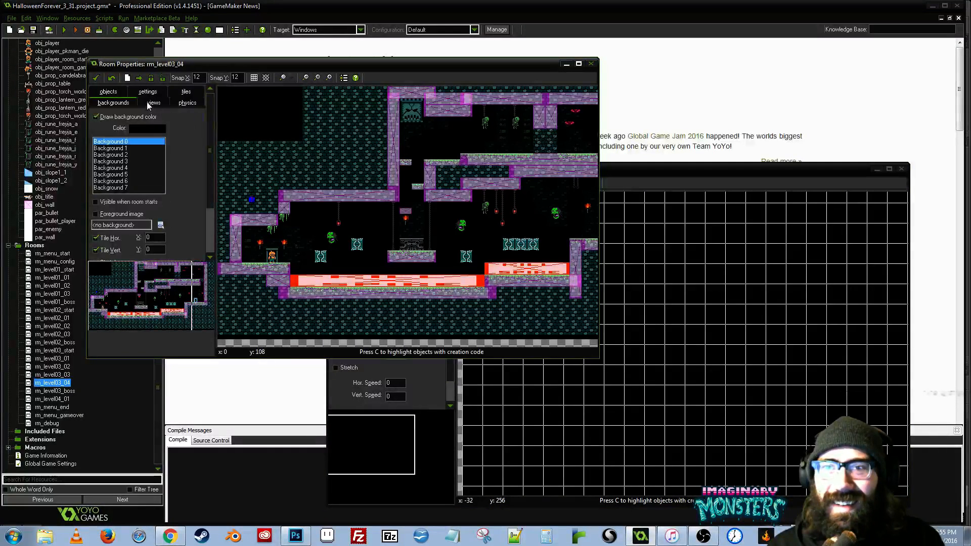
{"action": "left_click", "coordinate": [150, 103]}
{"action": "left_click", "coordinate": [187, 103]}
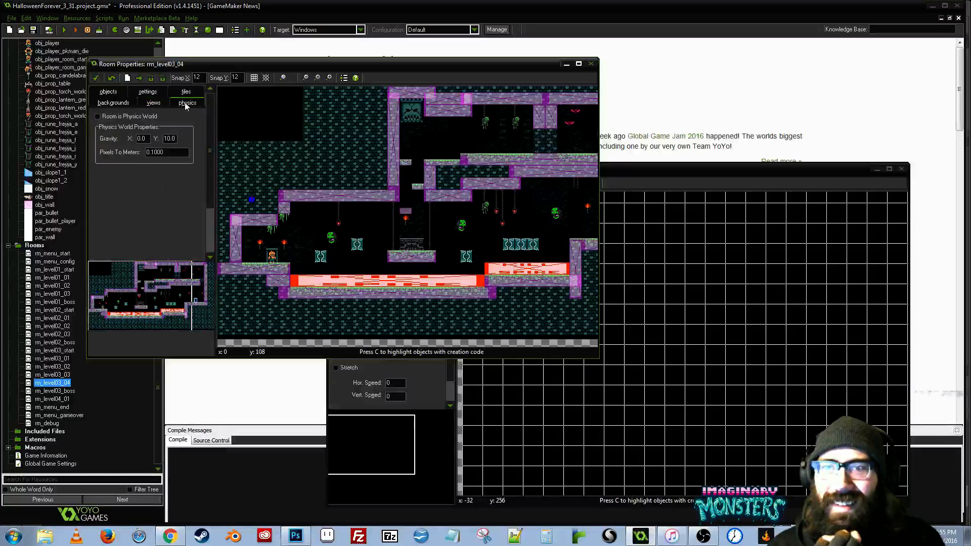
- Compare the object and room settings of rm_level03_04 with the room settings of rm_level04_01, viewing both rooms
{"action": "left_click", "coordinate": [109, 92]}
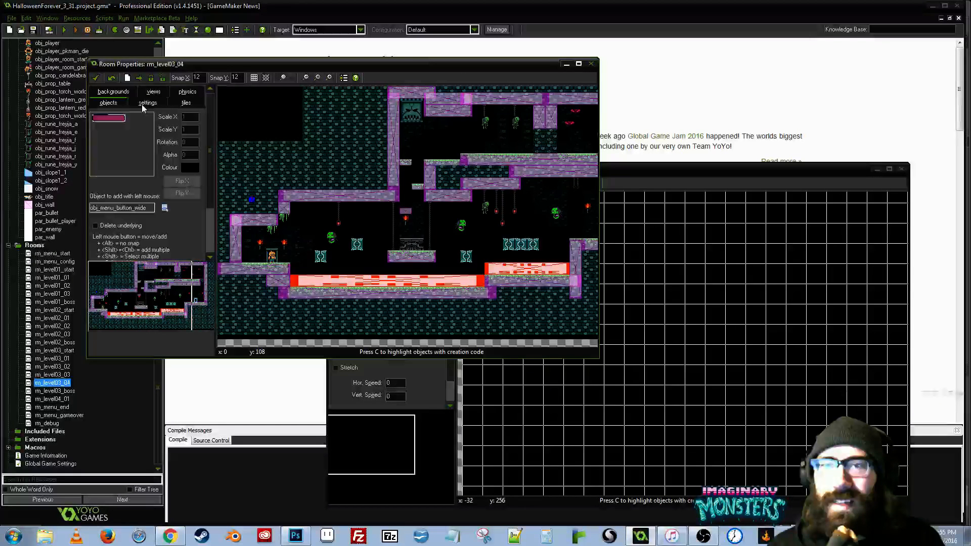
{"action": "left_click", "coordinate": [147, 103]}
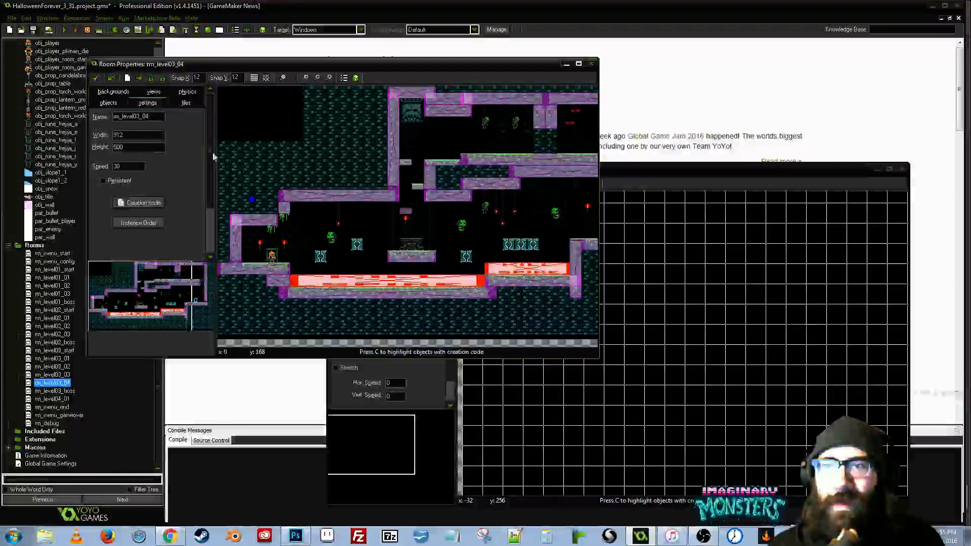
{"action": "left_click", "coordinate": [617, 169]}
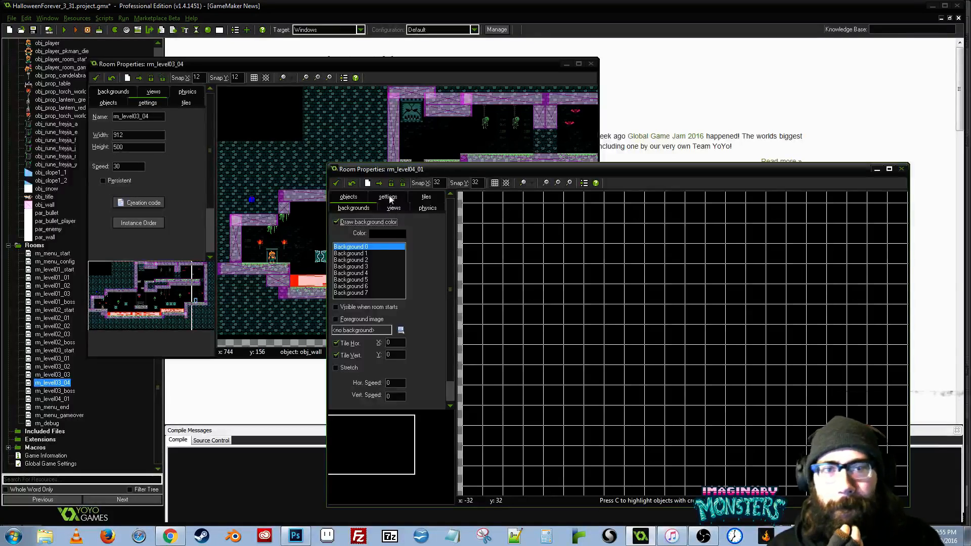
{"action": "left_click", "coordinate": [388, 197]}
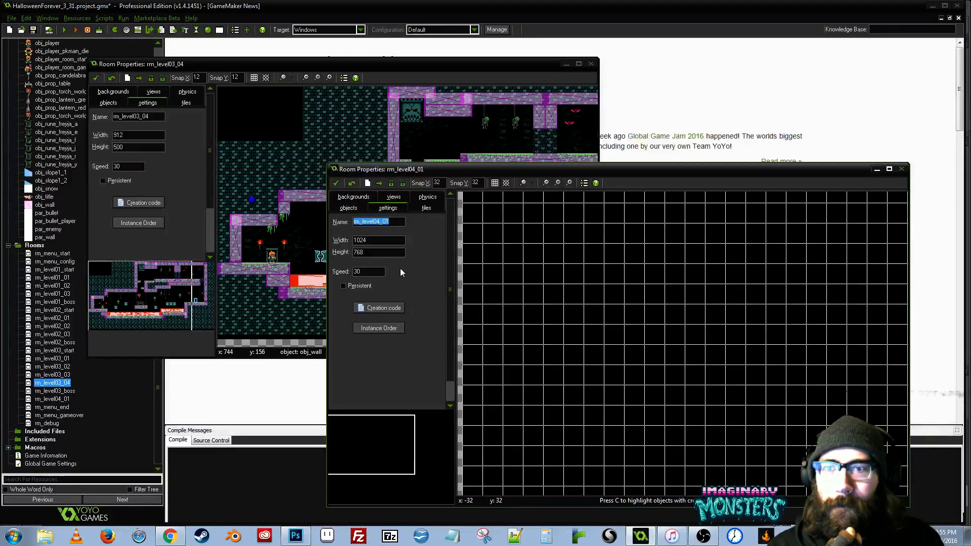
{"action": "left_click_drag", "start_coordinate": [705, 284], "coordinate": [583, 249]}
{"action": "scroll", "coordinate": [662, 286], "scroll_direction": "down", "scroll_amount": 4}
{"action": "scroll", "coordinate": [661, 286], "scroll_direction": "up", "scroll_amount": 1}
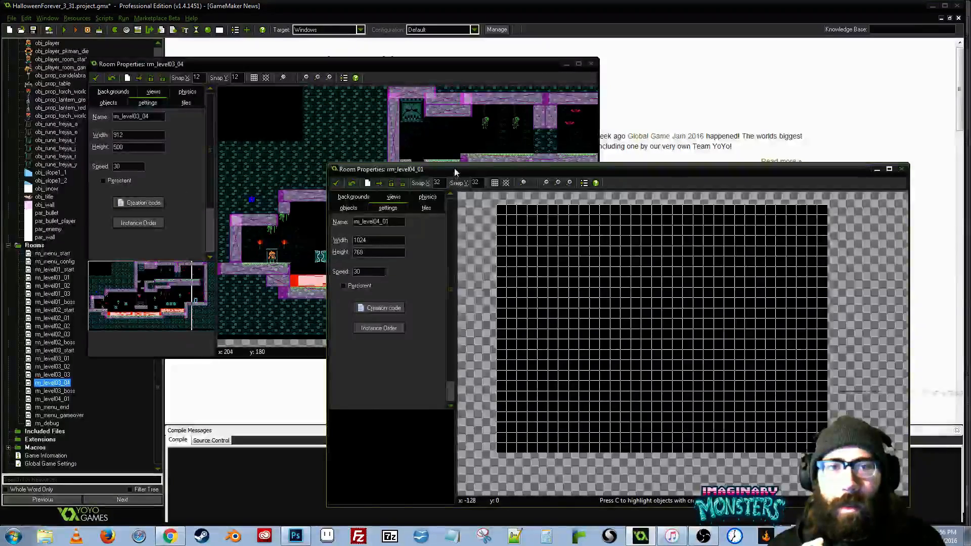
{"action": "left_click_drag", "start_coordinate": [454, 172], "coordinate": [685, 172]}
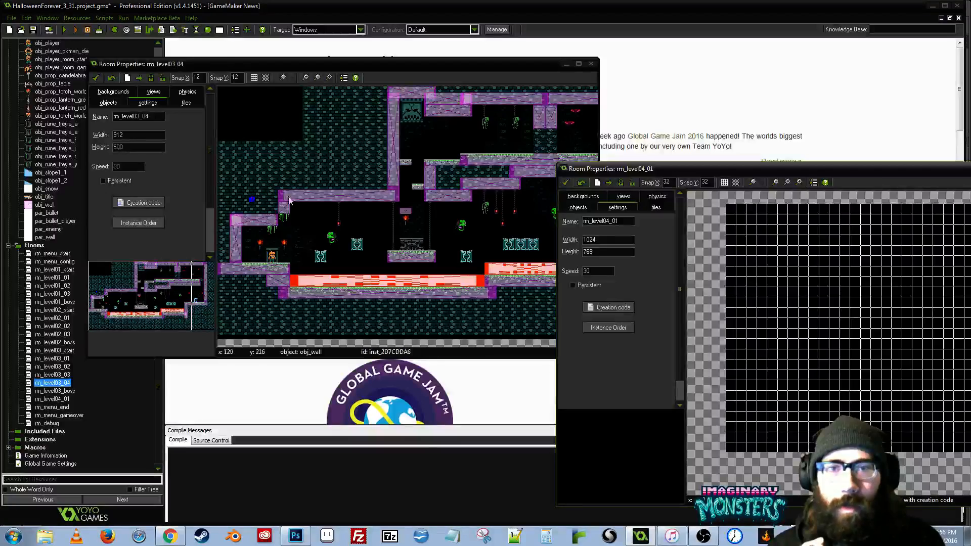
{"action": "left_click_drag", "start_coordinate": [724, 172], "coordinate": [488, 150]}
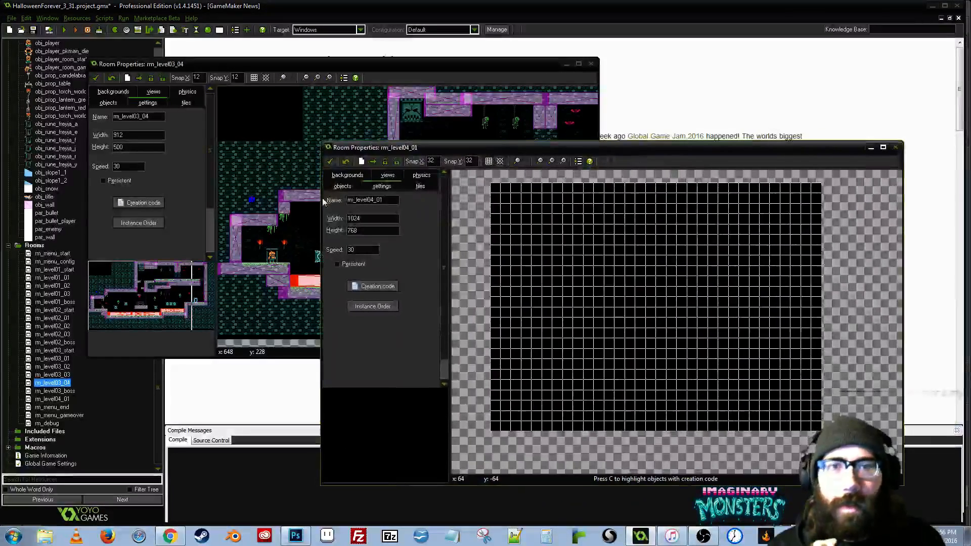
- Place an obj_controller instance near the upper-left corner of rm_level04_01
{"action": "left_click", "coordinate": [342, 186]}
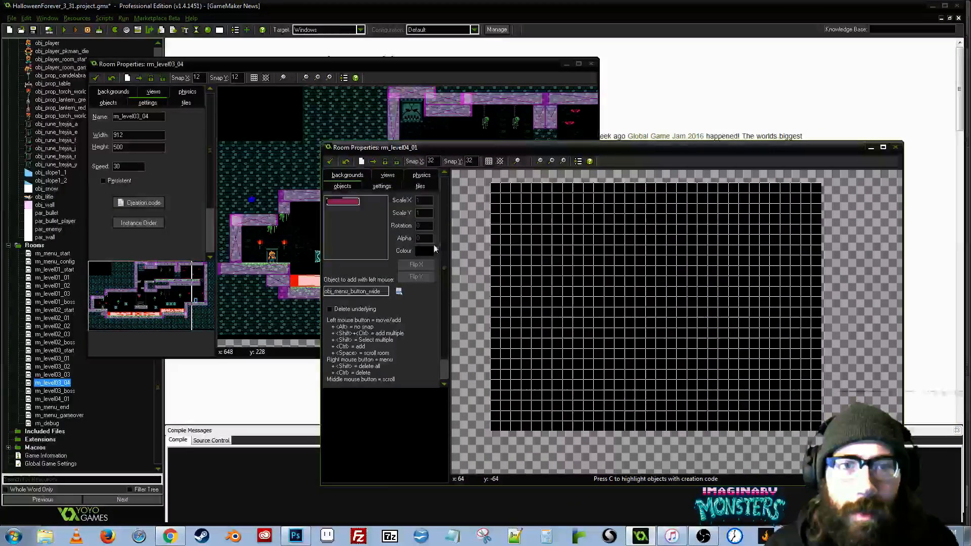
{"action": "left_click", "coordinate": [399, 292]}
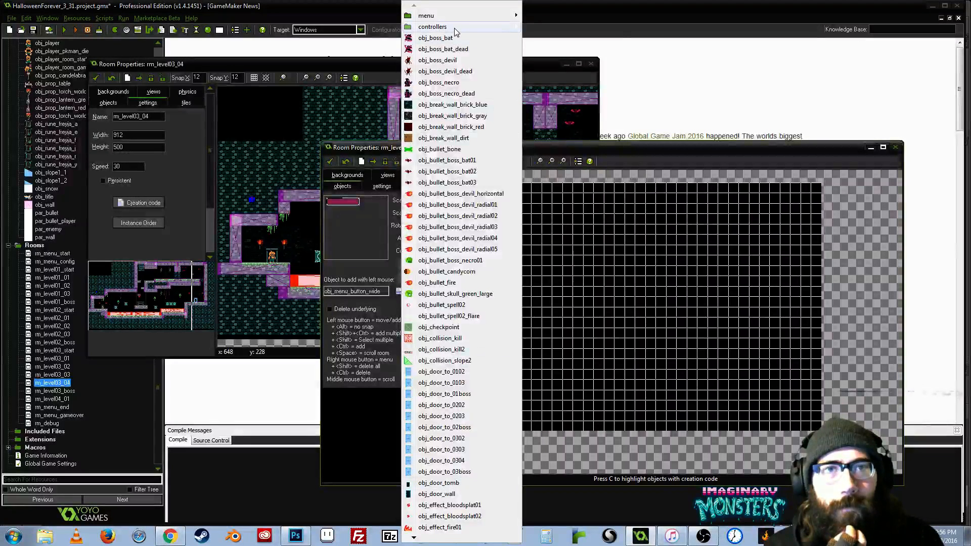
{"action": "mouse_move", "coordinate": [454, 26]}
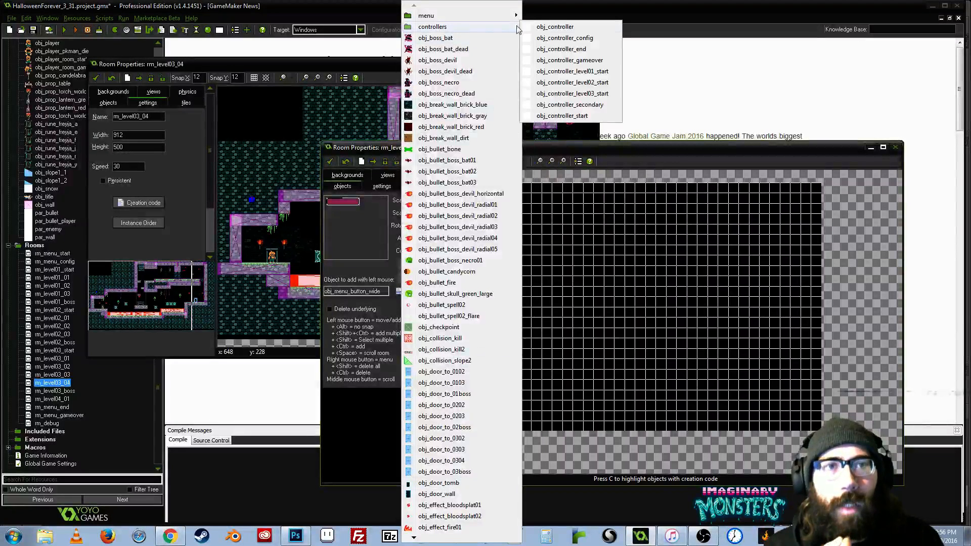
{"action": "left_click", "coordinate": [555, 27]}
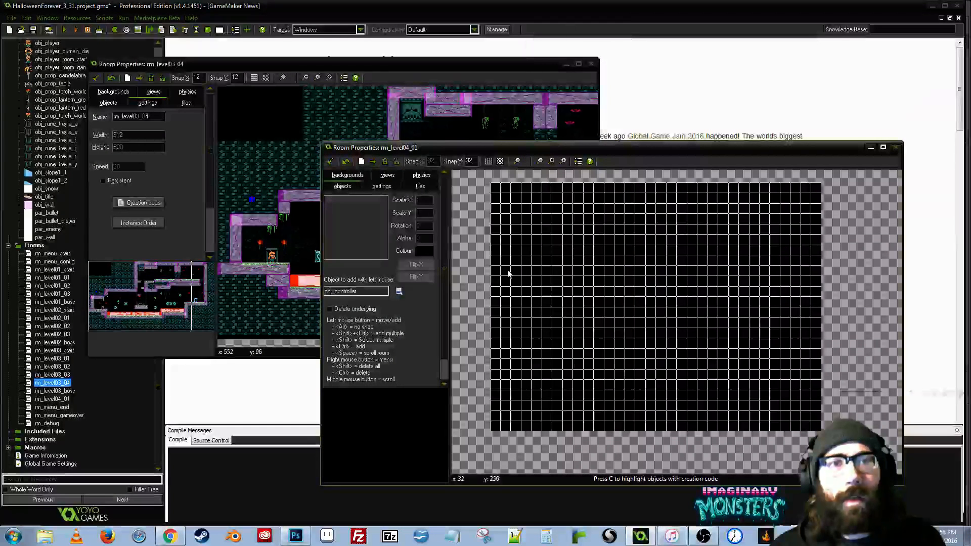
{"action": "left_click", "coordinate": [502, 195]}
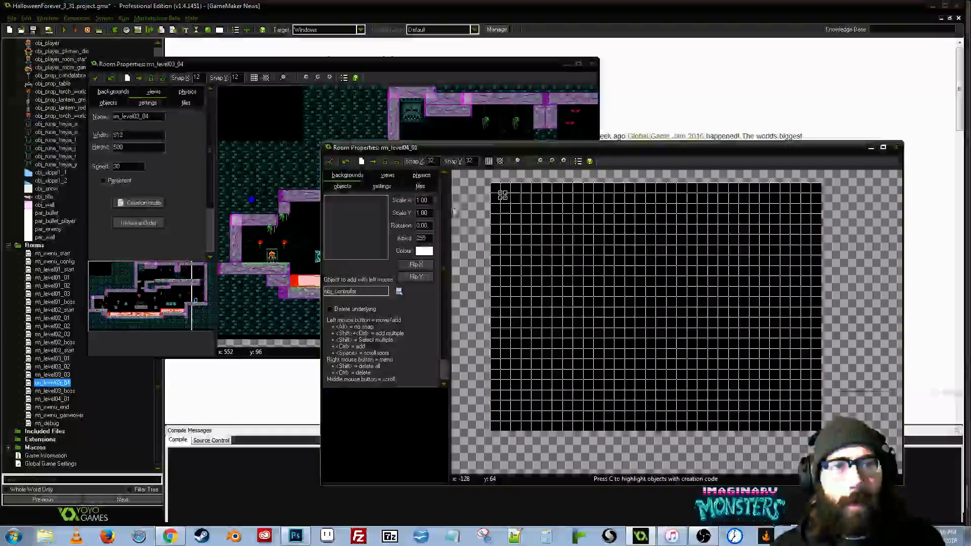
- Place an obj_player instance near the left edge of rm_level04_01, roughly halfway down the room
{"action": "left_click", "coordinate": [399, 291]}
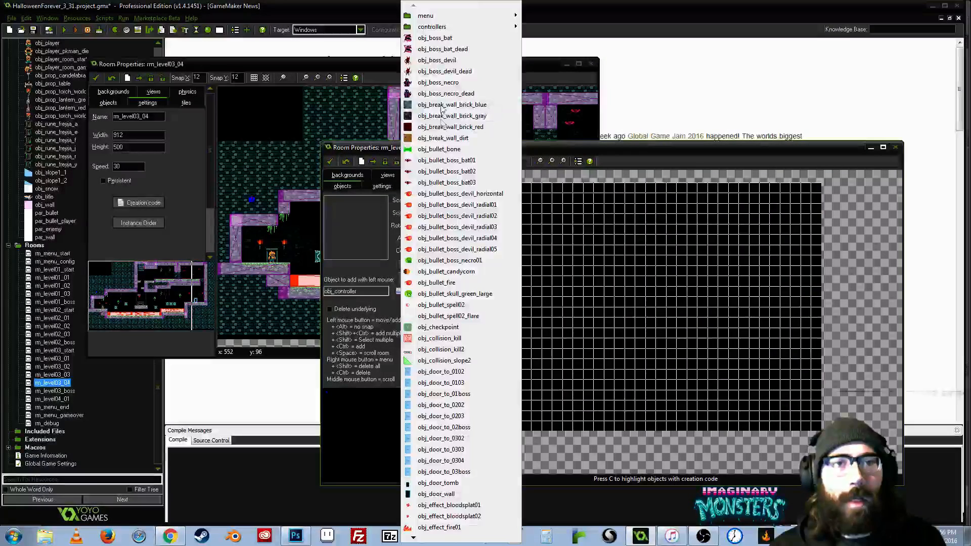
{"action": "mouse_move", "coordinate": [431, 539]}
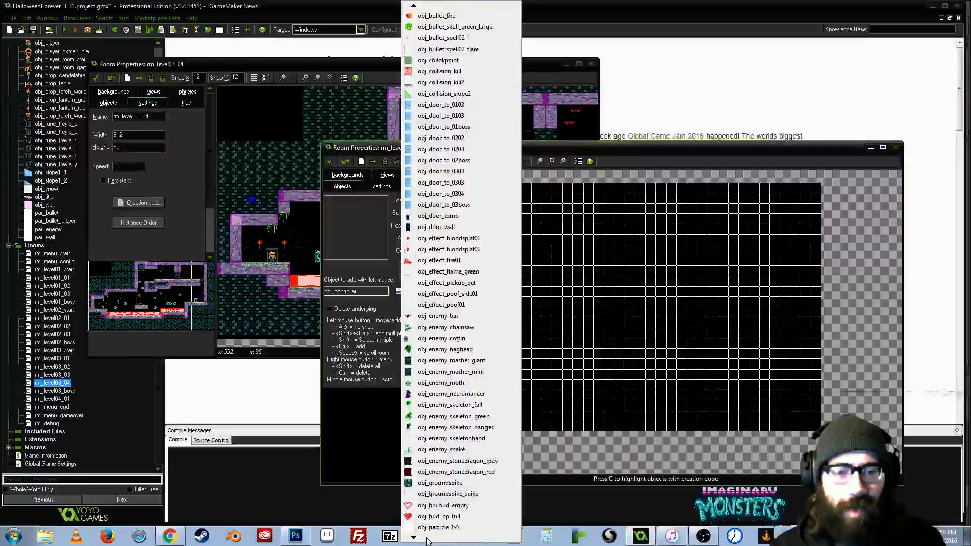
{"action": "left_click", "coordinate": [430, 481]}
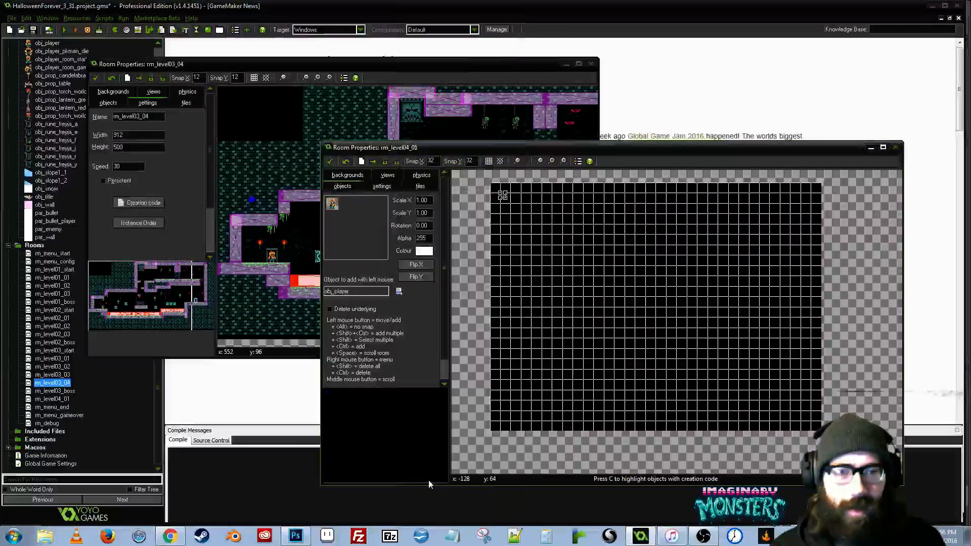
{"action": "left_click_drag", "start_coordinate": [521, 281], "coordinate": [530, 297]}
{"action": "scroll", "coordinate": [529, 298], "scroll_direction": "up", "scroll_amount": 2}
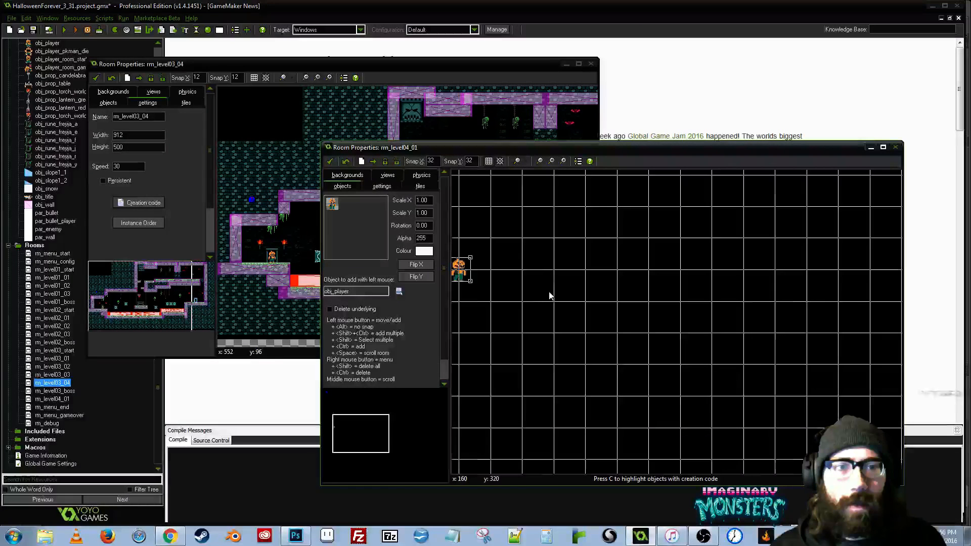
{"action": "scroll", "coordinate": [550, 295], "scroll_direction": "up", "scroll_amount": 1}
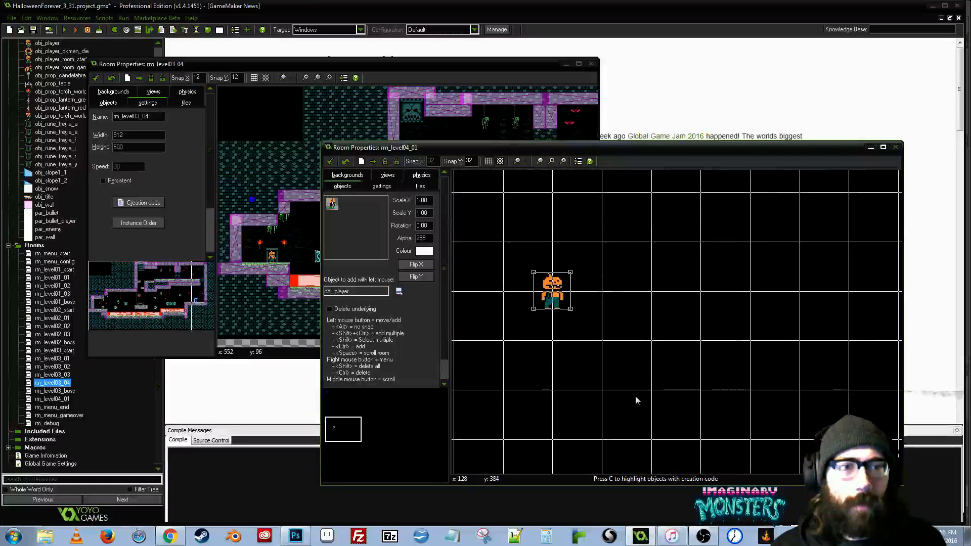
{"action": "scroll", "coordinate": [509, 349], "scroll_direction": "down", "scroll_amount": 2}
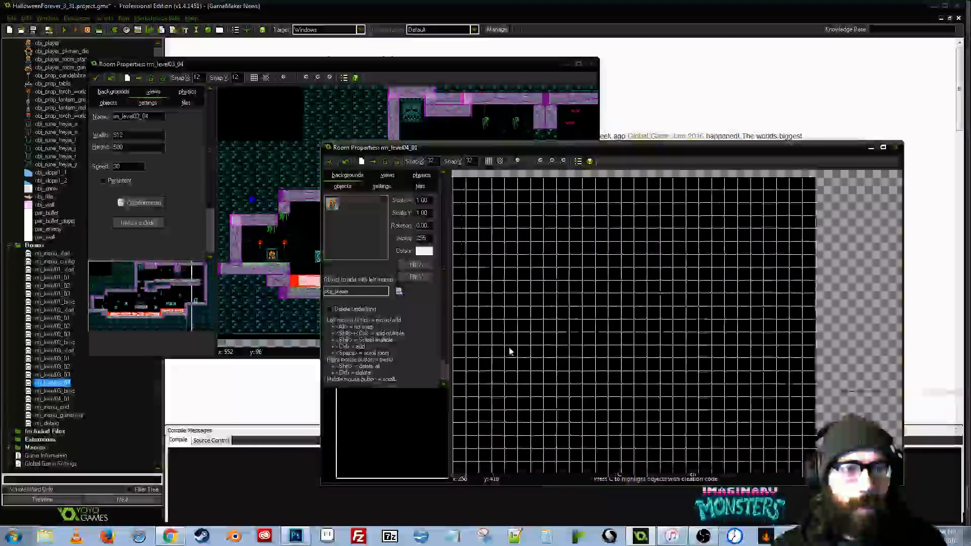
{"action": "left_click_drag", "start_coordinate": [509, 352], "coordinate": [574, 290]}
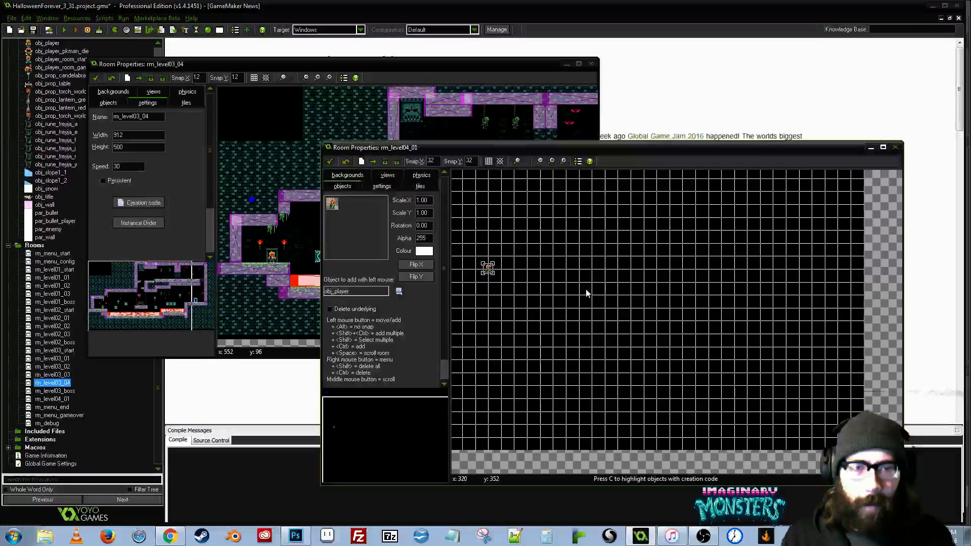
- Close the rm_level03_04 room properties and reposition the rm_level04_01 window in the workspace
{"action": "left_click_drag", "start_coordinate": [519, 147], "coordinate": [368, 113]}
{"action": "left_click_drag", "start_coordinate": [412, 277], "coordinate": [503, 314]}
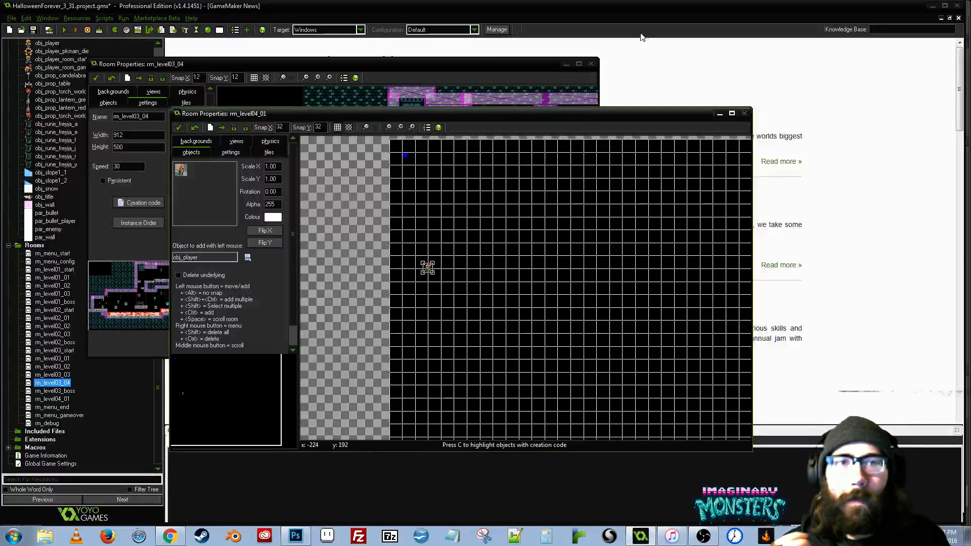
{"action": "left_click", "coordinate": [592, 66]}
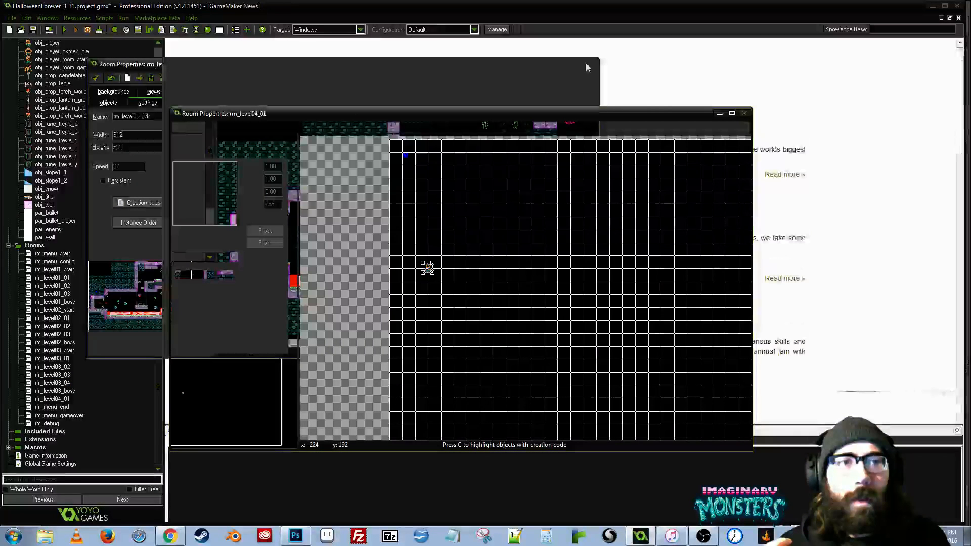
{"action": "left_click_drag", "start_coordinate": [297, 114], "coordinate": [353, 140]}
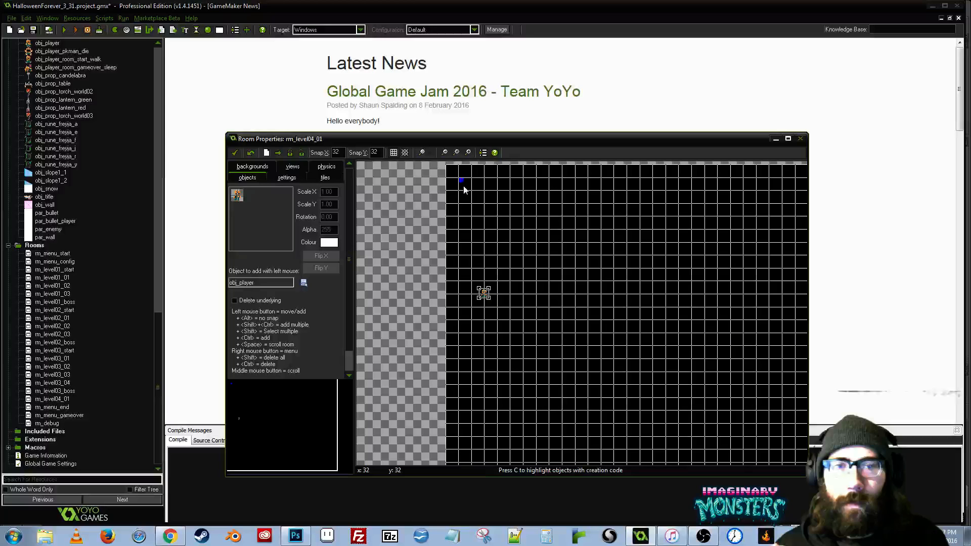
- Examine the music-switching code in the script SCR_ROOM_MUSIC_SWITCH_STEP and close it again
{"action": "left_click_drag", "start_coordinate": [158, 371], "coordinate": [167, 108]}
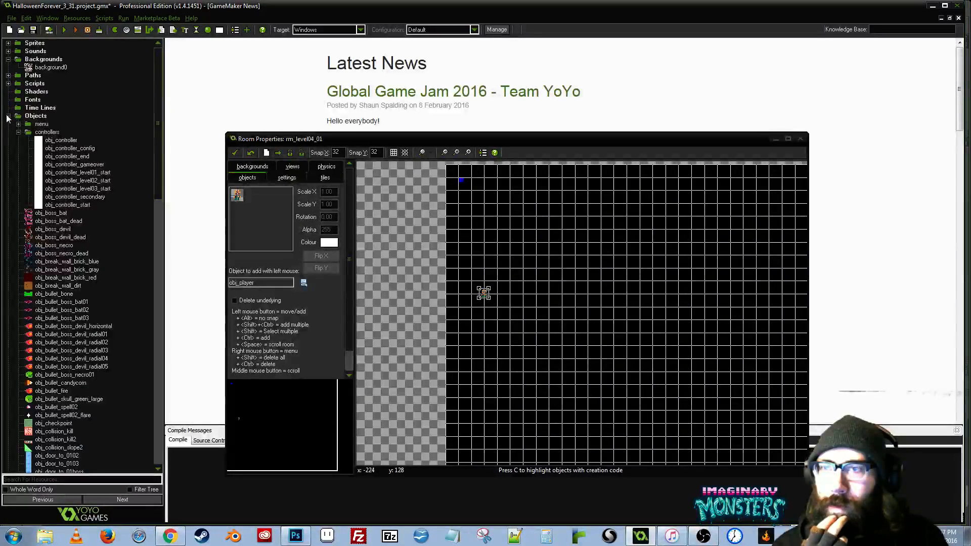
{"action": "double_click", "coordinate": [16, 83]}
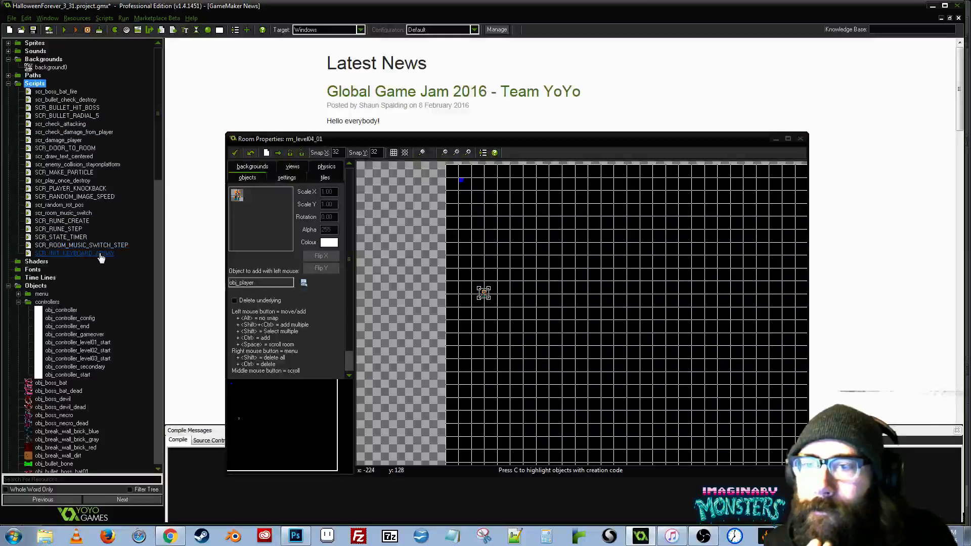
{"action": "left_click", "coordinate": [87, 247]}
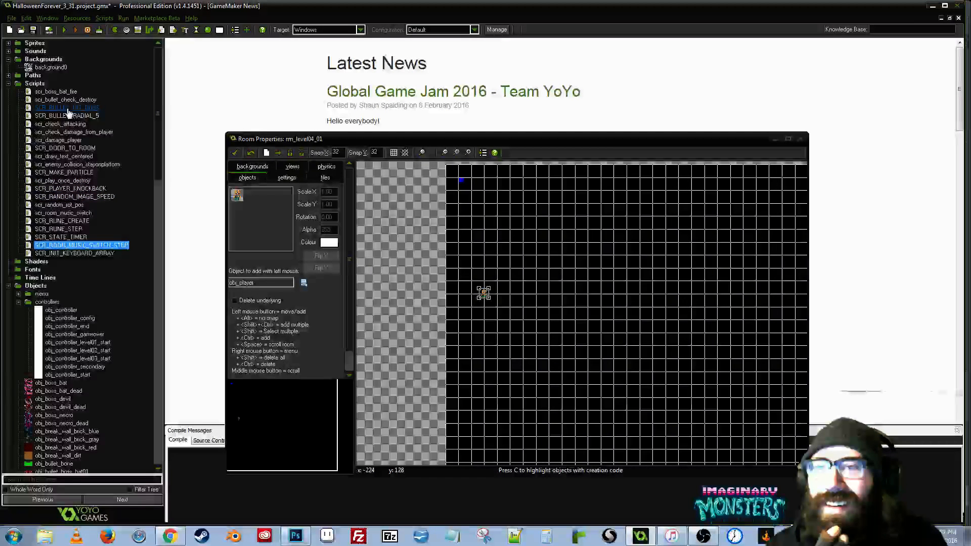
{"action": "left_click", "coordinate": [66, 148]}
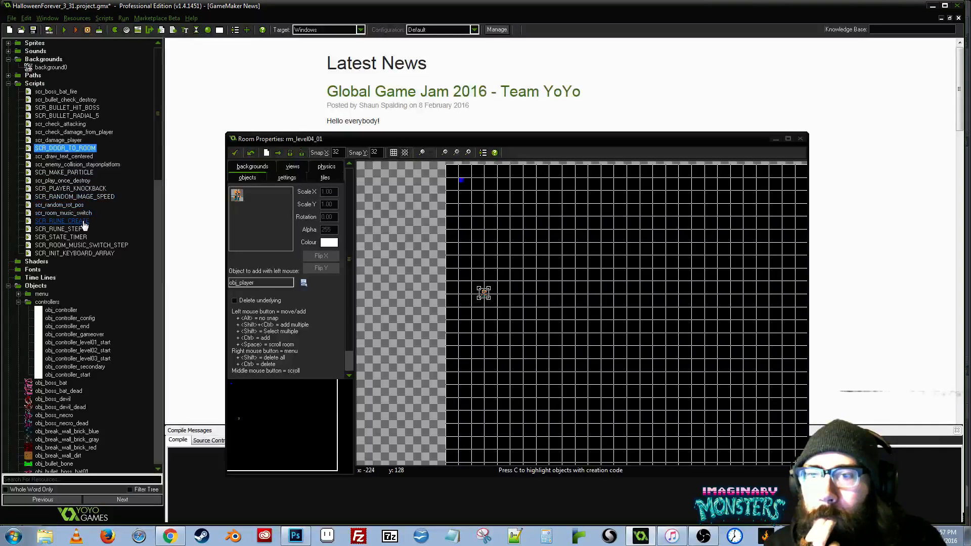
{"action": "double_click", "coordinate": [67, 247]}
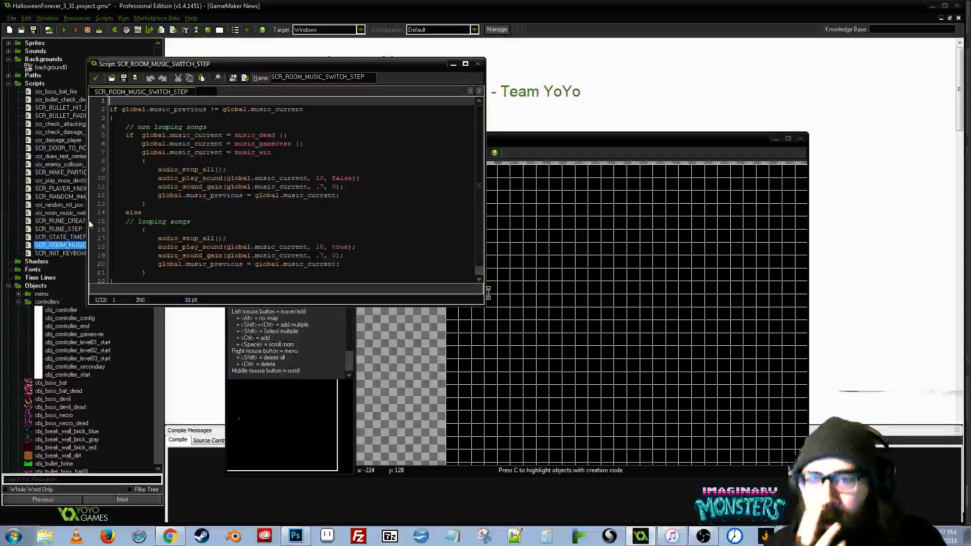
{"action": "left_click_drag", "start_coordinate": [364, 64], "coordinate": [371, 127]}
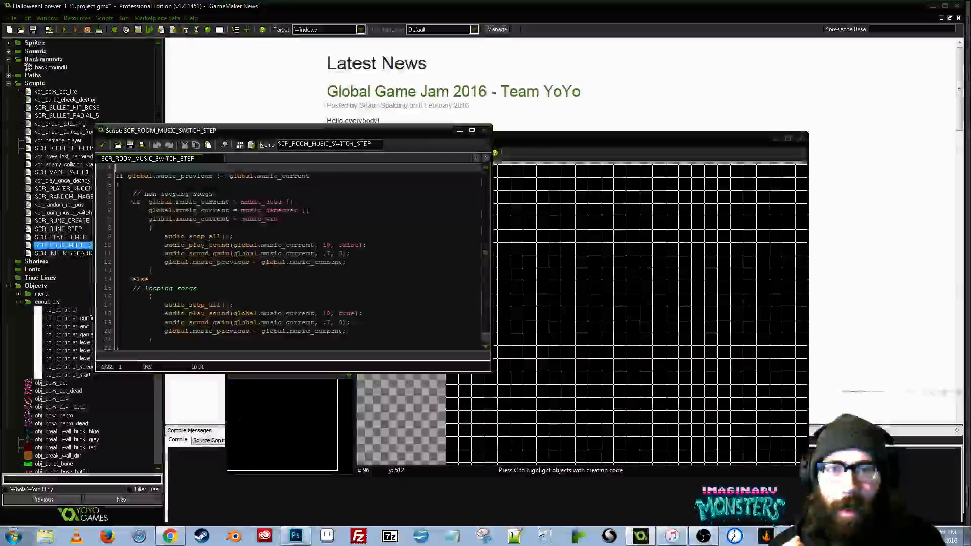
{"action": "left_click_drag", "start_coordinate": [490, 372], "coordinate": [503, 505]}
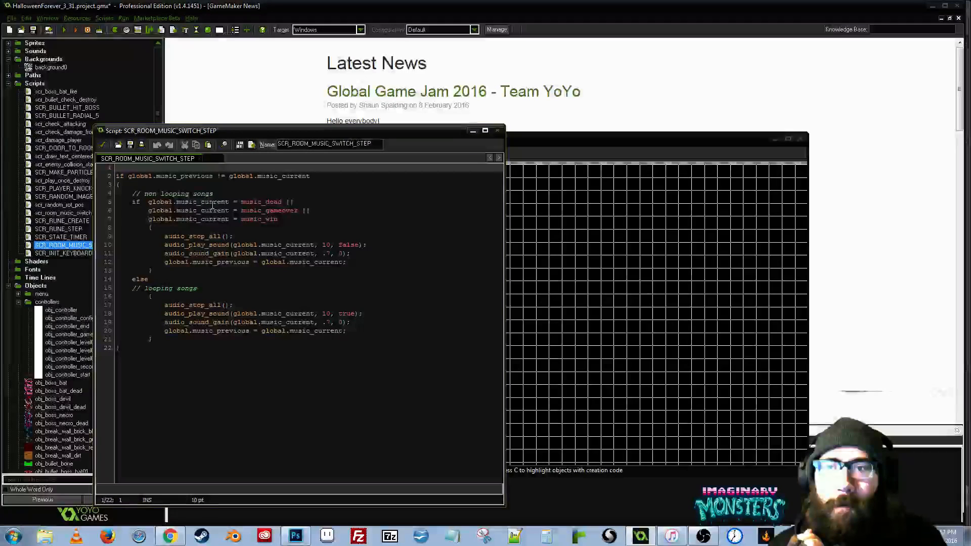
{"action": "left_click", "coordinate": [240, 330]}
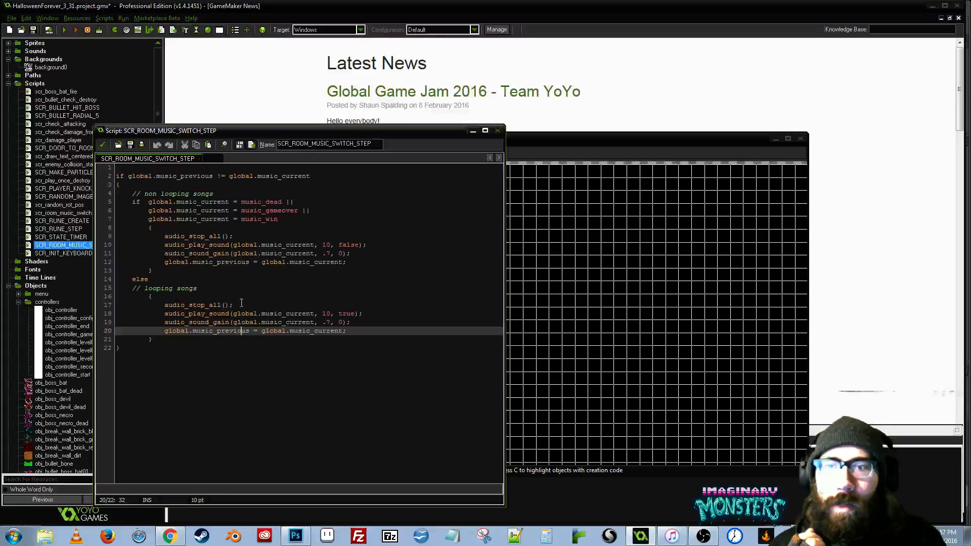
{"action": "left_click", "coordinate": [102, 145]}
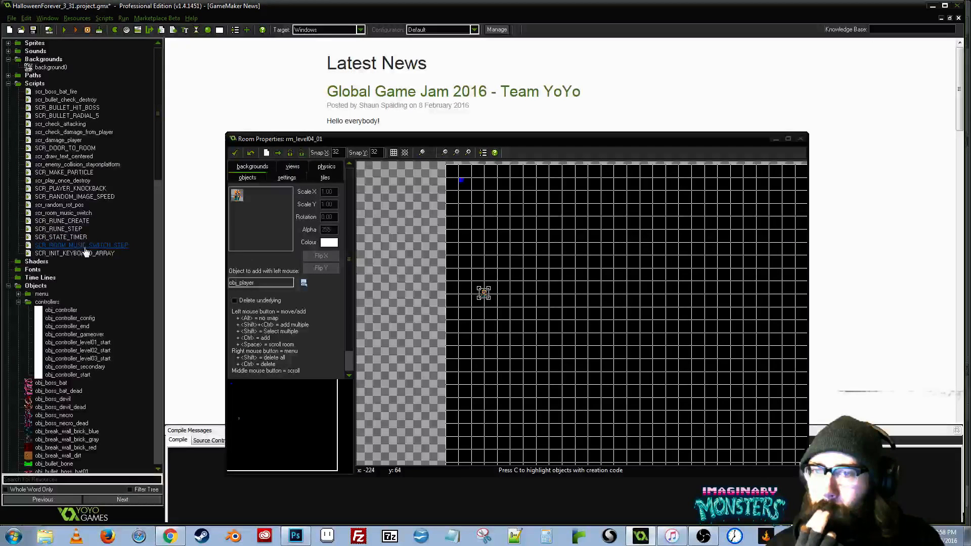
- Examine the code in obj_controller's Step event, from the music check through the keyboard, gamepad and pause handling
{"action": "scroll", "coordinate": [155, 193], "scroll_direction": "down", "scroll_amount": 2}
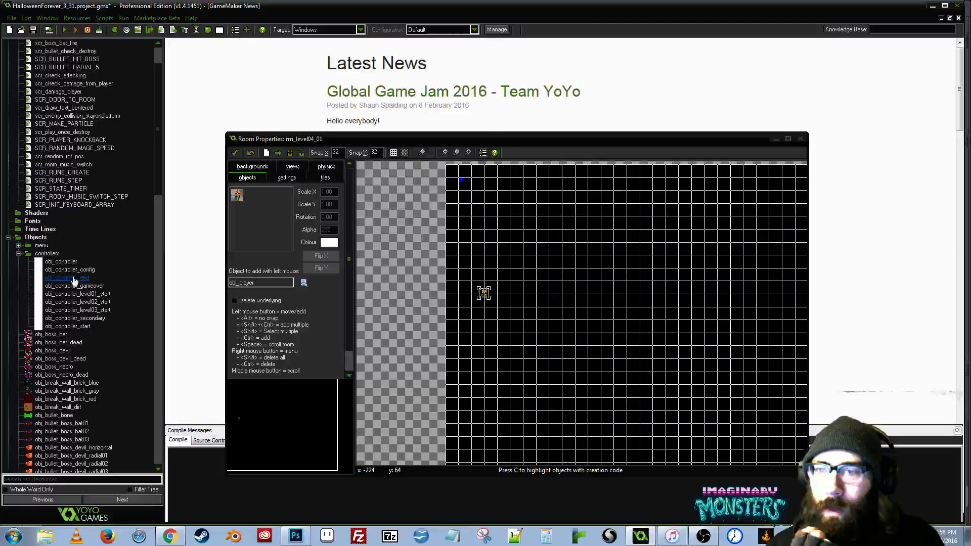
{"action": "double_click", "coordinate": [61, 262]}
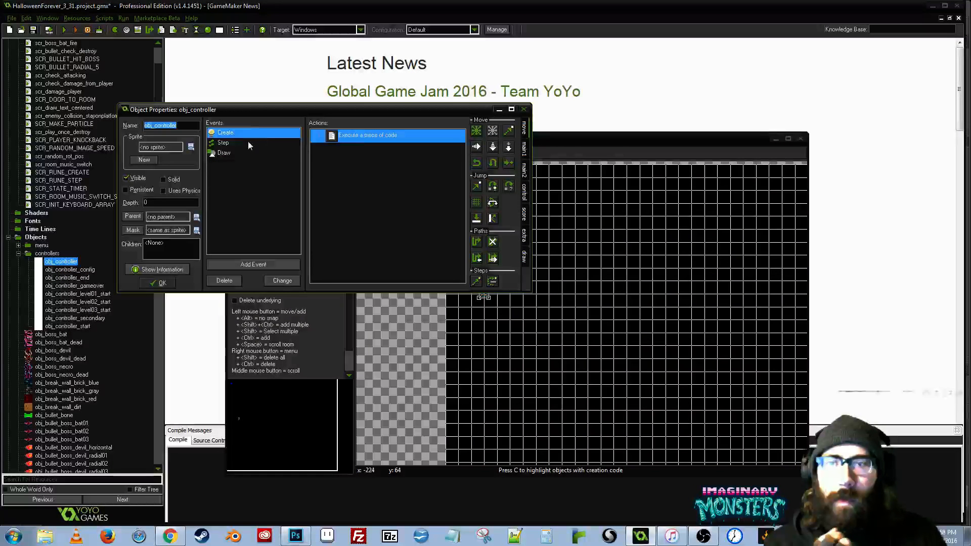
{"action": "double_click", "coordinate": [248, 141]}
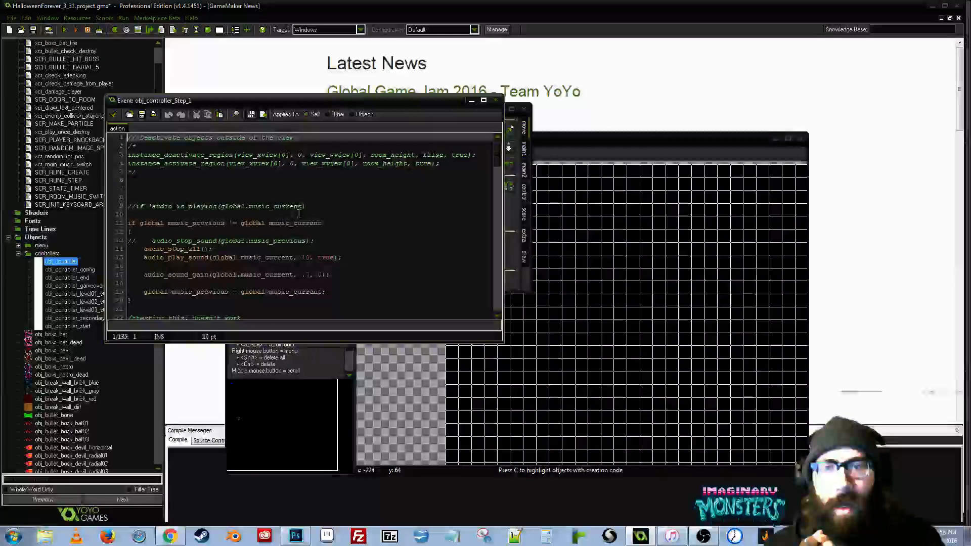
{"action": "left_click", "coordinate": [374, 224]}
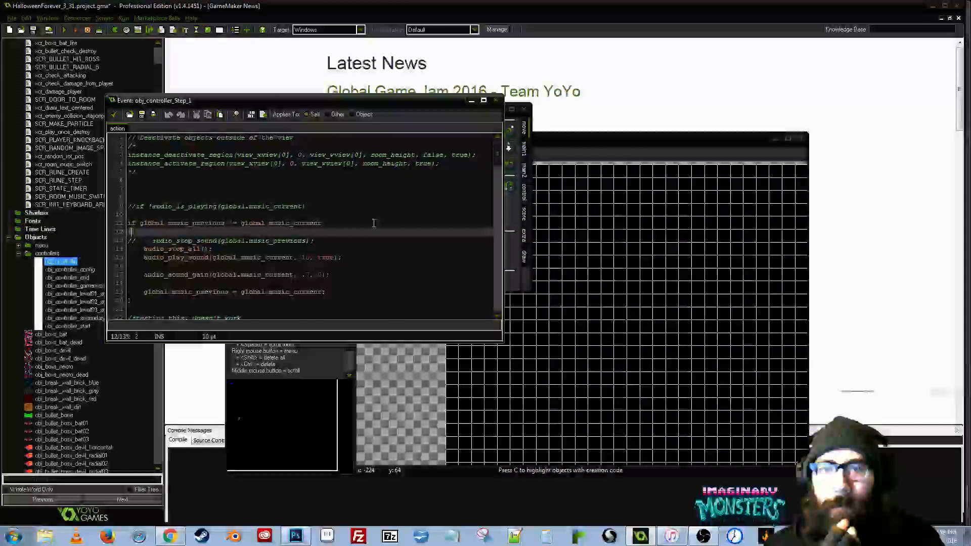
{"action": "scroll", "coordinate": [374, 223], "scroll_direction": "down", "scroll_amount": 5}
{"action": "scroll", "coordinate": [374, 223], "scroll_direction": "down", "scroll_amount": 9}
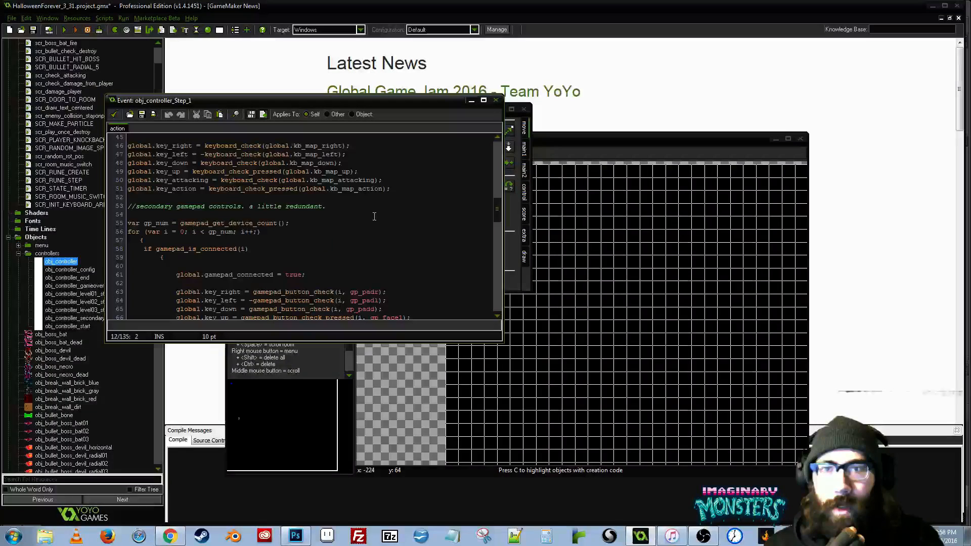
{"action": "scroll", "coordinate": [374, 217], "scroll_direction": "down", "scroll_amount": 5}
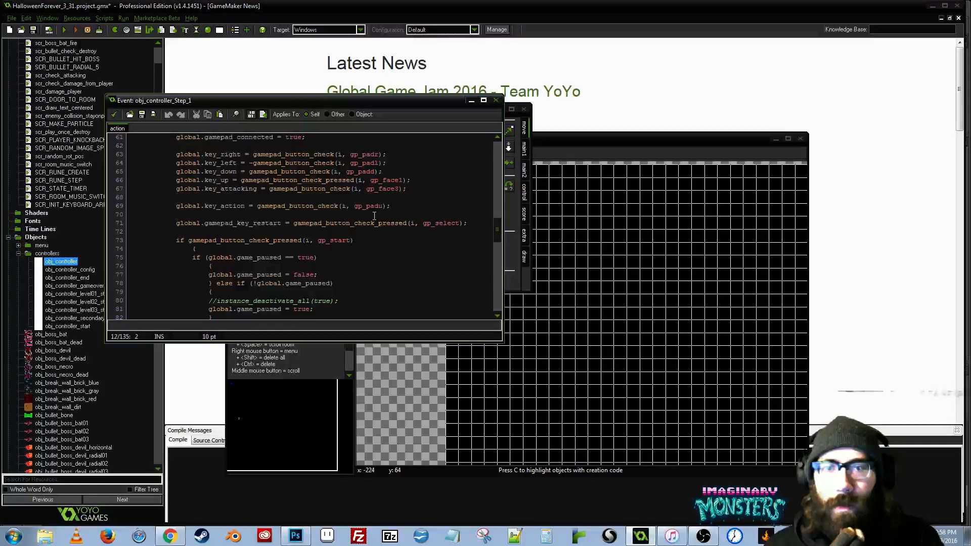
{"action": "scroll", "coordinate": [393, 231], "scroll_direction": "up", "scroll_amount": 1}
{"action": "scroll", "coordinate": [393, 232], "scroll_direction": "down", "scroll_amount": 10}
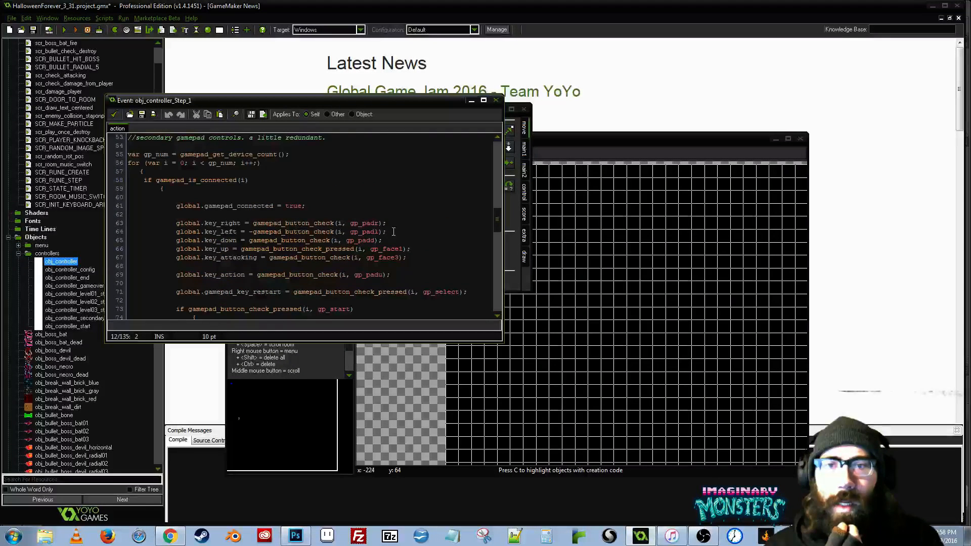
{"action": "scroll", "coordinate": [393, 228], "scroll_direction": "up", "scroll_amount": 11}
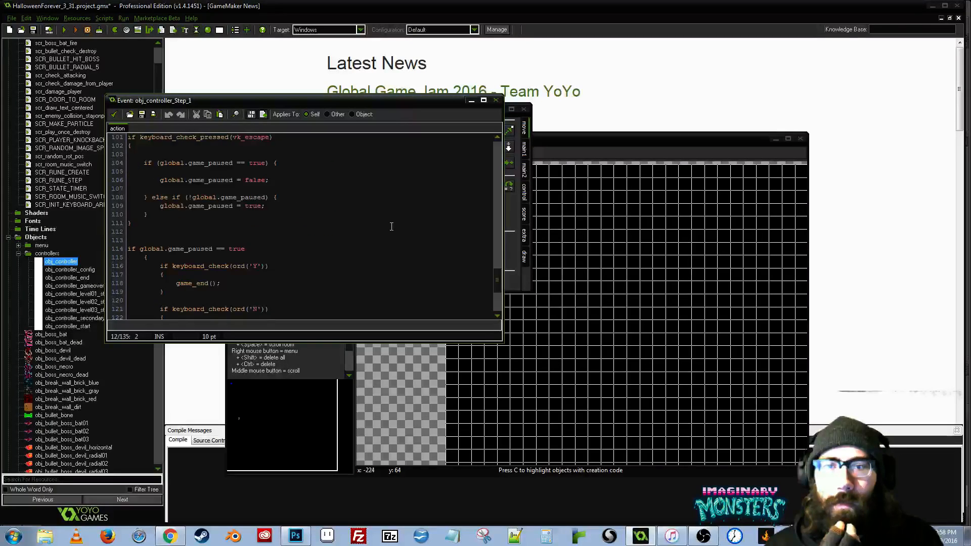
{"action": "scroll", "coordinate": [393, 218], "scroll_direction": "up", "scroll_amount": 18}
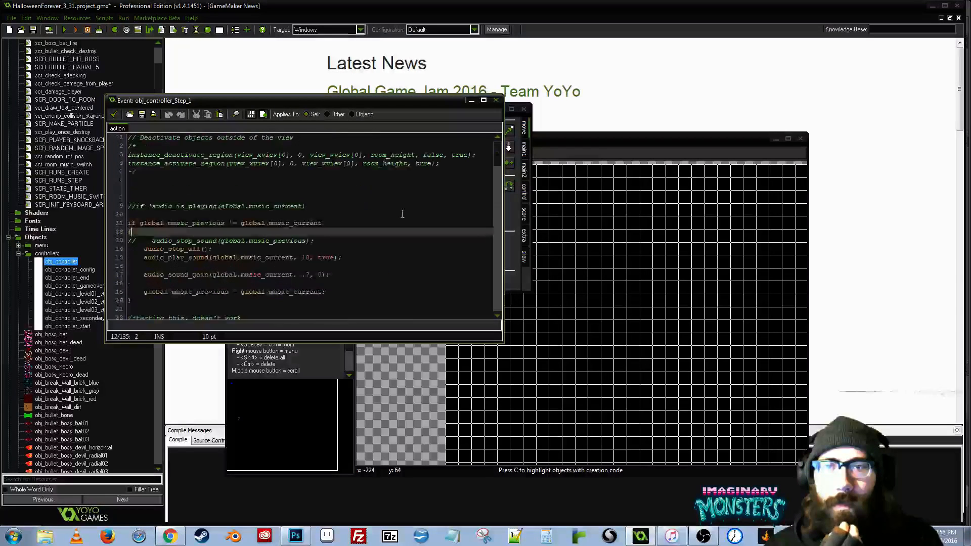
{"action": "scroll", "coordinate": [399, 212], "scroll_direction": "down", "scroll_amount": 1}
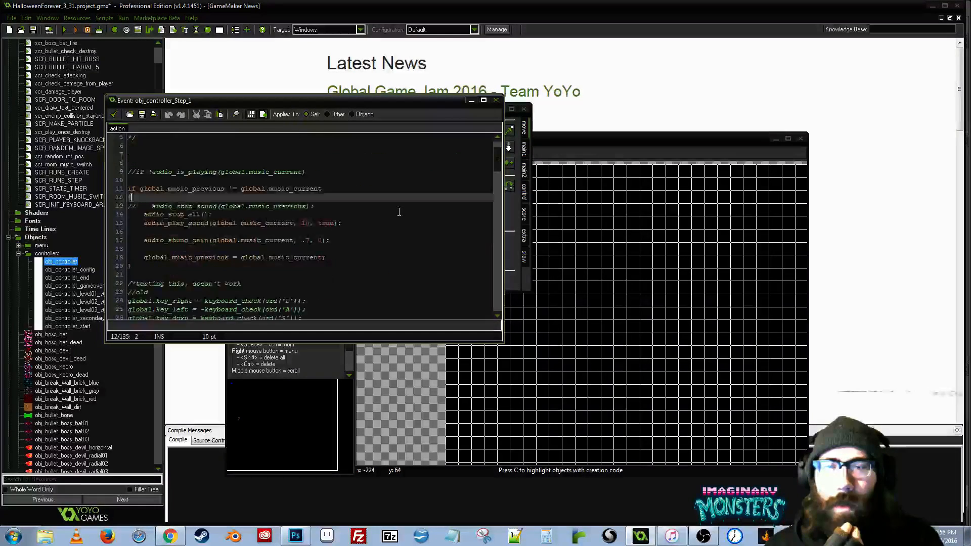
{"action": "key", "text": "Escape"}
- Examine the code in obj_controller's Create event and close the object's properties
{"action": "left_click", "coordinate": [234, 133]}
{"action": "left_click", "coordinate": [332, 137]}
{"action": "double_click", "coordinate": [331, 137]}
{"action": "scroll", "coordinate": [298, 250], "scroll_direction": "down", "scroll_amount": 5}
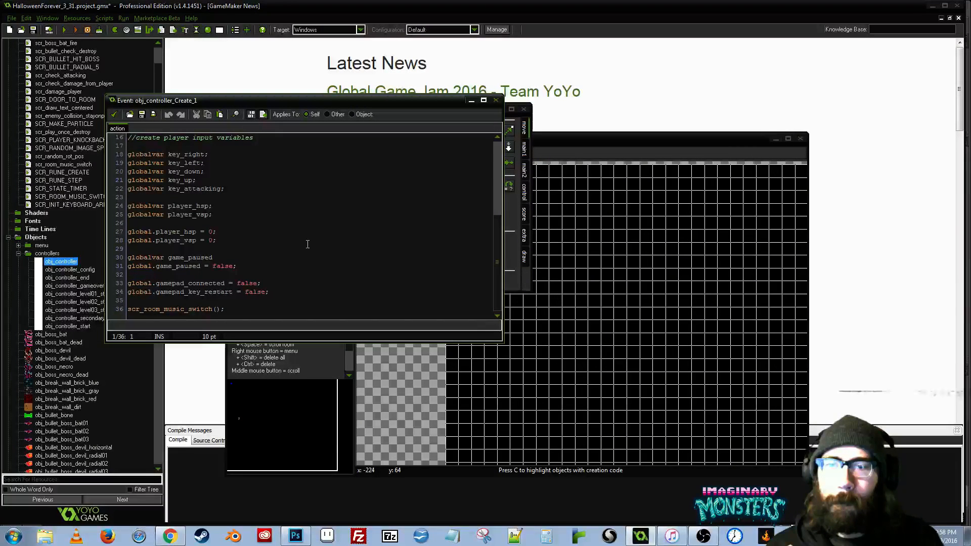
{"action": "scroll", "coordinate": [307, 244], "scroll_direction": "up", "scroll_amount": 5}
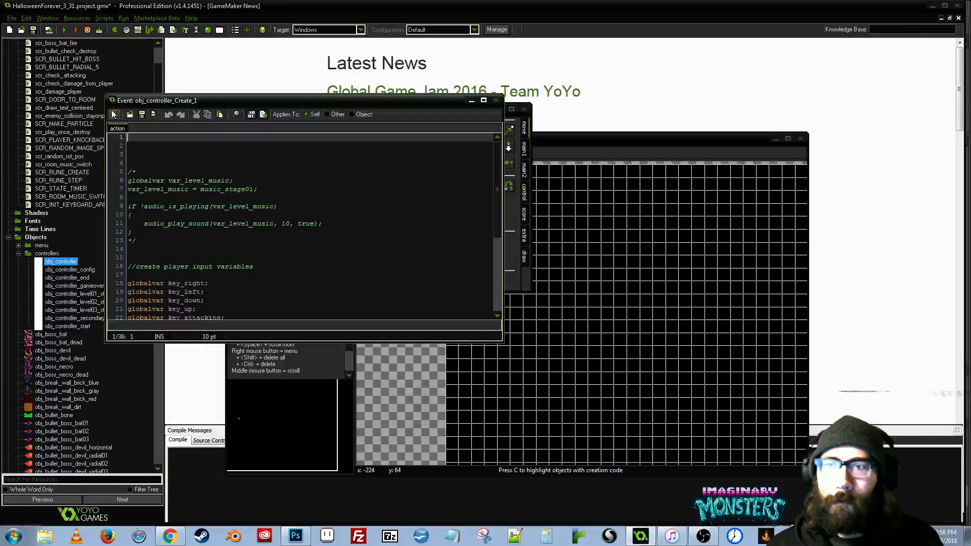
{"action": "left_click", "coordinate": [114, 115]}
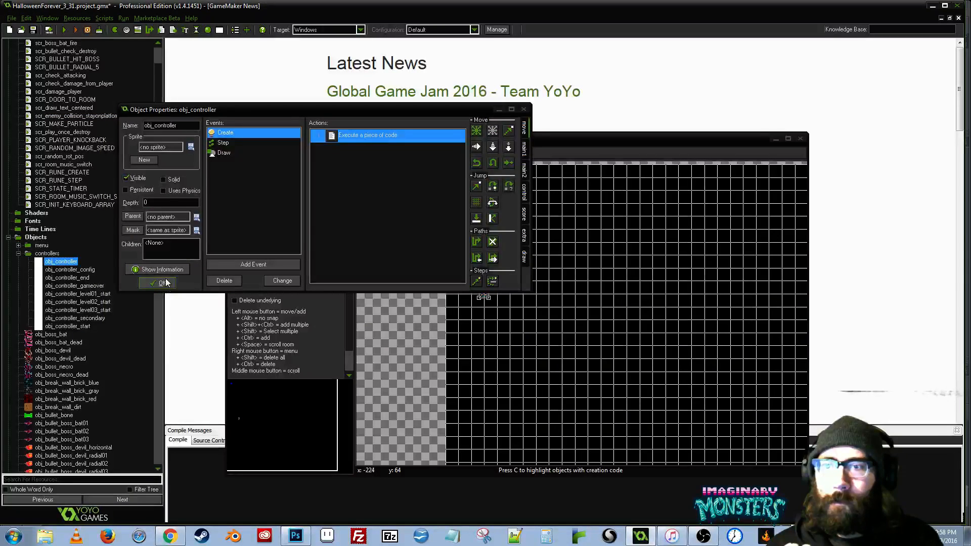
{"action": "left_click", "coordinate": [166, 283]}
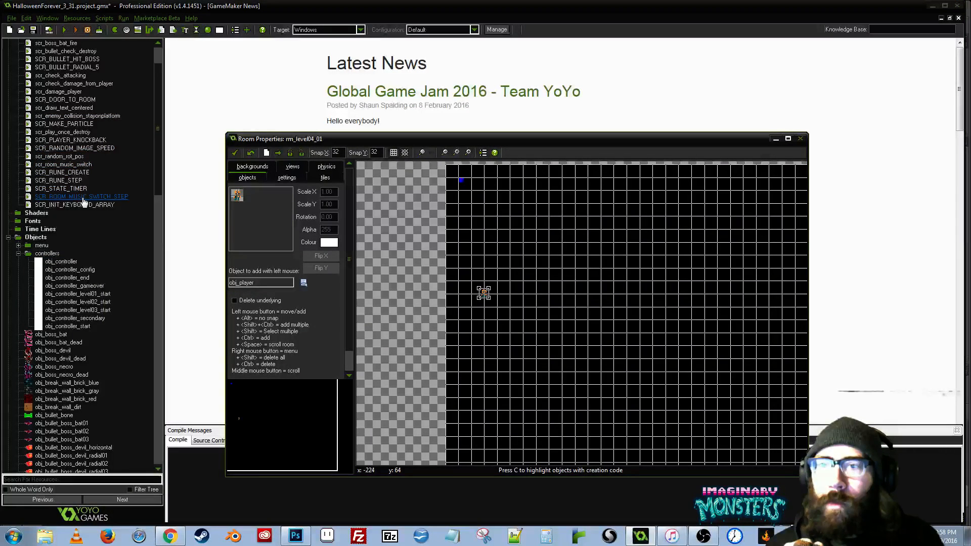
- Open the script scr_room_music_switch and enlarge its editor window
{"action": "left_click", "coordinate": [69, 166]}
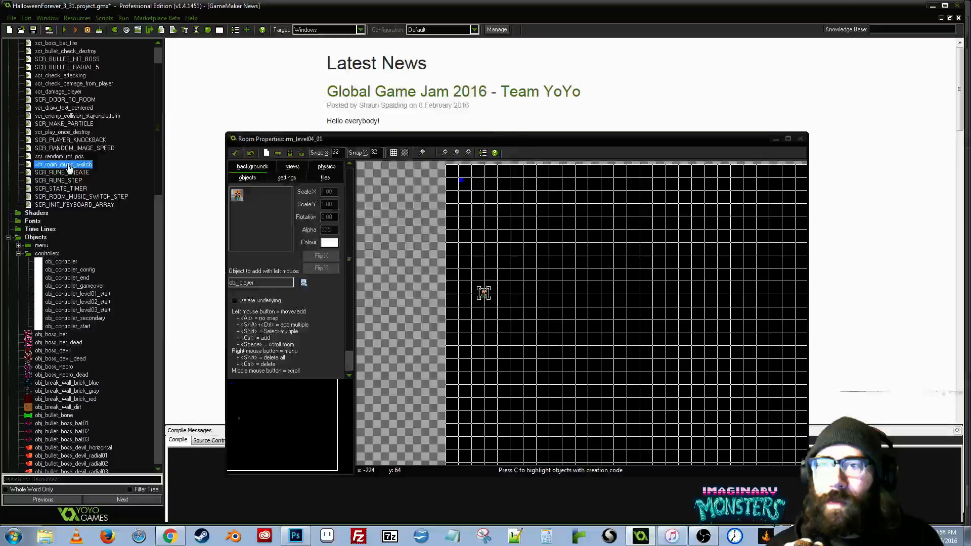
{"action": "double_click", "coordinate": [69, 165]}
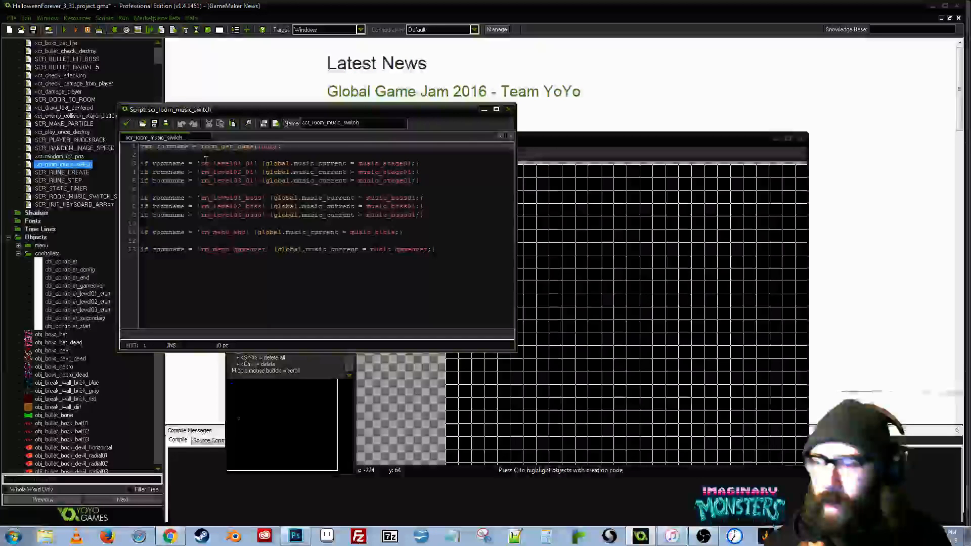
{"action": "mouse_move", "coordinate": [254, 108]}
{"action": "left_mouse_down"}
{"action": "mouse_move", "coordinate": [257, 99]}
{"action": "mouse_move", "coordinate": [229, 131]}
{"action": "mouse_move", "coordinate": [246, 123]}
{"action": "left_mouse_up"}
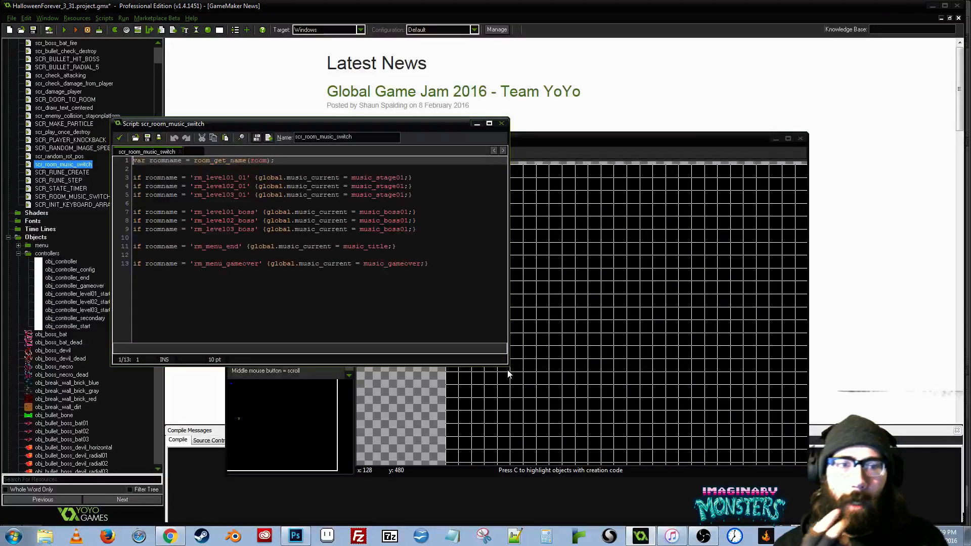
{"action": "left_click_drag", "start_coordinate": [510, 371], "coordinate": [563, 496]}
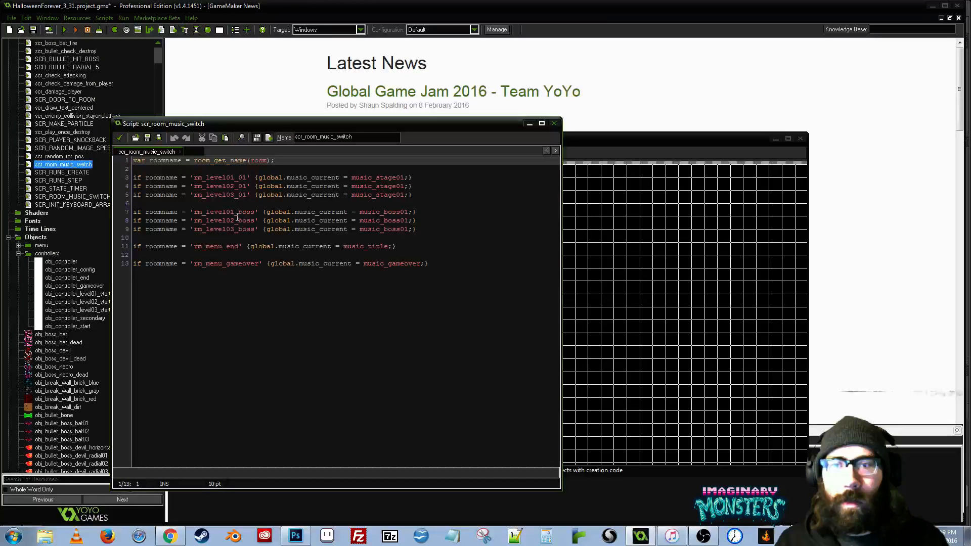
- Duplicate the 'rm_level03_01' music line in scr_room_music_switch directly below itself
{"action": "left_click_drag", "start_coordinate": [412, 194], "coordinate": [133, 195]}
{"action": "key", "text": "ctrl+c"}
{"action": "left_click", "coordinate": [420, 195]}
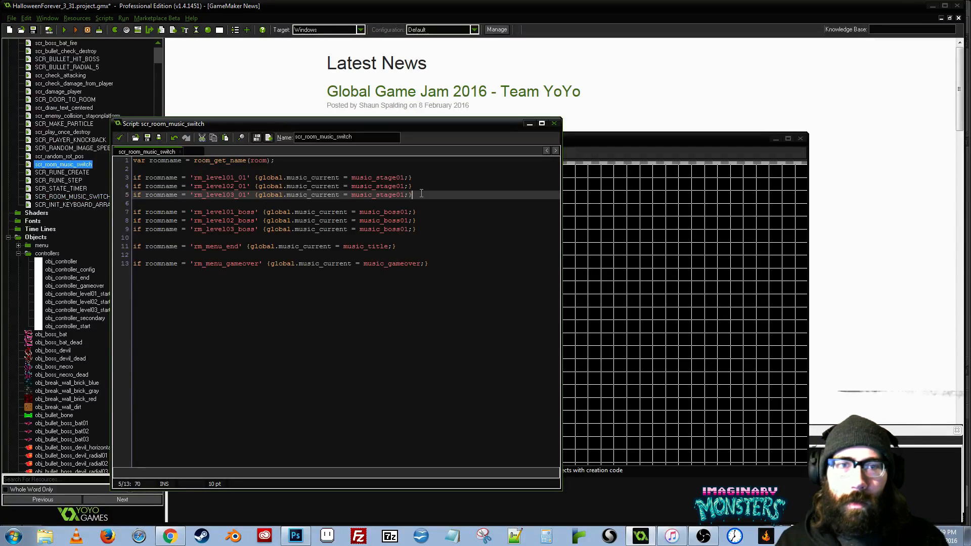
{"action": "key", "text": "Return"}
{"action": "key", "text": "ctrl+v"}
- Change the room name in the copied line to 'rm_level04_01' and save and close the script
{"action": "key", "text": "ctrl+Left"}
{"action": "key", "text": "ctrl+Left"}
{"action": "key", "text": "ctrl+Left"}
{"action": "key", "text": "ctrl+Left"}
{"action": "key", "text": "ctrl+Right"}
{"action": "key", "text": "Left"}
{"action": "key", "text": "Left"}
{"action": "key", "text": "Left"}
{"action": "key", "text": "Left"}
{"action": "key", "text": "Left"}
{"action": "key", "text": "Left"}
{"action": "key", "text": "shift+Left"}
{"action": "type", "text": "45"}
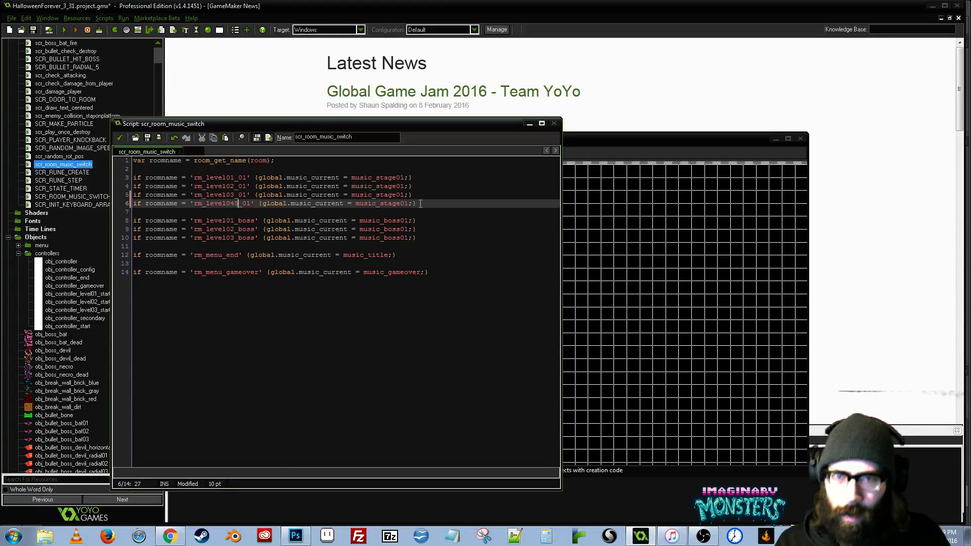
{"action": "key", "text": "BackSpace"}
{"action": "key", "text": "Down"}
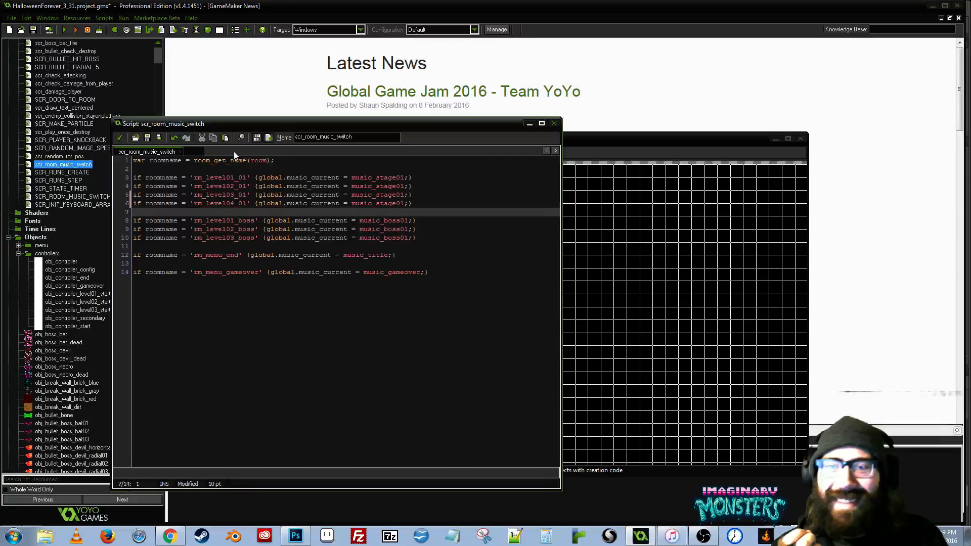
{"action": "left_click", "coordinate": [121, 137]}
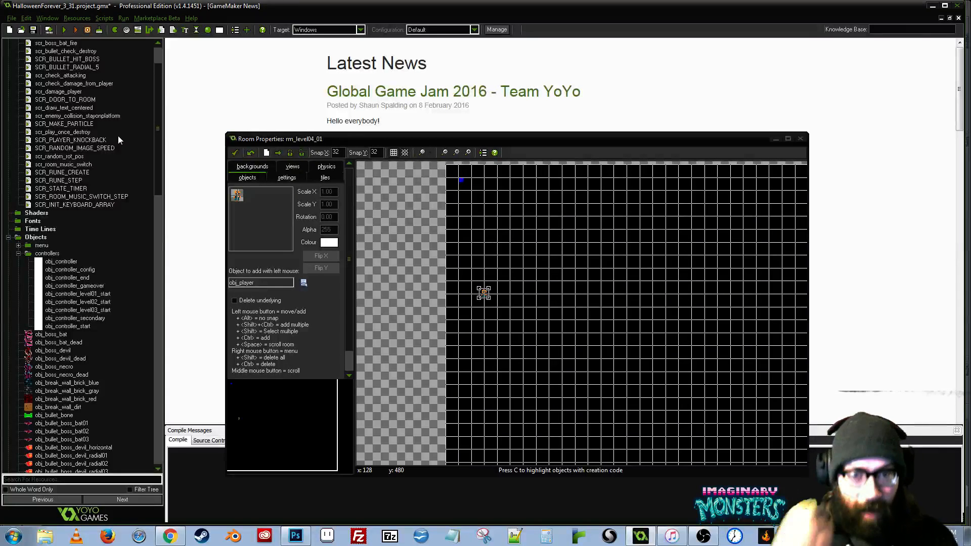
- Reposition and enlarge the rm_level04_01 room window, and widen the side pane with the background0 tileset displayed
{"action": "left_click_drag", "start_coordinate": [440, 138], "coordinate": [355, 92]}
{"action": "left_click_drag", "start_coordinate": [723, 430], "coordinate": [866, 497]}
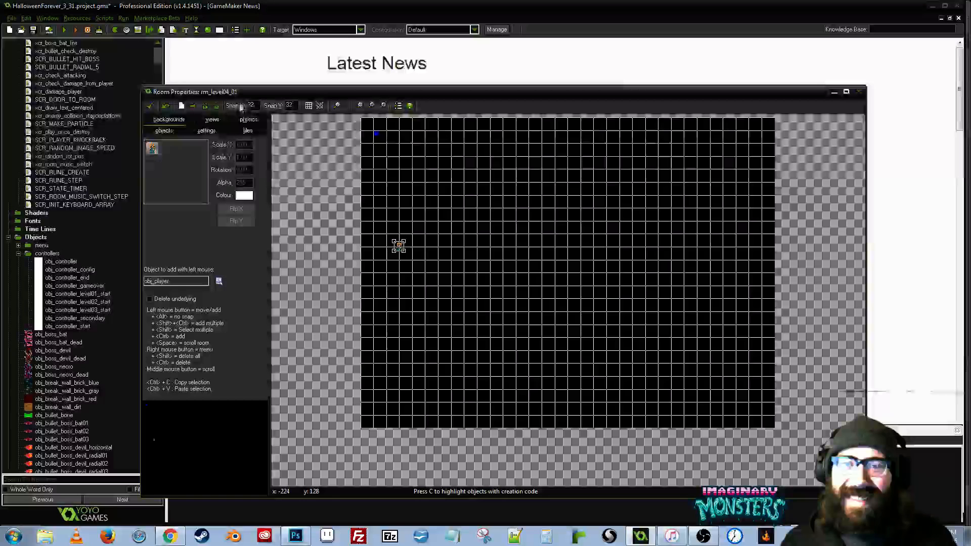
{"action": "left_click", "coordinate": [248, 131]}
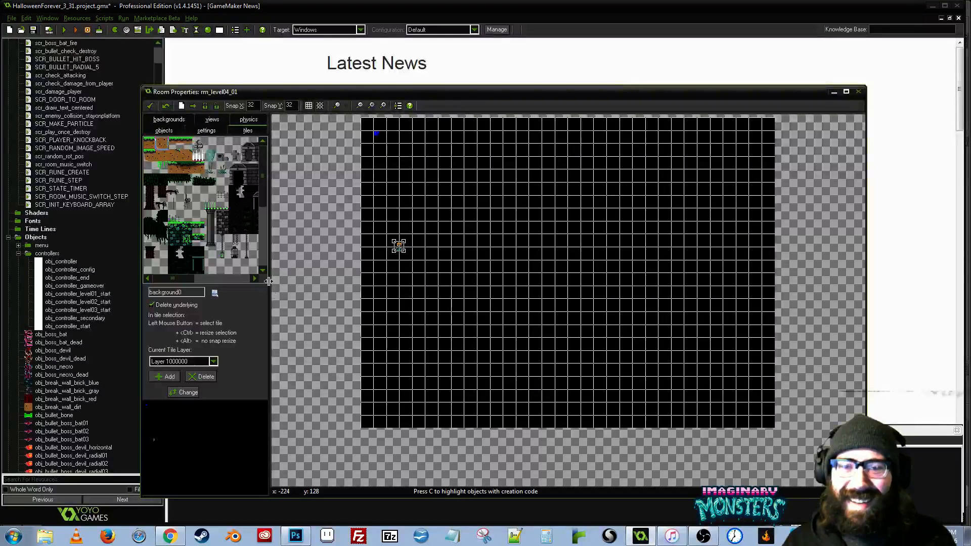
{"action": "left_click_drag", "start_coordinate": [266, 277], "coordinate": [343, 276]}
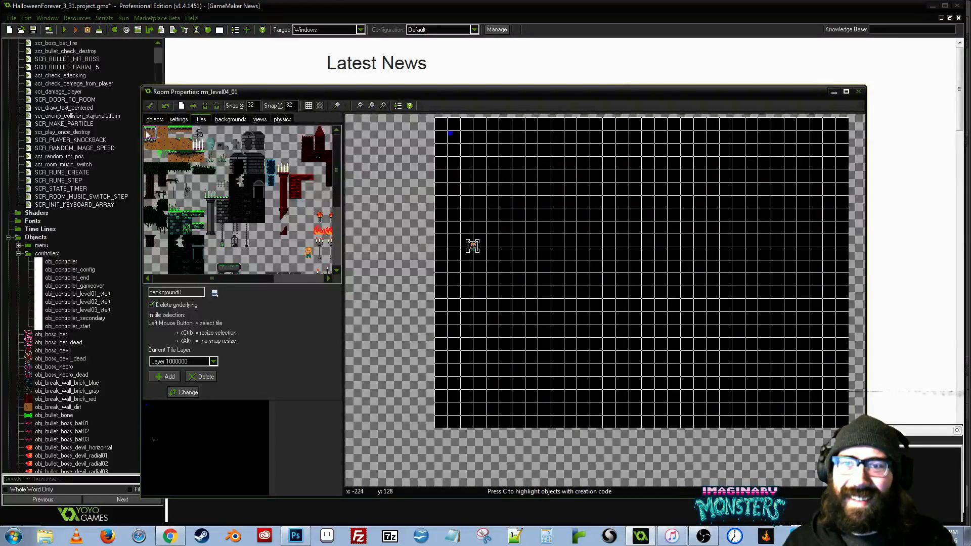
- Set the room's grid snap to 24 by 24 and place a grass-topped dirt tile just below the player
{"action": "scroll", "coordinate": [559, 252], "scroll_direction": "up", "scroll_amount": 3}
{"action": "left_click", "coordinate": [382, 286]}
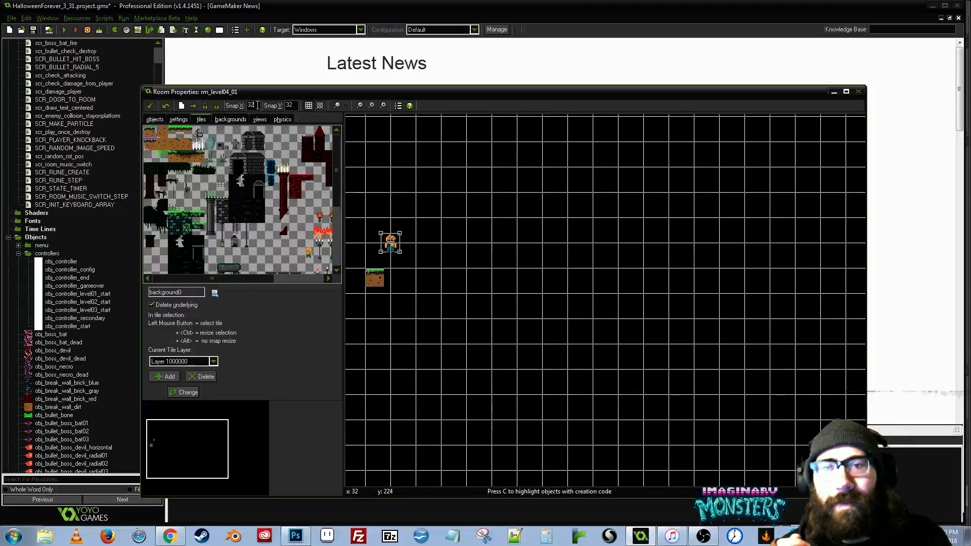
{"action": "double_click", "coordinate": [256, 106]}
{"action": "type", "text": "24"}
{"action": "key", "text": "Tab"}
{"action": "type", "text": "24"}
{"action": "left_click", "coordinate": [386, 283]}
{"action": "scroll", "coordinate": [390, 277], "scroll_direction": "up", "scroll_amount": 5}
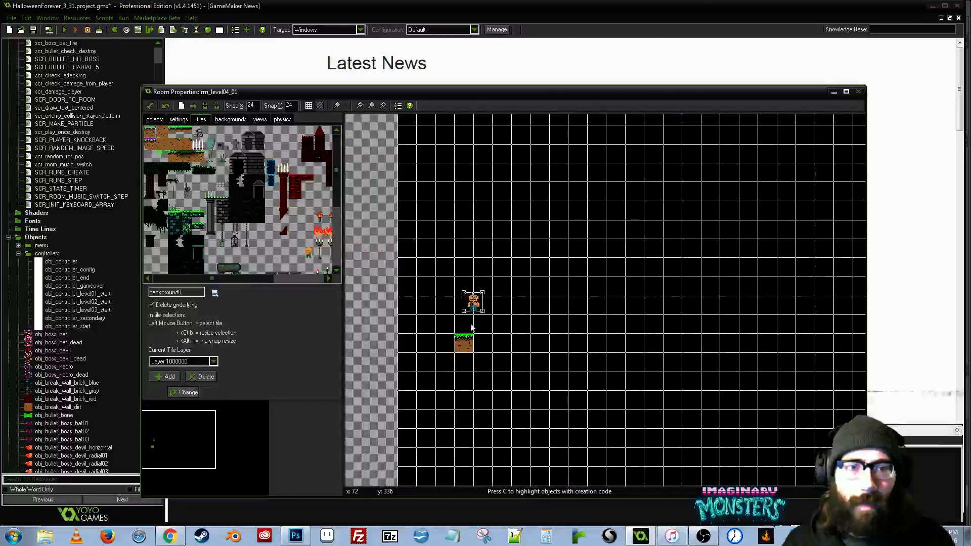
- Move the obj_player instance down closer to the grass-topped dirt tile
{"action": "left_click", "coordinate": [155, 119]}
{"action": "left_click_drag", "start_coordinate": [463, 282], "coordinate": [456, 326]}
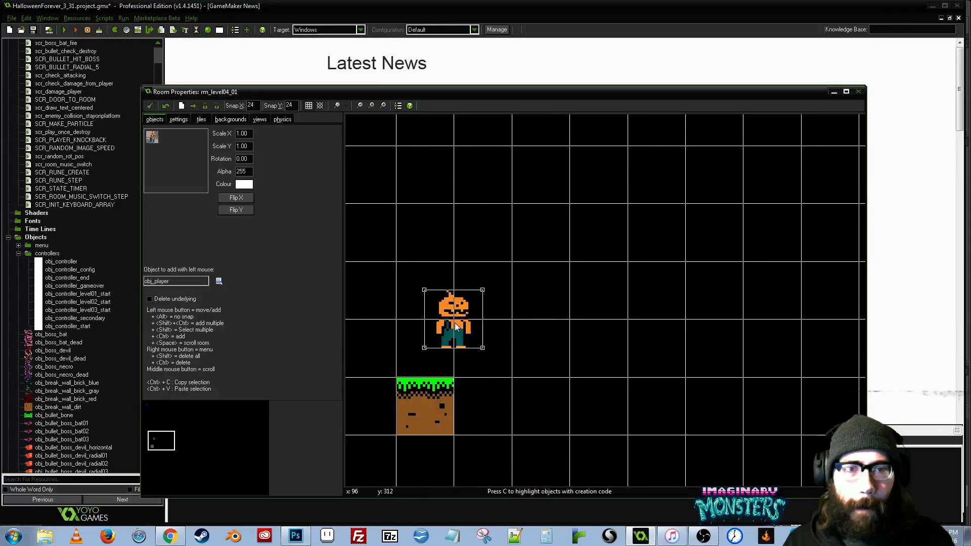
{"action": "scroll", "coordinate": [455, 327], "scroll_direction": "down", "scroll_amount": 2}
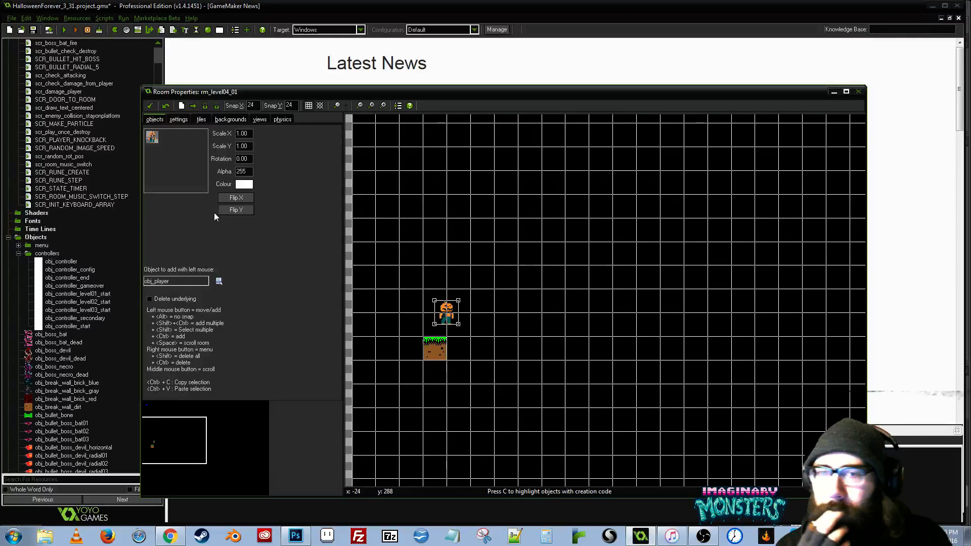
{"action": "scroll", "coordinate": [214, 213], "scroll_direction": "up", "scroll_amount": 1}
{"action": "scroll", "coordinate": [272, 146], "scroll_direction": "down", "scroll_amount": 1}
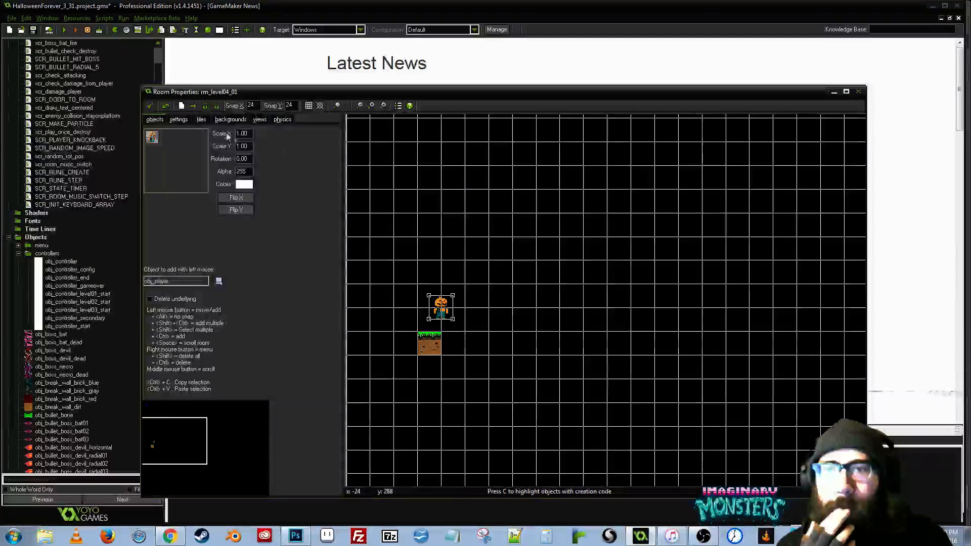
- Extend the ground under the player to a row of four grass-topped dirt tiles
{"action": "left_click", "coordinate": [202, 120]}
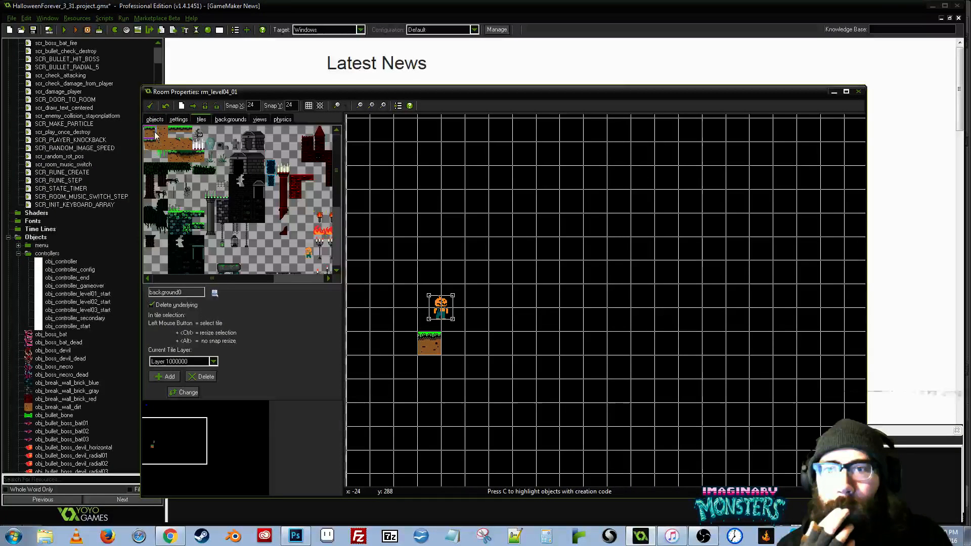
{"action": "left_click_drag", "start_coordinate": [451, 343], "coordinate": [489, 347]}
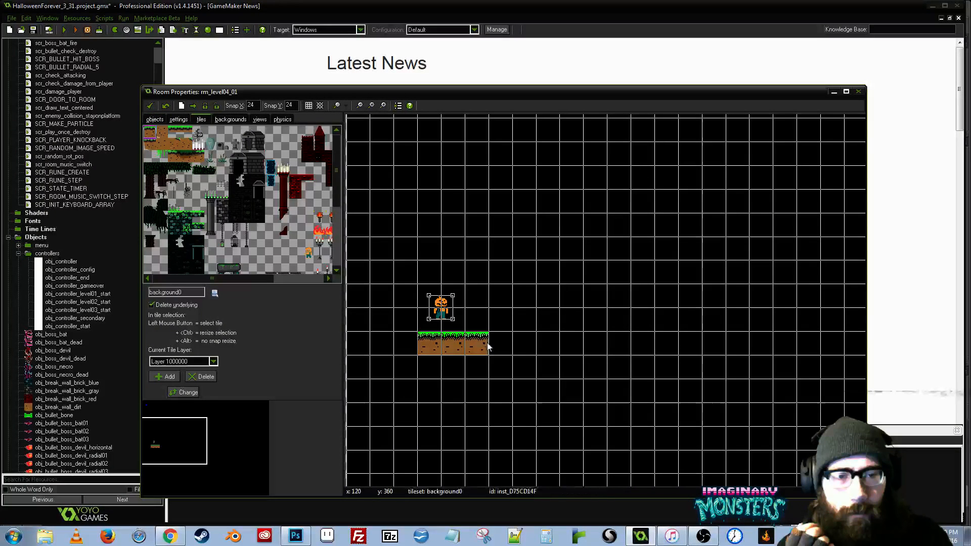
{"action": "scroll", "coordinate": [489, 346], "scroll_direction": "down", "scroll_amount": 4}
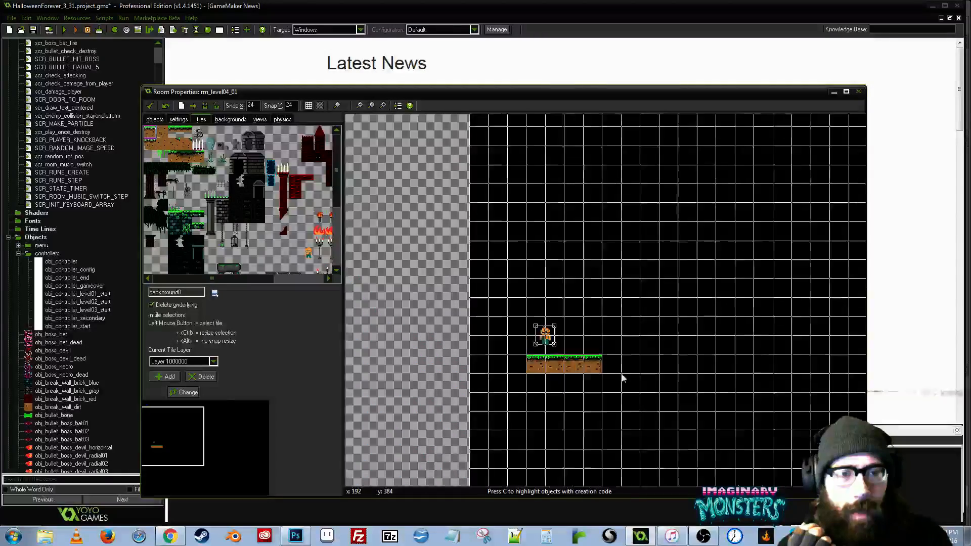
{"action": "scroll", "coordinate": [496, 328], "scroll_direction": "down", "scroll_amount": 2}
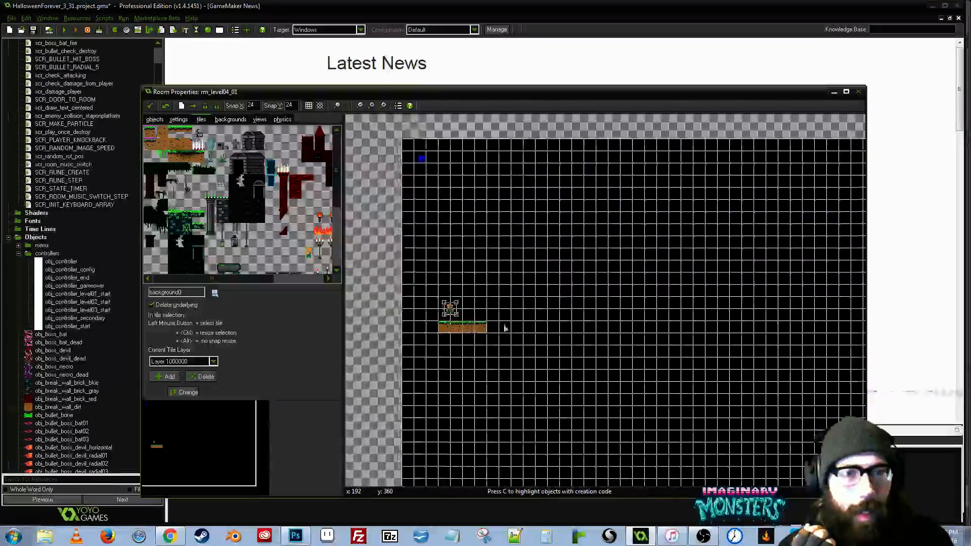
{"action": "scroll", "coordinate": [505, 334], "scroll_direction": "up", "scroll_amount": 4}
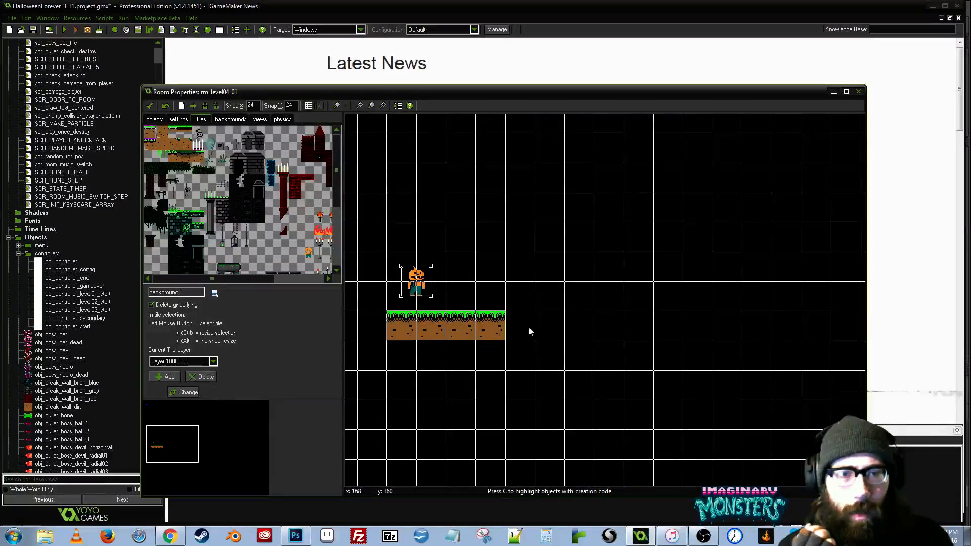
- Extend the row of grass-topped dirt tiles well to the right of the player and one tile further left
{"action": "left_click_drag", "start_coordinate": [520, 324], "coordinate": [761, 329]}
{"action": "left_click", "coordinate": [790, 329]}
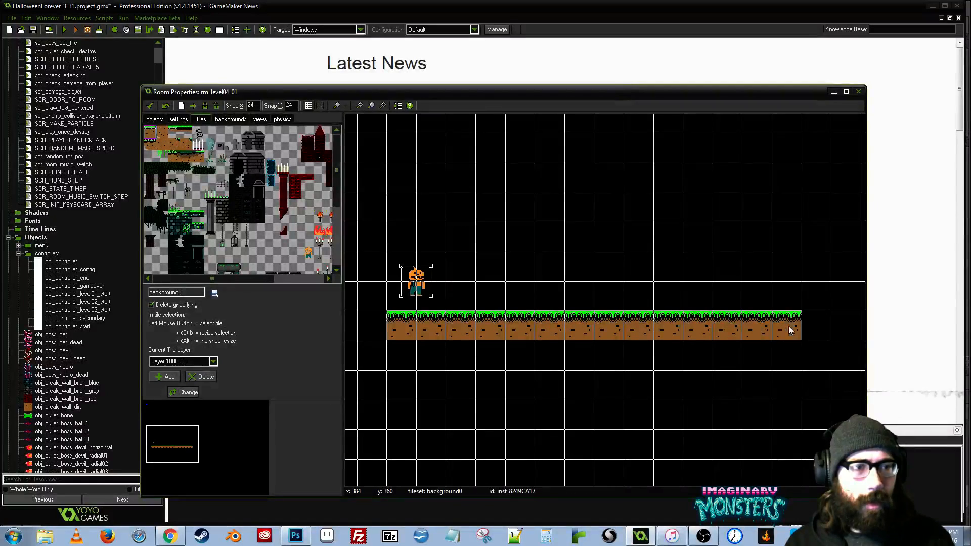
{"action": "left_click", "coordinate": [821, 331]}
{"action": "left_click_drag", "start_coordinate": [405, 311], "coordinate": [575, 323]}
{"action": "left_click", "coordinate": [545, 336]}
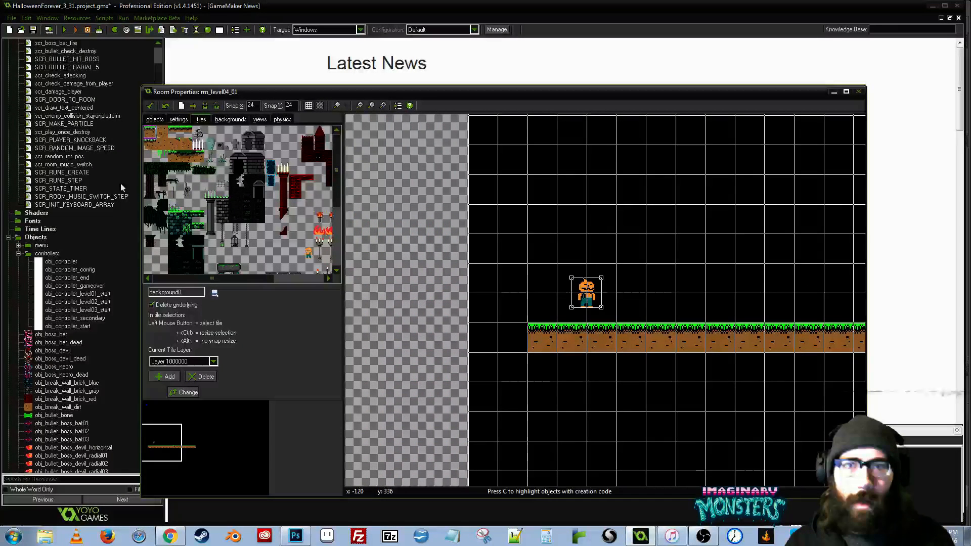
- Replace the leftmost ground tile with the dirt corner tile that joins a wall to the grass
{"action": "left_click", "coordinate": [174, 144]}
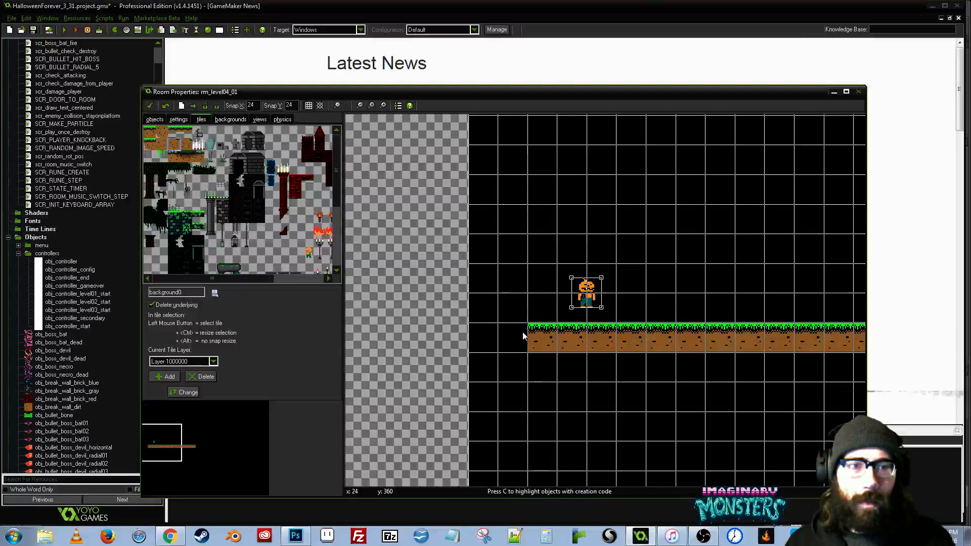
{"action": "left_click", "coordinate": [542, 396]}
{"action": "right_click", "coordinate": [537, 338]}
{"action": "left_click", "coordinate": [548, 367]}
{"action": "left_click_drag", "start_coordinate": [544, 391], "coordinate": [539, 342]}
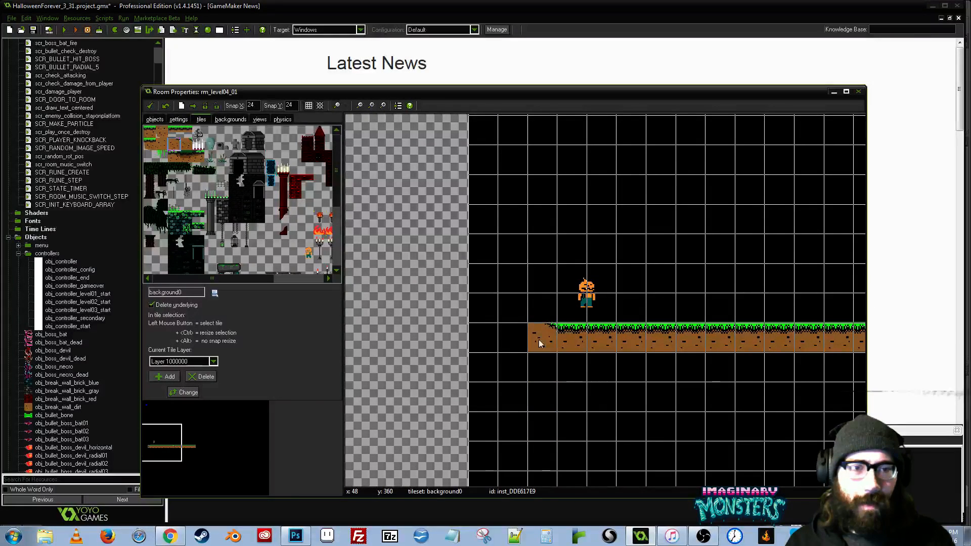
- Build a wall of five plain dirt tiles straight up from the ground's left corner tile
{"action": "left_click", "coordinate": [161, 134]}
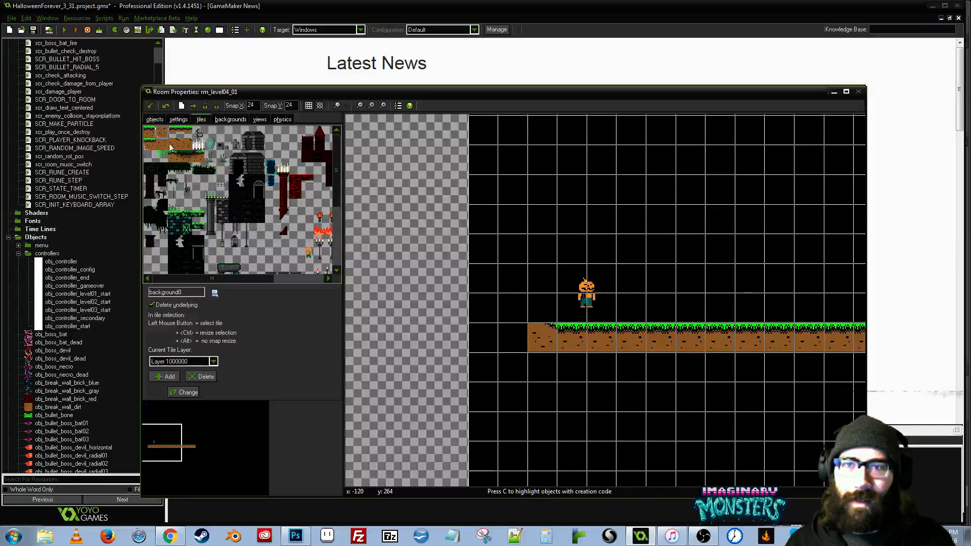
{"action": "left_click", "coordinate": [166, 146]}
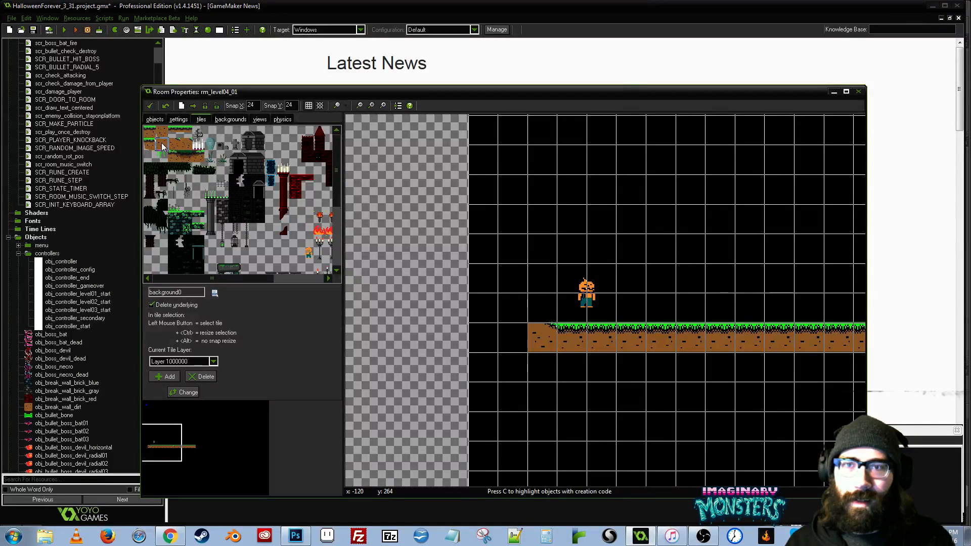
{"action": "left_click", "coordinate": [542, 309]}
{"action": "left_click", "coordinate": [546, 278]}
{"action": "left_click", "coordinate": [541, 245]}
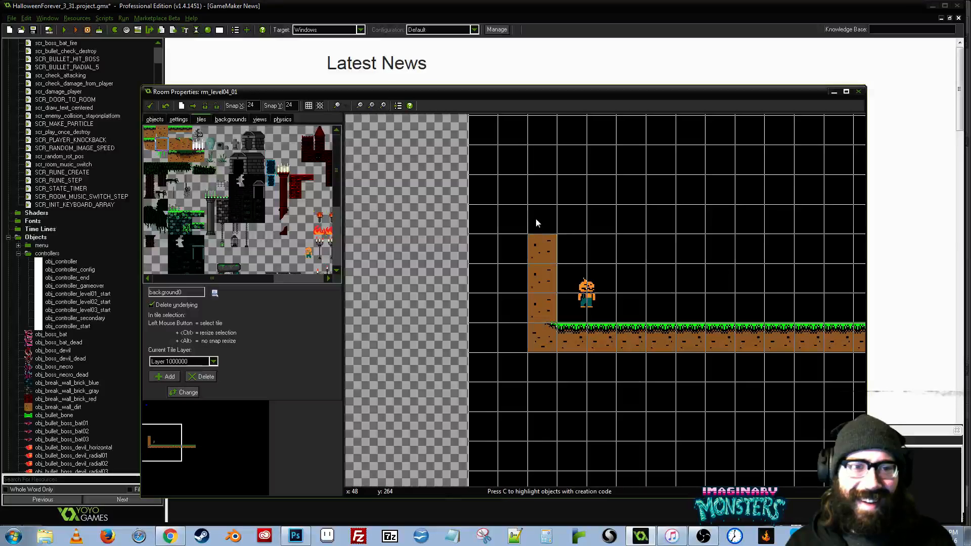
{"action": "left_click", "coordinate": [538, 219]}
{"action": "left_click", "coordinate": [539, 195]}
- Thicken the dirt wall with a second column of six tiles on its left, down to ground level
{"action": "left_click", "coordinate": [516, 192]}
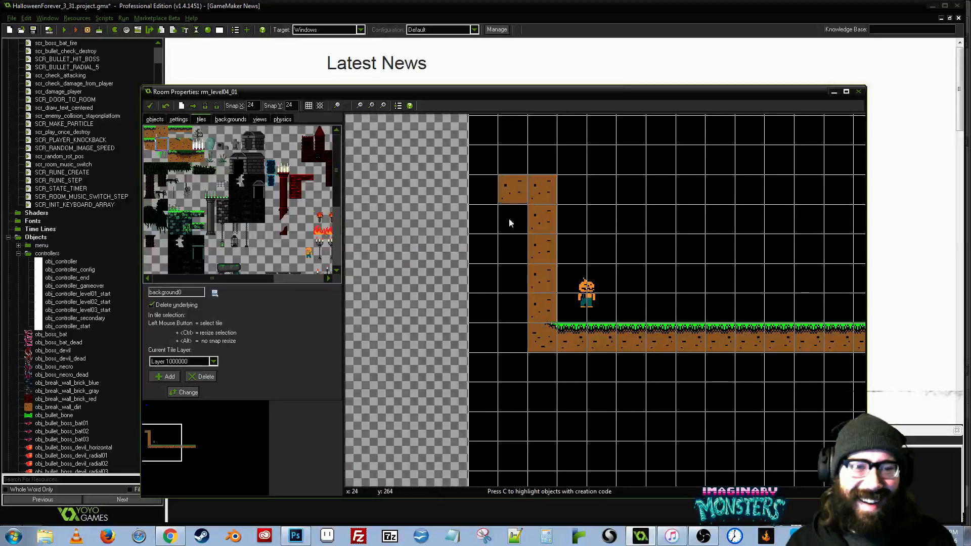
{"action": "left_click", "coordinate": [513, 219]}
{"action": "left_click", "coordinate": [501, 256]}
{"action": "left_click", "coordinate": [501, 274]}
{"action": "left_click", "coordinate": [502, 305]}
{"action": "left_click", "coordinate": [511, 331]}
- Examine the lower and right-hand areas of the background0 tileset for available level graphics
{"action": "left_click_drag", "start_coordinate": [549, 361], "coordinate": [383, 364]}
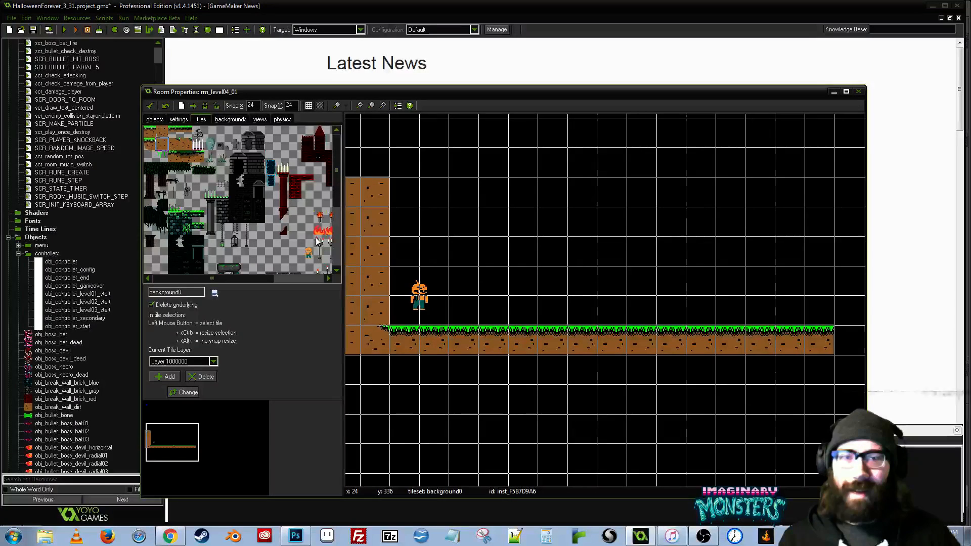
{"action": "scroll", "coordinate": [305, 157], "scroll_direction": "down", "scroll_amount": 4}
{"action": "scroll", "coordinate": [305, 157], "scroll_direction": "up", "scroll_amount": 2}
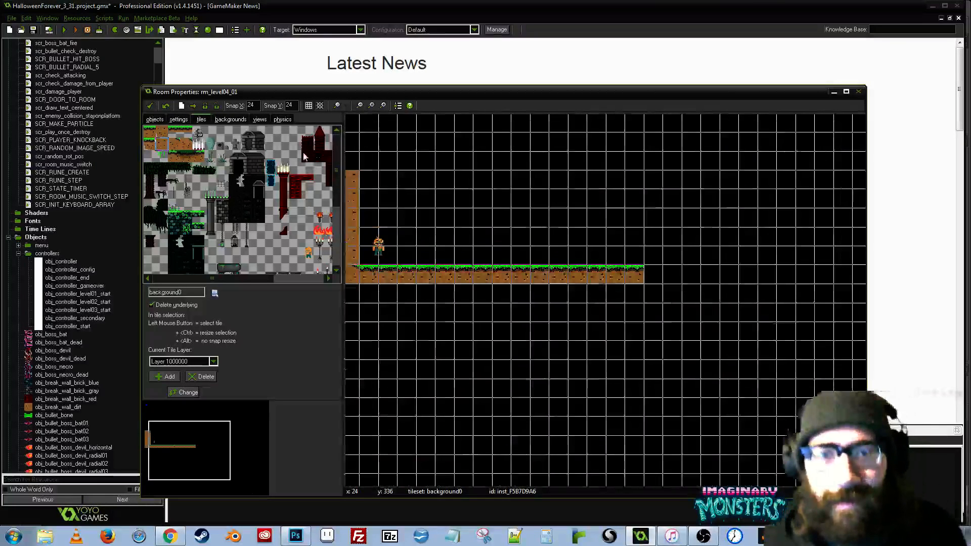
{"action": "scroll", "coordinate": [304, 157], "scroll_direction": "up", "scroll_amount": 1}
{"action": "left_click_drag", "start_coordinate": [336, 172], "coordinate": [330, 281]}
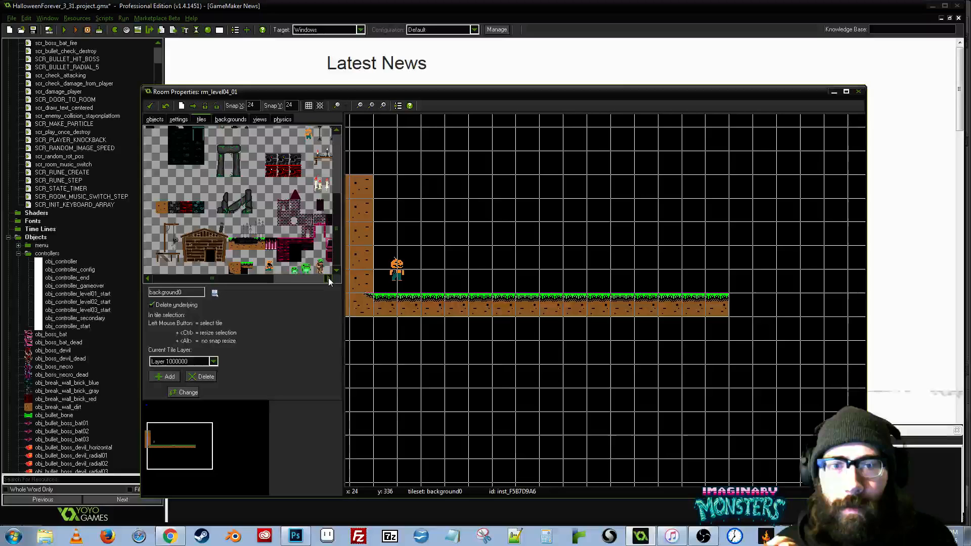
{"action": "left_click", "coordinate": [329, 281]}
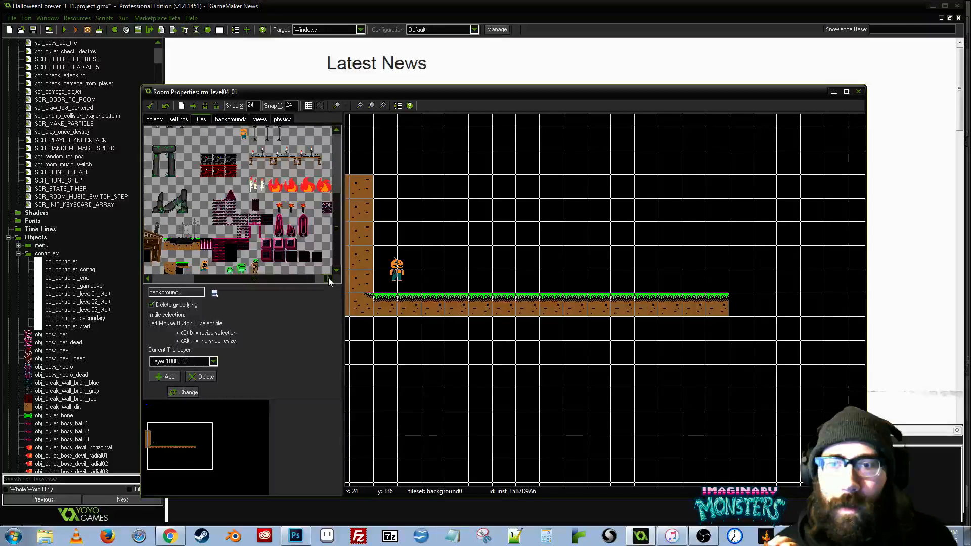
{"action": "left_click", "coordinate": [329, 279]}
{"action": "left_click_drag", "start_coordinate": [273, 278], "coordinate": [195, 270]}
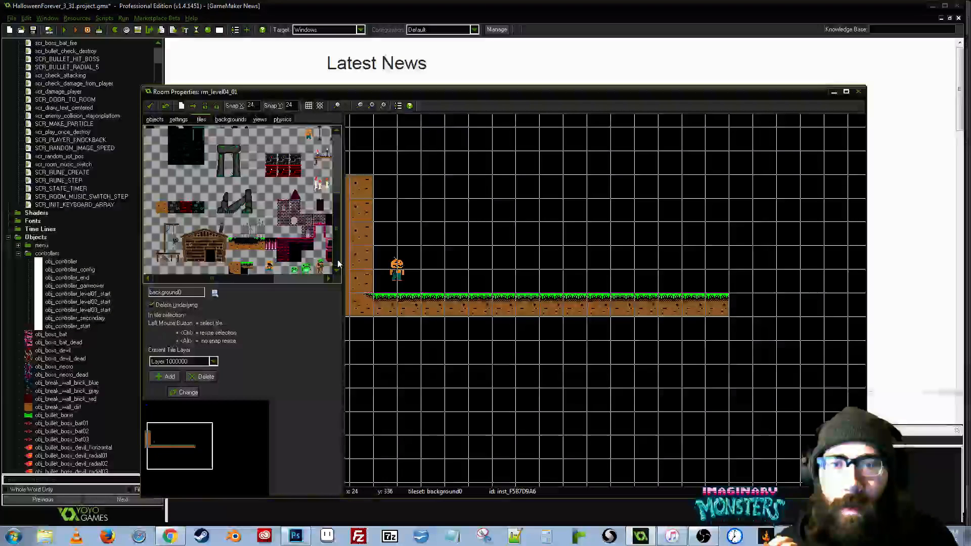
{"action": "mouse_move", "coordinate": [339, 263]}
{"action": "left_mouse_down"}
{"action": "mouse_move", "coordinate": [335, 193]}
{"action": "mouse_move", "coordinate": [334, 256]}
{"action": "left_mouse_up"}
{"action": "left_click", "coordinate": [320, 279]}
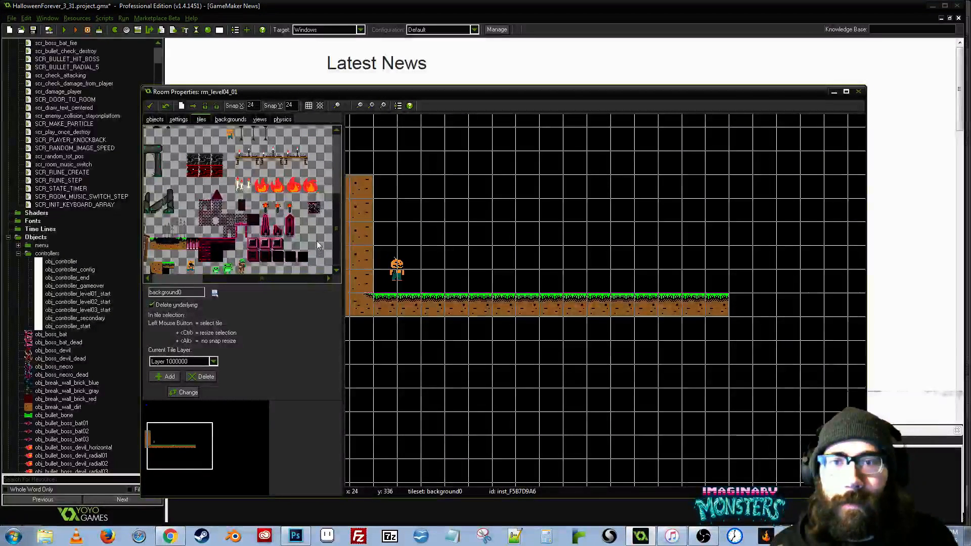
{"action": "scroll", "coordinate": [274, 216], "scroll_direction": "down", "scroll_amount": 3}
{"action": "scroll", "coordinate": [274, 217], "scroll_direction": "up", "scroll_amount": 1}
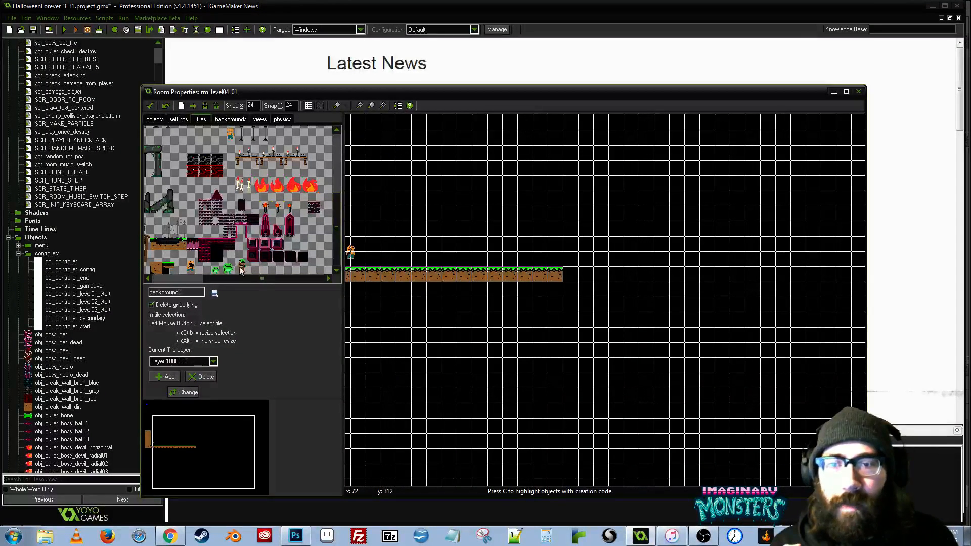
{"action": "left_click_drag", "start_coordinate": [257, 278], "coordinate": [185, 279]}
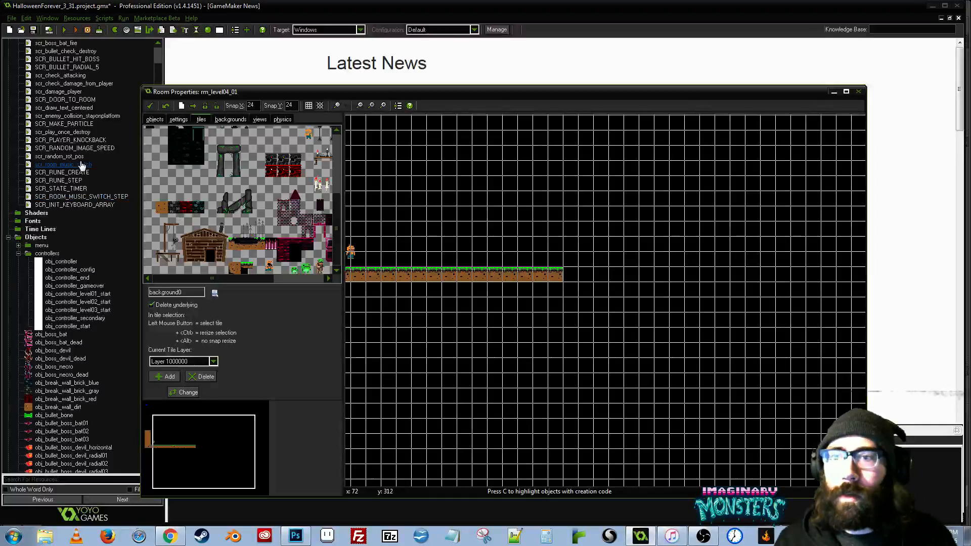
- Look through the scripts, objects and rooms in the project's resource tree
{"action": "left_click", "coordinate": [61, 189]}
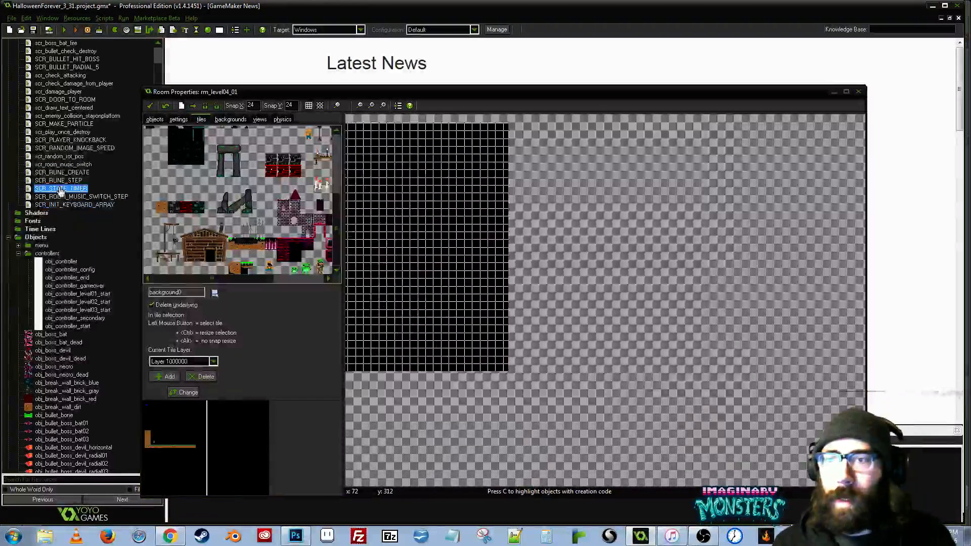
{"action": "scroll", "coordinate": [61, 190], "scroll_direction": "up", "scroll_amount": 2}
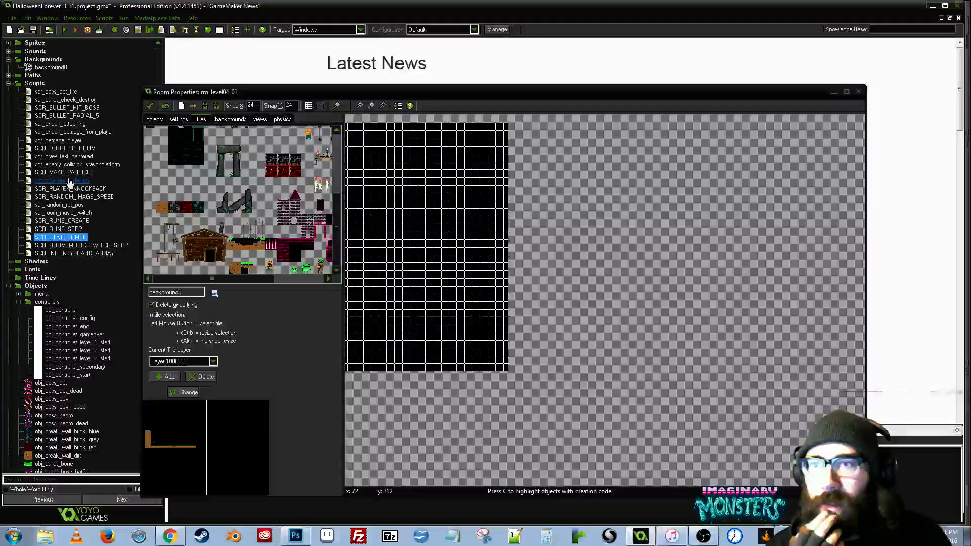
{"action": "scroll", "coordinate": [70, 183], "scroll_direction": "down", "scroll_amount": 20}
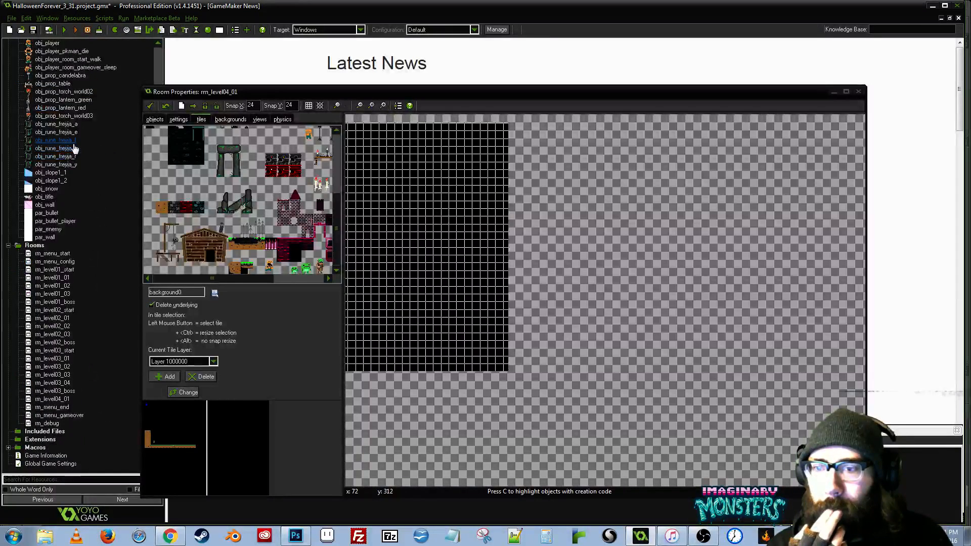
{"action": "scroll", "coordinate": [81, 146], "scroll_direction": "up", "scroll_amount": 11}
{"action": "scroll", "coordinate": [84, 146], "scroll_direction": "up", "scroll_amount": 17}
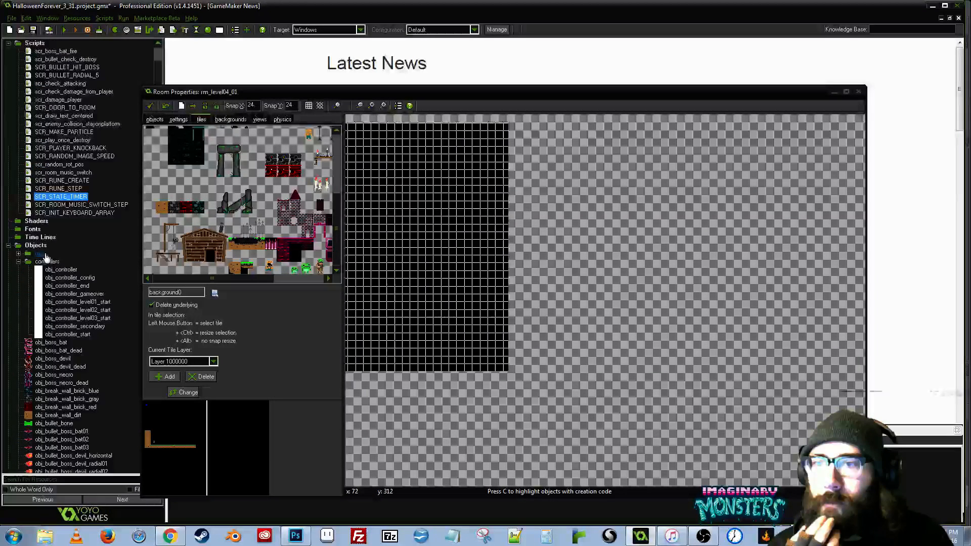
{"action": "scroll", "coordinate": [46, 258], "scroll_direction": "down", "scroll_amount": 20}
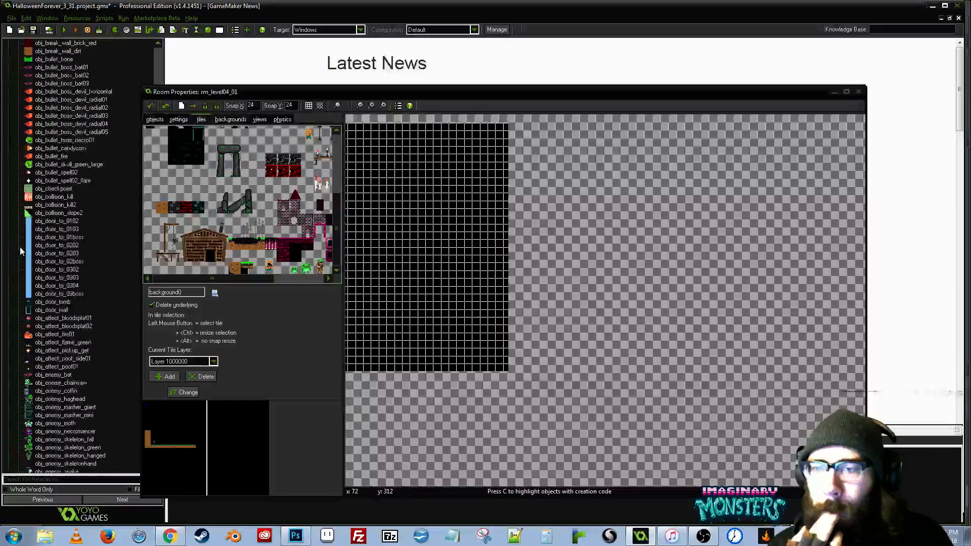
{"action": "scroll", "coordinate": [22, 243], "scroll_direction": "up", "scroll_amount": 2}
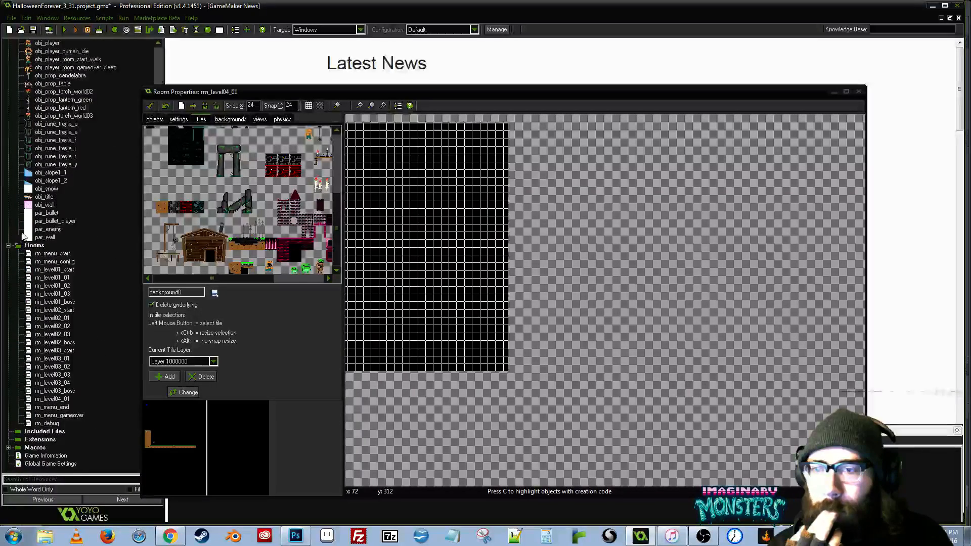
{"action": "scroll", "coordinate": [22, 232], "scroll_direction": "up", "scroll_amount": 20}
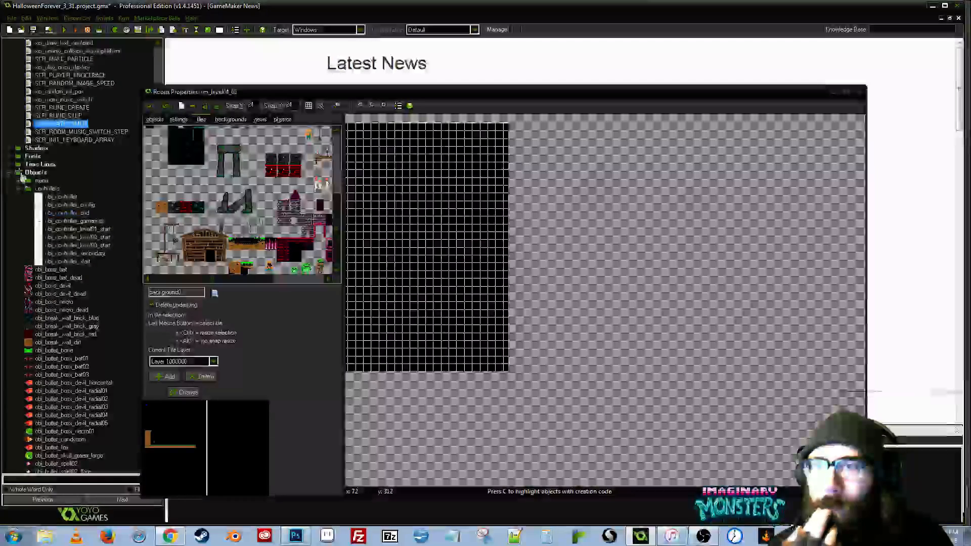
- Collapse the Objects group, expand the Sprites group and look through the sprite list
{"action": "left_click", "coordinate": [8, 172]}
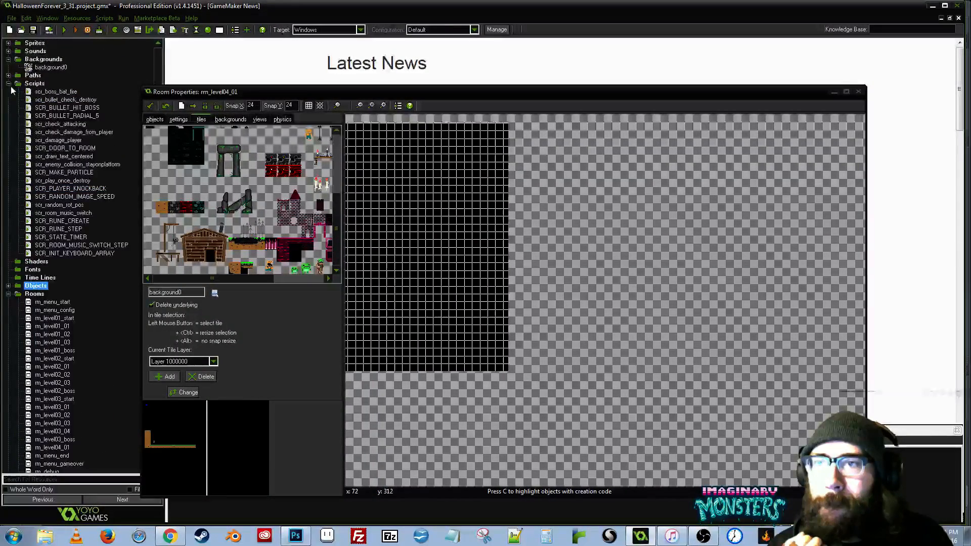
{"action": "left_click", "coordinate": [8, 43]}
{"action": "left_click", "coordinate": [65, 342]}
{"action": "scroll", "coordinate": [66, 339], "scroll_direction": "down", "scroll_amount": 6}
{"action": "scroll", "coordinate": [66, 319], "scroll_direction": "down", "scroll_amount": 20}
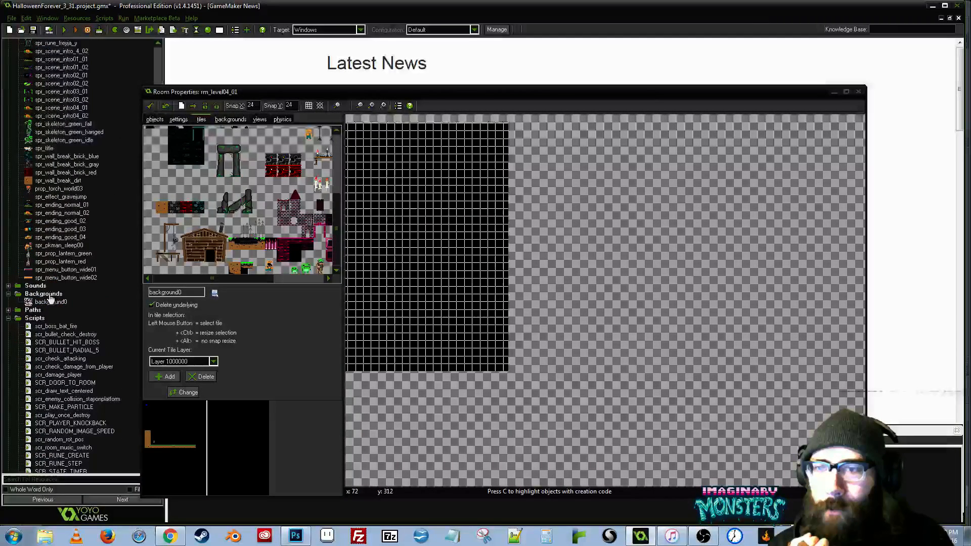
- Save the project as a new version named HalloweenForever_3_32 in the same project directory
{"action": "left_click", "coordinate": [11, 17]}
{"action": "left_click", "coordinate": [31, 61]}
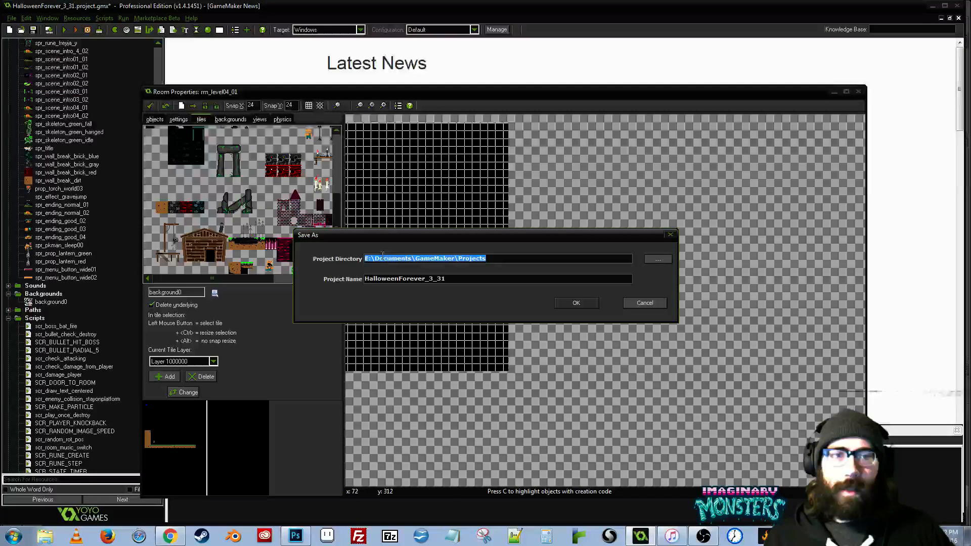
{"action": "left_click", "coordinate": [468, 277]}
{"action": "type", "text": "2"}
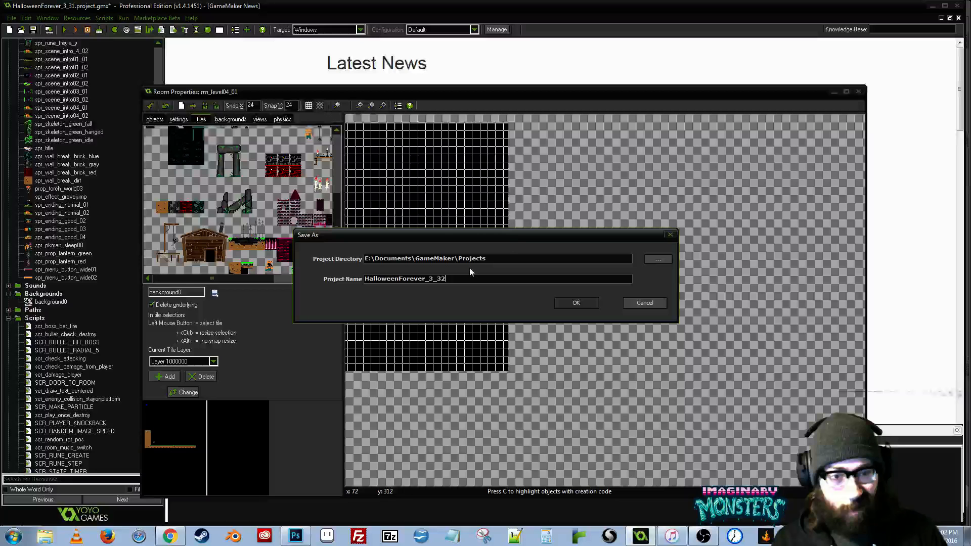
{"action": "key", "text": "Return"}
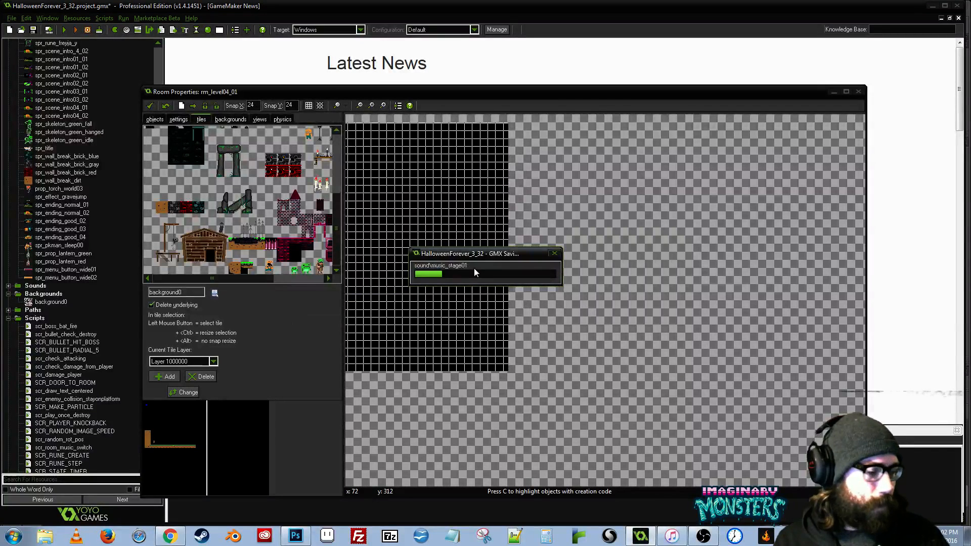
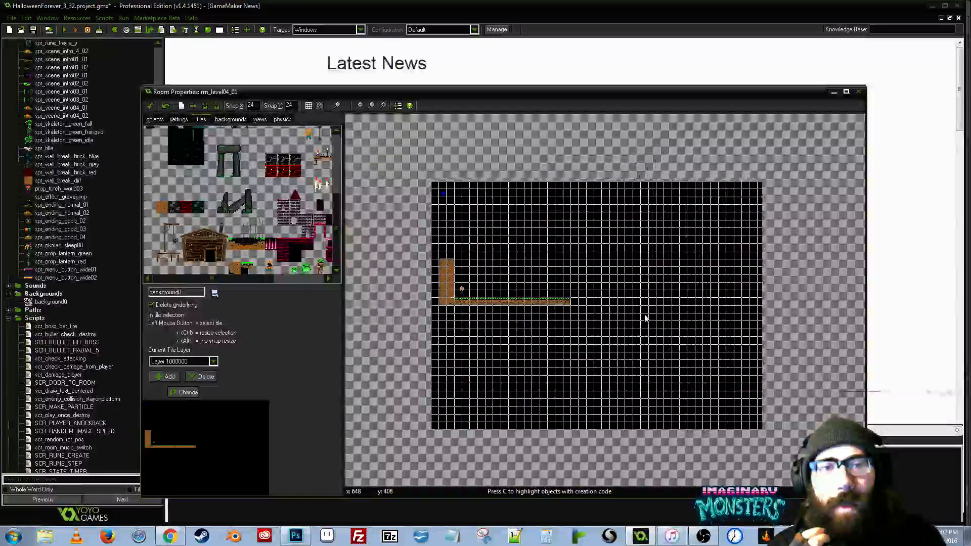
- Switch to Photoshop and make the SPOOKY CHURCH TILESET layer visible in hf_world02.psd
{"action": "scroll", "coordinate": [645, 319], "scroll_direction": "up", "scroll_amount": 2}
{"action": "left_click", "coordinate": [296, 536]}
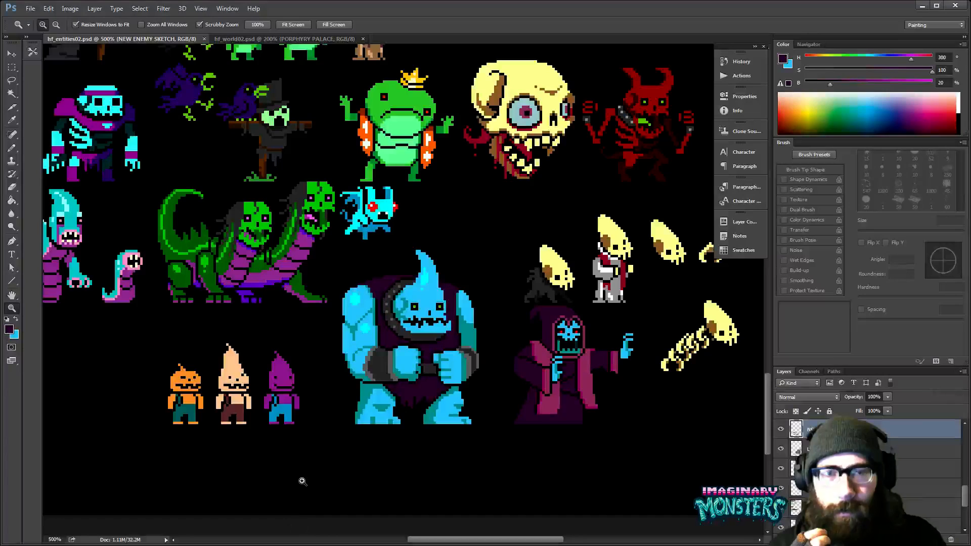
{"action": "left_click", "coordinate": [326, 39]}
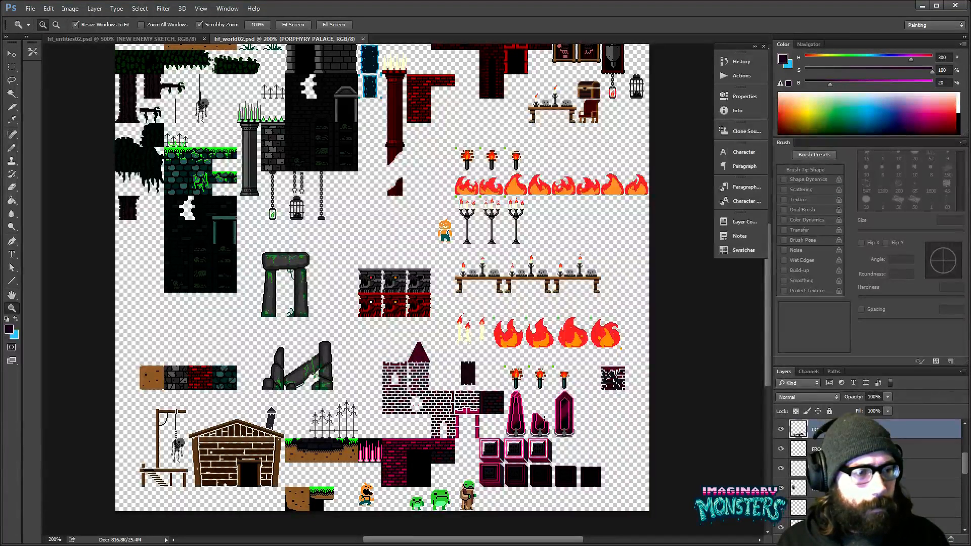
{"action": "scroll", "coordinate": [870, 471], "scroll_direction": "down", "scroll_amount": 2}
{"action": "scroll", "coordinate": [870, 470], "scroll_direction": "down", "scroll_amount": 2}
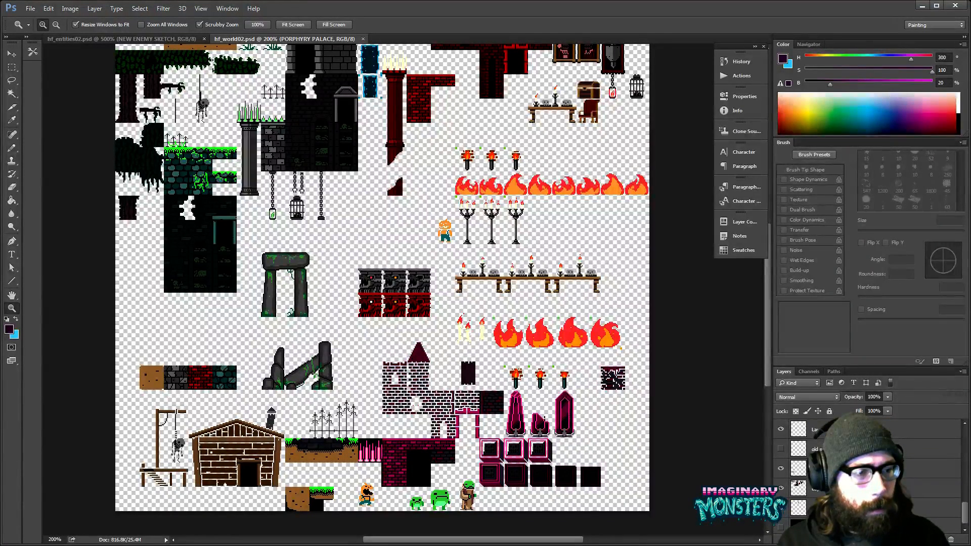
{"action": "left_click_drag", "start_coordinate": [886, 366], "coordinate": [886, 324]}
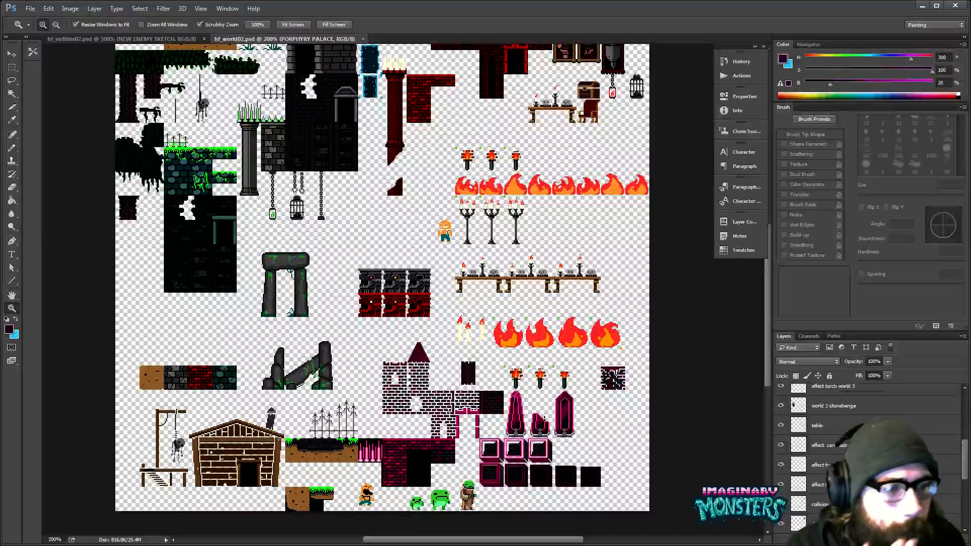
{"action": "scroll", "coordinate": [803, 431], "scroll_direction": "up", "scroll_amount": 3}
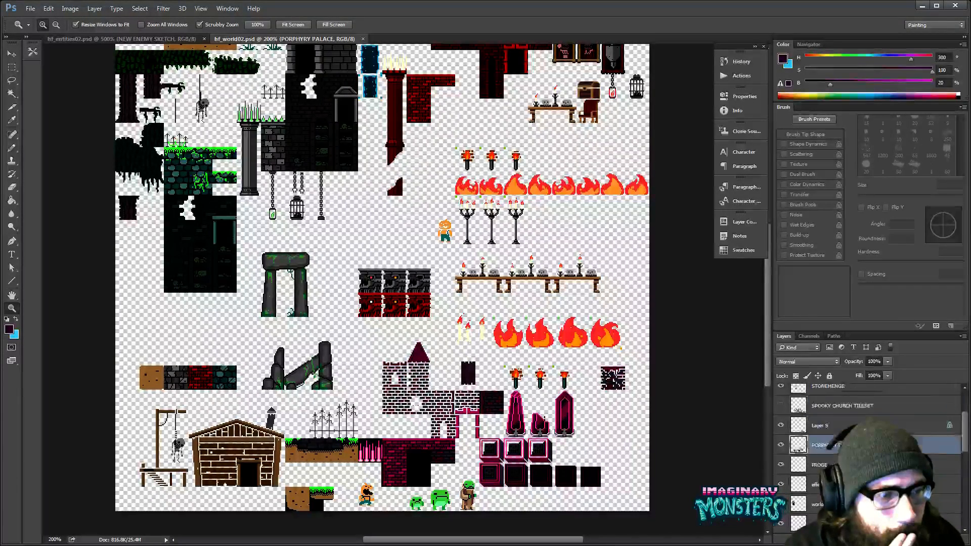
{"action": "left_click", "coordinate": [781, 425]}
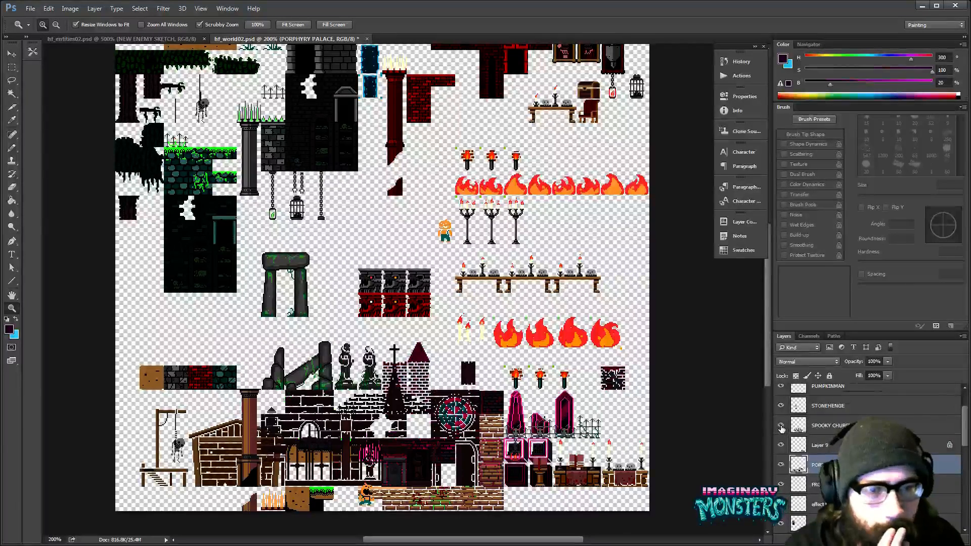
- Show the tile grid and turn on the black background layer at the bottom of the layer stack
{"action": "key", "text": "ctrl+apostrophe"}
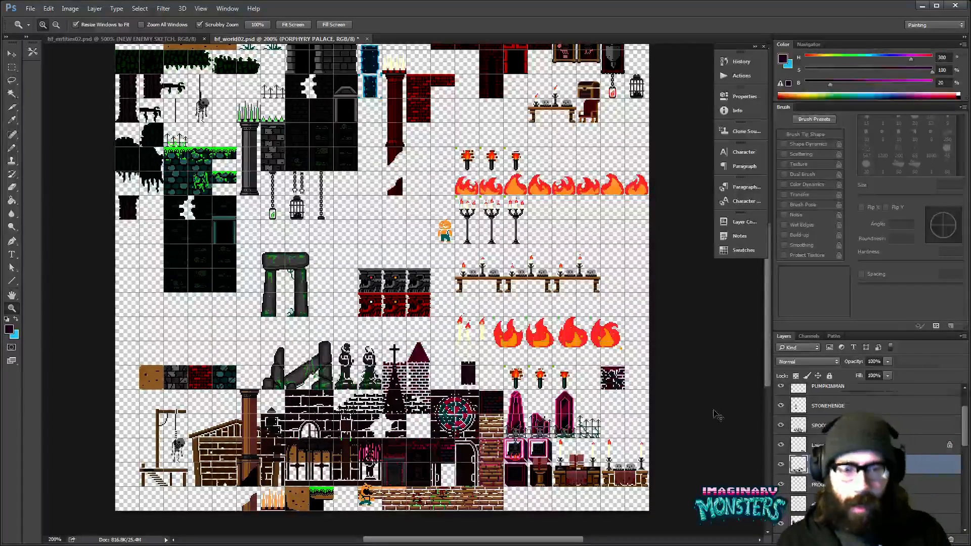
{"action": "scroll", "coordinate": [728, 425], "scroll_direction": "down", "scroll_amount": 1}
{"action": "scroll", "coordinate": [796, 476], "scroll_direction": "down", "scroll_amount": 12}
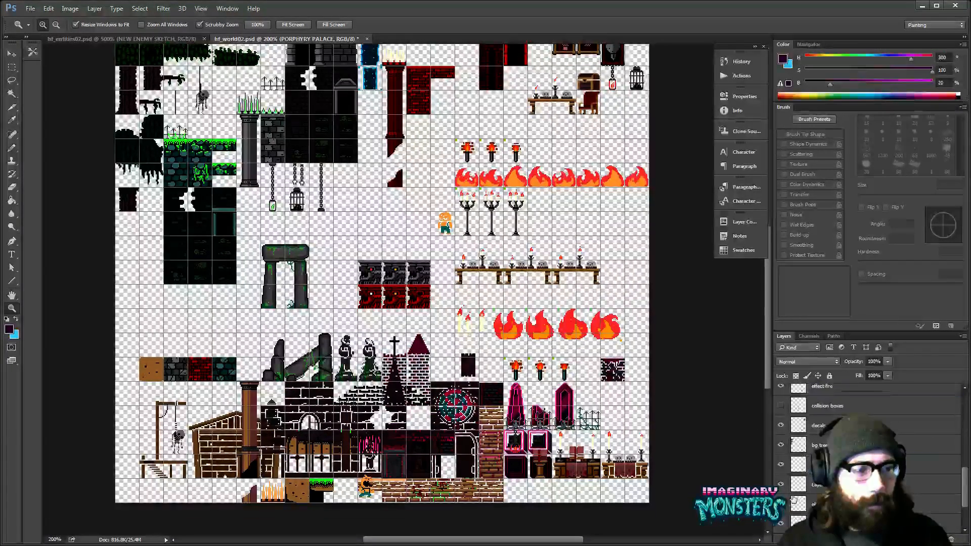
{"action": "left_click", "coordinate": [780, 526]}
- Select the SPOOKY CHURCH TILESET layer by picking its church artwork on the canvas with the Move tool
{"action": "left_click_drag", "start_coordinate": [418, 388], "coordinate": [415, 259]}
{"action": "key", "text": "v"}
{"action": "key", "text": "ctrl+z"}
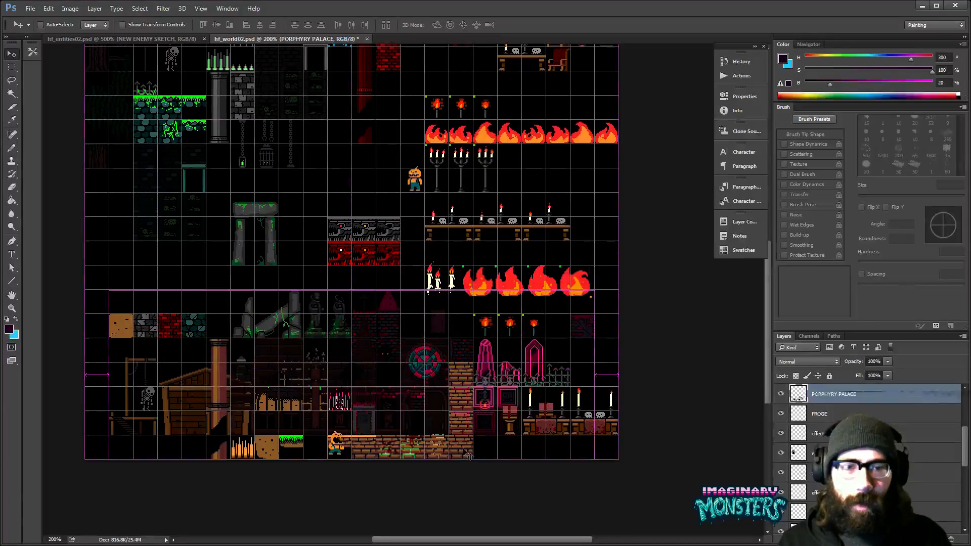
{"action": "left_click", "coordinate": [469, 452], "text": "ctrl"}
{"action": "key", "text": "z"}
{"action": "left_click_drag", "start_coordinate": [464, 421], "coordinate": [471, 355]}
{"action": "key", "text": "v"}
{"action": "left_click", "coordinate": [492, 414], "text": "ctrl"}
{"action": "key", "text": "z"}
{"action": "key", "text": "v"}
{"action": "key", "text": "ctrl+z"}
{"action": "key", "text": "z"}
- Try to widen the canvas to 756 pixels with the anchor set to top centre
{"action": "left_click", "coordinate": [464, 384], "text": "alt"}
{"action": "left_click", "coordinate": [465, 384], "text": "alt"}
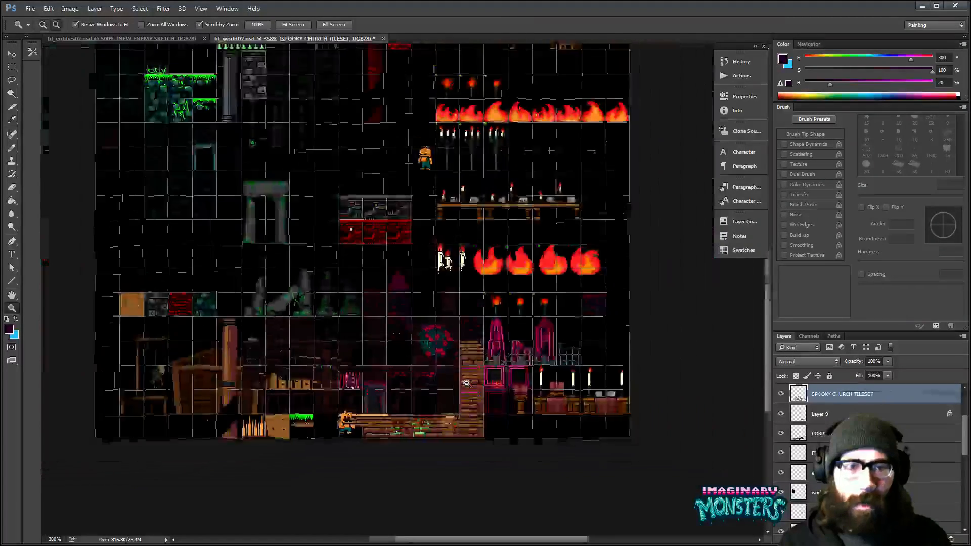
{"action": "left_click", "coordinate": [464, 384], "text": "alt"}
{"action": "left_click", "coordinate": [465, 383]}
{"action": "scroll", "coordinate": [440, 327], "scroll_direction": "down", "scroll_amount": 3}
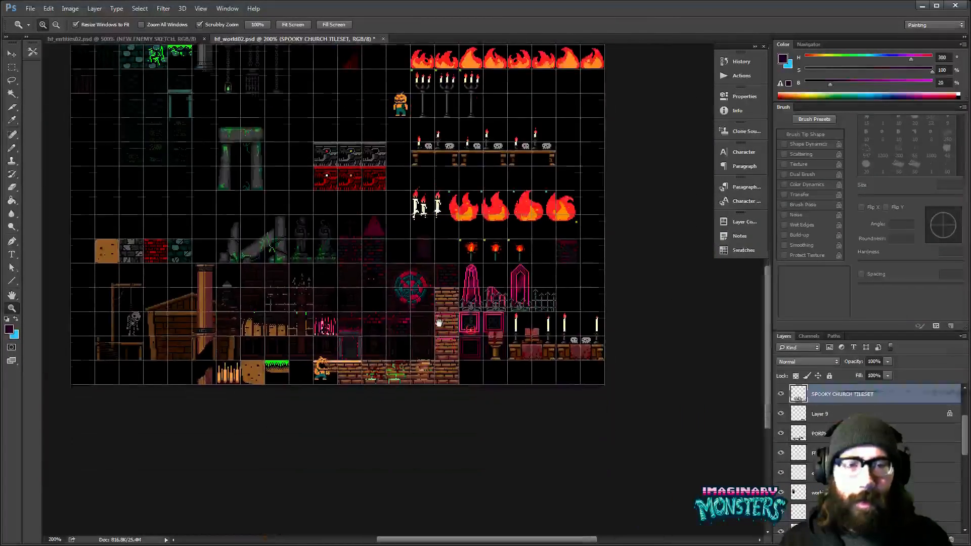
{"action": "left_click", "coordinate": [440, 327], "text": "alt"}
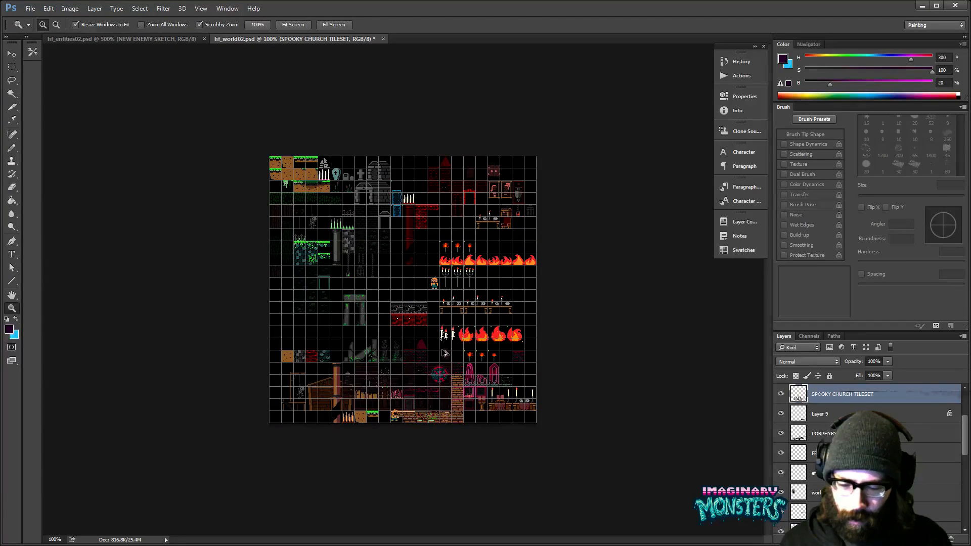
{"action": "key", "text": "ctrl+alt+c"}
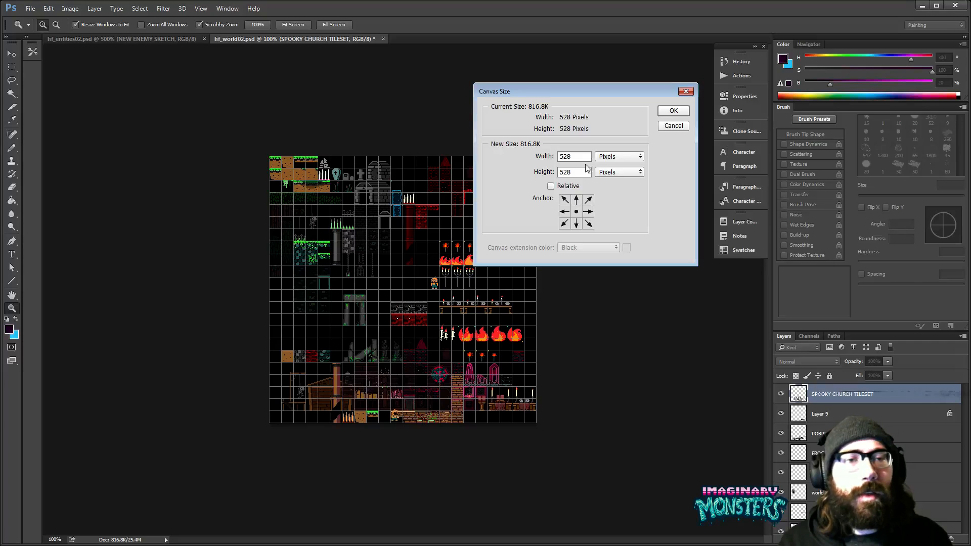
{"action": "left_click", "coordinate": [576, 200]}
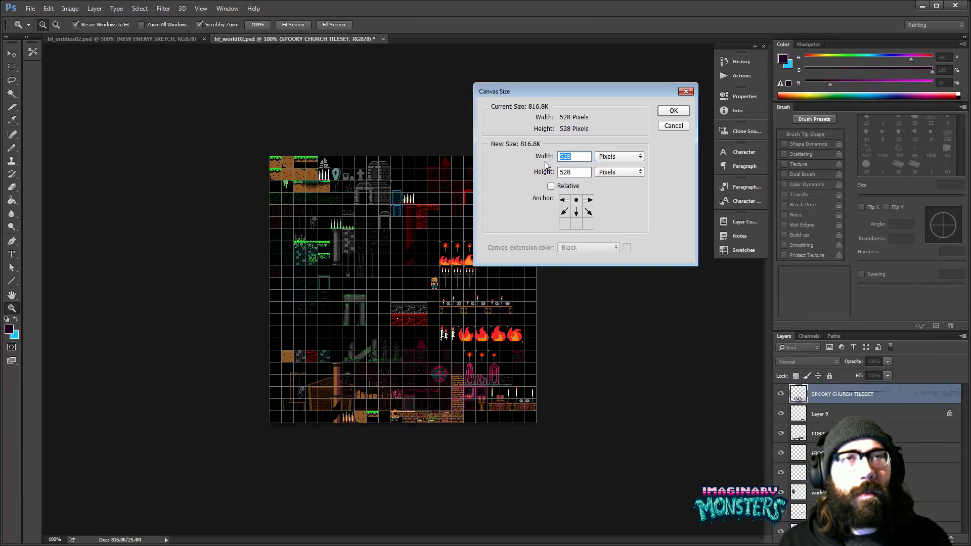
{"action": "type", "text": "75+6"}
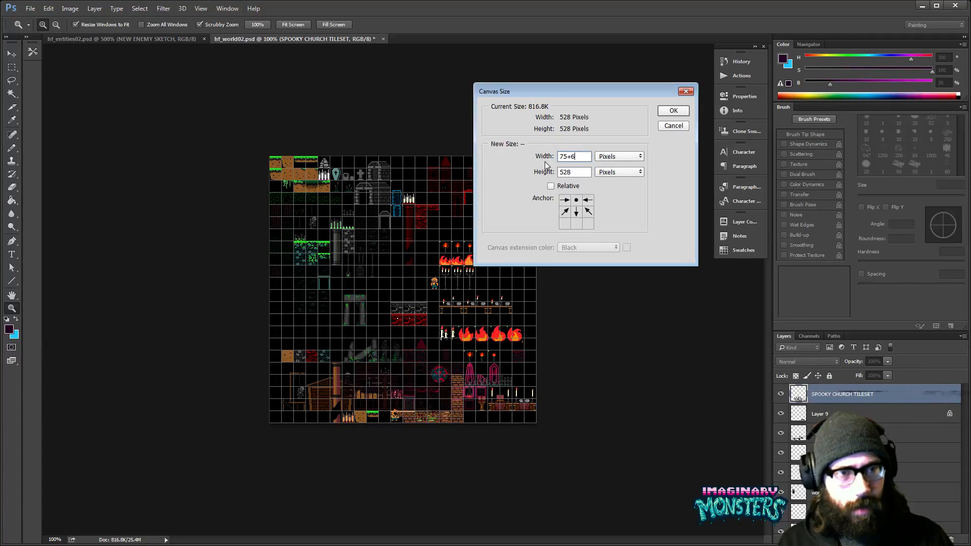
{"action": "key", "text": "Left"}
{"action": "key", "text": "shift+Left"}
{"action": "key", "text": "BackSpace"}
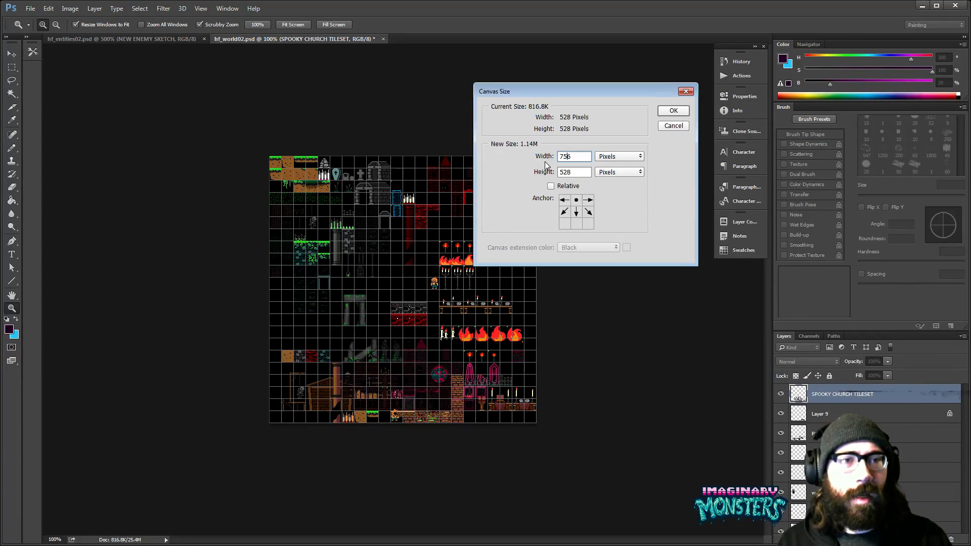
{"action": "left_click", "coordinate": [673, 111]}
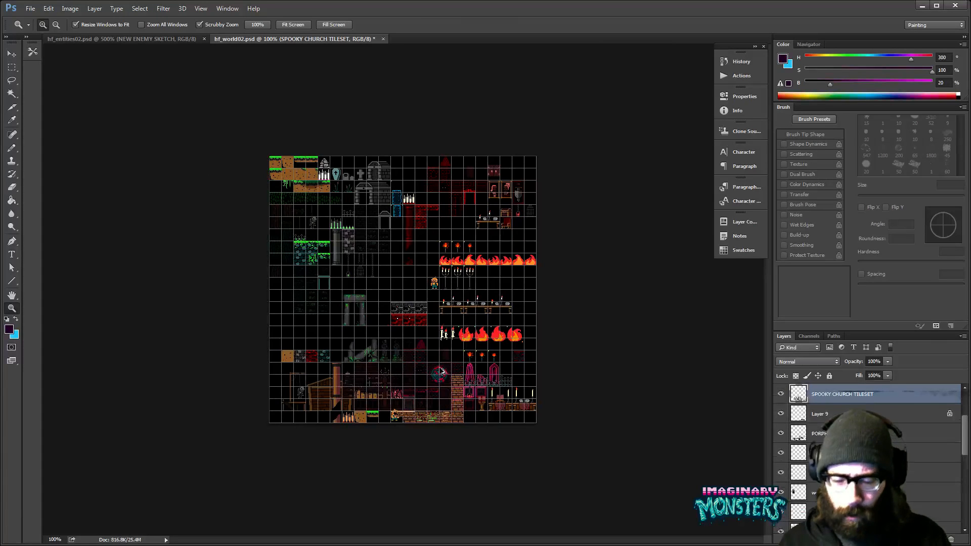
- Set the canvas height to 756 pixels with the anchor at top centre, so the new space is added below the tiles
{"action": "key", "text": "ctrl+alt+c"}
{"action": "key", "text": "Tab"}
{"action": "type", "text": "756"}
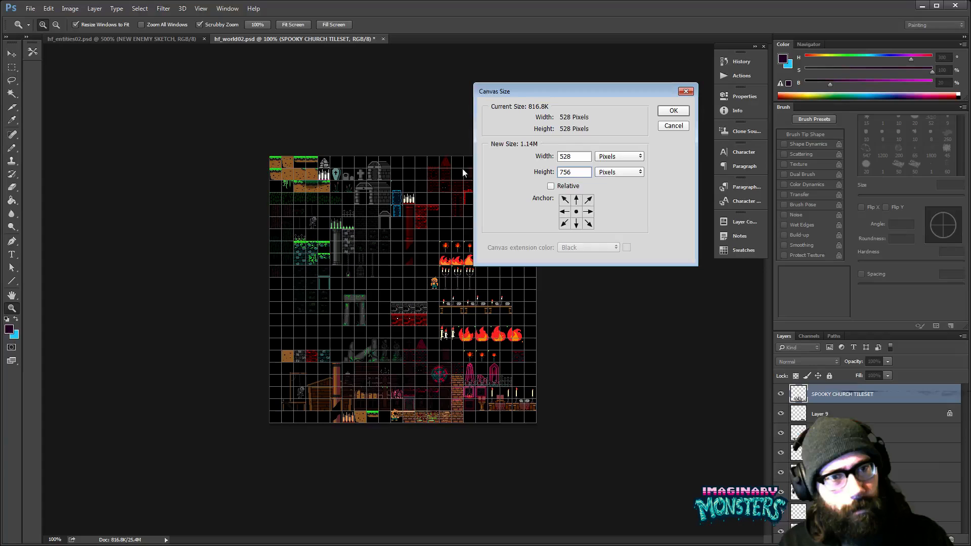
{"action": "left_click", "coordinate": [576, 199]}
{"action": "left_click", "coordinate": [674, 112]}
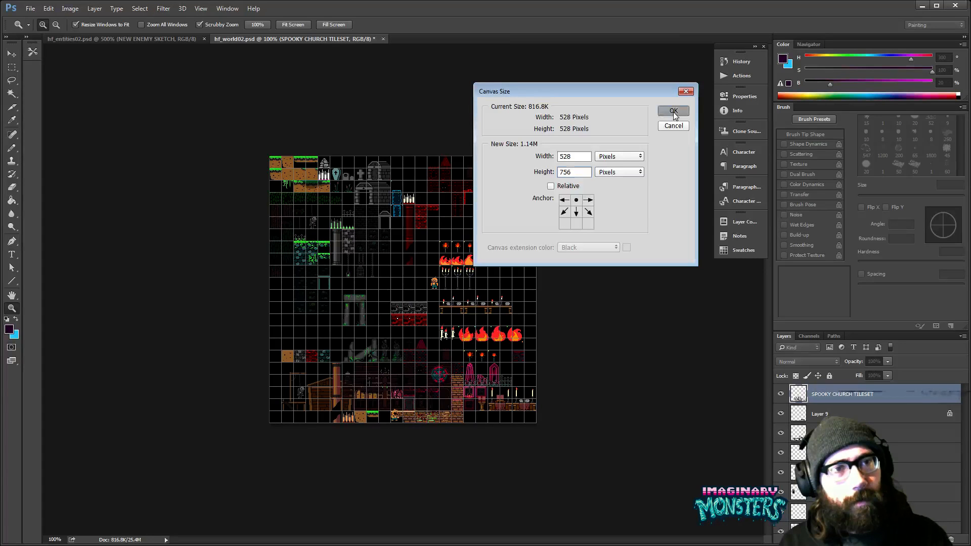
- Move the SPOOKY CHURCH TILESET layer down into the empty lower canvas, align it to the tile grid and save the document
{"action": "key", "text": "v"}
{"action": "left_click_drag", "start_coordinate": [449, 346], "coordinate": [449, 435]}
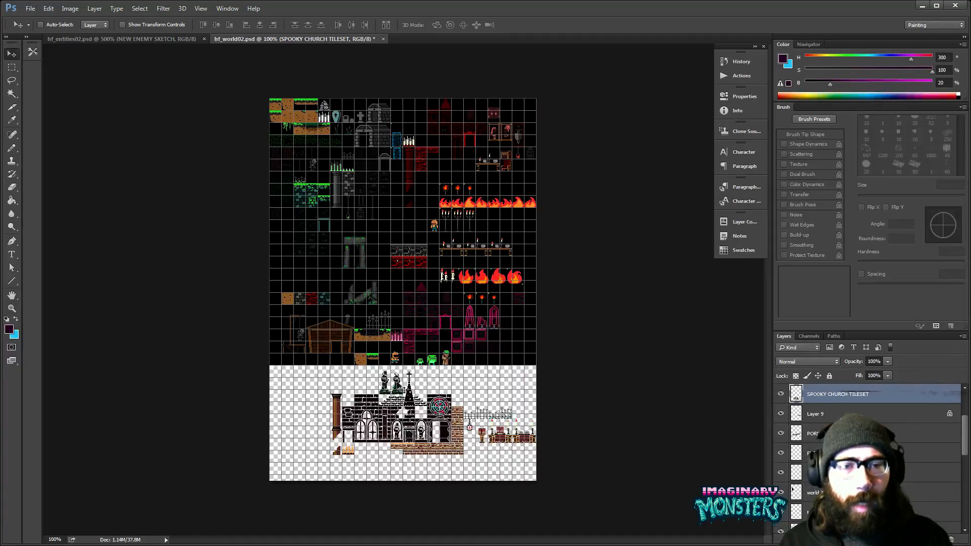
{"action": "key", "text": "z"}
{"action": "left_click", "coordinate": [407, 426]}
{"action": "left_click", "coordinate": [408, 426]}
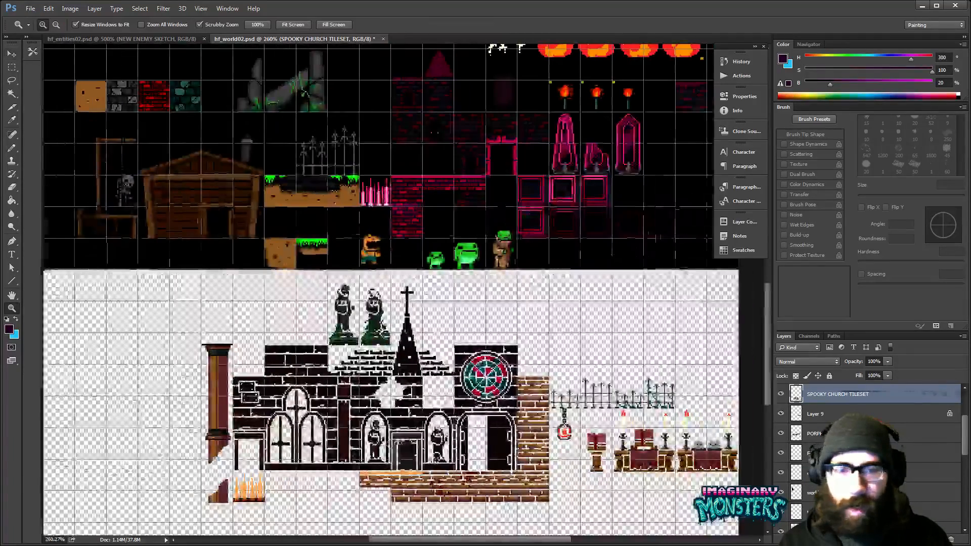
{"action": "left_click", "coordinate": [345, 452]}
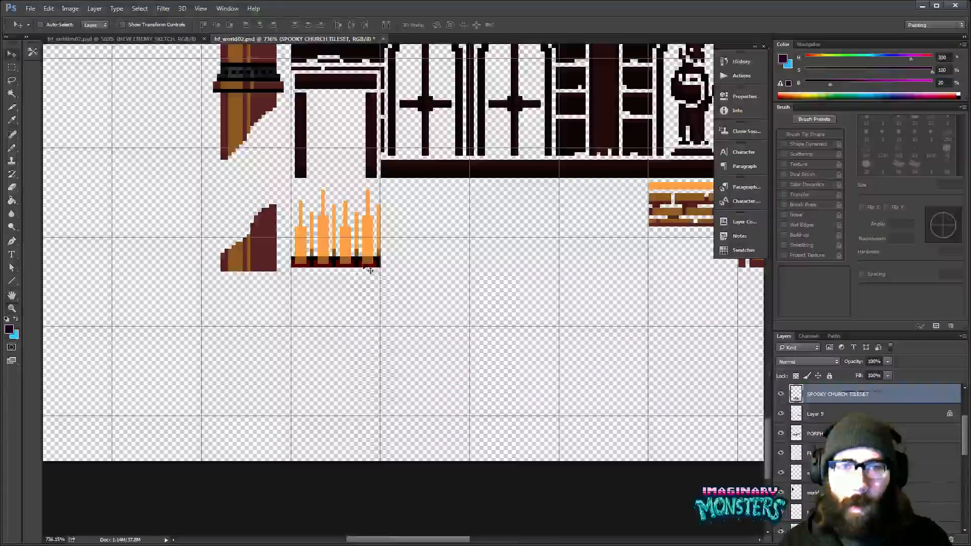
{"action": "left_click_drag", "start_coordinate": [364, 266], "coordinate": [364, 323]}
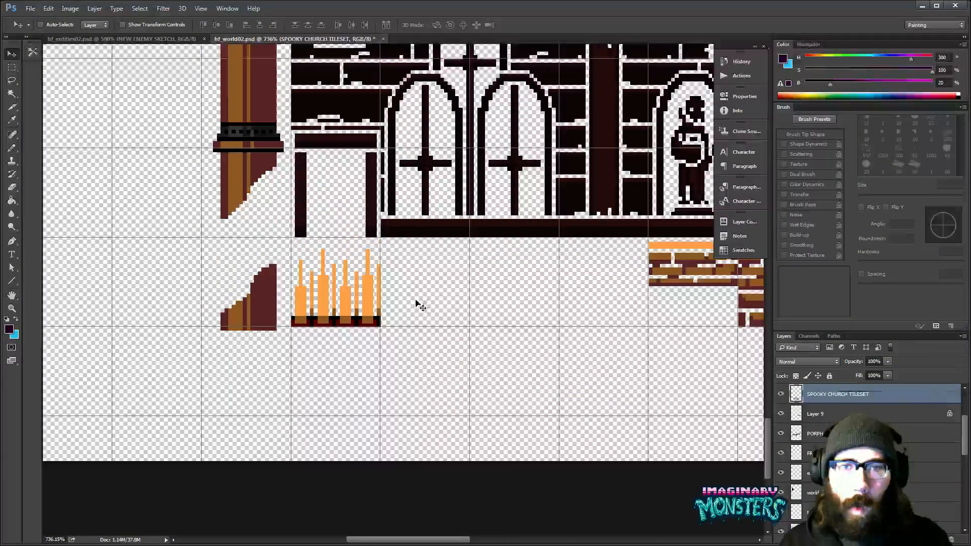
{"action": "key", "text": "ctrl+s"}
{"action": "left_click_drag", "start_coordinate": [606, 227], "coordinate": [453, 245]}
{"action": "key", "text": "z"}
{"action": "left_click_drag", "start_coordinate": [687, 244], "coordinate": [610, 249]}
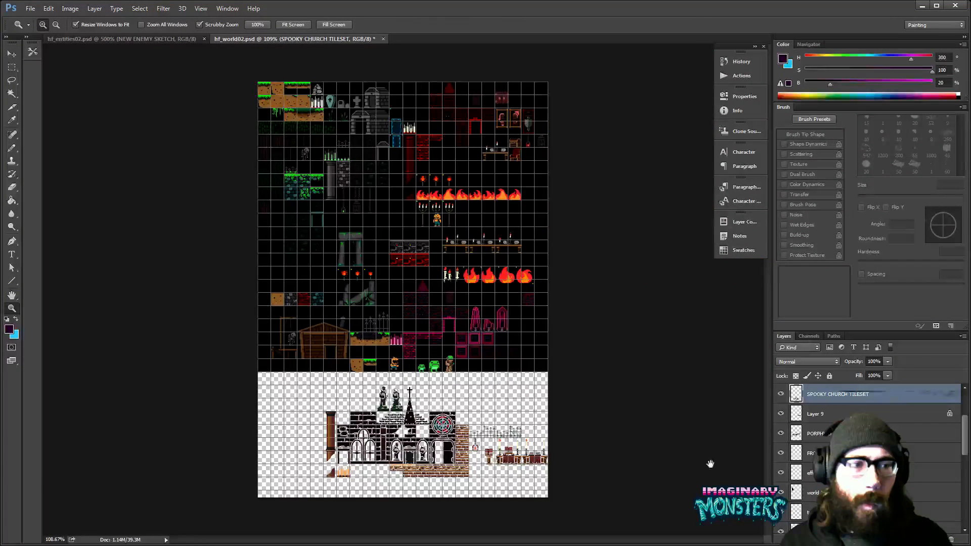
- Fill the transparent lower area of Layer 0 with its black using the Paint Bucket, and hide that layer
{"action": "key", "text": "alt+comma"}
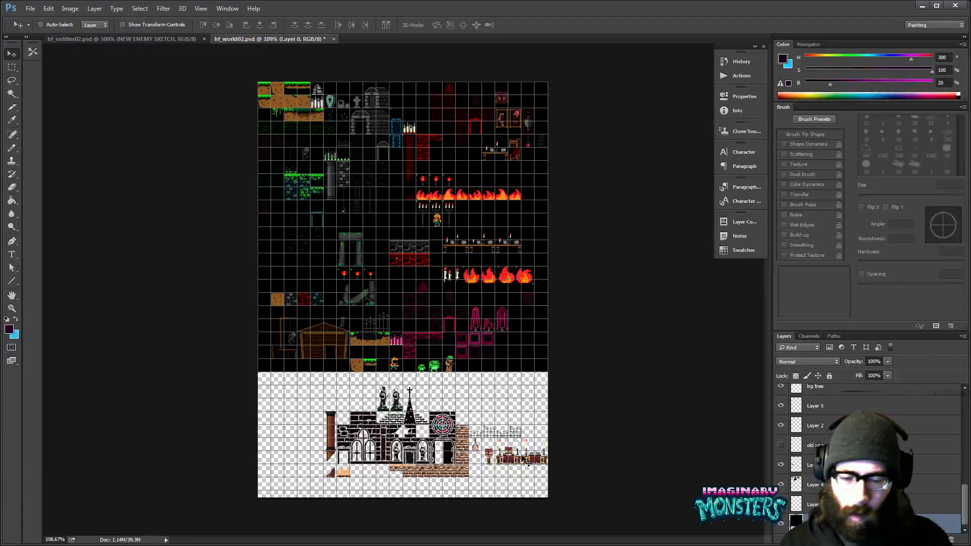
{"action": "key", "text": "g"}
{"action": "left_click", "coordinate": [294, 365], "text": "alt"}
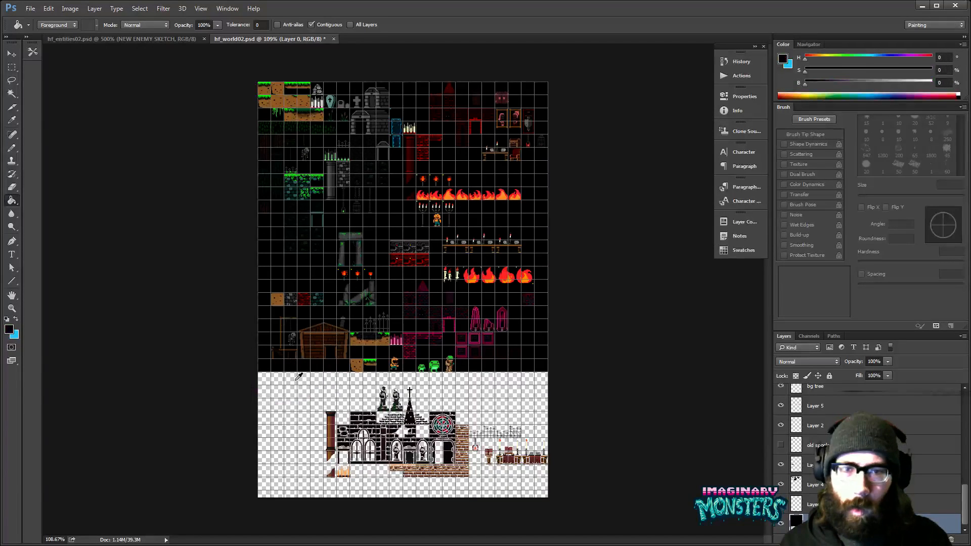
{"action": "left_click", "coordinate": [356, 412]}
{"action": "left_click", "coordinate": [781, 524]}
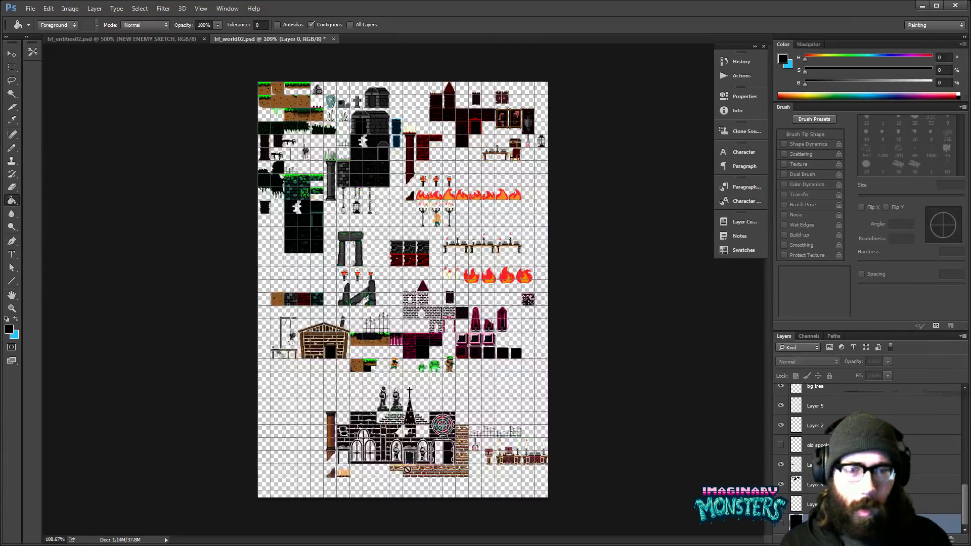
- Save the tileset document and a PNG copy with smallest compression and no interlacing, and close the document
{"action": "key", "text": "ctrl+s"}
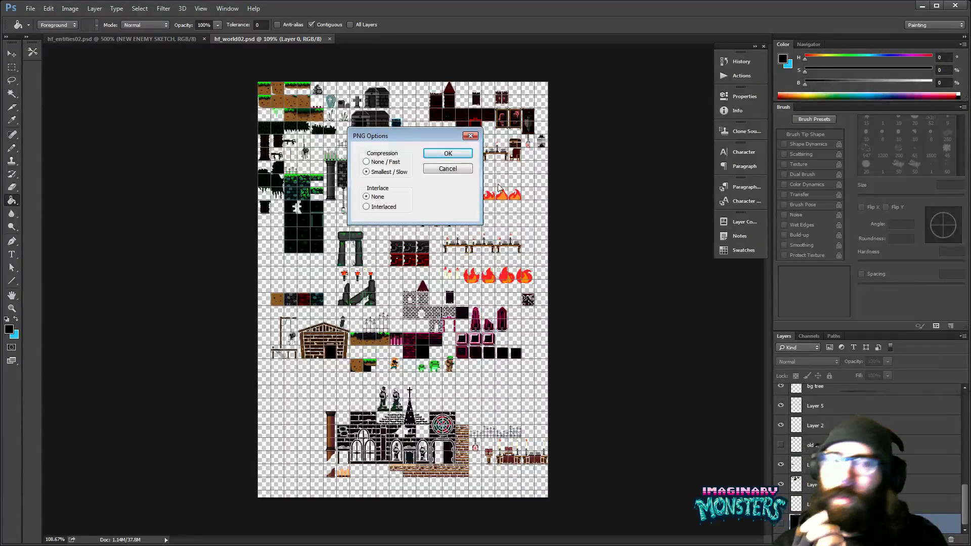
{"action": "left_click", "coordinate": [433, 154]}
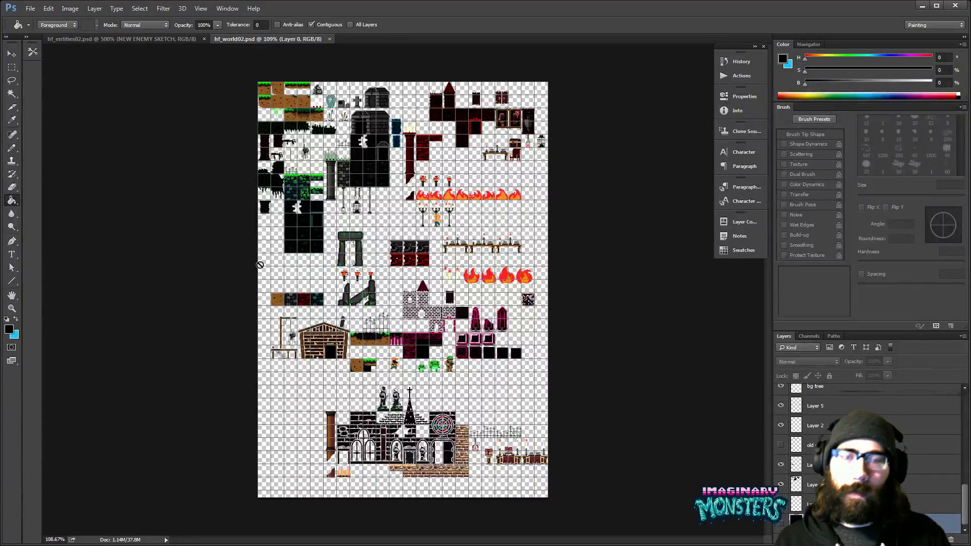
{"action": "key", "text": "ctrl+w"}
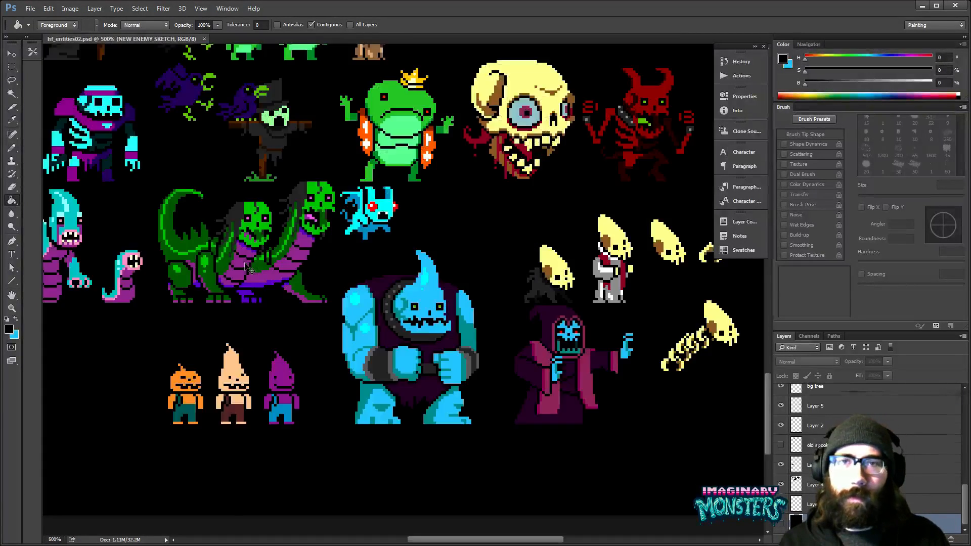
- Switch back to GameMaker, move the room window clear of the resource tree and collapse the Sprites group
{"action": "key", "text": "alt+Tab"}
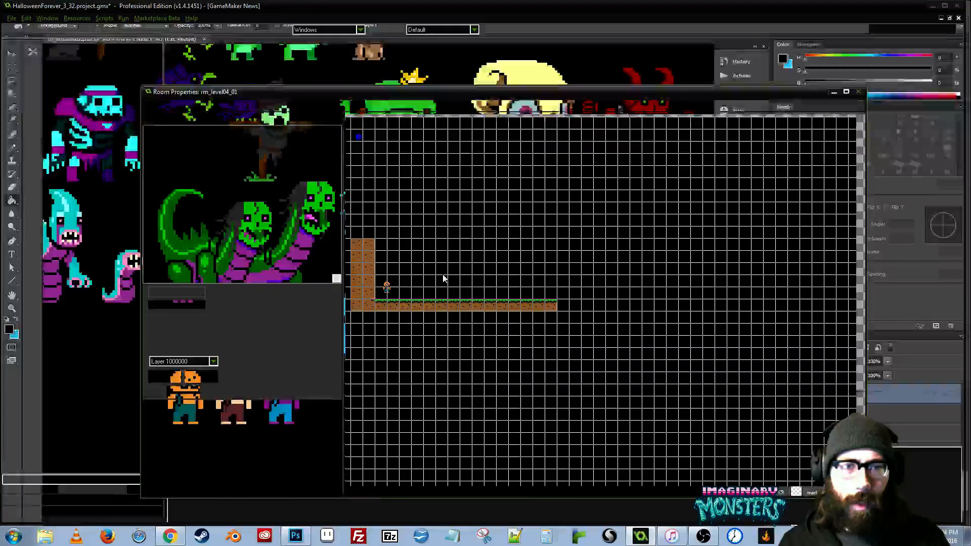
{"action": "left_click_drag", "start_coordinate": [290, 94], "coordinate": [347, 85]}
{"action": "left_click_drag", "start_coordinate": [155, 296], "coordinate": [148, 94]}
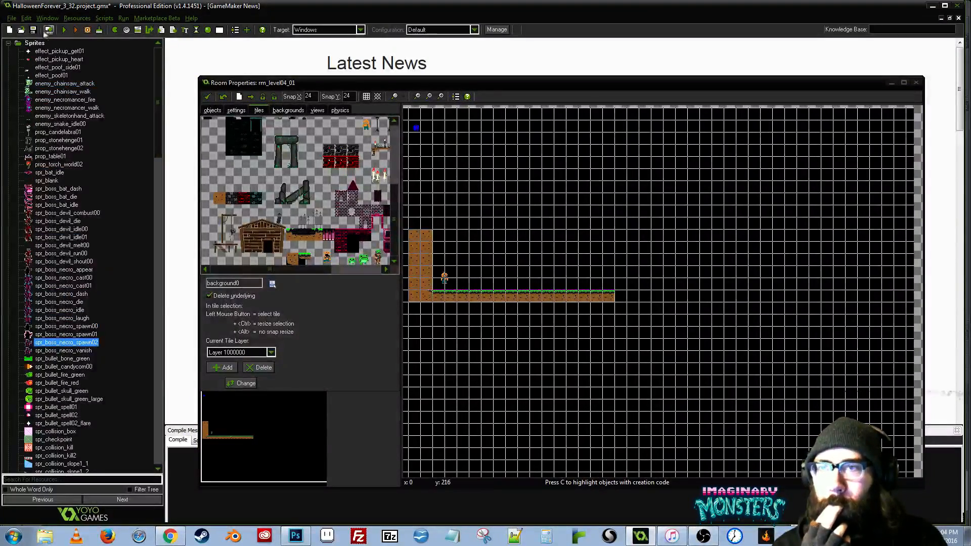
{"action": "left_click", "coordinate": [8, 43]}
- Reload background0 from hf_world03.png, check that its church tiles are included, and accept the background properties
{"action": "double_click", "coordinate": [28, 68]}
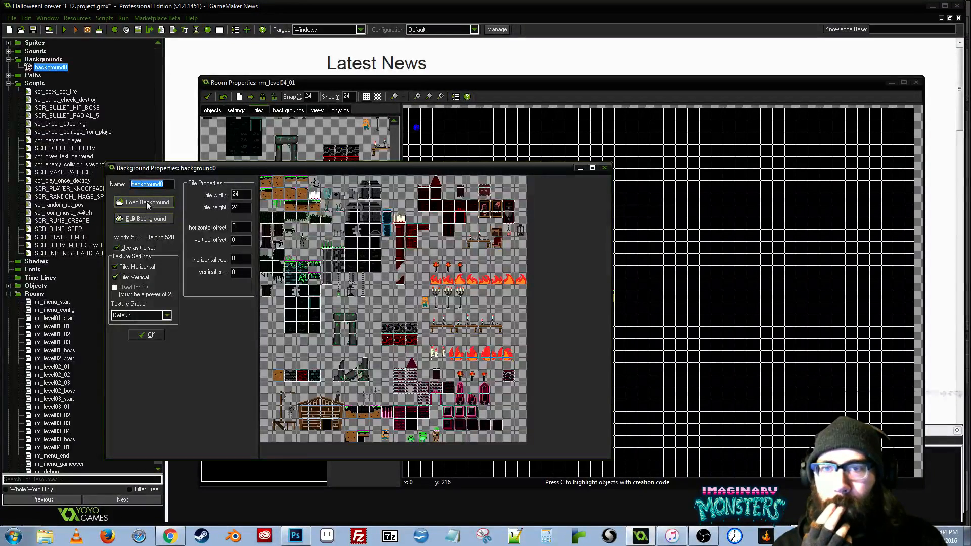
{"action": "left_click", "coordinate": [147, 203]}
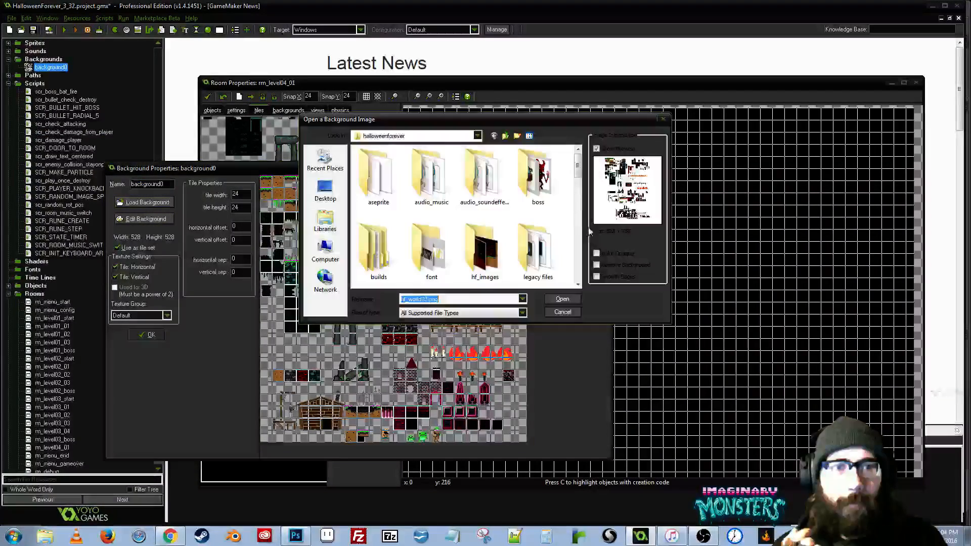
{"action": "scroll", "coordinate": [443, 226], "scroll_direction": "down", "scroll_amount": 10}
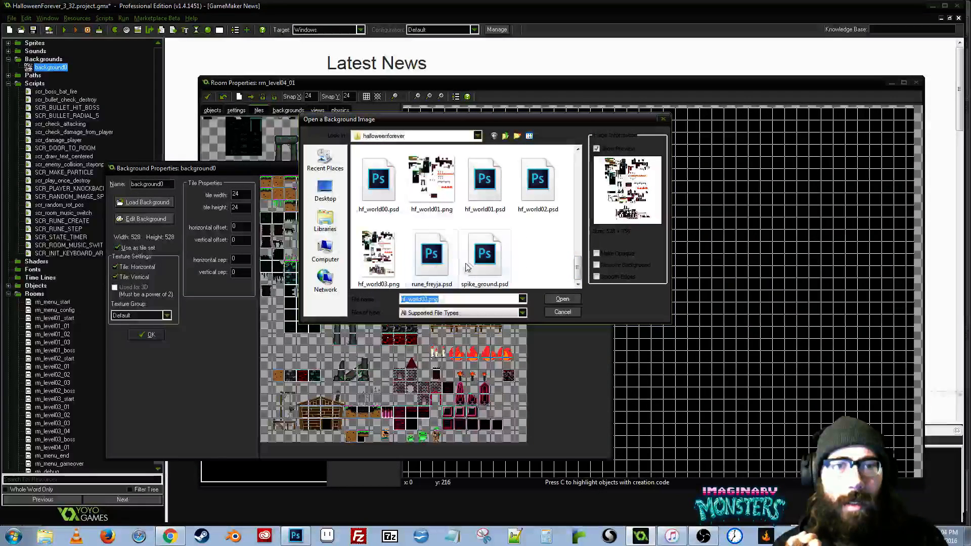
{"action": "left_click", "coordinate": [378, 258]}
{"action": "left_click", "coordinate": [556, 300]}
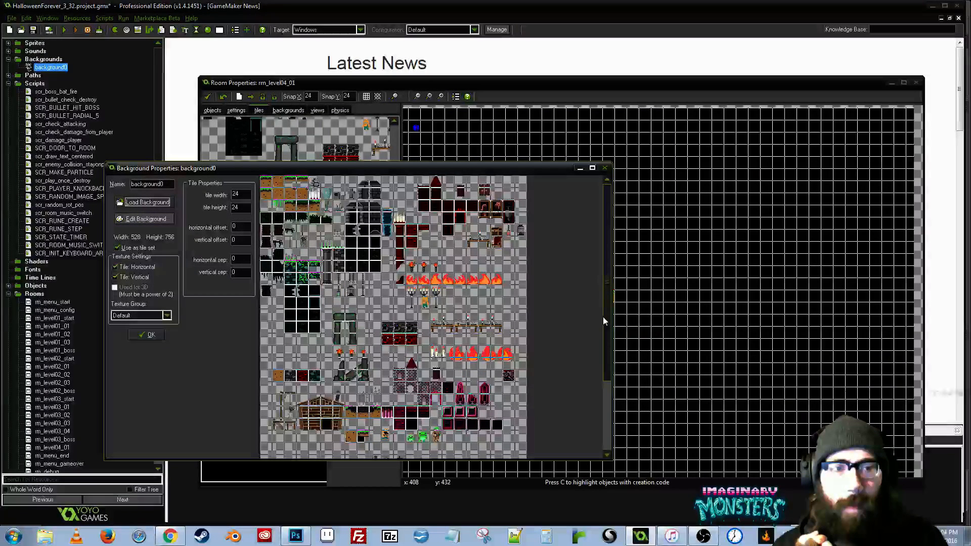
{"action": "scroll", "coordinate": [602, 317], "scroll_direction": "down", "scroll_amount": 5}
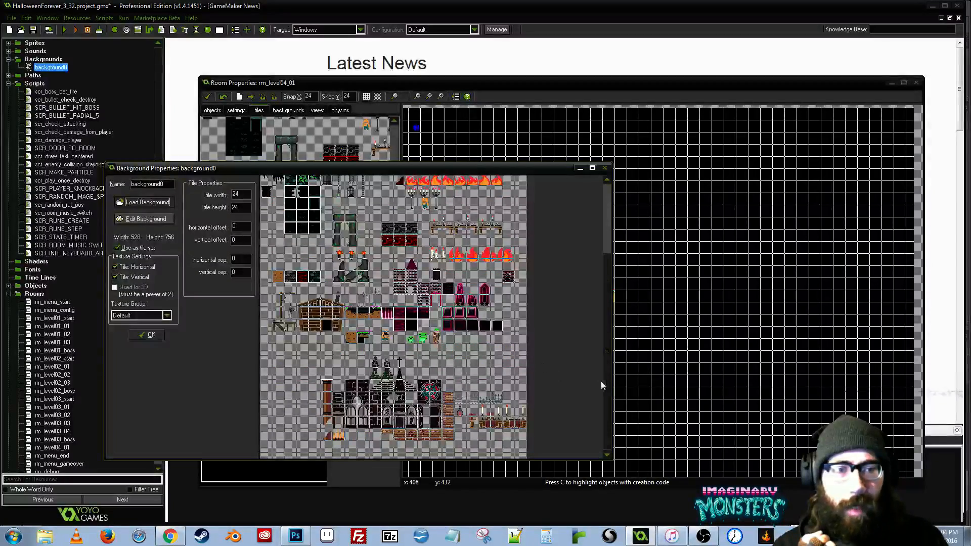
{"action": "scroll", "coordinate": [607, 386], "scroll_direction": "up", "scroll_amount": 3}
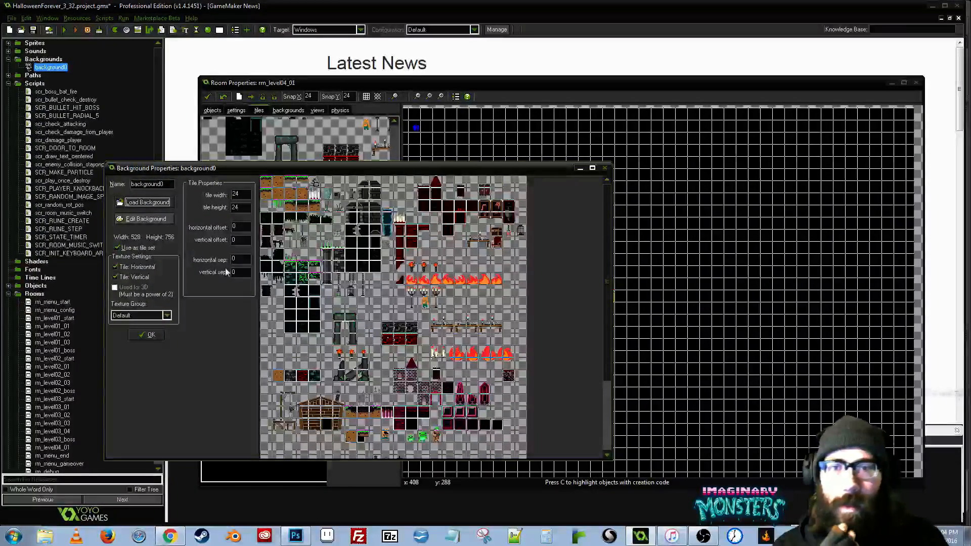
{"action": "left_click", "coordinate": [155, 336]}
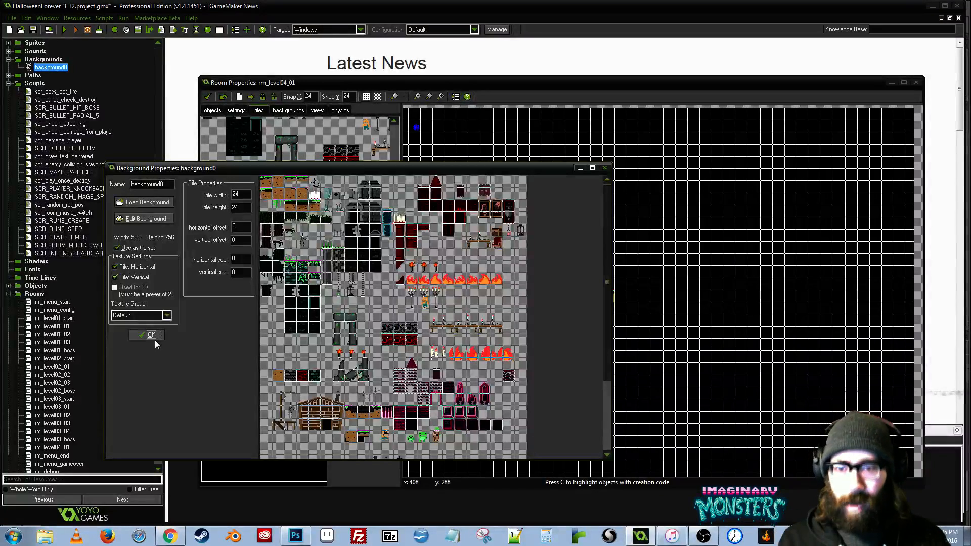
{"action": "left_click", "coordinate": [156, 335]}
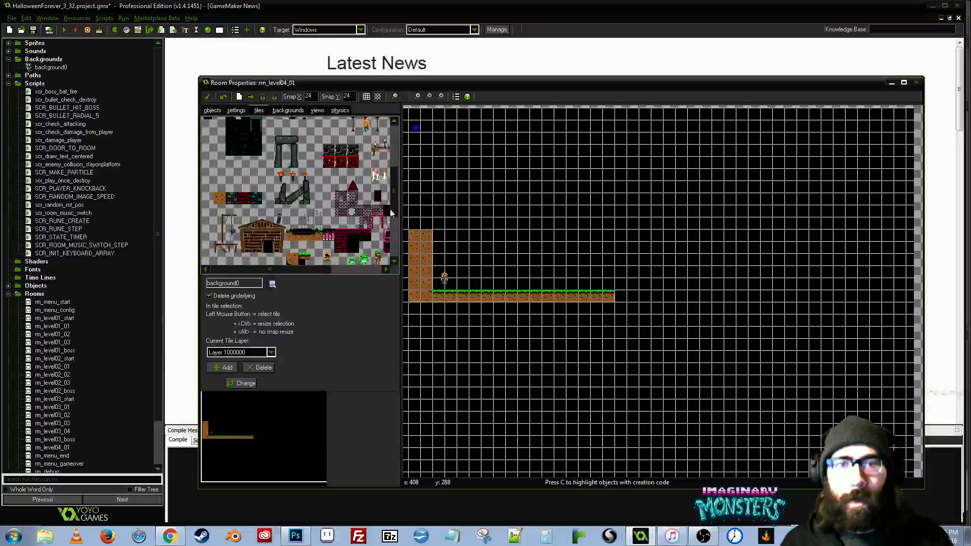
- Place the church doorway tile on the grassy ground in rm_level04_01, with the brick lintel tile directly above it
{"action": "left_click_drag", "start_coordinate": [396, 199], "coordinate": [395, 260]}
{"action": "left_click_drag", "start_coordinate": [315, 272], "coordinate": [364, 268]}
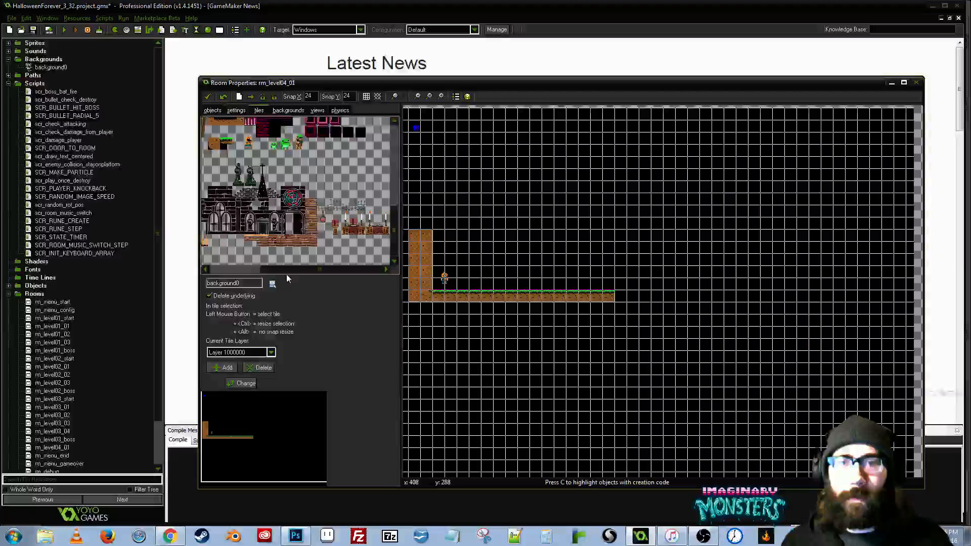
{"action": "scroll", "coordinate": [335, 187], "scroll_direction": "up", "scroll_amount": 1}
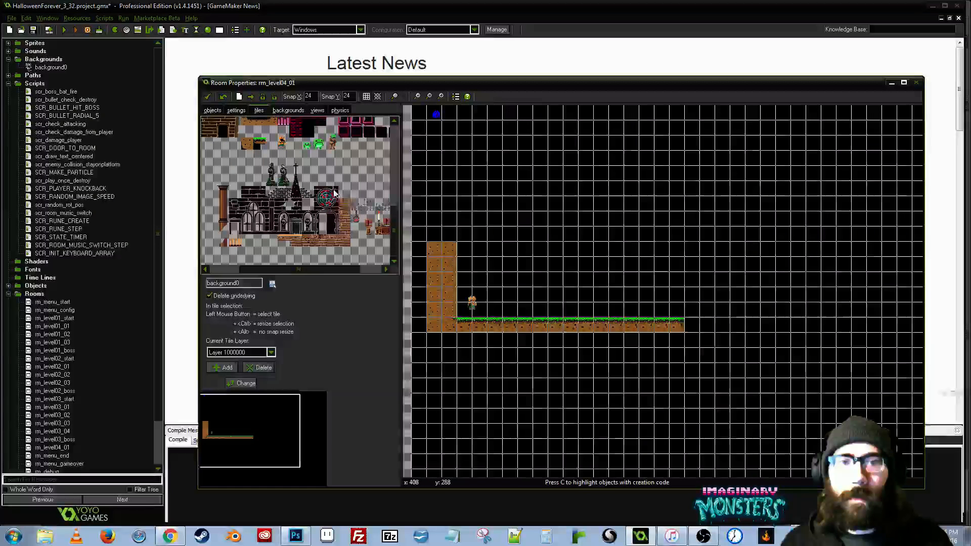
{"action": "scroll", "coordinate": [334, 194], "scroll_direction": "up", "scroll_amount": 3}
{"action": "left_click_drag", "start_coordinate": [857, 375], "coordinate": [668, 315]}
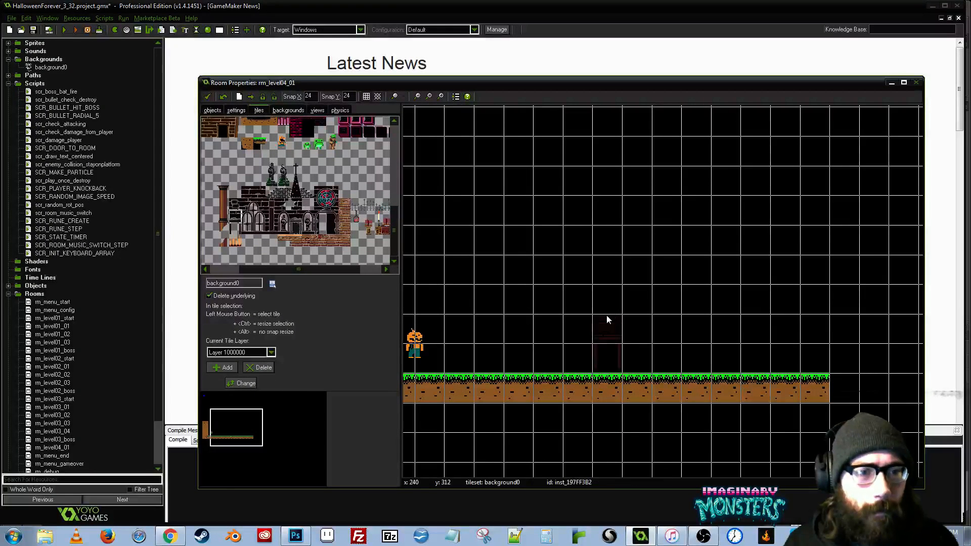
{"action": "scroll", "coordinate": [627, 330], "scroll_direction": "up", "scroll_amount": 2}
{"action": "left_click_drag", "start_coordinate": [629, 334], "coordinate": [707, 311]}
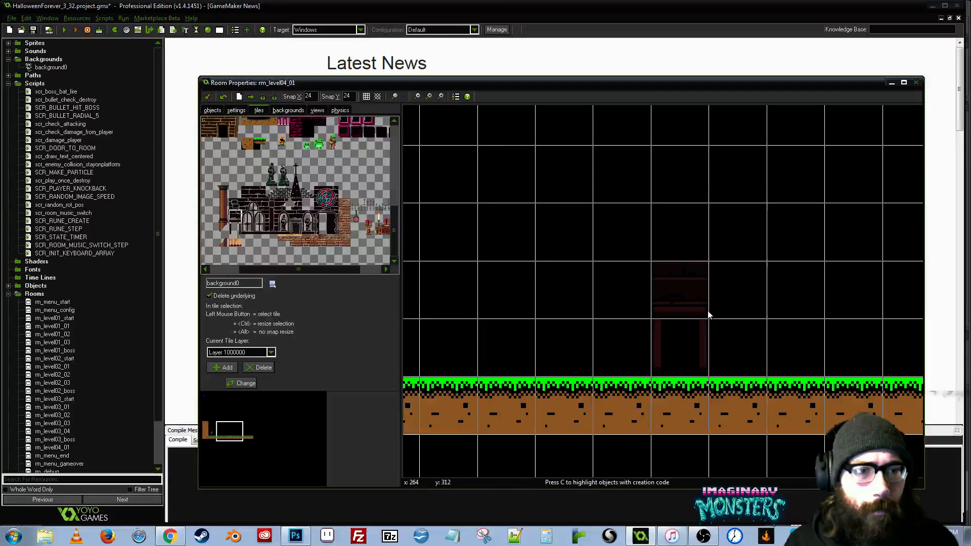
- Surround the doorway with plain brick tiles to make a wall three tiles wide and two high, and hide the room grid
{"action": "left_click", "coordinate": [248, 192]}
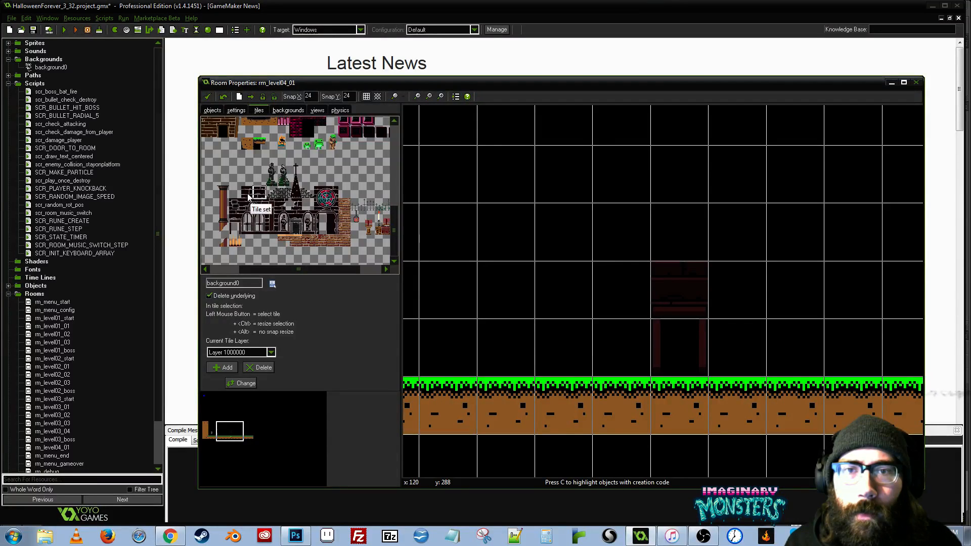
{"action": "left_click", "coordinate": [636, 284]}
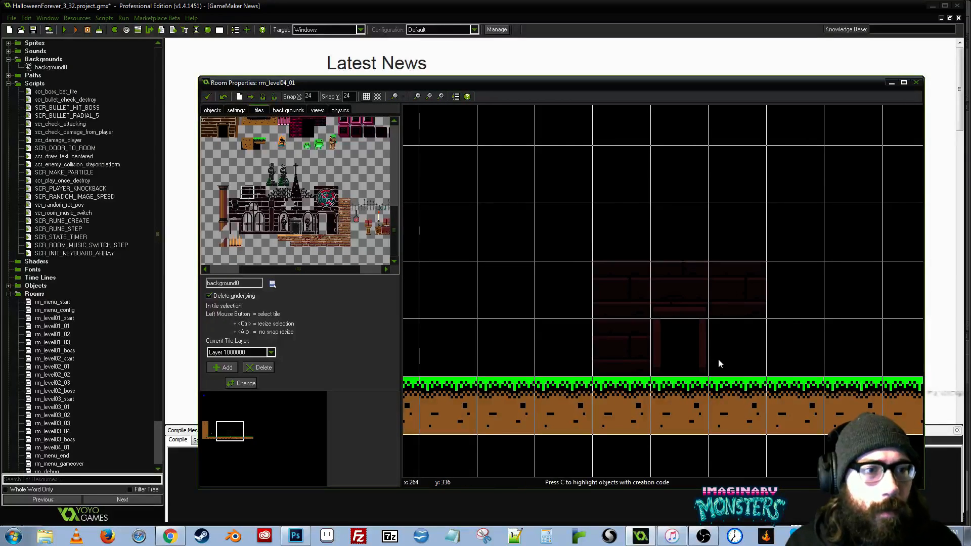
{"action": "left_click_drag", "start_coordinate": [740, 344], "coordinate": [630, 304]}
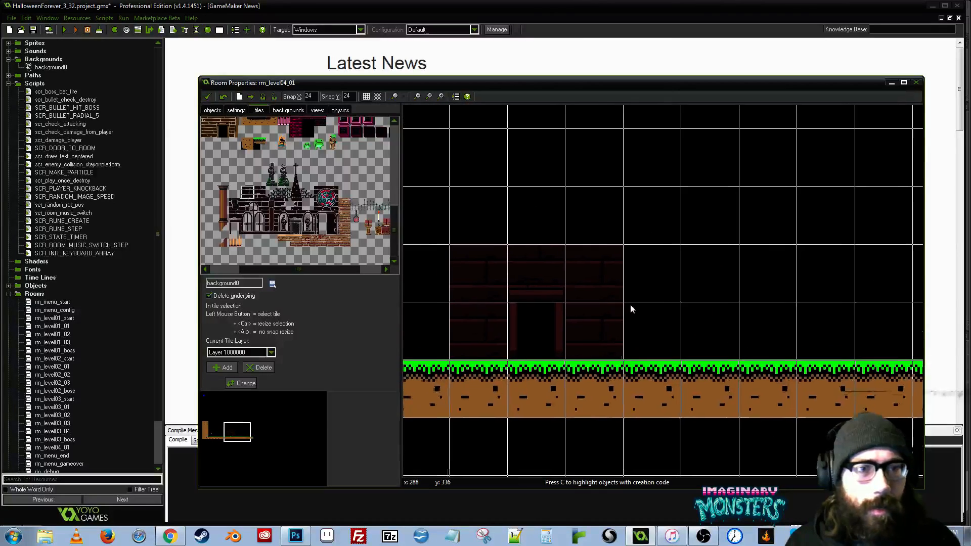
{"action": "left_click", "coordinate": [366, 96]}
{"action": "left_click_drag", "start_coordinate": [748, 344], "coordinate": [792, 322]}
- Stack the bottom, middle and top tiles of the arched church window's left half against the right side of the doorway wall
{"action": "left_click", "coordinate": [245, 230]}
{"action": "left_click", "coordinate": [765, 341]}
{"action": "left_click_drag", "start_coordinate": [764, 339], "coordinate": [777, 321]}
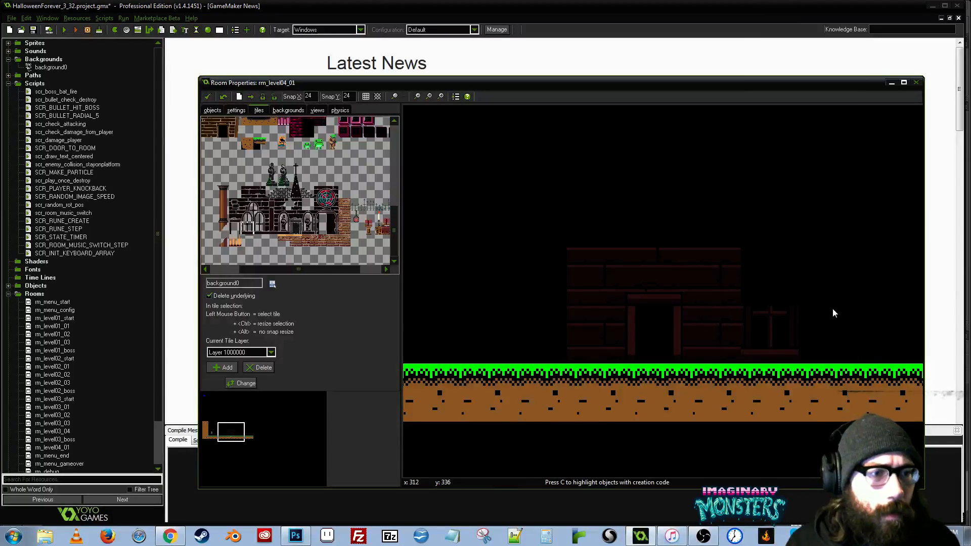
{"action": "left_click_drag", "start_coordinate": [832, 309], "coordinate": [738, 298]}
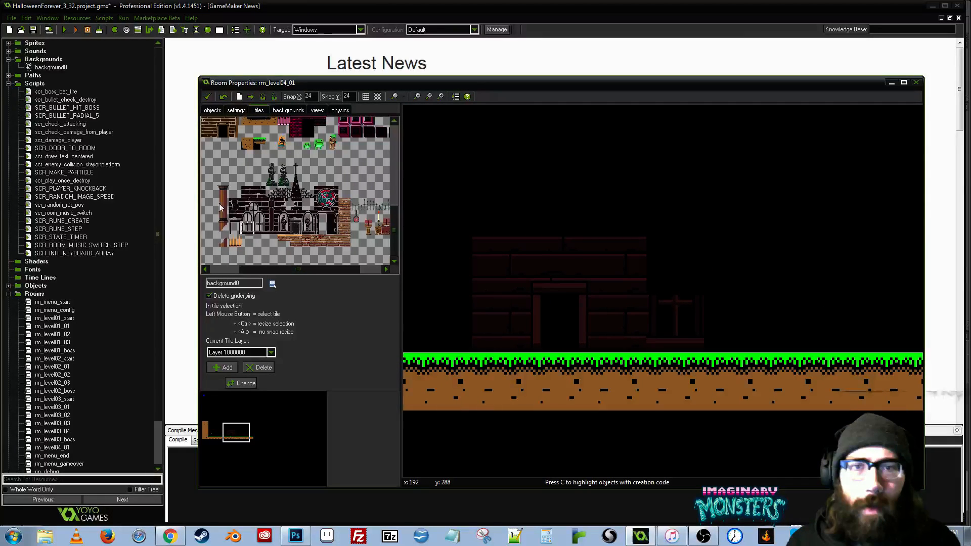
{"action": "left_click", "coordinate": [247, 217]}
{"action": "left_click", "coordinate": [661, 256]}
{"action": "left_click", "coordinate": [248, 203]}
{"action": "left_click", "coordinate": [673, 189]}
- Complete the arched window's right half with its top, middle and bottom tiles
{"action": "left_click", "coordinate": [260, 204]}
{"action": "left_click", "coordinate": [706, 202]}
{"action": "left_click", "coordinate": [260, 219]}
{"action": "left_click", "coordinate": [737, 259]}
{"action": "left_click", "coordinate": [260, 230]}
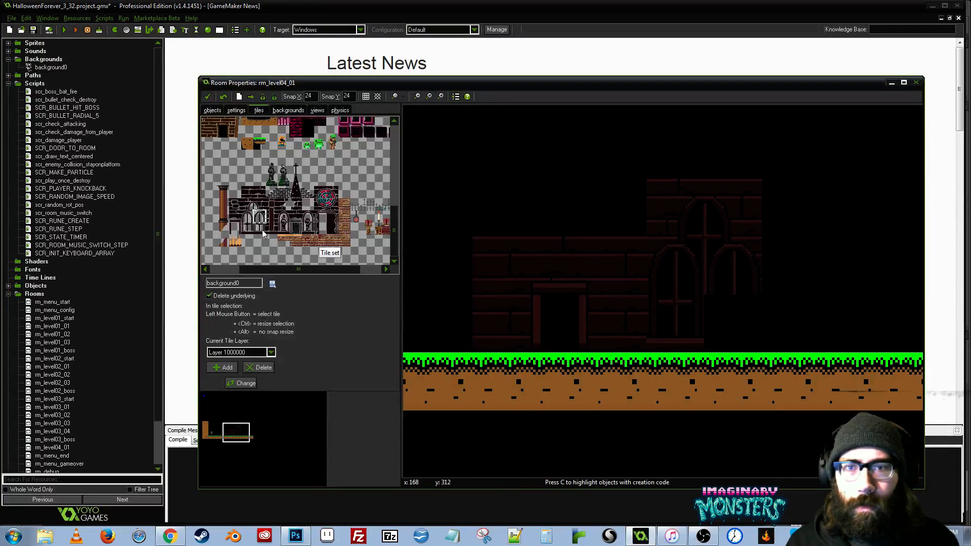
{"action": "left_click", "coordinate": [742, 321]}
- Build a four-tile-high pillar right of the arched window from base, shaft and capital tiles, and place a matching capital at the facade's far left
{"action": "left_click", "coordinate": [272, 231]}
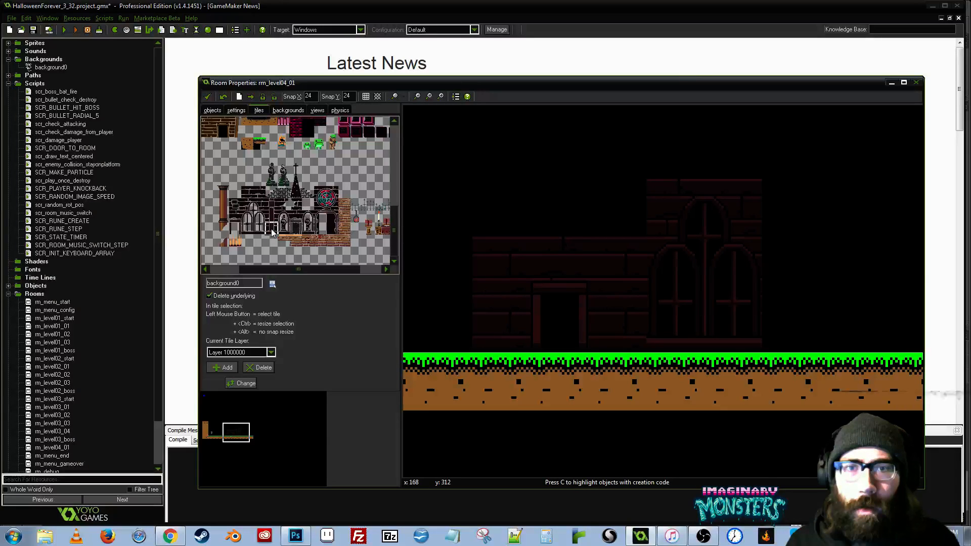
{"action": "left_click", "coordinate": [271, 217]}
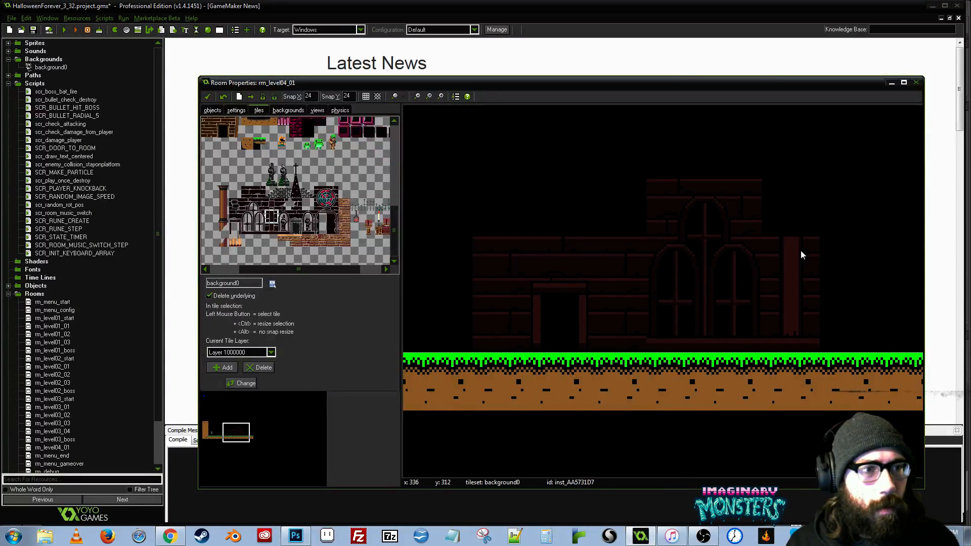
{"action": "left_click", "coordinate": [793, 207]}
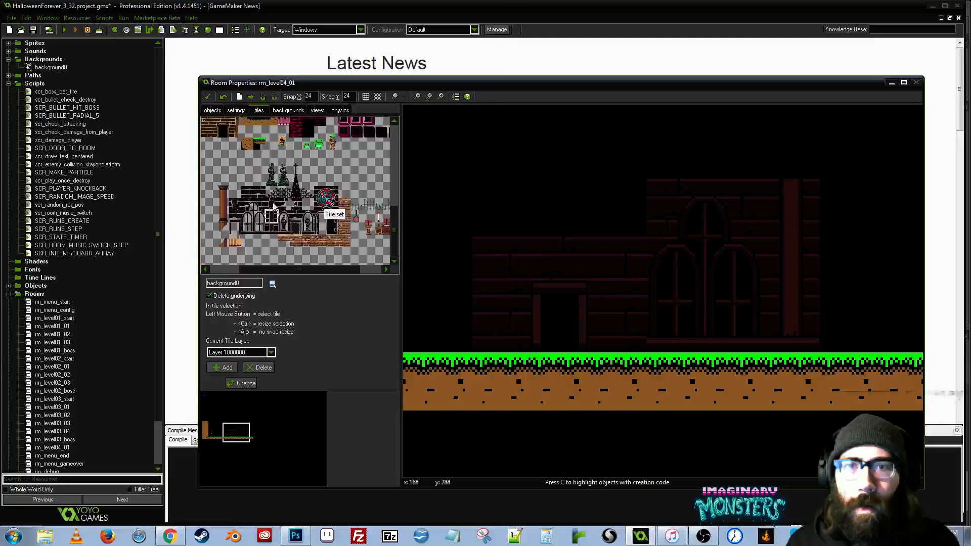
{"action": "left_click", "coordinate": [272, 204]}
{"action": "left_click", "coordinate": [793, 150]}
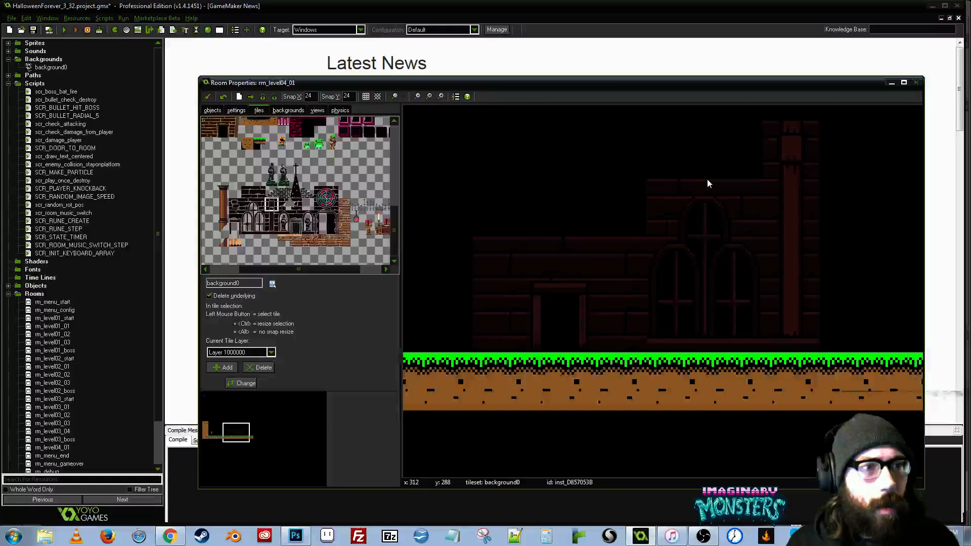
{"action": "left_click_drag", "start_coordinate": [707, 179], "coordinate": [823, 239]}
{"action": "left_click_drag", "start_coordinate": [558, 211], "coordinate": [419, 207]}
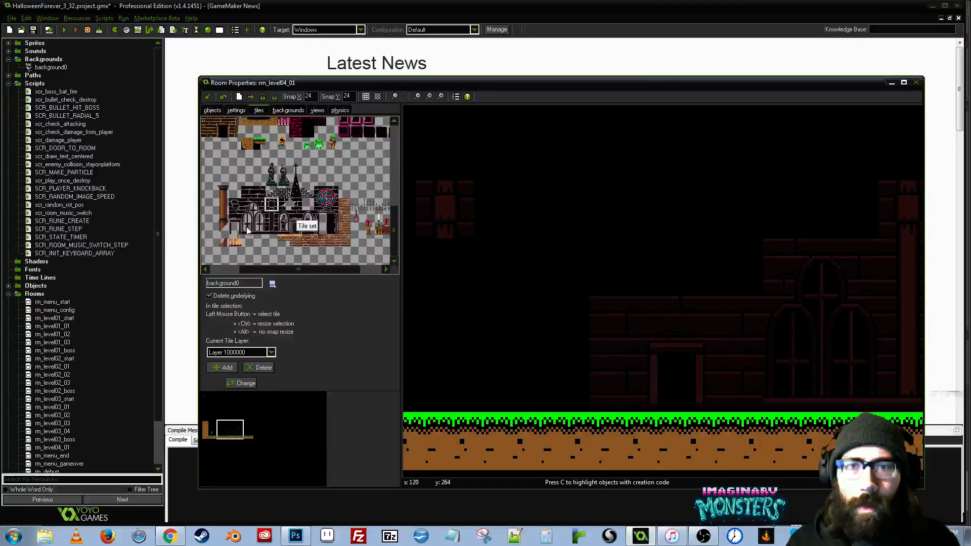
- Place the two bottom tiles of a second arched window left of the doorway wall, deleting the wrongly placed duplicate tile
{"action": "left_click", "coordinate": [258, 227]}
{"action": "left_click", "coordinate": [558, 378]}
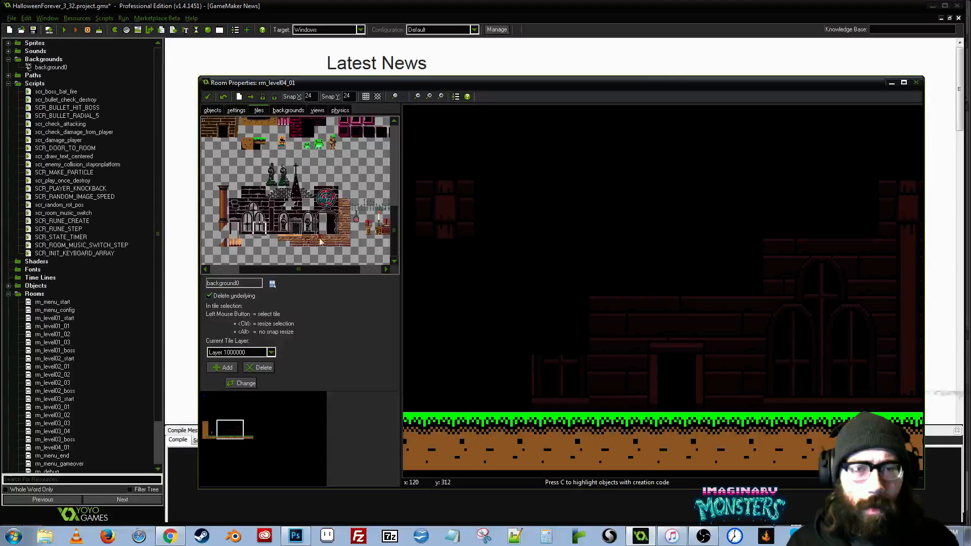
{"action": "left_click", "coordinate": [517, 379]}
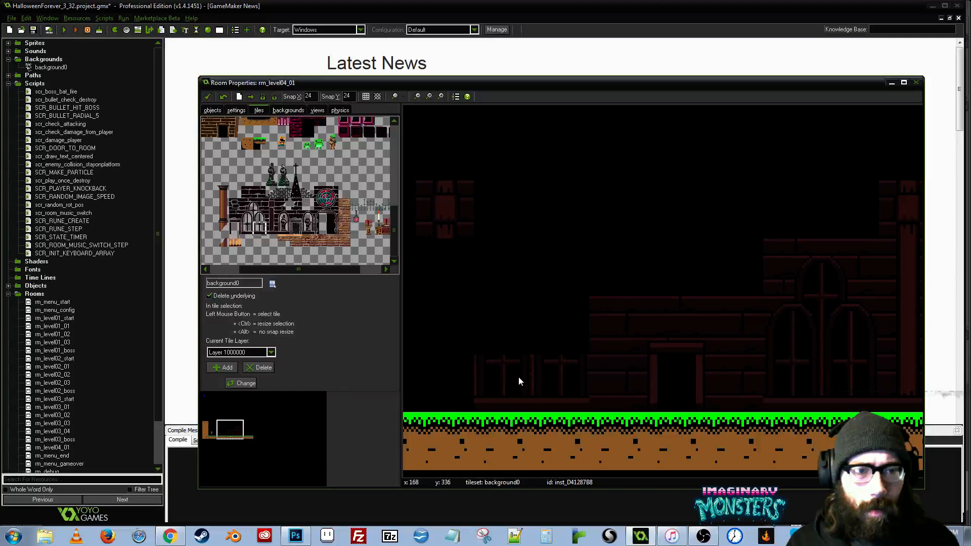
{"action": "right_click", "coordinate": [505, 363]}
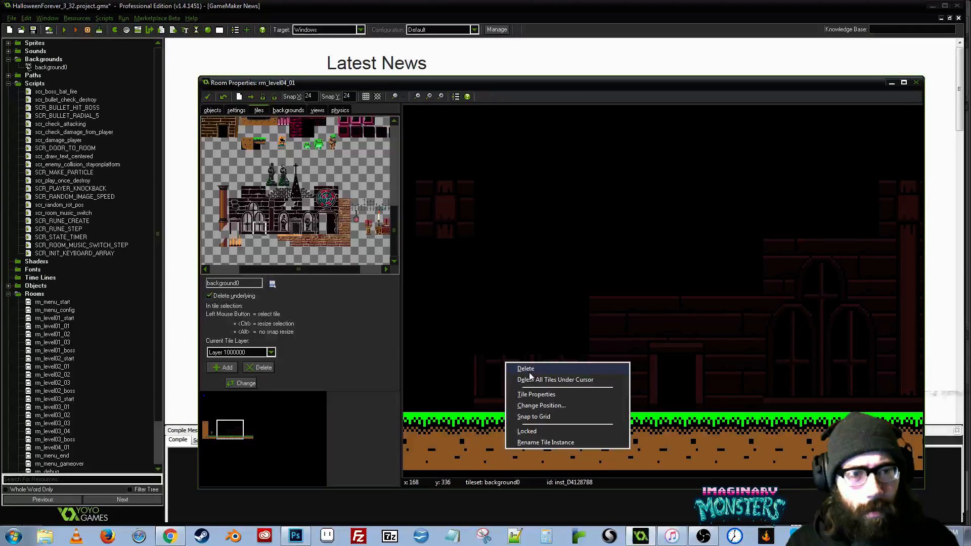
{"action": "left_click", "coordinate": [529, 372]}
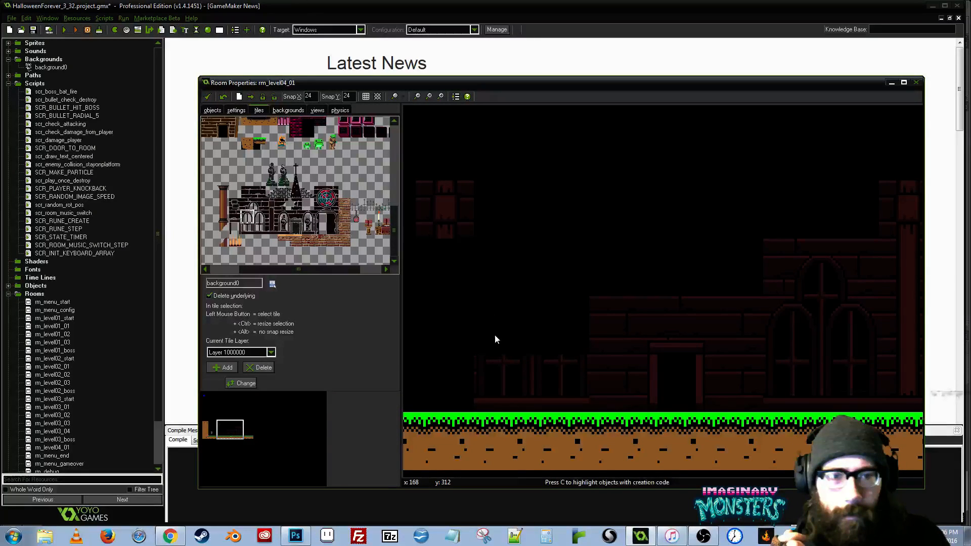
- Fill in the middle and top tiles of the arched window left of the doorway to complete it
{"action": "left_click", "coordinate": [502, 316]}
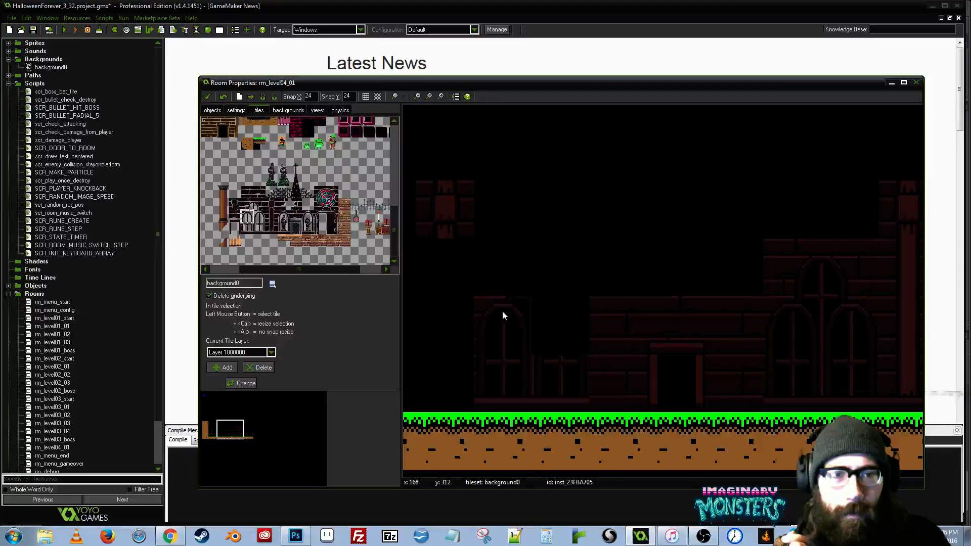
{"action": "left_click", "coordinate": [247, 205]}
{"action": "left_click", "coordinate": [499, 271]}
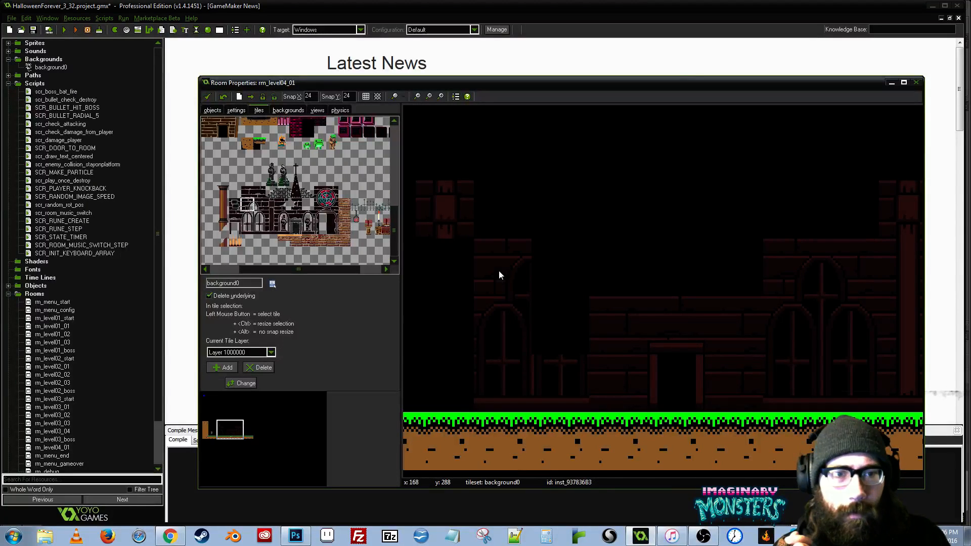
{"action": "left_click", "coordinate": [259, 205]}
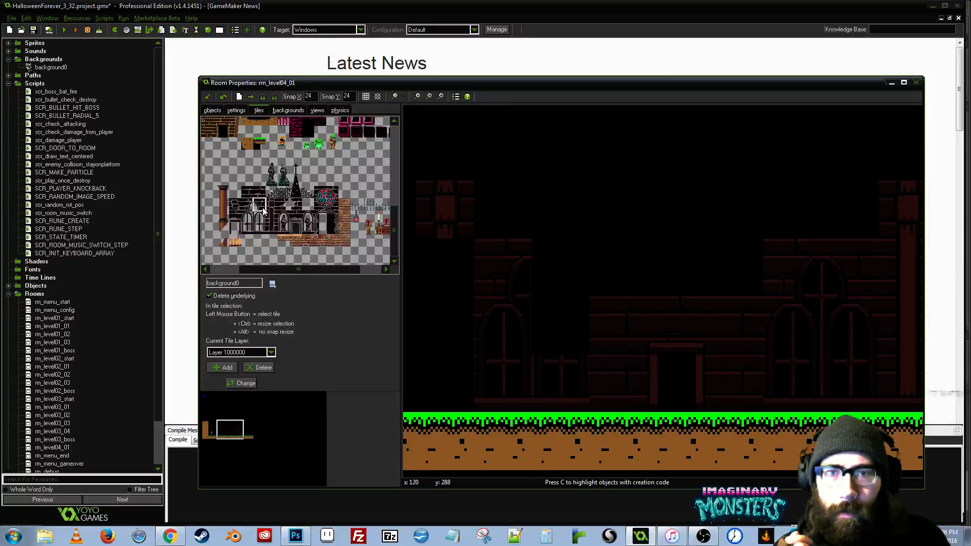
{"action": "left_click", "coordinate": [556, 293]}
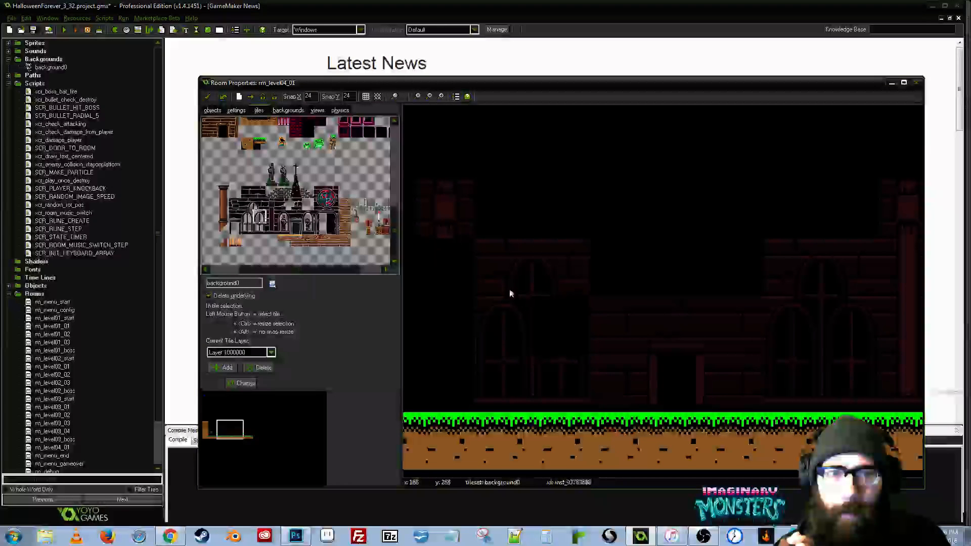
{"action": "left_click", "coordinate": [568, 316]}
- Complete the far-left pillar under its capital with a base tile and two shaft tiles
{"action": "scroll", "coordinate": [566, 293], "scroll_direction": "down", "scroll_amount": 2}
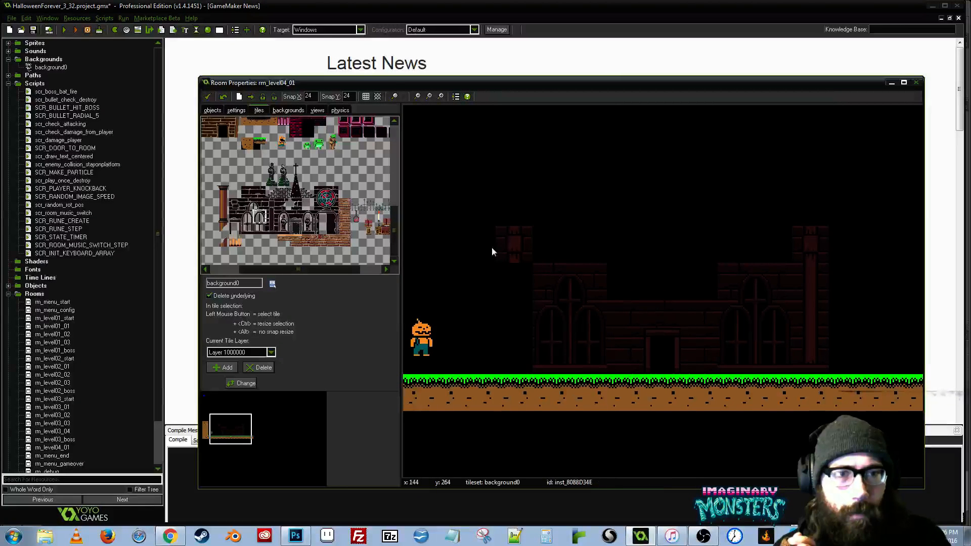
{"action": "left_click", "coordinate": [529, 355]}
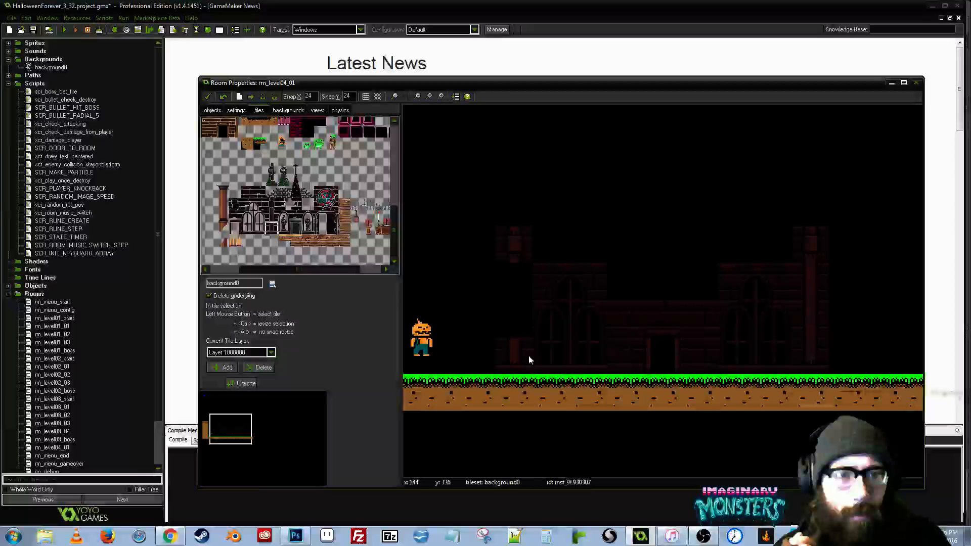
{"action": "left_click", "coordinate": [273, 216]}
{"action": "left_click", "coordinate": [514, 310]}
{"action": "left_click", "coordinate": [520, 270]}
{"action": "left_click_drag", "start_coordinate": [614, 249], "coordinate": [513, 269]}
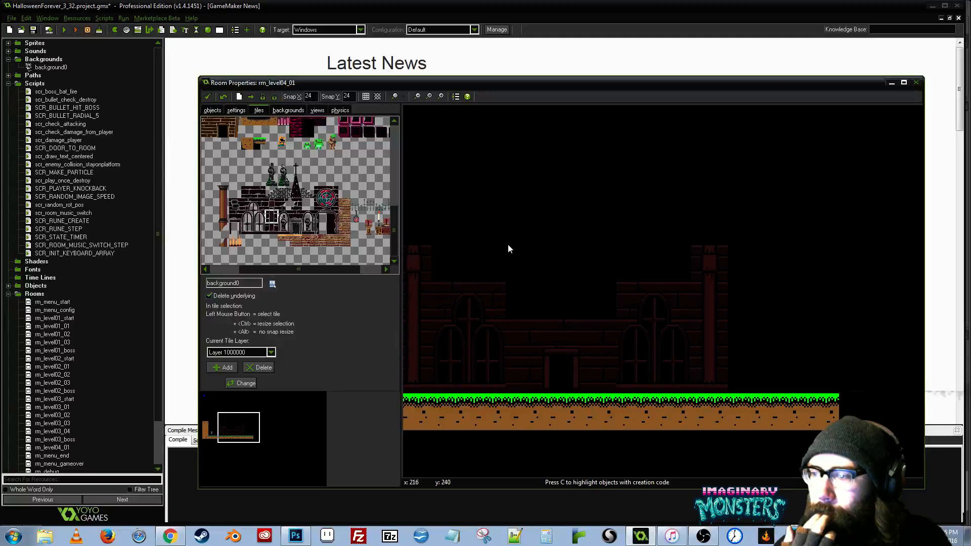
{"action": "left_click_drag", "start_coordinate": [508, 245], "coordinate": [654, 271]}
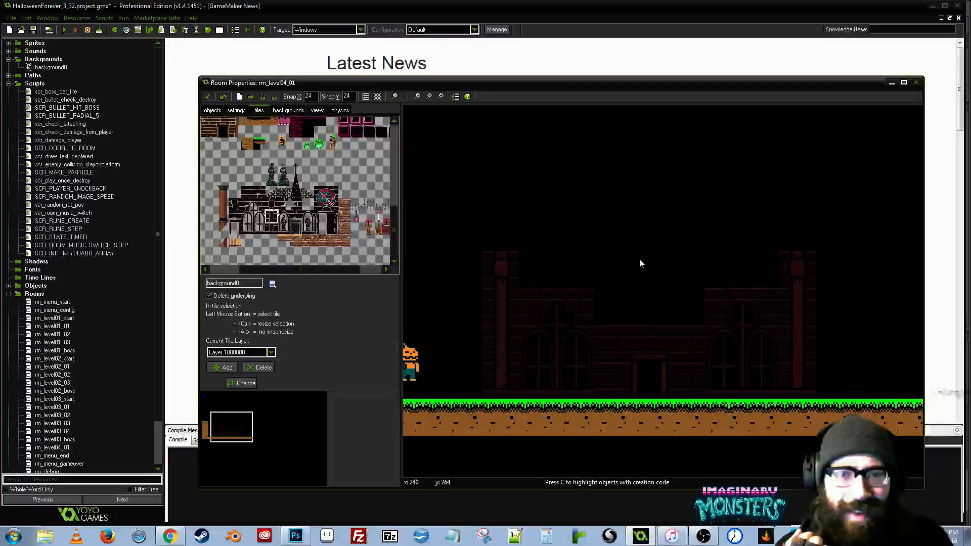
- Lay a row of plain brick wall tiles along the facade's top from the left pillar to above the doorway
{"action": "scroll", "coordinate": [639, 259], "scroll_direction": "up", "scroll_amount": 1}
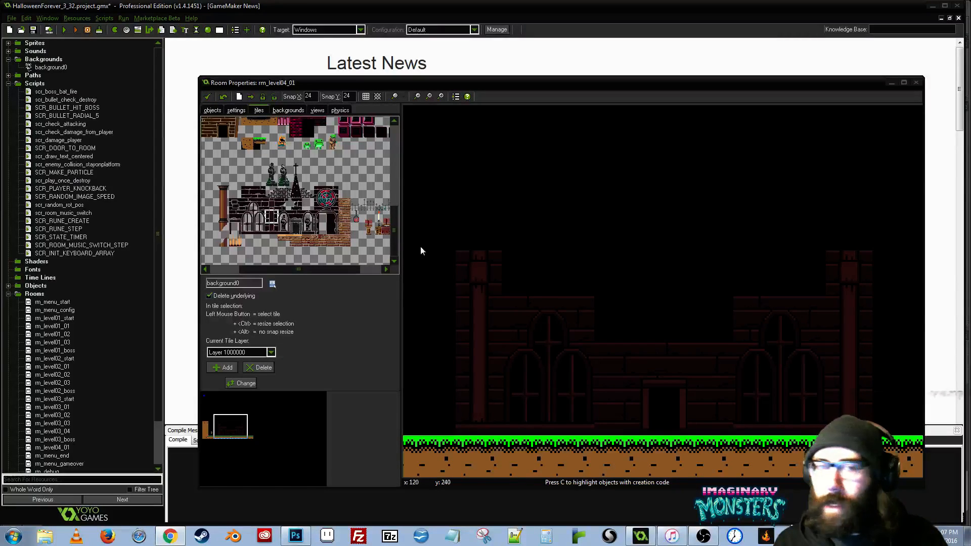
{"action": "left_click", "coordinate": [552, 258]}
{"action": "right_click", "coordinate": [552, 257]}
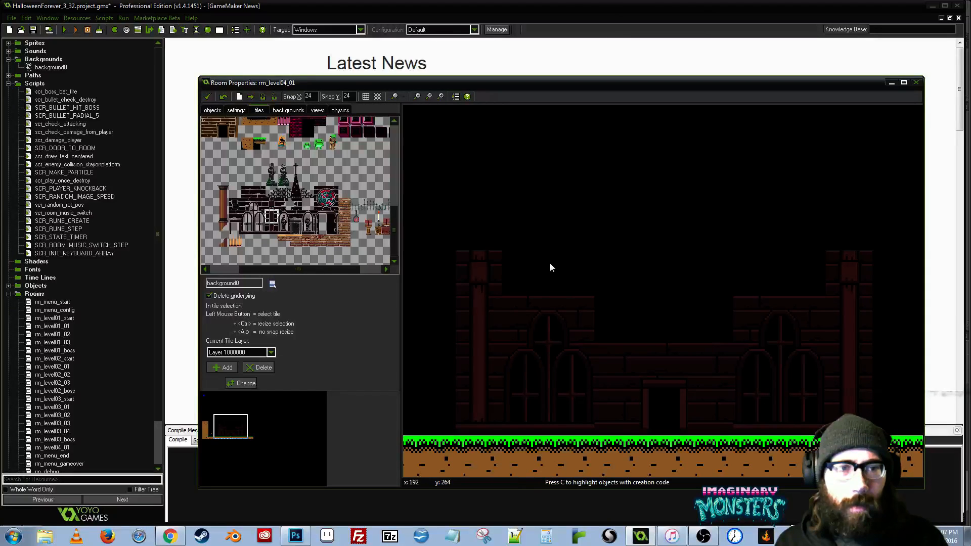
{"action": "left_click", "coordinate": [251, 192]}
{"action": "left_click", "coordinate": [533, 263]}
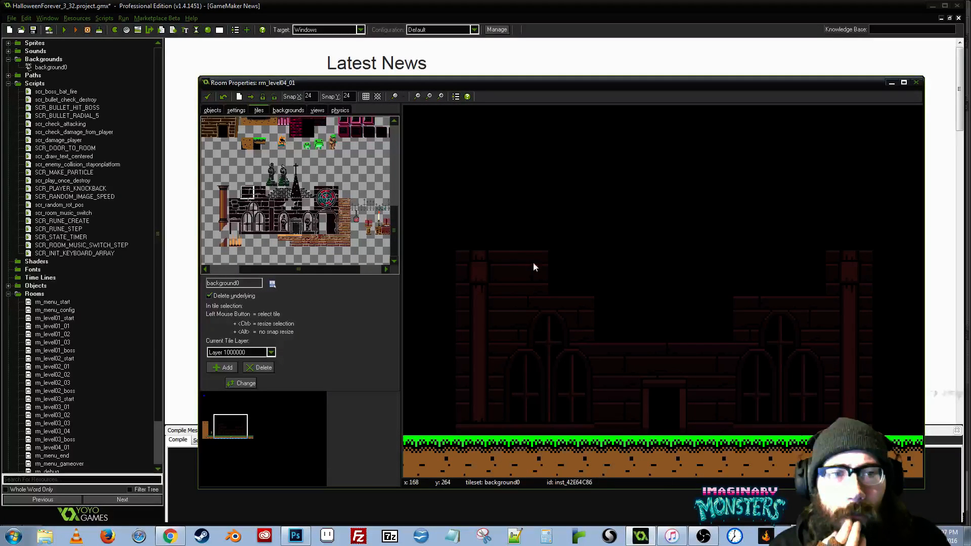
{"action": "left_click", "coordinate": [562, 266]}
{"action": "left_click", "coordinate": [612, 266]}
{"action": "left_click", "coordinate": [660, 266]}
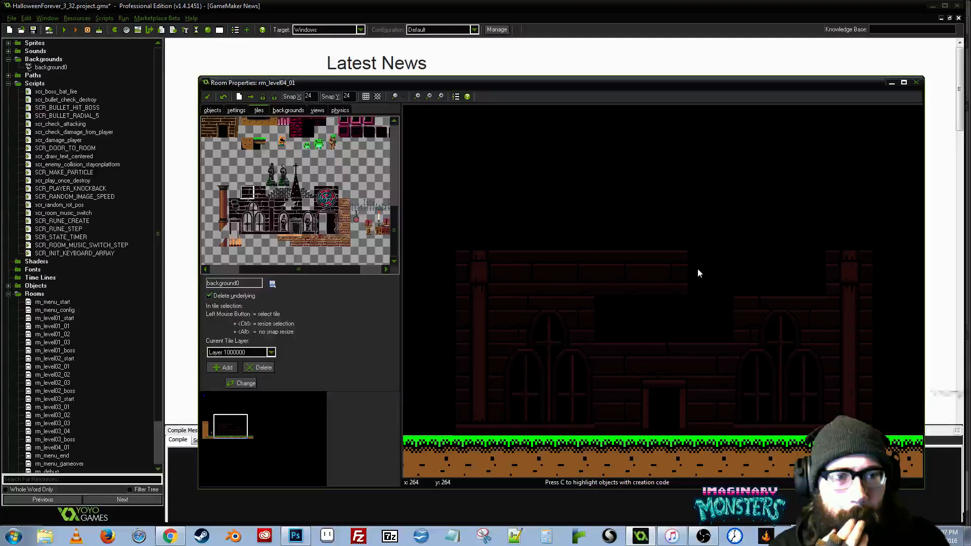
- Swap the last top-row tile for the alternate brick tile and add two more beneath the row above the doorway
{"action": "right_click", "coordinate": [659, 267]}
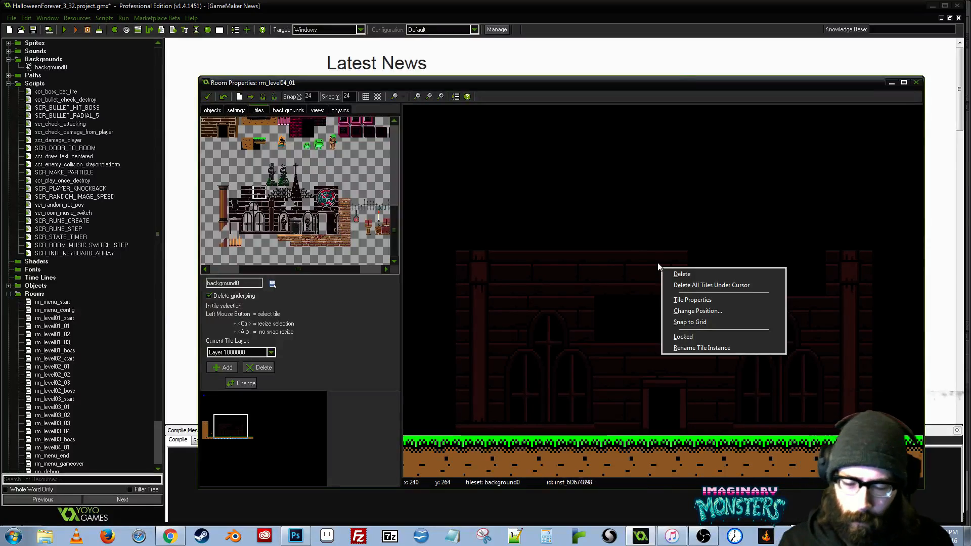
{"action": "left_click", "coordinate": [661, 266]}
{"action": "left_click", "coordinate": [658, 321]}
{"action": "left_click", "coordinate": [610, 313]}
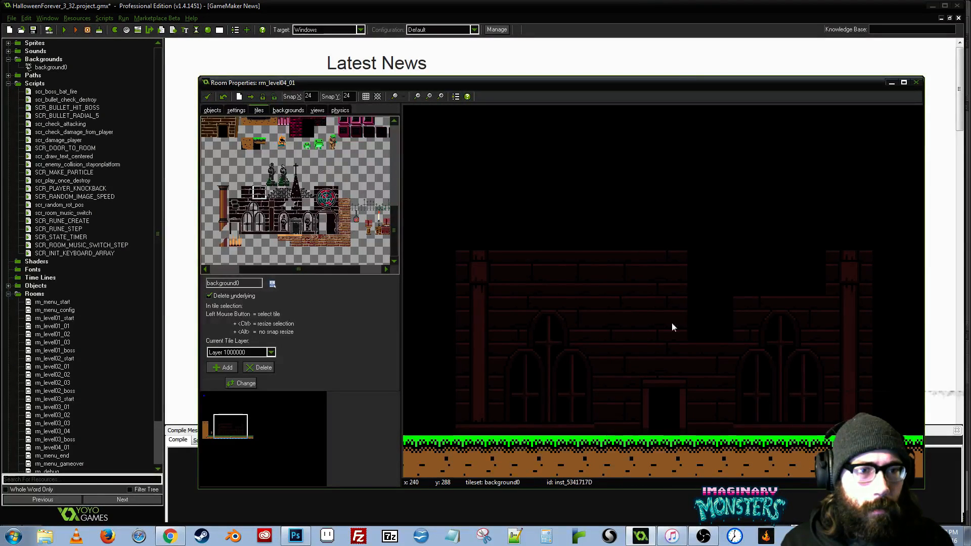
{"action": "left_click_drag", "start_coordinate": [690, 322], "coordinate": [657, 330]}
- Replace the wall tile beside the left arched window with plain brick and fill the remaining gaps up to the right pillar
{"action": "right_click", "coordinate": [587, 325], "text": "shift"}
{"action": "left_click", "coordinate": [771, 277]}
{"action": "left_click", "coordinate": [247, 192]}
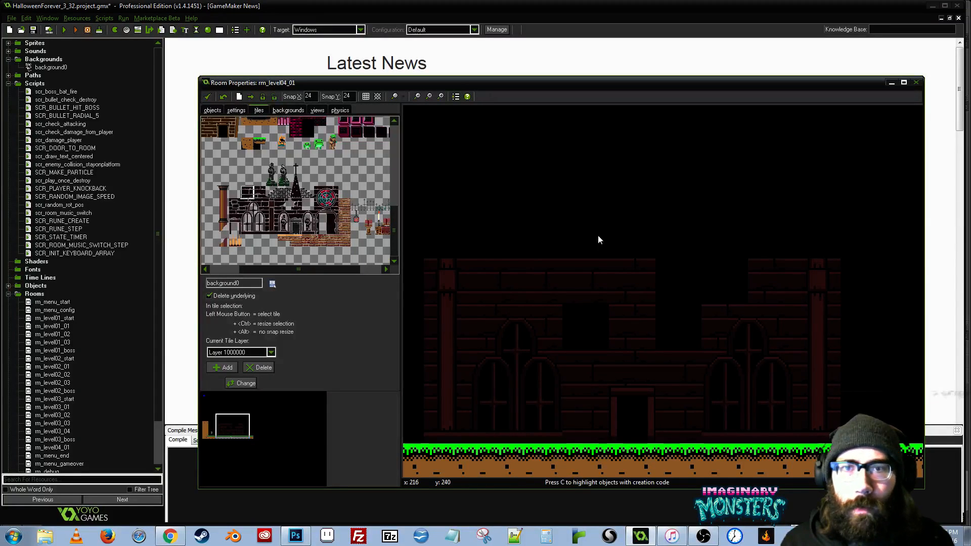
{"action": "left_click", "coordinate": [579, 329]}
{"action": "left_click", "coordinate": [684, 324]}
{"action": "left_click", "coordinate": [678, 269]}
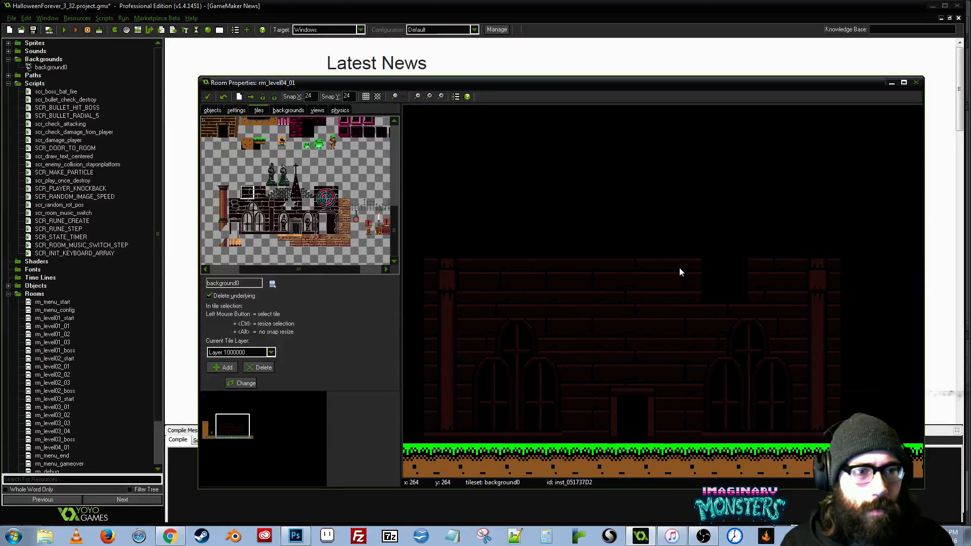
{"action": "left_click", "coordinate": [723, 284]}
- Replace the wall tile directly above the doorway with the alternate brick tile
{"action": "left_click_drag", "start_coordinate": [693, 346], "coordinate": [687, 373]}
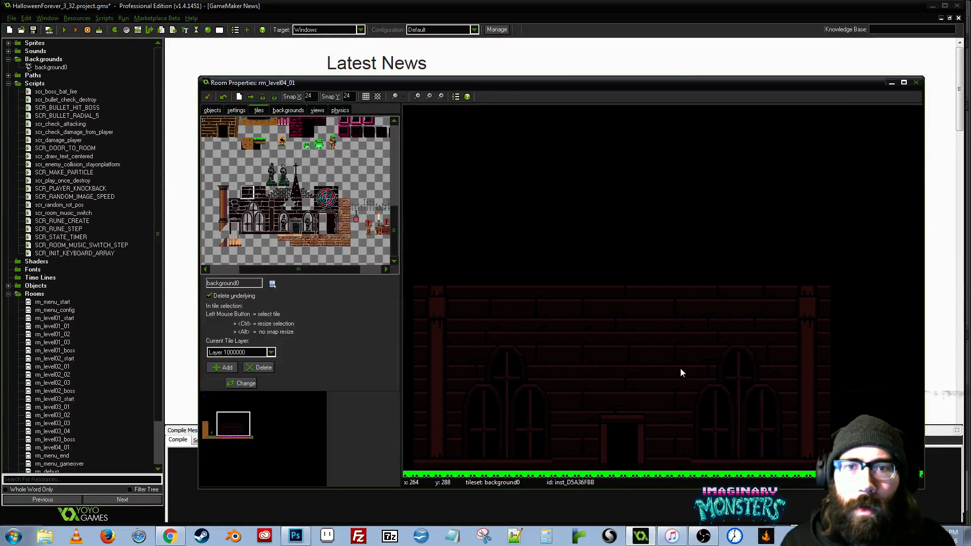
{"action": "left_click_drag", "start_coordinate": [426, 244], "coordinate": [643, 173]}
{"action": "right_click", "coordinate": [629, 360]}
{"action": "left_click", "coordinate": [639, 367]}
{"action": "mouse_move", "coordinate": [664, 361]}
{"action": "left_mouse_down"}
{"action": "mouse_move", "coordinate": [637, 362]}
{"action": "mouse_move", "coordinate": [663, 354]}
{"action": "left_mouse_up"}
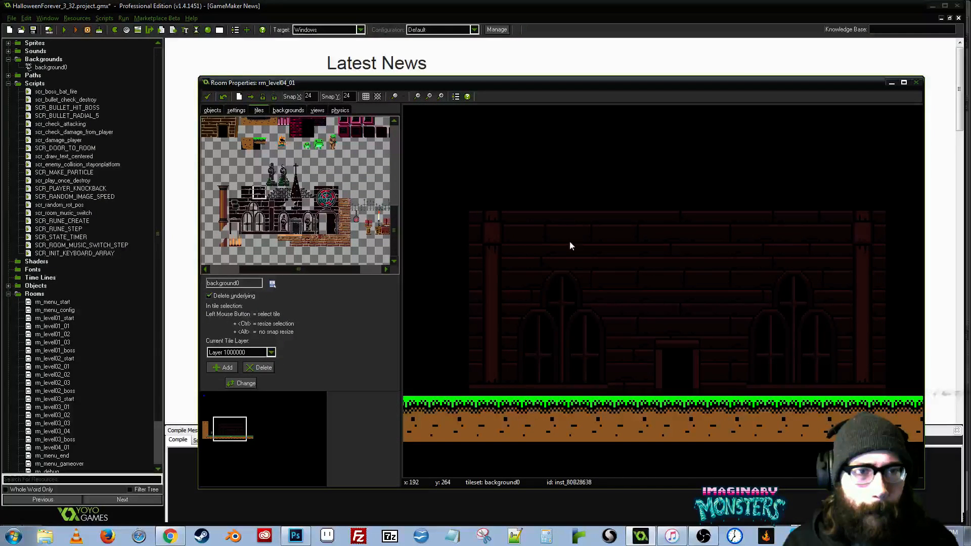
- Swap in dark-stone accent tiles beside the left pillar's top and in the wall right of the doorway
{"action": "right_click", "coordinate": [546, 238]}
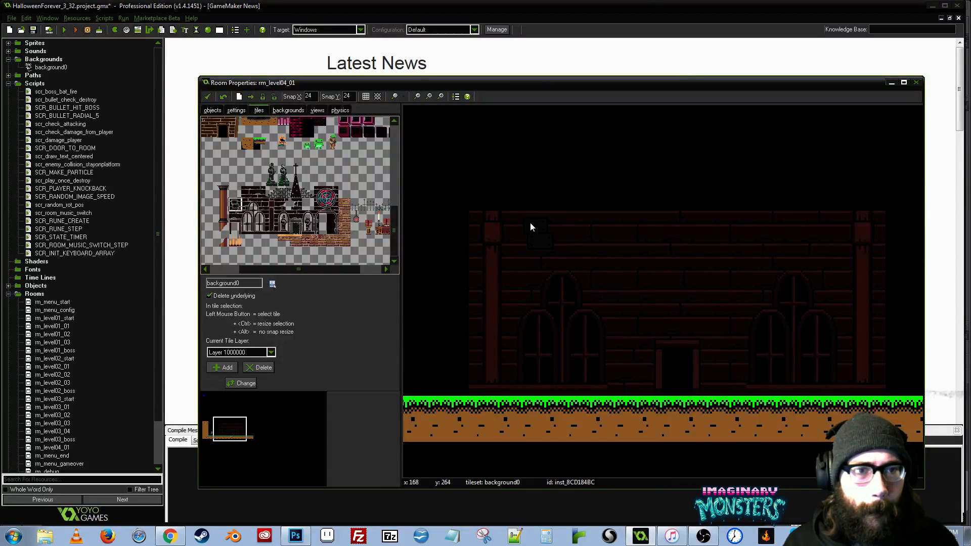
{"action": "left_click_drag", "start_coordinate": [699, 248], "coordinate": [612, 262]}
{"action": "right_click", "coordinate": [636, 319]}
{"action": "left_click", "coordinate": [639, 324]}
{"action": "left_click_drag", "start_coordinate": [600, 283], "coordinate": [466, 305]}
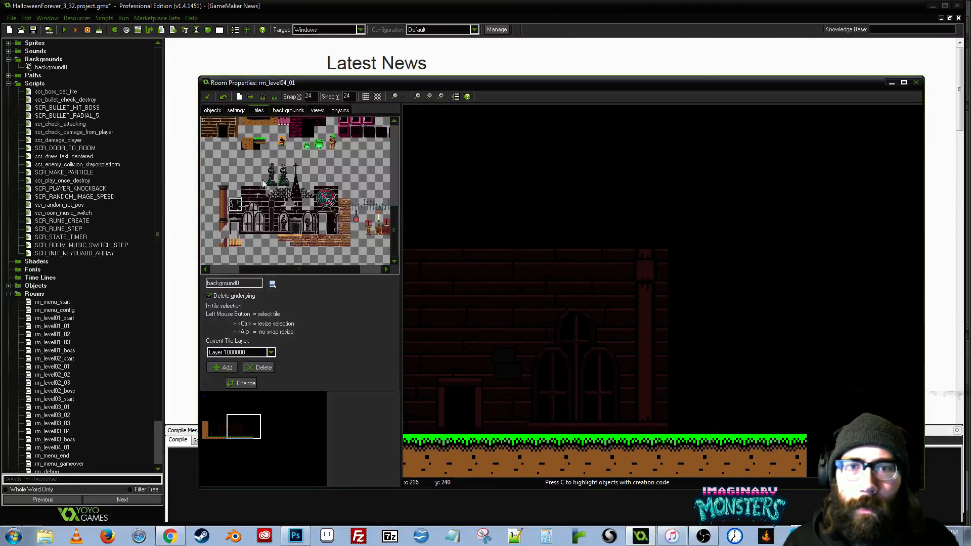
- Place the round stained-glass window's lower-left tile above and left of the doorway, deleting the tiles that are in the wrong spot
{"action": "left_click", "coordinate": [322, 203]}
{"action": "left_click_drag", "start_coordinate": [484, 333], "coordinate": [517, 326]}
{"action": "right_click", "coordinate": [515, 336]}
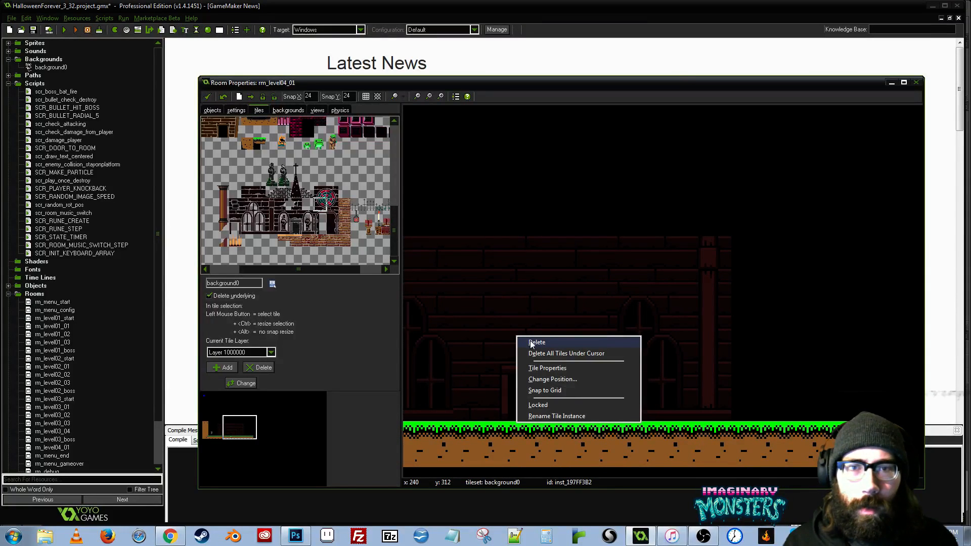
{"action": "left_click", "coordinate": [534, 343]}
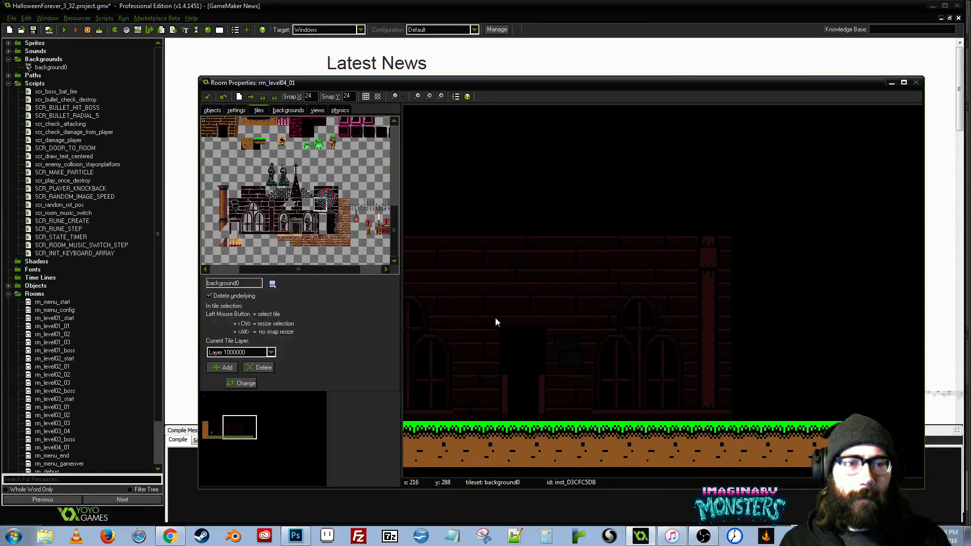
{"action": "mouse_move", "coordinate": [515, 343]}
{"action": "left_mouse_down"}
{"action": "mouse_move", "coordinate": [486, 340]}
{"action": "mouse_move", "coordinate": [500, 338]}
{"action": "left_mouse_up"}
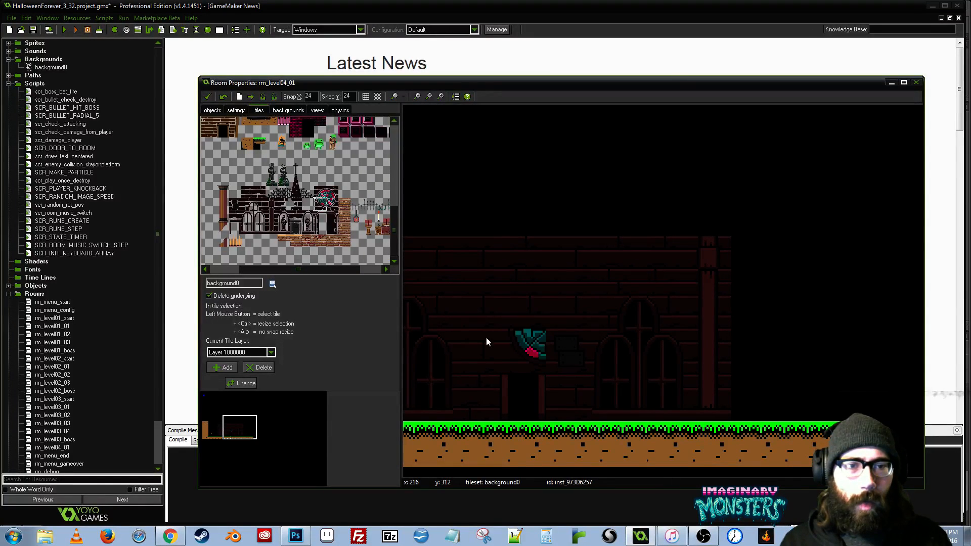
{"action": "left_click", "coordinate": [479, 343]}
{"action": "right_click", "coordinate": [519, 343]}
{"action": "left_click", "coordinate": [522, 350]}
{"action": "left_click", "coordinate": [478, 304]}
{"action": "left_click_drag", "start_coordinate": [477, 344], "coordinate": [475, 309]}
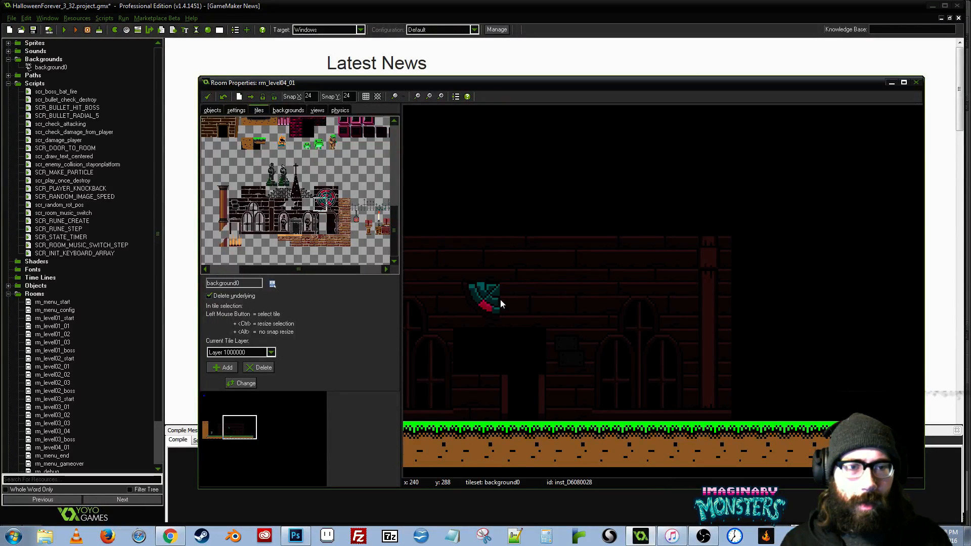
- Complete the round stained-glass window above the doorway with its lower-right, upper-left and upper-right tiles
{"action": "left_click", "coordinate": [335, 203]}
{"action": "left_click", "coordinate": [518, 299]}
{"action": "left_click_drag", "start_coordinate": [535, 280], "coordinate": [626, 277]}
{"action": "left_click", "coordinate": [321, 193]}
{"action": "left_click", "coordinate": [565, 254]}
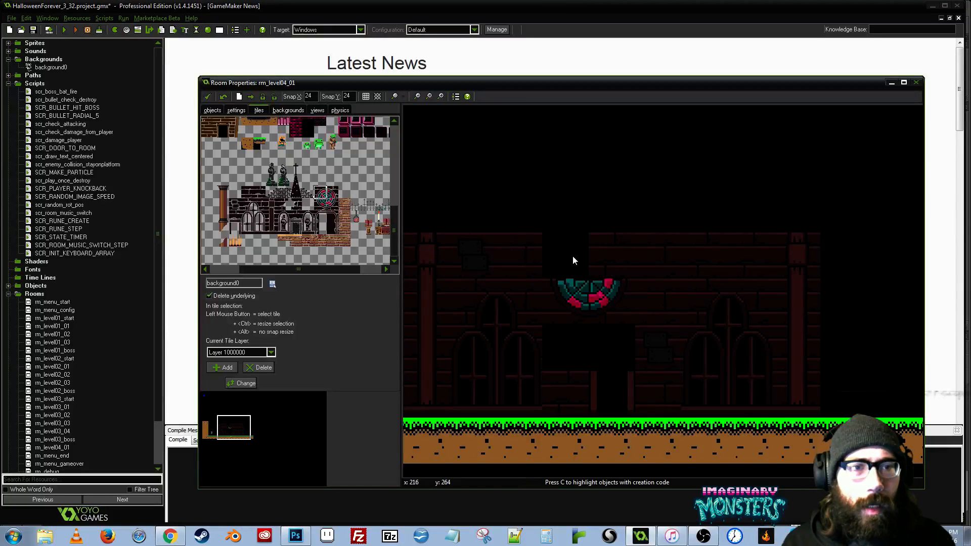
{"action": "left_click", "coordinate": [335, 193]}
{"action": "left_click", "coordinate": [611, 258]}
{"action": "left_click_drag", "start_coordinate": [627, 288], "coordinate": [660, 277]}
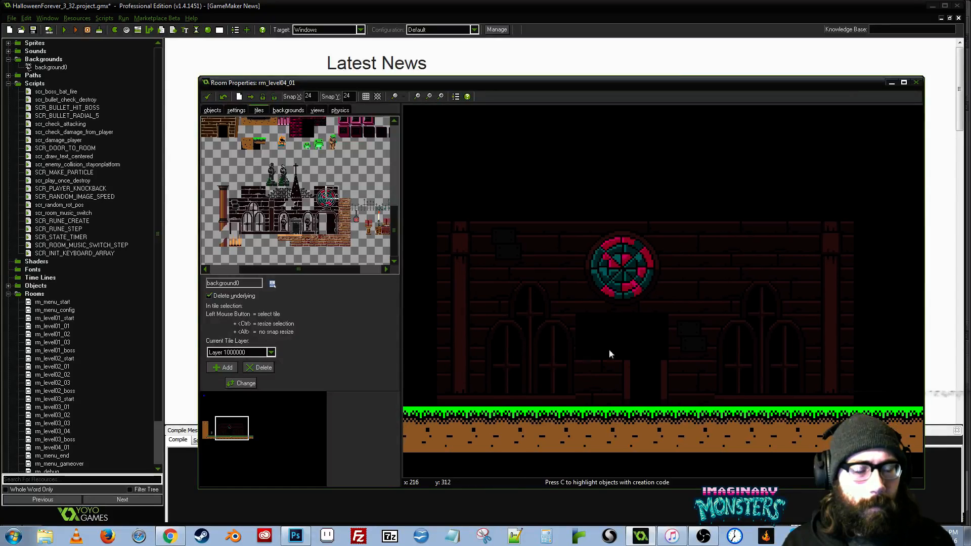
- Move the doorway one tile left, deleting the wall tile there, and add the door's top tile
{"action": "right_click", "coordinate": [593, 375]}
{"action": "left_click", "coordinate": [606, 381]}
{"action": "left_click_drag", "start_coordinate": [627, 372], "coordinate": [603, 368]}
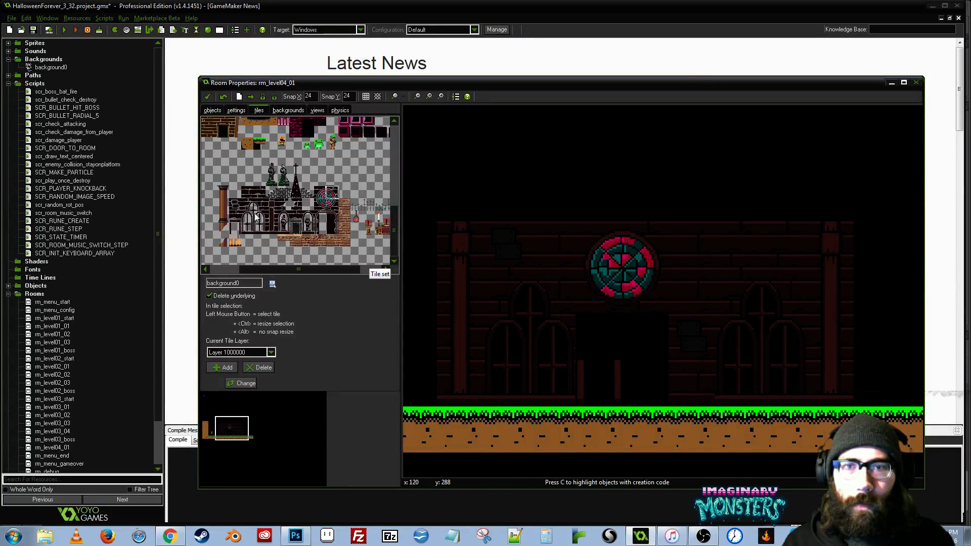
{"action": "left_click", "coordinate": [601, 333]}
{"action": "left_click_drag", "start_coordinate": [687, 301], "coordinate": [639, 339]}
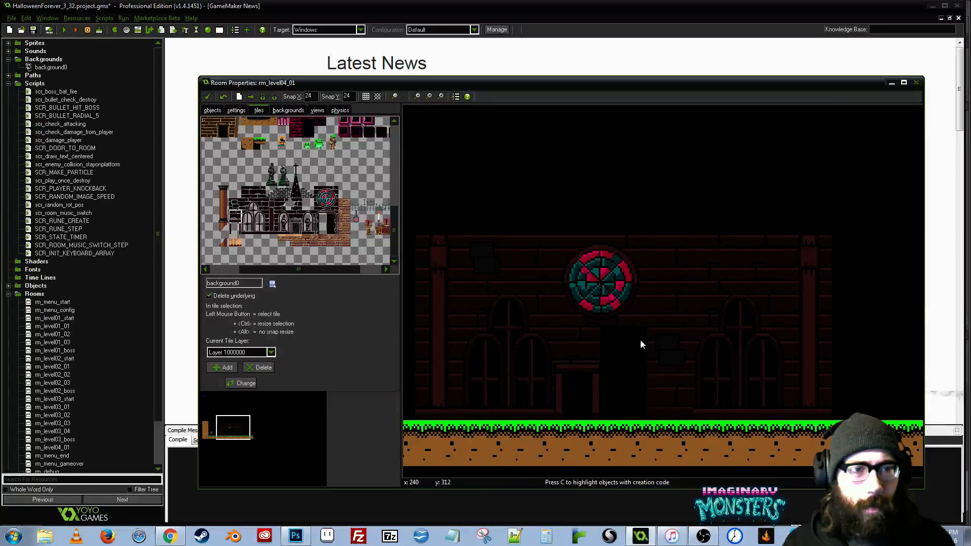
- Fill the two-tile-high gap right of the doorway with brick wall tiles
{"action": "middle_click", "coordinate": [609, 317]}
{"action": "left_click", "coordinate": [615, 351]}
{"action": "left_click", "coordinate": [619, 375]}
{"action": "left_click_drag", "start_coordinate": [684, 310], "coordinate": [664, 327]}
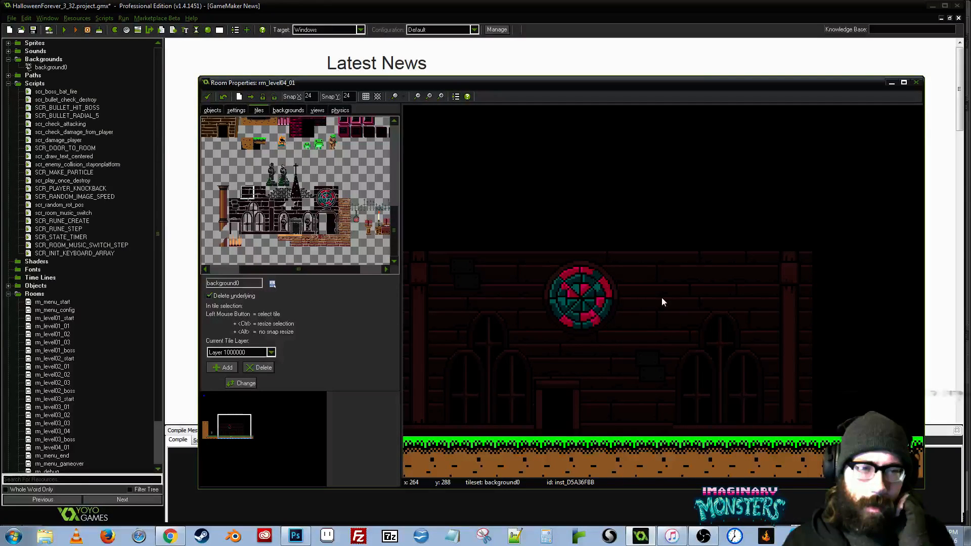
- Delete the top wall tile above the left arched window and move the four round-window tiles over that window
{"action": "left_click_drag", "start_coordinate": [539, 293], "coordinate": [597, 257]}
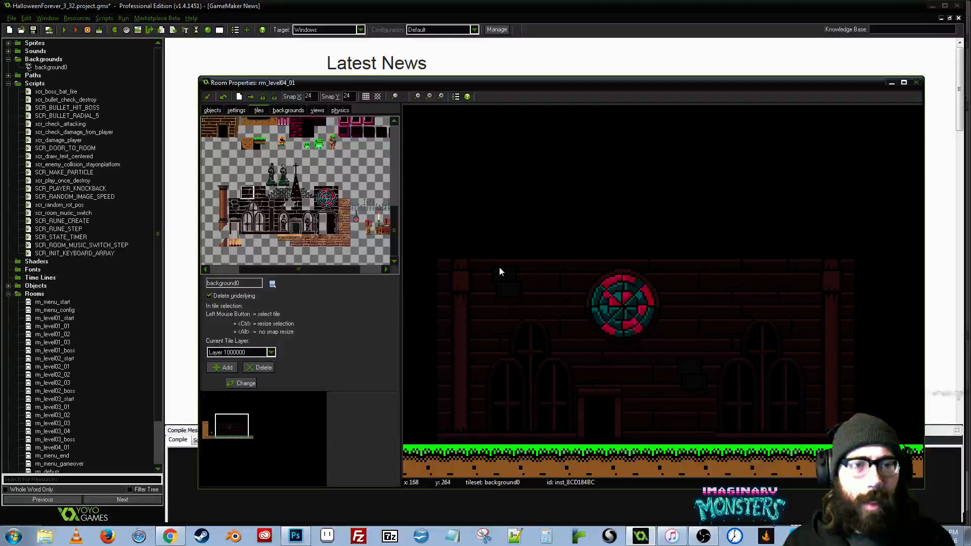
{"action": "right_click", "coordinate": [558, 270], "text": "ctrl"}
{"action": "left_click", "coordinate": [569, 278]}
{"action": "left_click_drag", "start_coordinate": [606, 318], "coordinate": [526, 288], "text": "ctrl"}
{"action": "left_click_drag", "start_coordinate": [633, 323], "coordinate": [546, 271], "text": "ctrl"}
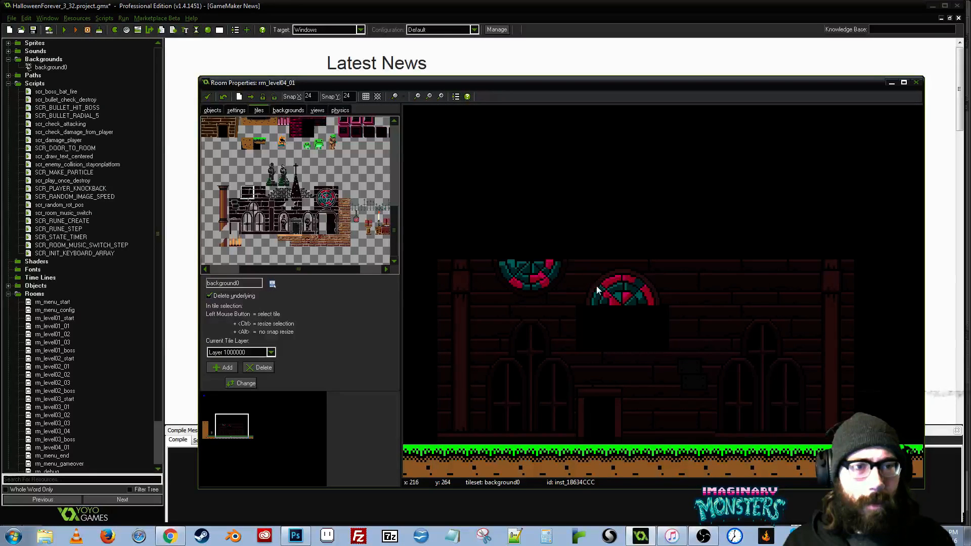
{"action": "left_click_drag", "start_coordinate": [598, 289], "coordinate": [524, 237], "text": "ctrl"}
{"action": "left_click_drag", "start_coordinate": [636, 265], "coordinate": [545, 237], "text": "ctrl"}
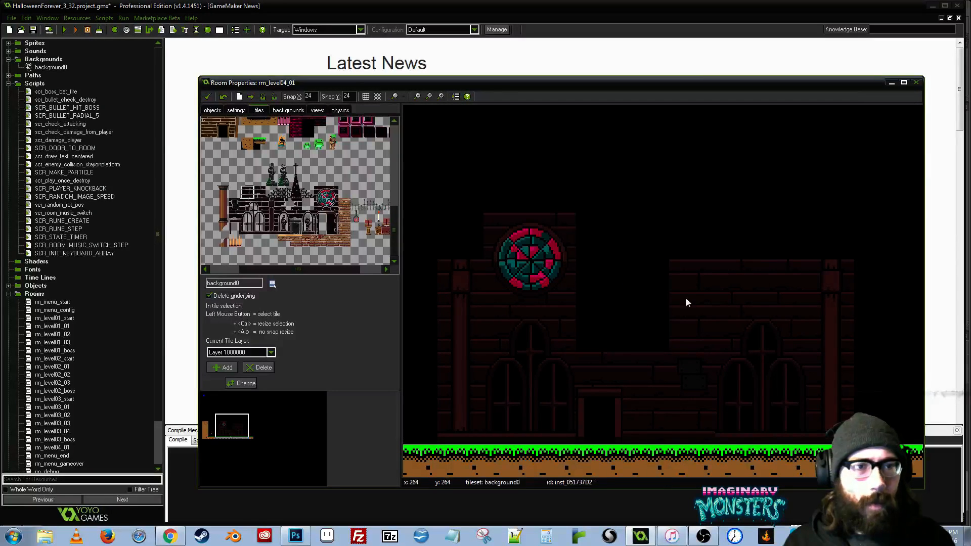
{"action": "scroll", "coordinate": [604, 266], "scroll_direction": "down", "scroll_amount": 1}
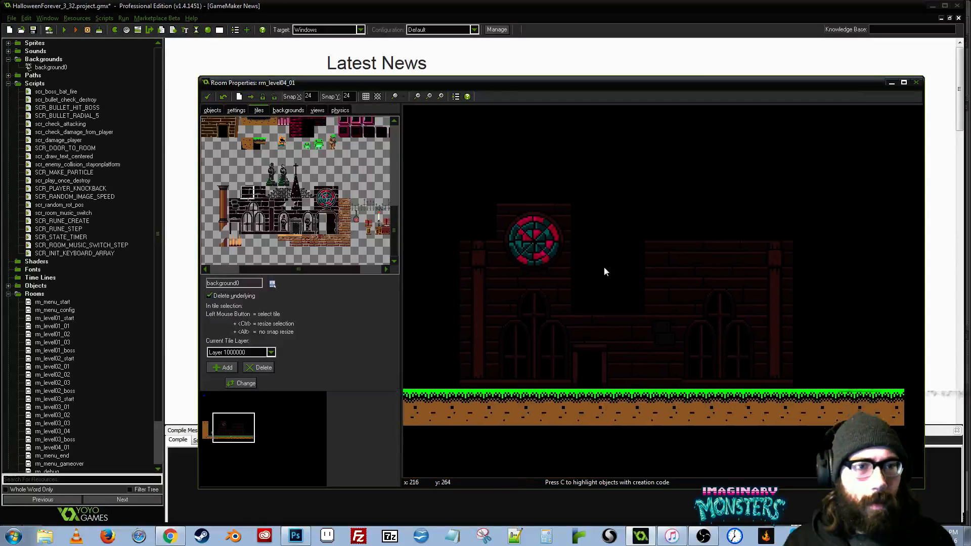
- Move the doorway one tile right and fill the empty wall areas around and above it with brick tiles
{"action": "left_click", "coordinate": [583, 293]}
{"action": "left_click_drag", "start_coordinate": [605, 344], "coordinate": [624, 346]}
{"action": "left_click_drag", "start_coordinate": [611, 382], "coordinate": [626, 376]}
{"action": "left_click", "coordinate": [593, 342]}
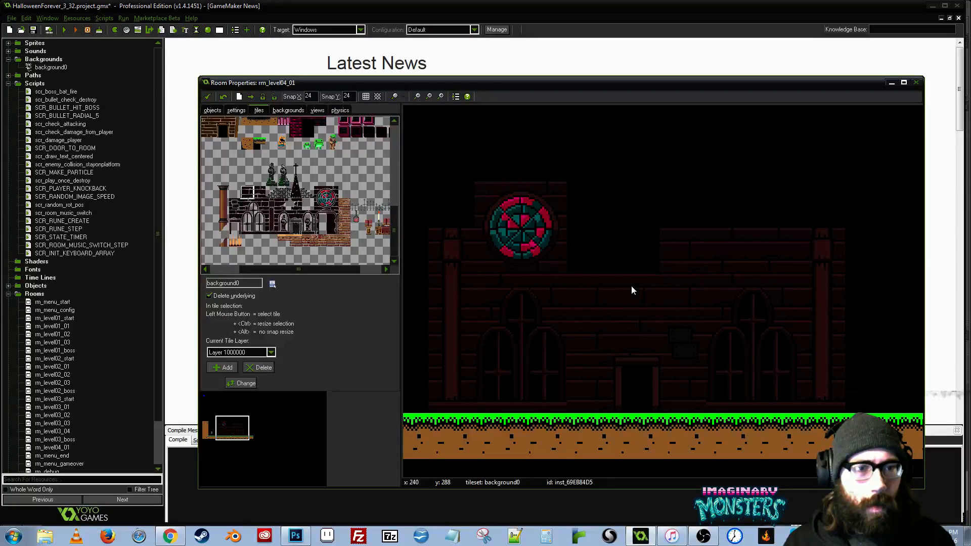
{"action": "left_click", "coordinate": [631, 247]}
{"action": "left_click", "coordinate": [591, 243]}
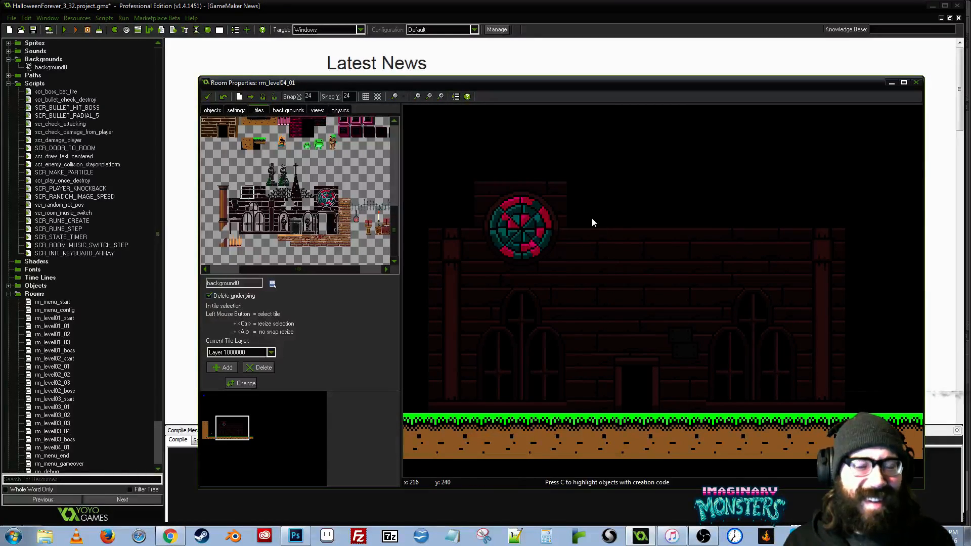
- Extend both outer pillars one tile higher with the pillar shaft tile
{"action": "left_click", "coordinate": [272, 218]}
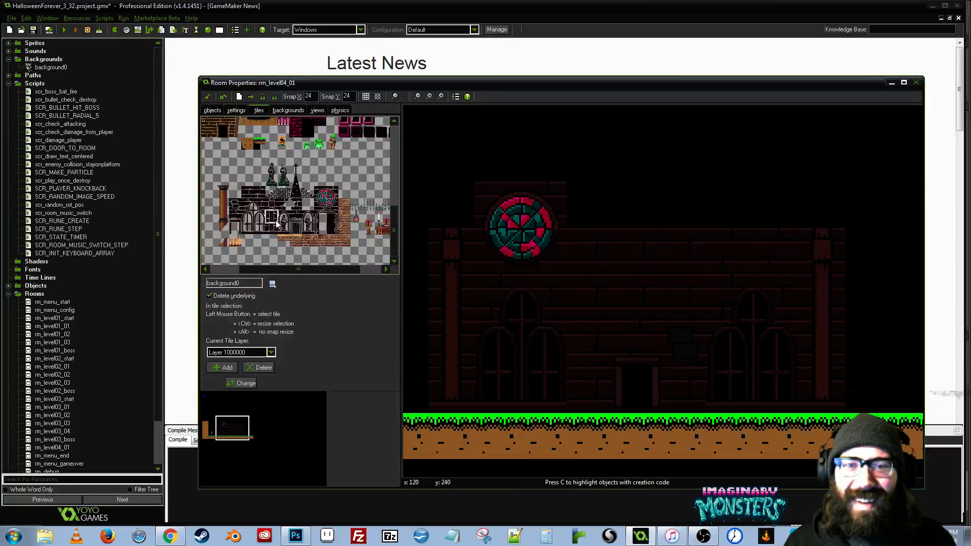
{"action": "left_click", "coordinate": [478, 197]}
{"action": "left_click", "coordinate": [811, 211]}
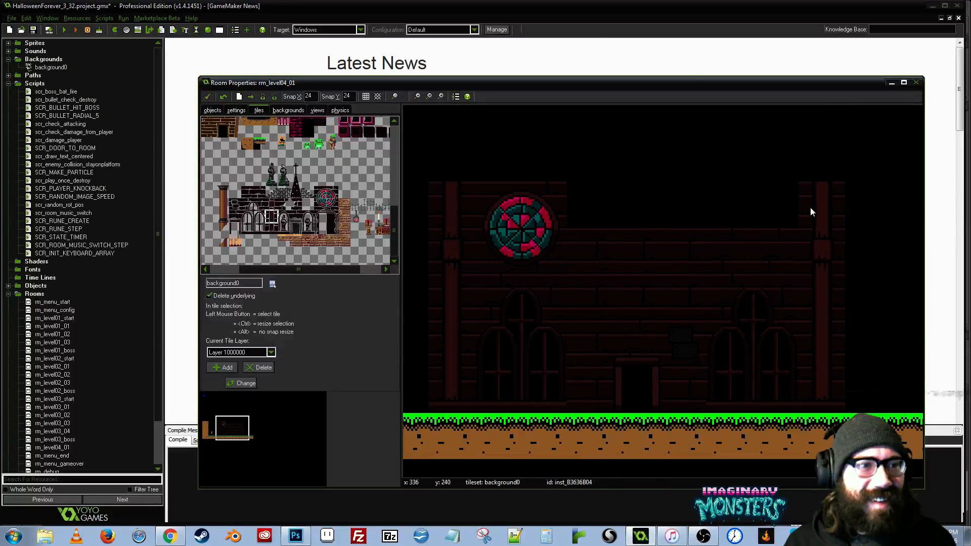
- Move the two wall tiles above the right arched window into the top row and build a second round stained-glass window there
{"action": "left_click_drag", "start_coordinate": [599, 202], "coordinate": [628, 218]}
{"action": "left_click", "coordinate": [320, 202]}
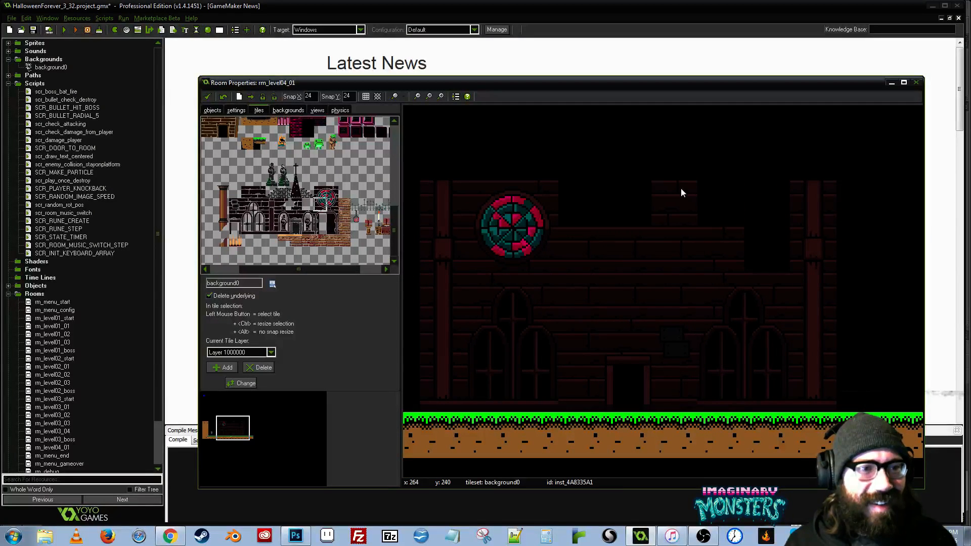
{"action": "left_click", "coordinate": [723, 201]}
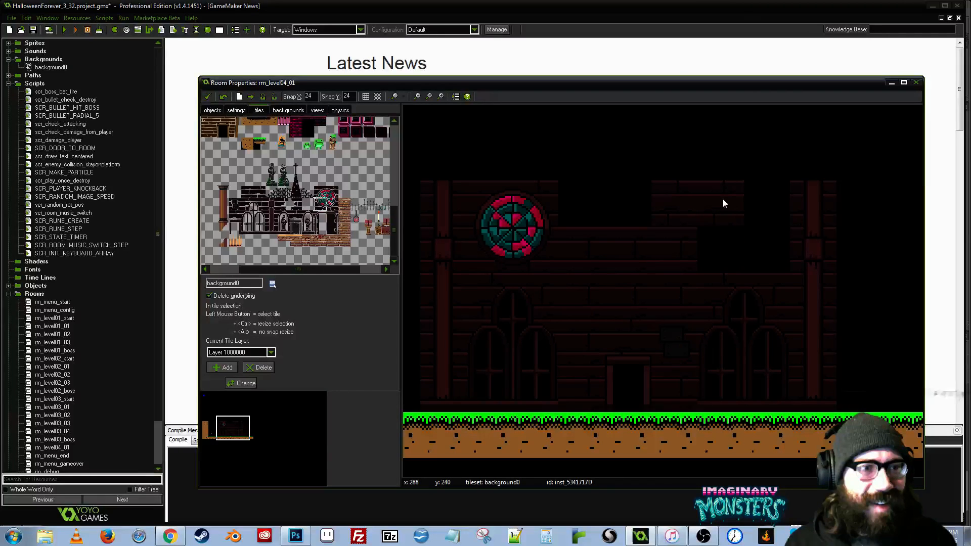
{"action": "left_click", "coordinate": [722, 244]}
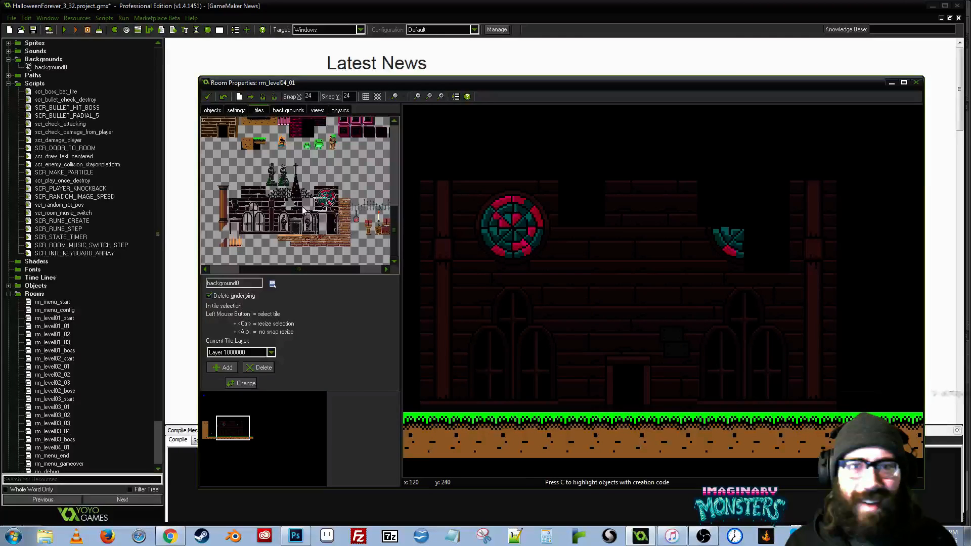
{"action": "left_click", "coordinate": [332, 204]}
{"action": "left_click", "coordinate": [767, 248]}
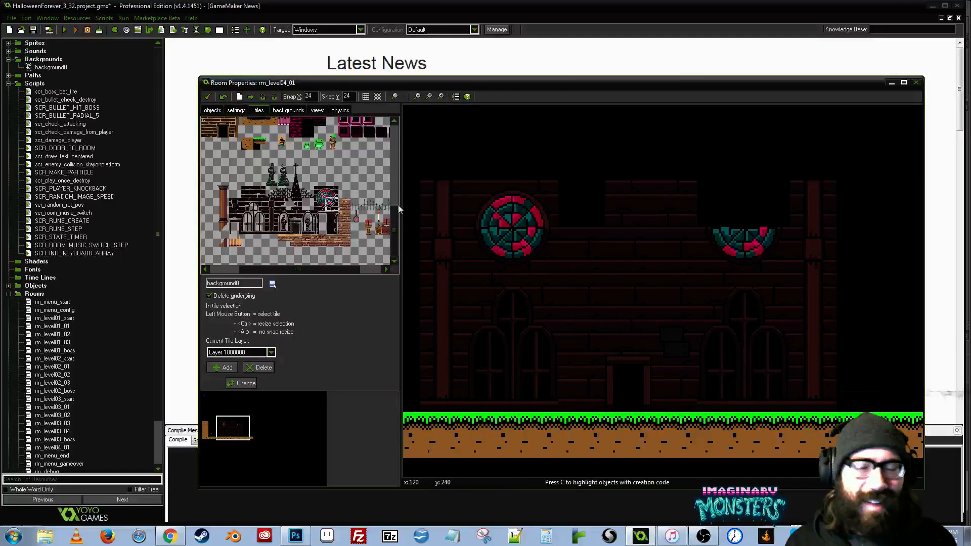
{"action": "left_click", "coordinate": [723, 204]}
{"action": "left_click", "coordinate": [333, 194]}
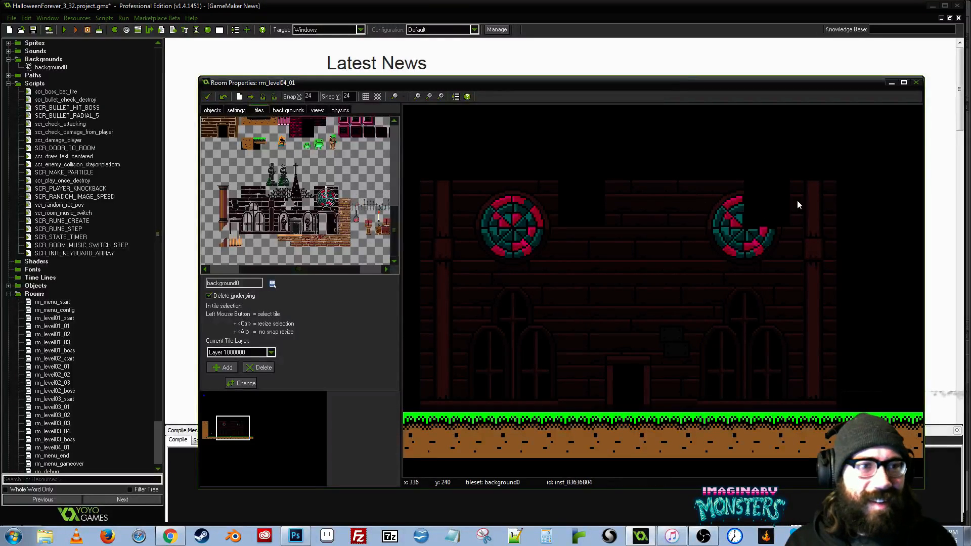
{"action": "left_click", "coordinate": [767, 198]}
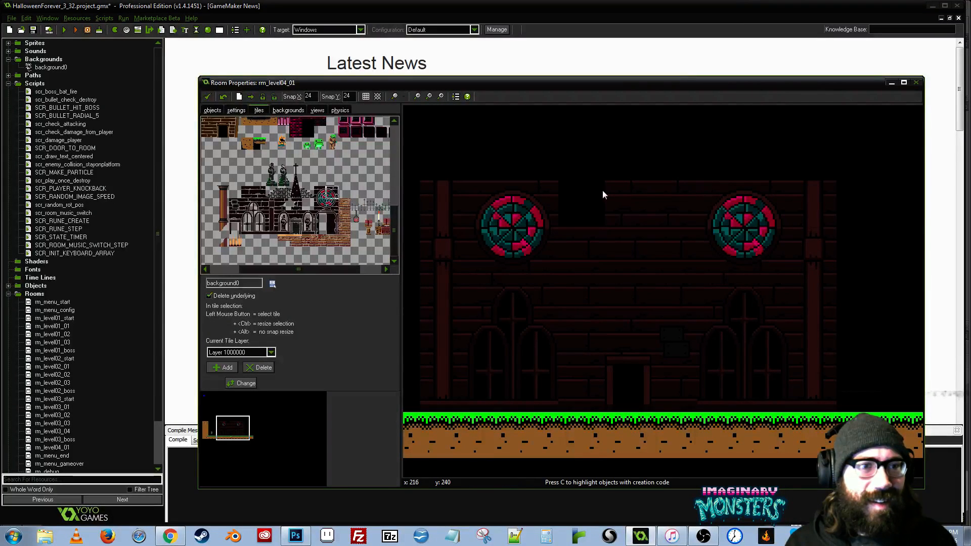
- Fill the gap in the upper wall between the two round windows with brick tiles and a broken-brick hole tile
{"action": "left_click", "coordinate": [259, 192]}
{"action": "left_click_drag", "start_coordinate": [593, 206], "coordinate": [657, 231]}
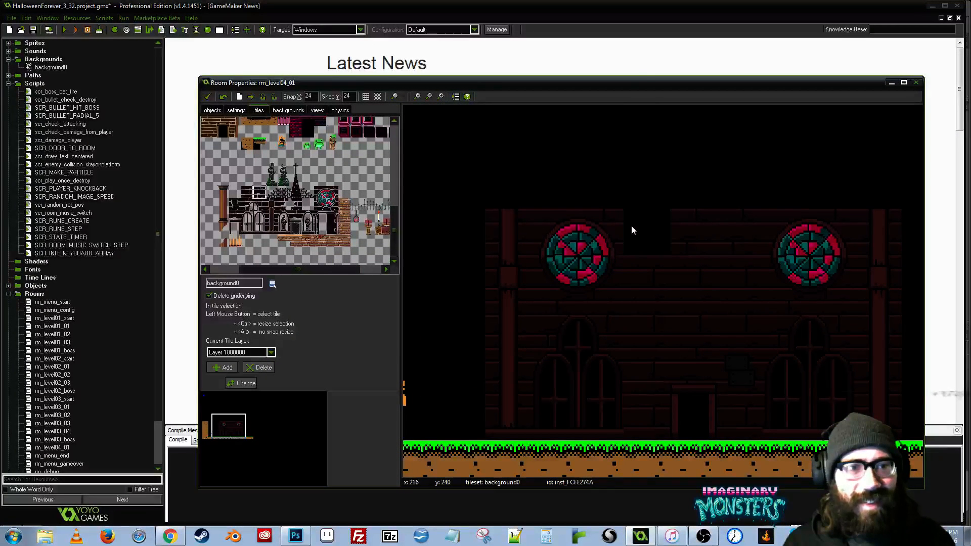
{"action": "left_click", "coordinate": [284, 205]}
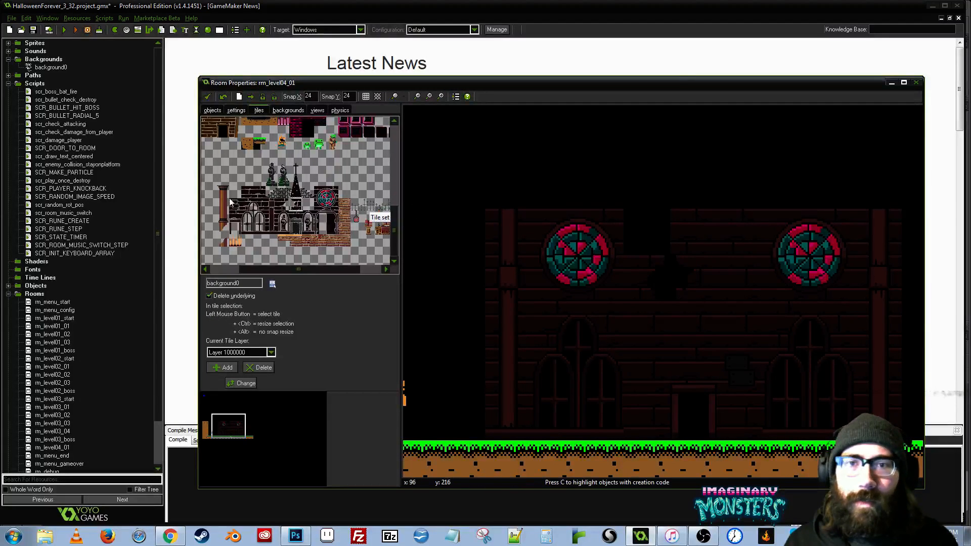
{"action": "left_click", "coordinate": [246, 193]}
{"action": "left_click_drag", "start_coordinate": [767, 321], "coordinate": [660, 249]}
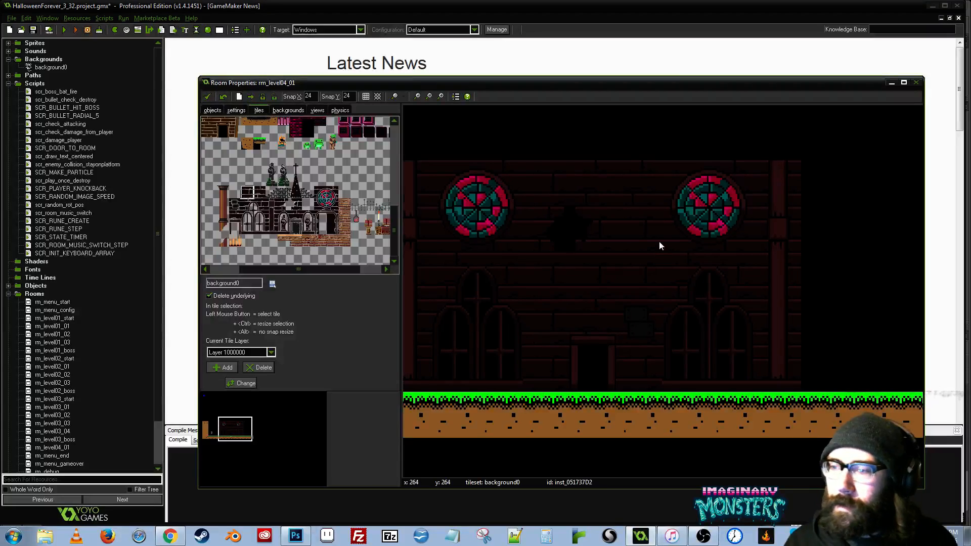
{"action": "right_click", "coordinate": [756, 249]}
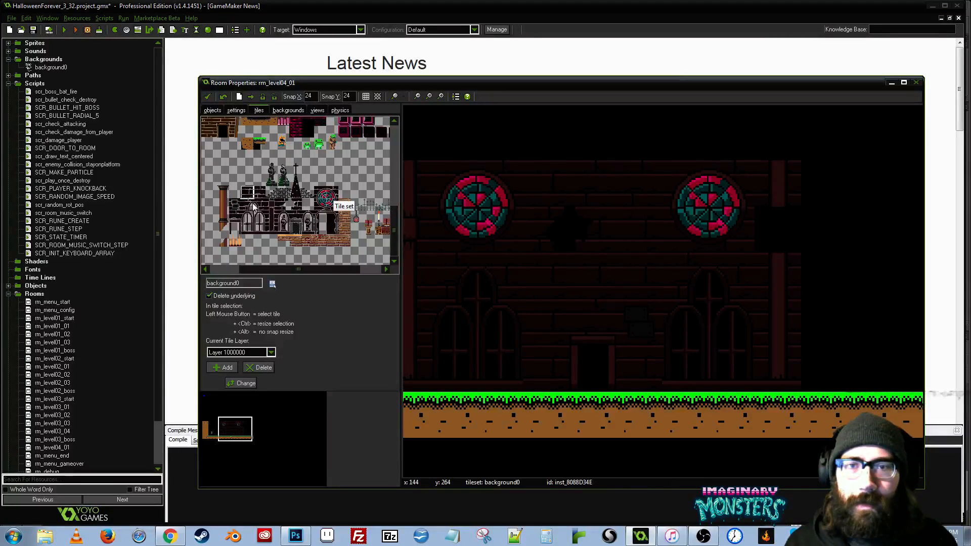
{"action": "left_click", "coordinate": [273, 207]}
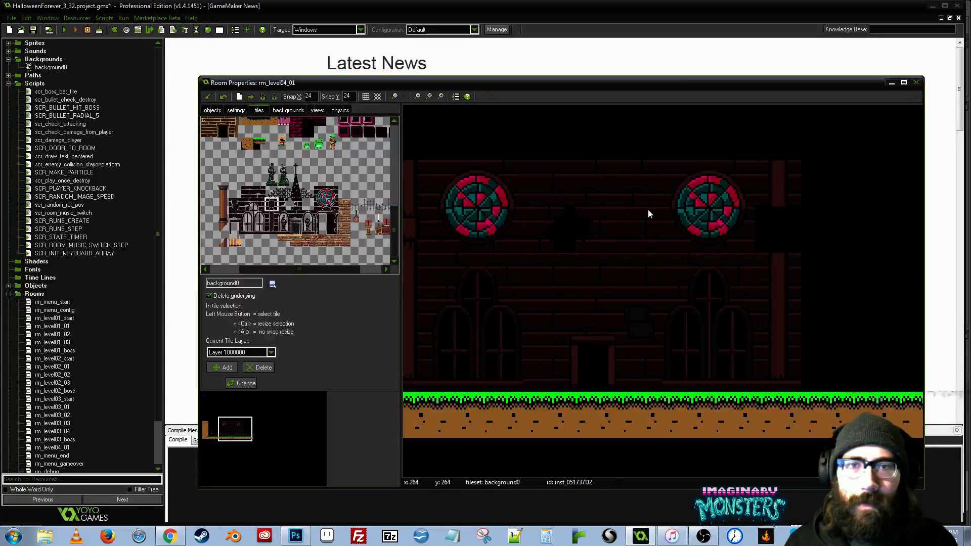
{"action": "left_click_drag", "start_coordinate": [731, 210], "coordinate": [774, 282]}
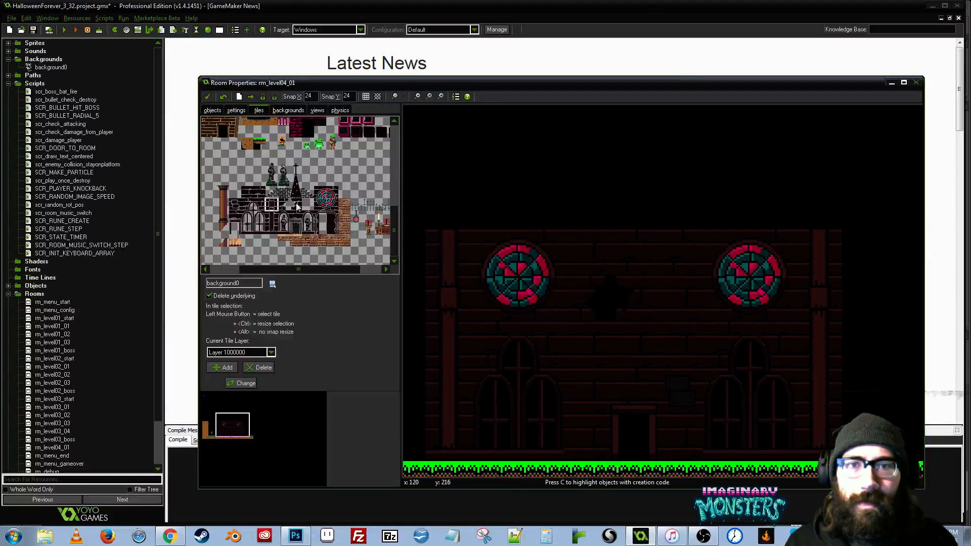
- Build a steeple above the middle of the facade from the spire base, spire top and cross tiles
{"action": "left_click", "coordinate": [604, 197]}
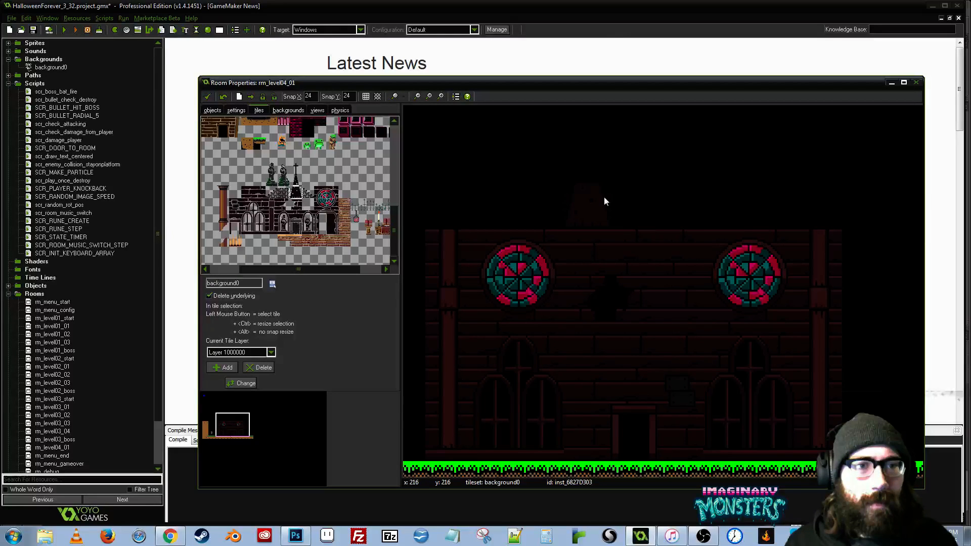
{"action": "left_click", "coordinate": [296, 180]}
{"action": "left_click", "coordinate": [630, 162]}
{"action": "left_click_drag", "start_coordinate": [649, 152], "coordinate": [658, 186]}
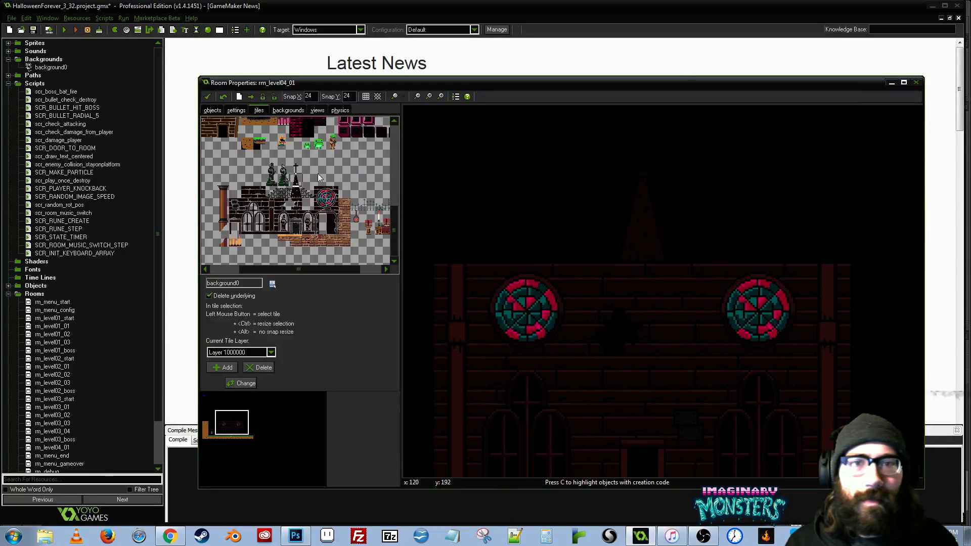
{"action": "left_click", "coordinate": [296, 170]}
{"action": "left_click", "coordinate": [642, 154]}
- Lay a row of roof tiles along the top of the facade on both sides of the steeple
{"action": "left_click", "coordinate": [285, 192]}
{"action": "left_click", "coordinate": [595, 242]}
{"action": "left_click", "coordinate": [531, 243]}
{"action": "left_click", "coordinate": [501, 242]}
{"action": "left_click", "coordinate": [272, 192]}
{"action": "left_click_drag", "start_coordinate": [644, 252], "coordinate": [578, 237]}
{"action": "left_click", "coordinate": [305, 194]}
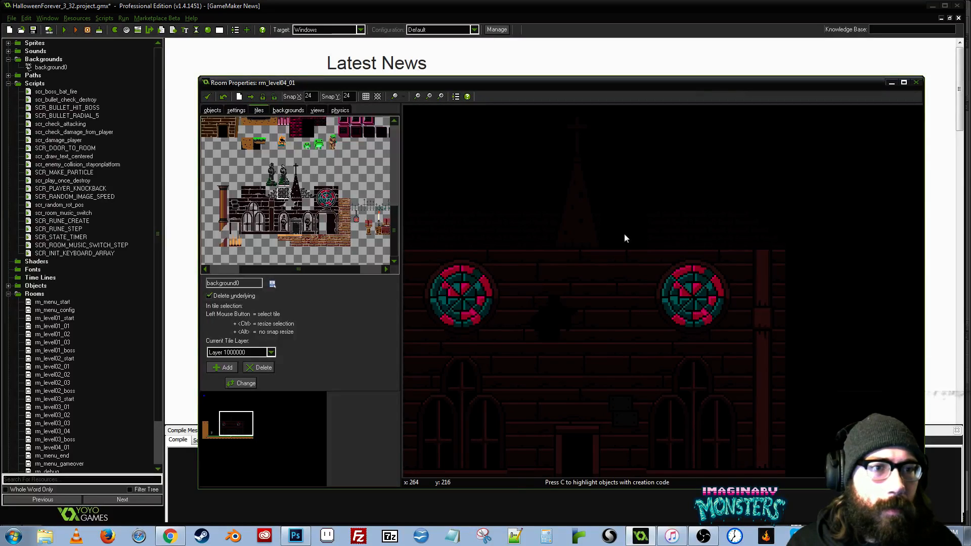
- Examine the complete church facade with its roof and steeple, both from afar and close up
{"action": "left_click_drag", "start_coordinate": [638, 283], "coordinate": [730, 203]}
{"action": "scroll", "coordinate": [707, 234], "scroll_direction": "down", "scroll_amount": 1}
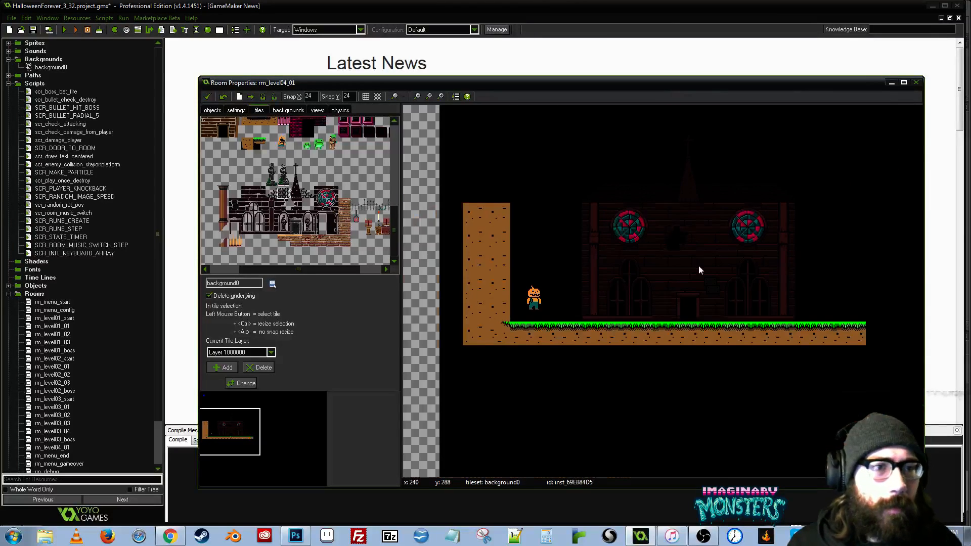
{"action": "left_click_drag", "start_coordinate": [699, 265], "coordinate": [584, 333]}
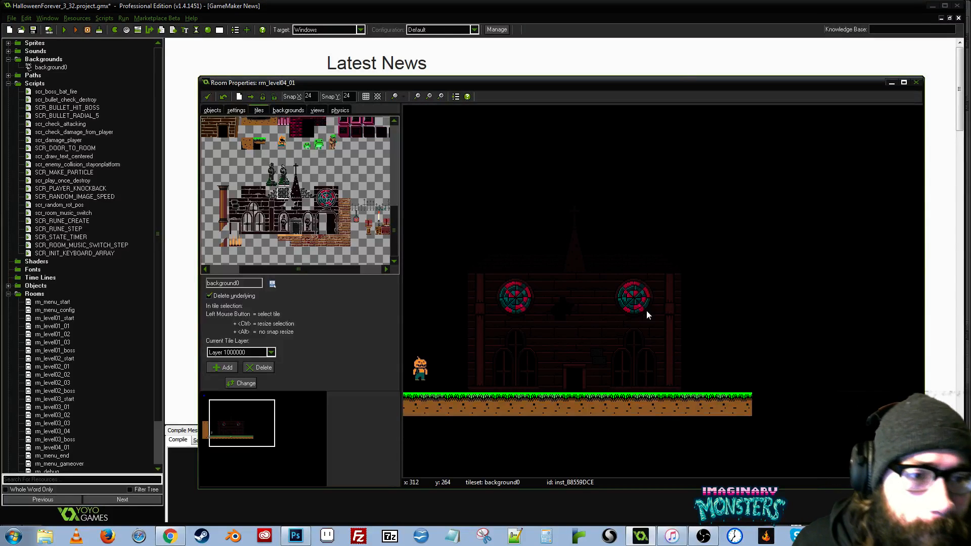
{"action": "left_click_drag", "start_coordinate": [646, 310], "coordinate": [583, 329]}
{"action": "scroll", "coordinate": [587, 334], "scroll_direction": "up", "scroll_amount": 1}
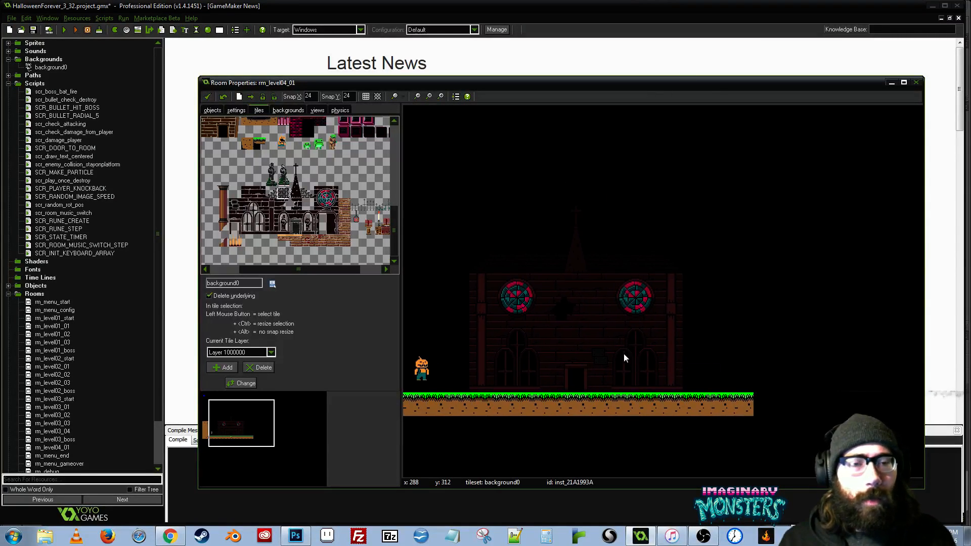
{"action": "scroll", "coordinate": [602, 354], "scroll_direction": "up", "scroll_amount": 1}
{"action": "scroll", "coordinate": [605, 354], "scroll_direction": "up", "scroll_amount": 1}
{"action": "scroll", "coordinate": [605, 355], "scroll_direction": "up", "scroll_amount": 1}
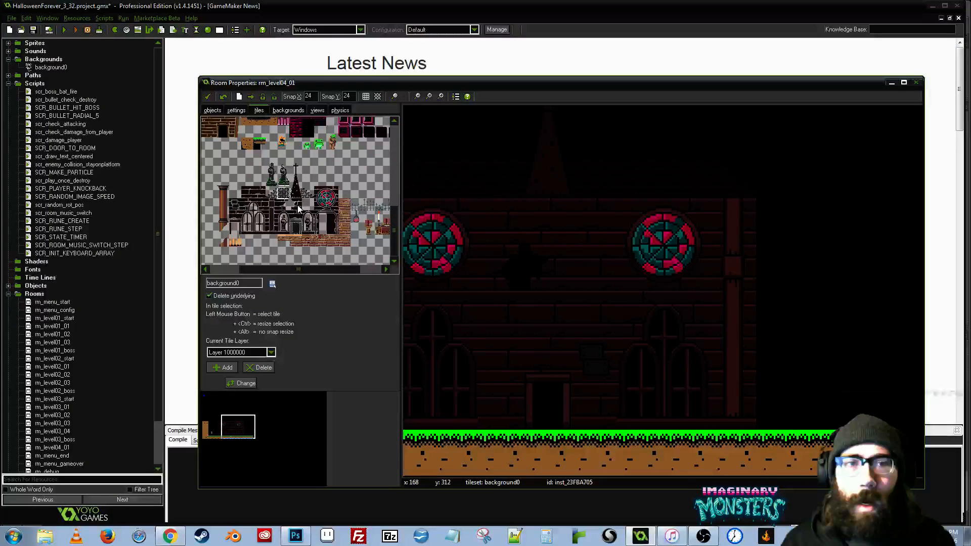
{"action": "scroll", "coordinate": [554, 206], "scroll_direction": "up", "scroll_amount": 3}
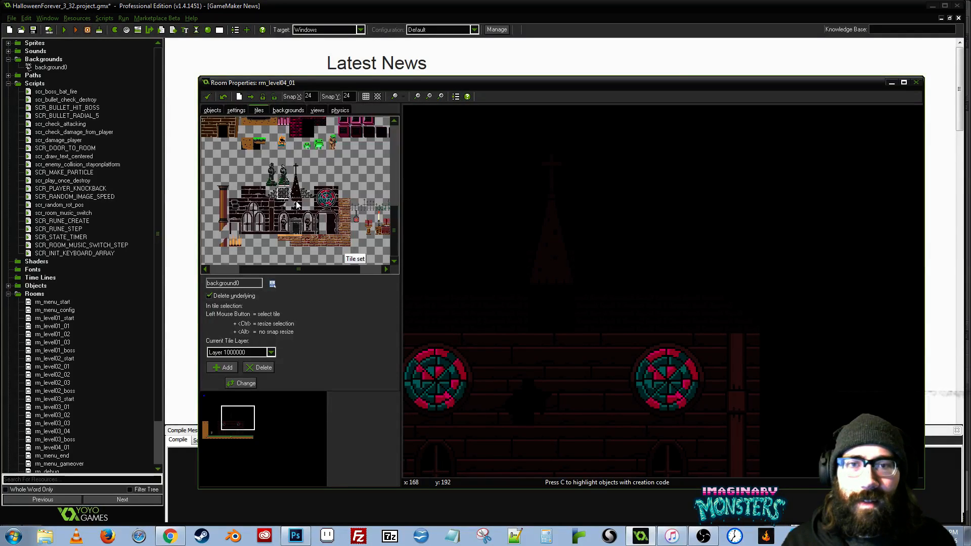
{"action": "right_click", "coordinate": [551, 296]}
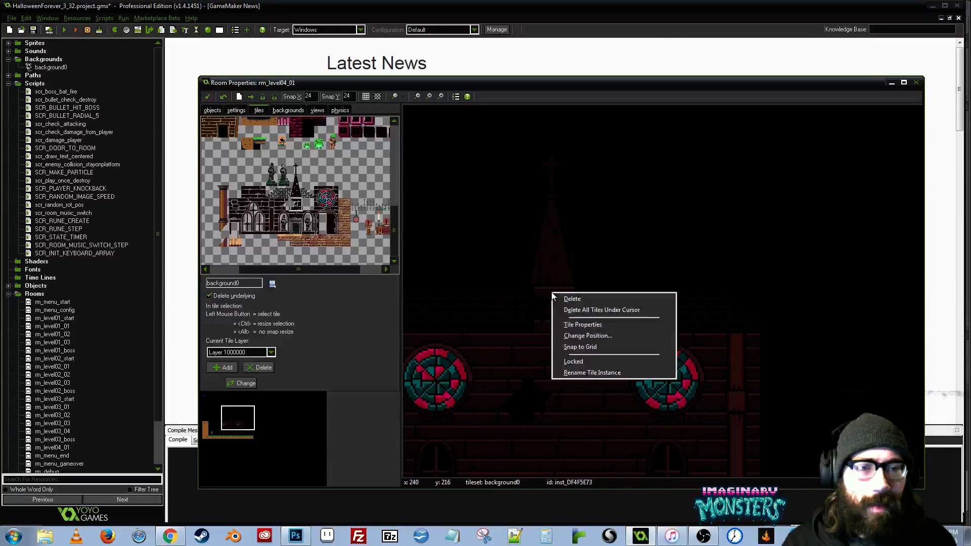
{"action": "left_click", "coordinate": [562, 299]}
{"action": "left_click_drag", "start_coordinate": [486, 210], "coordinate": [537, 193]}
{"action": "left_click", "coordinate": [240, 191]}
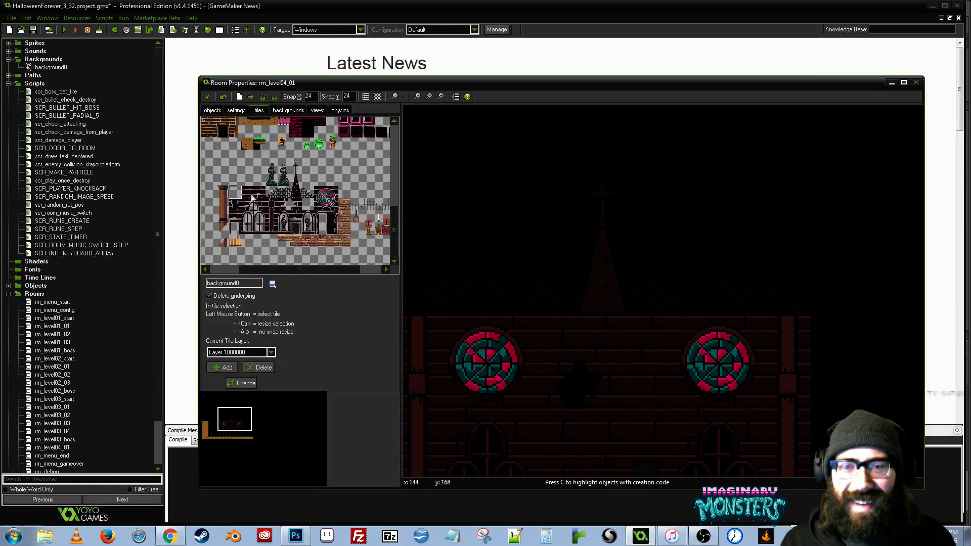
{"action": "left_click", "coordinate": [525, 257]}
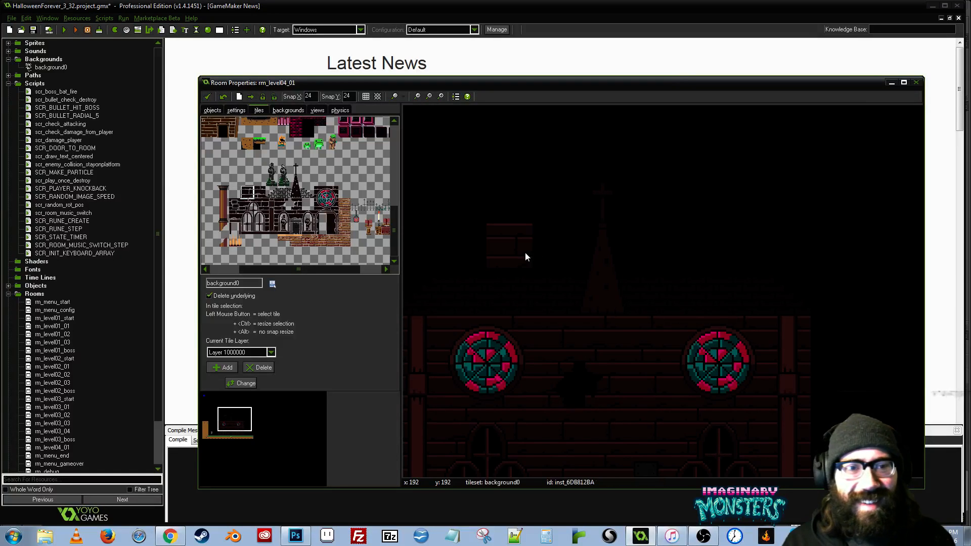
{"action": "right_click", "coordinate": [518, 250]}
- Inspect the facade's proportions and the ground on both sides of the church at different zoom levels
{"action": "left_click_drag", "start_coordinate": [533, 358], "coordinate": [573, 245]}
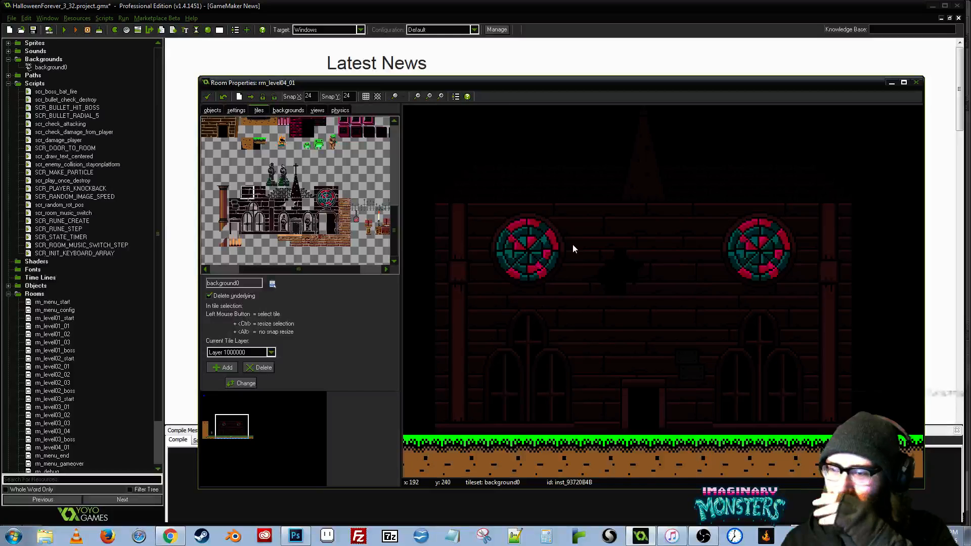
{"action": "left_click_drag", "start_coordinate": [574, 256], "coordinate": [564, 262]}
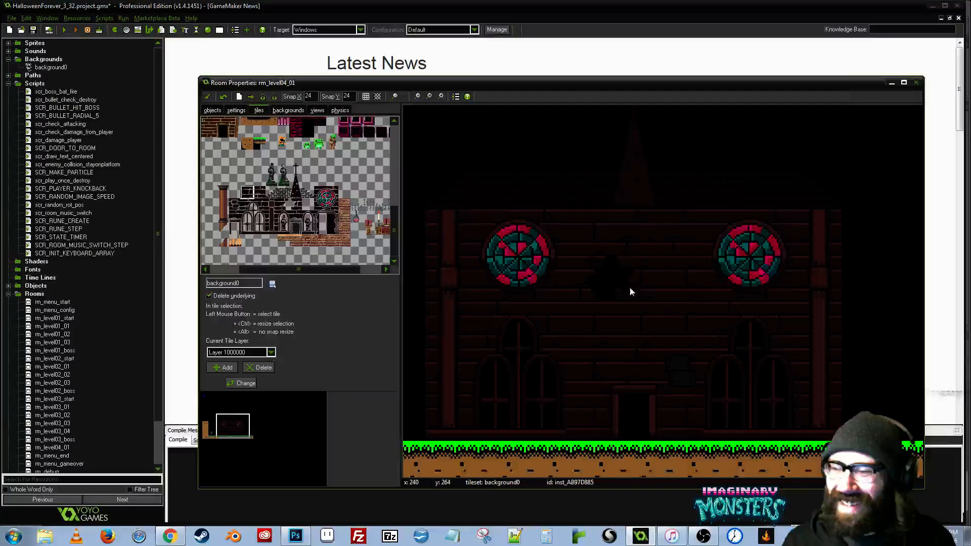
{"action": "left_click_drag", "start_coordinate": [630, 288], "coordinate": [471, 309]}
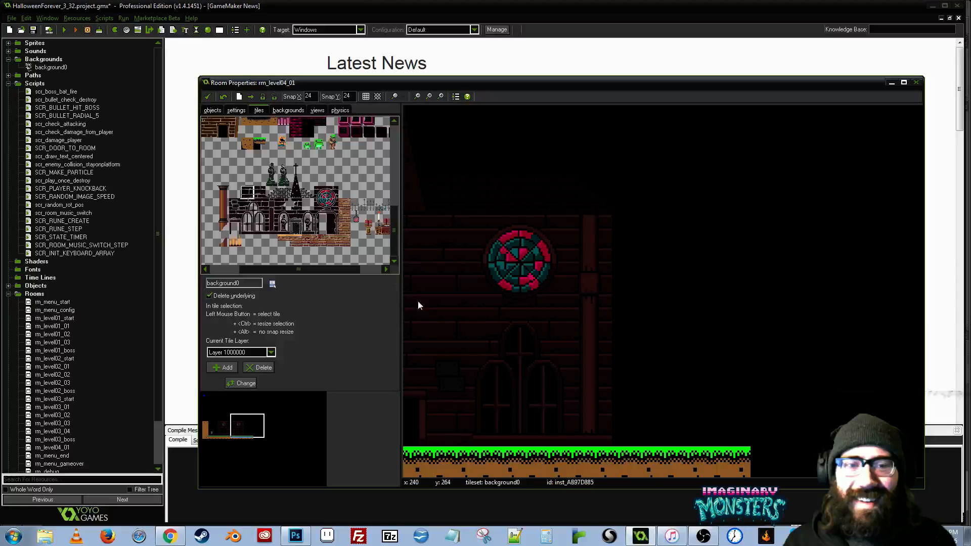
{"action": "left_click_drag", "start_coordinate": [418, 302], "coordinate": [825, 320]}
{"action": "scroll", "coordinate": [825, 320], "scroll_direction": "down", "scroll_amount": 2}
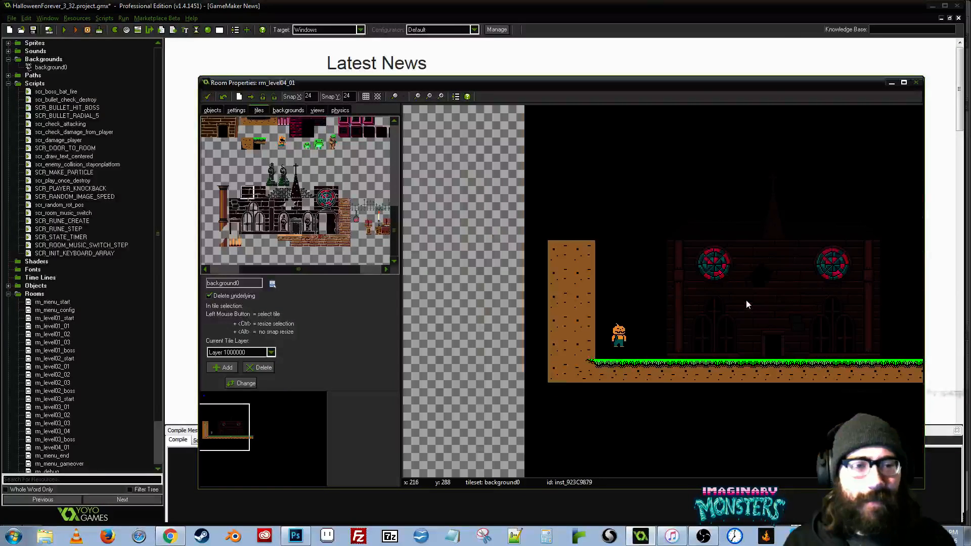
{"action": "scroll", "coordinate": [775, 302], "scroll_direction": "down", "scroll_amount": 1}
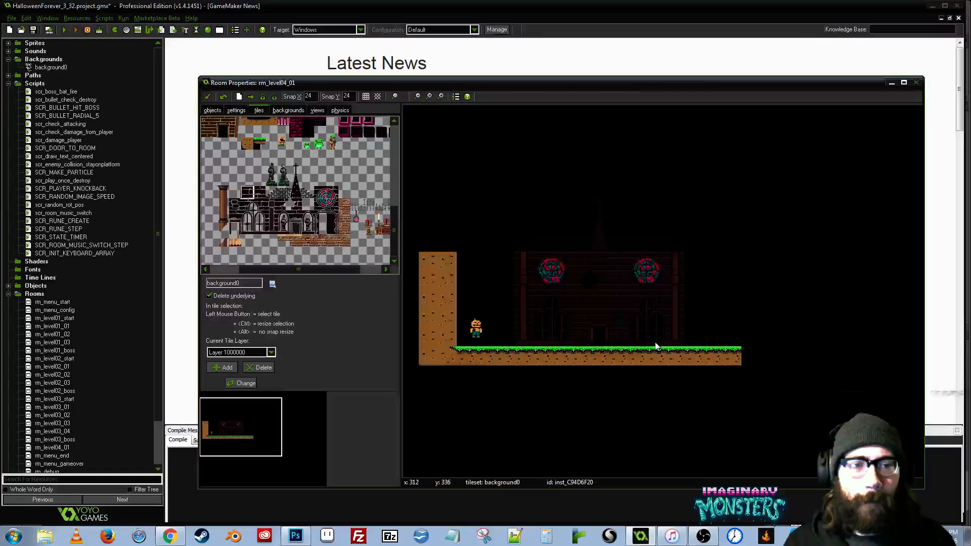
{"action": "scroll", "coordinate": [655, 346], "scroll_direction": "up", "scroll_amount": 1}
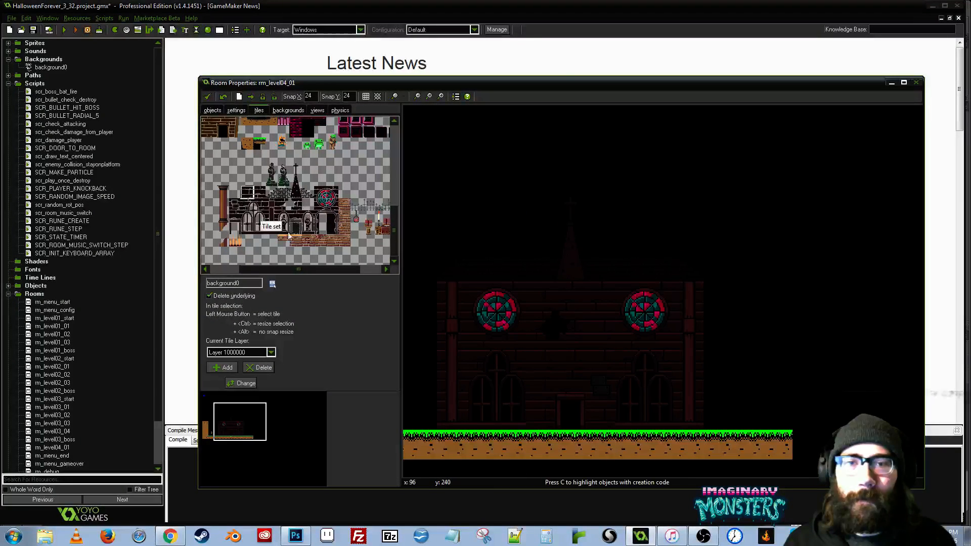
- Stack a six-tile-high column of plain dirt tiles at the right end of the grass ground
{"action": "left_click", "coordinate": [393, 177]}
{"action": "left_click_drag", "start_coordinate": [278, 268], "coordinate": [249, 269]}
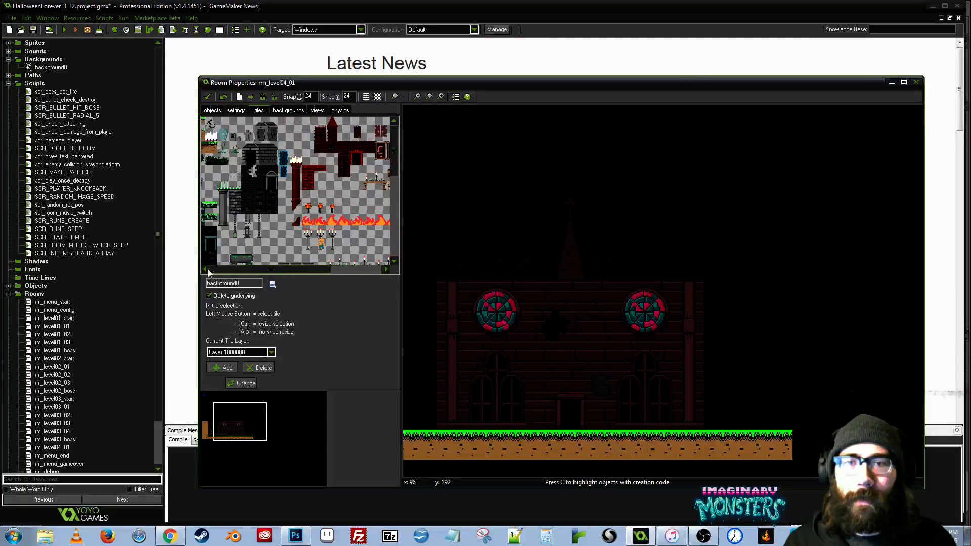
{"action": "left_click", "coordinate": [219, 134]}
{"action": "left_click", "coordinate": [802, 406]}
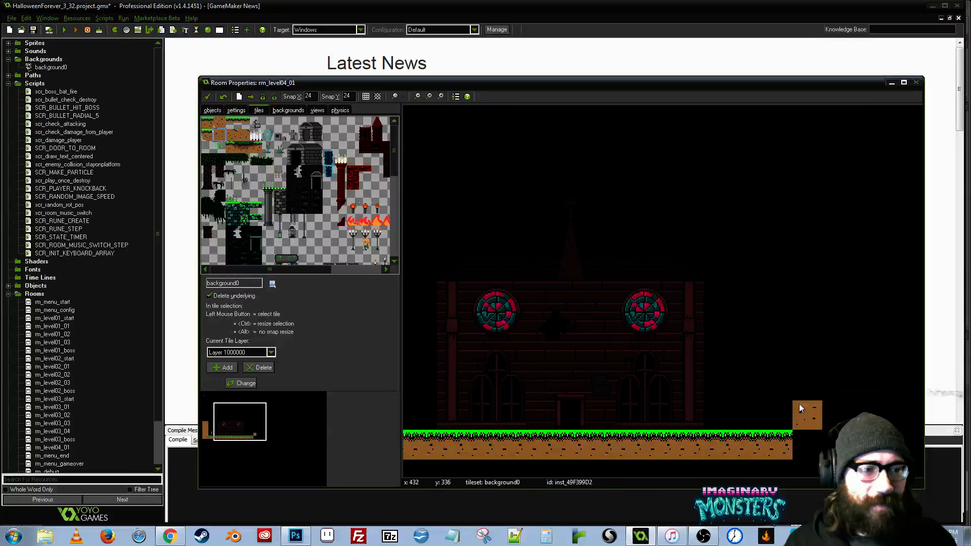
{"action": "left_click_drag", "start_coordinate": [799, 403], "coordinate": [804, 258]}
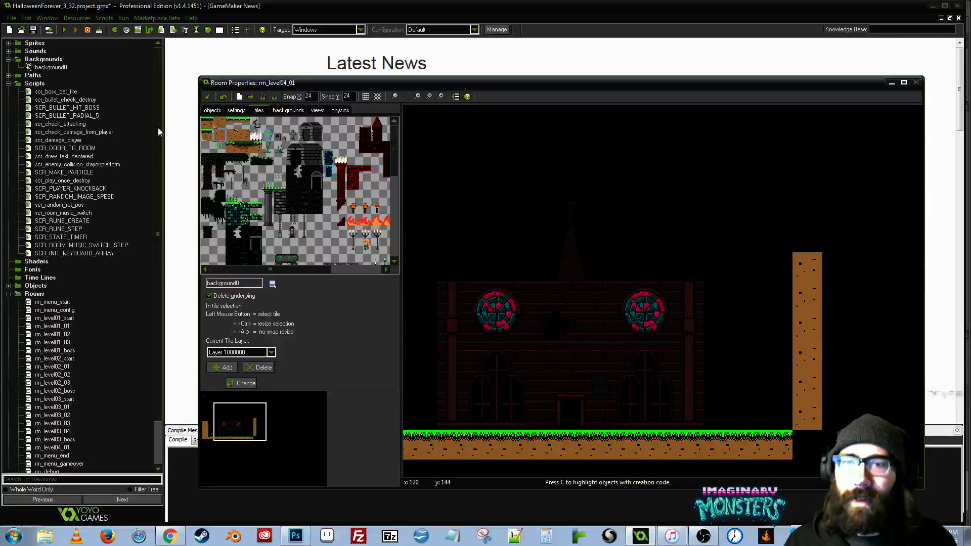
- Add a horizontally mirrored grass corner tile where the ground meets the right dirt column, complete the column's base and save the project
{"action": "left_click", "coordinate": [233, 134]}
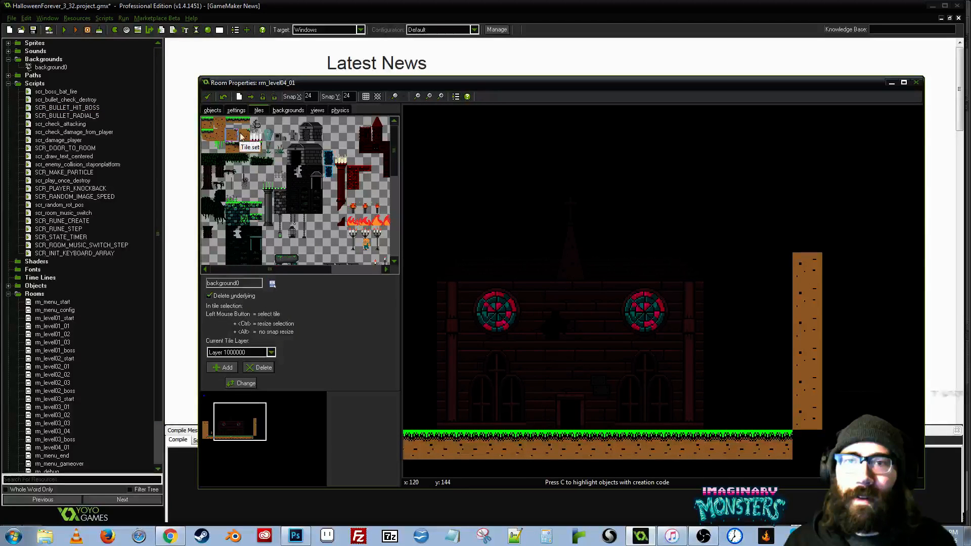
{"action": "left_click", "coordinate": [749, 208]}
{"action": "right_click", "coordinate": [751, 206]}
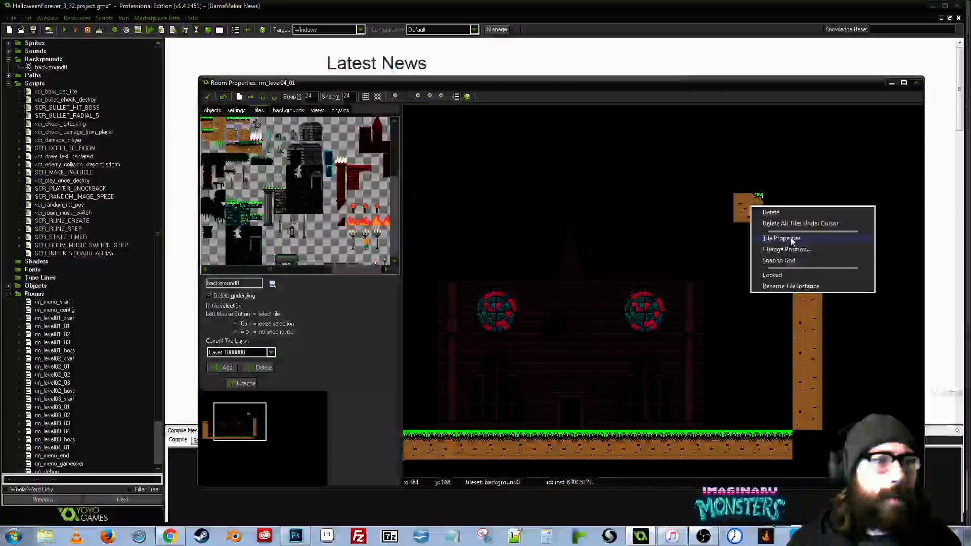
{"action": "left_click", "coordinate": [782, 238]}
{"action": "left_click", "coordinate": [479, 328]}
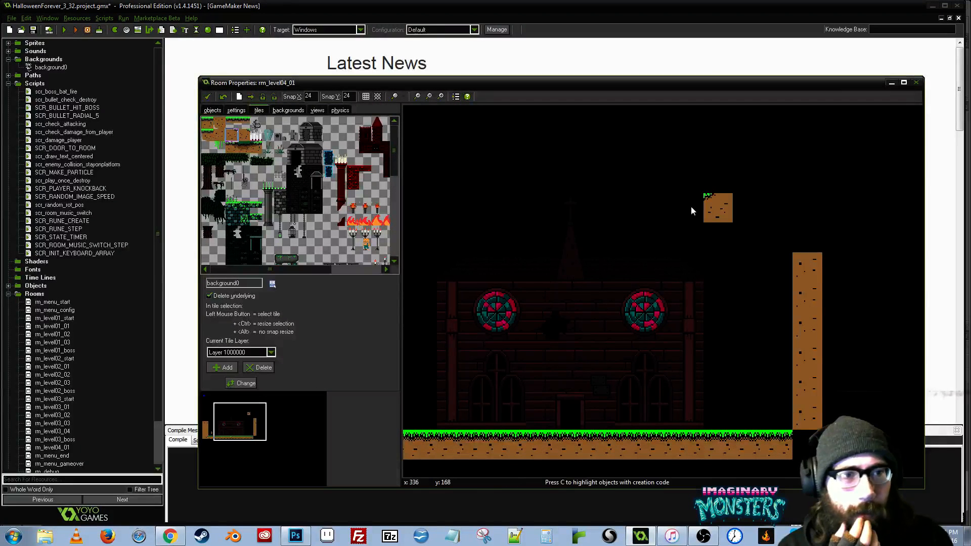
{"action": "left_click_drag", "start_coordinate": [792, 356], "coordinate": [808, 444]}
{"action": "left_click_drag", "start_coordinate": [780, 314], "coordinate": [884, 276]}
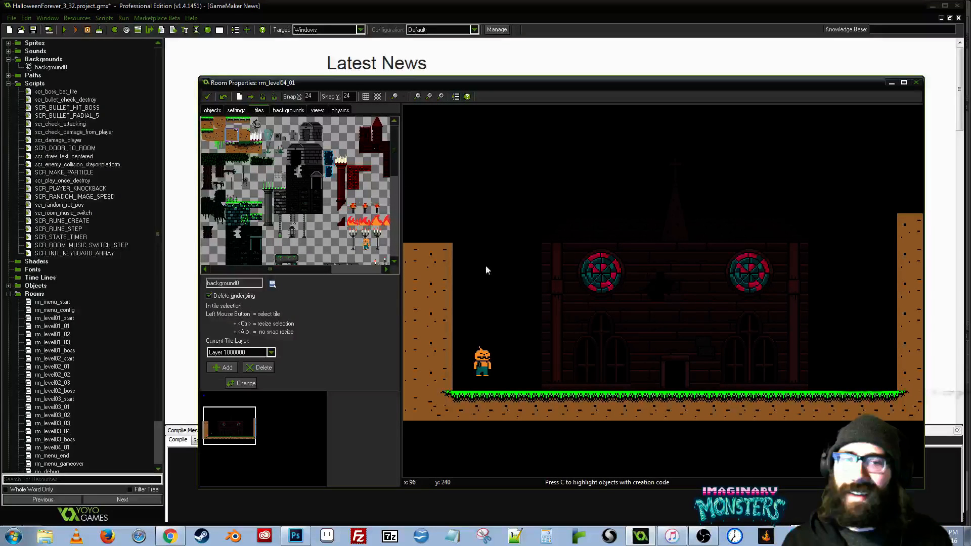
{"action": "left_click_drag", "start_coordinate": [486, 266], "coordinate": [552, 249]}
{"action": "key", "text": "ctrl+s"}
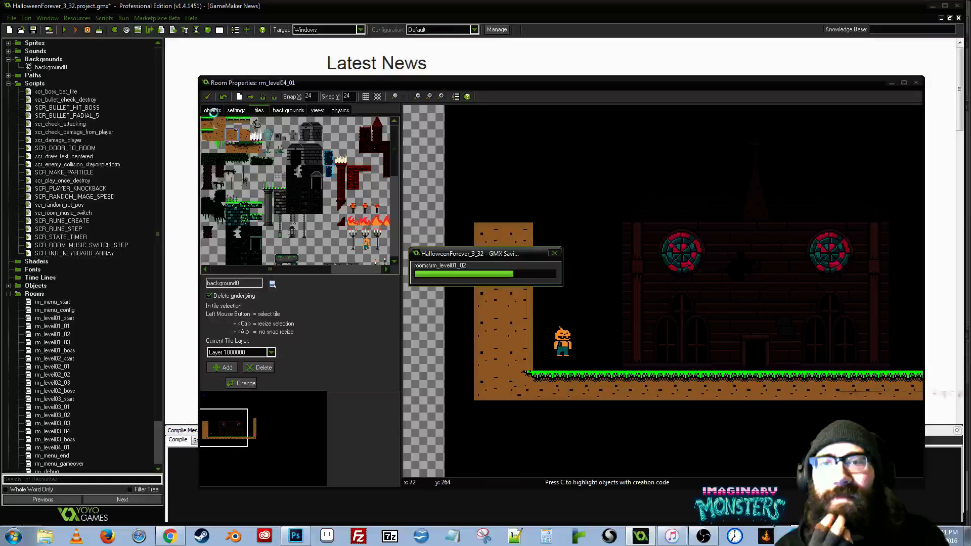
- Choose obj_wall as the object to add and place an instance in the ground at the foot of the left dirt wall
{"action": "left_click", "coordinate": [212, 110]}
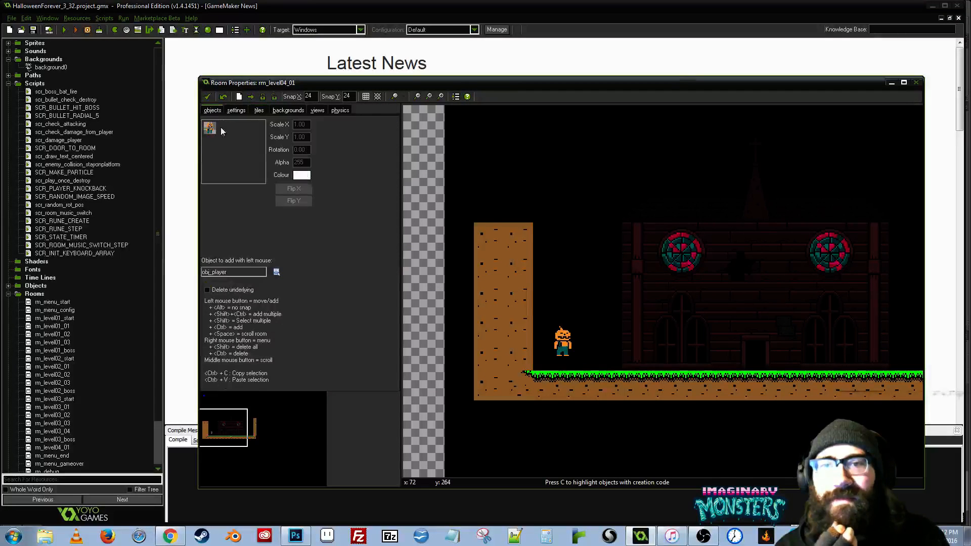
{"action": "left_click", "coordinate": [277, 272]}
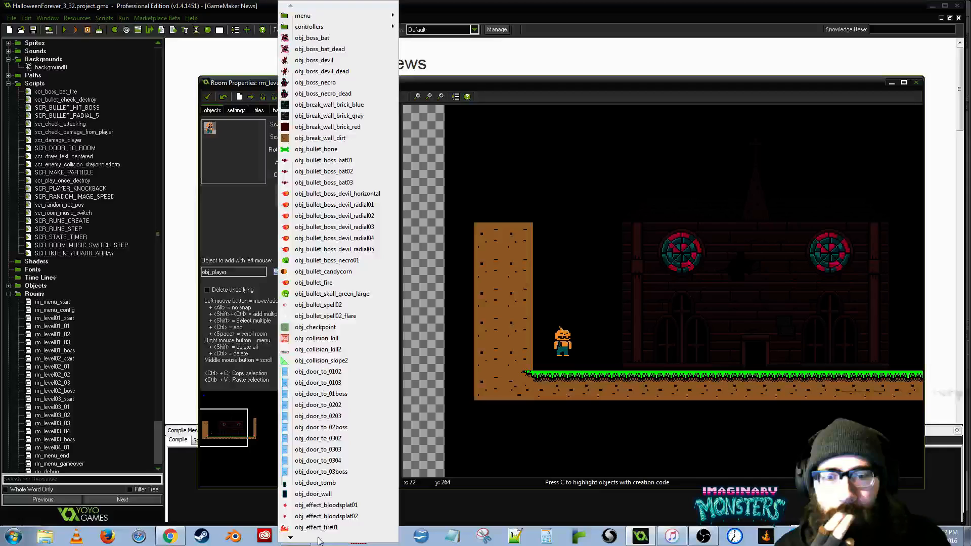
{"action": "mouse_move", "coordinate": [298, 541]}
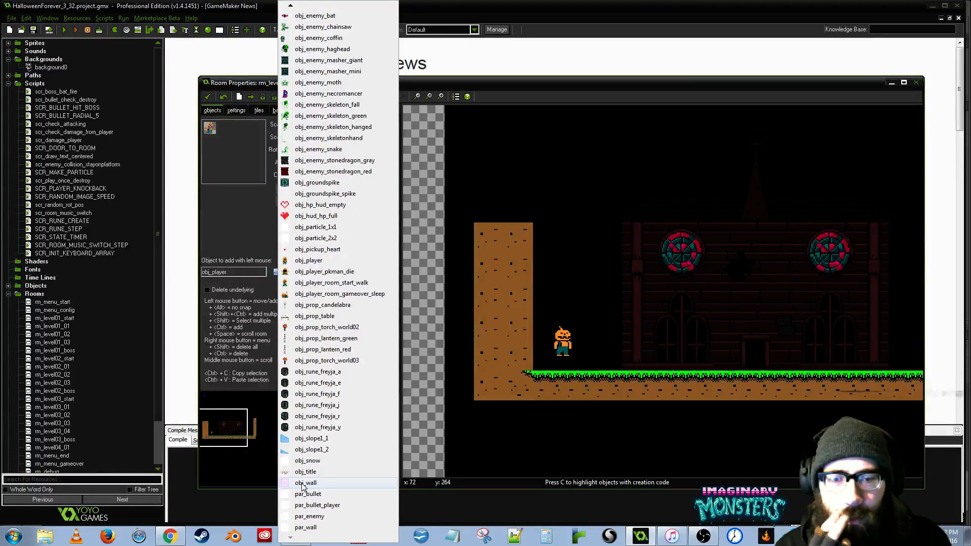
{"action": "left_click", "coordinate": [303, 484]}
{"action": "left_click", "coordinate": [540, 392]}
{"action": "mouse_move", "coordinate": [540, 393]}
{"action": "left_mouse_down"}
{"action": "mouse_move", "coordinate": [545, 405]}
{"action": "mouse_move", "coordinate": [544, 390]}
{"action": "mouse_move", "coordinate": [529, 397]}
{"action": "mouse_move", "coordinate": [550, 405]}
{"action": "left_mouse_up"}
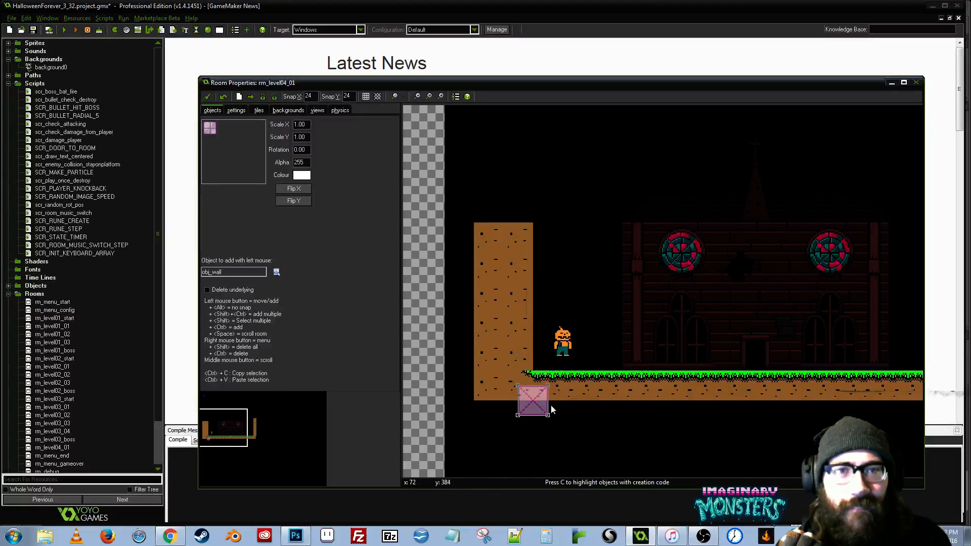
- Set both the horizontal and vertical snap of the room grid to 12
{"action": "double_click", "coordinate": [309, 97]}
{"action": "type", "text": "12"}
{"action": "key", "text": "Tab"}
{"action": "type", "text": "112"}
{"action": "key", "text": "shift+Left"}
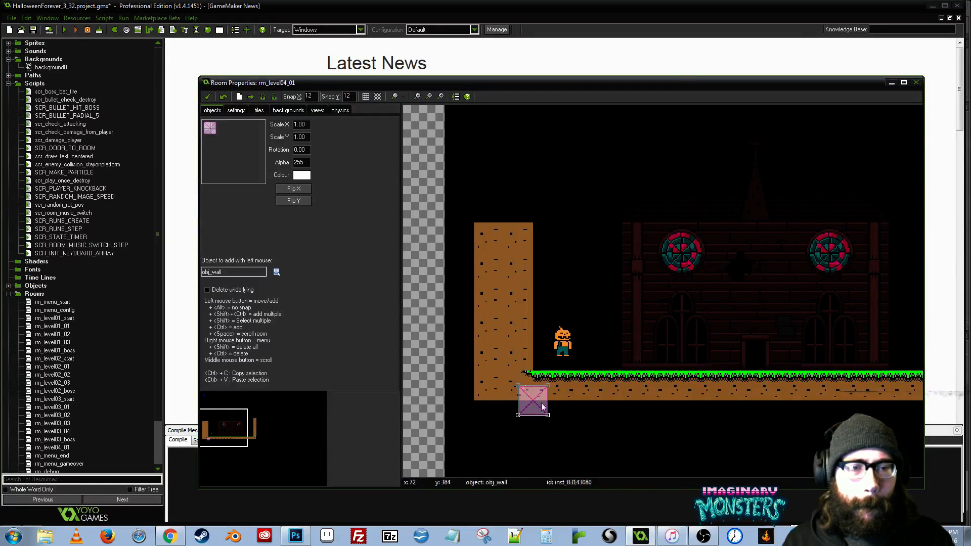
- Align the obj_wall instance with the grass surface and stretch it along the whole ground with a Scale X of 18
{"action": "left_click_drag", "start_coordinate": [544, 406], "coordinate": [571, 380]}
{"action": "double_click", "coordinate": [299, 124]}
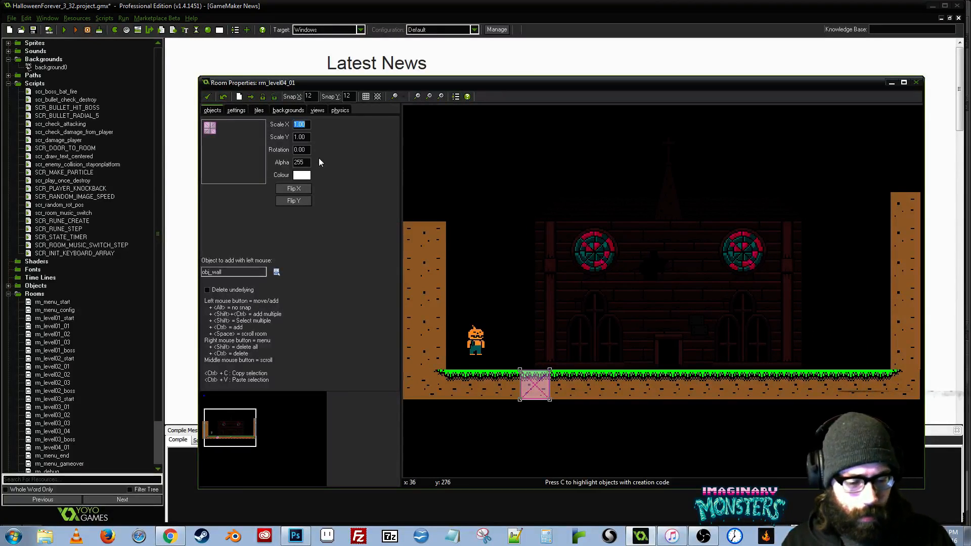
{"action": "type", "text": "16"}
{"action": "left_click_drag", "start_coordinate": [665, 383], "coordinate": [794, 383]}
{"action": "double_click", "coordinate": [301, 124]}
{"action": "type", "text": "18"}
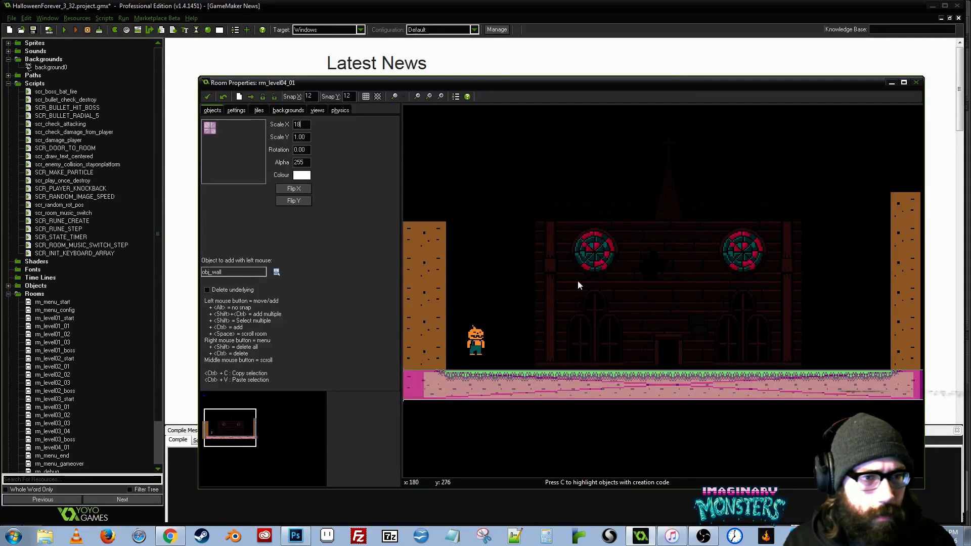
- Place an obj_wall on the inner side of the left dirt wall, set its Scale Y to 6 and rest it on the ground collision
{"action": "left_click_drag", "start_coordinate": [485, 286], "coordinate": [613, 281]}
{"action": "left_click", "coordinate": [554, 335]}
{"action": "left_click_drag", "start_coordinate": [554, 335], "coordinate": [564, 287]}
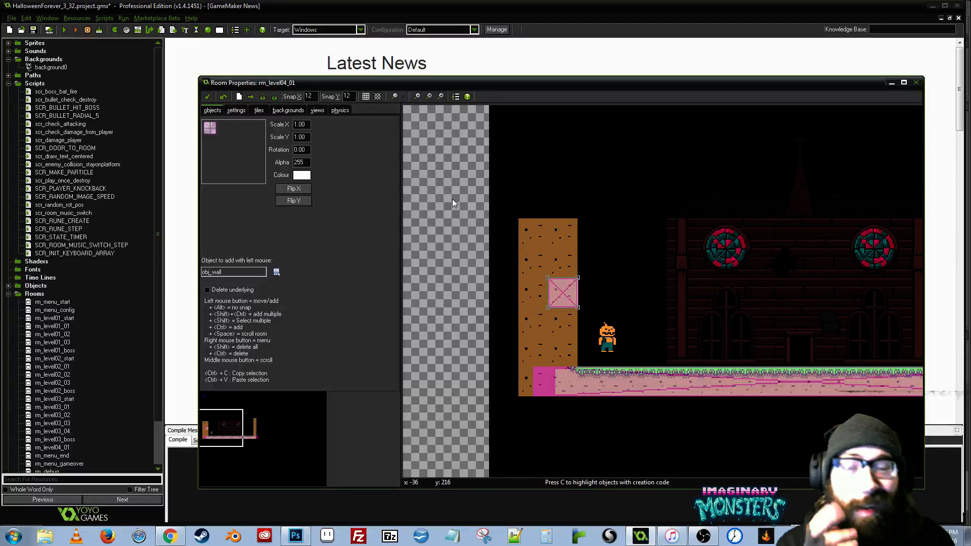
{"action": "right_click", "coordinate": [305, 138]}
{"action": "left_click", "coordinate": [332, 205]}
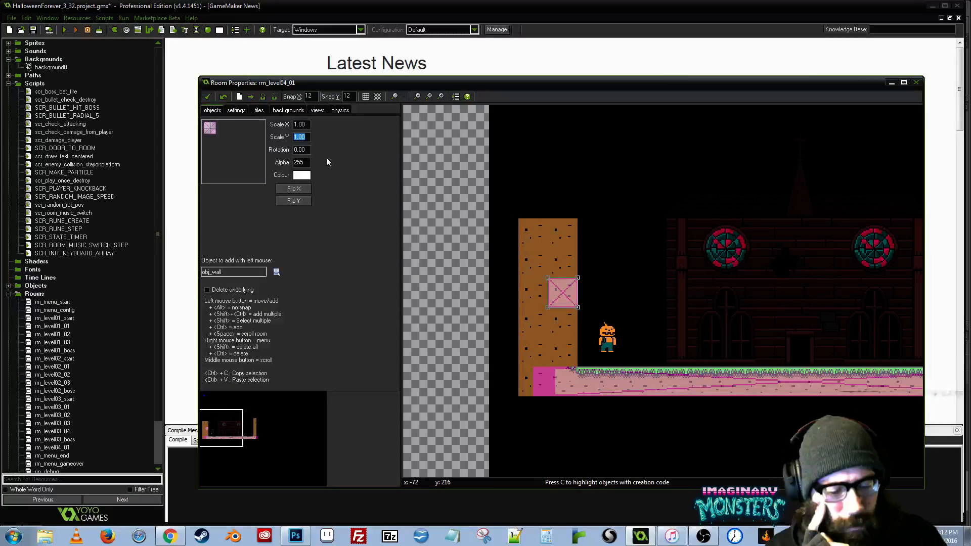
{"action": "type", "text": "6"}
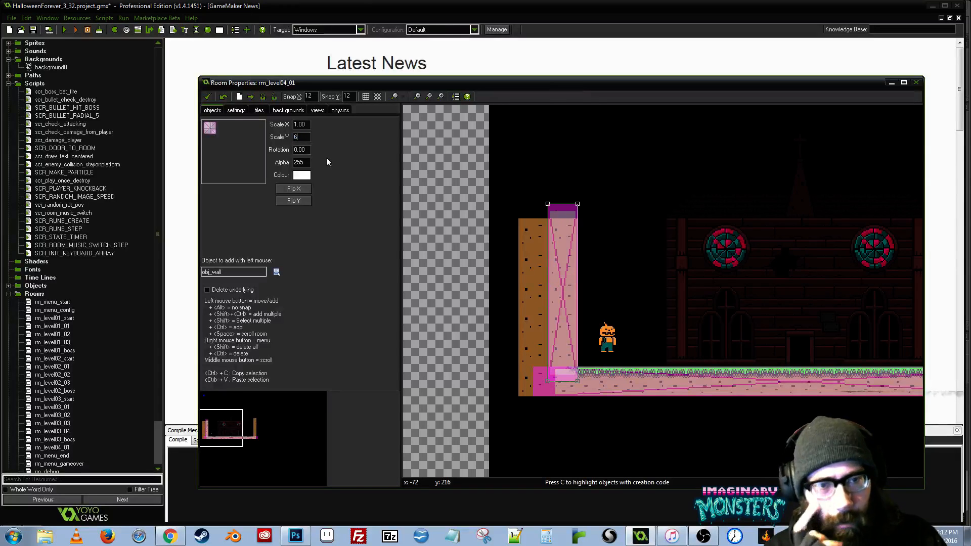
{"action": "left_click_drag", "start_coordinate": [553, 307], "coordinate": [548, 295]}
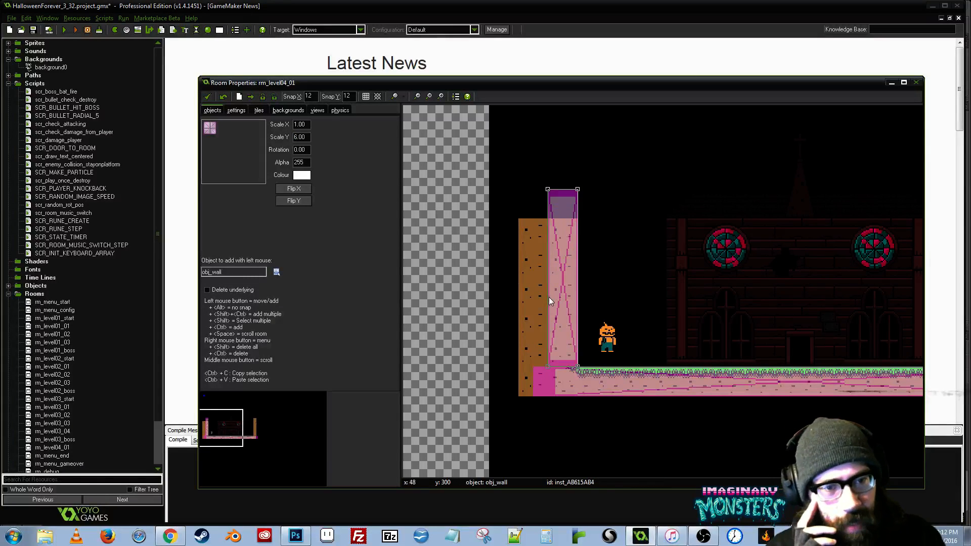
{"action": "left_click_drag", "start_coordinate": [611, 282], "coordinate": [527, 289]}
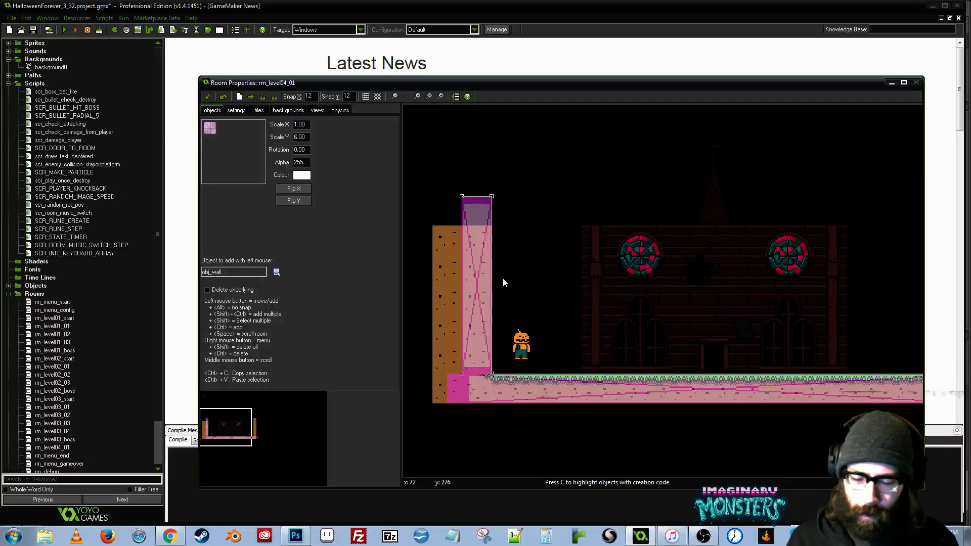
- Copy the tall obj_wall onto the right dirt column, standing on the ground, and save the project
{"action": "key", "text": "ctrl+c"}
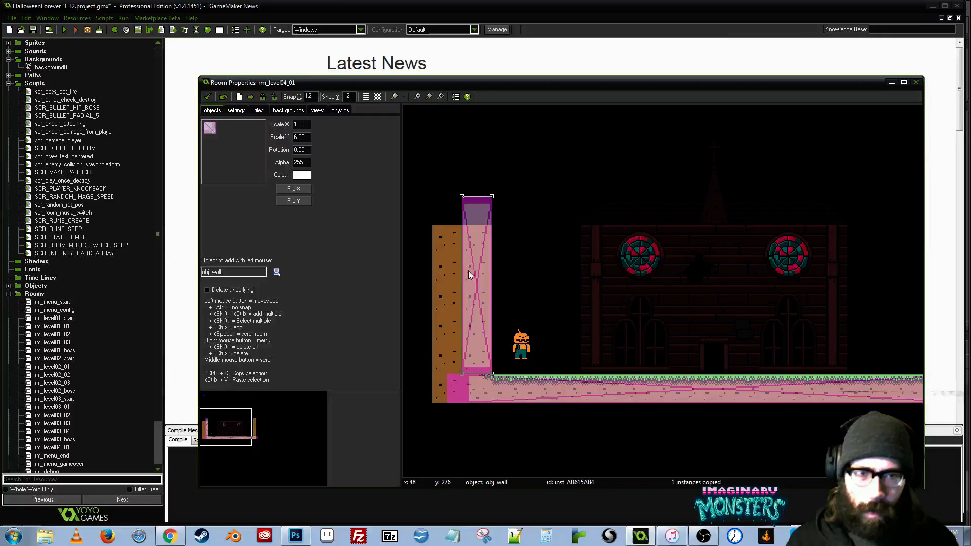
{"action": "key", "text": "ctrl+v"}
{"action": "left_click_drag", "start_coordinate": [817, 299], "coordinate": [578, 291]}
{"action": "left_click_drag", "start_coordinate": [696, 305], "coordinate": [711, 279]}
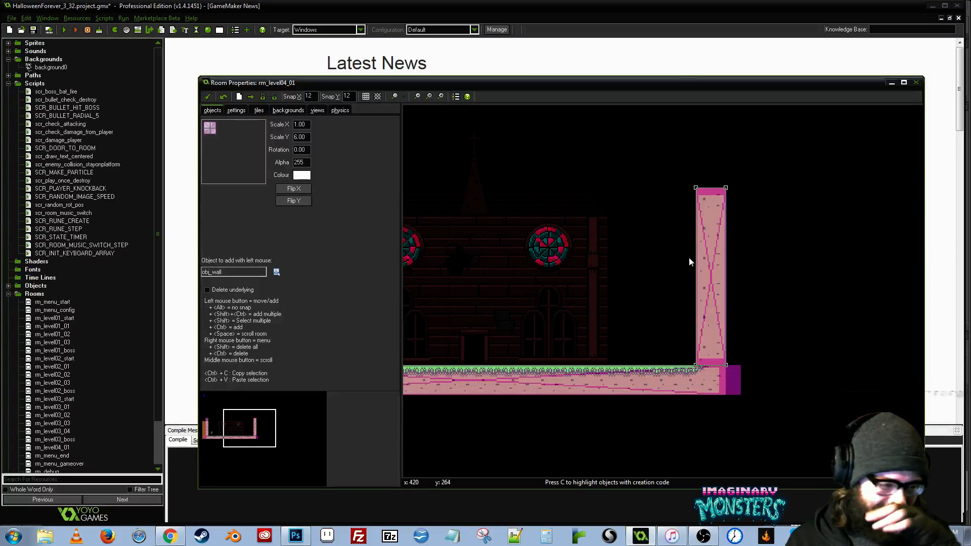
{"action": "left_click_drag", "start_coordinate": [689, 257], "coordinate": [930, 253]}
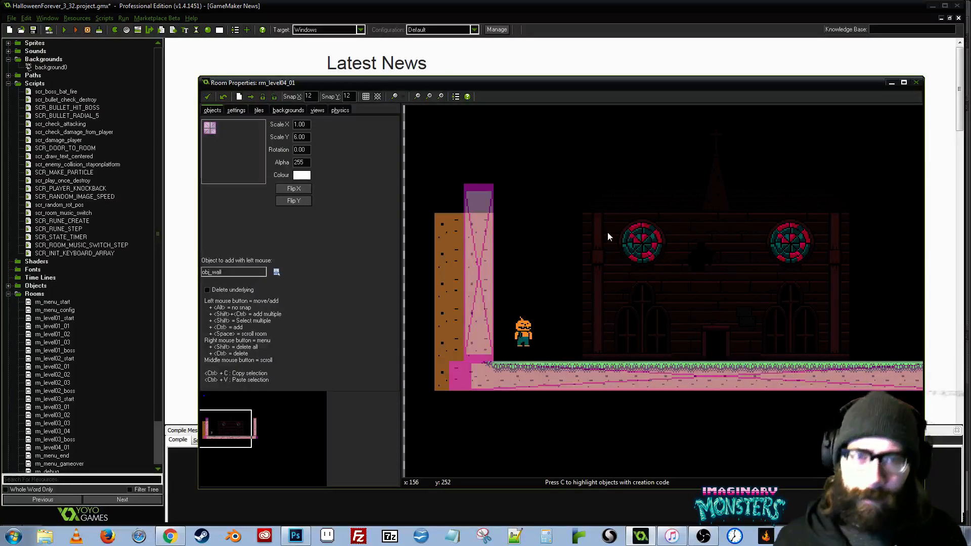
{"action": "key", "text": "ctrl+s"}
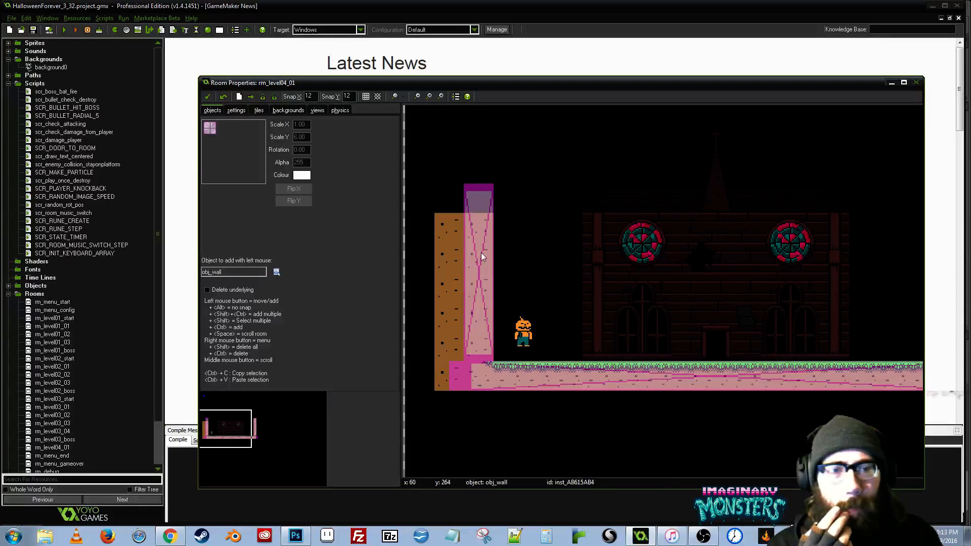
- Test-run the game through its key configuration and title screen in an enlarged window, and close it
{"action": "left_click", "coordinate": [63, 31]}
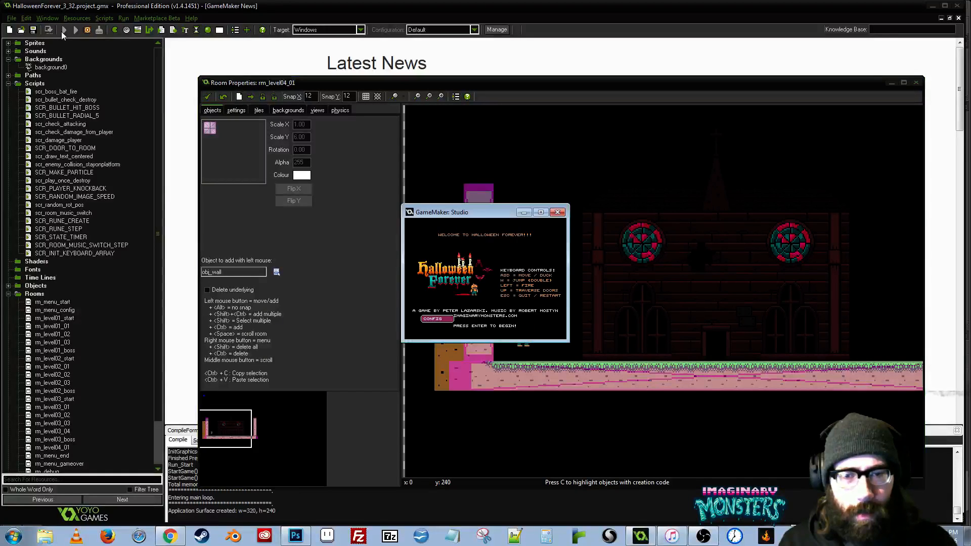
{"action": "left_click", "coordinate": [433, 318]}
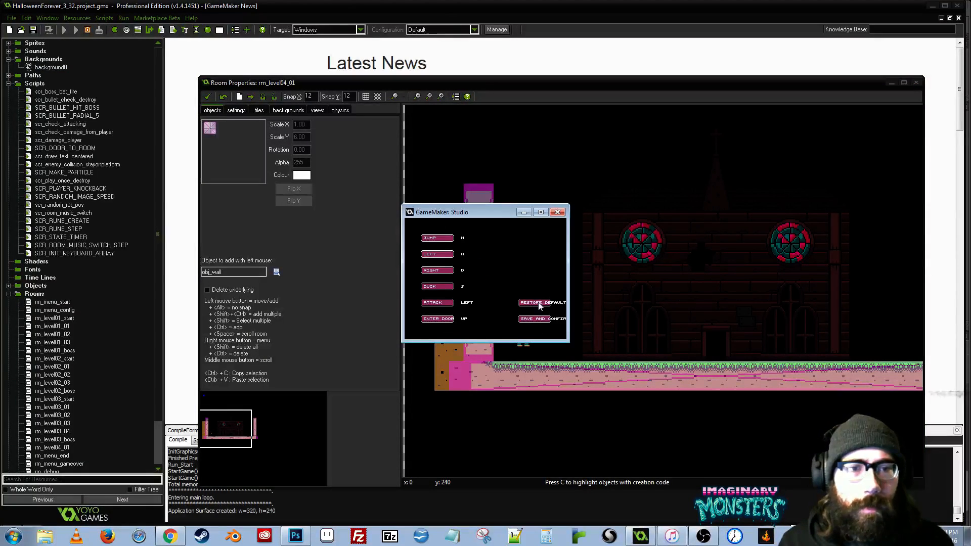
{"action": "left_click", "coordinate": [530, 320]}
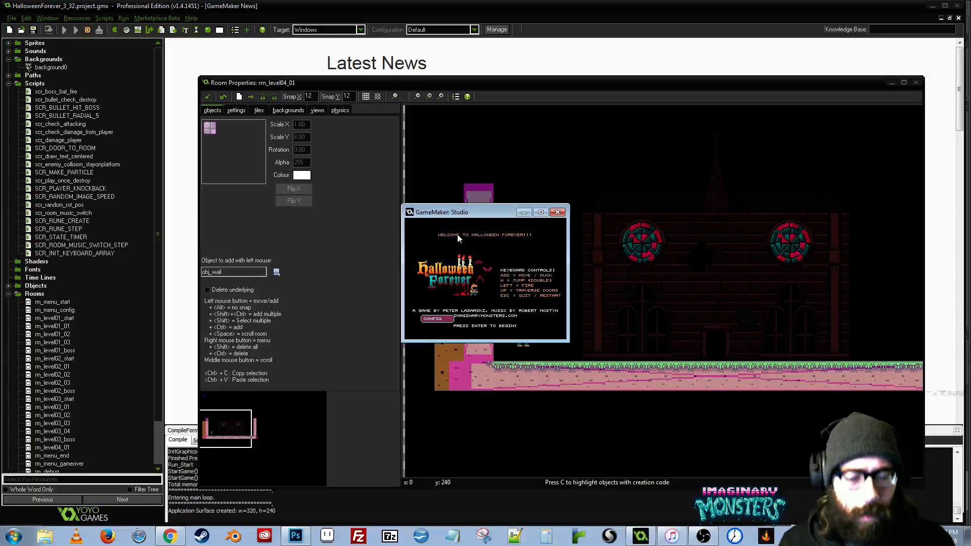
{"action": "key", "text": "Return"}
{"action": "left_click_drag", "start_coordinate": [492, 209], "coordinate": [266, 153]}
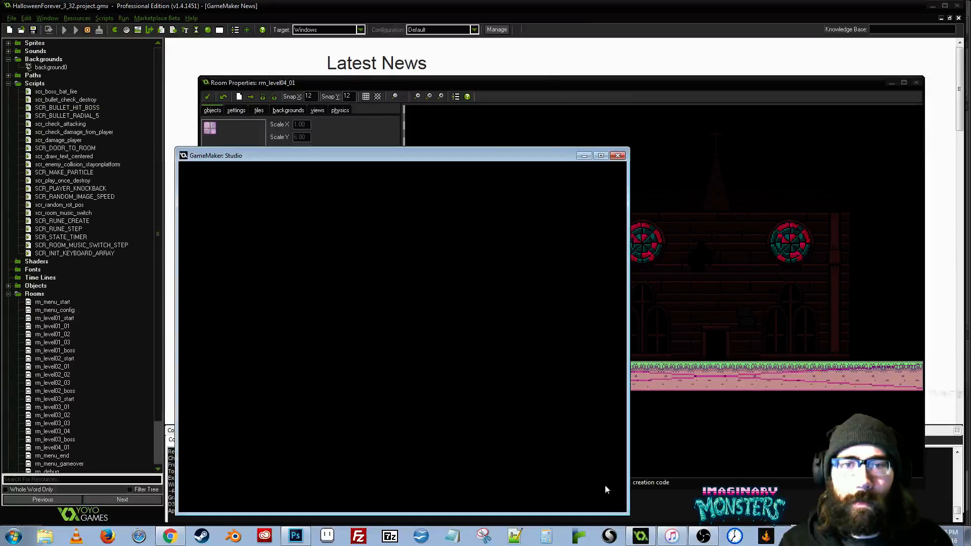
{"action": "left_click_drag", "start_coordinate": [384, 156], "coordinate": [394, 101]}
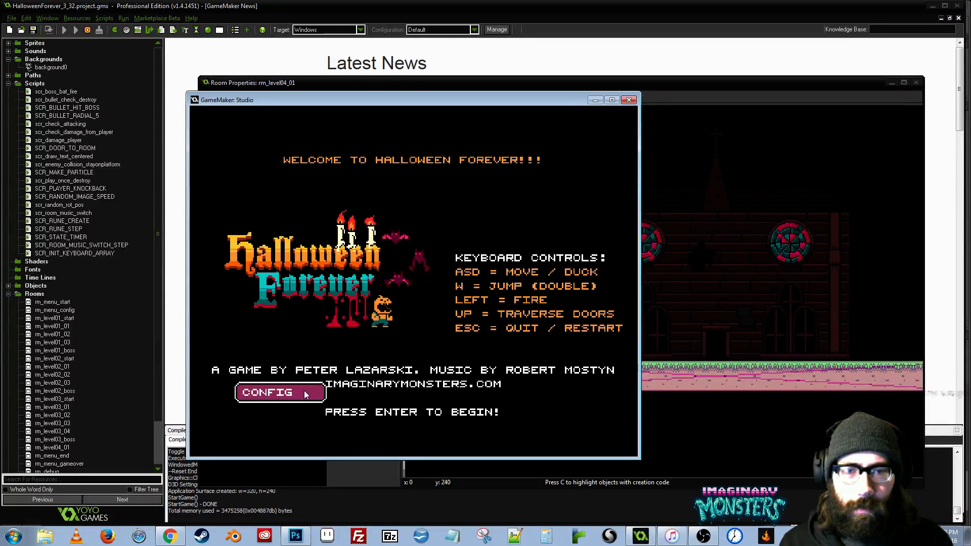
{"action": "left_click", "coordinate": [629, 101]}
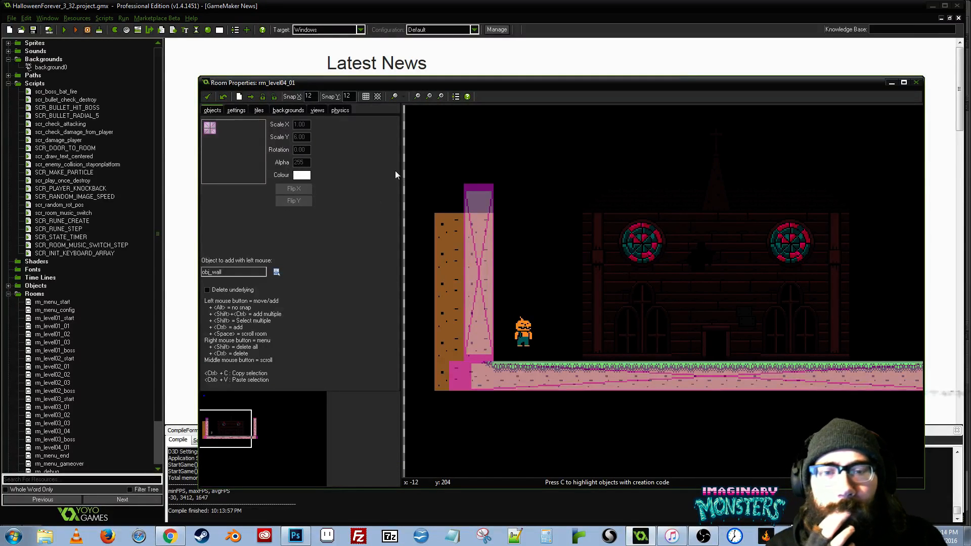
- Accept the changes to rm_level04_01 and save the project
{"action": "left_click", "coordinate": [207, 97]}
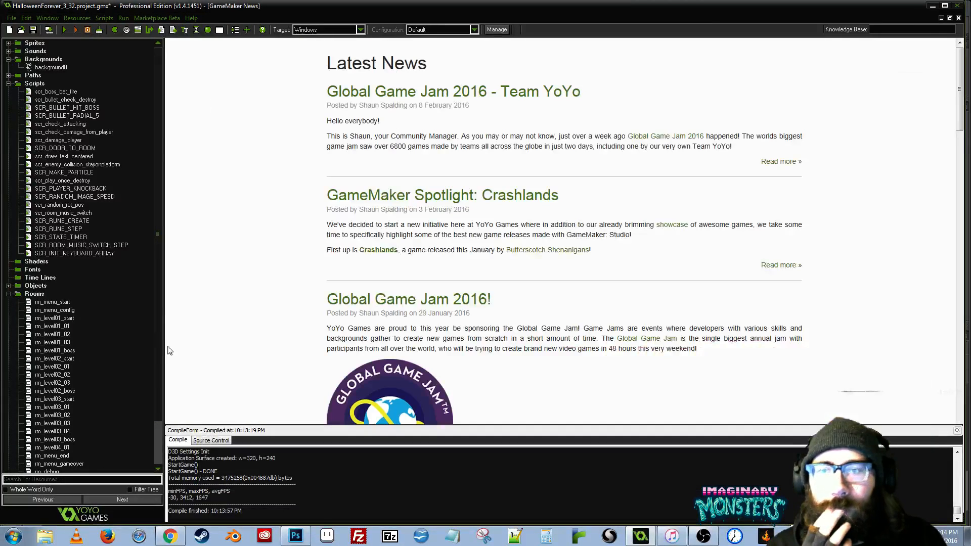
{"action": "scroll", "coordinate": [156, 305], "scroll_direction": "down", "scroll_amount": 2}
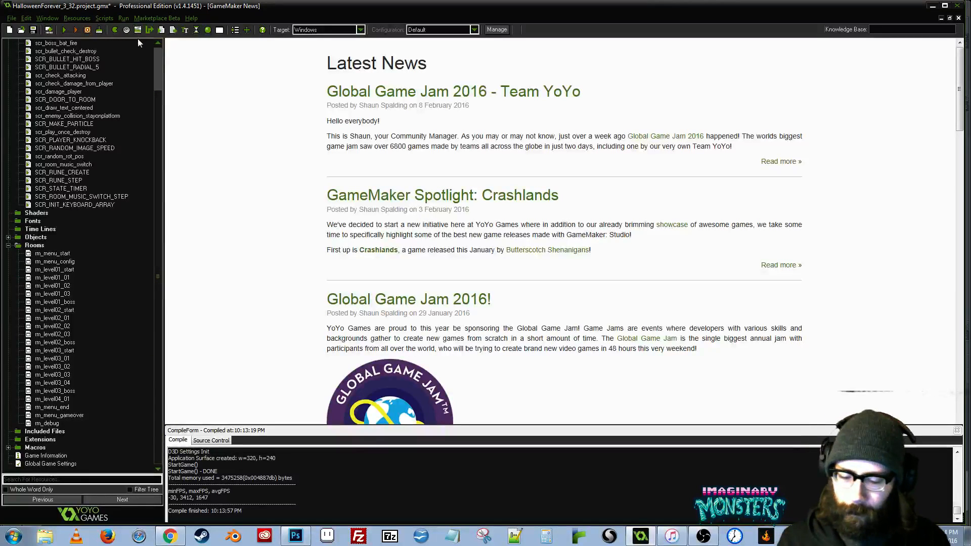
{"action": "key", "text": "ctrl+s"}
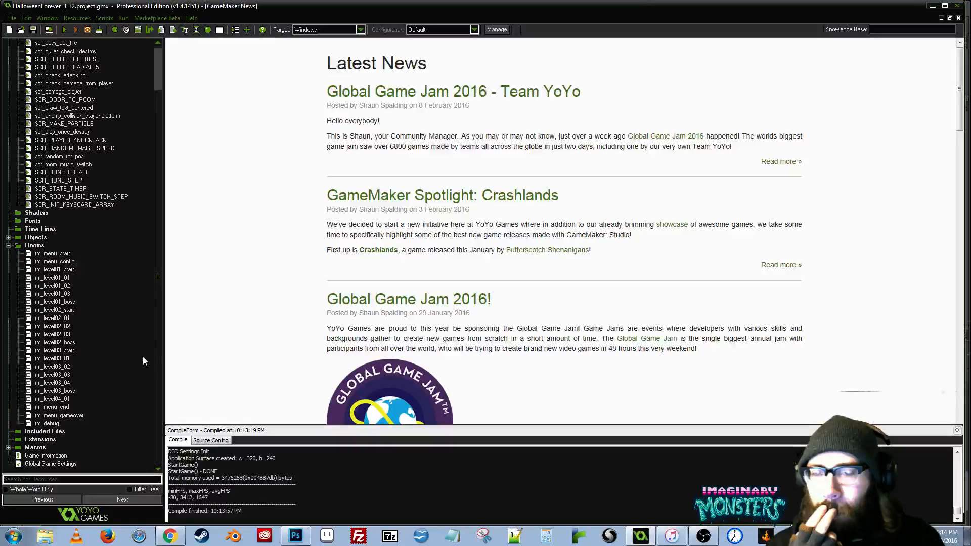
- Reopen rm_level04_01 and make View 0 visible when the room starts
{"action": "scroll", "coordinate": [158, 378], "scroll_direction": "up", "scroll_amount": 2}
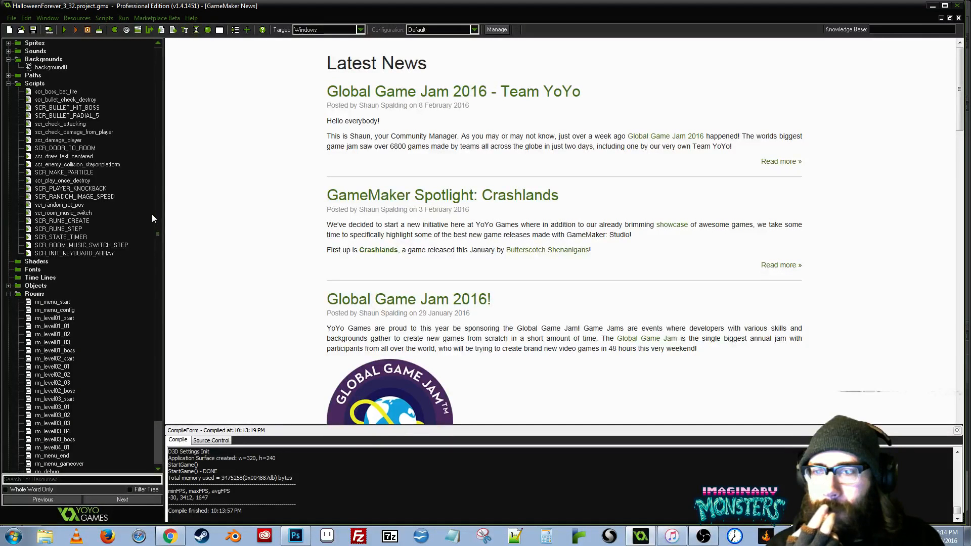
{"action": "scroll", "coordinate": [155, 253], "scroll_direction": "down", "scroll_amount": 2}
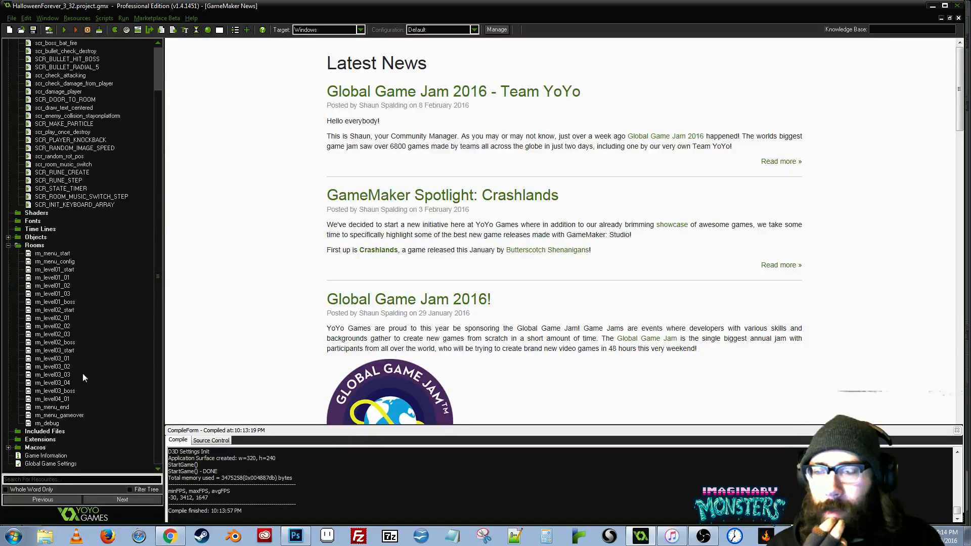
{"action": "left_click", "coordinate": [40, 399]}
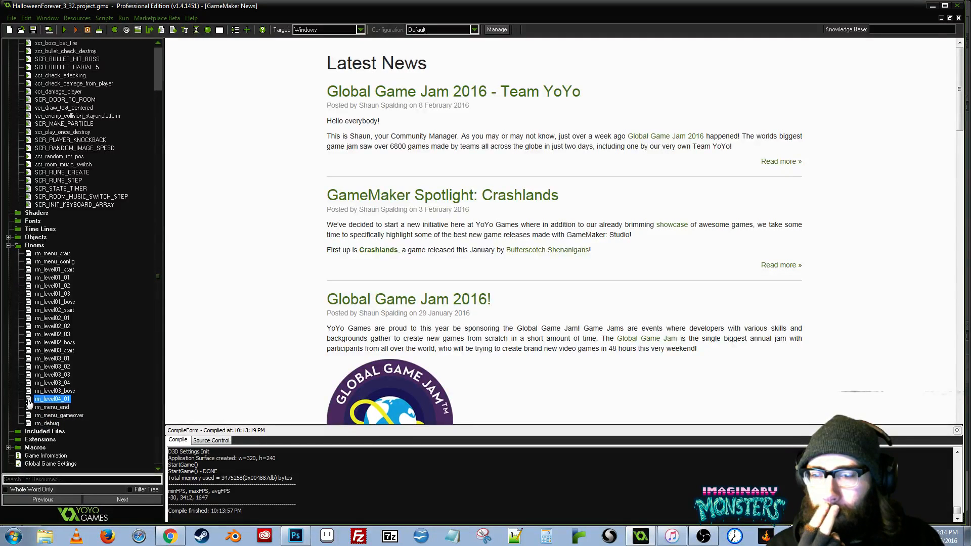
{"action": "double_click", "coordinate": [29, 403]}
{"action": "scroll", "coordinate": [427, 248], "scroll_direction": "up", "scroll_amount": 2}
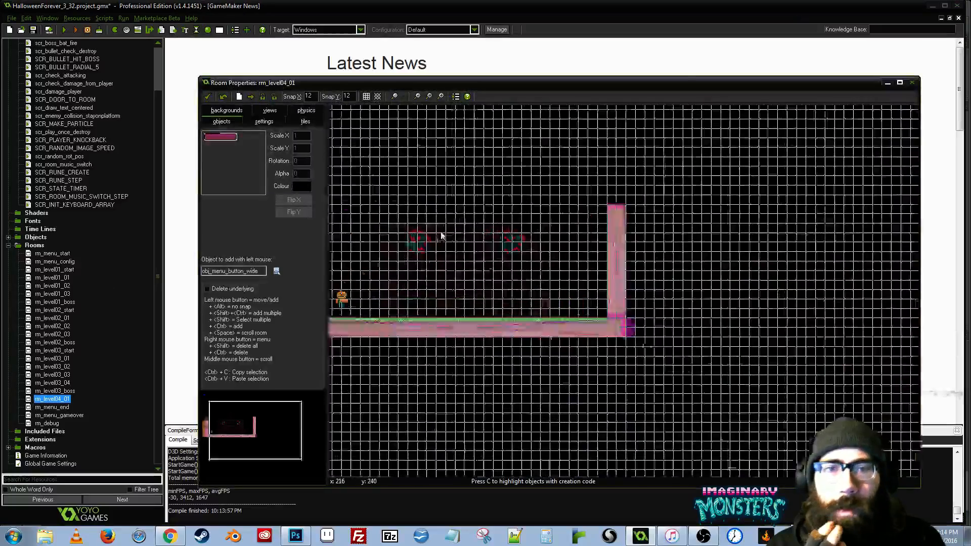
{"action": "left_click_drag", "start_coordinate": [426, 246], "coordinate": [567, 269]}
{"action": "scroll", "coordinate": [560, 278], "scroll_direction": "up", "scroll_amount": 2}
{"action": "scroll", "coordinate": [542, 269], "scroll_direction": "down", "scroll_amount": 1}
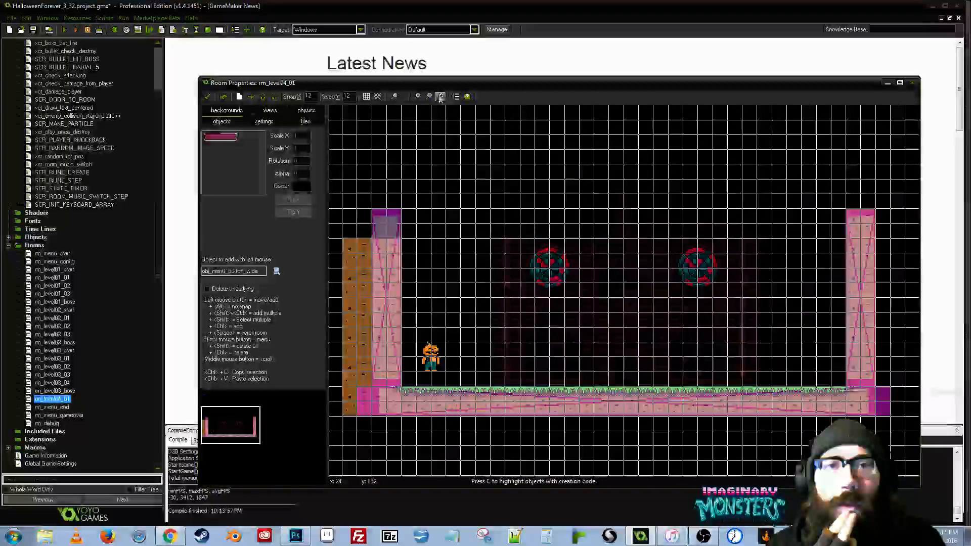
{"action": "left_click", "coordinate": [255, 124]}
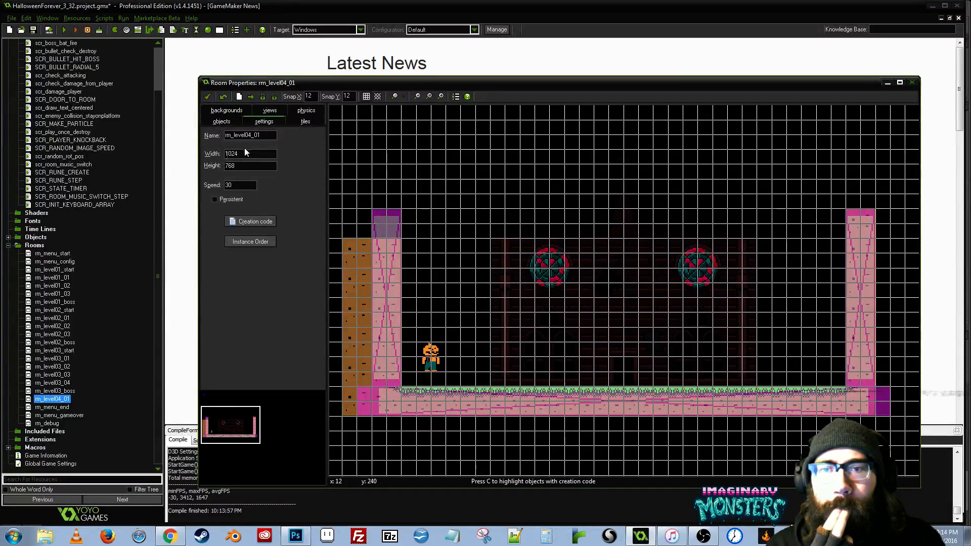
{"action": "left_click", "coordinate": [270, 110]}
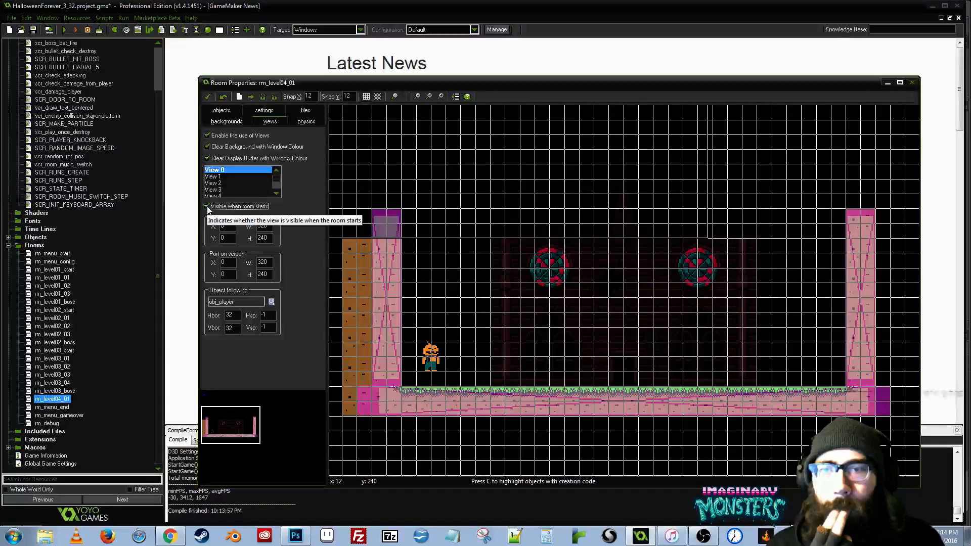
{"action": "left_click", "coordinate": [207, 206]}
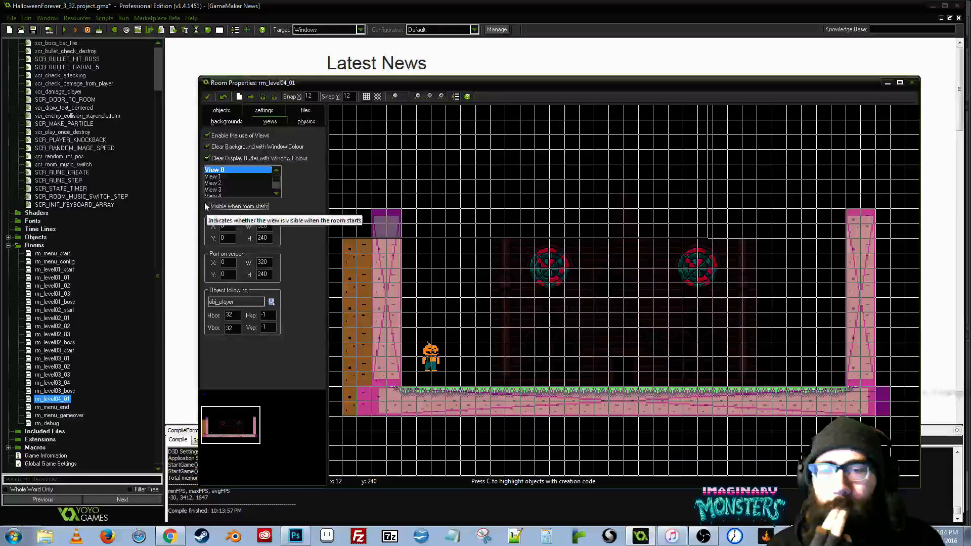
- Check the view settings of rm_level03_02 for comparison and close that room
{"action": "left_click", "coordinate": [49, 374]}
{"action": "double_click", "coordinate": [50, 367]}
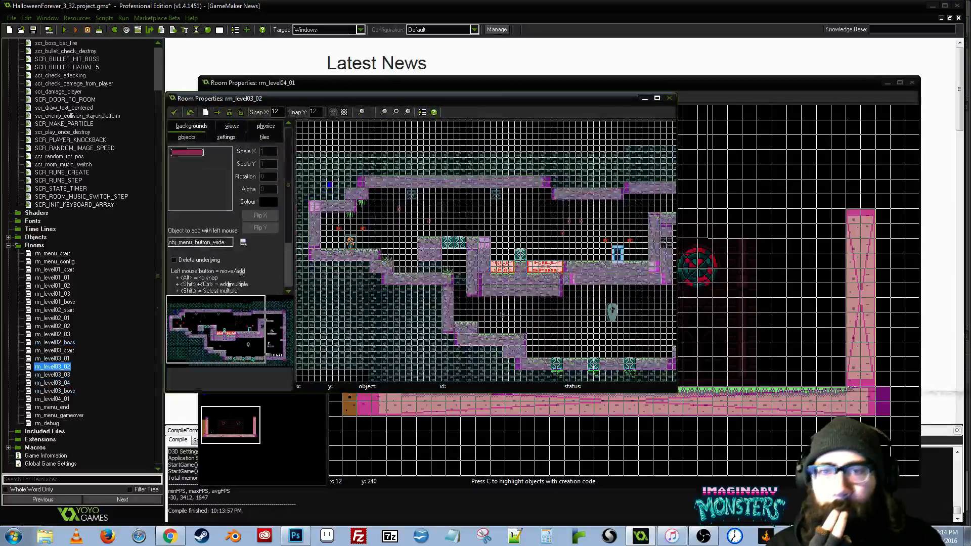
{"action": "left_click", "coordinate": [230, 127]}
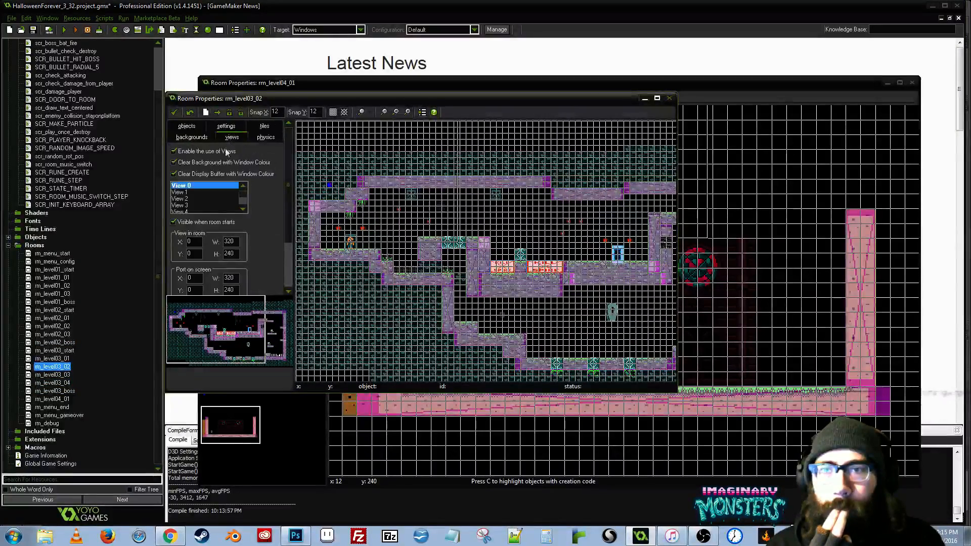
{"action": "left_click", "coordinate": [175, 112]}
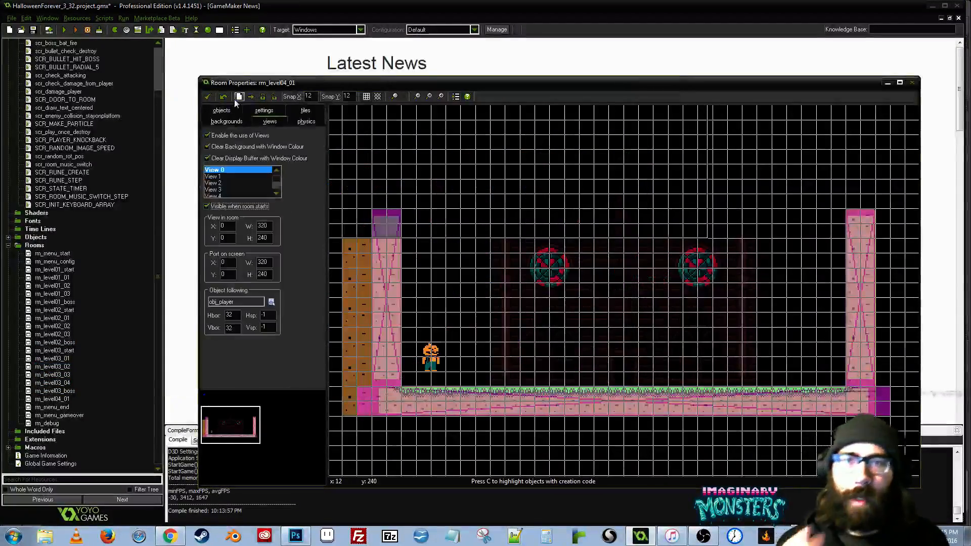
- Accept the rm_level04_01 settings, run the game and begin play from the title screen
{"action": "left_click", "coordinate": [209, 97]}
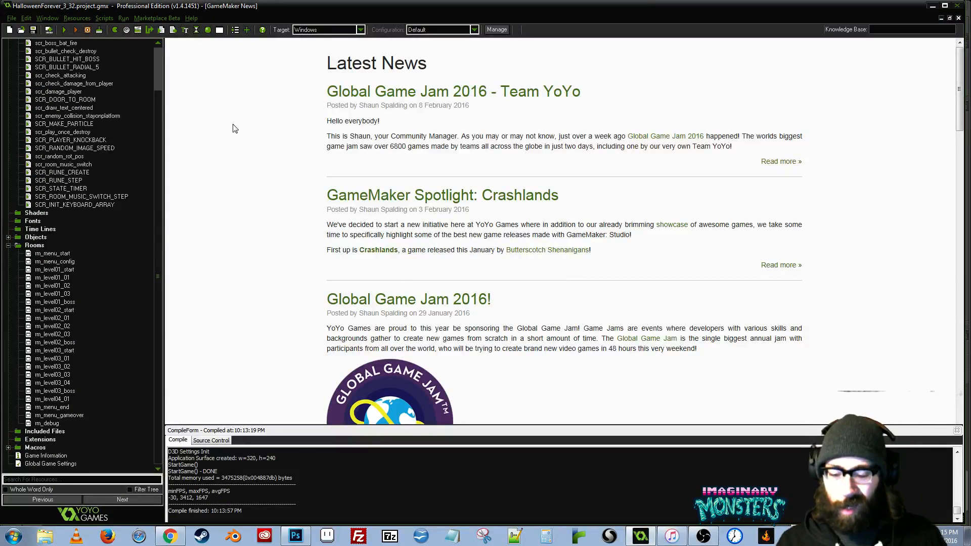
{"action": "left_click", "coordinate": [65, 30]}
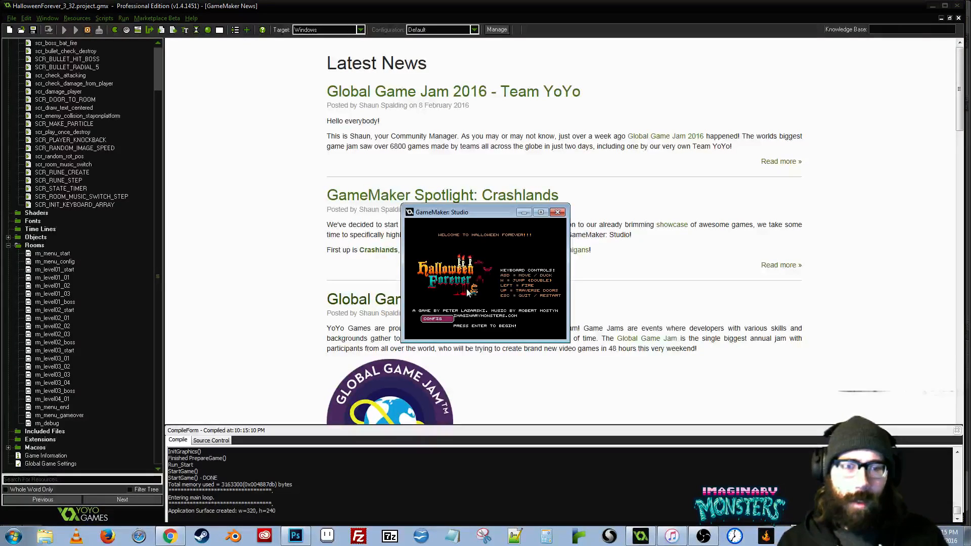
{"action": "key", "text": "Return"}
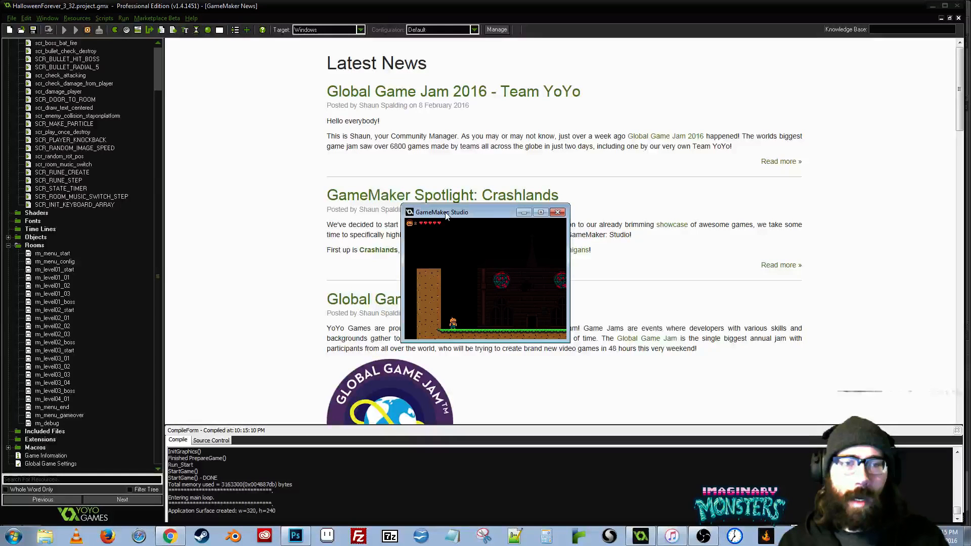
- Enlarge the running game window and reposition it so the whole play area is visible
{"action": "left_click_drag", "start_coordinate": [445, 213], "coordinate": [174, 72]}
{"action": "left_click_drag", "start_coordinate": [298, 202], "coordinate": [846, 505]}
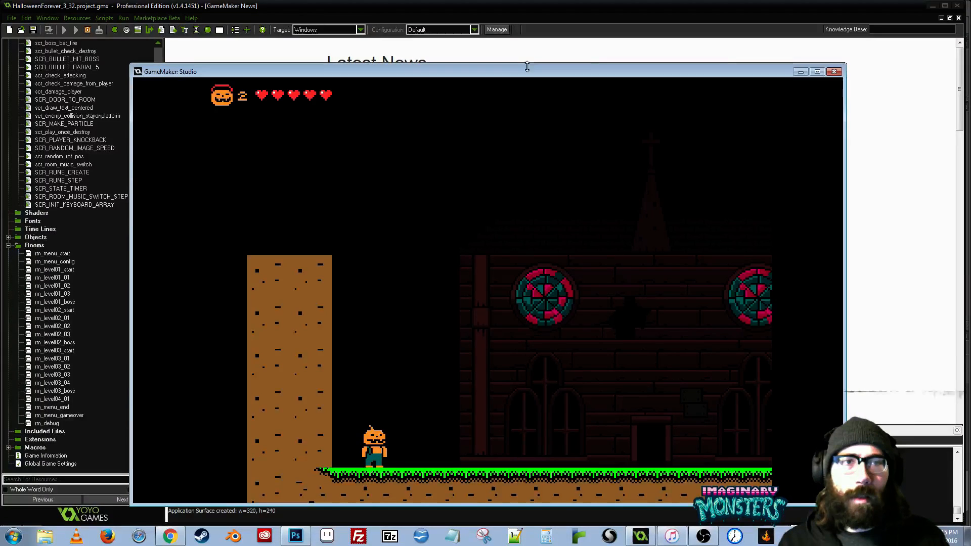
{"action": "left_click_drag", "start_coordinate": [527, 71], "coordinate": [485, 47]}
- Walk the player past the church facade to both side walls of the room to test the collisions and camera
{"action": "key", "text": "Right"}
{"action": "key", "text": "Right"}
{"action": "key", "text": "Left"}
{"action": "key", "text": "Left"}
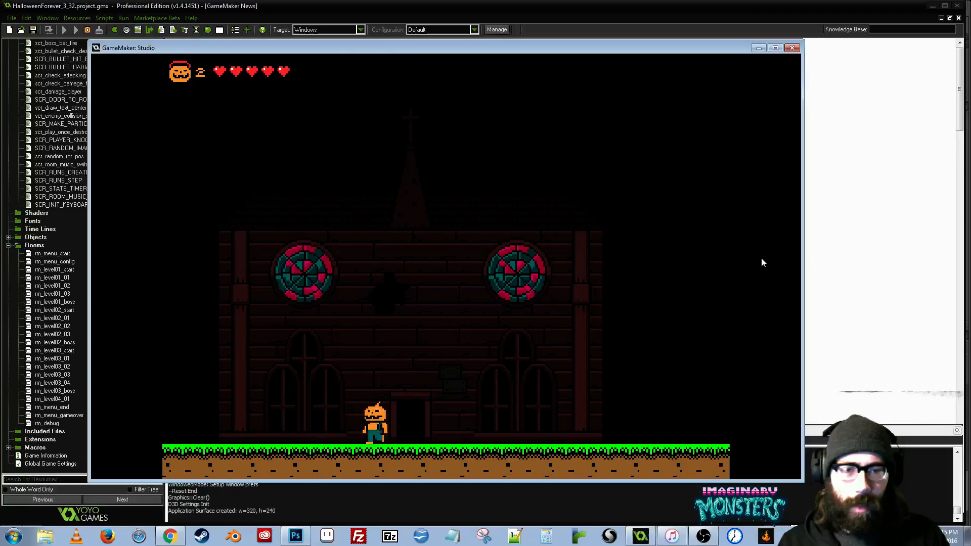
{"action": "key", "text": "Left"}
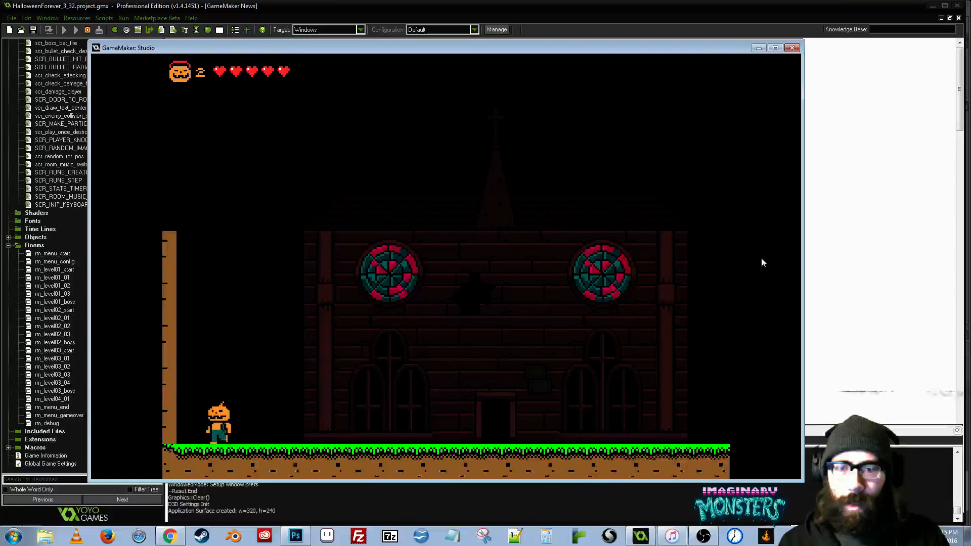
{"action": "key", "text": "Right"}
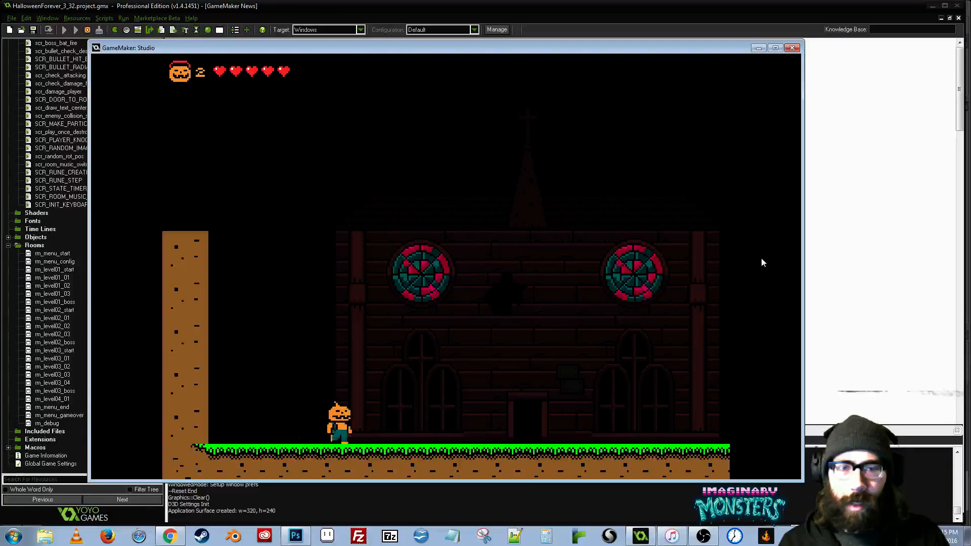
{"action": "key", "text": "Right"}
{"action": "key", "text": "z"}
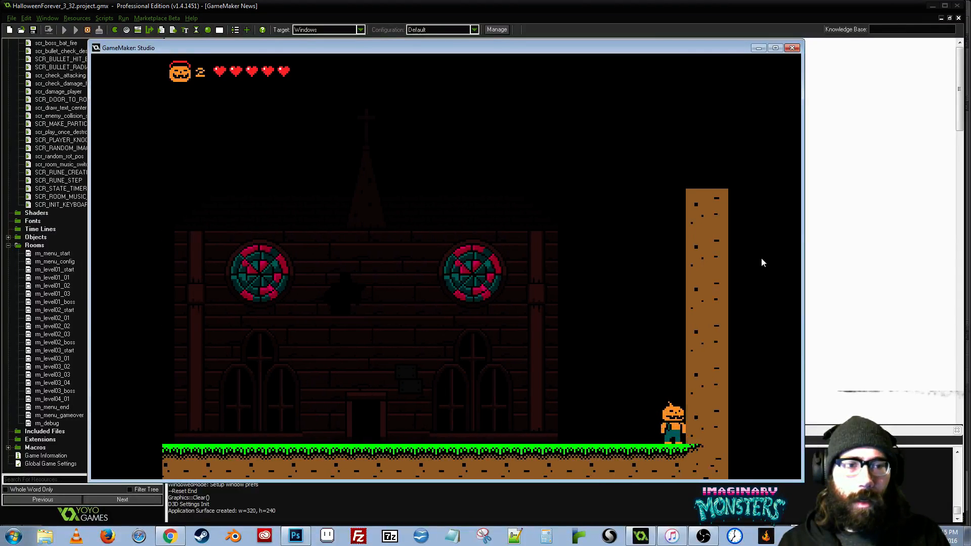
- Run and jump the player back from the right dirt wall to the left one and return
{"action": "key", "text": "Left"}
{"action": "key", "text": "z"}
{"action": "key", "text": "Left"}
{"action": "key", "text": "z"}
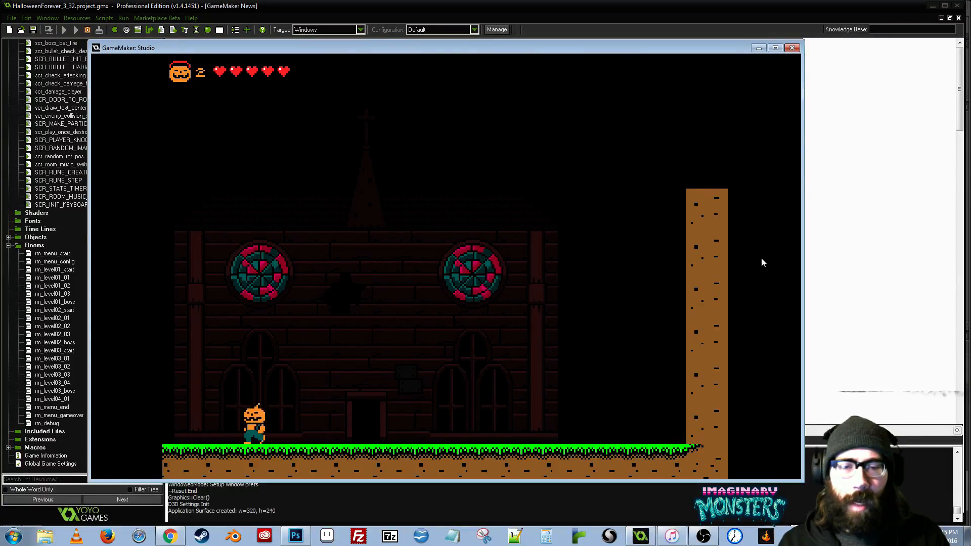
{"action": "key", "text": "Left"}
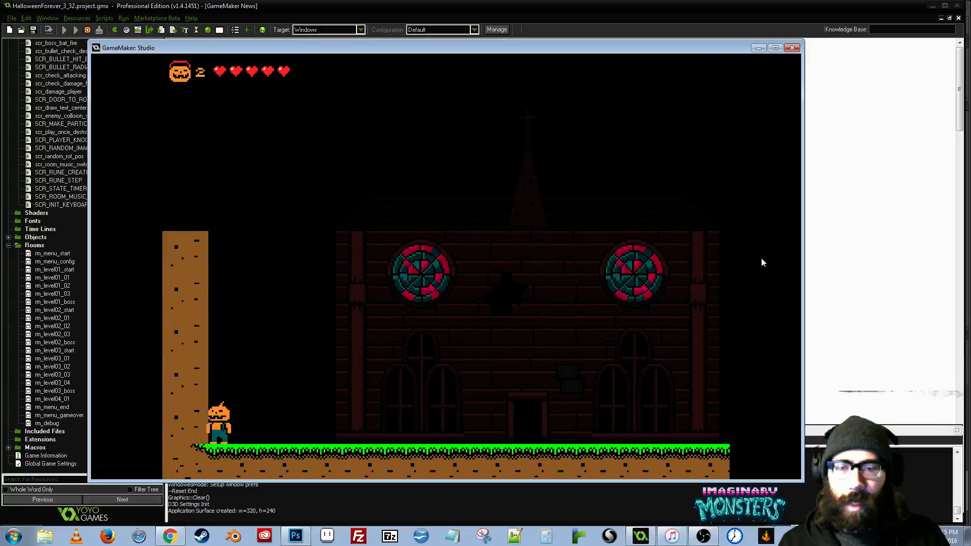
{"action": "key", "text": "Right"}
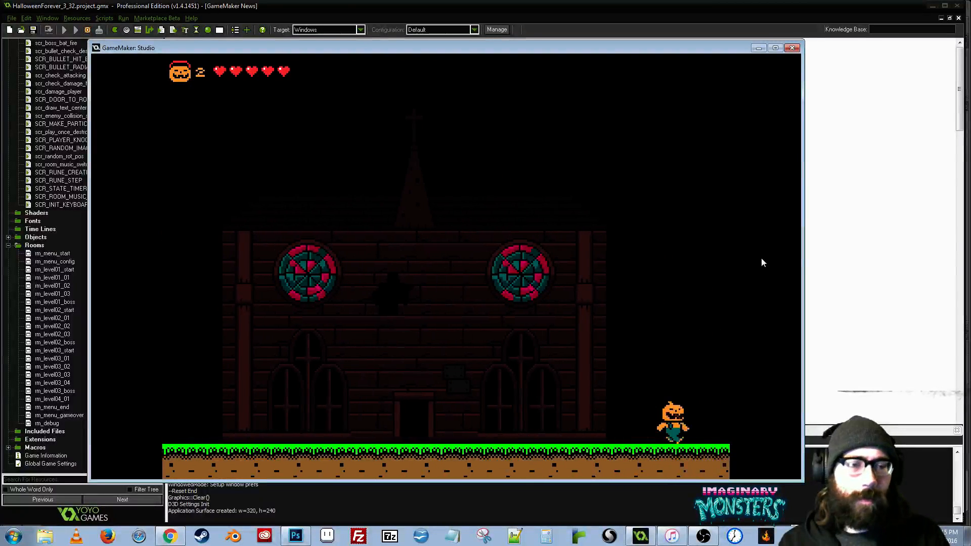
{"action": "key", "text": "Right"}
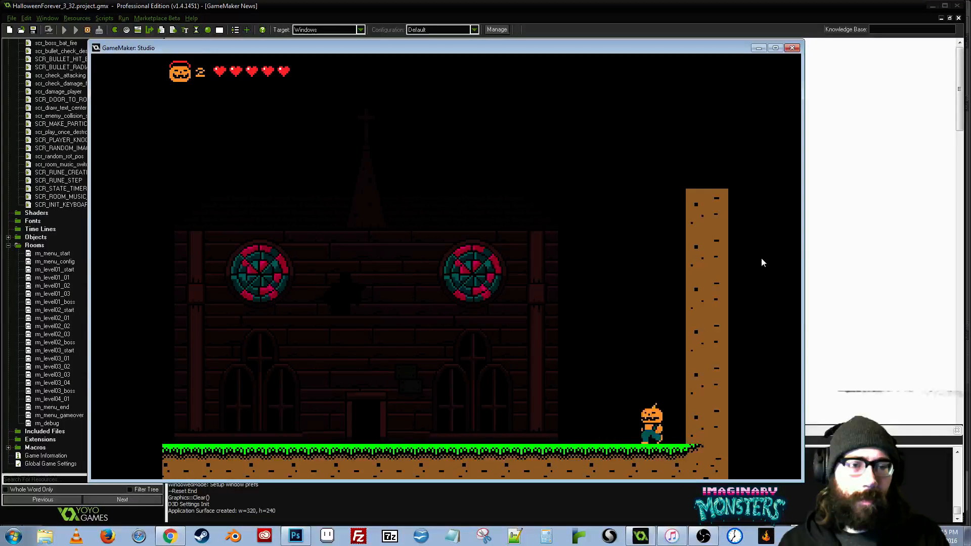
- Walk the player back past the church door and stop between the left dirt wall and the facade
{"action": "key", "text": "Left"}
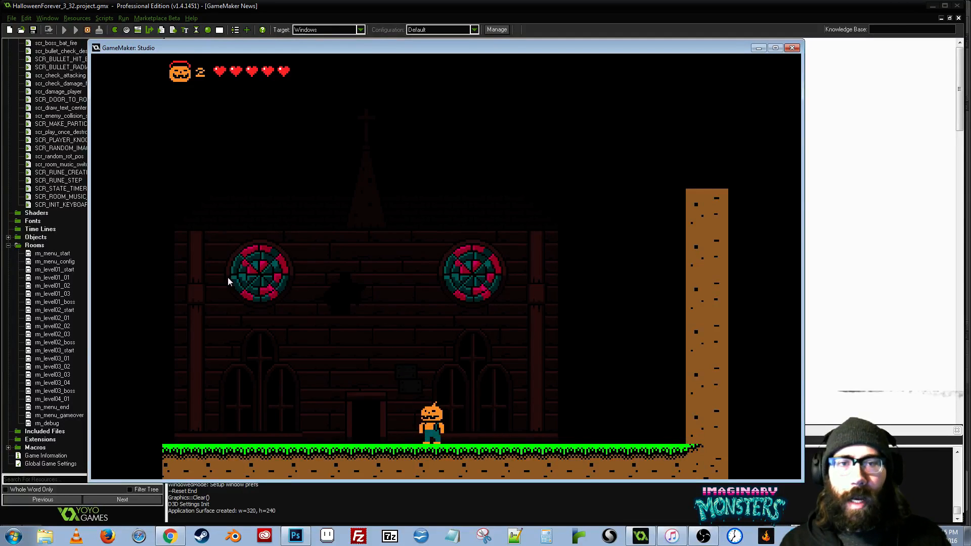
{"action": "key", "text": "Left"}
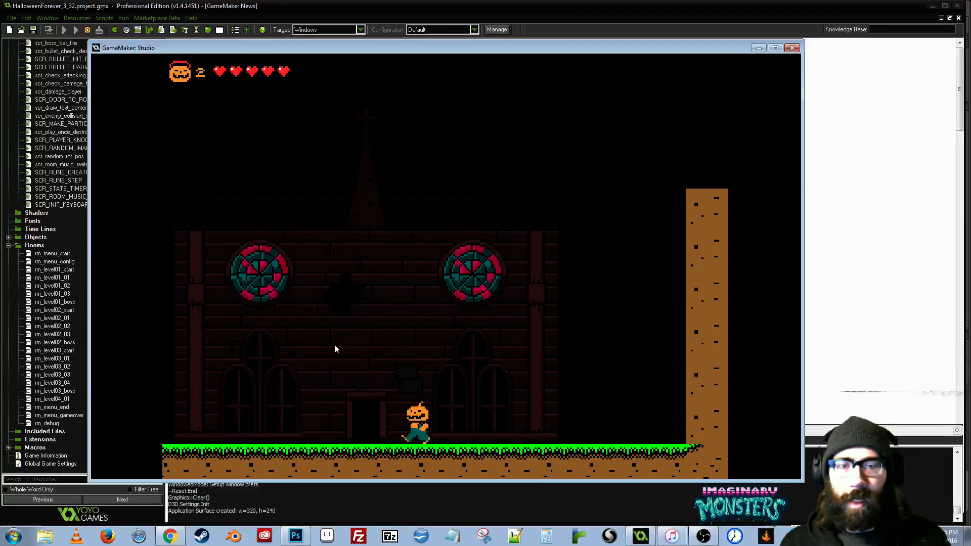
{"action": "key", "text": "Left"}
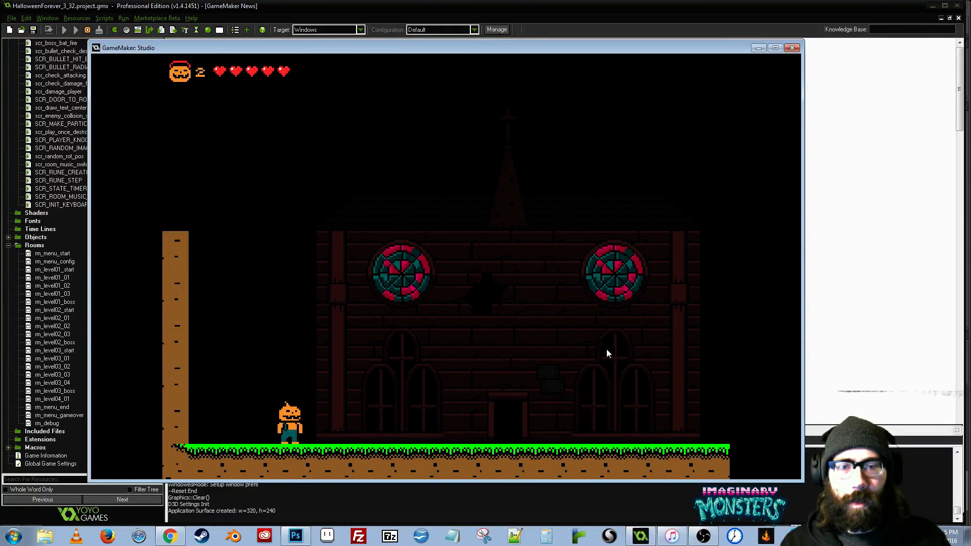
{"action": "key", "text": "Right"}
{"action": "key", "text": "Left"}
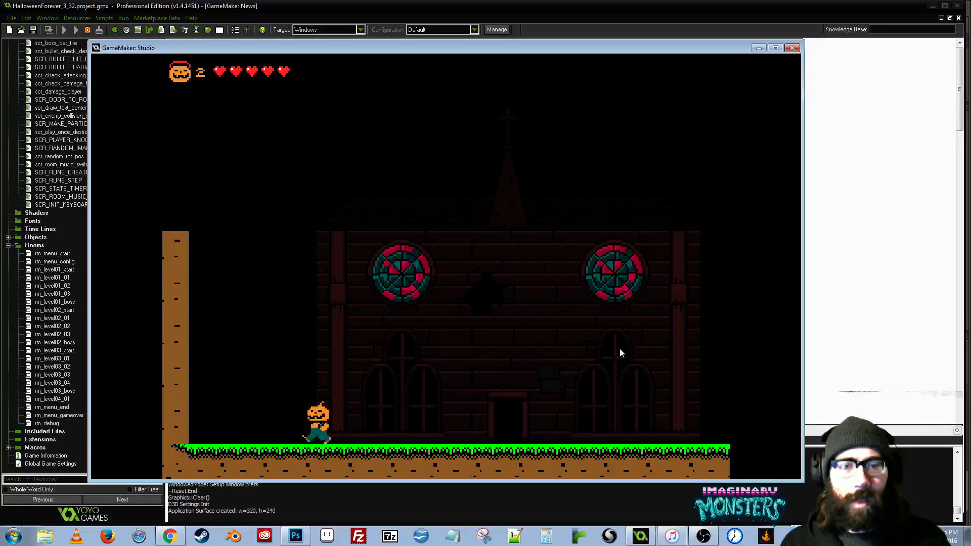
{"action": "key", "text": "Left"}
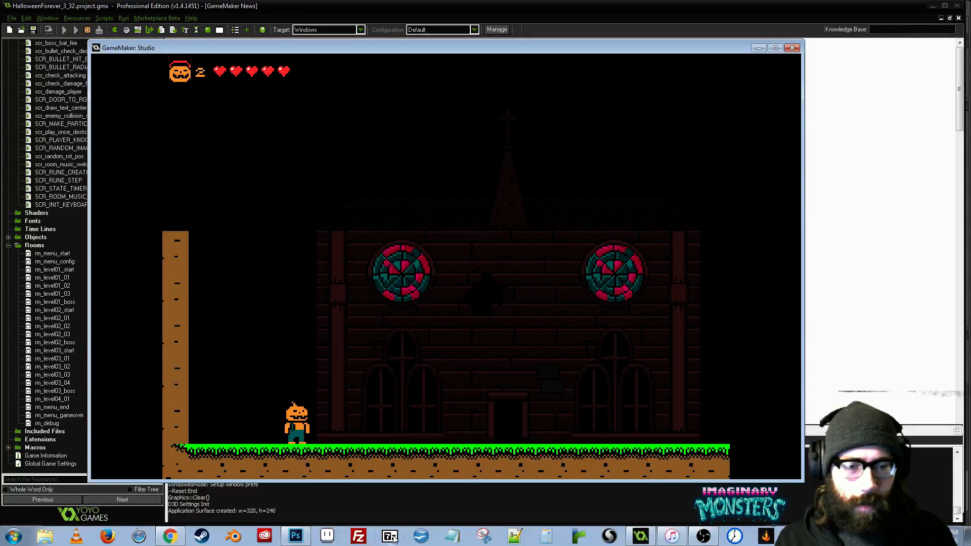
- Capture the game's play area, with the player and church, as a rectangular snip in the Snipping Tool
{"action": "left_click", "coordinate": [481, 537]}
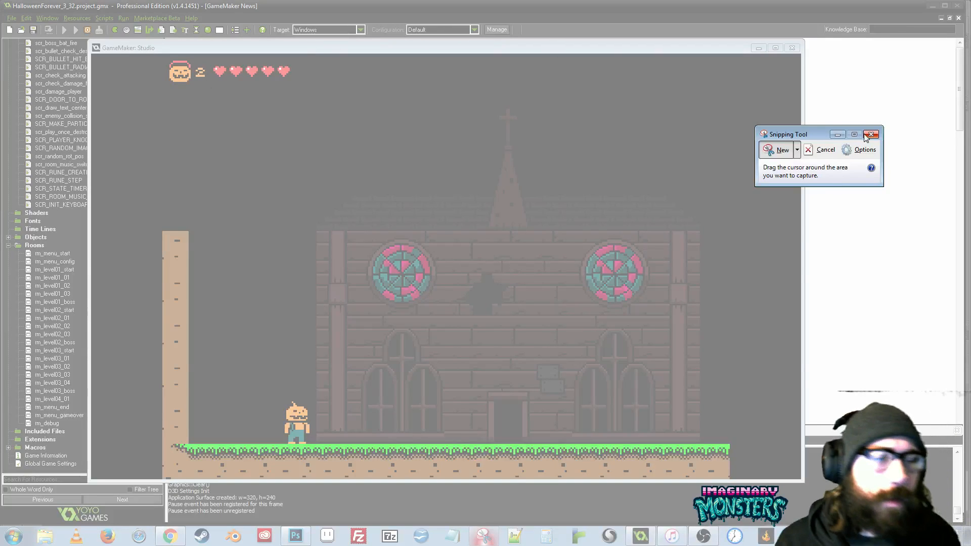
{"action": "left_click_drag", "start_coordinate": [821, 133], "coordinate": [889, 166]}
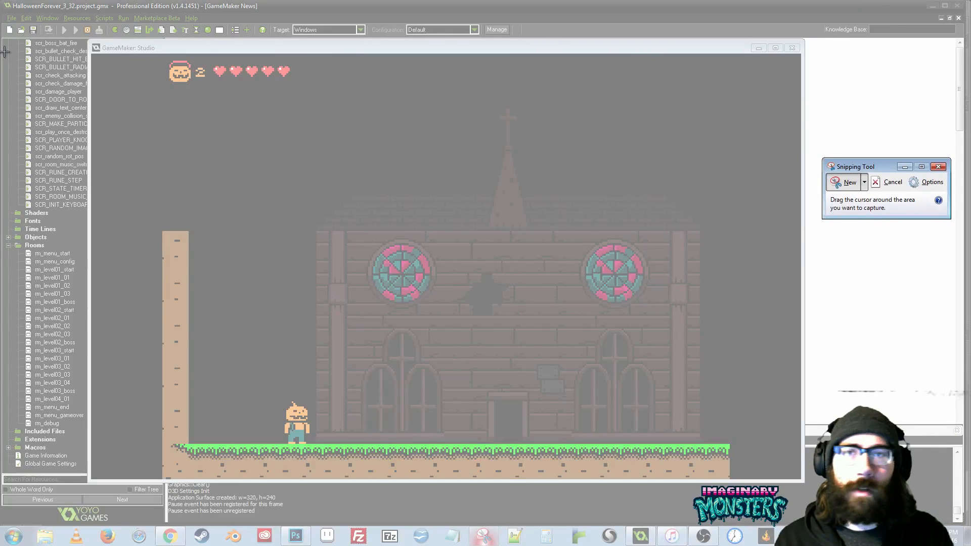
{"action": "left_click_drag", "start_coordinate": [154, 58], "coordinate": [752, 477]}
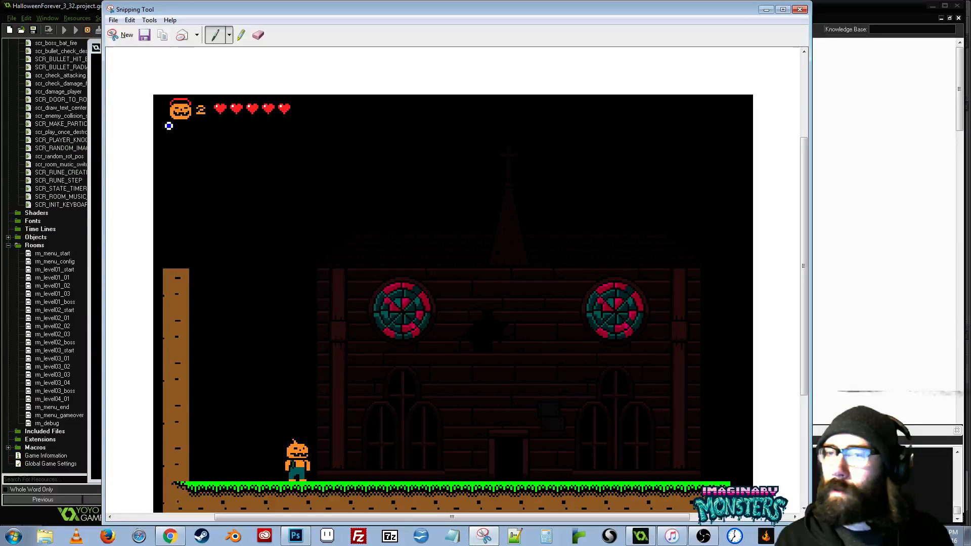
- Save the captured game screenshot as a PNG file and close the Snipping Tool
{"action": "left_click", "coordinate": [116, 21]}
{"action": "left_click", "coordinate": [144, 47]}
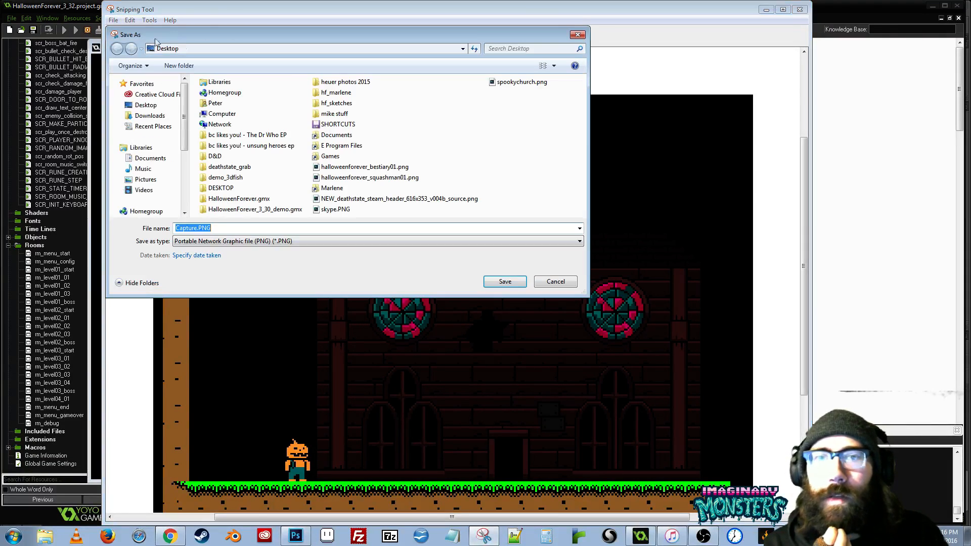
{"action": "left_click_drag", "start_coordinate": [383, 35], "coordinate": [0, 32]}
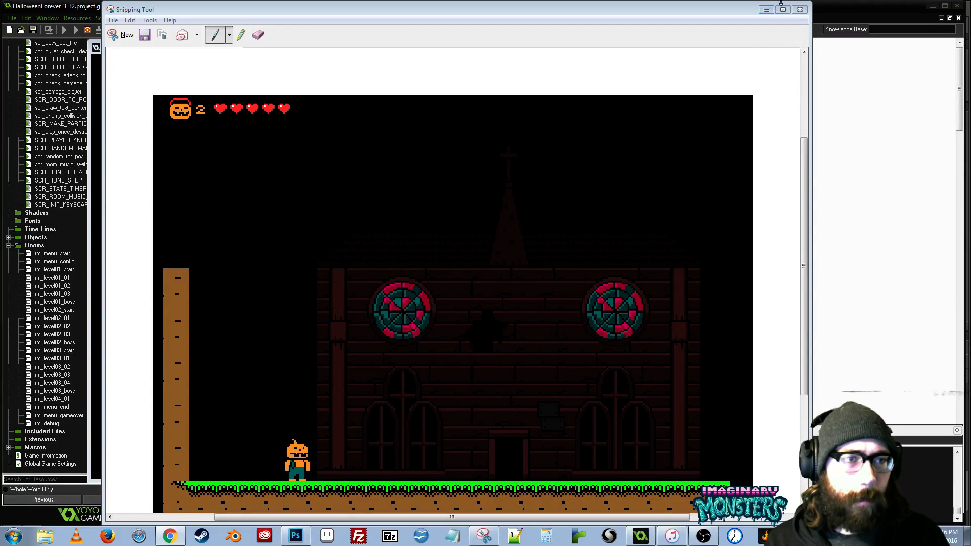
{"action": "left_click", "coordinate": [801, 11]}
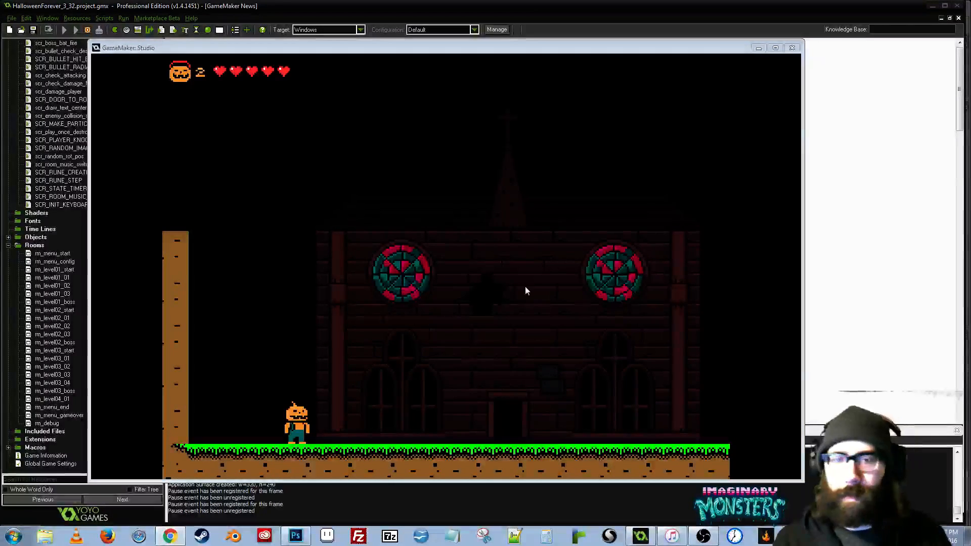
- Resume the game, walk the player briefly in front of the church, and quit the game
{"action": "left_click", "coordinate": [351, 238]}
{"action": "key", "text": "Right"}
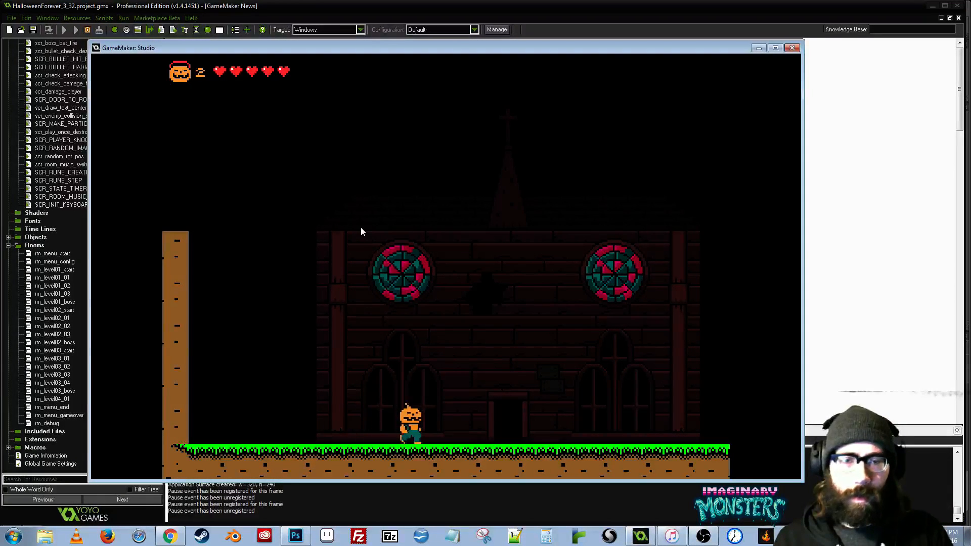
{"action": "key", "text": "Left"}
{"action": "key", "text": "Escape"}
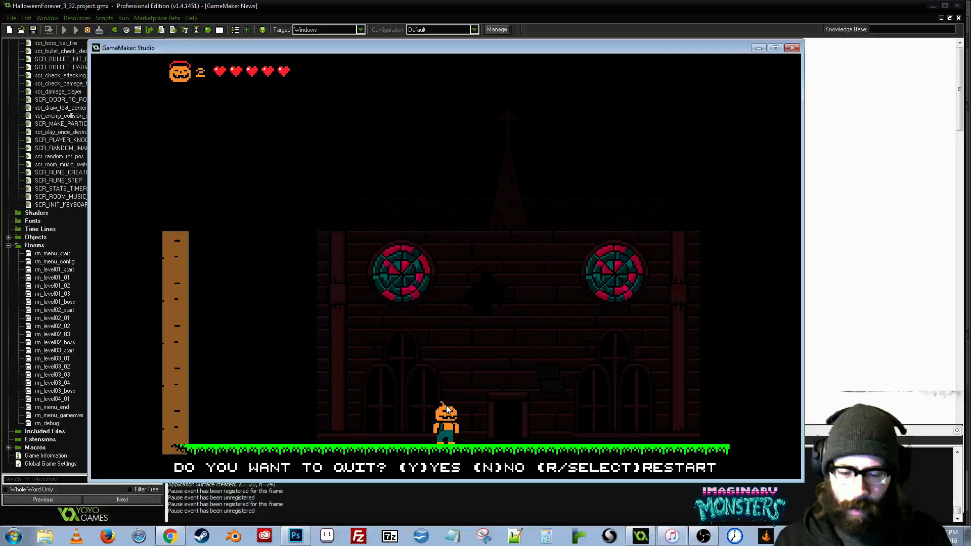
{"action": "key", "text": "y"}
- Reopen rm_level04_01, show its view settings and hide the grid over the room
{"action": "left_click", "coordinate": [65, 399]}
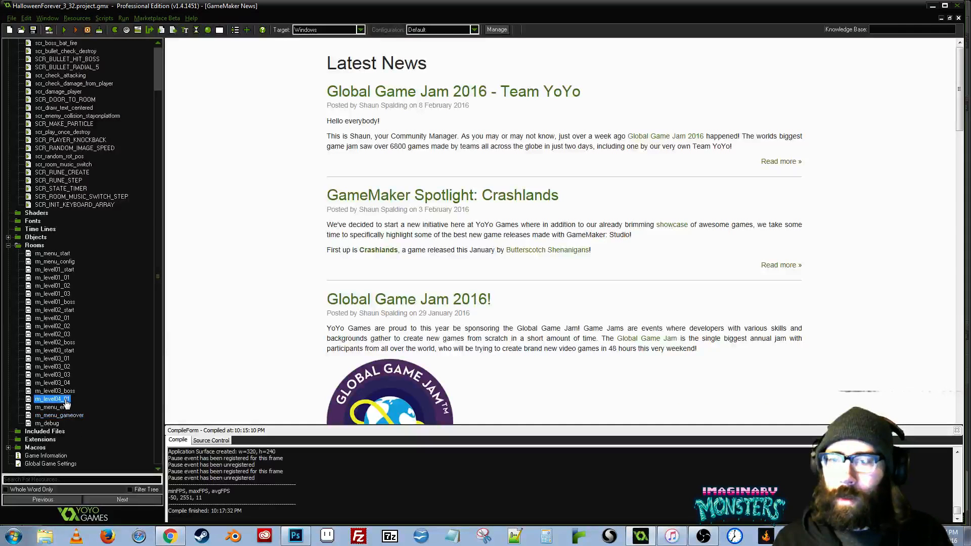
{"action": "double_click", "coordinate": [28, 400]}
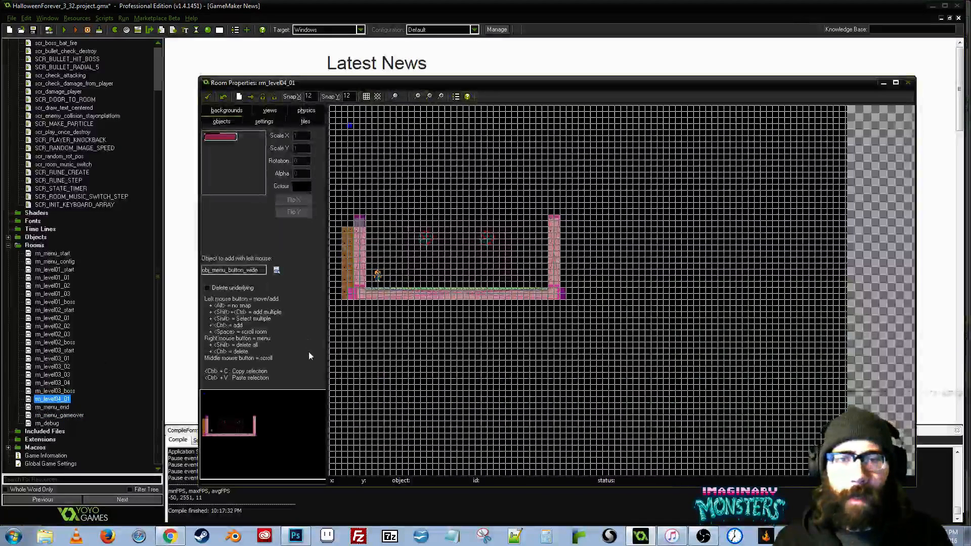
{"action": "left_click", "coordinate": [269, 110]}
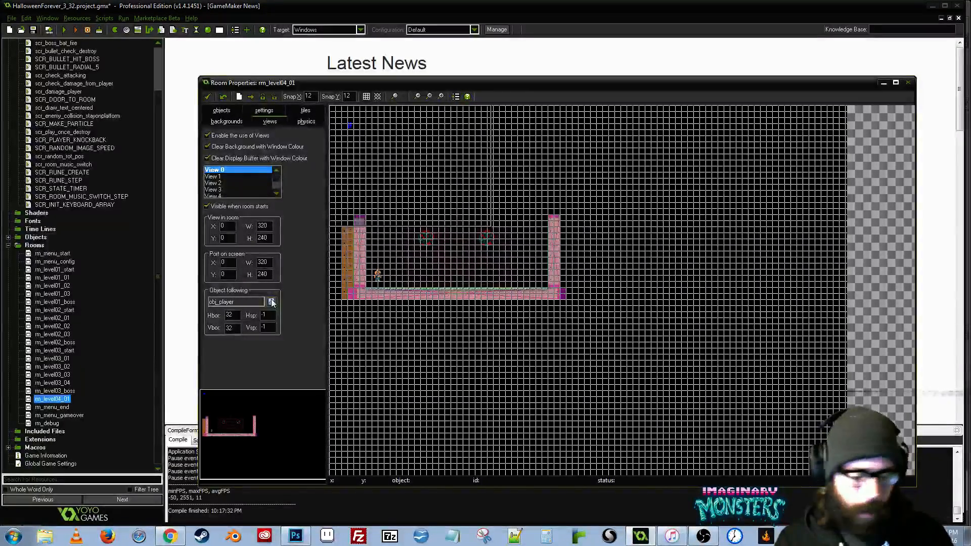
{"action": "scroll", "coordinate": [433, 310], "scroll_direction": "up", "scroll_amount": 5}
{"action": "left_click_drag", "start_coordinate": [424, 279], "coordinate": [610, 440]}
{"action": "left_click_drag", "start_coordinate": [567, 348], "coordinate": [476, 295]}
{"action": "left_click", "coordinate": [366, 96]}
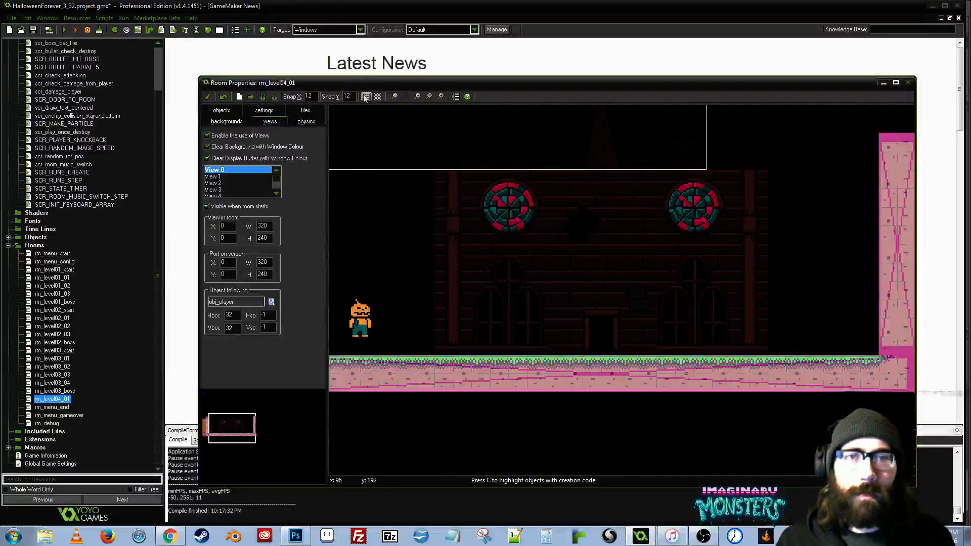
- Examine the church facade, dirt walls and ground in the room up close and as a whole, and accept the room
{"action": "scroll", "coordinate": [556, 274], "scroll_direction": "down", "scroll_amount": 1}
{"action": "left_click_drag", "start_coordinate": [623, 356], "coordinate": [662, 365]}
{"action": "left_click_drag", "start_coordinate": [632, 335], "coordinate": [582, 341]}
{"action": "scroll", "coordinate": [424, 329], "scroll_direction": "up", "scroll_amount": 1}
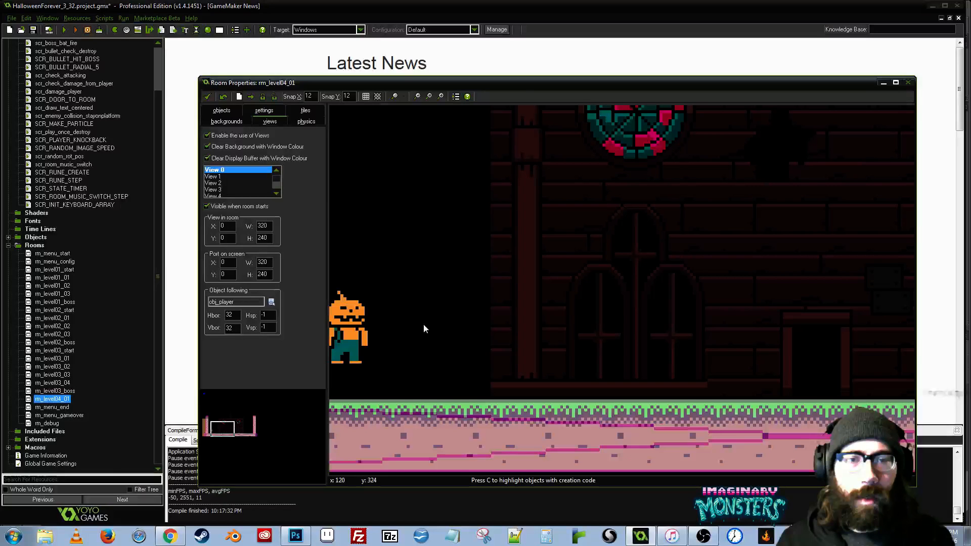
{"action": "left_click_drag", "start_coordinate": [761, 234], "coordinate": [477, 276]}
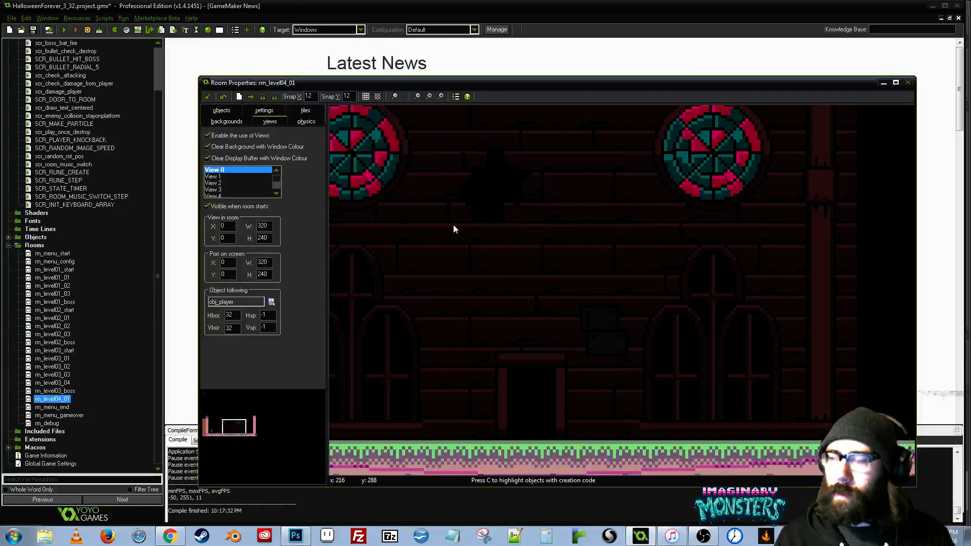
{"action": "scroll", "coordinate": [476, 248], "scroll_direction": "down", "scroll_amount": 1}
{"action": "scroll", "coordinate": [585, 242], "scroll_direction": "down", "scroll_amount": 1}
{"action": "scroll", "coordinate": [586, 242], "scroll_direction": "down", "scroll_amount": 2}
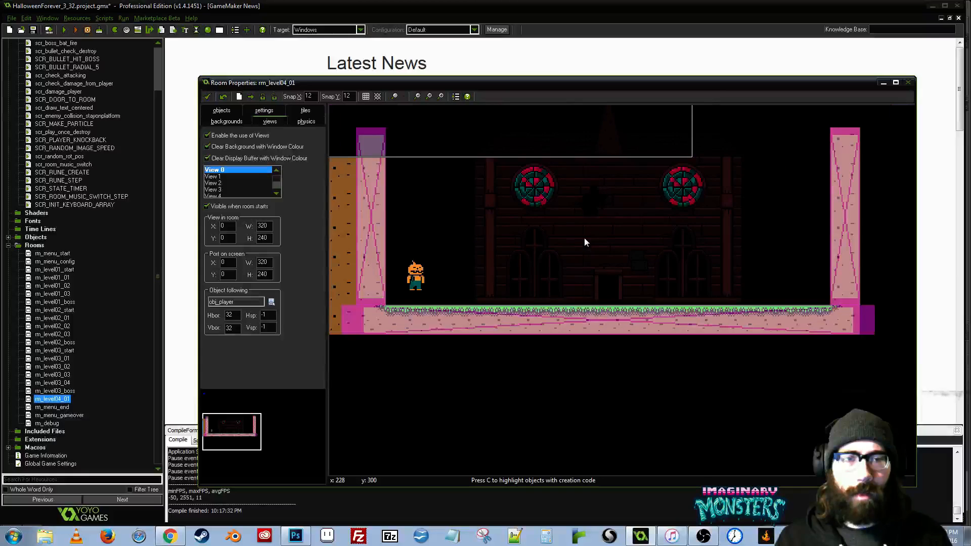
{"action": "left_click_drag", "start_coordinate": [586, 243], "coordinate": [639, 313]}
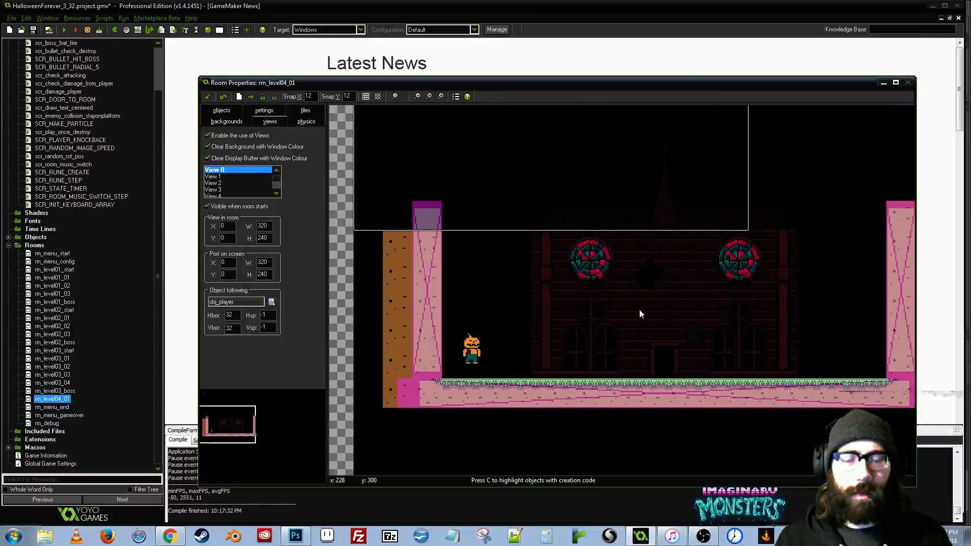
{"action": "left_click", "coordinate": [207, 97]}
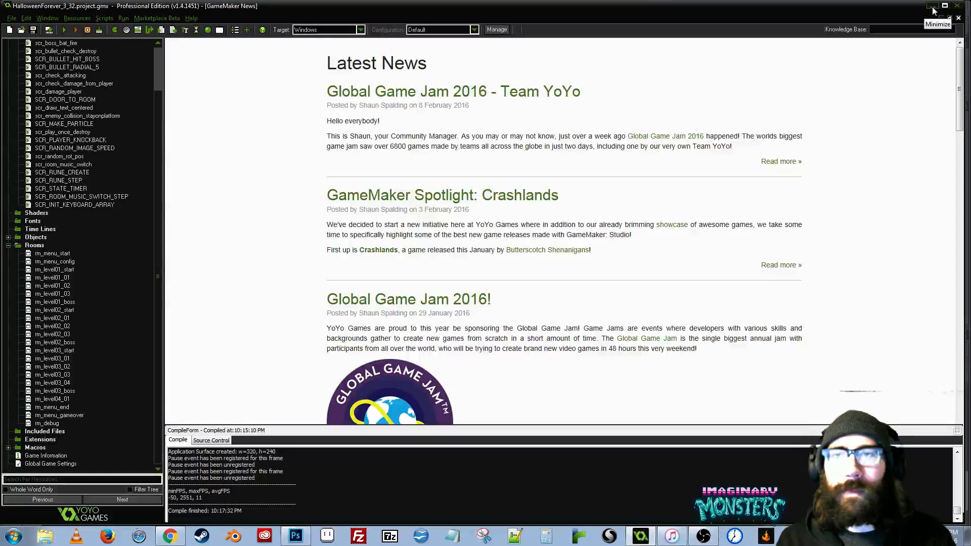
- Switch to Photoshop, look over the enemy and character sprites in hf_entities02.psd, and return to GameMaker
{"action": "left_click", "coordinate": [302, 536]}
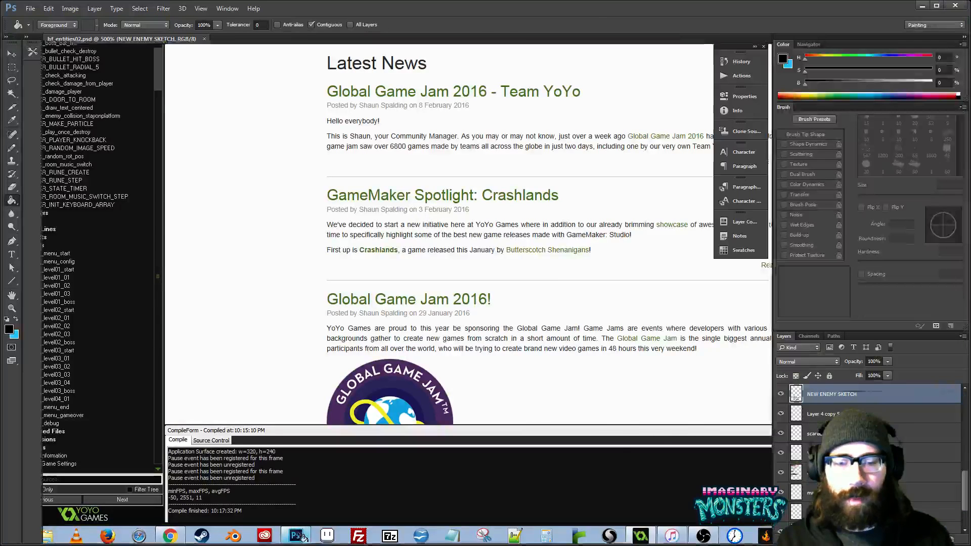
{"action": "left_click_drag", "start_coordinate": [378, 329], "coordinate": [240, 348]}
{"action": "left_click_drag", "start_coordinate": [392, 321], "coordinate": [493, 291]}
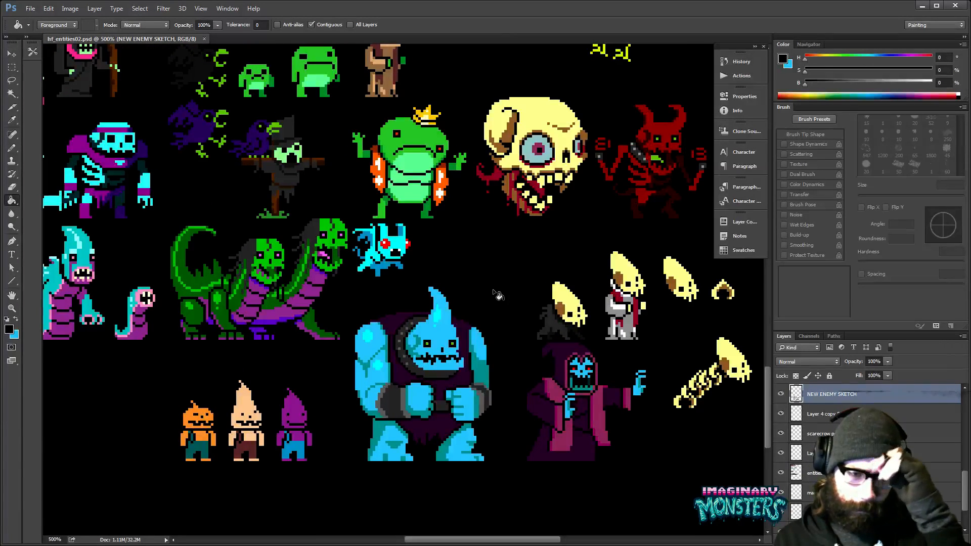
{"action": "left_click_drag", "start_coordinate": [493, 291], "coordinate": [664, 410]}
{"action": "key", "text": "z"}
{"action": "scroll", "coordinate": [573, 293], "scroll_direction": "down", "scroll_amount": 5}
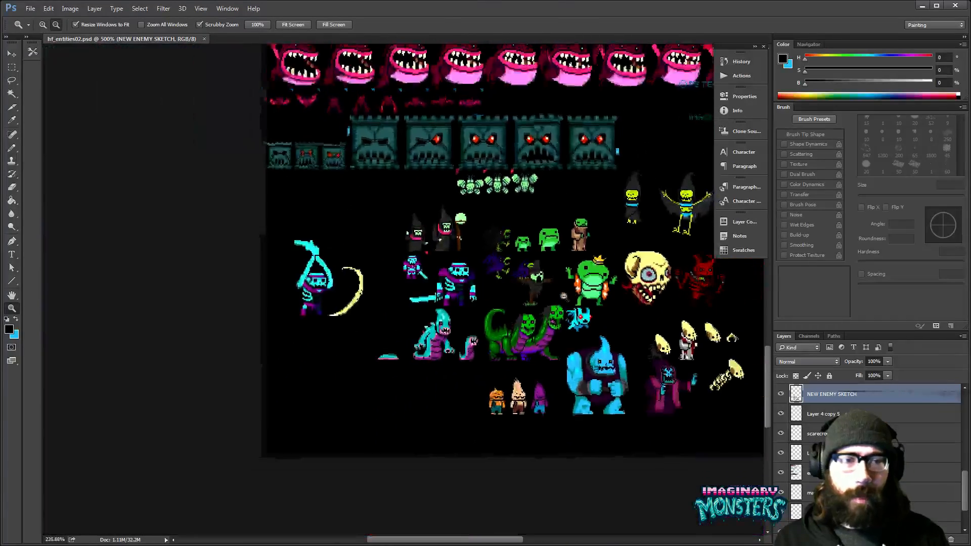
{"action": "scroll", "coordinate": [551, 297], "scroll_direction": "up", "scroll_amount": 2}
{"action": "key", "text": "alt+Tab"}
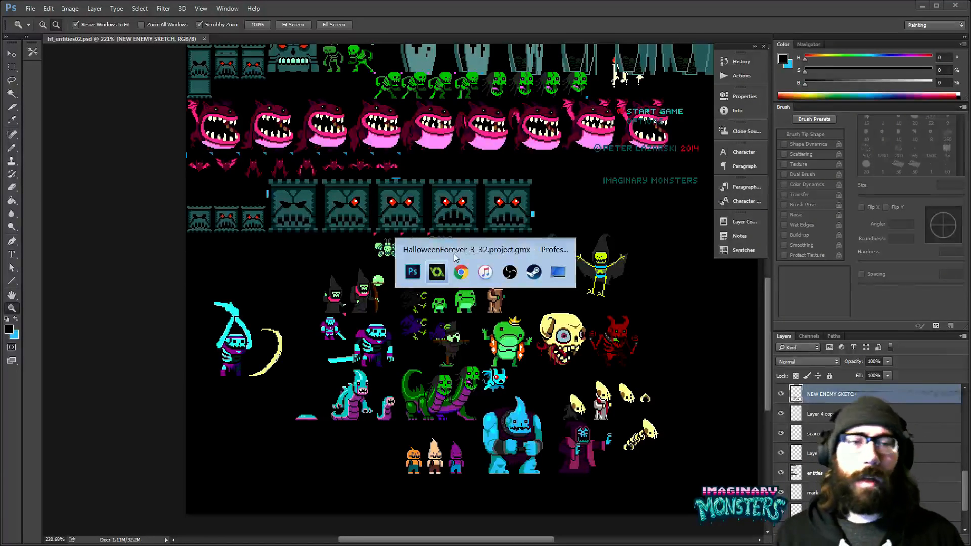
- Check the desktop for the hf_sketches folder, then switch through Photoshop to GameMaker and close its window
{"action": "left_click", "coordinate": [555, 278]}
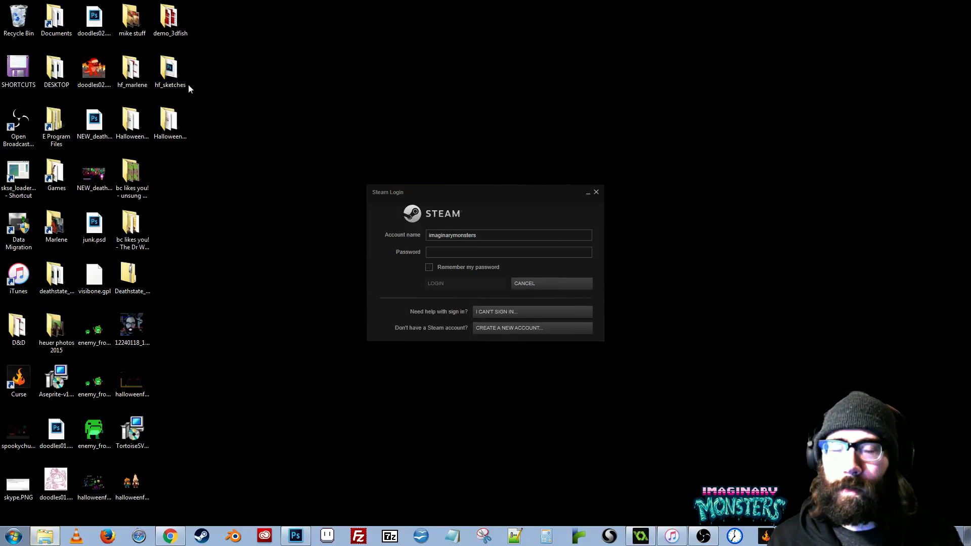
{"action": "key", "text": "alt+Tab"}
{"action": "left_click", "coordinate": [437, 262]}
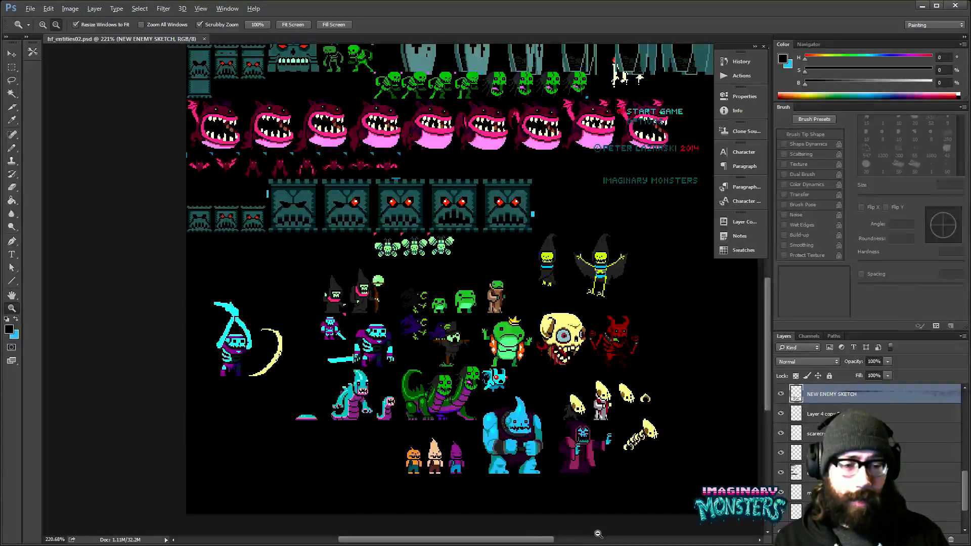
{"action": "key", "text": "alt+Tab"}
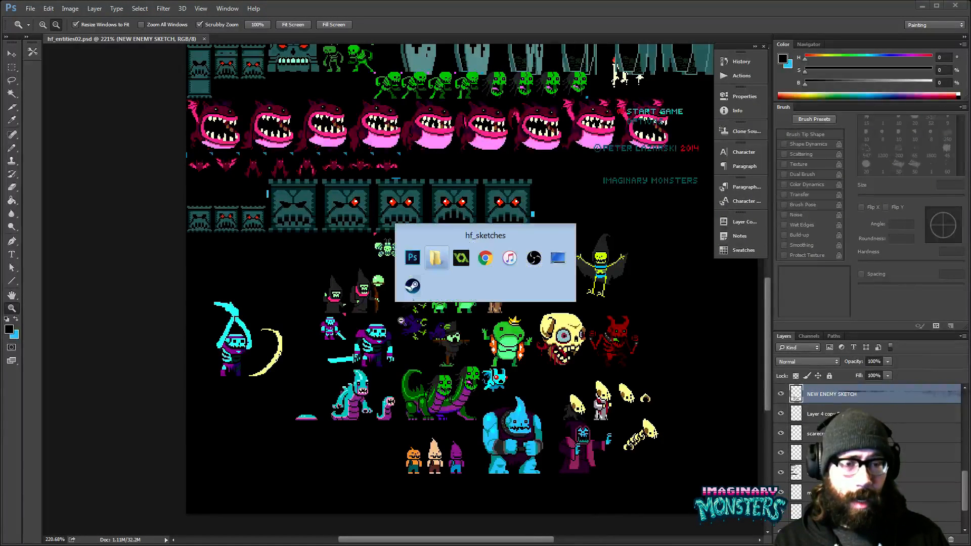
{"action": "left_click", "coordinate": [413, 259]}
{"action": "key", "text": "alt+Tab"}
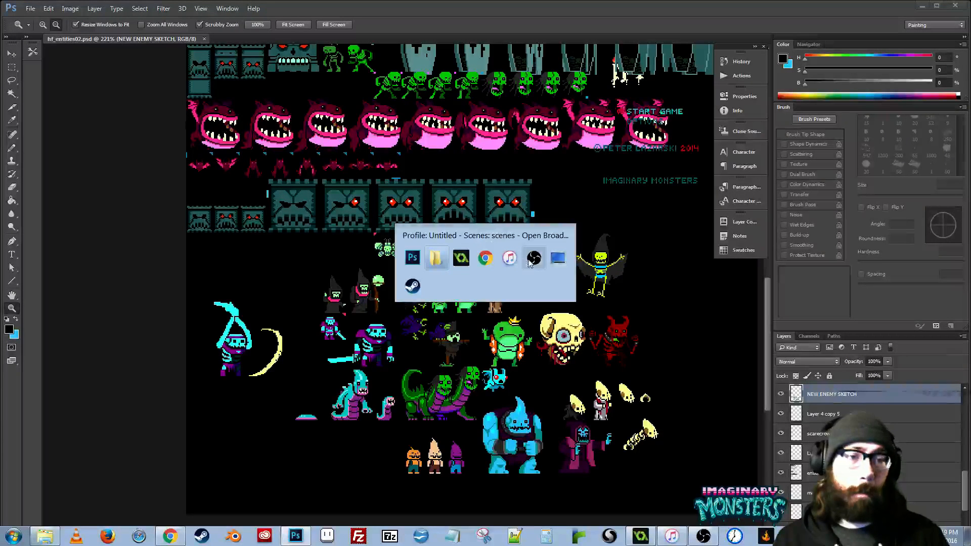
{"action": "left_click", "coordinate": [468, 264]}
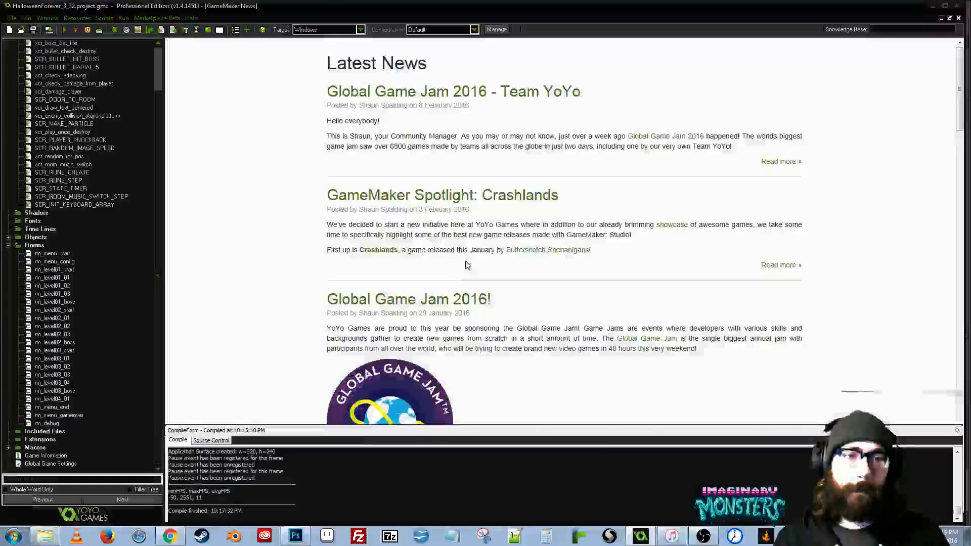
{"action": "left_click", "coordinate": [957, 6]}
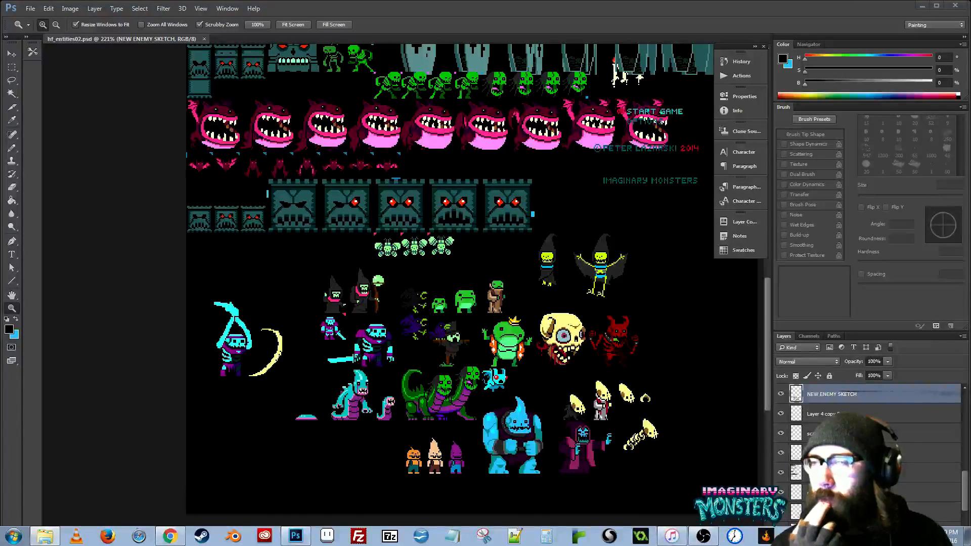
- Bring up the hf_sketches export folder, look through sketches 0001_02 to 0003_04, and put the viewer and folder away
{"action": "left_click_drag", "start_coordinate": [0, 150], "coordinate": [303, 137]}
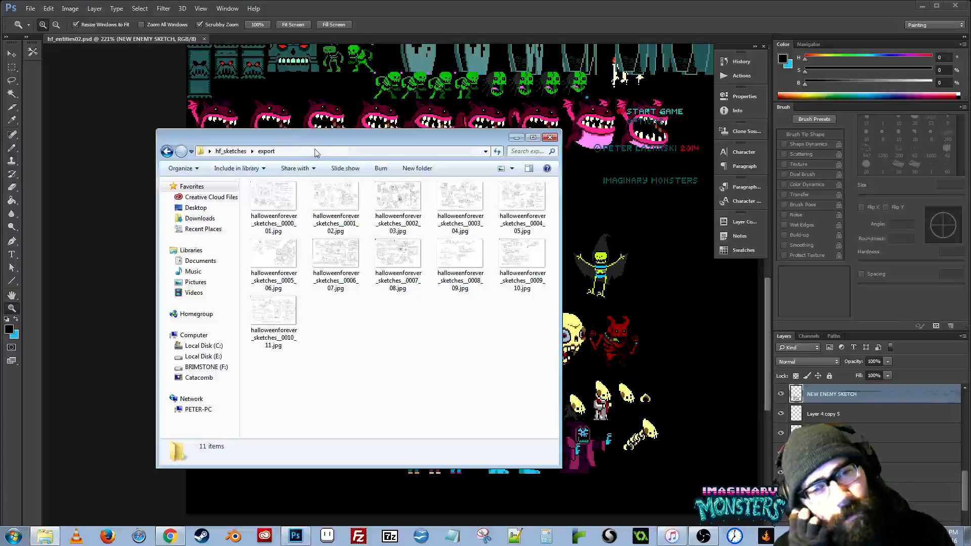
{"action": "left_click_drag", "start_coordinate": [378, 138], "coordinate": [306, 167]}
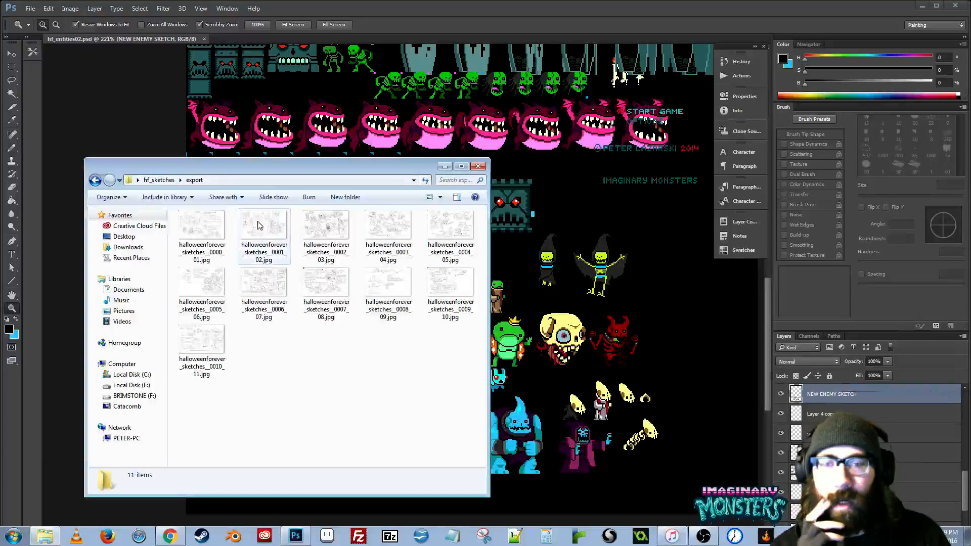
{"action": "left_click", "coordinate": [276, 230]}
{"action": "double_click", "coordinate": [277, 231]}
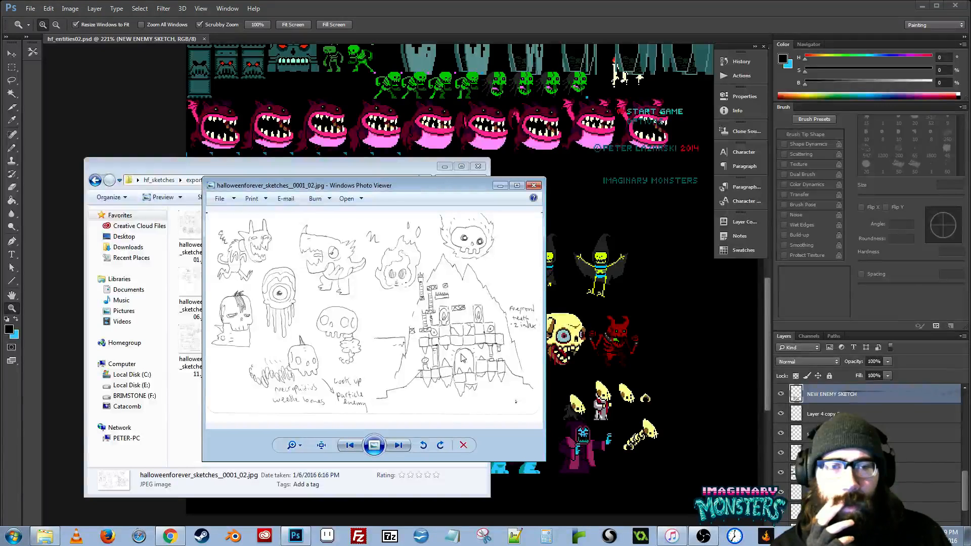
{"action": "left_click", "coordinate": [397, 445]}
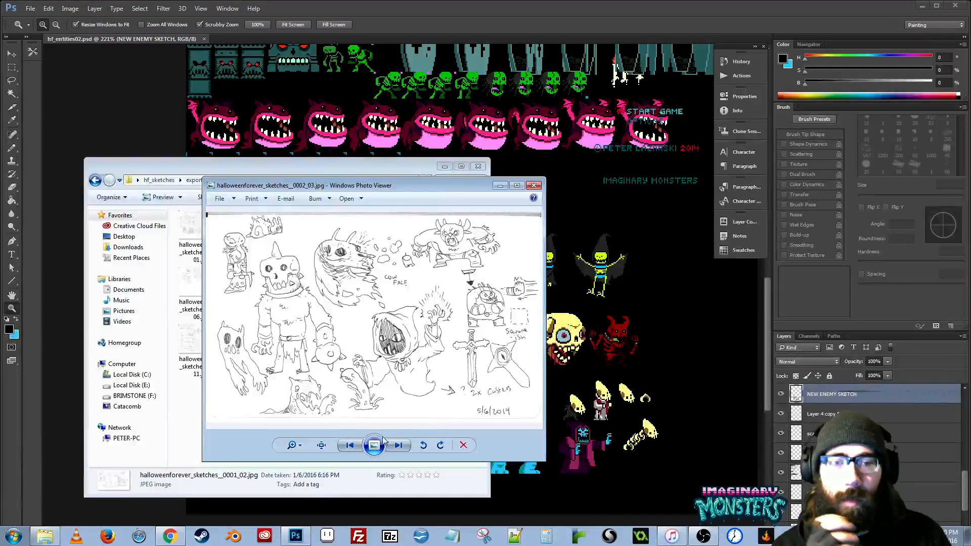
{"action": "left_click", "coordinate": [399, 445]}
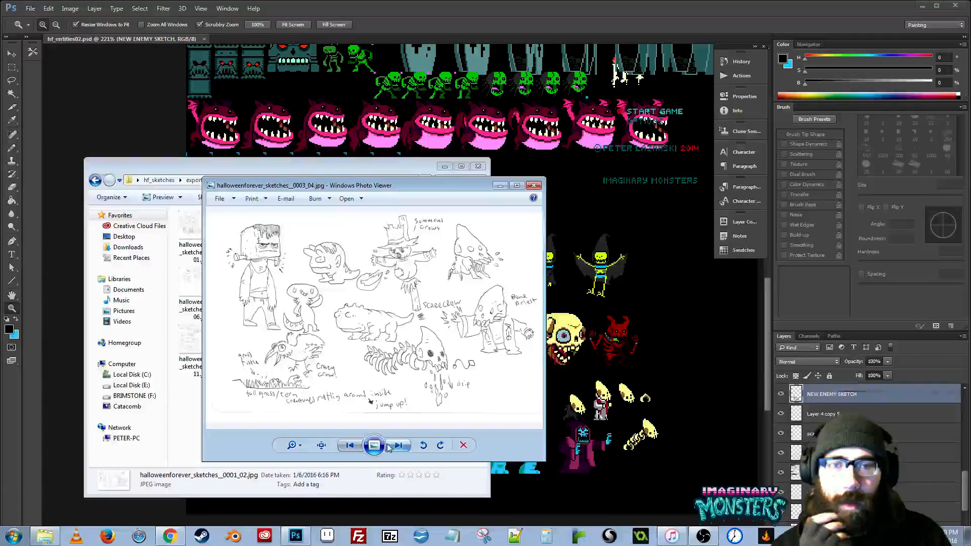
{"action": "left_click", "coordinate": [353, 447]}
{"action": "left_click", "coordinate": [533, 186]}
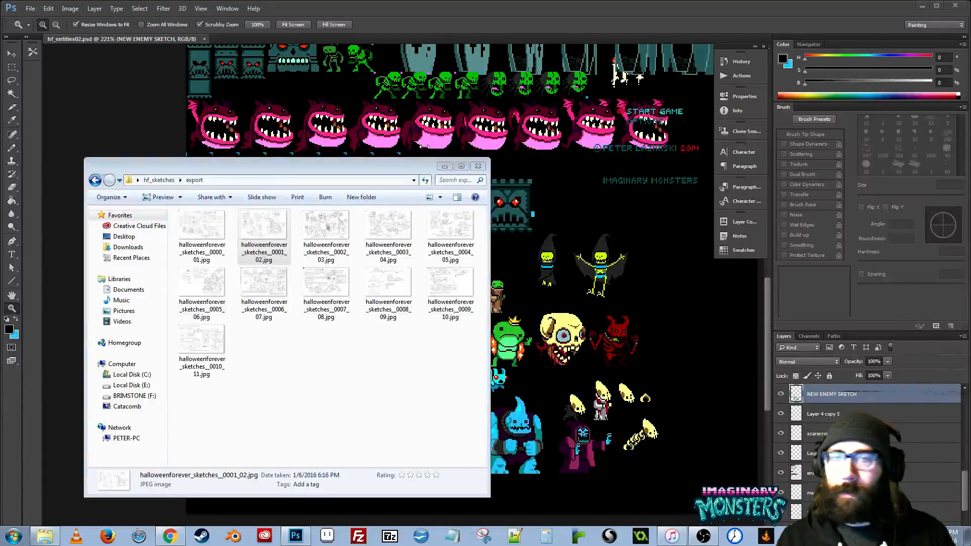
{"action": "left_click", "coordinate": [444, 167]}
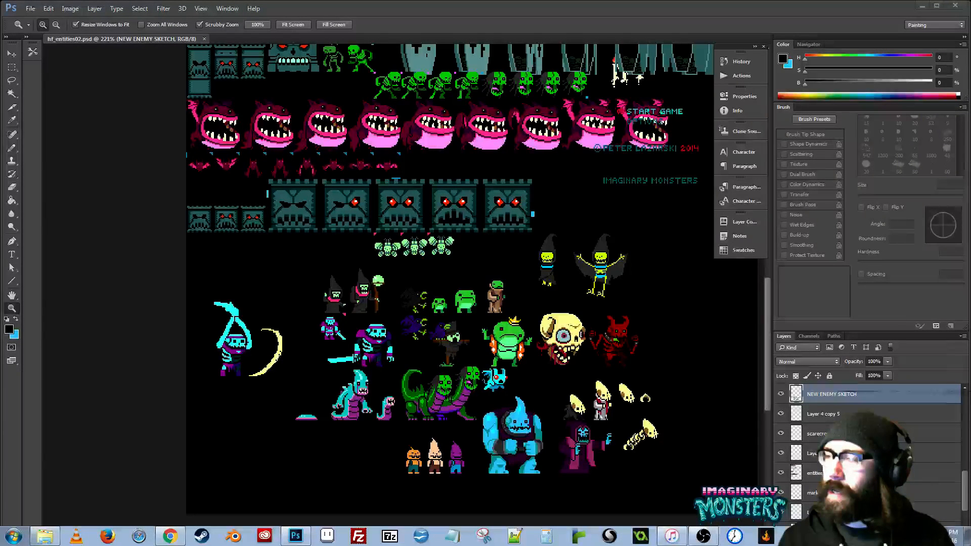
- Show the grid over the new enemy sprites in hf_entities02.psd
{"action": "left_click", "coordinate": [417, 342]}
{"action": "left_click_drag", "start_coordinate": [501, 412], "coordinate": [288, 327]}
{"action": "left_click_drag", "start_coordinate": [439, 291], "coordinate": [543, 293]}
{"action": "key", "text": "v"}
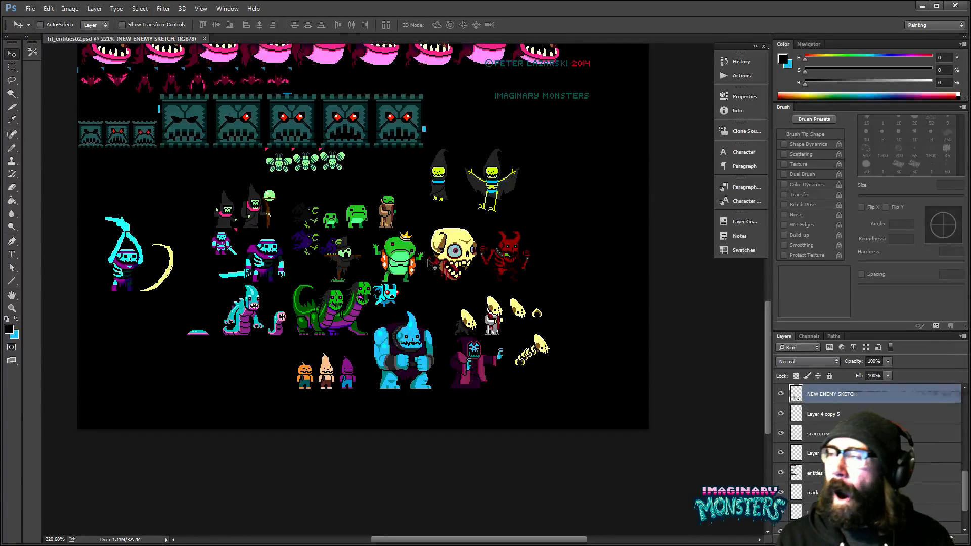
{"action": "mouse_move", "coordinate": [433, 347]}
{"action": "left_mouse_down"}
{"action": "mouse_move", "coordinate": [471, 335]}
{"action": "mouse_move", "coordinate": [446, 348]}
{"action": "left_mouse_up"}
{"action": "key", "text": "ctrl+apostrophe"}
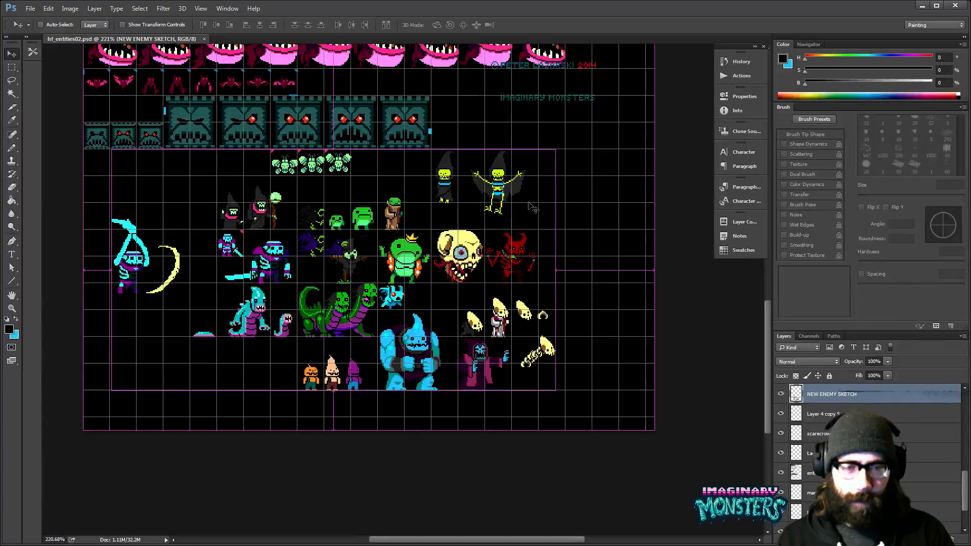
- Examine the pumpkin-headed, two-headed, worm and blue brute enemy sprites up close at 600% against the grid
{"action": "left_click_drag", "start_coordinate": [519, 352], "coordinate": [487, 365]}
{"action": "key", "text": "z"}
{"action": "left_click", "coordinate": [433, 315]}
{"action": "left_click", "coordinate": [434, 315]}
{"action": "left_click_drag", "start_coordinate": [408, 380], "coordinate": [535, 314]}
{"action": "left_click_drag", "start_coordinate": [417, 361], "coordinate": [496, 336]}
{"action": "left_click", "coordinate": [515, 337]}
{"action": "left_click", "coordinate": [515, 337]}
{"action": "key", "text": "b"}
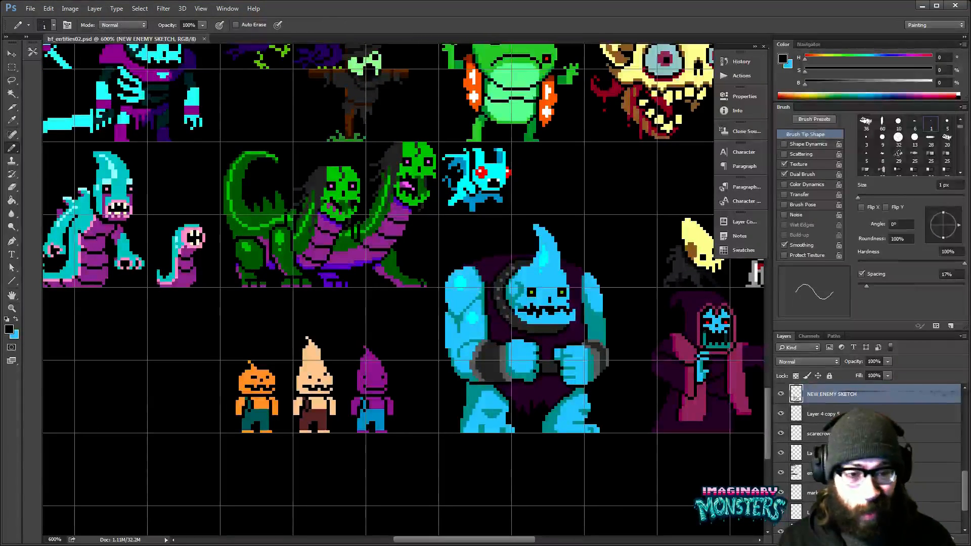
{"action": "key", "text": "v"}
{"action": "left_click_drag", "start_coordinate": [501, 336], "coordinate": [548, 349]}
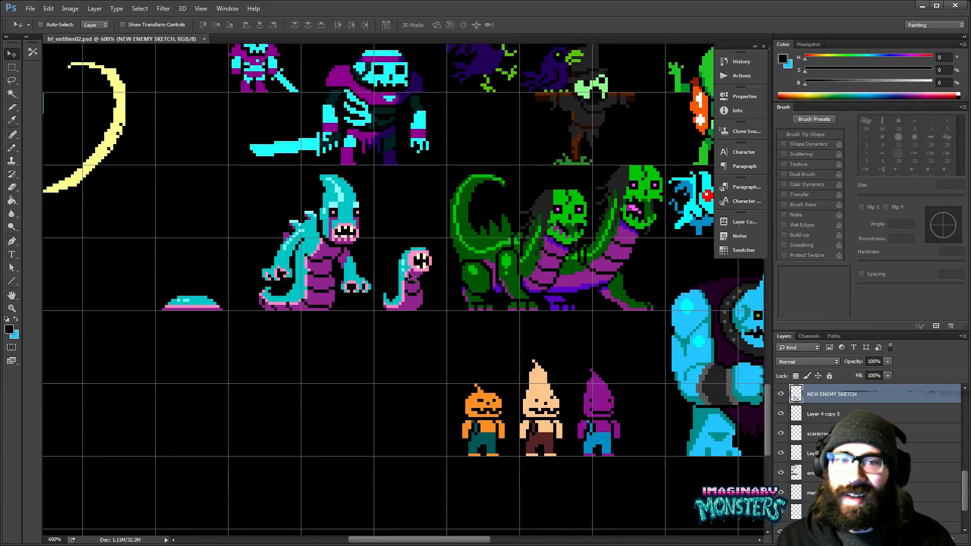
{"action": "left_click_drag", "start_coordinate": [572, 308], "coordinate": [441, 321]}
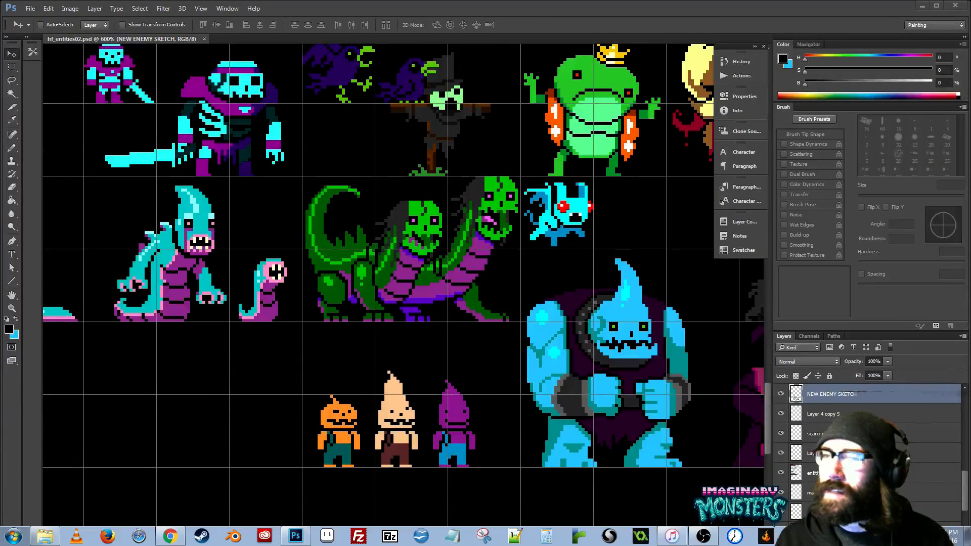
- Bring up halloweenforever_sketches__0002_03.jpg in an enlarged viewer and examine the worm, hooded caster and weapon drawings
{"action": "left_click_drag", "start_coordinate": [0, 132], "coordinate": [450, 141]}
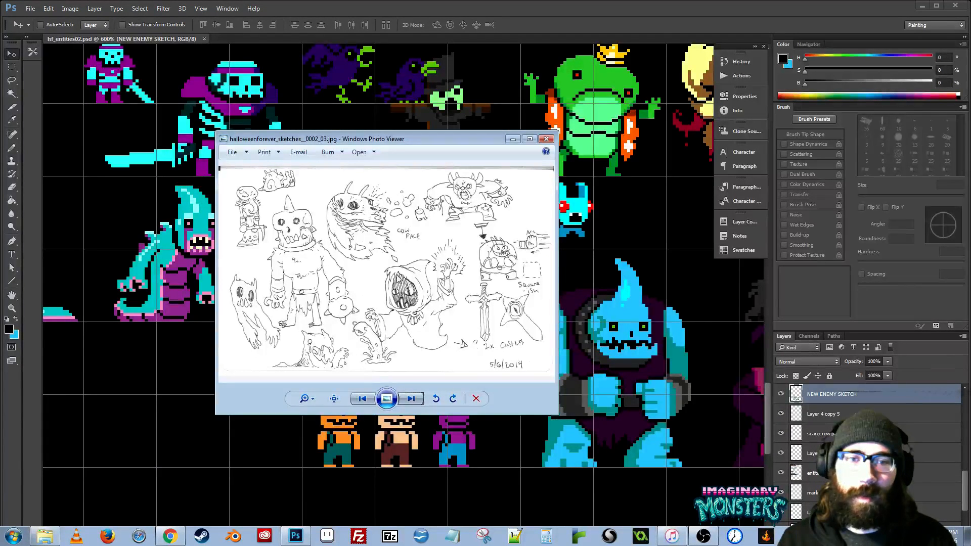
{"action": "scroll", "coordinate": [369, 348], "scroll_direction": "up", "scroll_amount": 3}
{"action": "scroll", "coordinate": [375, 329], "scroll_direction": "up", "scroll_amount": 5}
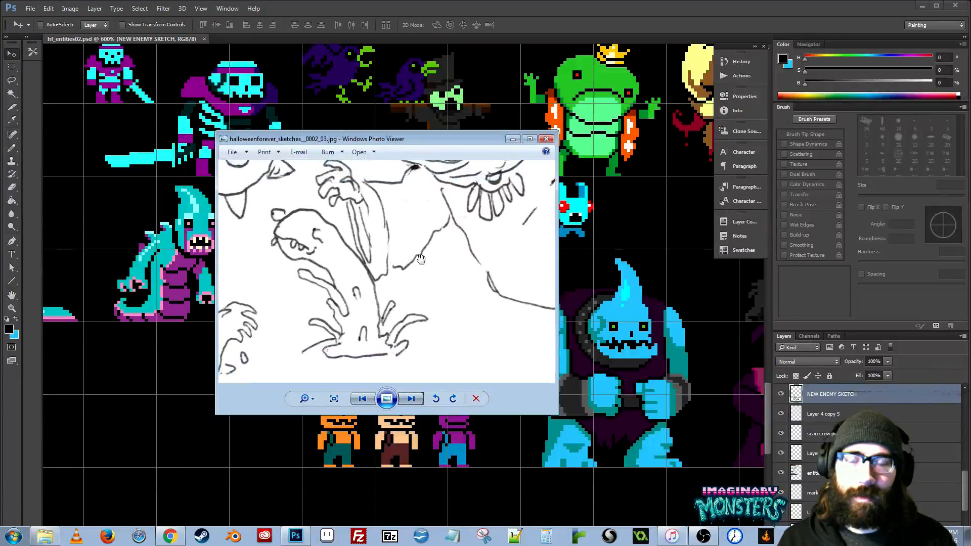
{"action": "left_click_drag", "start_coordinate": [420, 259], "coordinate": [527, 329]}
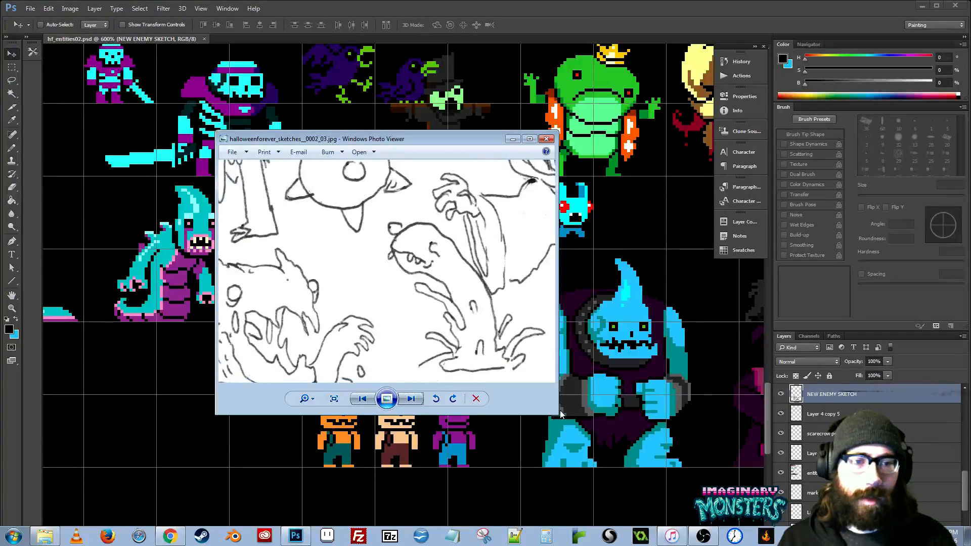
{"action": "left_click_drag", "start_coordinate": [558, 415], "coordinate": [831, 514]}
{"action": "mouse_move", "coordinate": [606, 369]}
{"action": "left_mouse_down"}
{"action": "mouse_move", "coordinate": [359, 401]}
{"action": "mouse_move", "coordinate": [301, 272]}
{"action": "left_mouse_up"}
{"action": "scroll", "coordinate": [463, 305], "scroll_direction": "down", "scroll_amount": 1}
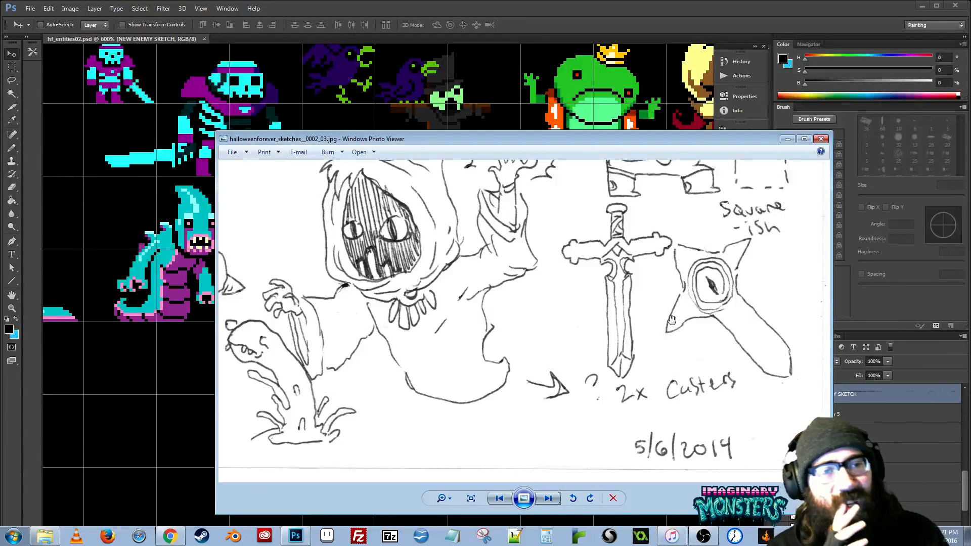
{"action": "mouse_move", "coordinate": [658, 276]}
{"action": "left_mouse_down"}
{"action": "mouse_move", "coordinate": [629, 364]}
{"action": "mouse_move", "coordinate": [604, 389]}
{"action": "left_mouse_up"}
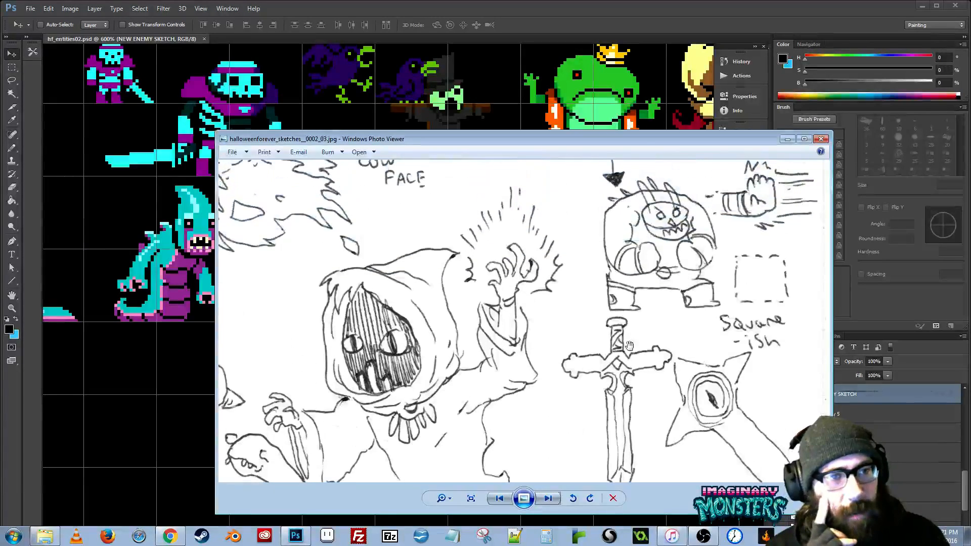
{"action": "left_click_drag", "start_coordinate": [630, 345], "coordinate": [629, 394]}
- Place the sketch viewer beside the blue brute sprite and compare the brute, cow face and horned skull drawings
{"action": "mouse_move", "coordinate": [640, 140]}
{"action": "left_mouse_down"}
{"action": "mouse_move", "coordinate": [181, 140]}
{"action": "mouse_move", "coordinate": [312, 180]}
{"action": "mouse_move", "coordinate": [311, 163]}
{"action": "left_mouse_up"}
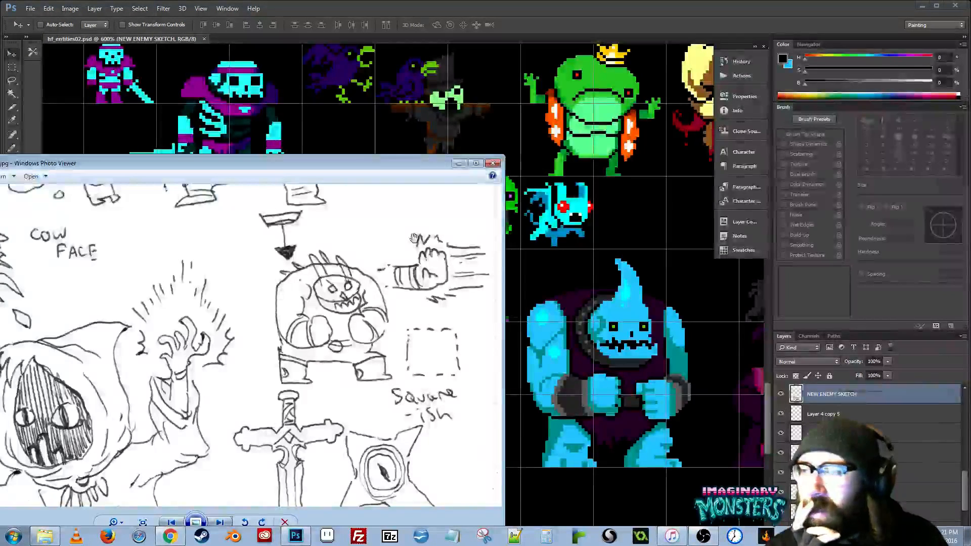
{"action": "left_click_drag", "start_coordinate": [333, 249], "coordinate": [380, 470]}
{"action": "left_click_drag", "start_coordinate": [245, 400], "coordinate": [385, 393]}
{"action": "mouse_move", "coordinate": [322, 396]}
{"action": "left_mouse_down"}
{"action": "mouse_move", "coordinate": [359, 396]}
{"action": "mouse_move", "coordinate": [372, 362]}
{"action": "left_mouse_up"}
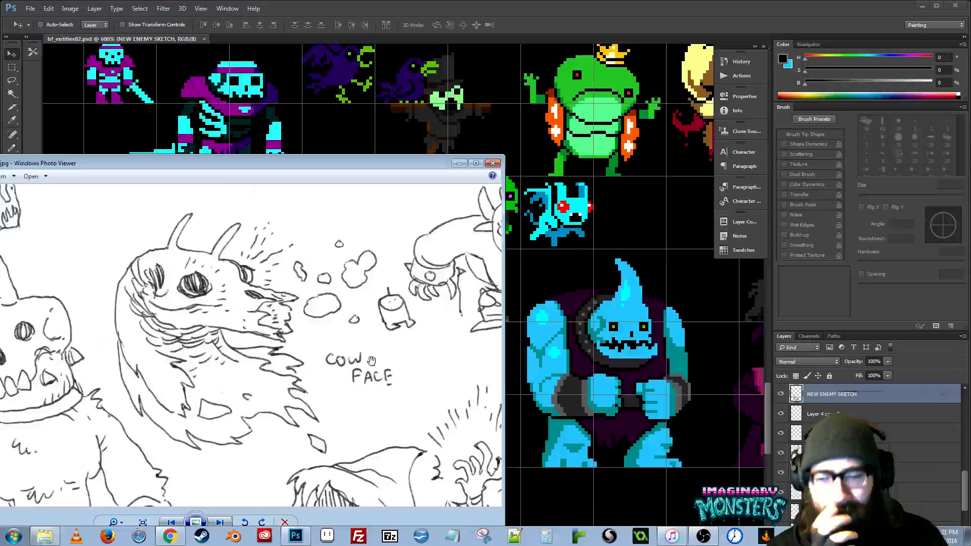
{"action": "left_click_drag", "start_coordinate": [302, 396], "coordinate": [404, 361]}
{"action": "left_click_drag", "start_coordinate": [322, 384], "coordinate": [318, 365]}
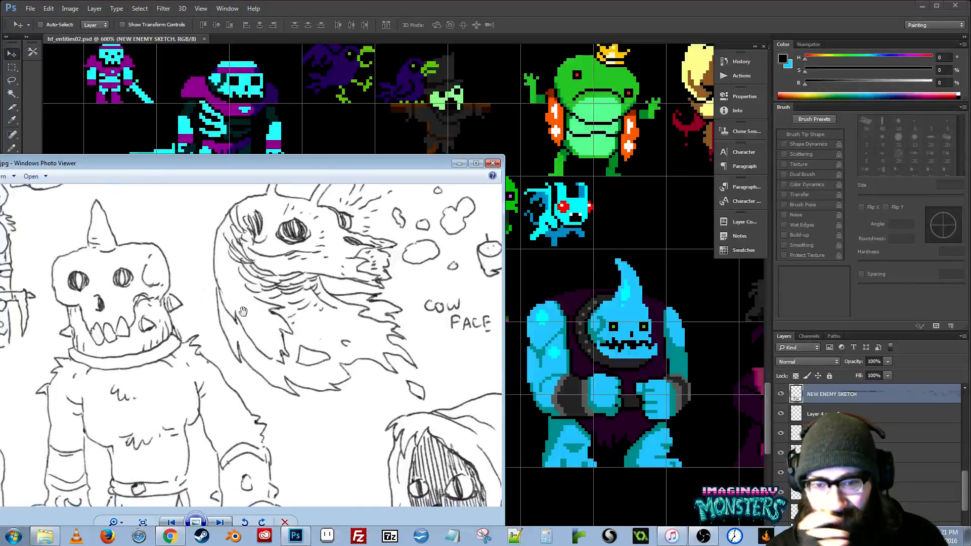
- Examine the remaining creatures on the sketch page, fit the page in a narrower viewer window, and move it off the sprites
{"action": "left_click_drag", "start_coordinate": [161, 159], "coordinate": [372, 108]}
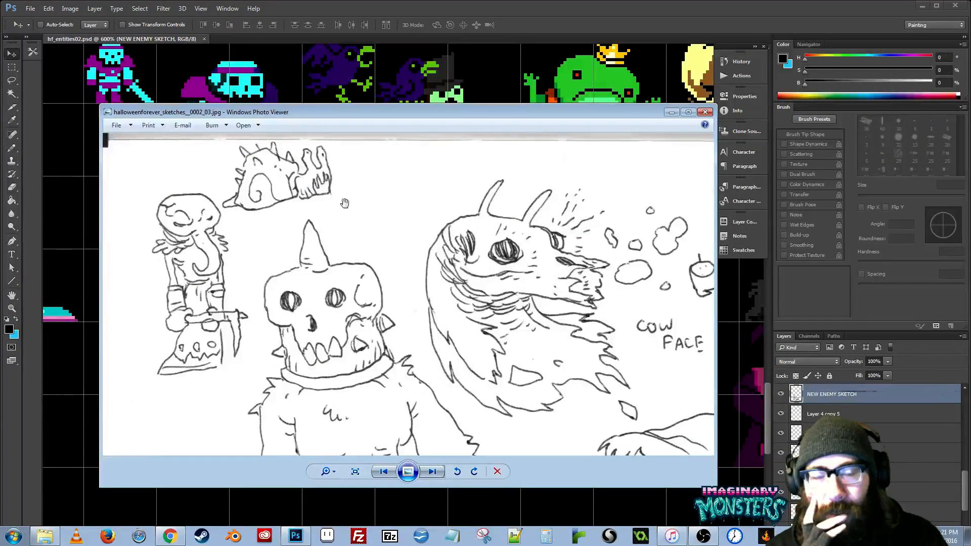
{"action": "left_click_drag", "start_coordinate": [416, 315], "coordinate": [371, 158]}
{"action": "mouse_move", "coordinate": [474, 385]}
{"action": "left_mouse_down"}
{"action": "mouse_move", "coordinate": [519, 253]}
{"action": "mouse_move", "coordinate": [508, 239]}
{"action": "left_mouse_up"}
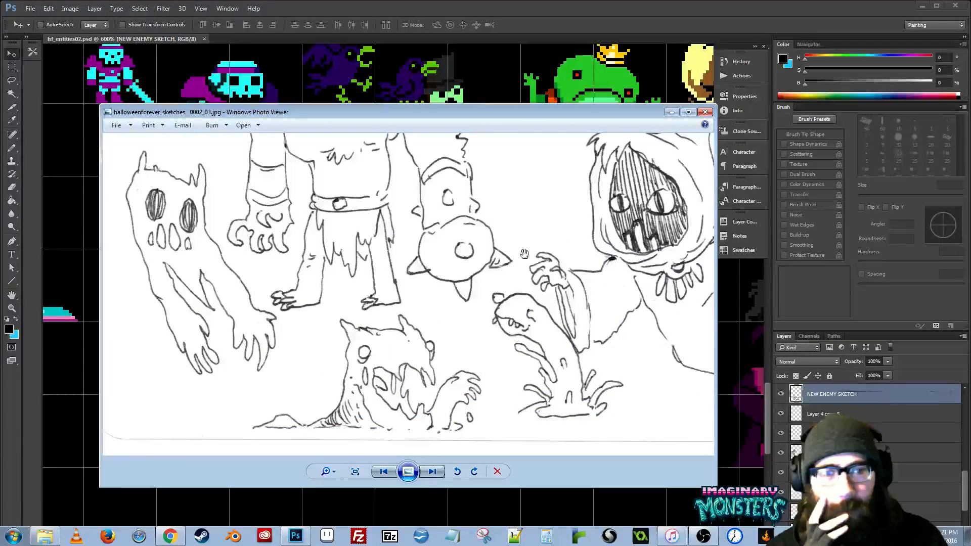
{"action": "scroll", "coordinate": [524, 254], "scroll_direction": "down", "scroll_amount": 5}
{"action": "left_click_drag", "start_coordinate": [716, 369], "coordinate": [544, 369]}
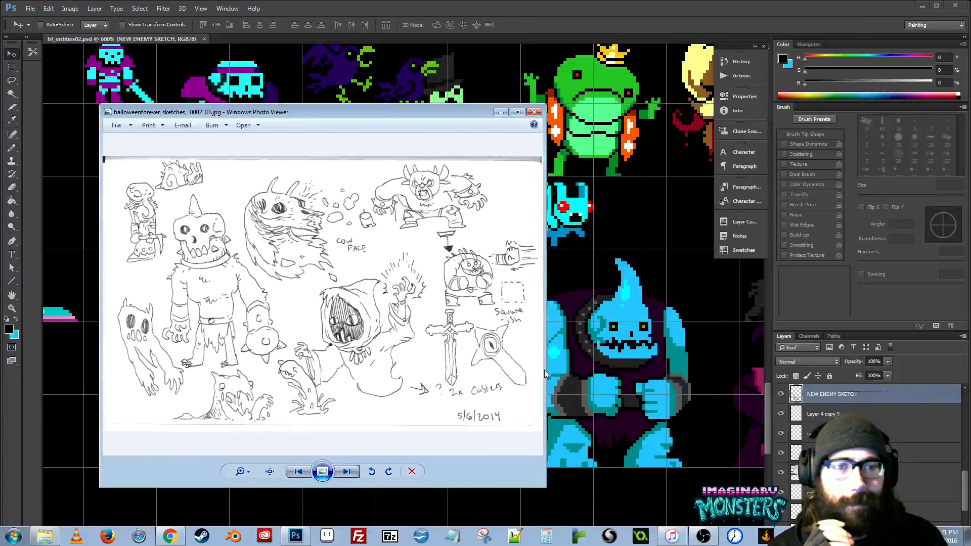
{"action": "left_click_drag", "start_coordinate": [353, 114], "coordinate": [0, 117]}
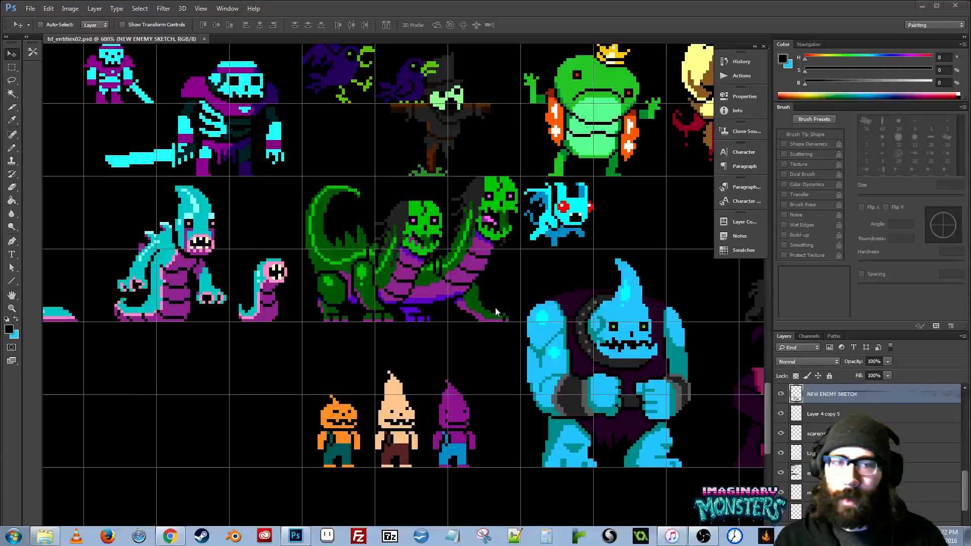
- Examine the pumpkin enemy's animation frames up close in hf_entities02.psd
{"action": "scroll", "coordinate": [497, 316], "scroll_direction": "up", "scroll_amount": 15}
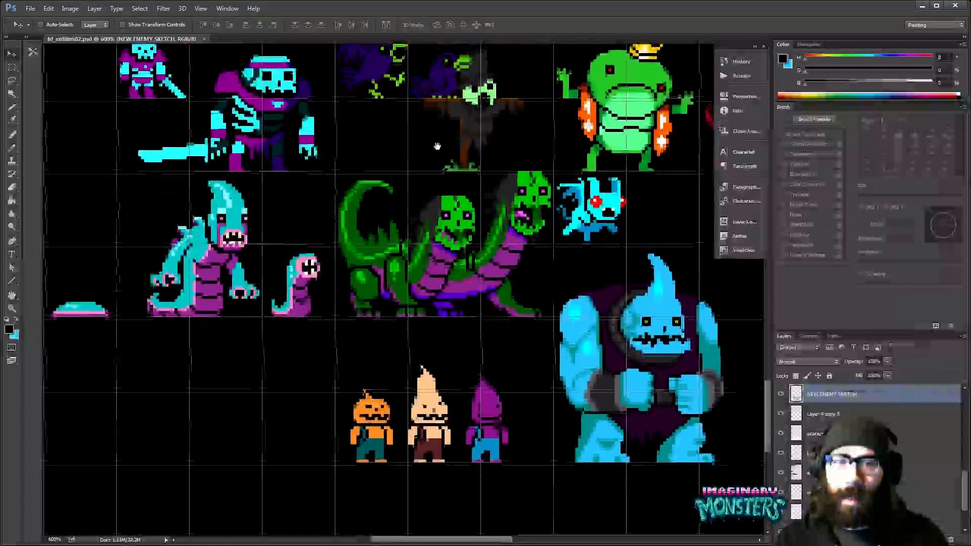
{"action": "scroll", "coordinate": [456, 349], "scroll_direction": "up", "scroll_amount": 15}
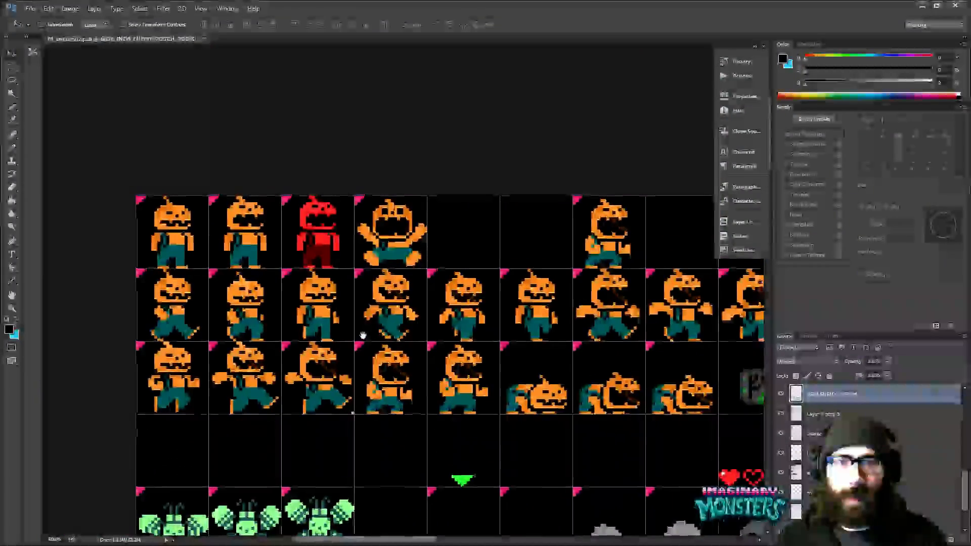
{"action": "key", "text": "z"}
{"action": "left_click_drag", "start_coordinate": [362, 335], "coordinate": [360, 322]}
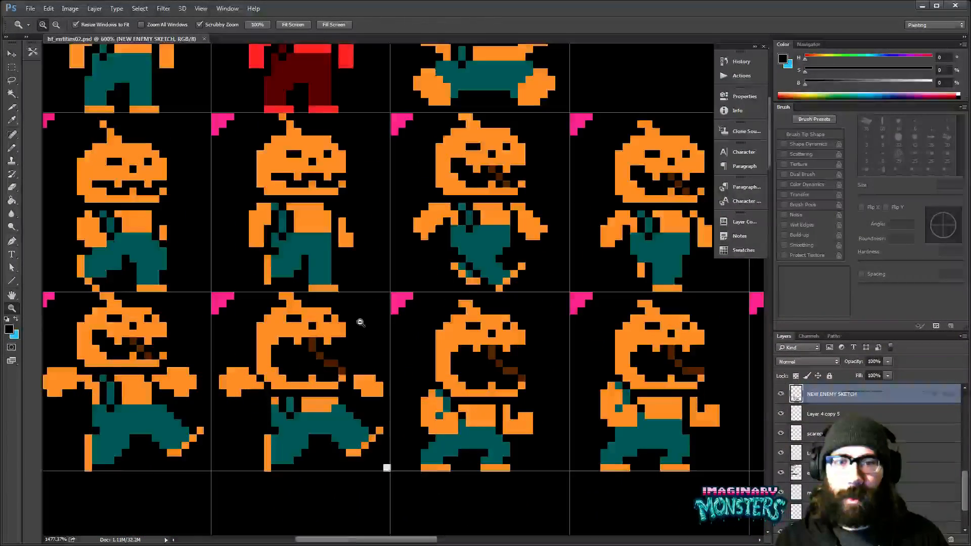
{"action": "key", "text": "b"}
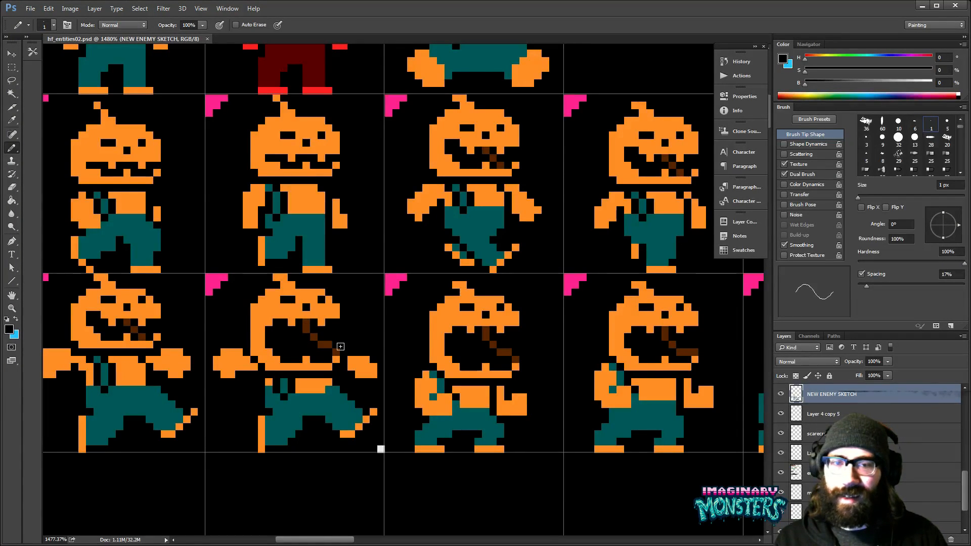
{"action": "key", "text": "z"}
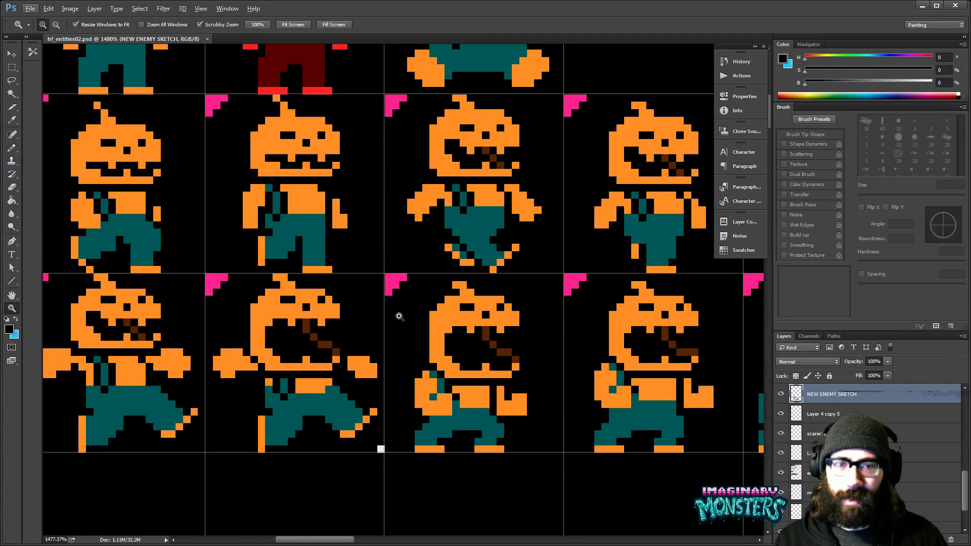
- Examine the larger enemy sprites below the pumpkin animations, including the skeleton swordsman, worm creatures, two-headed green beast, pumpkin-figure variants and blue brute
{"action": "left_click", "coordinate": [406, 317], "text": "alt"}
{"action": "left_click", "coordinate": [406, 318], "text": "alt"}
{"action": "left_click", "coordinate": [406, 318], "text": "alt"}
{"action": "left_click", "coordinate": [406, 317], "text": "alt"}
{"action": "left_click_drag", "start_coordinate": [508, 309], "coordinate": [399, 262]}
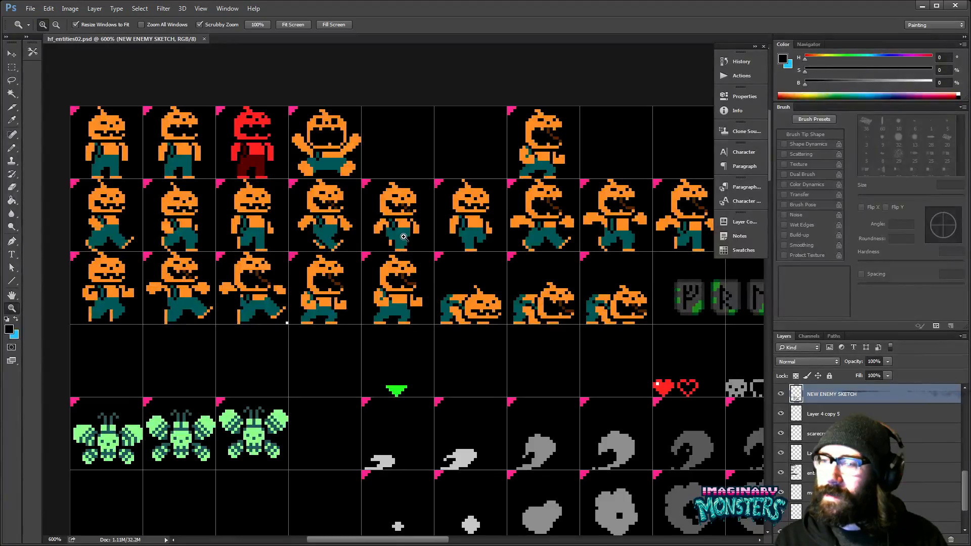
{"action": "left_click_drag", "start_coordinate": [416, 393], "coordinate": [362, 194]}
{"action": "left_click_drag", "start_coordinate": [480, 486], "coordinate": [489, 159]}
{"action": "left_click_drag", "start_coordinate": [441, 470], "coordinate": [383, 221]}
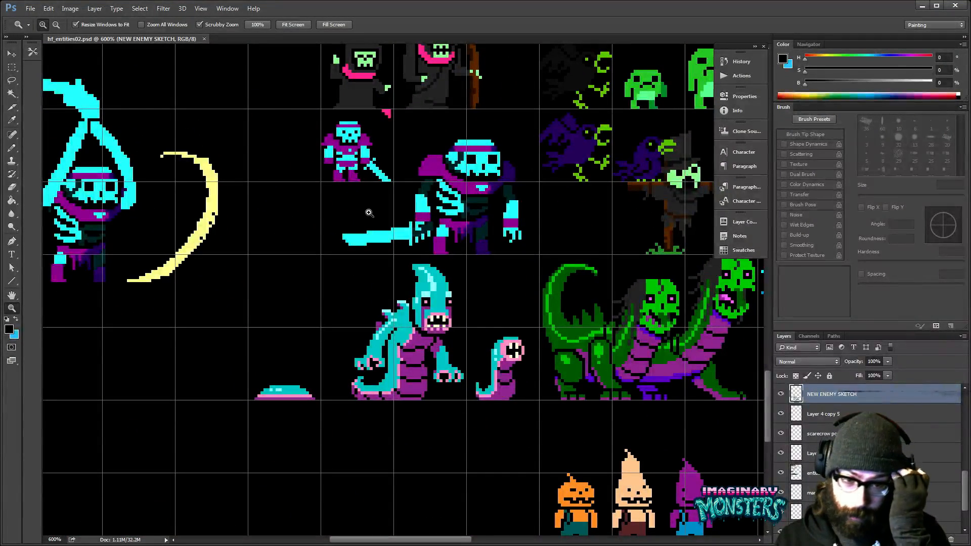
{"action": "left_click_drag", "start_coordinate": [506, 439], "coordinate": [333, 360]}
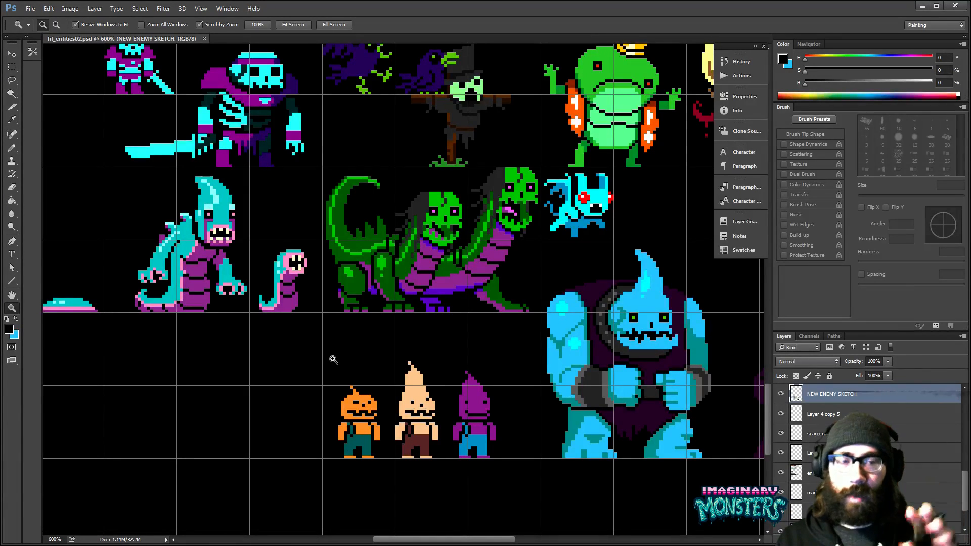
{"action": "left_click_drag", "start_coordinate": [487, 358], "coordinate": [447, 366]}
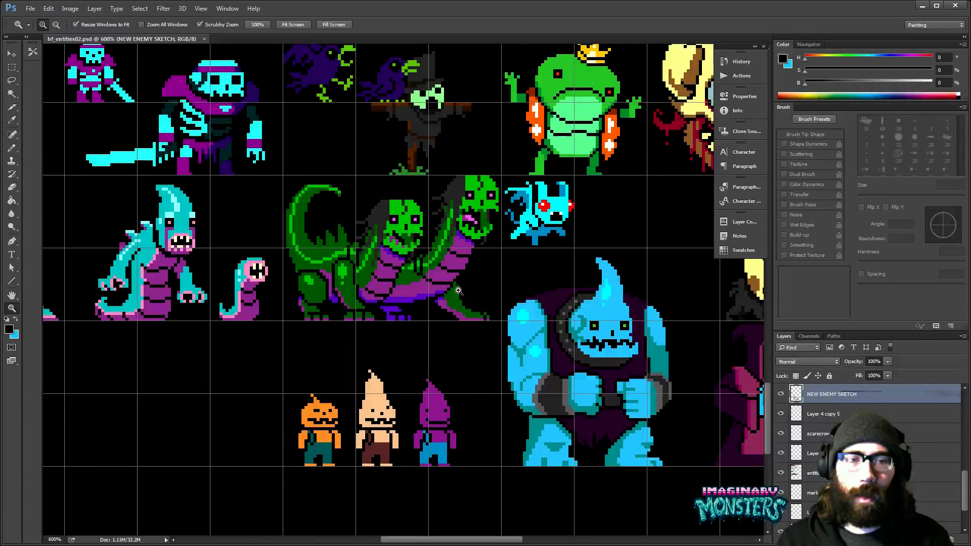
{"action": "left_click_drag", "start_coordinate": [458, 290], "coordinate": [586, 269]}
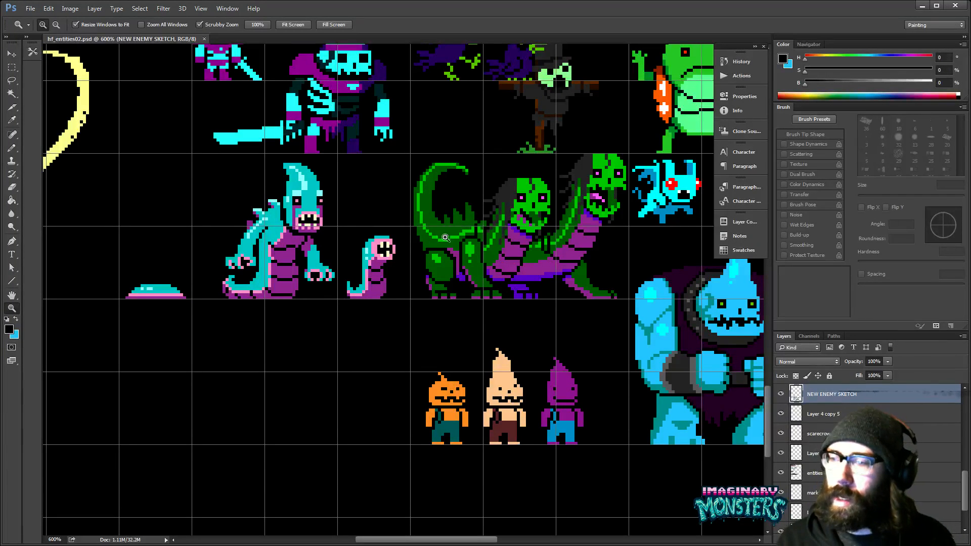
{"action": "left_click_drag", "start_coordinate": [517, 331], "coordinate": [490, 300]}
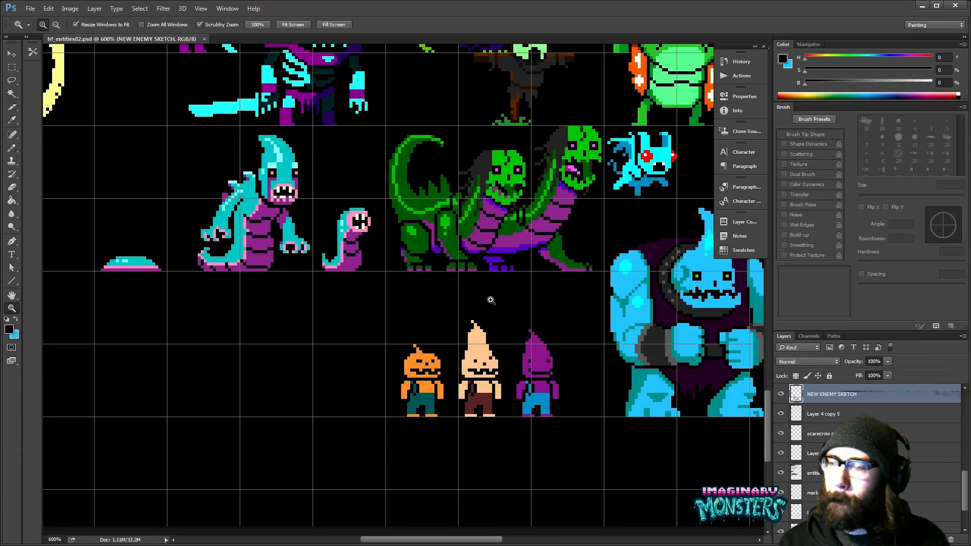
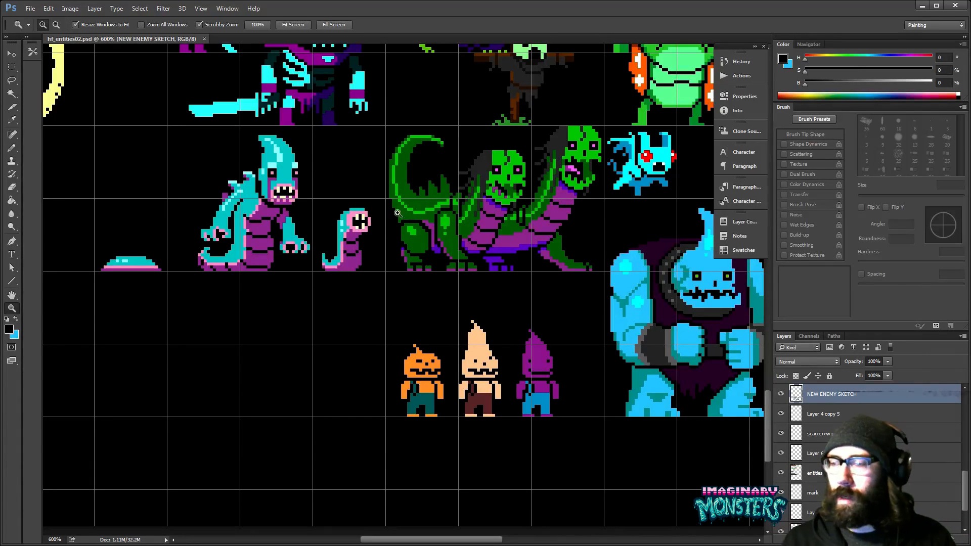
- Examine the worm creatures, two-headed green beast and pumpkin-figure variants around the empty grid area below the worms
{"action": "left_click_drag", "start_coordinate": [374, 328], "coordinate": [387, 312]}
{"action": "left_click_drag", "start_coordinate": [455, 331], "coordinate": [513, 336]}
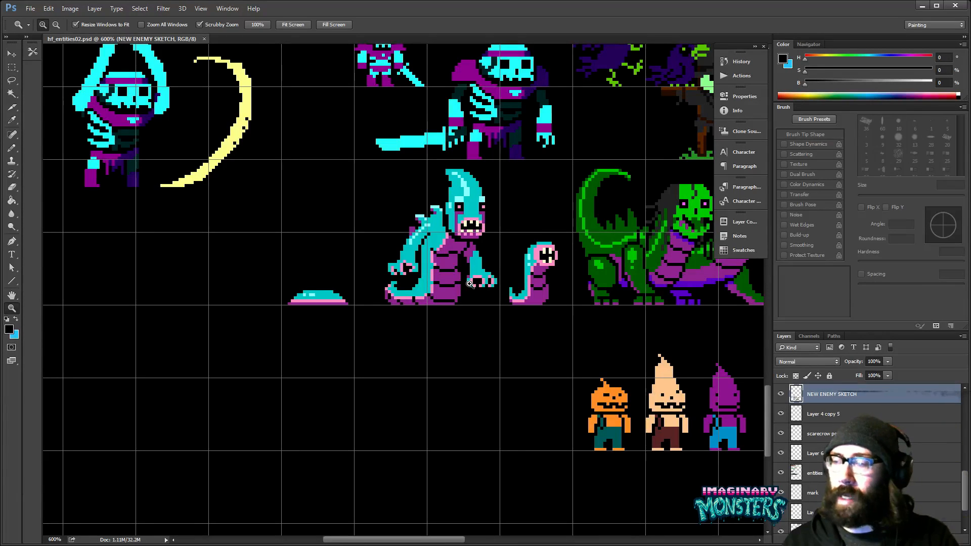
{"action": "left_click_drag", "start_coordinate": [503, 353], "coordinate": [263, 386]}
{"action": "left_click_drag", "start_coordinate": [330, 346], "coordinate": [210, 382]}
{"action": "left_click_drag", "start_coordinate": [476, 280], "coordinate": [460, 345]}
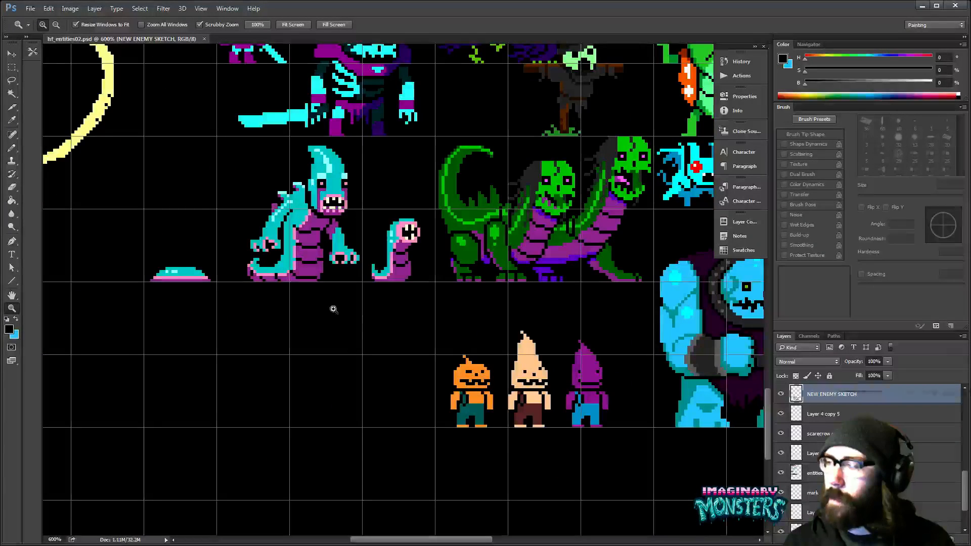
{"action": "left_click", "coordinate": [341, 341]}
{"action": "left_click", "coordinate": [342, 345]}
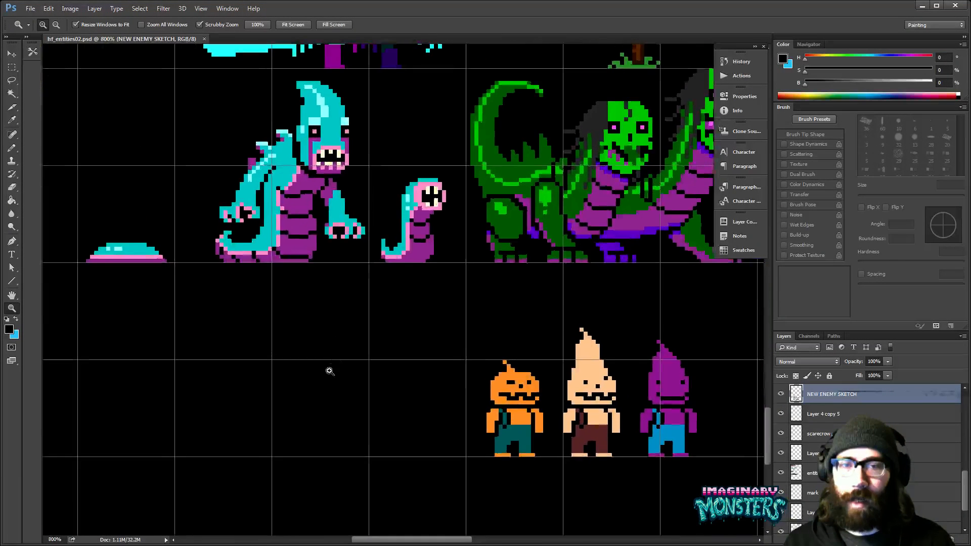
{"action": "left_click_drag", "start_coordinate": [329, 368], "coordinate": [386, 384]}
{"action": "left_click_drag", "start_coordinate": [466, 347], "coordinate": [400, 346]}
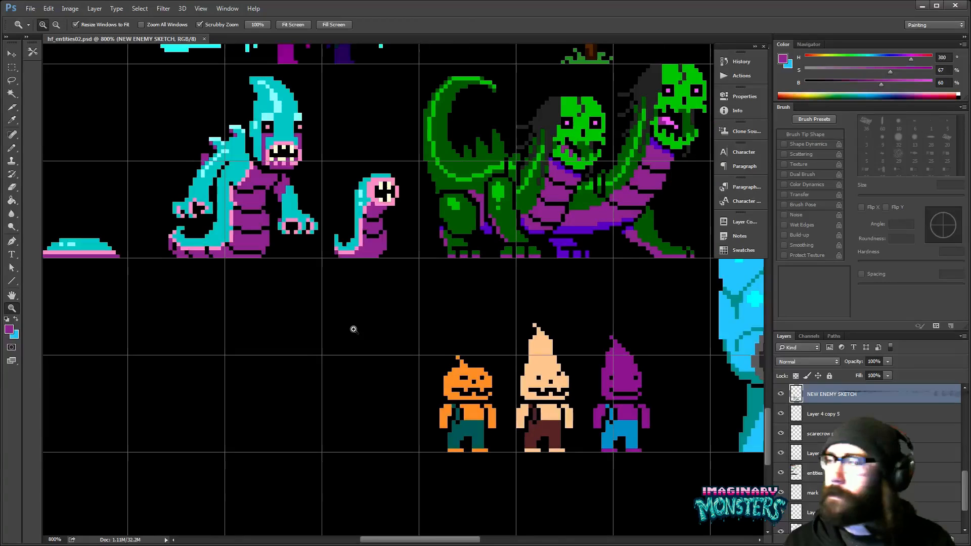
- Pick purple as the foreground colour and activate the 1 px Pencil tool
{"action": "left_click", "coordinate": [356, 331]}
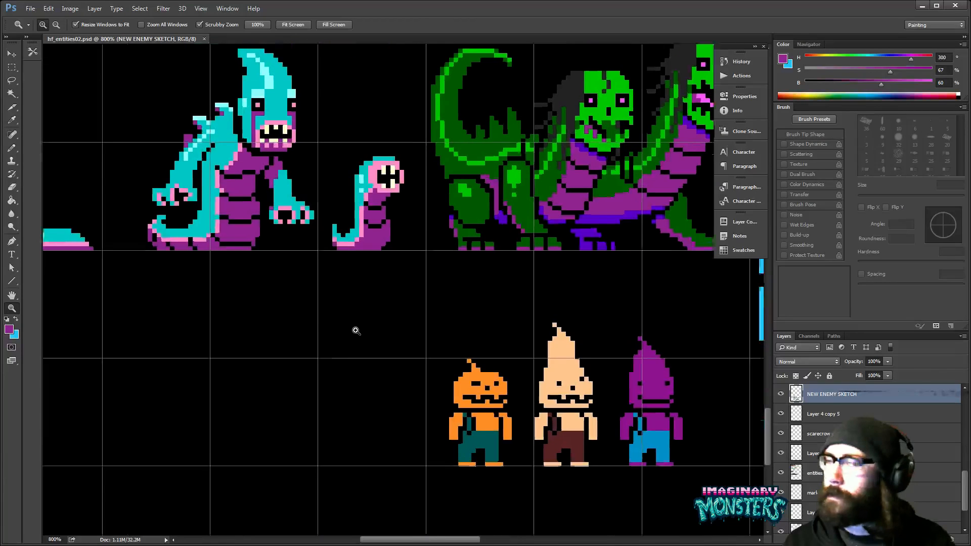
{"action": "key", "text": "b"}
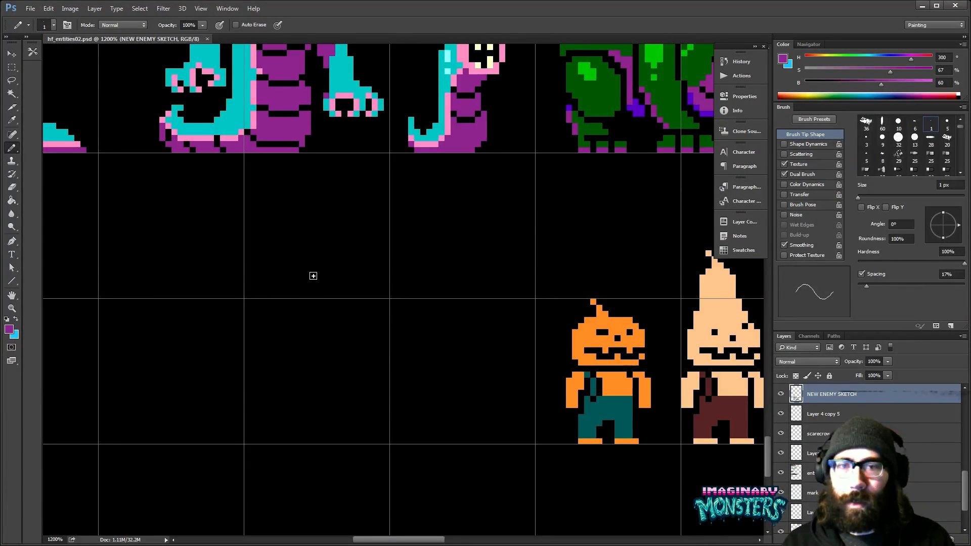
{"action": "mouse_move", "coordinate": [307, 229]}
{"action": "left_mouse_down"}
{"action": "mouse_move", "coordinate": [307, 272]}
{"action": "mouse_move", "coordinate": [360, 282]}
{"action": "left_mouse_up"}
{"action": "left_click_drag", "start_coordinate": [481, 281], "coordinate": [470, 312]}
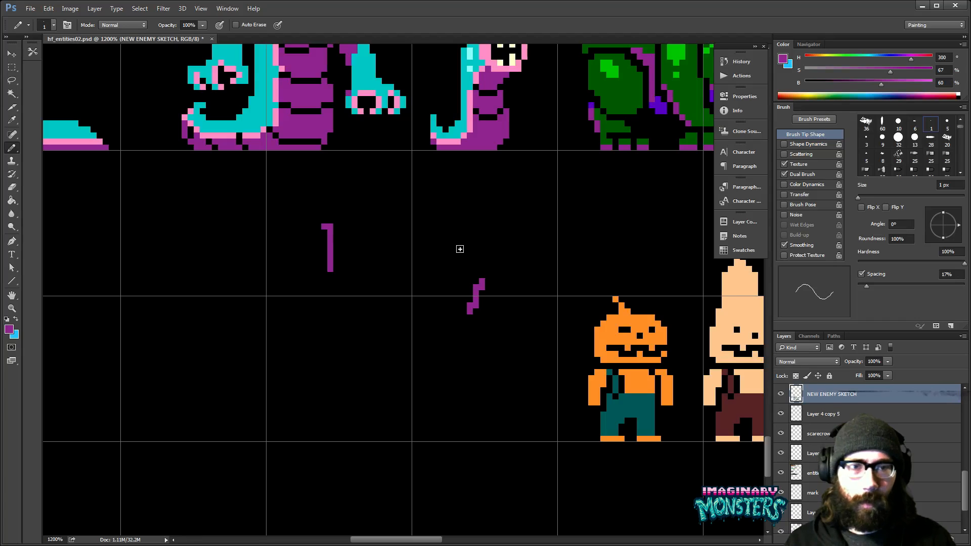
{"action": "key", "text": "z"}
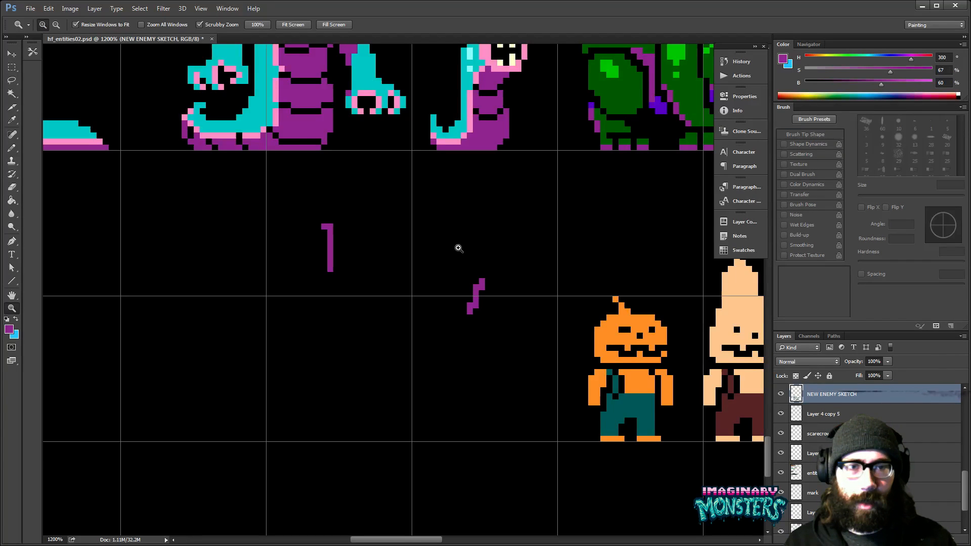
{"action": "mouse_move", "coordinate": [448, 248]}
{"action": "left_mouse_down"}
{"action": "mouse_move", "coordinate": [423, 277]}
{"action": "mouse_move", "coordinate": [426, 265]}
{"action": "mouse_move", "coordinate": [445, 291]}
{"action": "mouse_move", "coordinate": [414, 294]}
{"action": "mouse_move", "coordinate": [421, 249]}
{"action": "left_mouse_up"}
{"action": "left_click", "coordinate": [441, 249]}
{"action": "left_click", "coordinate": [438, 248]}
{"action": "key", "text": "b"}
{"action": "key", "text": "ctrl+z"}
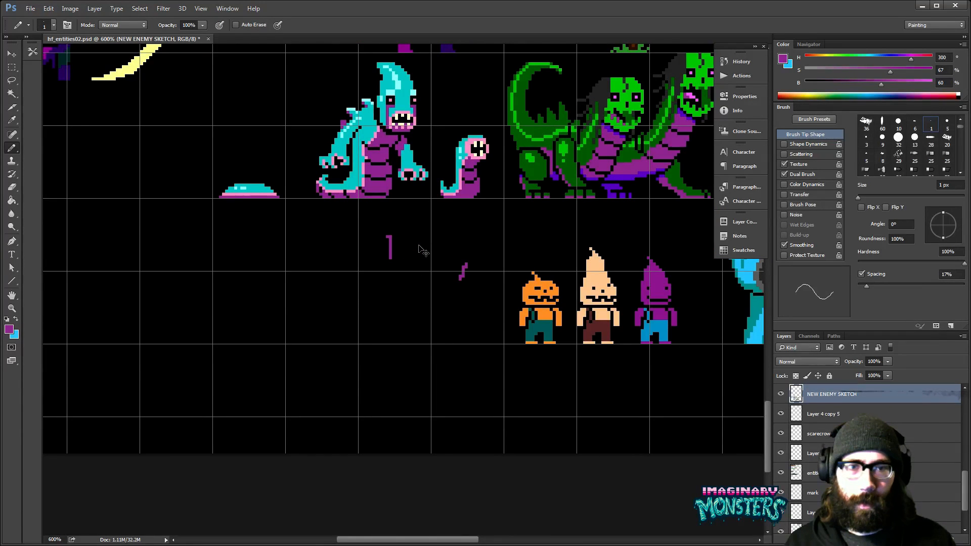
{"action": "key", "text": "alt+Tab"}
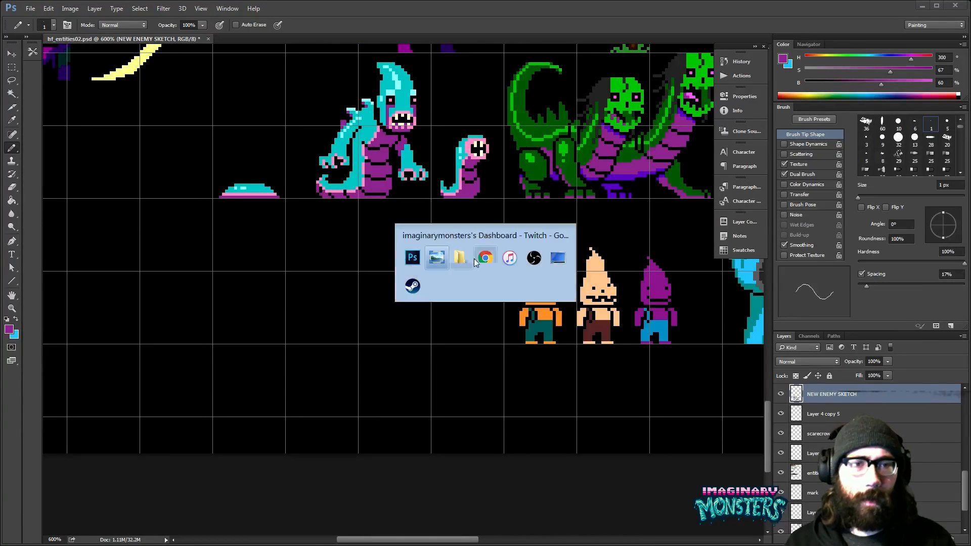
{"action": "key", "text": "alt+Tab"}
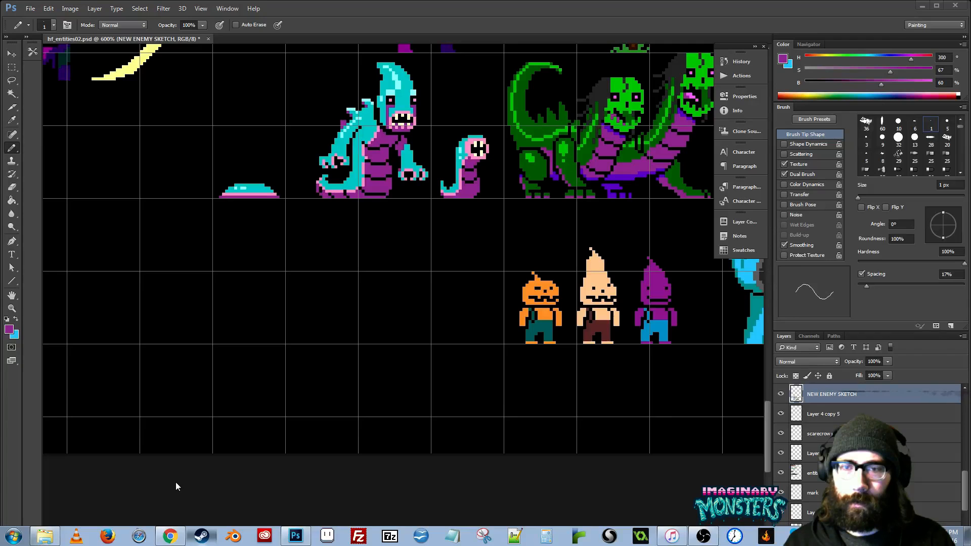
{"action": "key", "text": "alt+Tab"}
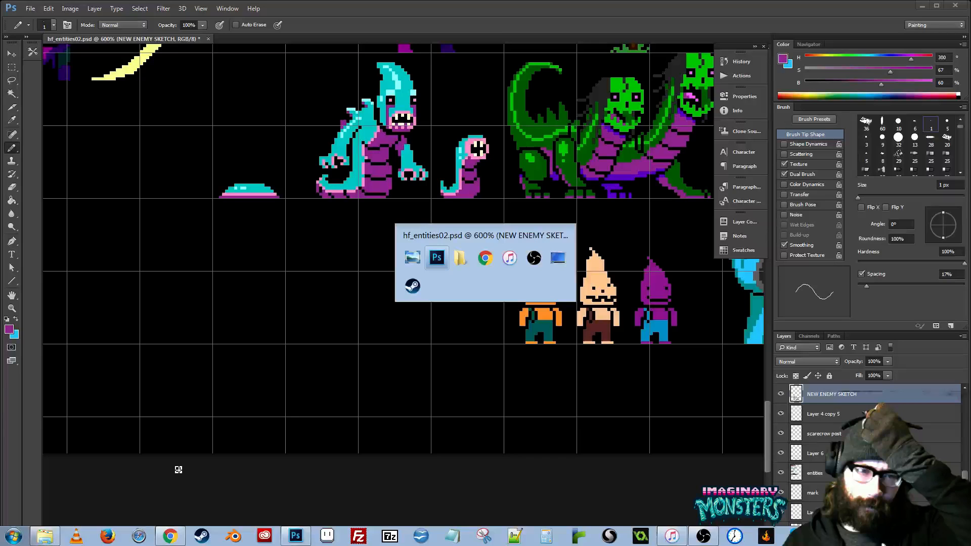
- Paint a rounded purple body shape with the 5 px Pencil in the empty area below the large worm creature
{"action": "left_click_drag", "start_coordinate": [389, 299], "coordinate": [399, 298]}
{"action": "key", "text": "ctrl+z"}
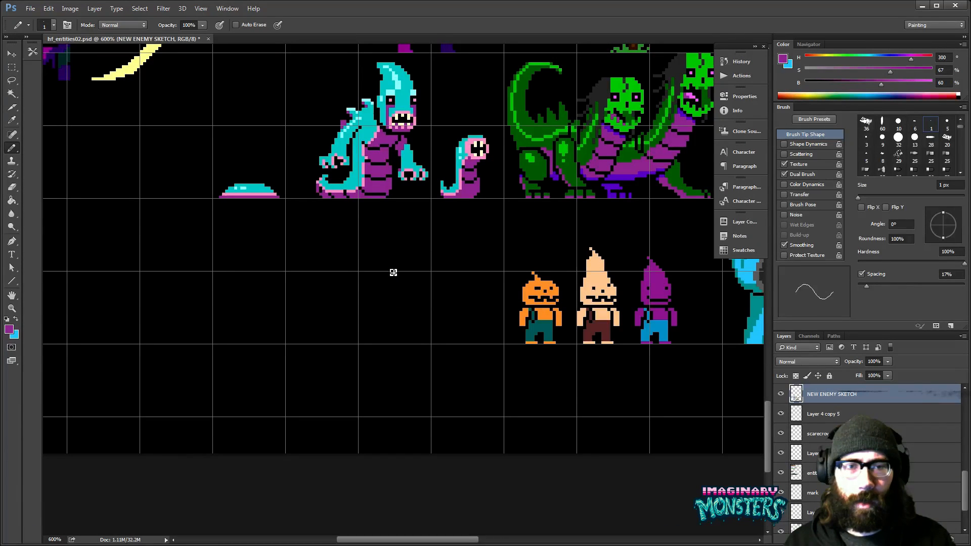
{"action": "key", "text": "period"}
{"action": "mouse_move", "coordinate": [399, 252]}
{"action": "left_mouse_down"}
{"action": "mouse_move", "coordinate": [384, 248]}
{"action": "mouse_move", "coordinate": [395, 253]}
{"action": "left_mouse_up"}
{"action": "key", "text": "ctrl+z"}
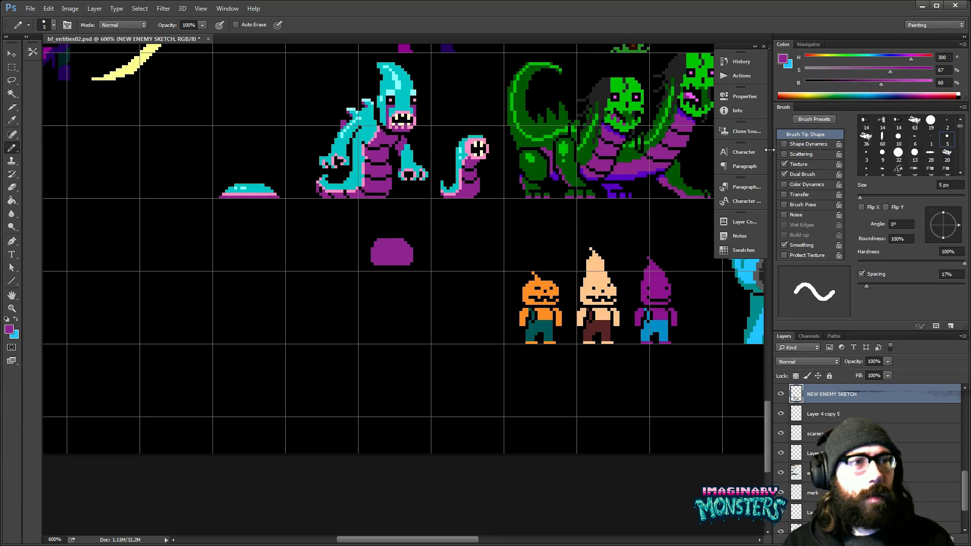
- Turn off Texture and Dual Brush for the 5 px pencil tip, testing it with a round purple shape beside the first
{"action": "scroll", "coordinate": [401, 253], "scroll_direction": "up", "scroll_amount": 3}
{"action": "mouse_move", "coordinate": [445, 202]}
{"action": "left_mouse_down"}
{"action": "mouse_move", "coordinate": [455, 223]}
{"action": "mouse_move", "coordinate": [473, 212]}
{"action": "mouse_move", "coordinate": [508, 263]}
{"action": "mouse_move", "coordinate": [493, 288]}
{"action": "mouse_move", "coordinate": [494, 262]}
{"action": "mouse_move", "coordinate": [524, 247]}
{"action": "left_mouse_up"}
{"action": "key", "text": "ctrl+z"}
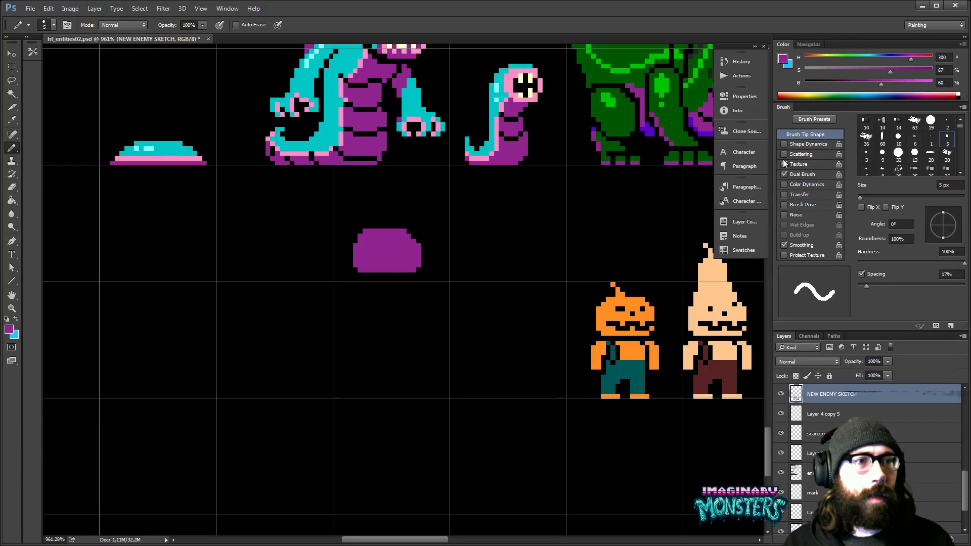
{"action": "left_click", "coordinate": [799, 164]}
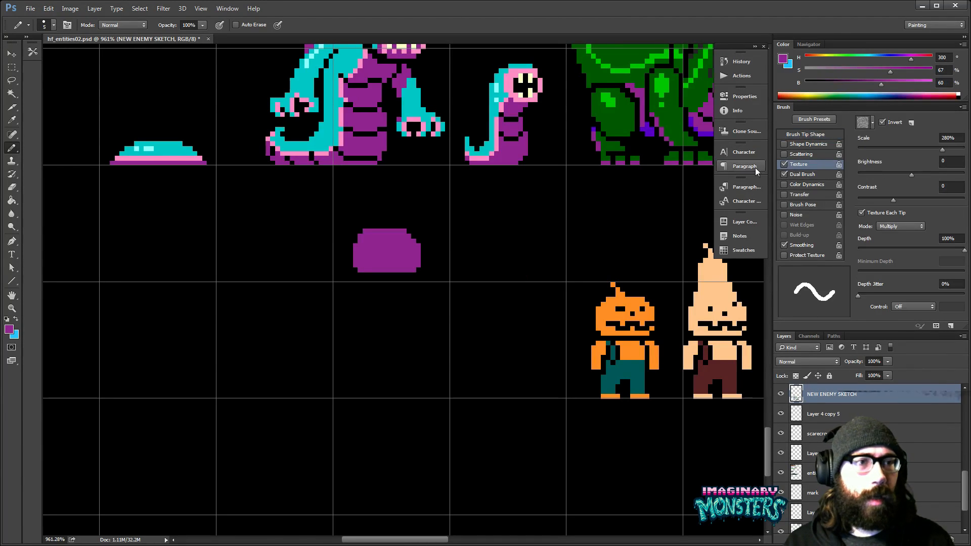
{"action": "left_click", "coordinate": [784, 164]}
{"action": "left_click_drag", "start_coordinate": [479, 243], "coordinate": [505, 232]}
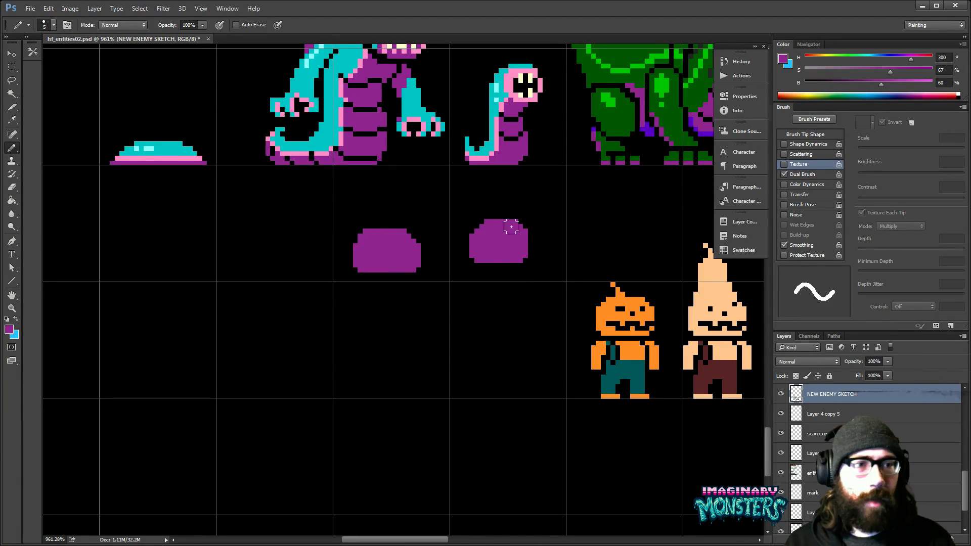
{"action": "key", "text": "ctrl+z"}
{"action": "left_click", "coordinate": [783, 174]}
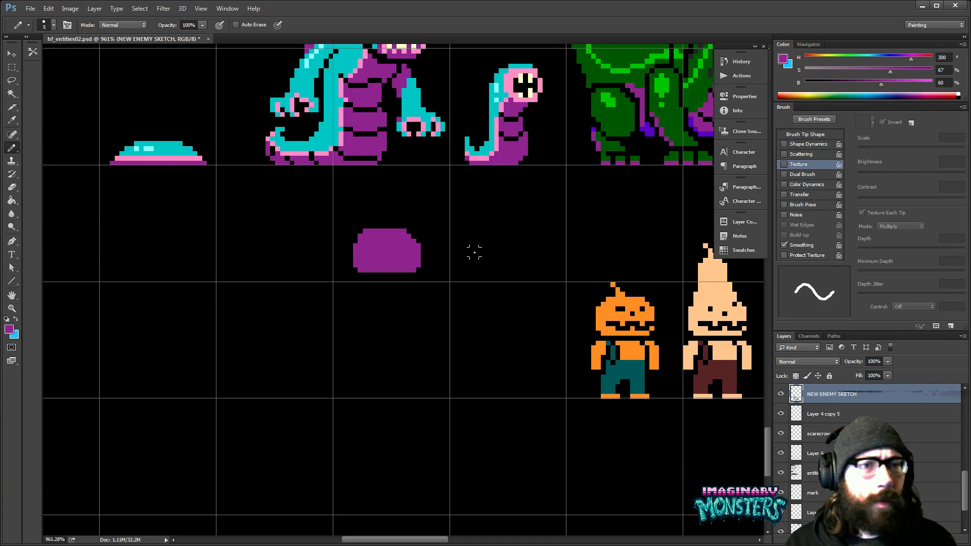
{"action": "left_click_drag", "start_coordinate": [477, 252], "coordinate": [508, 237]}
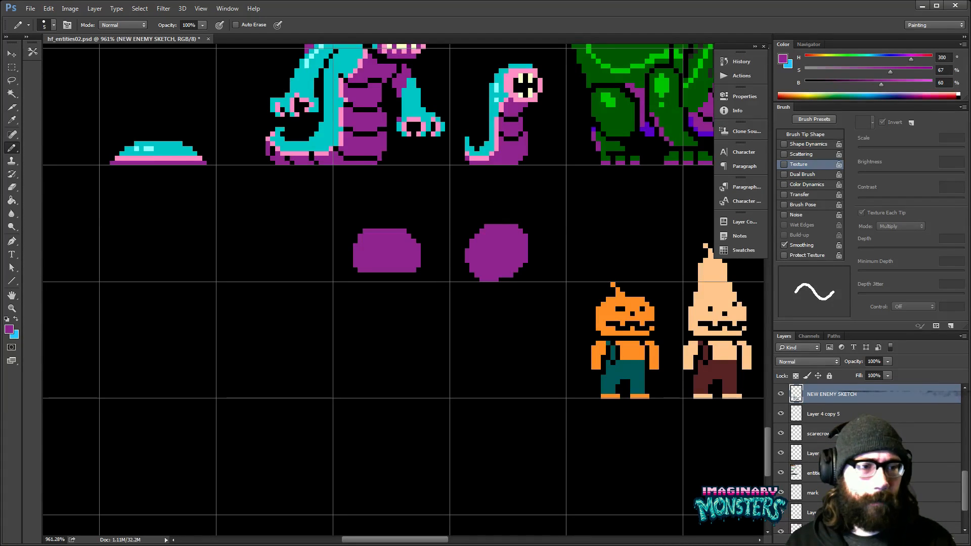
- Choose the 1 px pencil preset and turn off its Shape Dynamics, Scattering, Texture, Dual Brush and Transfer options
{"action": "key", "text": "m"}
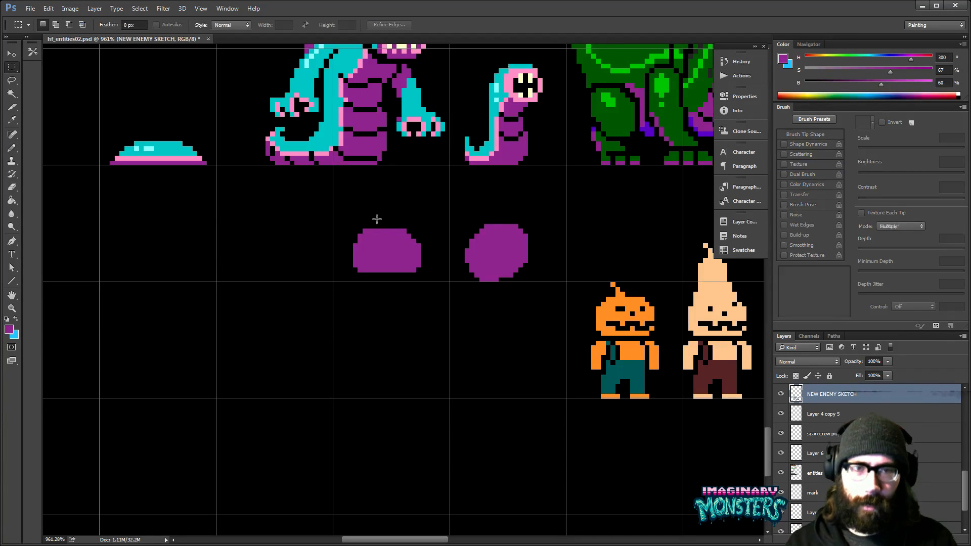
{"action": "left_click_drag", "start_coordinate": [339, 204], "coordinate": [538, 311]}
{"action": "key", "text": "b"}
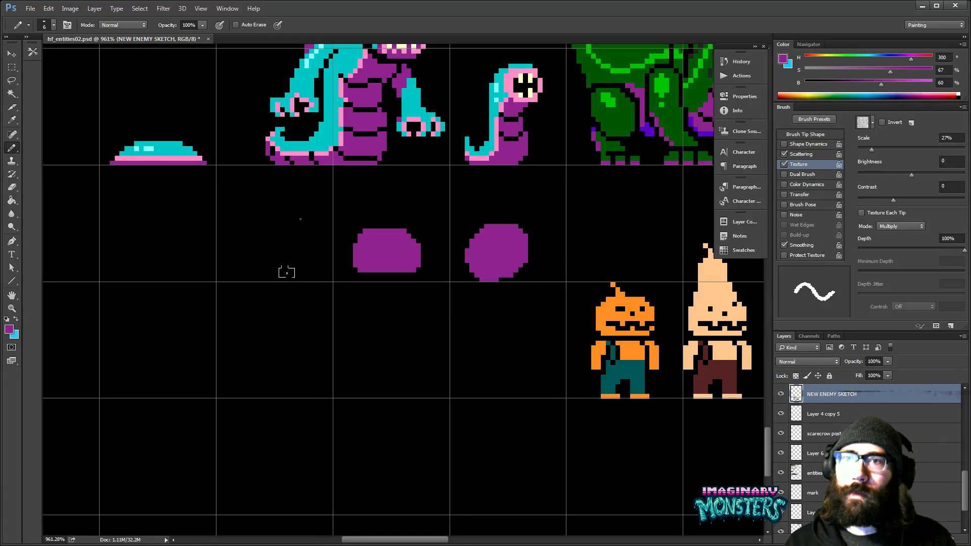
{"action": "right_click", "coordinate": [281, 270]}
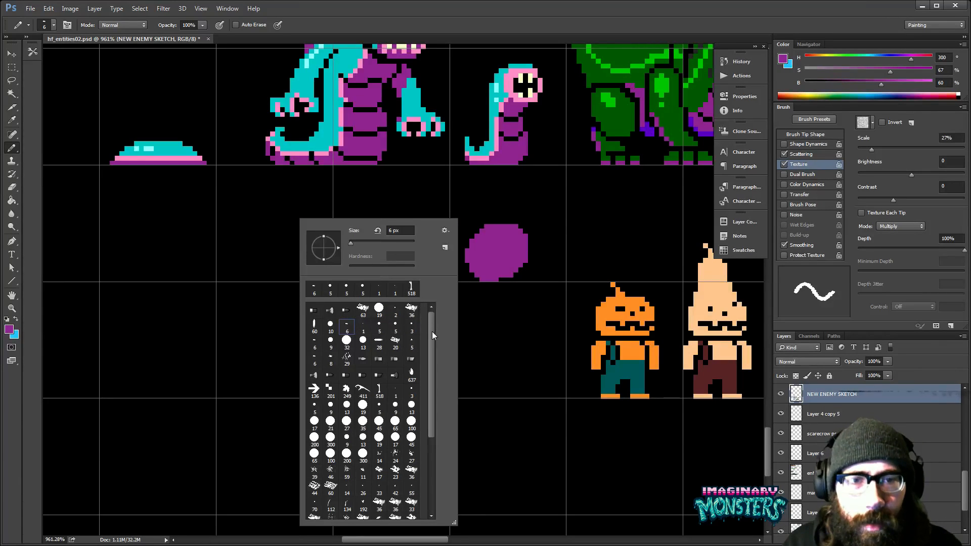
{"action": "mouse_move", "coordinate": [429, 322]}
{"action": "left_mouse_down"}
{"action": "mouse_move", "coordinate": [425, 364]}
{"action": "mouse_move", "coordinate": [420, 315]}
{"action": "left_mouse_up"}
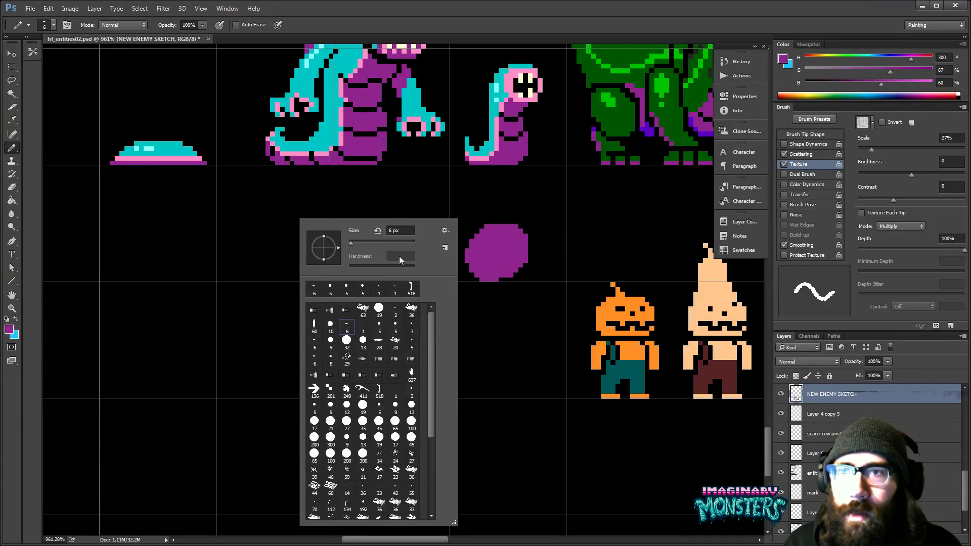
{"action": "left_click", "coordinate": [396, 312]}
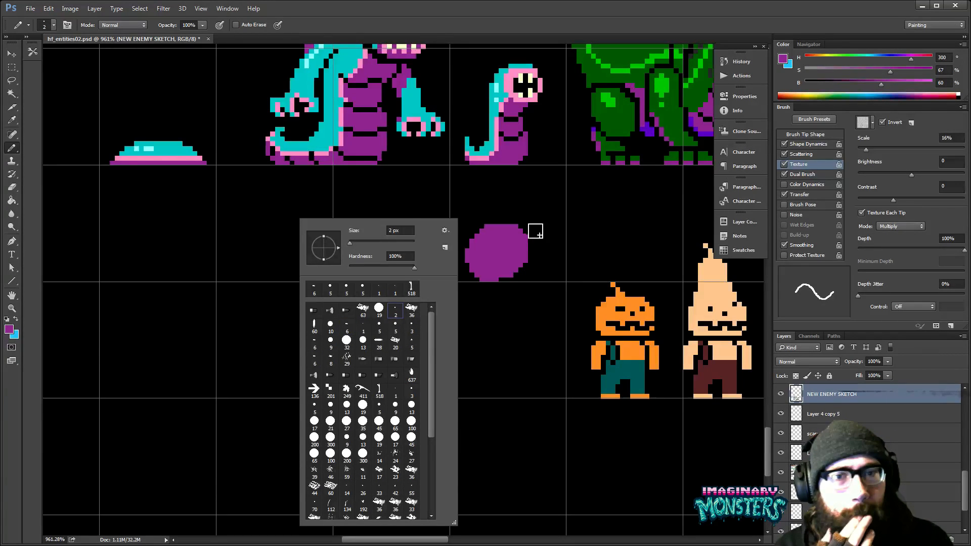
{"action": "scroll", "coordinate": [432, 318], "scroll_direction": "down", "scroll_amount": 3}
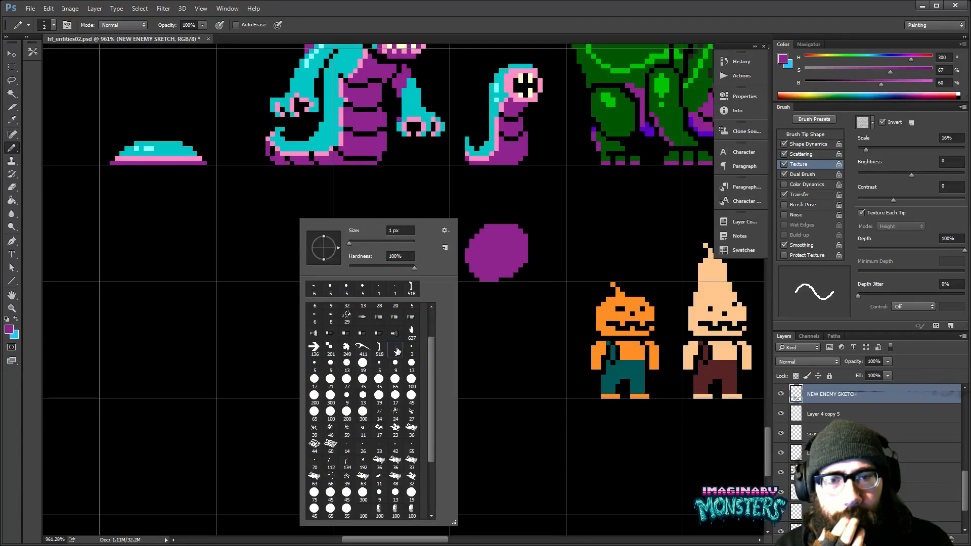
{"action": "left_click", "coordinate": [397, 351]}
{"action": "left_click", "coordinate": [784, 147]}
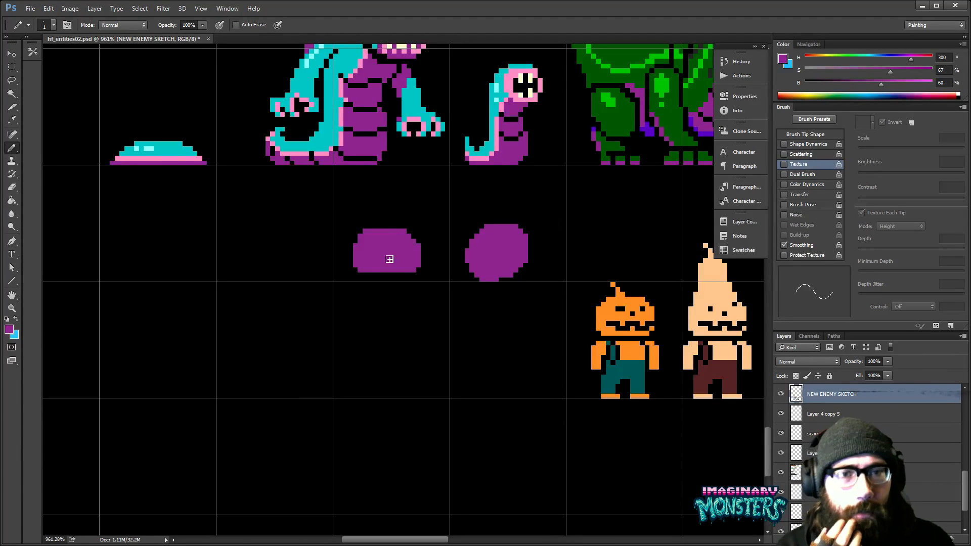
- Reselect the 1 px pencil preset and scribble a small test patch below the round purple shape
{"action": "key", "text": "comma"}
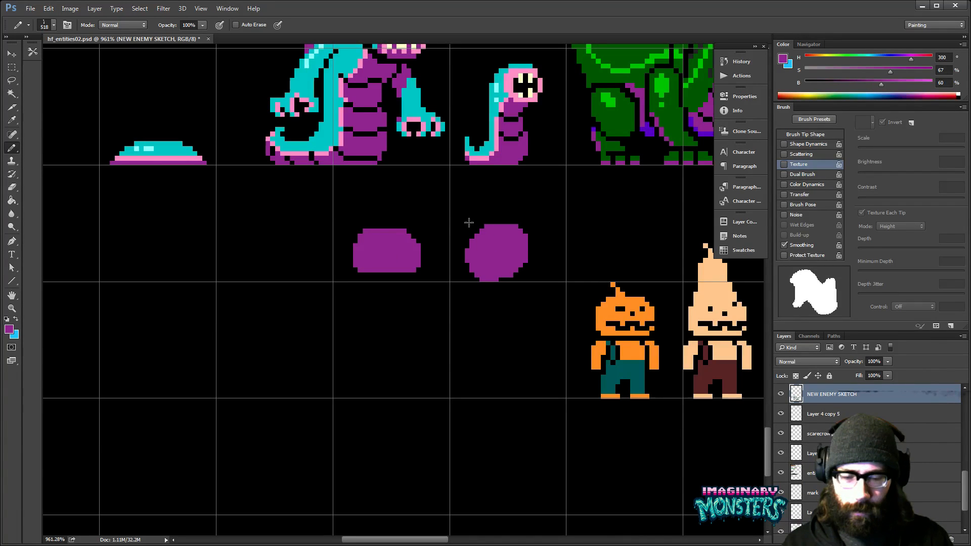
{"action": "right_click", "coordinate": [455, 297]}
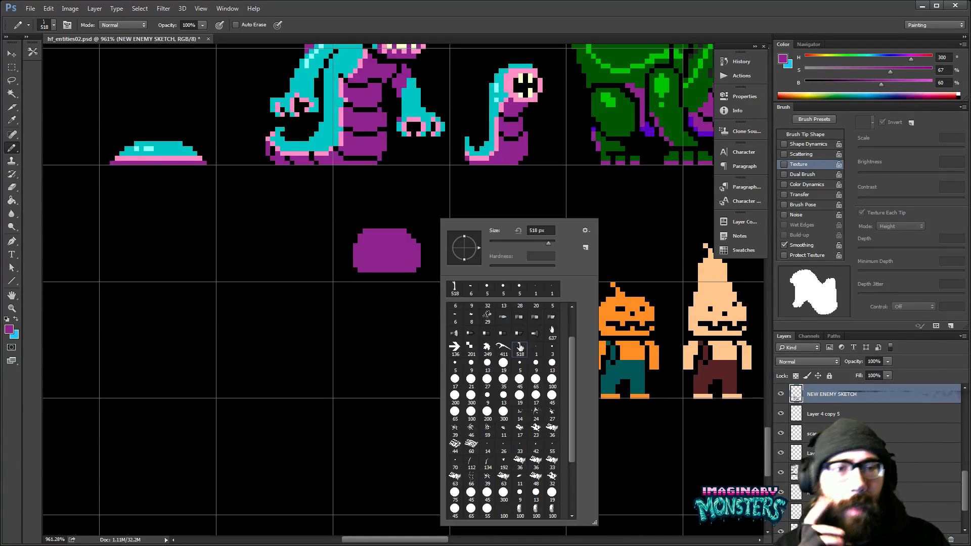
{"action": "left_click", "coordinate": [536, 354]}
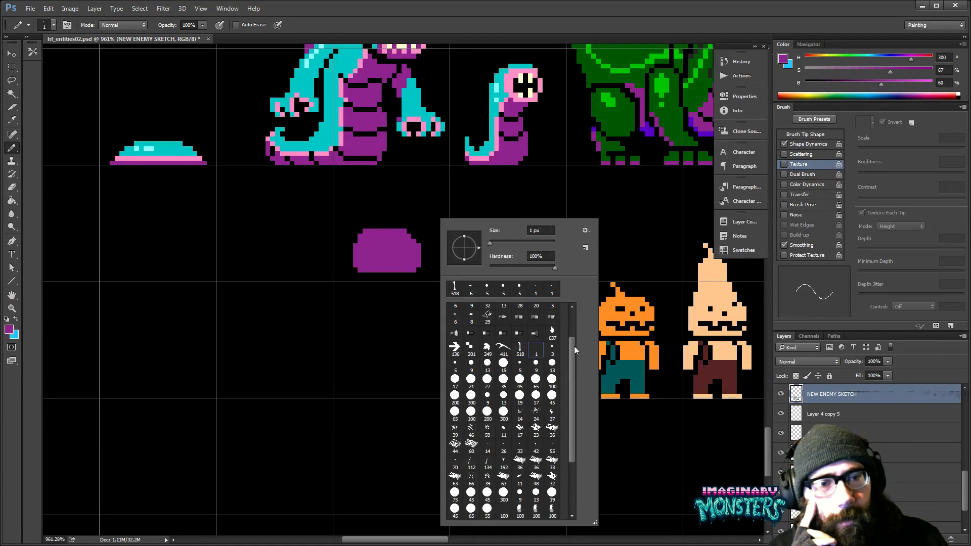
{"action": "key", "text": "Return"}
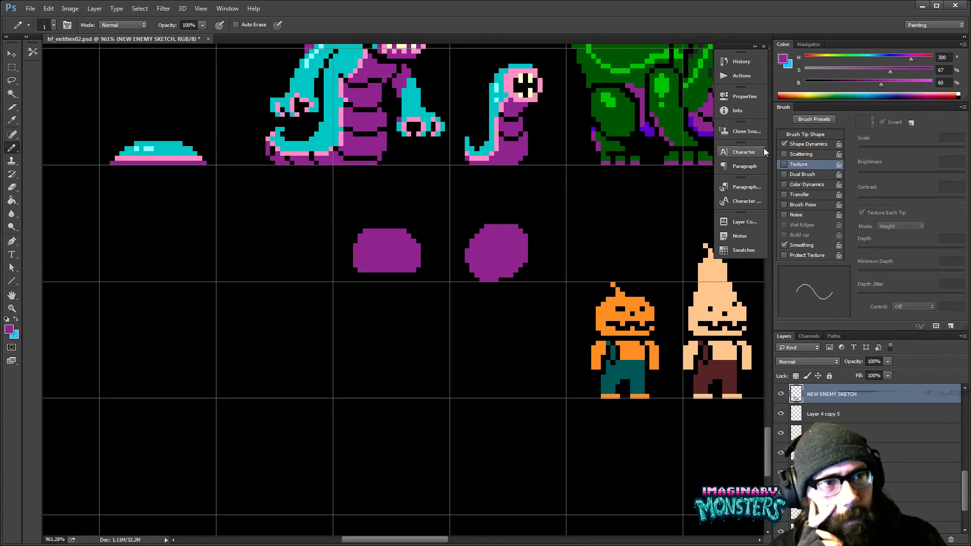
{"action": "mouse_move", "coordinate": [462, 306]}
{"action": "left_mouse_down"}
{"action": "mouse_move", "coordinate": [468, 326]}
{"action": "mouse_move", "coordinate": [502, 324]}
{"action": "left_mouse_up"}
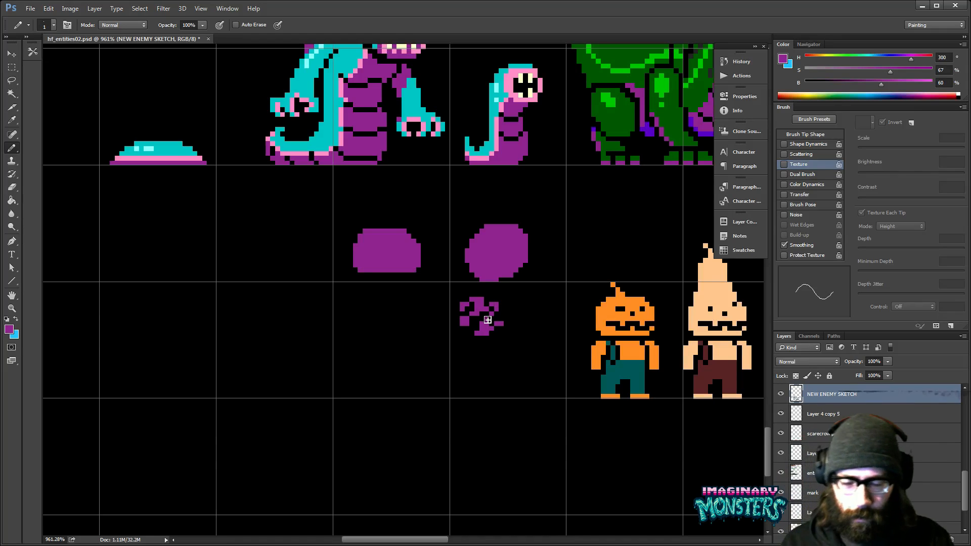
- Delete the round purple shape and the test scribble below it, leaving the selection cleared
{"action": "key", "text": "m"}
{"action": "left_click_drag", "start_coordinate": [445, 195], "coordinate": [542, 364]}
{"action": "key", "text": "Delete"}
{"action": "key", "text": "ctrl+d"}
{"action": "mouse_move", "coordinate": [462, 242]}
{"action": "left_mouse_down"}
{"action": "mouse_move", "coordinate": [427, 265]}
{"action": "mouse_move", "coordinate": [431, 297]}
{"action": "mouse_move", "coordinate": [489, 287]}
{"action": "left_mouse_up"}
- Draw a curved purple tail with a hooked end down from the rounded body shape using the 1 px Pencil
{"action": "key", "text": "b"}
{"action": "key", "text": "bracketright"}
{"action": "key", "text": "bracketright"}
{"action": "key", "text": "bracketright"}
{"action": "key", "text": "bracketright"}
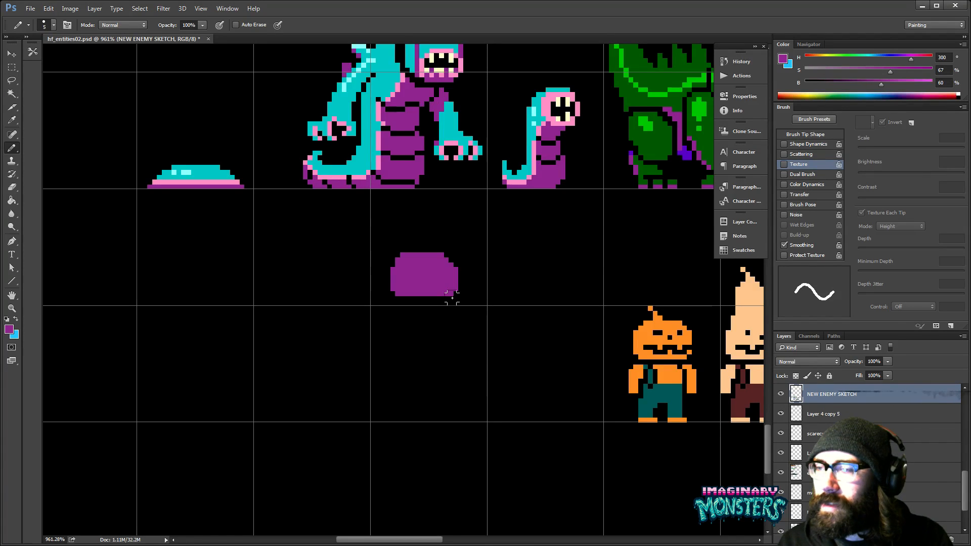
{"action": "key", "text": "bracketleft"}
{"action": "key", "text": "bracketleft"}
{"action": "key", "text": "bracketleft"}
{"action": "key", "text": "bracketleft"}
{"action": "mouse_move", "coordinate": [490, 324]}
{"action": "left_mouse_down"}
{"action": "mouse_move", "coordinate": [486, 338]}
{"action": "mouse_move", "coordinate": [371, 341]}
{"action": "left_mouse_up"}
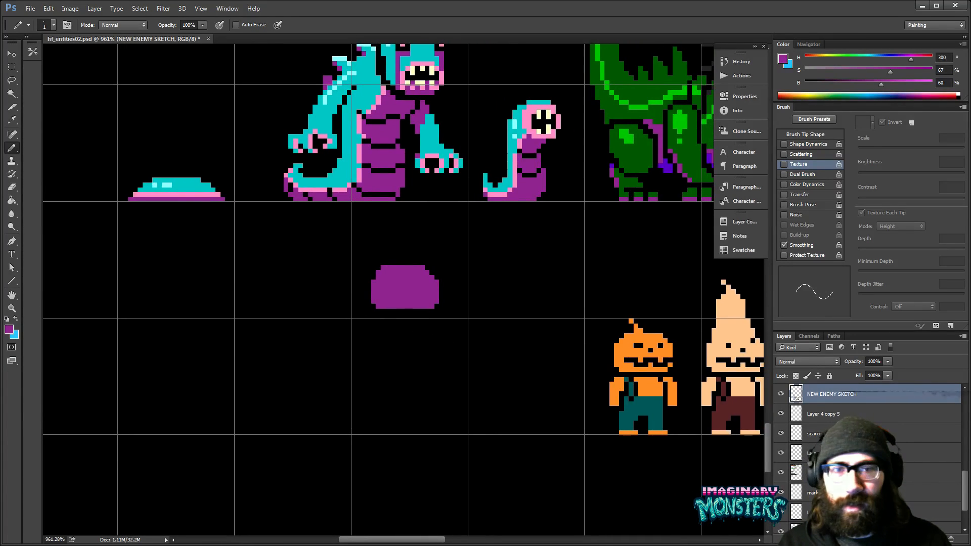
{"action": "mouse_move", "coordinate": [406, 311]}
{"action": "left_mouse_down"}
{"action": "mouse_move", "coordinate": [424, 327]}
{"action": "mouse_move", "coordinate": [409, 314]}
{"action": "mouse_move", "coordinate": [430, 357]}
{"action": "mouse_move", "coordinate": [414, 342]}
{"action": "mouse_move", "coordinate": [418, 359]}
{"action": "mouse_move", "coordinate": [433, 366]}
{"action": "mouse_move", "coordinate": [439, 332]}
{"action": "mouse_move", "coordinate": [420, 317]}
{"action": "mouse_move", "coordinate": [436, 357]}
{"action": "left_mouse_up"}
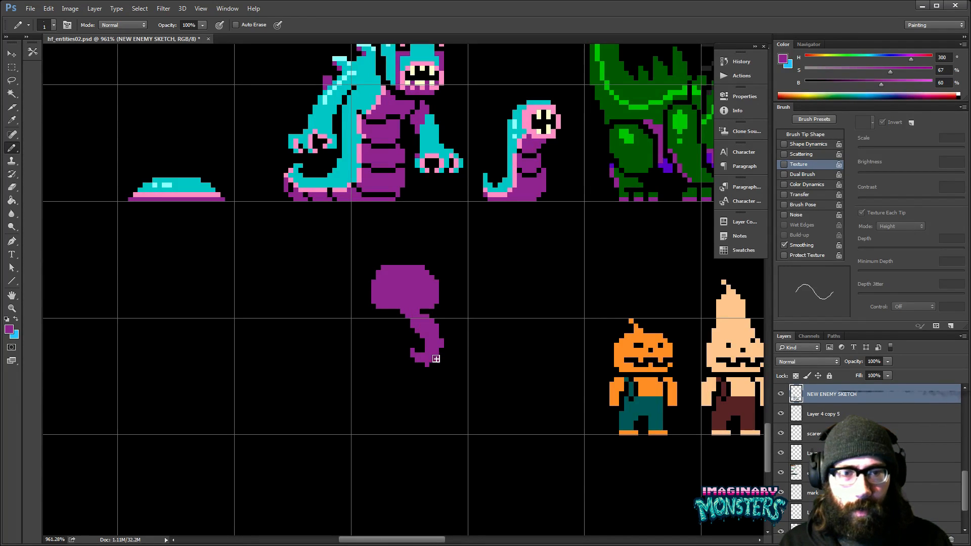
- Erase the stray pixels below the curved tail and cut two narrow horizontal eye slits into the purple head
{"action": "key", "text": "e"}
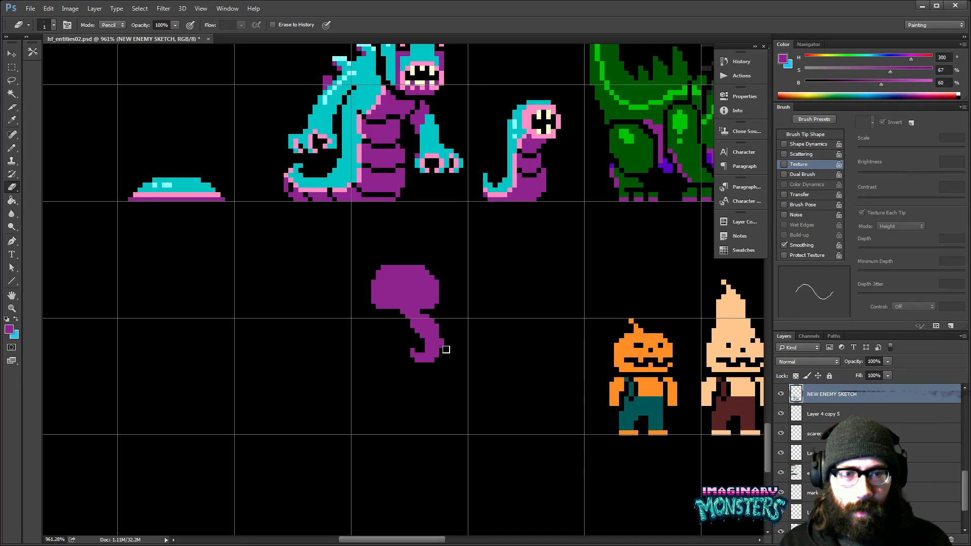
{"action": "key", "text": "b"}
{"action": "mouse_move", "coordinate": [433, 301]}
{"action": "left_mouse_down"}
{"action": "mouse_move", "coordinate": [406, 312]}
{"action": "mouse_move", "coordinate": [394, 360]}
{"action": "mouse_move", "coordinate": [382, 339]}
{"action": "mouse_move", "coordinate": [421, 338]}
{"action": "left_mouse_up"}
{"action": "key", "text": "z"}
{"action": "left_click", "coordinate": [425, 324]}
{"action": "key", "text": "b"}
{"action": "left_click", "coordinate": [445, 319], "text": "alt"}
{"action": "mouse_move", "coordinate": [394, 390]}
{"action": "left_mouse_down"}
{"action": "mouse_move", "coordinate": [396, 363]}
{"action": "mouse_move", "coordinate": [376, 358]}
{"action": "left_mouse_up"}
{"action": "left_click_drag", "start_coordinate": [455, 306], "coordinate": [472, 296]}
- Sample the dark magenta from the hooded skeleton's robe and draw a short horizontal line under the purple head
{"action": "left_click", "coordinate": [202, 229], "text": "alt"}
{"action": "left_click_drag", "start_coordinate": [303, 366], "coordinate": [131, 332]}
{"action": "left_click_drag", "start_coordinate": [308, 307], "coordinate": [118, 308]}
{"action": "left_click_drag", "start_coordinate": [454, 301], "coordinate": [252, 303]}
{"action": "left_click_drag", "start_coordinate": [671, 306], "coordinate": [338, 285]}
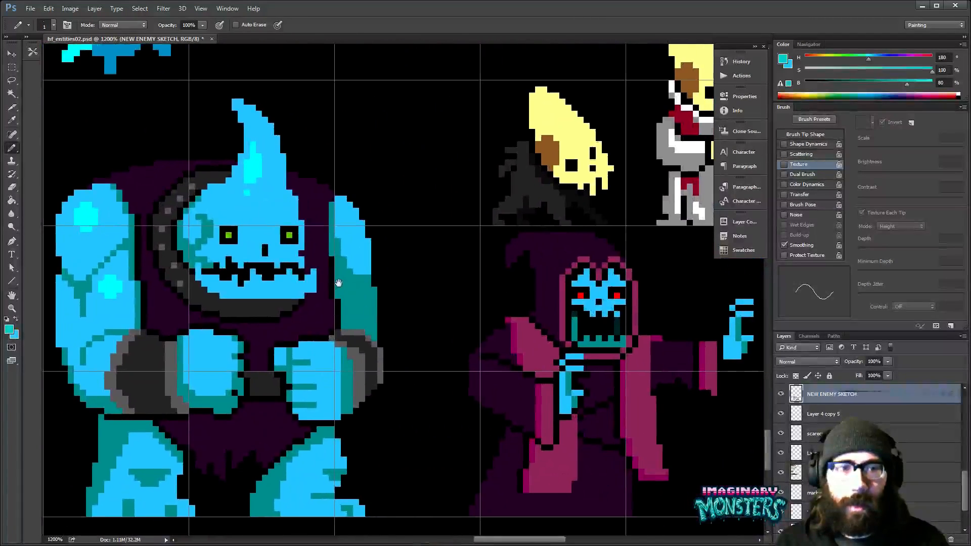
{"action": "left_click", "coordinate": [532, 340], "text": "alt"}
{"action": "left_click_drag", "start_coordinate": [258, 352], "coordinate": [663, 322]}
{"action": "left_click_drag", "start_coordinate": [228, 357], "coordinate": [551, 340]}
{"action": "left_click_drag", "start_coordinate": [373, 329], "coordinate": [491, 326]}
{"action": "mouse_move", "coordinate": [192, 320]}
{"action": "left_mouse_down"}
{"action": "mouse_move", "coordinate": [253, 336]}
{"action": "mouse_move", "coordinate": [256, 324]}
{"action": "mouse_move", "coordinate": [227, 323]}
{"action": "left_mouse_up"}
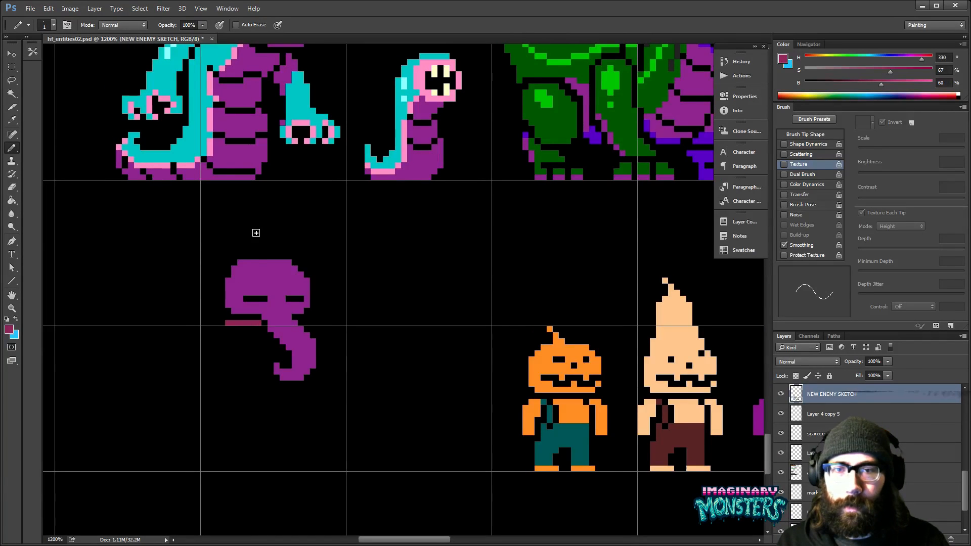
- Sample the worm sprite's light pink, recolor the line under the head and curve it up around the head's left side
{"action": "left_click", "coordinate": [389, 172], "text": "alt"}
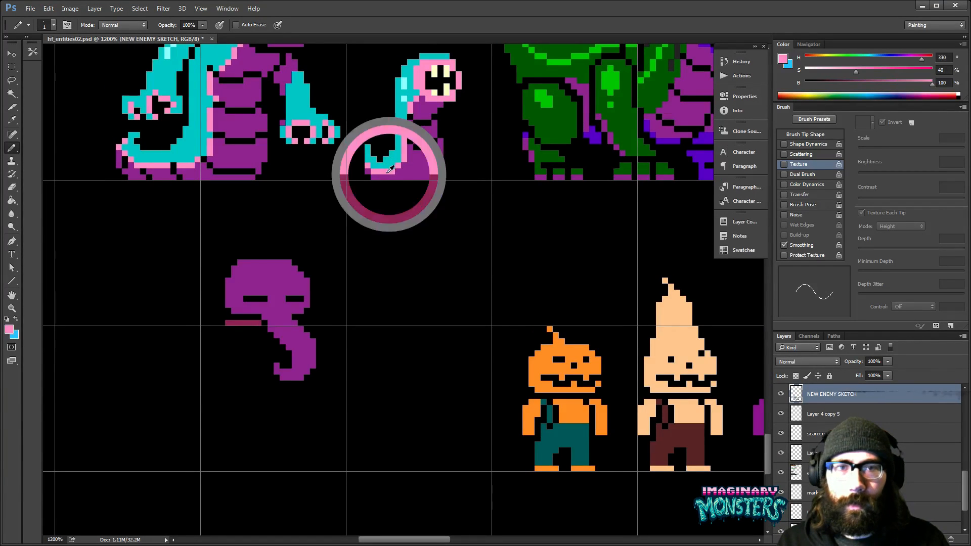
{"action": "left_click_drag", "start_coordinate": [254, 324], "coordinate": [226, 323]}
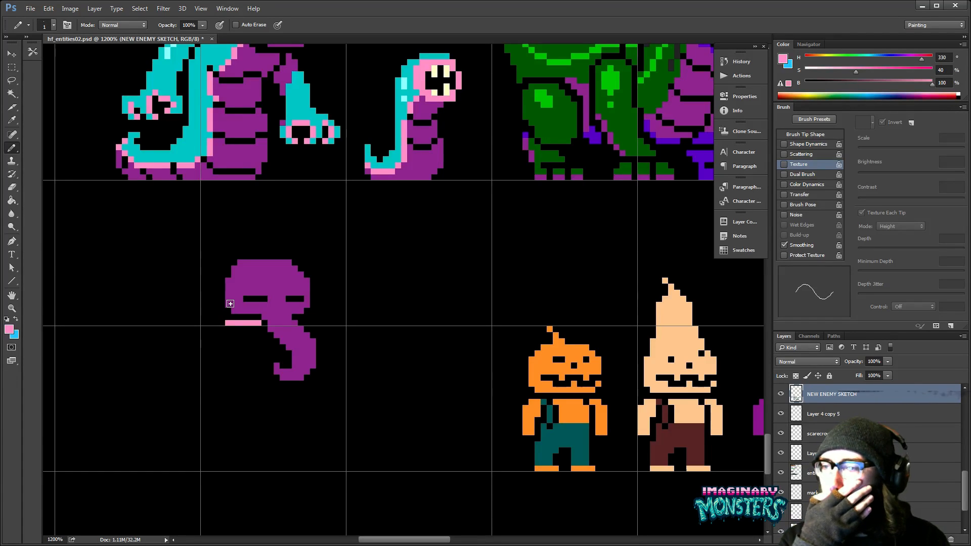
{"action": "left_click_drag", "start_coordinate": [233, 300], "coordinate": [273, 302]}
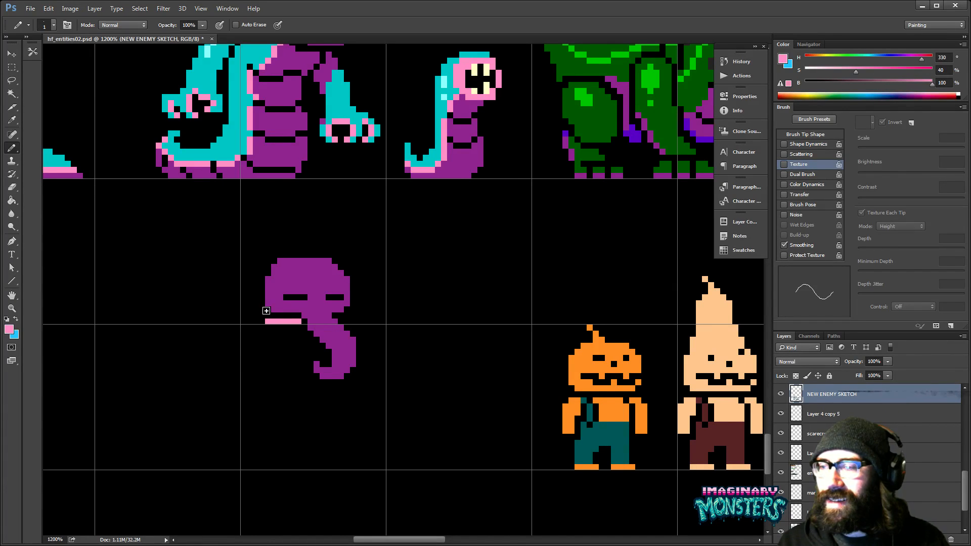
{"action": "left_click", "coordinate": [262, 321]}
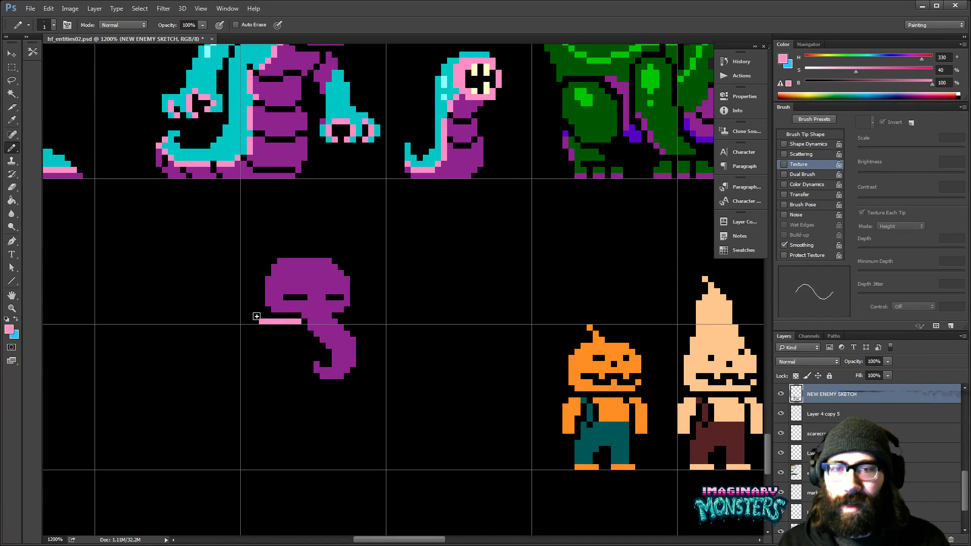
{"action": "left_click", "coordinate": [256, 303]}
{"action": "left_click", "coordinate": [261, 297]}
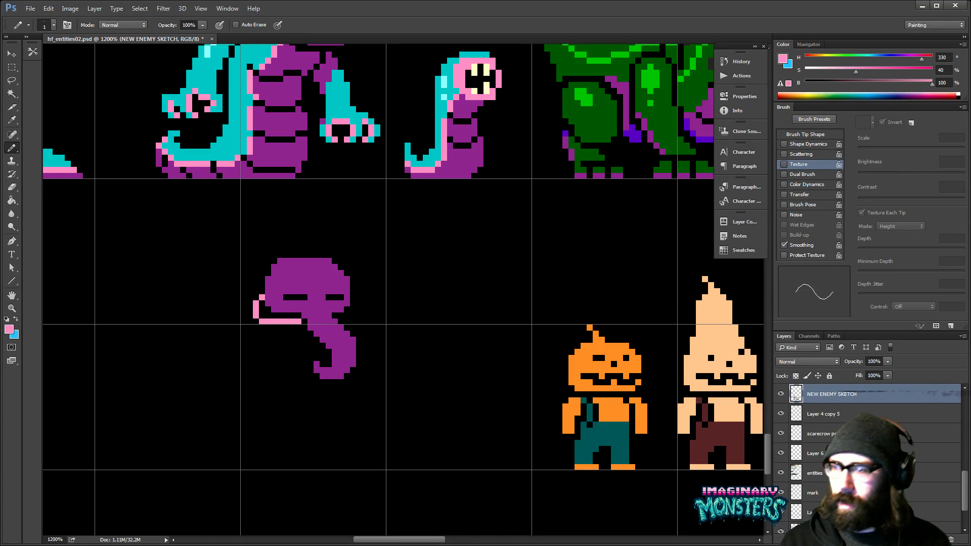
{"action": "left_click_drag", "start_coordinate": [339, 322], "coordinate": [350, 321]}
{"action": "left_click", "coordinate": [353, 316]}
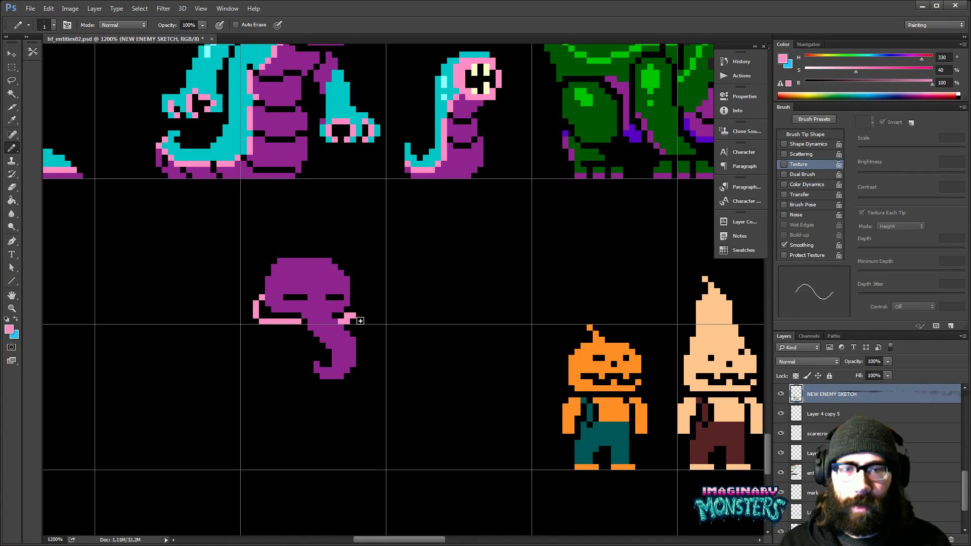
{"action": "key", "text": "z"}
{"action": "key", "text": "b"}
{"action": "key", "text": "ctrl+alt+z"}
{"action": "key", "text": "ctrl+alt+z"}
- Draw a matching light pink line from the curved tail outward, curving up around the head's right side
{"action": "left_click_drag", "start_coordinate": [340, 321], "coordinate": [359, 322]}
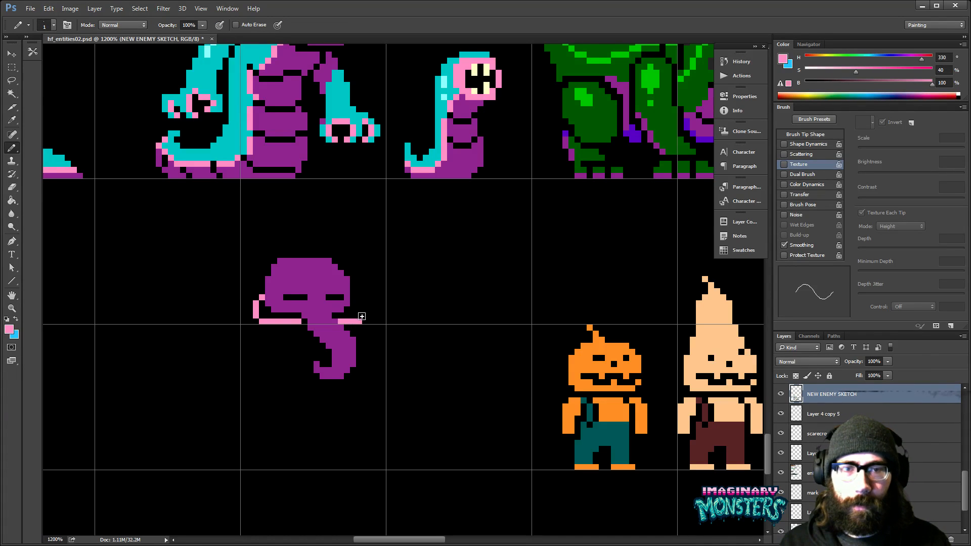
{"action": "left_click", "coordinate": [361, 316]}
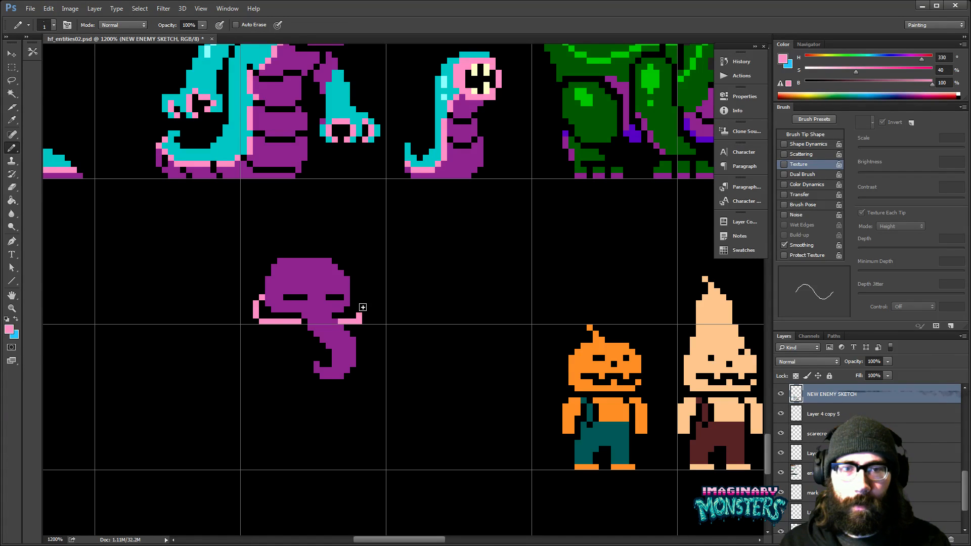
{"action": "left_click_drag", "start_coordinate": [362, 308], "coordinate": [353, 298]}
- Draw a light pink strip with a ragged, dripping lower edge beneath the pink line on the head's left side
{"action": "key", "text": "e"}
{"action": "left_click_drag", "start_coordinate": [338, 351], "coordinate": [369, 334]}
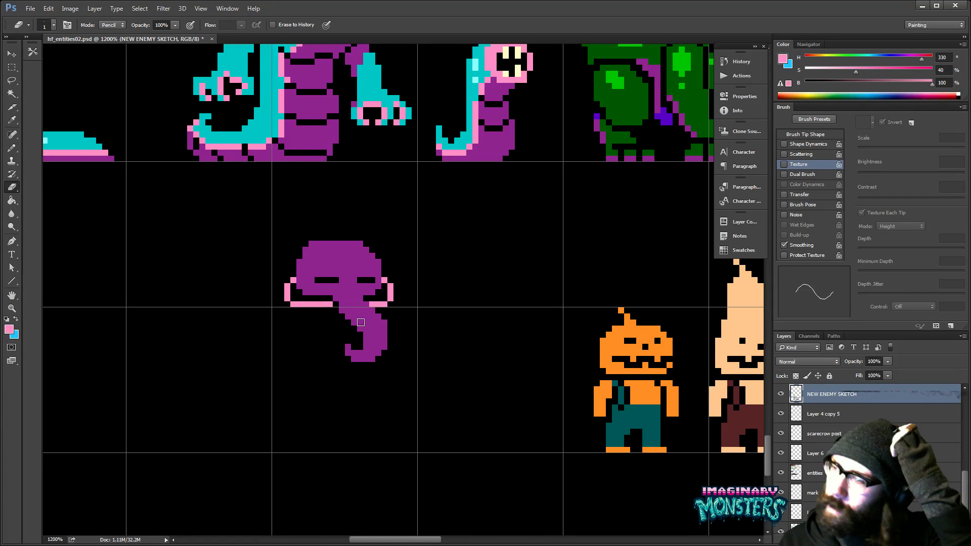
{"action": "key", "text": "b"}
{"action": "mouse_move", "coordinate": [317, 317]}
{"action": "left_mouse_down"}
{"action": "mouse_move", "coordinate": [333, 318]}
{"action": "mouse_move", "coordinate": [287, 323]}
{"action": "mouse_move", "coordinate": [343, 329]}
{"action": "mouse_move", "coordinate": [339, 318]}
{"action": "left_mouse_up"}
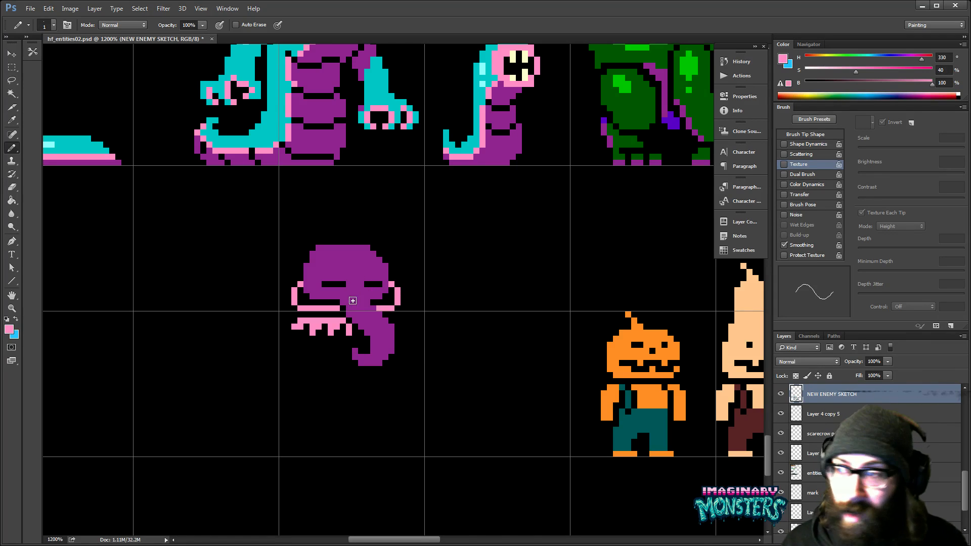
- Draw a narrow purple arm straight down from the left part of the ragged pink fringe
{"action": "left_click_drag", "start_coordinate": [404, 344], "coordinate": [397, 299]}
{"action": "left_click", "coordinate": [397, 299], "text": "alt"}
{"action": "mouse_move", "coordinate": [327, 298]}
{"action": "left_mouse_down"}
{"action": "mouse_move", "coordinate": [335, 325]}
{"action": "mouse_move", "coordinate": [337, 286]}
{"action": "mouse_move", "coordinate": [323, 278]}
{"action": "mouse_move", "coordinate": [338, 324]}
{"action": "mouse_move", "coordinate": [336, 260]}
{"action": "mouse_move", "coordinate": [329, 323]}
{"action": "mouse_move", "coordinate": [331, 343]}
{"action": "left_mouse_up"}
{"action": "left_click", "coordinate": [338, 340]}
- Sample a dark gray from the existing enemy sprites as the drawing color and return to the new creature
{"action": "left_click_drag", "start_coordinate": [512, 317], "coordinate": [183, 370]}
{"action": "left_click_drag", "start_coordinate": [698, 342], "coordinate": [309, 332]}
{"action": "left_click", "coordinate": [411, 307], "text": "alt"}
{"action": "left_click_drag", "start_coordinate": [255, 353], "coordinate": [461, 319]}
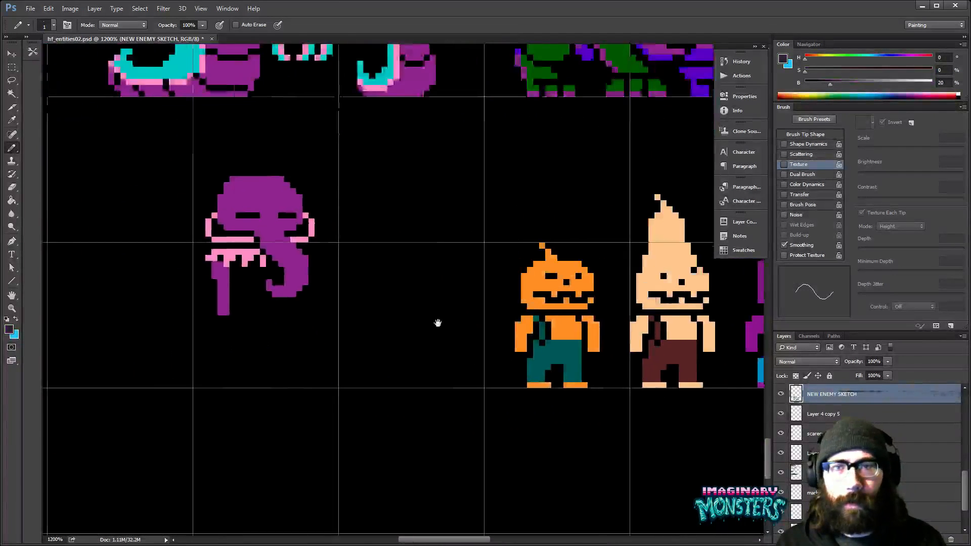
{"action": "left_click_drag", "start_coordinate": [388, 301], "coordinate": [353, 313]}
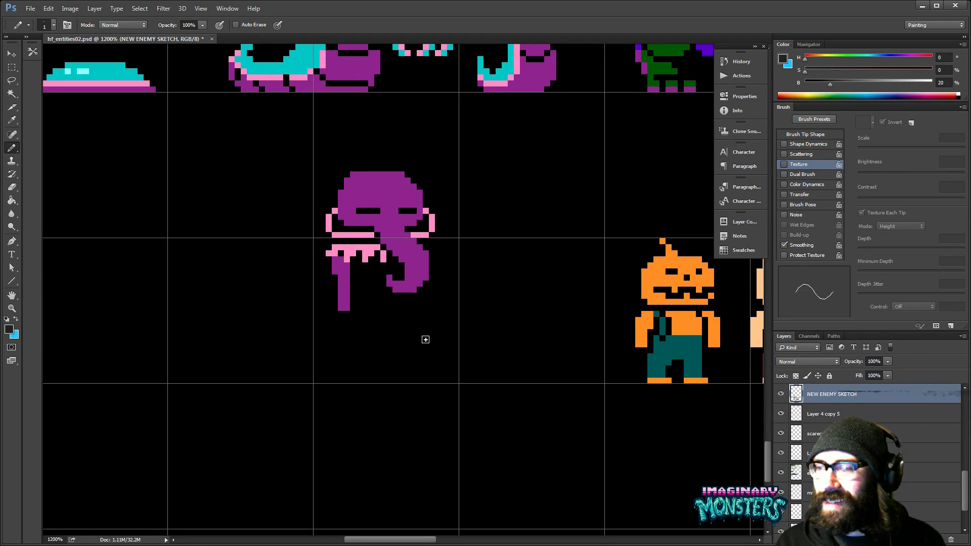
{"action": "left_click_drag", "start_coordinate": [508, 337], "coordinate": [372, 332]}
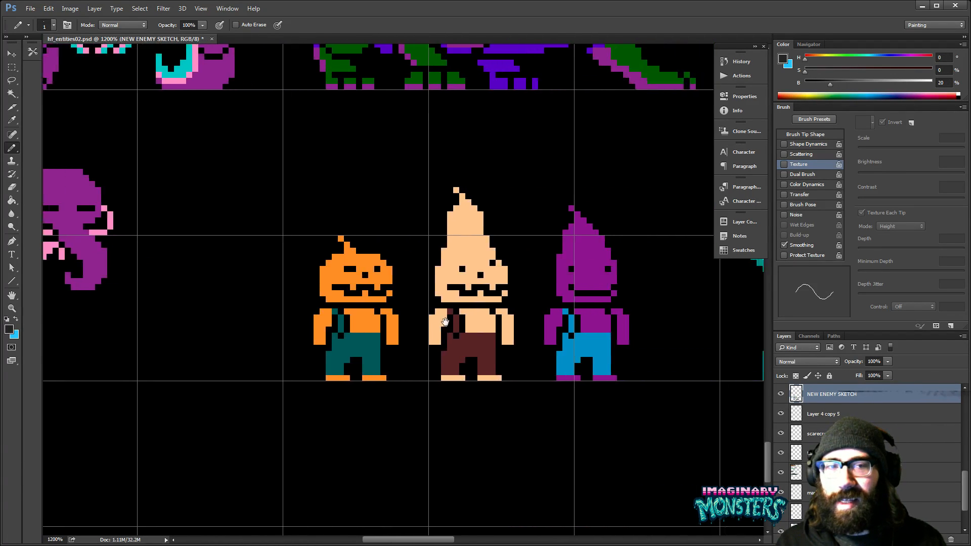
- Hide the grid and compare the new creature with the pumpkin-headed enemies
{"action": "key", "text": "ctrl+apostrophe"}
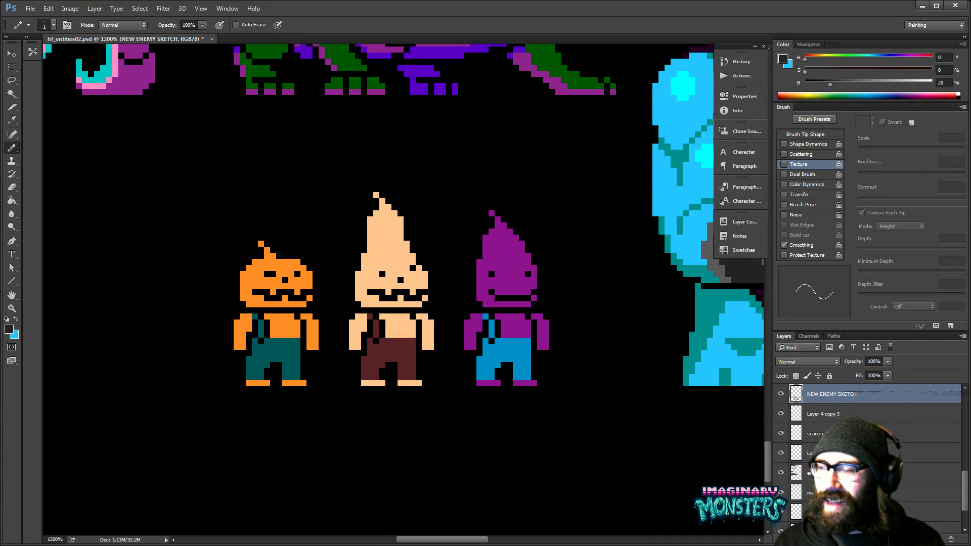
{"action": "key", "text": "super"}
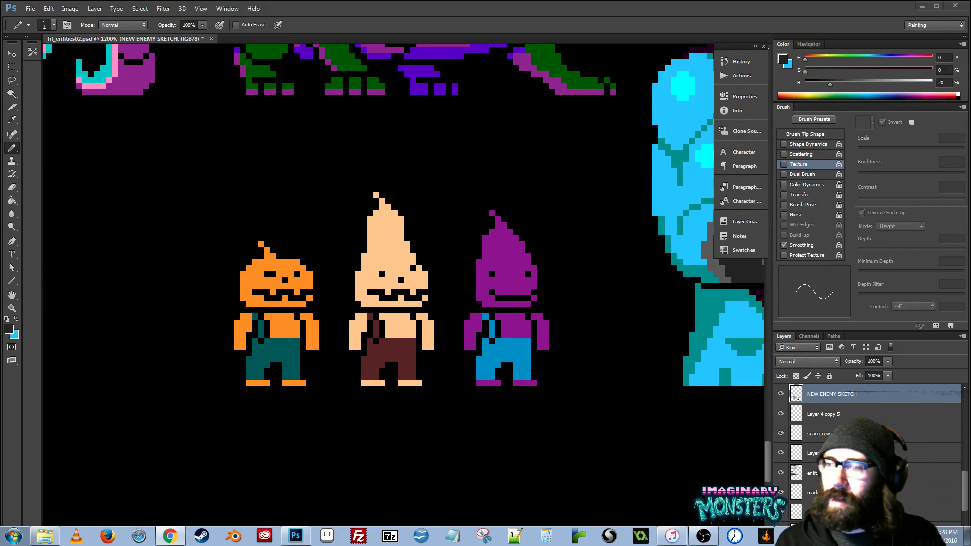
{"action": "left_click", "coordinate": [341, 263]}
{"action": "left_click_drag", "start_coordinate": [314, 276], "coordinate": [469, 295]}
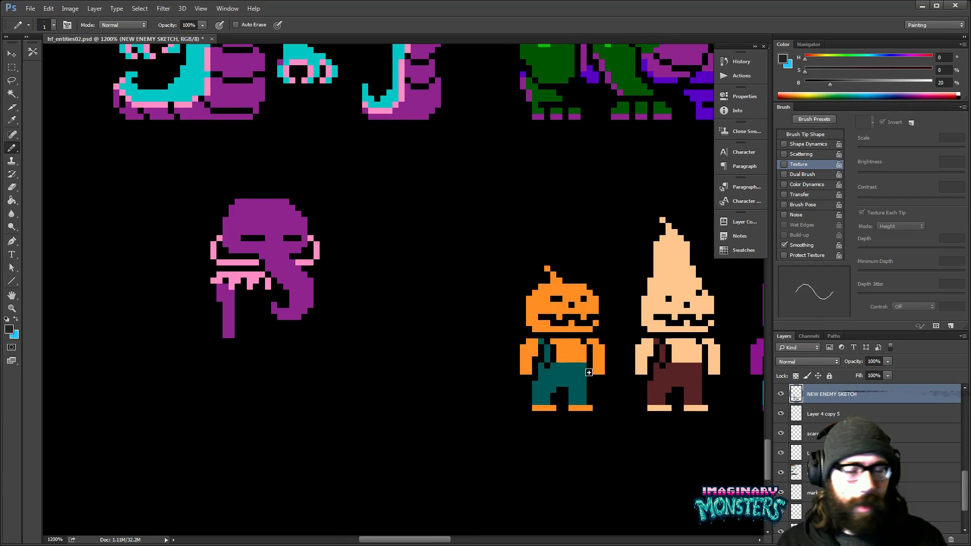
{"action": "key", "text": "alt+Tab"}
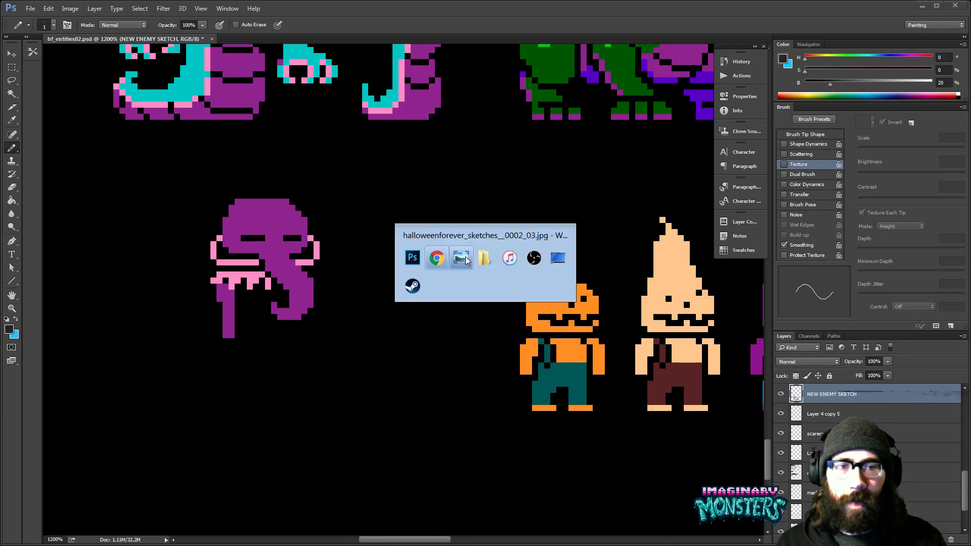
{"action": "left_click", "coordinate": [374, 278]}
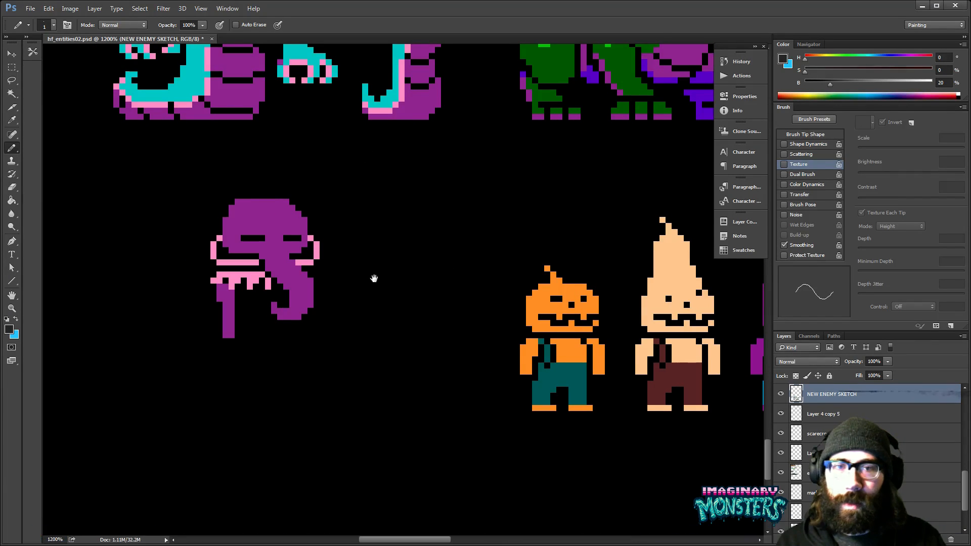
- Shift the purple arm below the pink fringe one pixel to the right and undo the extension at its lower end
{"action": "left_click_drag", "start_coordinate": [373, 280], "coordinate": [380, 302]}
{"action": "left_click_drag", "start_coordinate": [187, 308], "coordinate": [378, 304]}
{"action": "key", "text": "m"}
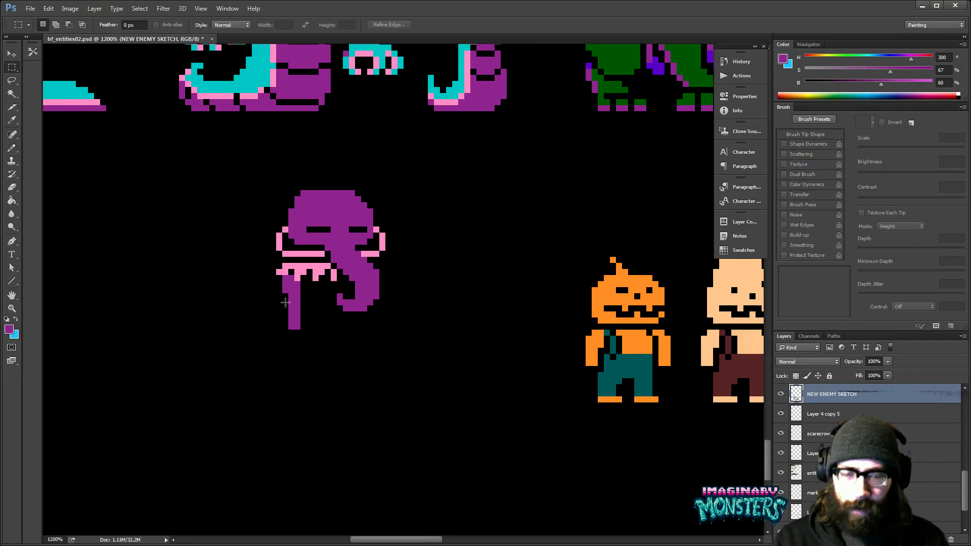
{"action": "mouse_move", "coordinate": [278, 282]}
{"action": "left_mouse_down"}
{"action": "mouse_move", "coordinate": [318, 342]}
{"action": "mouse_move", "coordinate": [297, 310]}
{"action": "mouse_move", "coordinate": [276, 338]}
{"action": "left_mouse_up"}
{"action": "key", "text": "v"}
{"action": "key", "text": "ctrl+d"}
{"action": "key", "text": "e"}
{"action": "key", "text": "b"}
{"action": "key", "text": "ctrl+alt+z"}
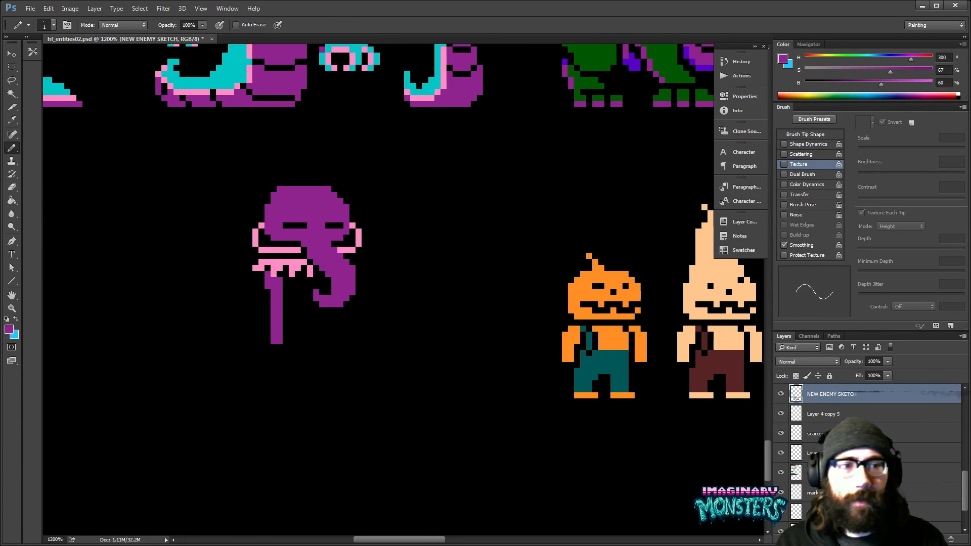
{"action": "key", "text": "ctrl+alt+z"}
- Choose a medium gray swatch and draw a short gray band at the lower end of the purple arm
{"action": "left_click", "coordinate": [735, 257]}
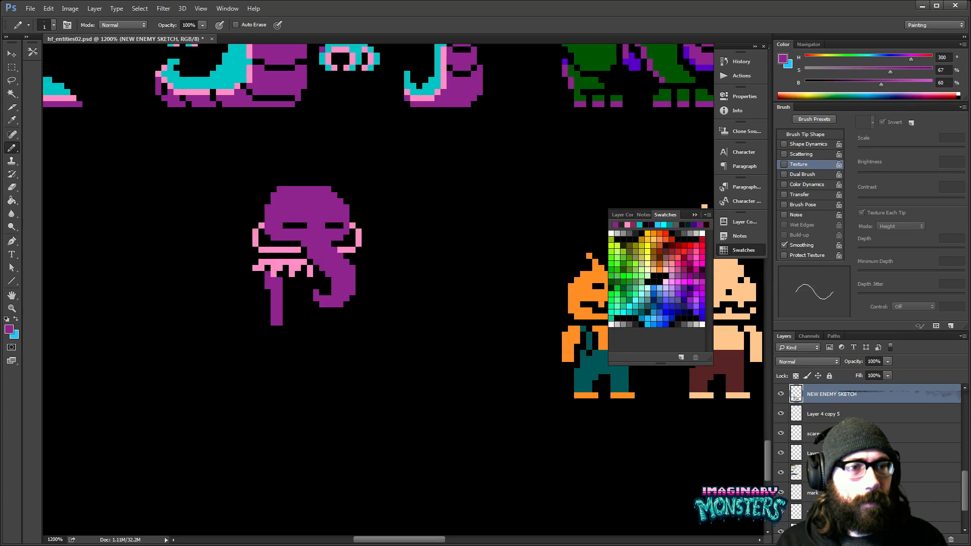
{"action": "left_click", "coordinate": [623, 317]}
{"action": "left_click_drag", "start_coordinate": [276, 329], "coordinate": [277, 341]}
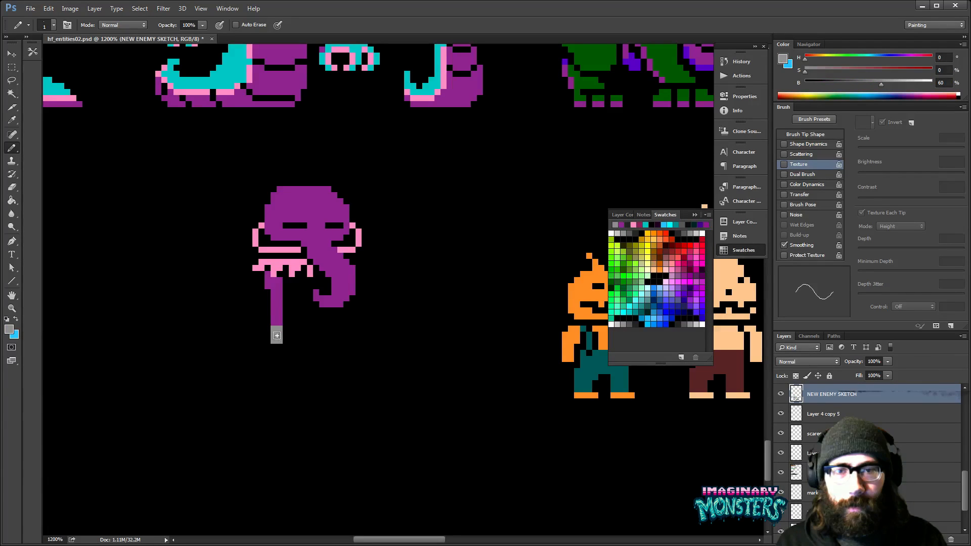
- Sample the arm's purple and draw a curled, gripping hand below the gray band
{"action": "left_click_drag", "start_coordinate": [329, 356], "coordinate": [273, 355]}
{"action": "left_click", "coordinate": [276, 304], "text": "alt"}
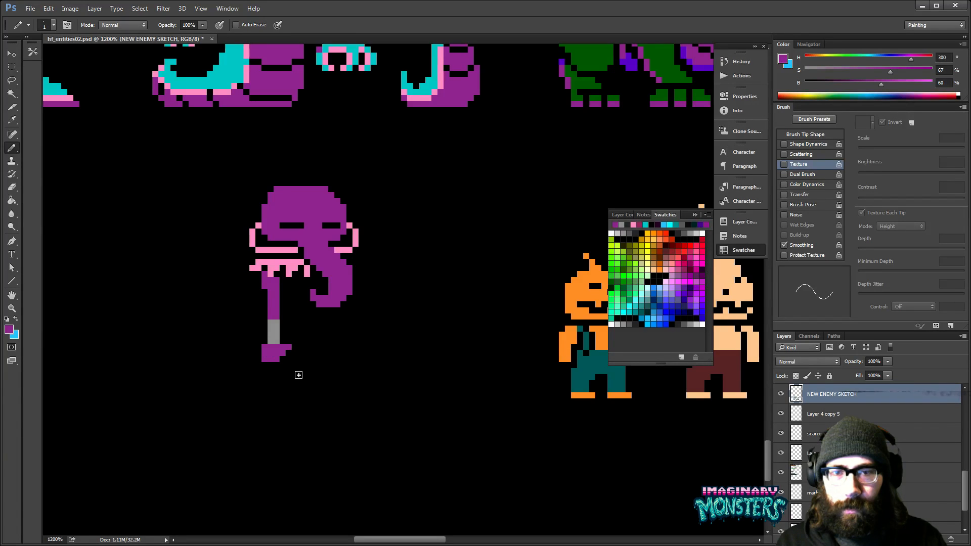
{"action": "key", "text": "z"}
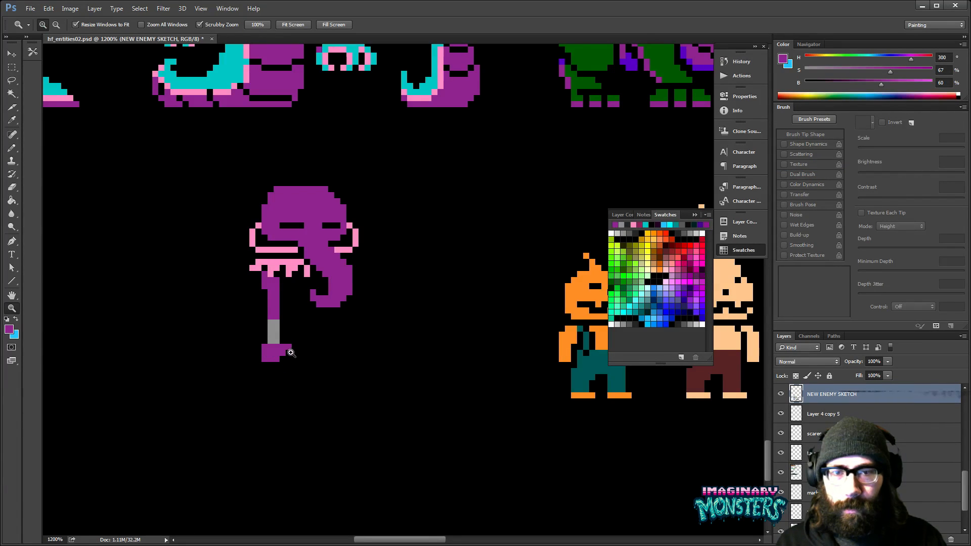
{"action": "key", "text": "b"}
{"action": "mouse_move", "coordinate": [279, 366]}
{"action": "left_mouse_down"}
{"action": "mouse_move", "coordinate": [260, 351]}
{"action": "mouse_move", "coordinate": [283, 374]}
{"action": "left_mouse_up"}
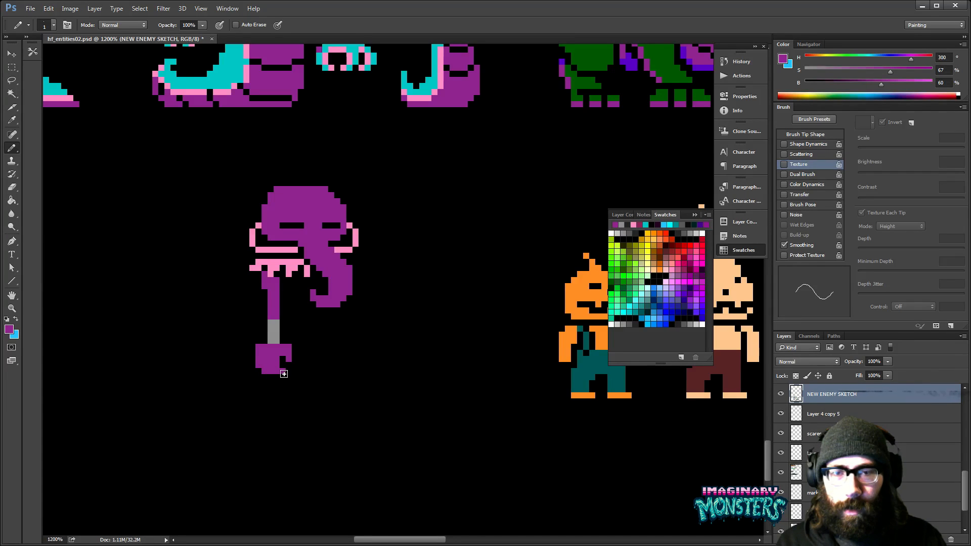
{"action": "scroll", "coordinate": [362, 360], "scroll_direction": "left", "scroll_amount": 1}
{"action": "key", "text": "e"}
{"action": "left_click_drag", "start_coordinate": [364, 359], "coordinate": [364, 366]}
- Show the grid again and move the gray band and hand up about three pixels to shorten the arm
{"action": "key", "text": "ctrl+apostrophe"}
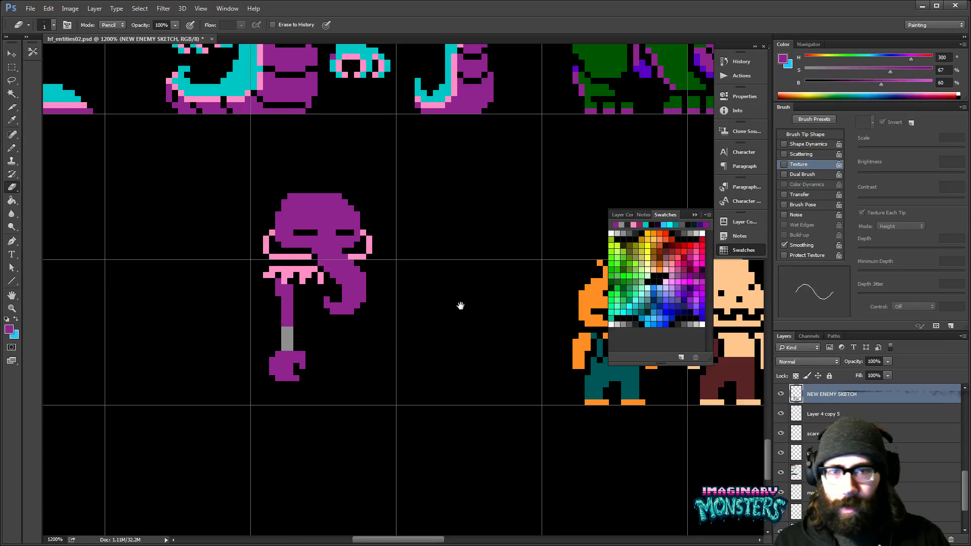
{"action": "scroll", "coordinate": [486, 390], "scroll_direction": "up", "scroll_amount": 2}
{"action": "scroll", "coordinate": [485, 390], "scroll_direction": "left", "scroll_amount": 1}
{"action": "key", "text": "m"}
{"action": "mouse_move", "coordinate": [269, 338]}
{"action": "left_mouse_down"}
{"action": "mouse_move", "coordinate": [331, 404]}
{"action": "mouse_move", "coordinate": [311, 368]}
{"action": "left_mouse_up"}
{"action": "key", "text": "v"}
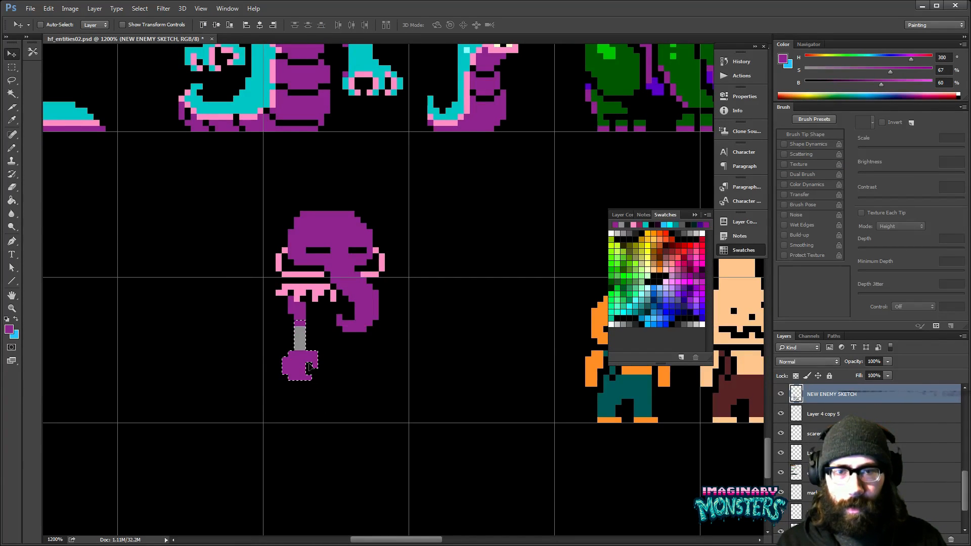
{"action": "key", "text": "ctrl+d"}
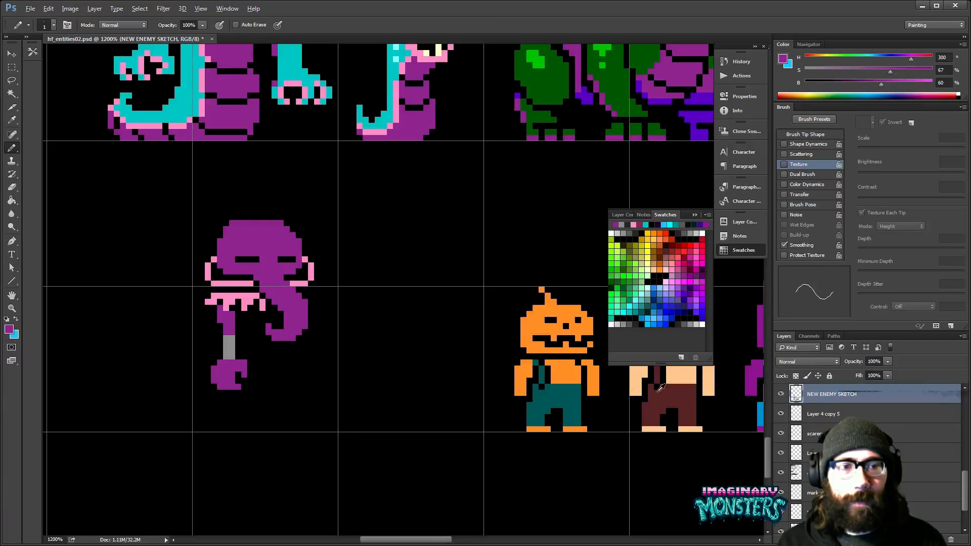
- Sample the dark brown of the peach enemy's trousers and draw a long horizontal staff extending right from the hand
{"action": "left_click", "coordinate": [662, 399], "text": "alt"}
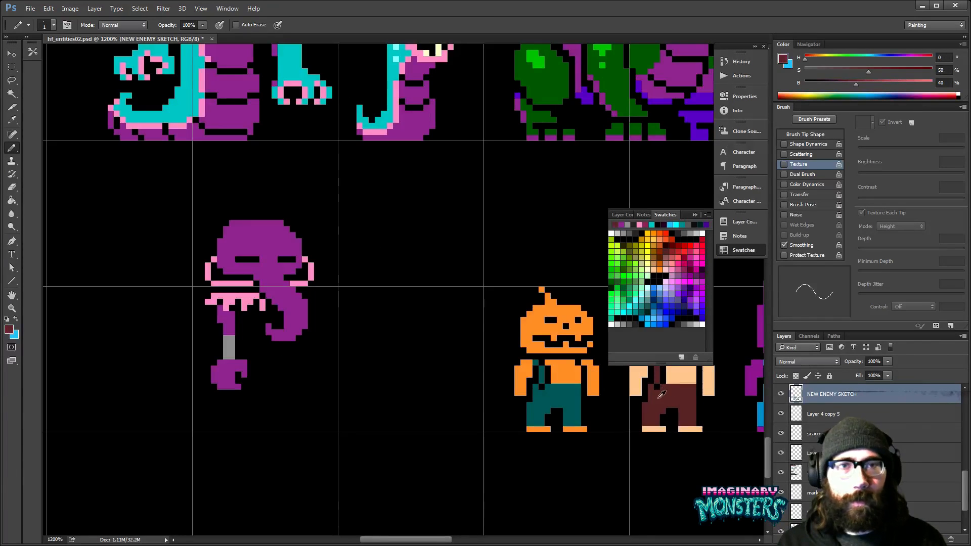
{"action": "left_click_drag", "start_coordinate": [250, 380], "coordinate": [349, 379]}
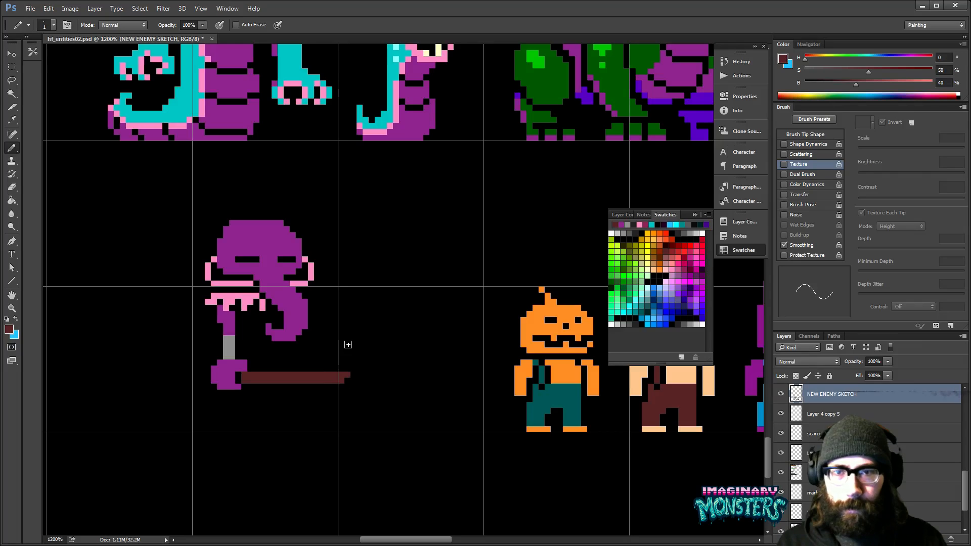
- Select the whole creature with its staff, move it two pixels to the left and clear the selection
{"action": "key", "text": "m"}
{"action": "left_click_drag", "start_coordinate": [188, 191], "coordinate": [388, 409]}
{"action": "key", "text": "v"}
{"action": "key", "text": "Left"}
{"action": "key", "text": "Left"}
{"action": "key", "text": "ctrl+d"}
{"action": "key", "text": "b"}
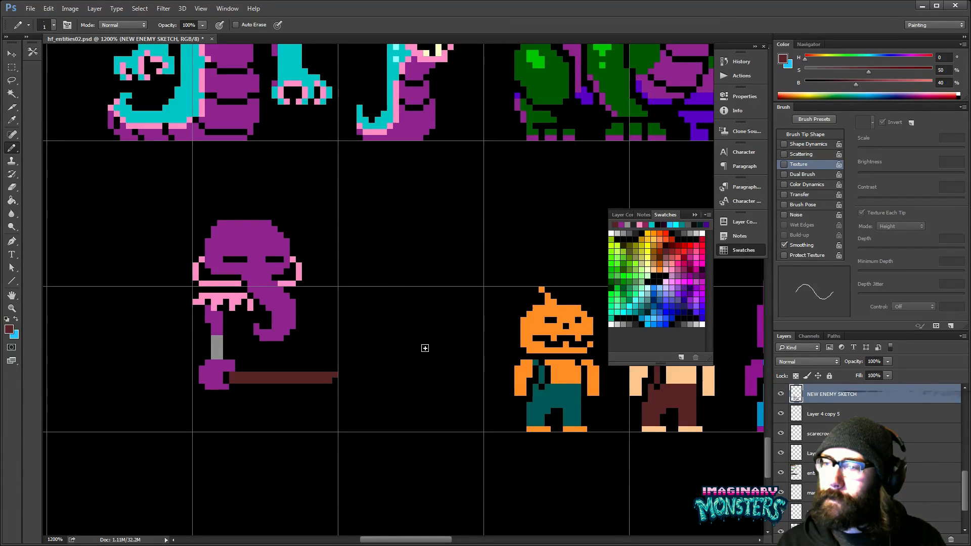
- On Layer 6, select the orange pumpkin-headed enemy and place a duplicate just beyond the purple pointed-head one
{"action": "left_click_drag", "start_coordinate": [458, 362], "coordinate": [404, 349]}
{"action": "mouse_move", "coordinate": [538, 320]}
{"action": "left_mouse_down"}
{"action": "mouse_move", "coordinate": [338, 312]}
{"action": "mouse_move", "coordinate": [430, 316]}
{"action": "mouse_move", "coordinate": [443, 328]}
{"action": "mouse_move", "coordinate": [423, 330]}
{"action": "mouse_move", "coordinate": [403, 310]}
{"action": "mouse_move", "coordinate": [299, 297]}
{"action": "left_mouse_up"}
{"action": "key", "text": "m"}
{"action": "key", "text": "v"}
{"action": "left_click", "coordinate": [357, 301], "text": "ctrl"}
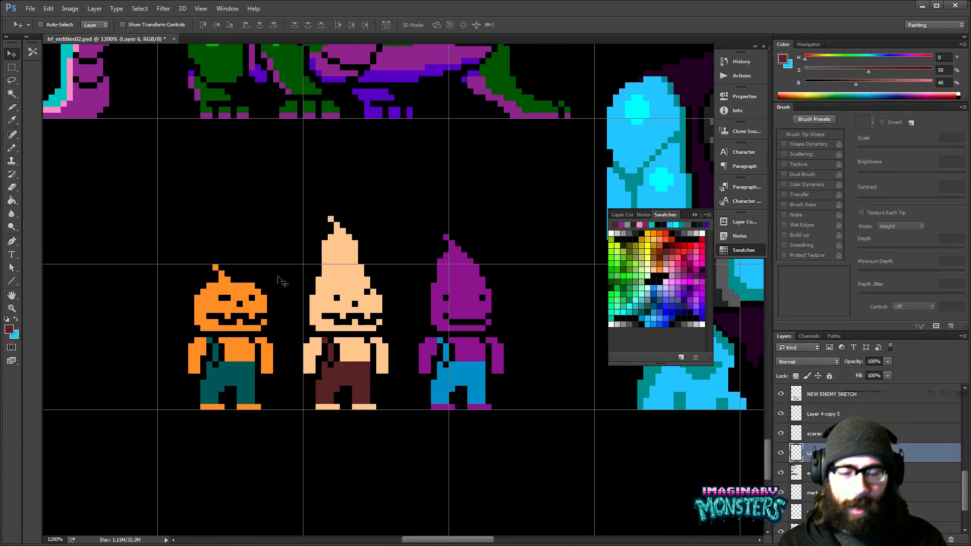
{"action": "key", "text": "m"}
{"action": "left_click_drag", "start_coordinate": [172, 241], "coordinate": [294, 427]}
{"action": "key", "text": "v"}
{"action": "left_click_drag", "start_coordinate": [245, 352], "coordinate": [485, 364]}
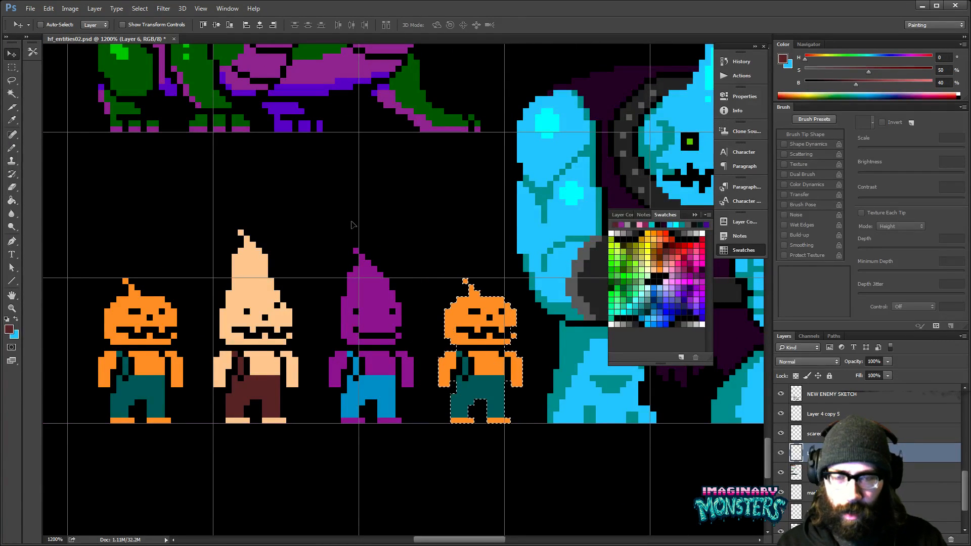
{"action": "key", "text": "j"}
{"action": "left_click", "coordinate": [212, 99]}
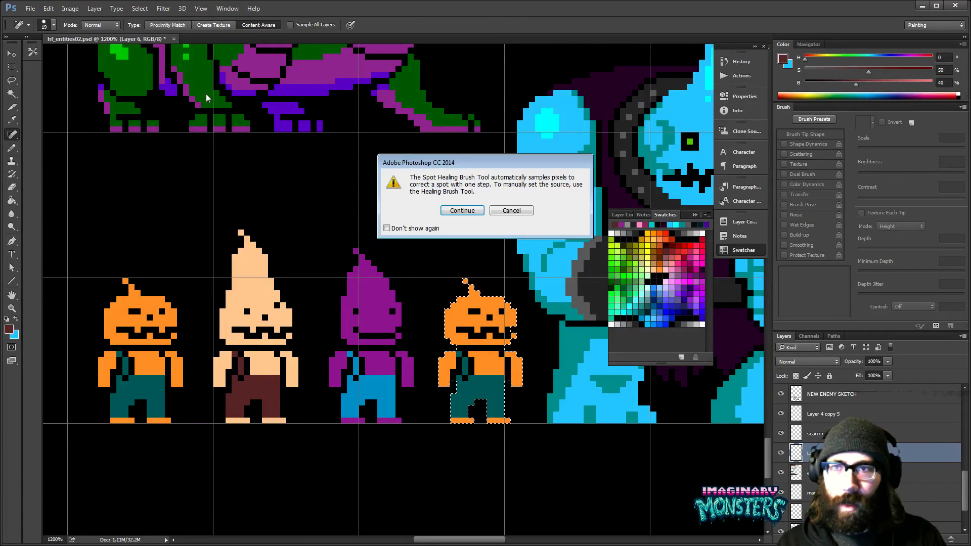
{"action": "key", "text": "Return"}
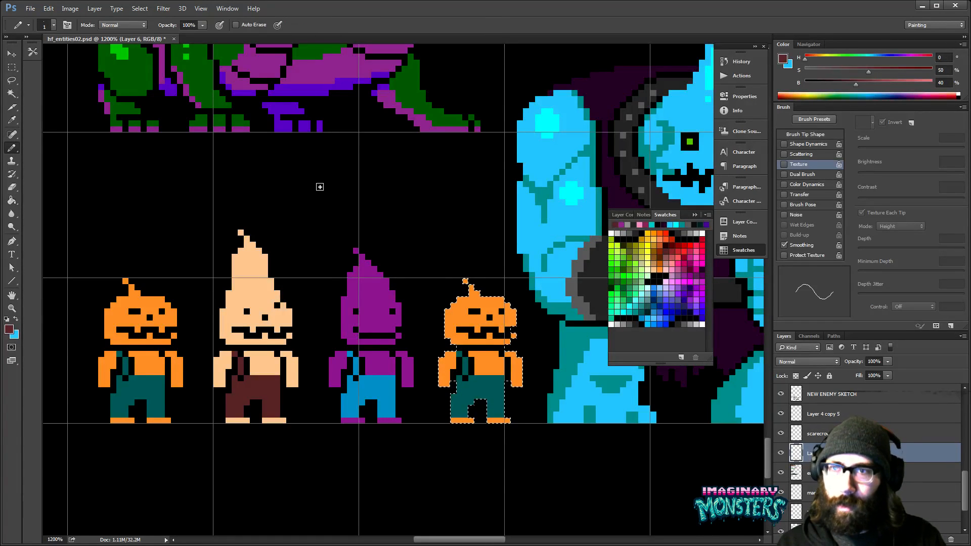
- Fill the duplicate's orange body with the dark green sampled from the hydra and its trousers with light red, using non-contiguous fills
{"action": "key", "text": "g"}
{"action": "left_click", "coordinate": [211, 92], "text": "alt"}
{"action": "left_click", "coordinate": [311, 24]}
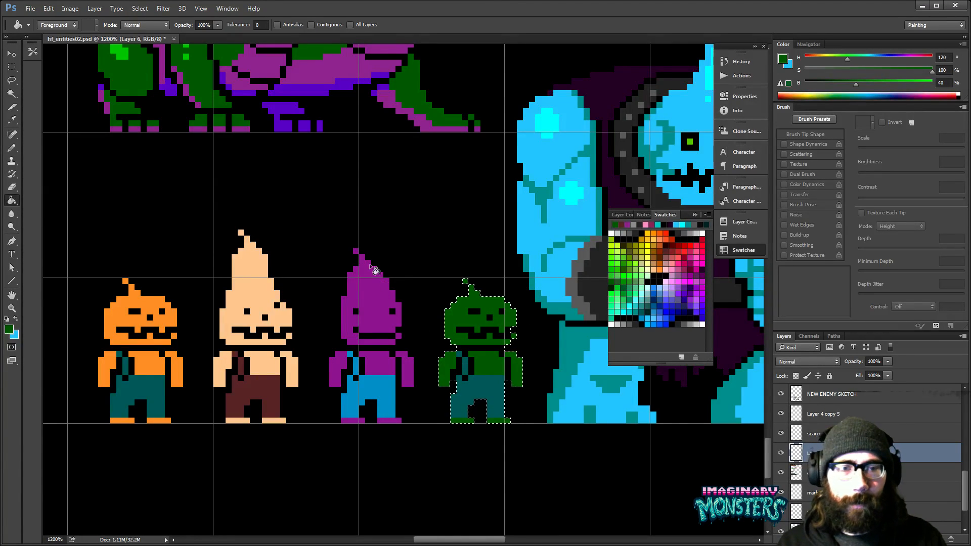
{"action": "left_click", "coordinate": [678, 255]}
{"action": "left_click_drag", "start_coordinate": [488, 391], "coordinate": [464, 394]}
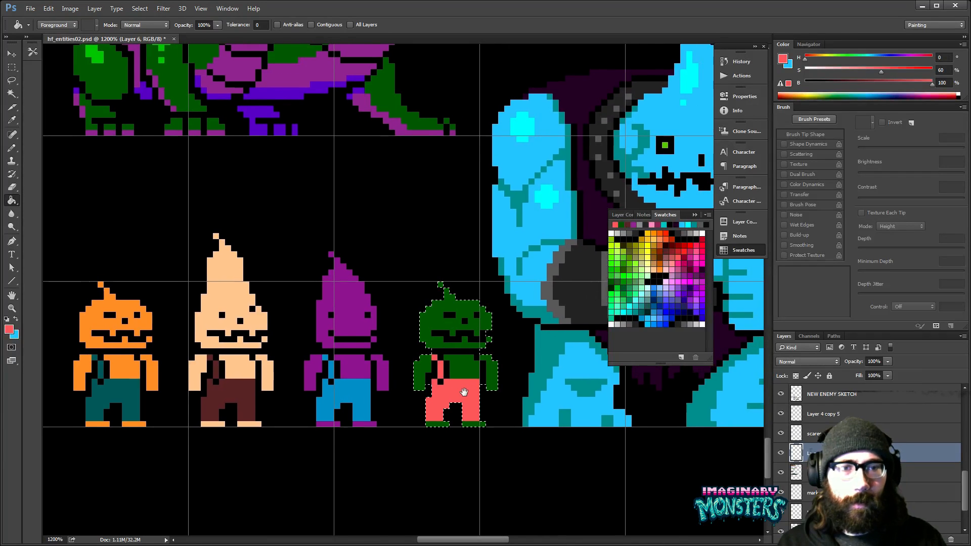
- Raise the top of the green pumpkin head by one pixel and fill the gap with the same green
{"action": "key", "text": "b"}
{"action": "scroll", "coordinate": [461, 339], "scroll_direction": "up", "scroll_amount": 2}
{"action": "left_click", "coordinate": [430, 341], "text": "alt"}
{"action": "mouse_move", "coordinate": [417, 348]}
{"action": "left_mouse_down"}
{"action": "mouse_move", "coordinate": [415, 305]}
{"action": "mouse_move", "coordinate": [447, 290]}
{"action": "left_mouse_up"}
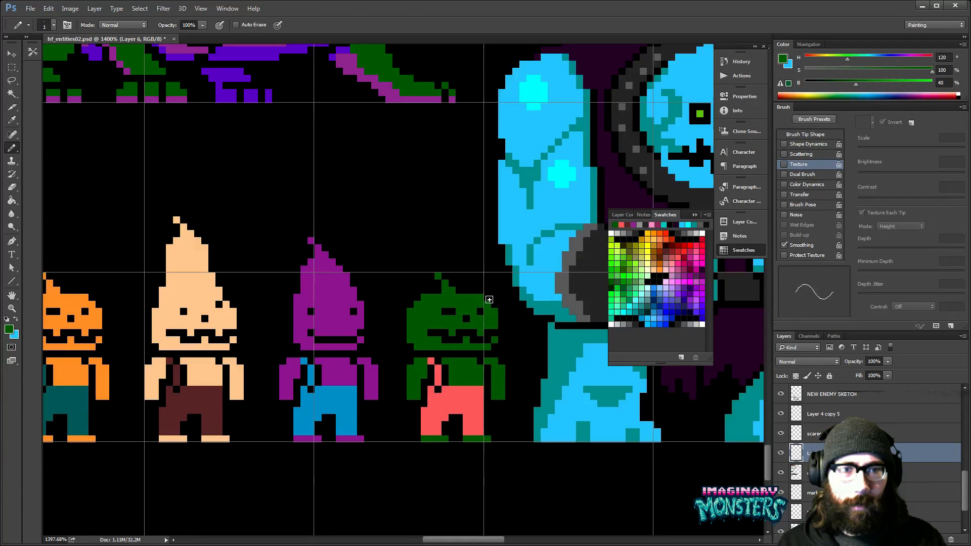
{"action": "key", "text": "m"}
{"action": "left_click_drag", "start_coordinate": [386, 259], "coordinate": [504, 311]}
{"action": "key", "text": "v"}
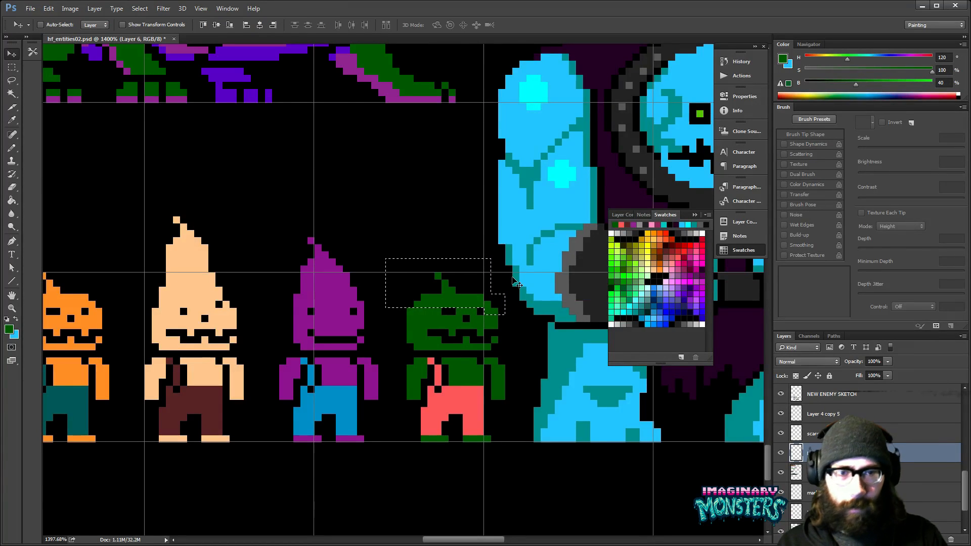
{"action": "key", "text": "alt+Up"}
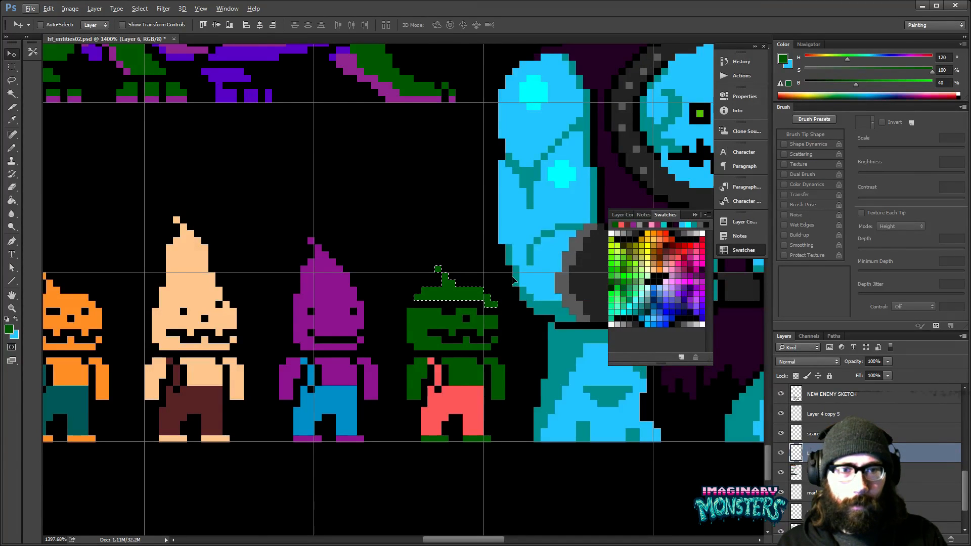
{"action": "key", "text": "b"}
{"action": "key", "text": "ctrl+d"}
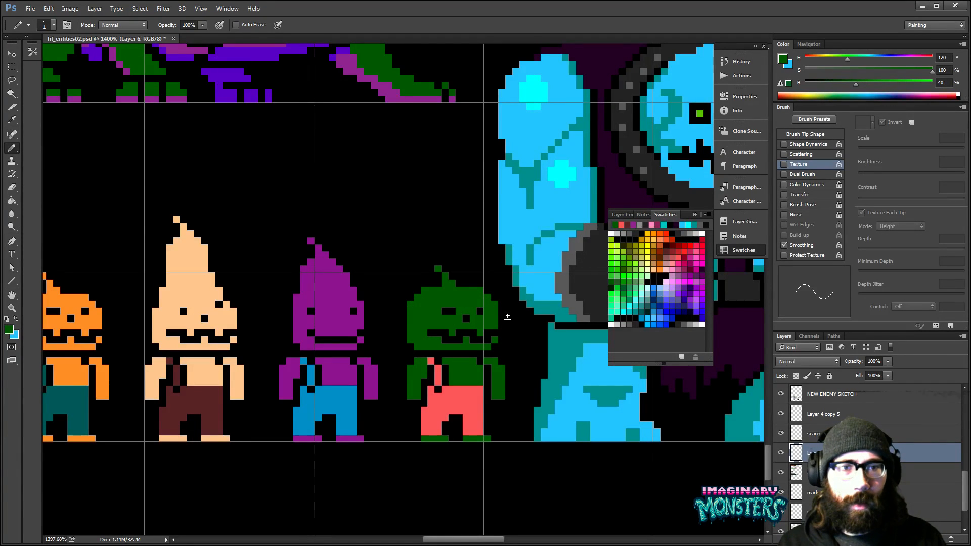
{"action": "left_click_drag", "start_coordinate": [474, 318], "coordinate": [491, 319]}
- Select the green pumpkin enemy and refill its body with a cooler green at hue 150, saturation 100, brightness 40
{"action": "left_click_drag", "start_coordinate": [395, 229], "coordinate": [380, 305]}
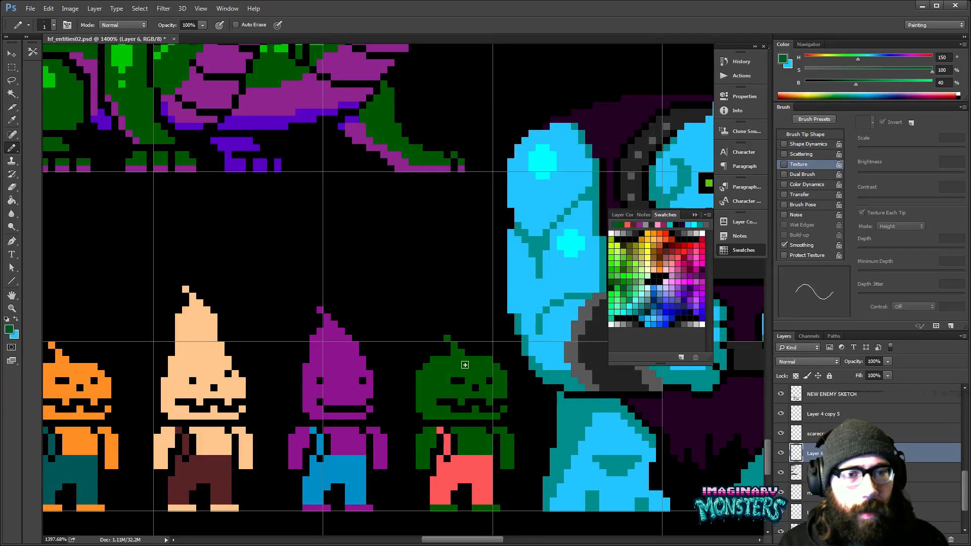
{"action": "left_click_drag", "start_coordinate": [441, 393], "coordinate": [409, 345]}
{"action": "key", "text": "m"}
{"action": "mouse_move", "coordinate": [375, 281]}
{"action": "left_mouse_down"}
{"action": "mouse_move", "coordinate": [398, 302]}
{"action": "mouse_move", "coordinate": [478, 477]}
{"action": "left_mouse_up"}
{"action": "key", "text": "g"}
{"action": "left_click", "coordinate": [444, 348]}
{"action": "key", "text": "ctrl+z"}
{"action": "left_click_drag", "start_coordinate": [501, 347], "coordinate": [468, 333]}
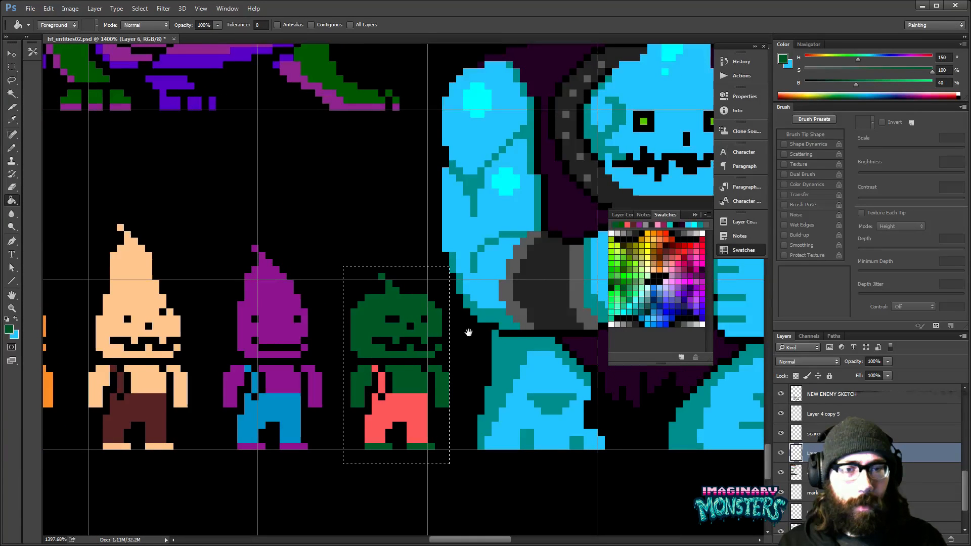
{"action": "left_click_drag", "start_coordinate": [468, 332], "coordinate": [468, 331]}
- Set the green's brightness to 30 and pencil darker shading pixels along the pumpkin head's lower edge and top
{"action": "key", "text": "b"}
{"action": "double_click", "coordinate": [942, 83]}
{"action": "type", "text": "30"}
{"action": "key", "text": "Return"}
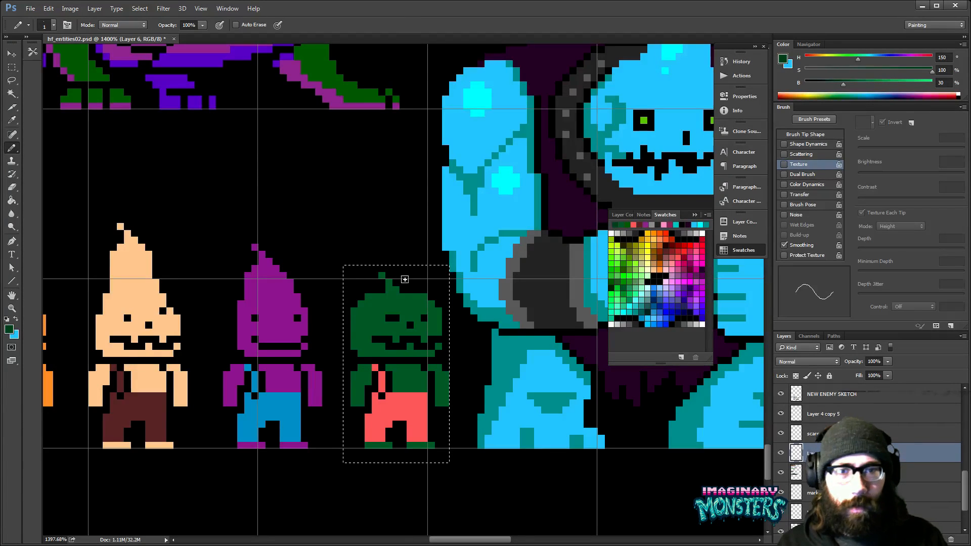
{"action": "left_click_drag", "start_coordinate": [362, 345], "coordinate": [373, 354]}
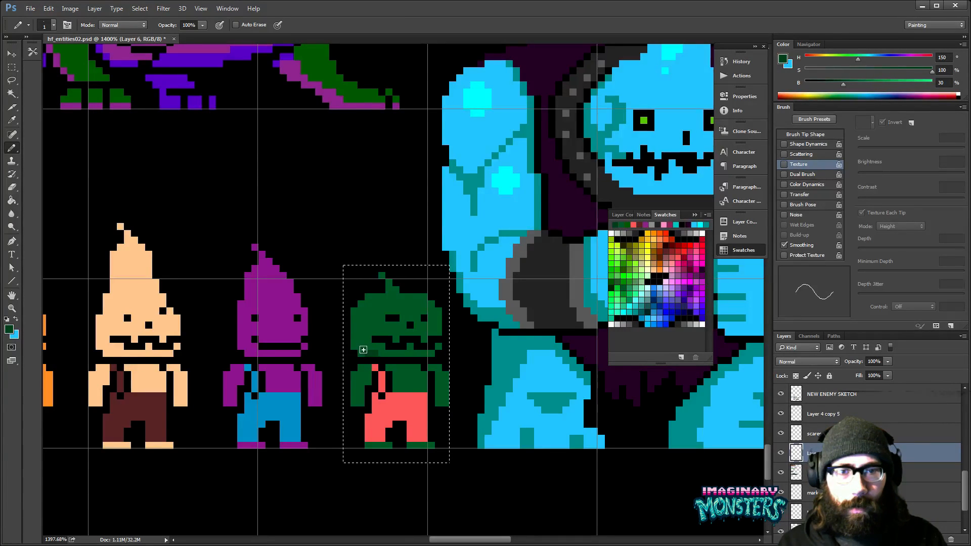
{"action": "left_click", "coordinate": [376, 302]}
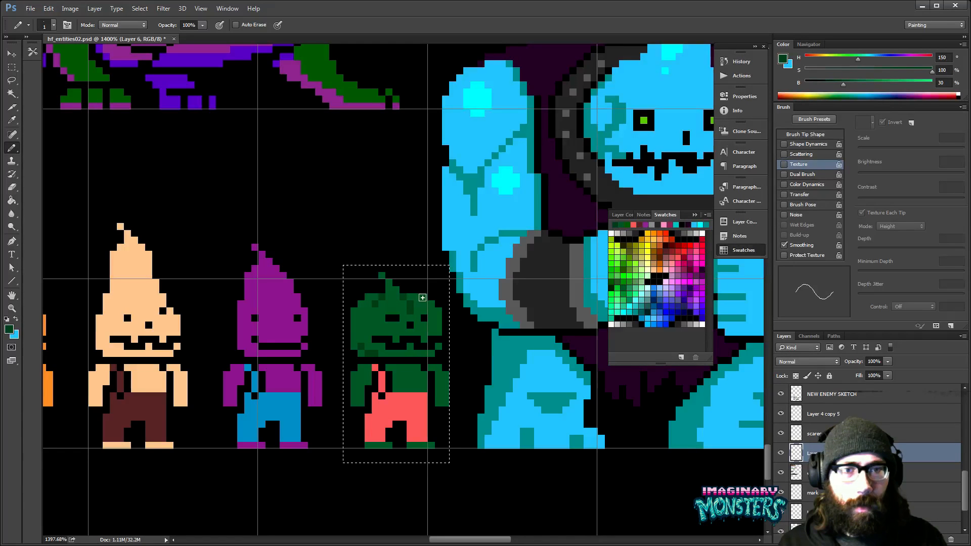
- Set the green's brightness to 25, refill the head's shading pixels with it and clear the selection
{"action": "left_click", "coordinate": [941, 82]}
{"action": "key", "text": "Return"}
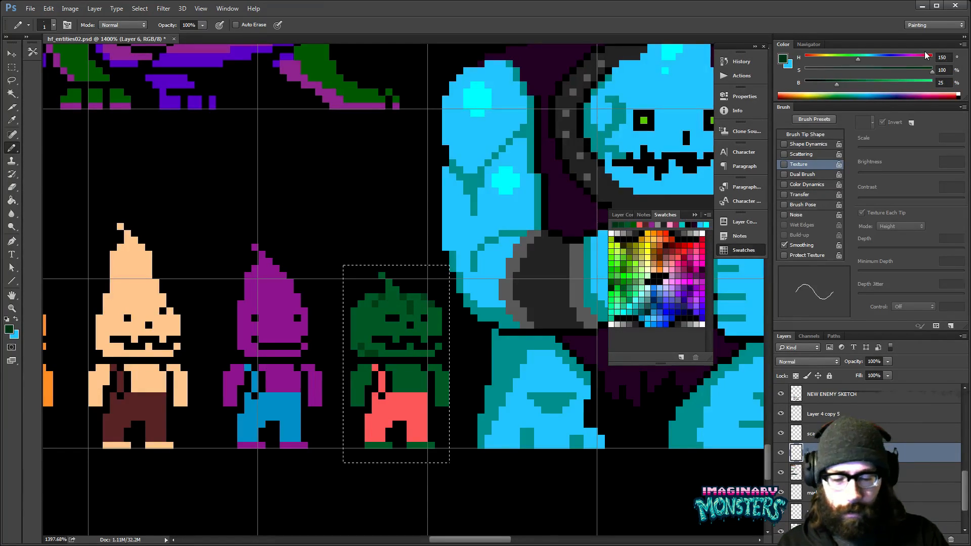
{"action": "key", "text": "g"}
{"action": "left_click", "coordinate": [409, 309]}
{"action": "mouse_move", "coordinate": [413, 337]}
{"action": "left_mouse_down"}
{"action": "mouse_move", "coordinate": [381, 332]}
{"action": "mouse_move", "coordinate": [391, 331]}
{"action": "left_mouse_up"}
{"action": "key", "text": "z"}
{"action": "left_click", "coordinate": [428, 305], "text": "alt"}
{"action": "left_click", "coordinate": [427, 305], "text": "alt"}
{"action": "key", "text": "ctrl+d"}
{"action": "key", "text": "v"}
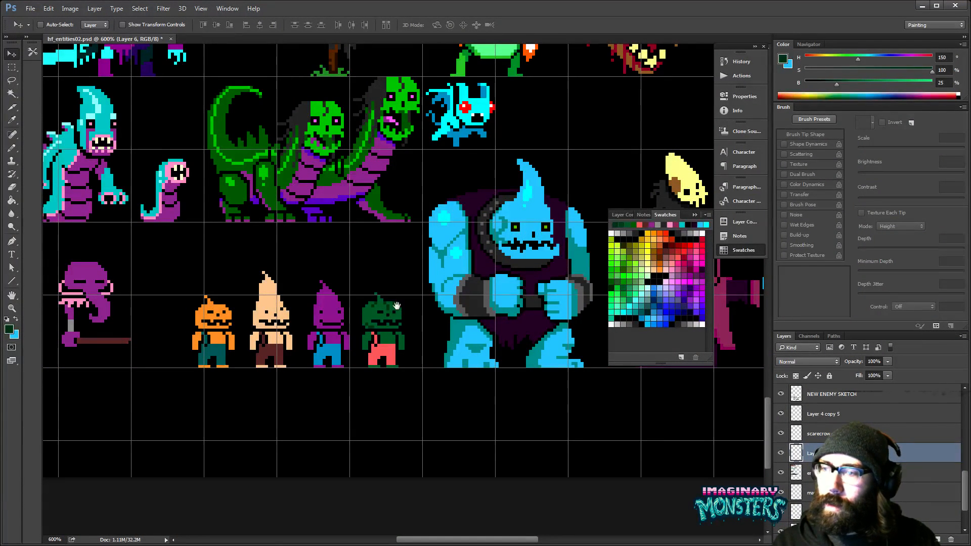
- Draw a light gray scythe blade at 80% brightness below the staff's far end and a second purple hand on the staff
{"action": "left_click_drag", "start_coordinate": [400, 362], "coordinate": [454, 363]}
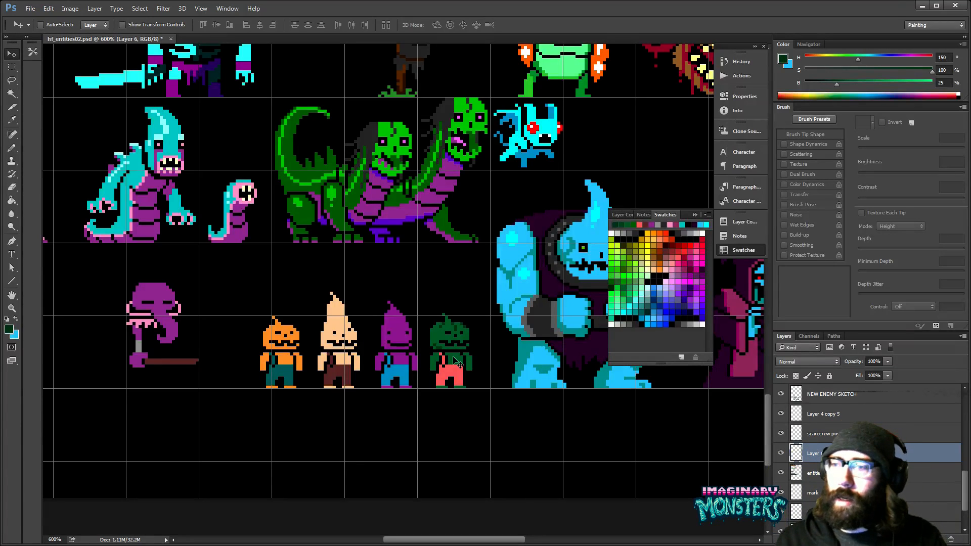
{"action": "mouse_move", "coordinate": [309, 342]}
{"action": "left_mouse_down"}
{"action": "mouse_move", "coordinate": [387, 333]}
{"action": "mouse_move", "coordinate": [312, 325]}
{"action": "mouse_move", "coordinate": [362, 310]}
{"action": "left_mouse_up"}
{"action": "key", "text": "z"}
{"action": "key", "text": "b"}
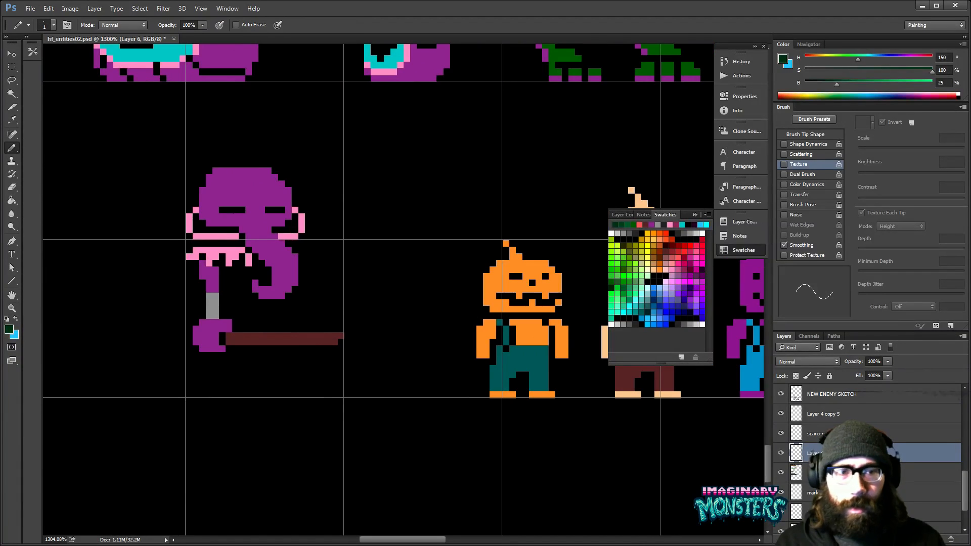
{"action": "scroll", "coordinate": [511, 342], "scroll_direction": "left", "scroll_amount": 3}
{"action": "left_click", "coordinate": [694, 322]}
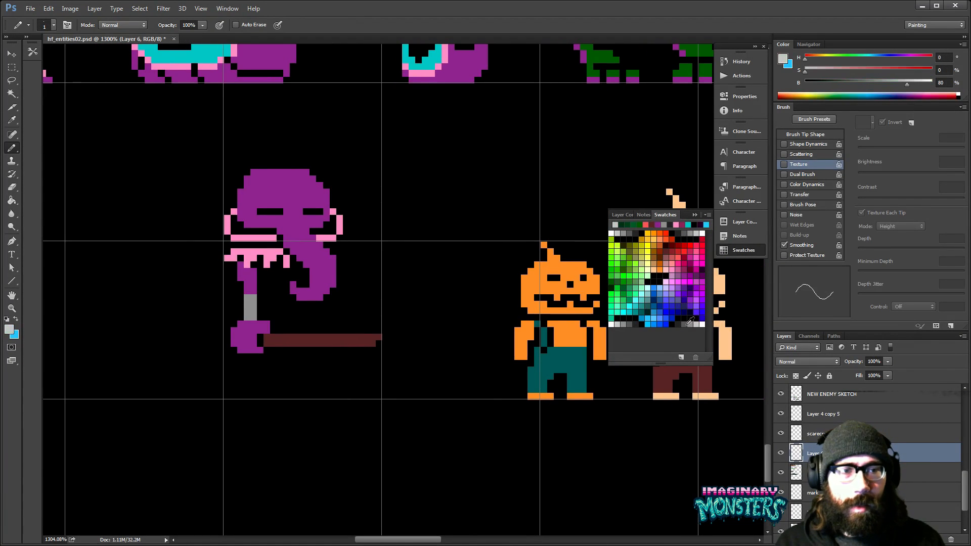
{"action": "left_click_drag", "start_coordinate": [367, 351], "coordinate": [366, 372]}
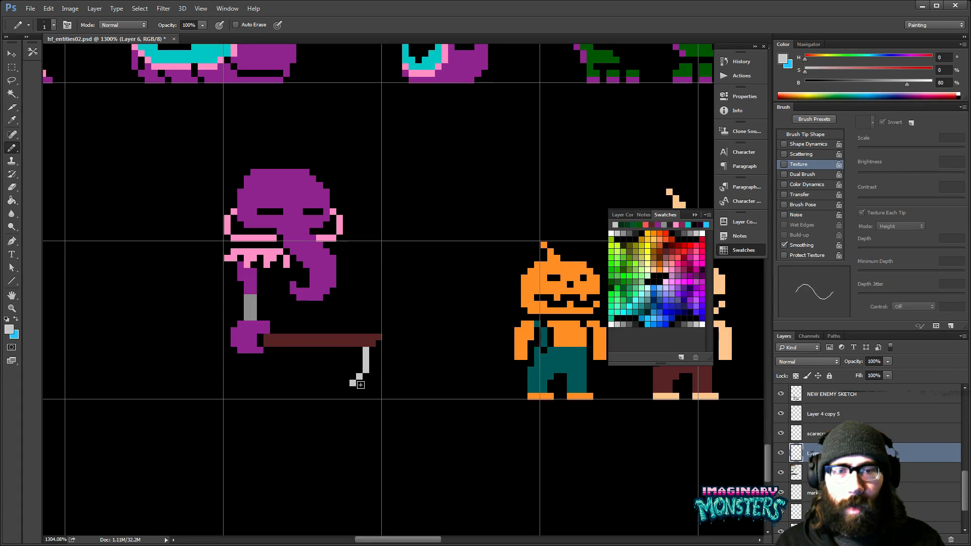
{"action": "mouse_move", "coordinate": [366, 379]}
{"action": "left_mouse_down"}
{"action": "mouse_move", "coordinate": [380, 348]}
{"action": "mouse_move", "coordinate": [354, 338]}
{"action": "left_mouse_up"}
{"action": "left_click", "coordinate": [366, 382]}
{"action": "left_click", "coordinate": [272, 331], "text": "alt"}
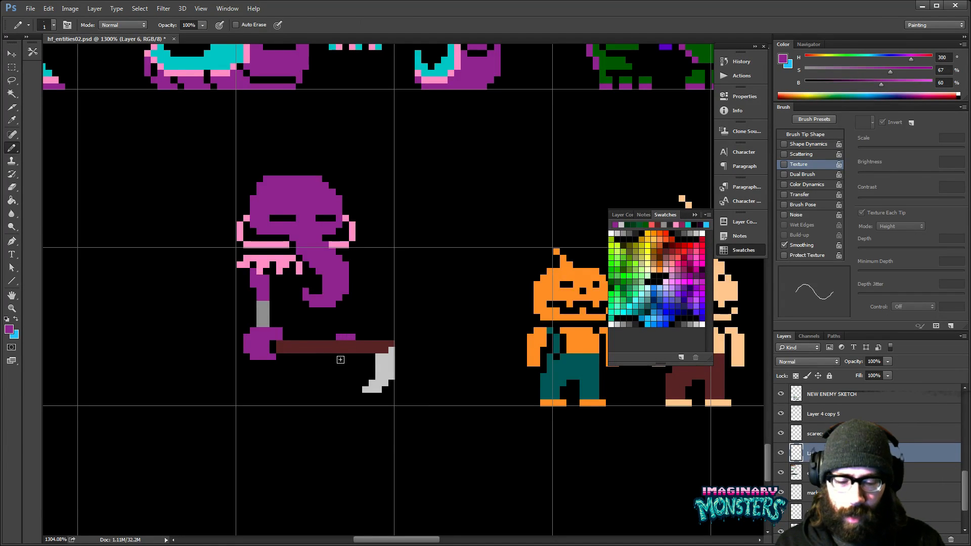
- Cut the scythe blade and second hand out of Layer 6 and paste them onto a new layer, aligned with the staff
{"action": "key", "text": "m"}
{"action": "left_click_drag", "start_coordinate": [323, 322], "coordinate": [427, 411]}
{"action": "key", "text": "Delete"}
{"action": "key", "text": "ctrl+d"}
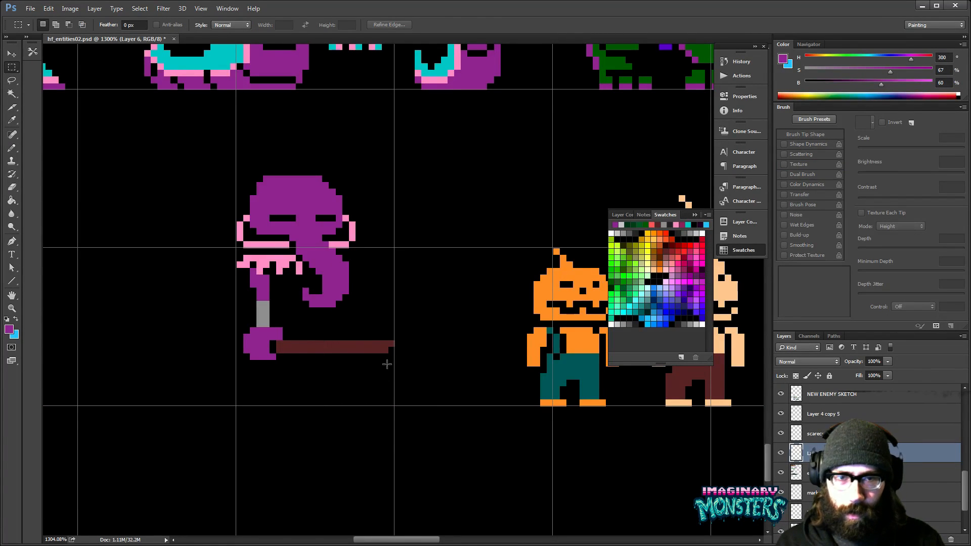
{"action": "key", "text": "v"}
{"action": "left_click", "coordinate": [371, 349], "text": "ctrl"}
{"action": "left_click_drag", "start_coordinate": [373, 351], "coordinate": [374, 369]}
{"action": "key", "text": "ctrl+z"}
{"action": "key", "text": "ctrl+v"}
{"action": "left_click_drag", "start_coordinate": [416, 314], "coordinate": [383, 385]}
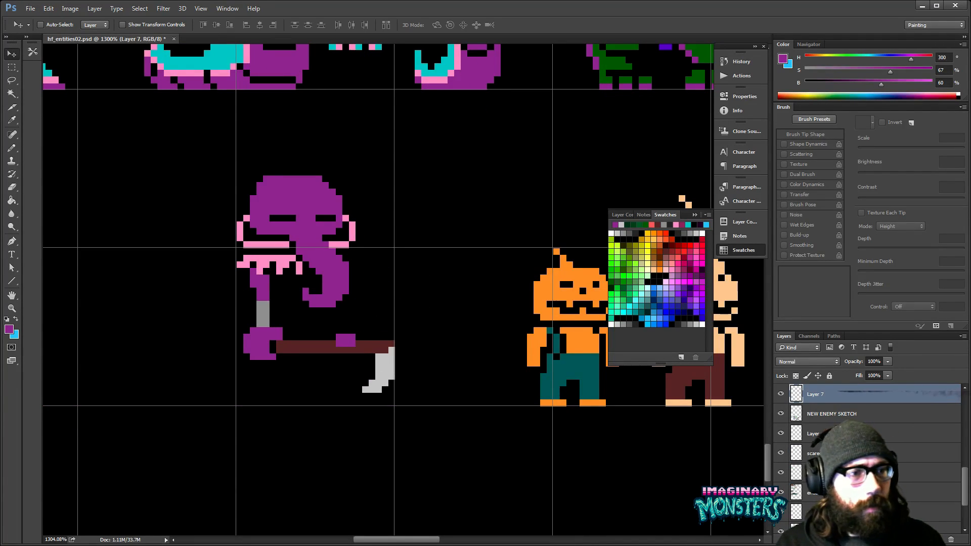
- Merge the pasted blade layer down into NEW ENEMY SKETCH and add the second hand's fingers below the staff
{"action": "left_click", "coordinate": [781, 394]}
{"action": "left_click", "coordinate": [780, 394]}
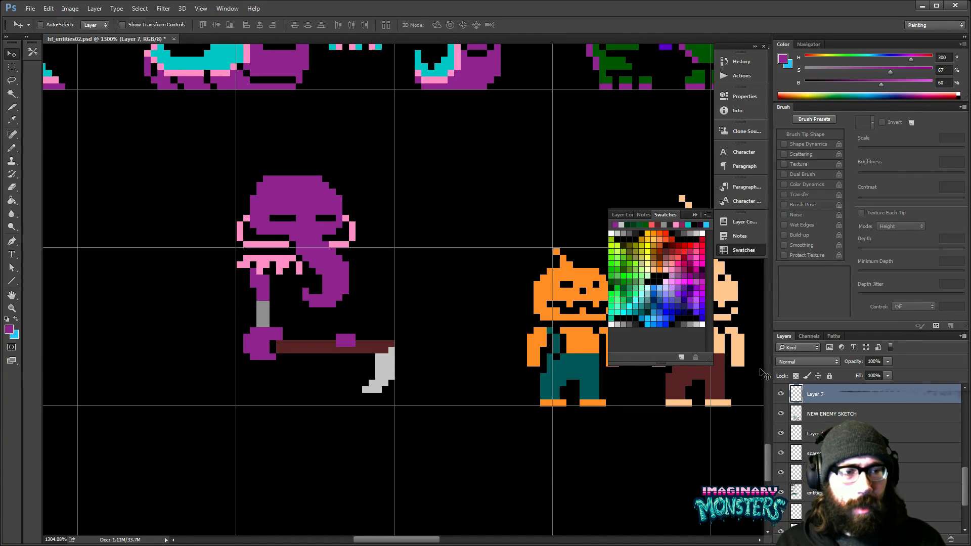
{"action": "key", "text": "ctrl+e"}
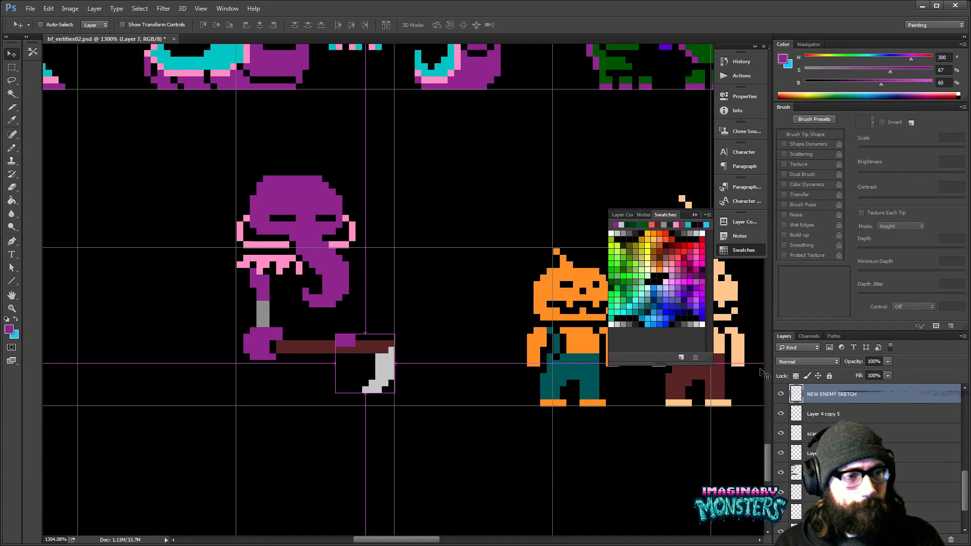
{"action": "left_click_drag", "start_coordinate": [400, 373], "coordinate": [429, 382]}
{"action": "key", "text": "b"}
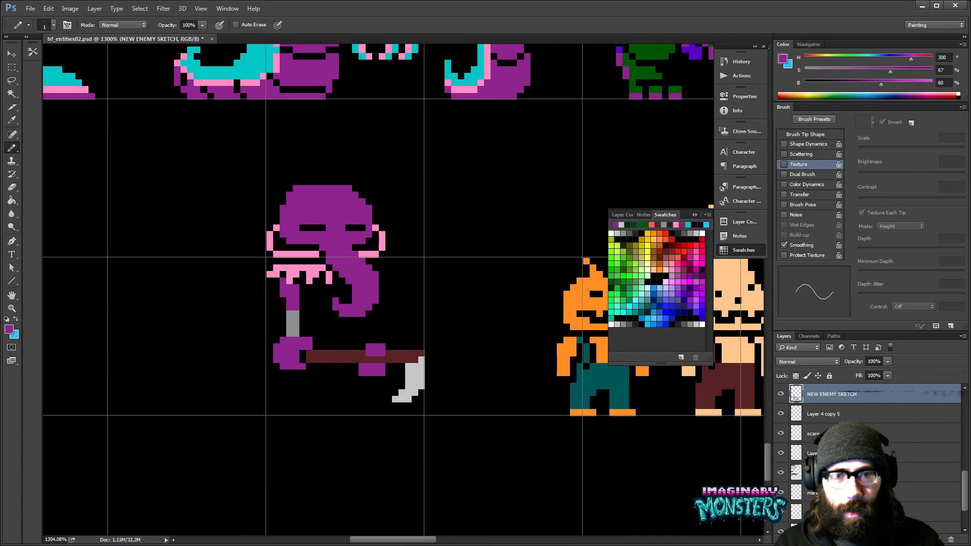
- Outline a robe from the collar down to the ground line in dark gray at 20% brightness and fill it
{"action": "mouse_move", "coordinate": [401, 336]}
{"action": "left_mouse_down"}
{"action": "mouse_move", "coordinate": [417, 356]}
{"action": "mouse_move", "coordinate": [416, 345]}
{"action": "mouse_move", "coordinate": [342, 299]}
{"action": "mouse_move", "coordinate": [358, 368]}
{"action": "mouse_move", "coordinate": [405, 369]}
{"action": "left_mouse_up"}
{"action": "left_click", "coordinate": [634, 324]}
{"action": "key", "text": "g"}
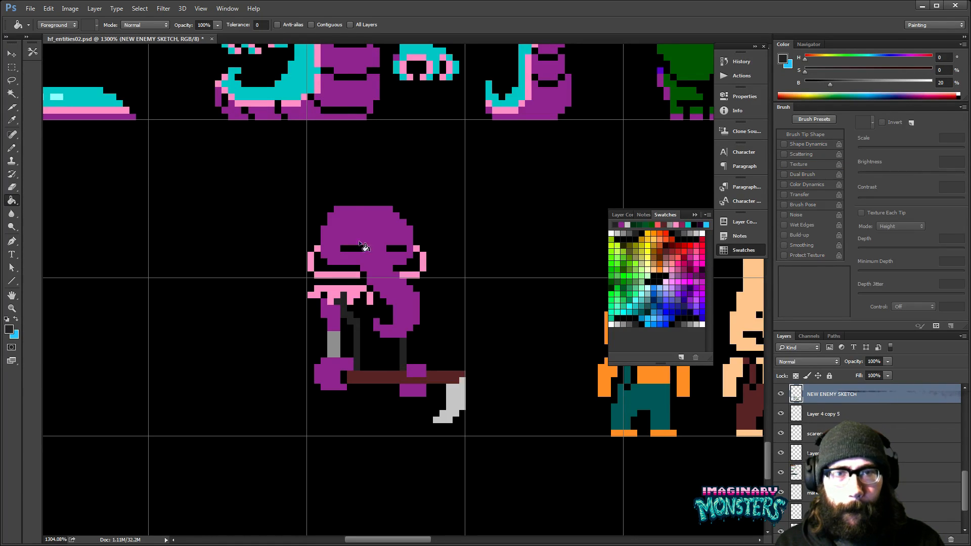
{"action": "left_click", "coordinate": [371, 315]}
{"action": "mouse_move", "coordinate": [367, 398]}
{"action": "left_mouse_down"}
{"action": "mouse_move", "coordinate": [381, 338]}
{"action": "mouse_move", "coordinate": [369, 341]}
{"action": "mouse_move", "coordinate": [332, 372]}
{"action": "mouse_move", "coordinate": [421, 368]}
{"action": "left_mouse_up"}
{"action": "key", "text": "b"}
{"action": "key", "text": "g"}
{"action": "left_click", "coordinate": [402, 356]}
- Refine the flared lower edge of the robe beneath the first hand by erasing and adding single pixels
{"action": "key", "text": "e"}
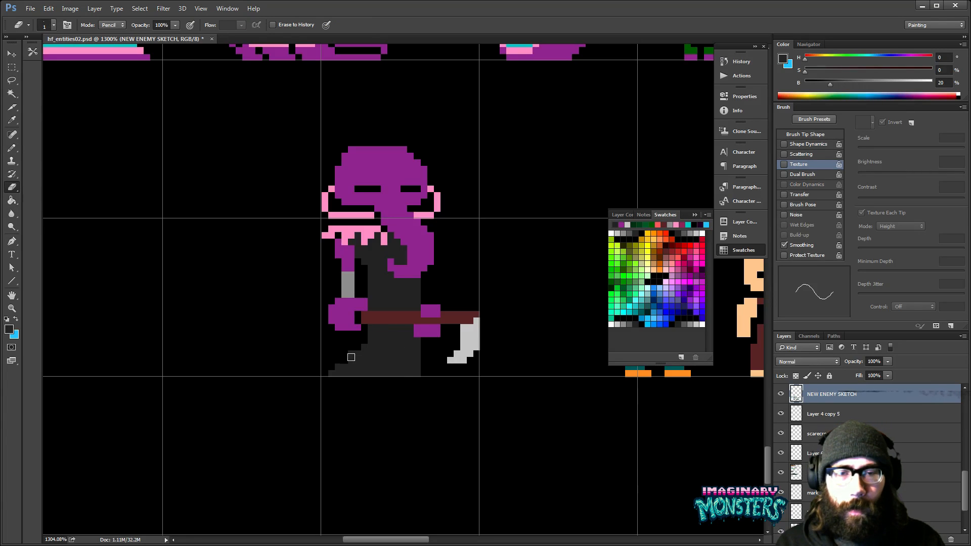
{"action": "left_click_drag", "start_coordinate": [338, 365], "coordinate": [333, 386]}
{"action": "left_click_drag", "start_coordinate": [400, 358], "coordinate": [379, 379]}
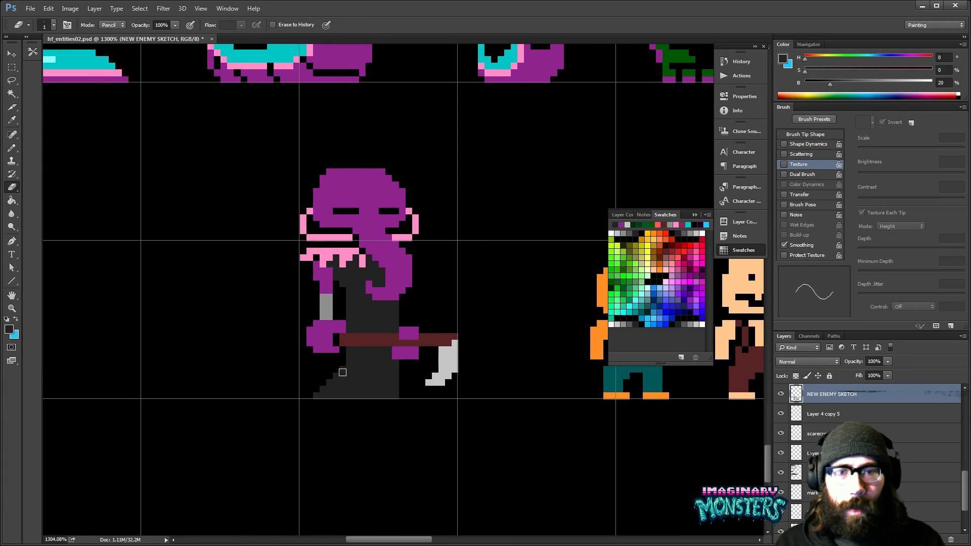
{"action": "key", "text": "b"}
{"action": "left_click", "coordinate": [346, 371]}
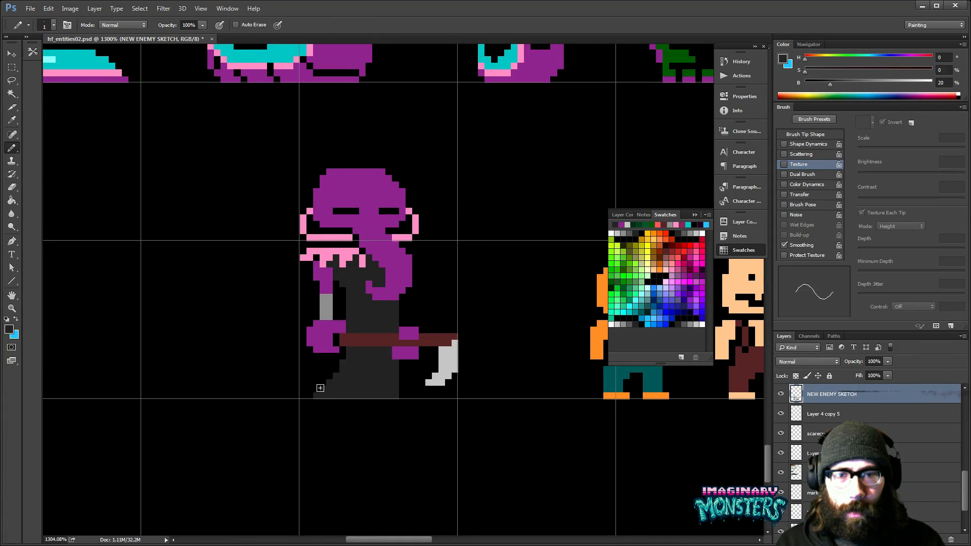
{"action": "key", "text": "e"}
{"action": "left_click", "coordinate": [322, 391]}
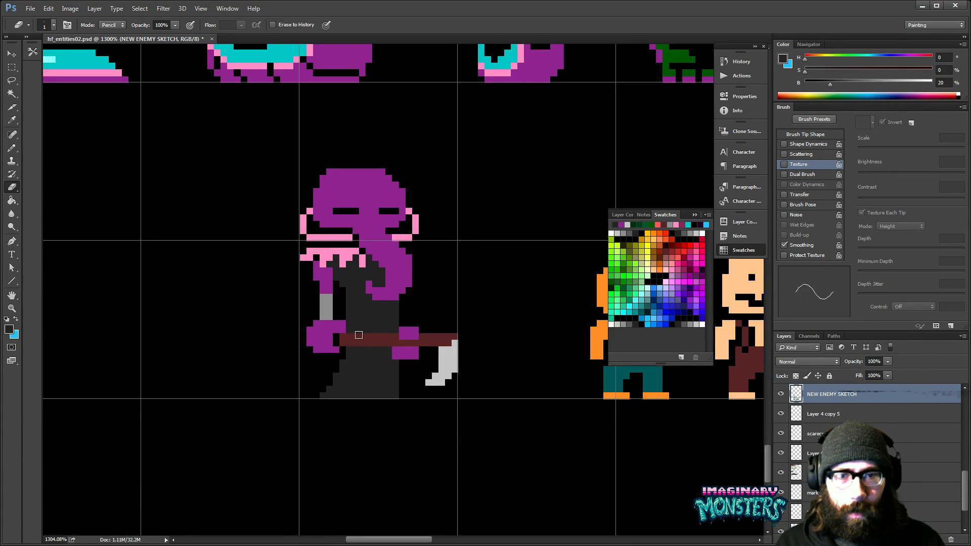
- Sample the gray of the first arm's band, draw a matching band above the second hand, and resample the creature's purple
{"action": "mouse_move", "coordinate": [350, 348]}
{"action": "left_mouse_down"}
{"action": "mouse_move", "coordinate": [341, 368]}
{"action": "mouse_move", "coordinate": [353, 353]}
{"action": "mouse_move", "coordinate": [333, 319]}
{"action": "left_mouse_up"}
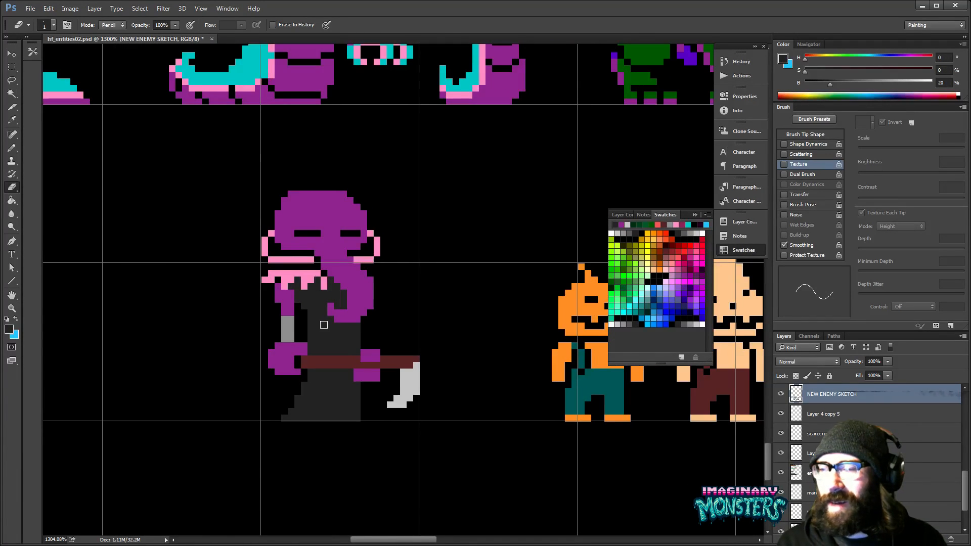
{"action": "key", "text": "b"}
{"action": "left_click", "coordinate": [290, 317], "text": "alt"}
{"action": "mouse_move", "coordinate": [368, 343]}
{"action": "left_mouse_down"}
{"action": "mouse_move", "coordinate": [375, 325]}
{"action": "mouse_move", "coordinate": [310, 430]}
{"action": "left_mouse_up"}
{"action": "left_click", "coordinate": [288, 326], "text": "alt"}
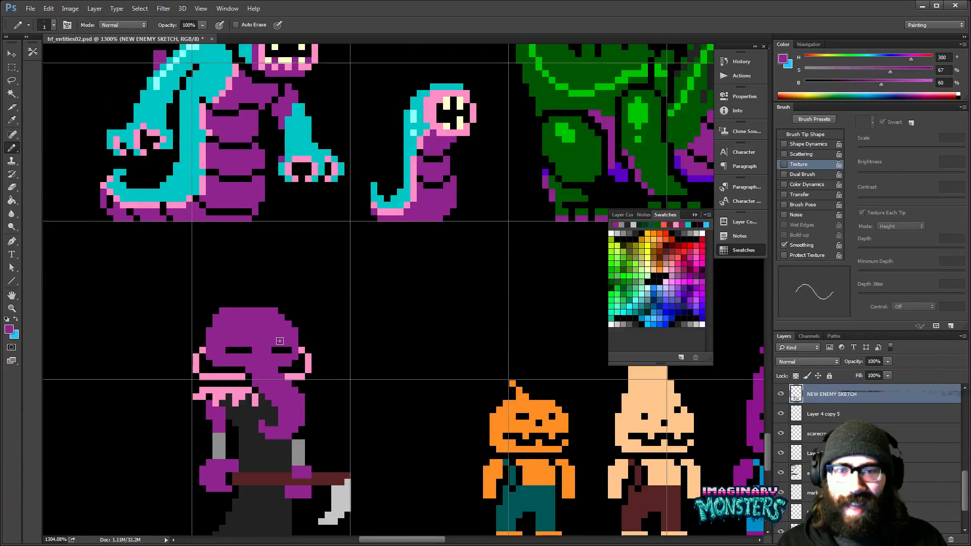
{"action": "left_click_drag", "start_coordinate": [275, 334], "coordinate": [245, 344]}
{"action": "left_click", "coordinate": [590, 179], "text": "alt"}
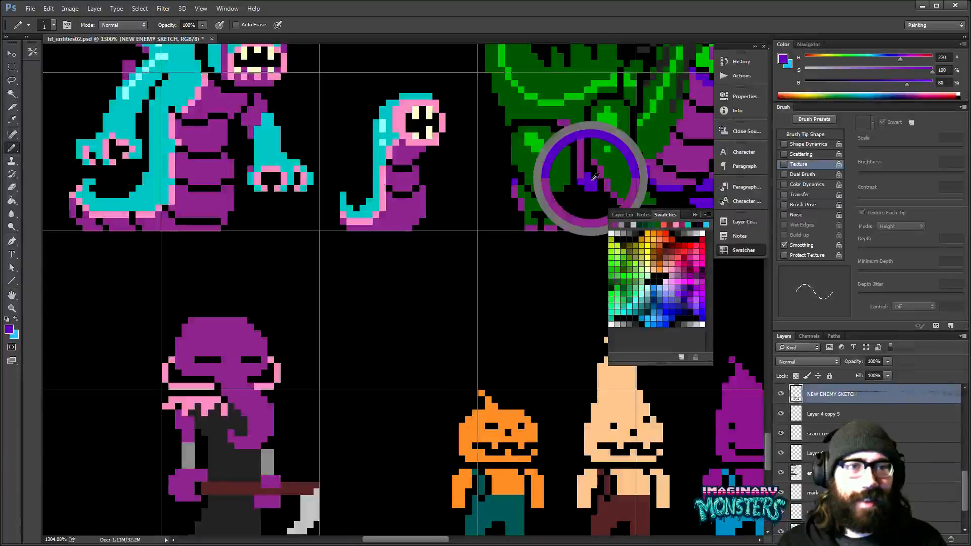
{"action": "left_click_drag", "start_coordinate": [249, 380], "coordinate": [299, 306]}
{"action": "mouse_move", "coordinate": [229, 339]}
{"action": "left_mouse_down"}
{"action": "mouse_move", "coordinate": [228, 352]}
{"action": "mouse_move", "coordinate": [240, 347]}
{"action": "left_mouse_up"}
{"action": "key", "text": "ctrl+z"}
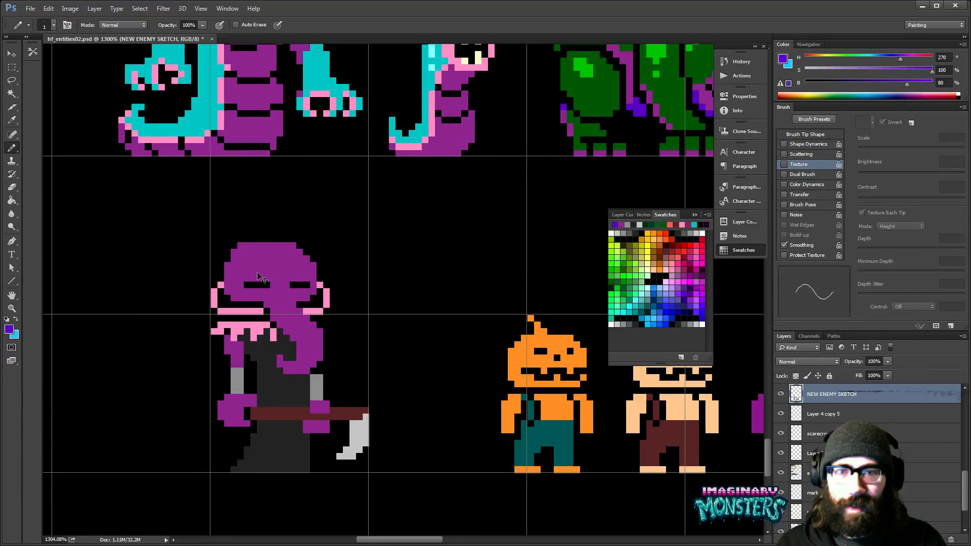
{"action": "mouse_move", "coordinate": [329, 307]}
{"action": "left_mouse_down"}
{"action": "mouse_move", "coordinate": [299, 373]}
{"action": "mouse_move", "coordinate": [370, 309]}
{"action": "mouse_move", "coordinate": [350, 347]}
{"action": "mouse_move", "coordinate": [320, 370]}
{"action": "left_mouse_up"}
{"action": "left_click_drag", "start_coordinate": [446, 326], "coordinate": [314, 355]}
{"action": "key", "text": "b"}
{"action": "left_click", "coordinate": [577, 337], "text": "alt"}
{"action": "key", "text": "z"}
{"action": "left_click_drag", "start_coordinate": [249, 361], "coordinate": [292, 331]}
{"action": "key", "text": "b"}
{"action": "left_click_drag", "start_coordinate": [164, 341], "coordinate": [210, 355]}
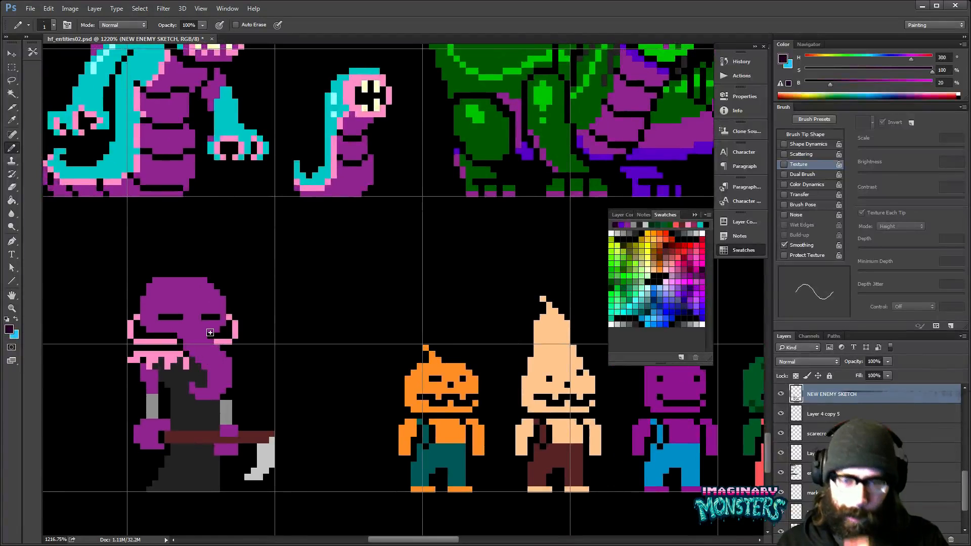
{"action": "left_click_drag", "start_coordinate": [296, 290], "coordinate": [394, 286]}
- Sample the creature's purple, darken it to 40% brightness, and shade the upper arm under the collar and the trunk's lower outer corner
{"action": "left_click", "coordinate": [276, 295], "text": "alt"}
{"action": "left_click", "coordinate": [942, 83]}
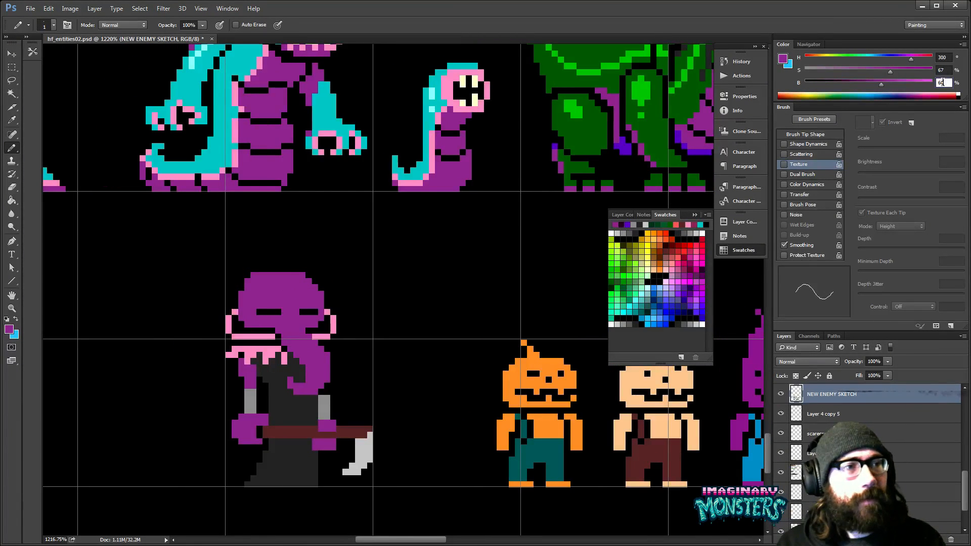
{"action": "type", "text": "50"}
{"action": "key", "text": "Return"}
{"action": "left_click_drag", "start_coordinate": [331, 336], "coordinate": [376, 321]}
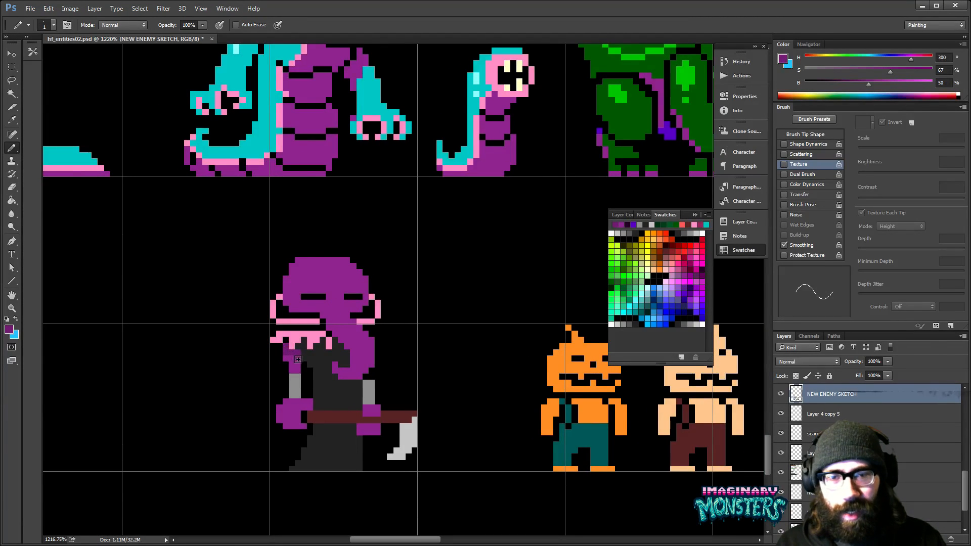
{"action": "left_click", "coordinate": [941, 82]}
{"action": "type", "text": "40"}
{"action": "key", "text": "Return"}
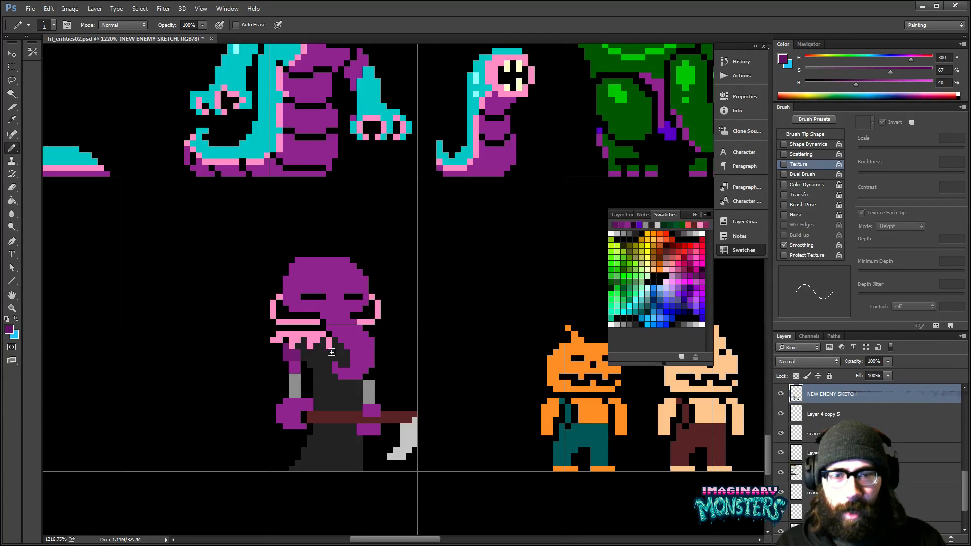
{"action": "mouse_move", "coordinate": [289, 352]}
{"action": "left_mouse_down"}
{"action": "mouse_move", "coordinate": [390, 374]}
{"action": "mouse_move", "coordinate": [378, 382]}
{"action": "mouse_move", "coordinate": [409, 374]}
{"action": "left_mouse_up"}
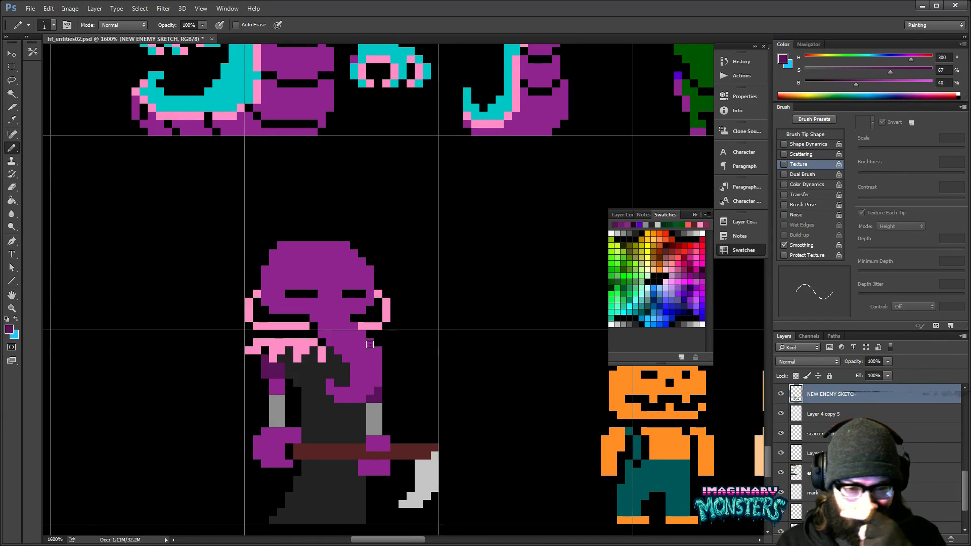
{"action": "left_click_drag", "start_coordinate": [436, 340], "coordinate": [454, 326]}
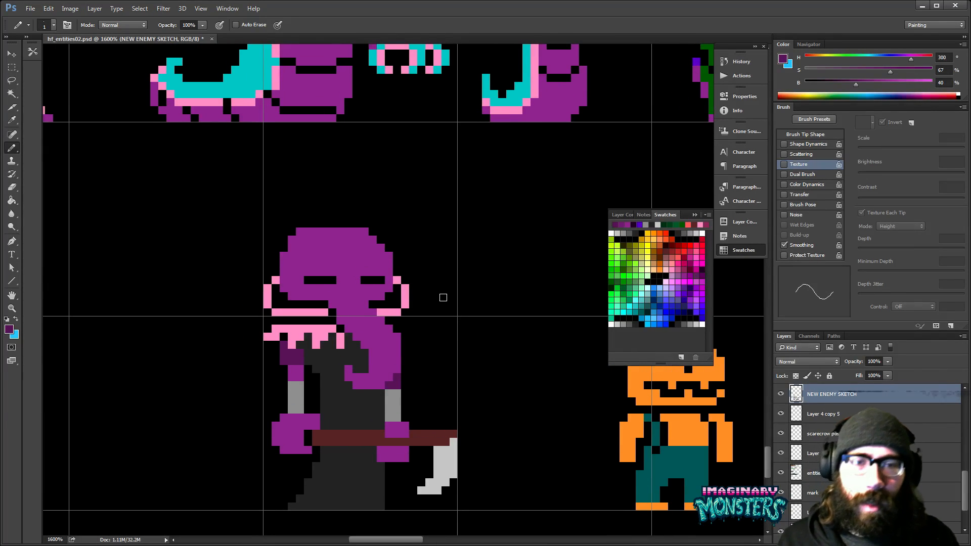
- Sample the collar's pink and add the missing ruffle pixels on the far side of the trunk
{"action": "left_click_drag", "start_coordinate": [387, 287], "coordinate": [387, 274]}
{"action": "left_click", "coordinate": [311, 320], "text": "alt"}
{"action": "left_click", "coordinate": [395, 315]}
{"action": "left_click", "coordinate": [404, 321]}
{"action": "left_click", "coordinate": [412, 329]}
{"action": "mouse_move", "coordinate": [442, 342]}
{"action": "left_mouse_down"}
{"action": "mouse_move", "coordinate": [425, 312]}
{"action": "mouse_move", "coordinate": [439, 318]}
{"action": "mouse_move", "coordinate": [402, 346]}
{"action": "left_mouse_up"}
- Sample the robe's dark gray and extend the robe's flared lower edge beneath the first hand
{"action": "left_click_drag", "start_coordinate": [306, 436], "coordinate": [334, 414]}
{"action": "left_click", "coordinate": [312, 439], "text": "alt"}
{"action": "left_click_drag", "start_coordinate": [294, 451], "coordinate": [332, 430]}
{"action": "left_click_drag", "start_coordinate": [380, 405], "coordinate": [346, 386]}
{"action": "left_click_drag", "start_coordinate": [402, 364], "coordinate": [347, 421]}
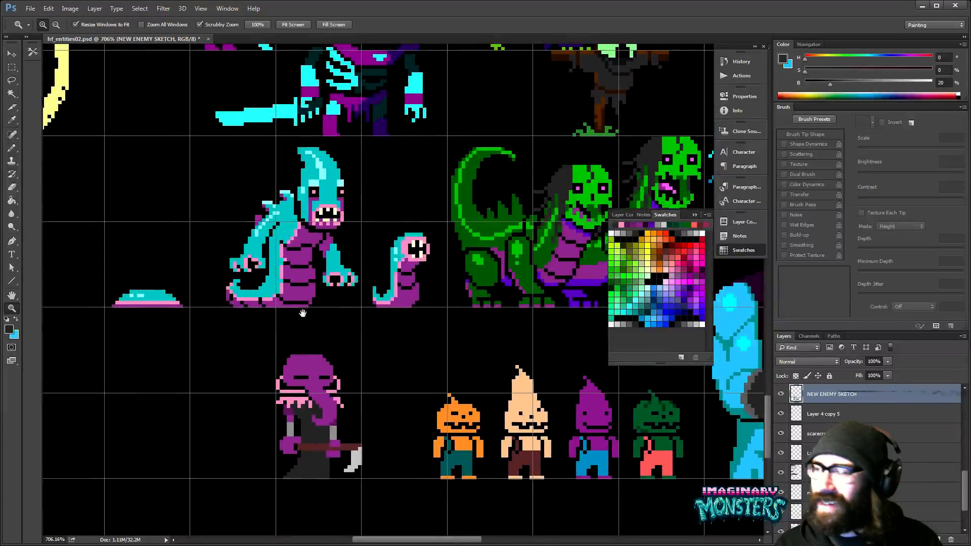
{"action": "left_click_drag", "start_coordinate": [314, 360], "coordinate": [341, 355]}
{"action": "left_click_drag", "start_coordinate": [345, 431], "coordinate": [348, 375]}
{"action": "mouse_move", "coordinate": [341, 400]}
{"action": "left_mouse_down"}
{"action": "mouse_move", "coordinate": [374, 401]}
{"action": "mouse_move", "coordinate": [378, 372]}
{"action": "left_mouse_up"}
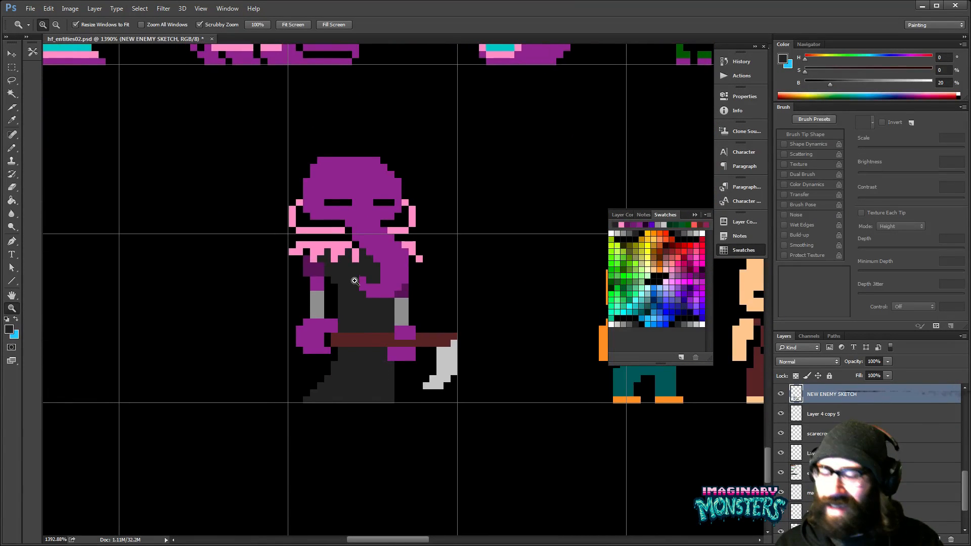
- Sample the collar's pink and draw a trim along the robe's bottom row with small raised pixels above it
{"action": "key", "text": "b"}
{"action": "left_click", "coordinate": [338, 246], "text": "alt"}
{"action": "left_click_drag", "start_coordinate": [305, 400], "coordinate": [394, 400]}
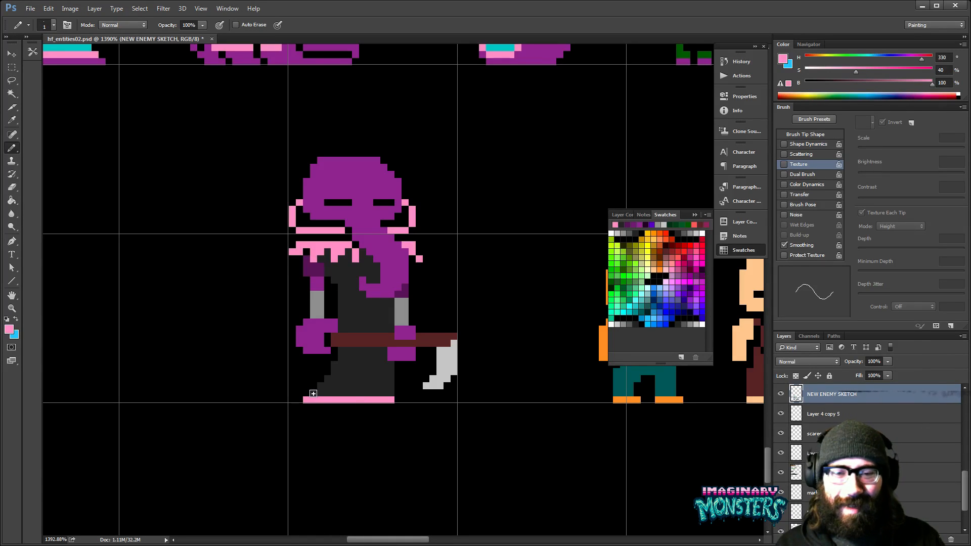
{"action": "left_click", "coordinate": [334, 392]}
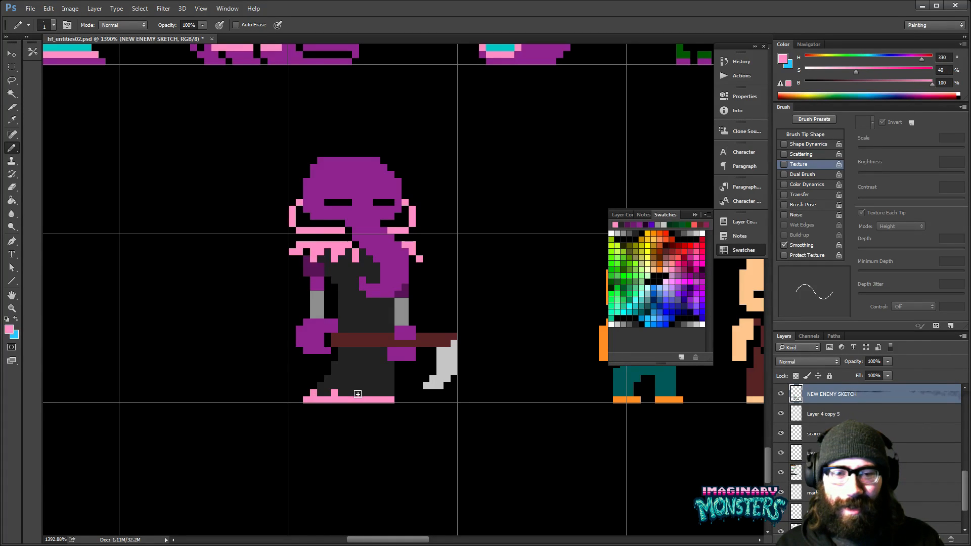
{"action": "left_click_drag", "start_coordinate": [357, 394], "coordinate": [362, 394]}
{"action": "left_click", "coordinate": [384, 393]}
{"action": "mouse_move", "coordinate": [423, 357]}
{"action": "left_mouse_down"}
{"action": "mouse_move", "coordinate": [418, 380]}
{"action": "mouse_move", "coordinate": [424, 364]}
{"action": "left_mouse_up"}
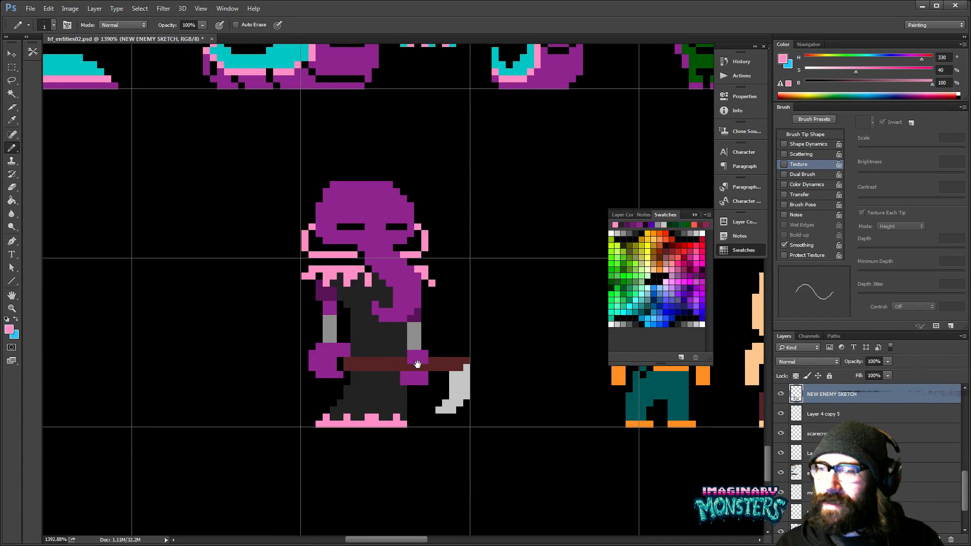
{"action": "left_click_drag", "start_coordinate": [437, 378], "coordinate": [416, 374]}
- Hide the grid and view the scythe creature at reduced size alongside the other enemies
{"action": "key", "text": "z"}
{"action": "left_click", "coordinate": [472, 328], "text": "alt"}
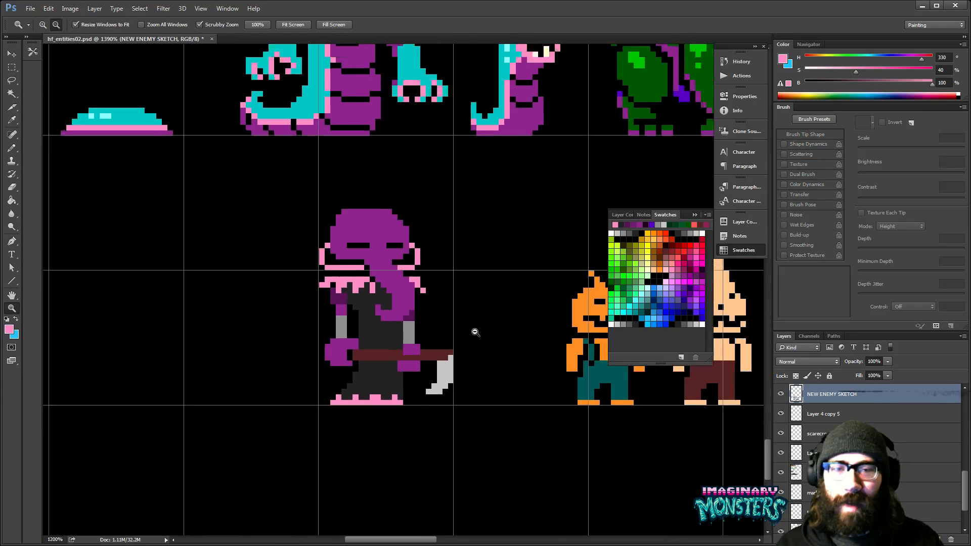
{"action": "left_click", "coordinate": [475, 334], "text": "alt"}
{"action": "left_click", "coordinate": [475, 334], "text": "alt"}
{"action": "left_click_drag", "start_coordinate": [458, 333], "coordinate": [432, 344]}
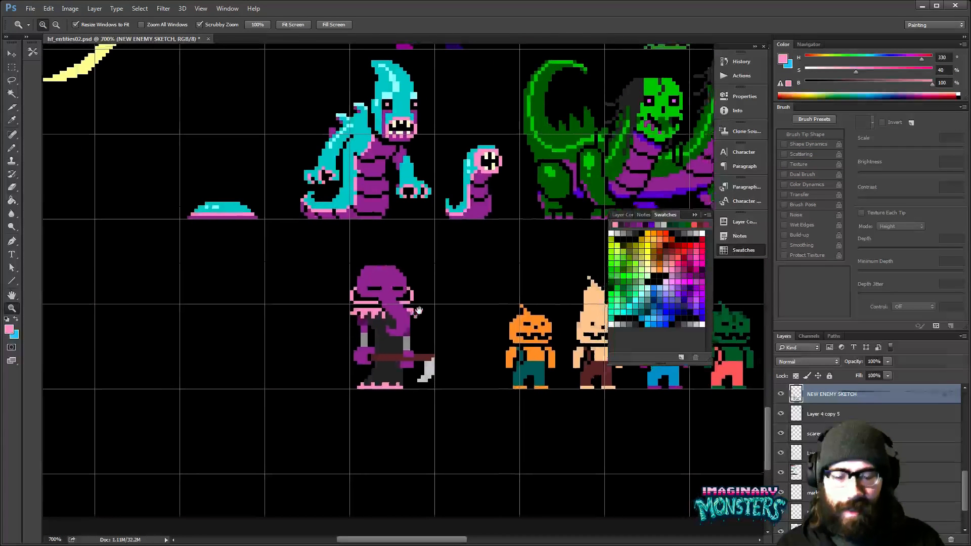
{"action": "left_click_drag", "start_coordinate": [418, 310], "coordinate": [416, 313]}
{"action": "key", "text": "ctrl+apostrophe"}
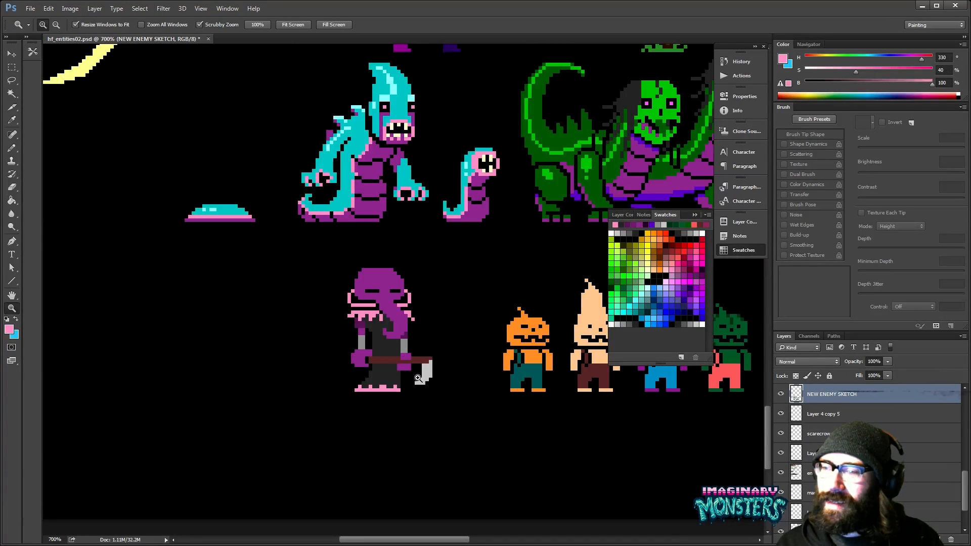
- Erase the robe's edge column above the staff to leave a gap beside the second arm
{"action": "left_click_drag", "start_coordinate": [413, 384], "coordinate": [397, 365]}
{"action": "key", "text": "e"}
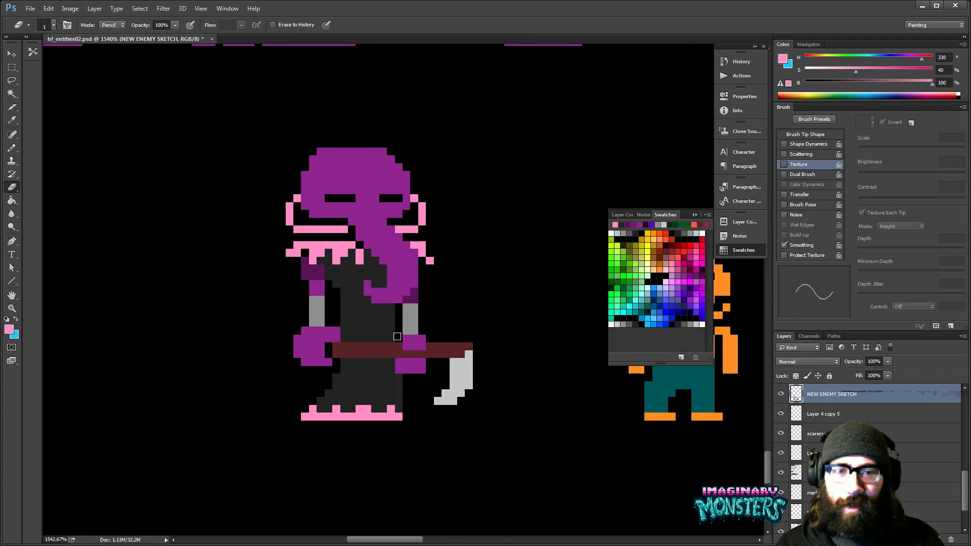
{"action": "left_click_drag", "start_coordinate": [408, 386], "coordinate": [415, 403]}
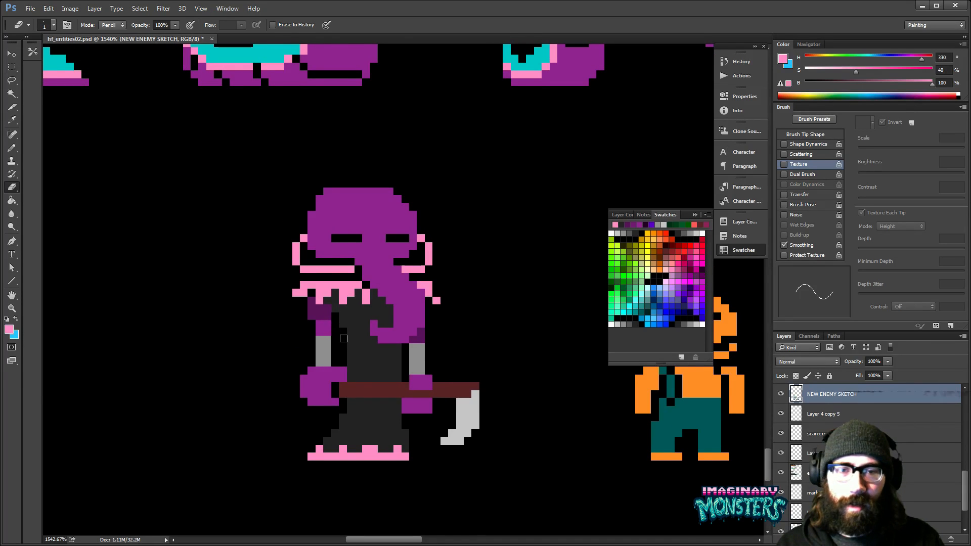
{"action": "left_click_drag", "start_coordinate": [392, 371], "coordinate": [368, 366]}
- Sample the black of the eyes and add a raised pixel above the inner end of each eye
{"action": "key", "text": "z"}
{"action": "mouse_move", "coordinate": [462, 333]}
{"action": "left_mouse_down"}
{"action": "mouse_move", "coordinate": [383, 342]}
{"action": "mouse_move", "coordinate": [418, 299]}
{"action": "mouse_move", "coordinate": [402, 322]}
{"action": "left_mouse_up"}
{"action": "key", "text": "z"}
{"action": "key", "text": "b"}
{"action": "left_click", "coordinate": [316, 287], "text": "alt"}
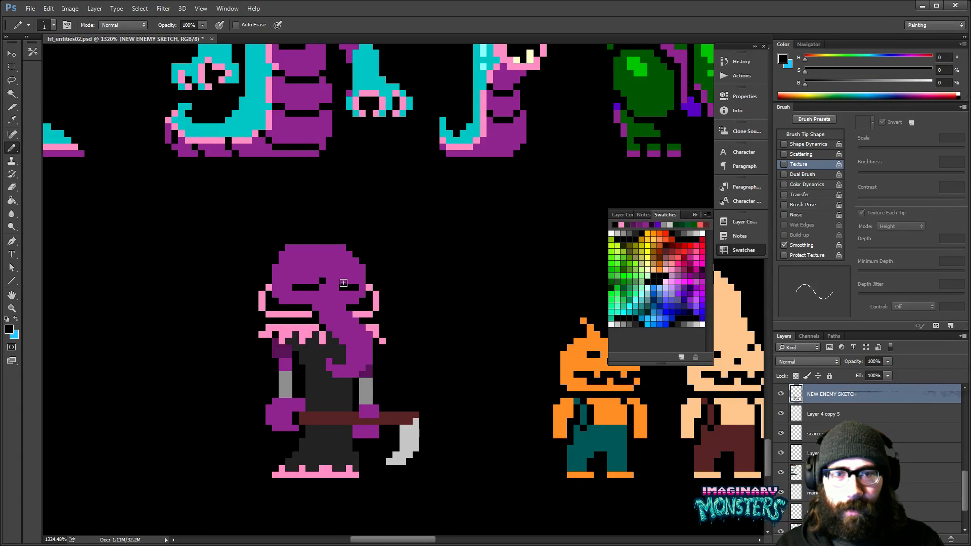
{"action": "mouse_move", "coordinate": [341, 257]}
{"action": "left_mouse_down"}
{"action": "mouse_move", "coordinate": [349, 259]}
{"action": "mouse_move", "coordinate": [353, 241]}
{"action": "left_mouse_up"}
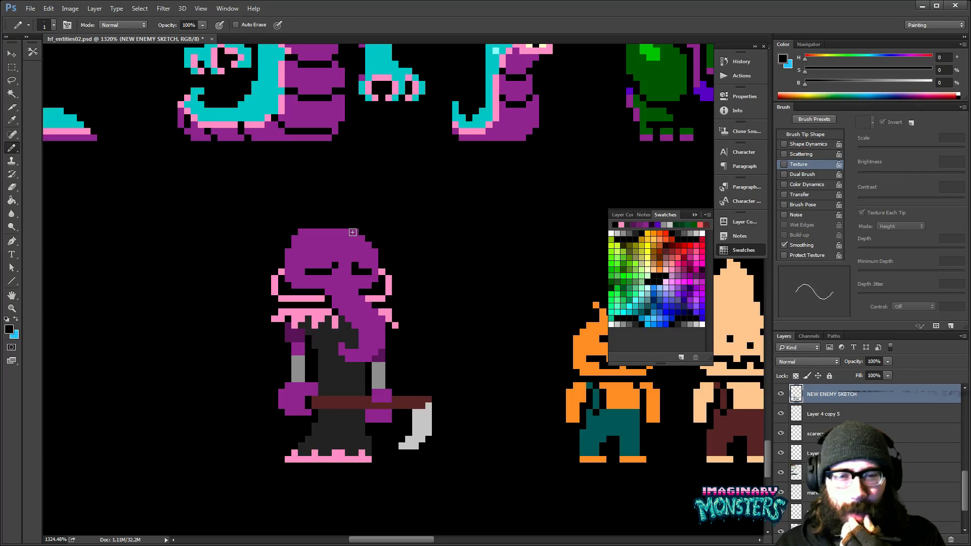
- Try to reshape the pink collar below the head by cutting black gaps into it
{"action": "left_click_drag", "start_coordinate": [310, 304], "coordinate": [333, 306]}
{"action": "left_click", "coordinate": [329, 308], "text": "alt"}
{"action": "left_click", "coordinate": [325, 299], "text": "alt"}
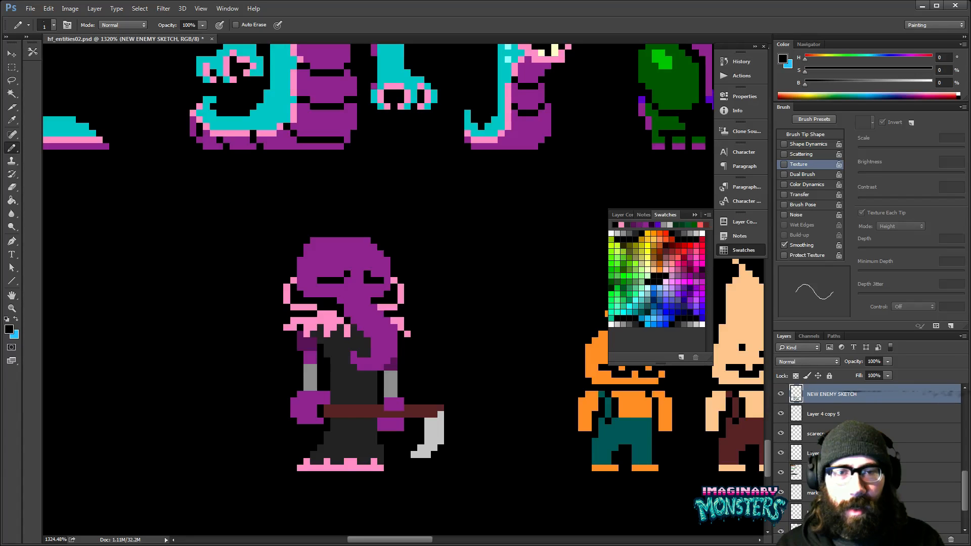
{"action": "mouse_move", "coordinate": [438, 307]}
{"action": "left_mouse_down"}
{"action": "mouse_move", "coordinate": [446, 299]}
{"action": "mouse_move", "coordinate": [388, 313]}
{"action": "mouse_move", "coordinate": [404, 303]}
{"action": "left_mouse_up"}
{"action": "key", "text": "z"}
{"action": "key", "text": "b"}
{"action": "left_click_drag", "start_coordinate": [474, 311], "coordinate": [386, 211]}
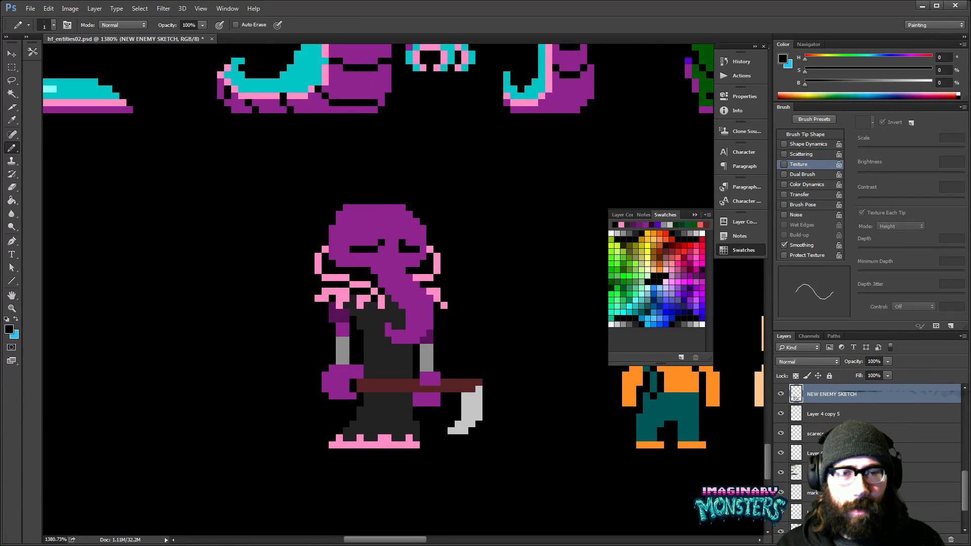
{"action": "mouse_move", "coordinate": [440, 290]}
{"action": "left_mouse_down"}
{"action": "mouse_move", "coordinate": [397, 299]}
{"action": "mouse_move", "coordinate": [432, 304]}
{"action": "left_mouse_up"}
{"action": "left_click", "coordinate": [338, 298], "text": "alt"}
{"action": "left_click", "coordinate": [342, 301]}
- Undo the collar reshaping
{"action": "key", "text": "ctrl+alt+z"}
{"action": "key", "text": "ctrl+alt+z"}
{"action": "key", "text": "ctrl+alt+z"}
{"action": "key", "text": "ctrl+alt+z"}
{"action": "key", "text": "ctrl+alt+z"}
{"action": "key", "text": "ctrl+alt+z"}
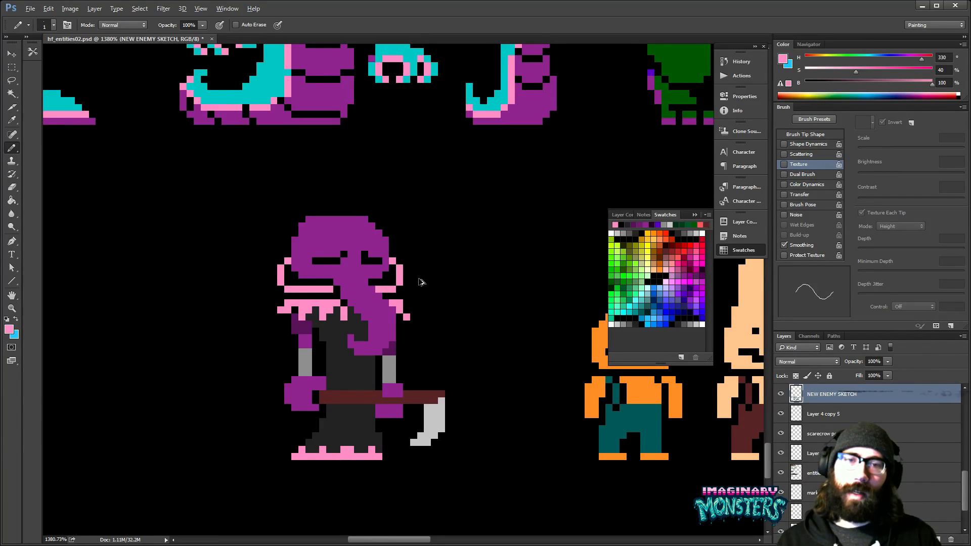
{"action": "left_click_drag", "start_coordinate": [420, 279], "coordinate": [397, 245]}
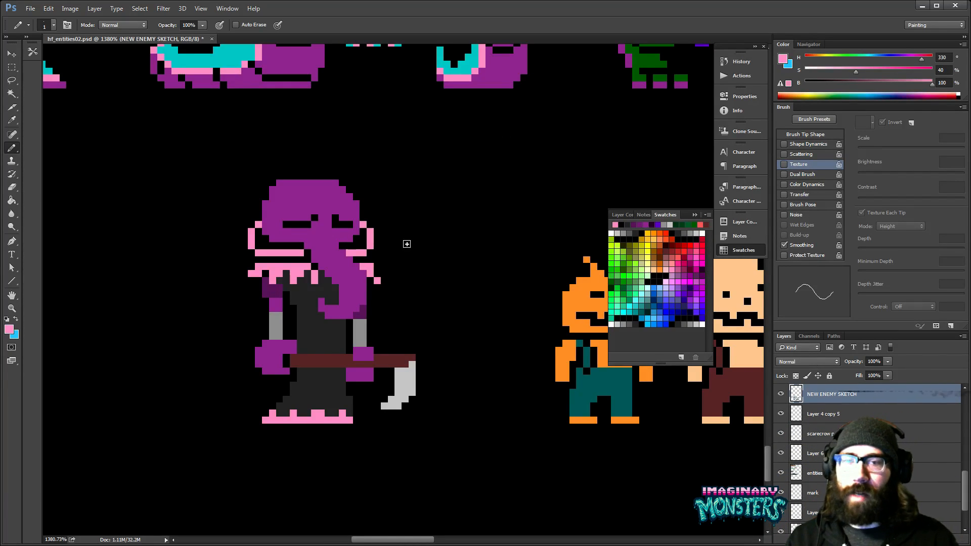
{"action": "left_click_drag", "start_coordinate": [362, 233], "coordinate": [418, 226]}
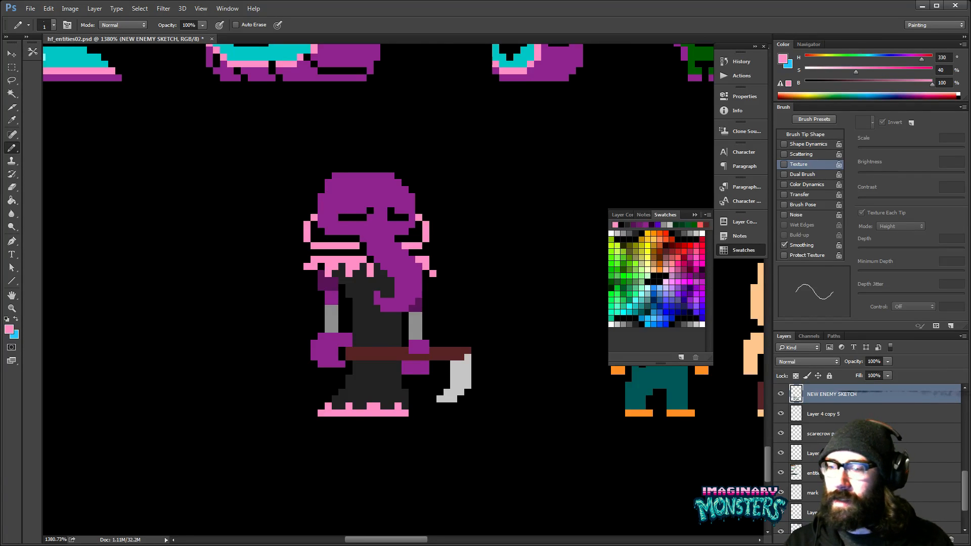
{"action": "left_click_drag", "start_coordinate": [433, 274], "coordinate": [380, 350]}
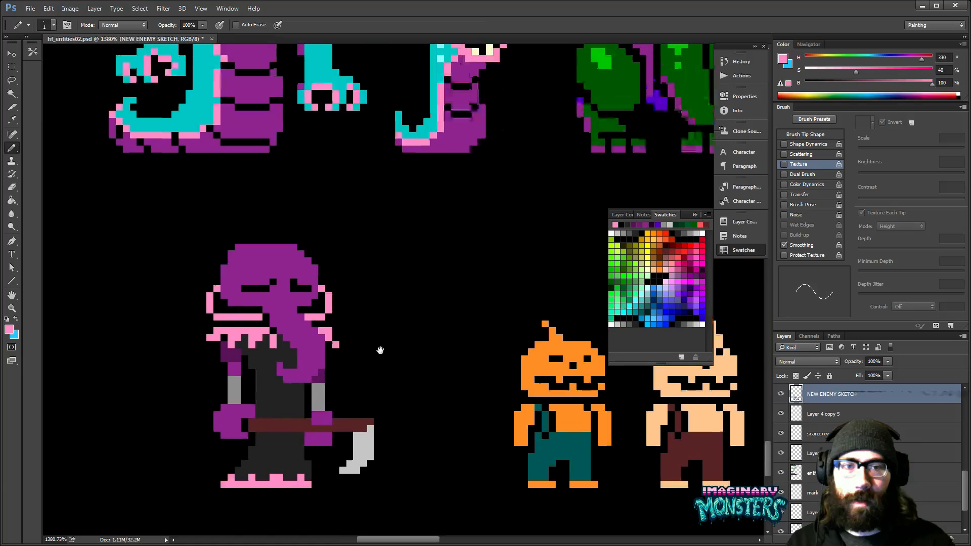
- Sample the blue of the purple pumpkin variant's trousers and fill the robe's hem trim and the collar with it
{"action": "left_click_drag", "start_coordinate": [461, 268], "coordinate": [151, 343]}
{"action": "left_click_drag", "start_coordinate": [352, 322], "coordinate": [630, 255]}
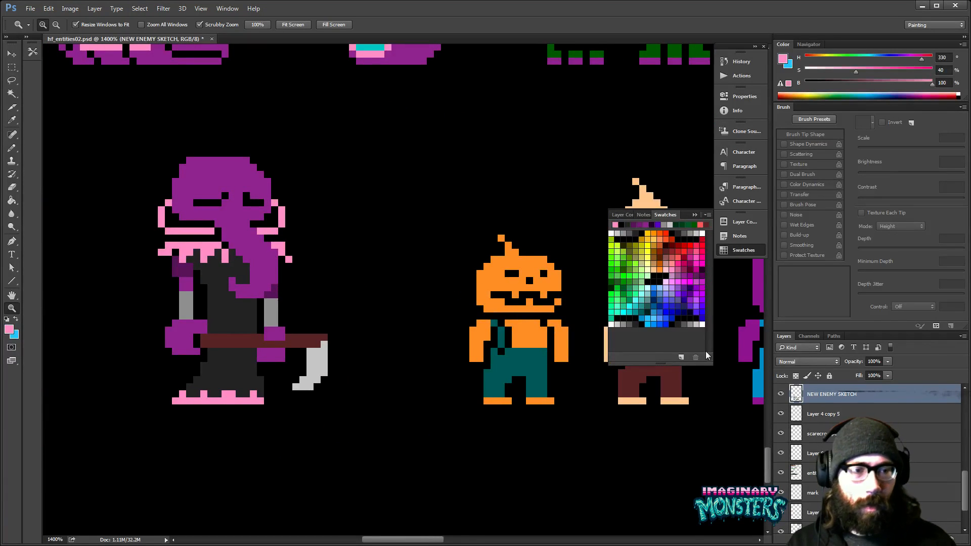
{"action": "left_click_drag", "start_coordinate": [715, 394], "coordinate": [577, 411]}
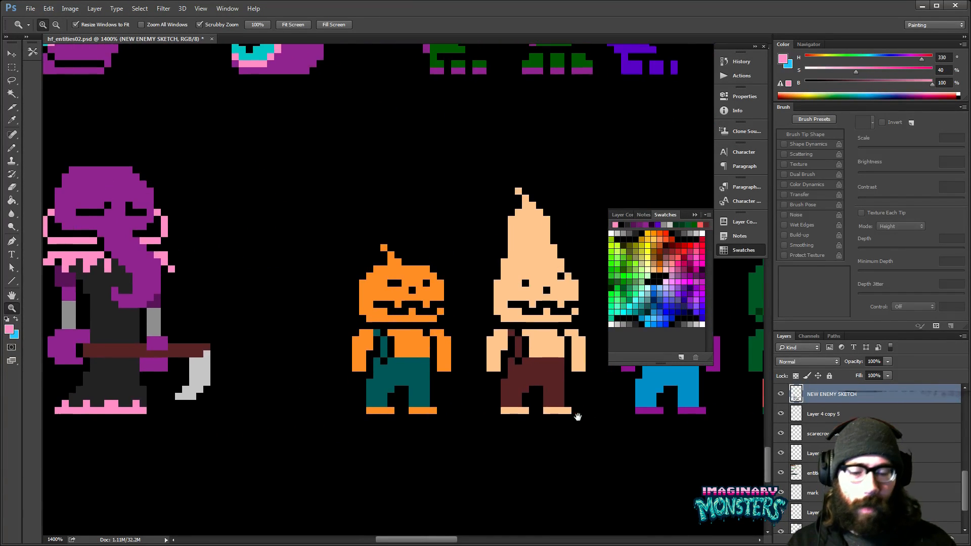
{"action": "key", "text": "b"}
{"action": "left_click", "coordinate": [652, 387], "text": "alt"}
{"action": "left_click_drag", "start_coordinate": [208, 382], "coordinate": [441, 373]}
{"action": "key", "text": "g"}
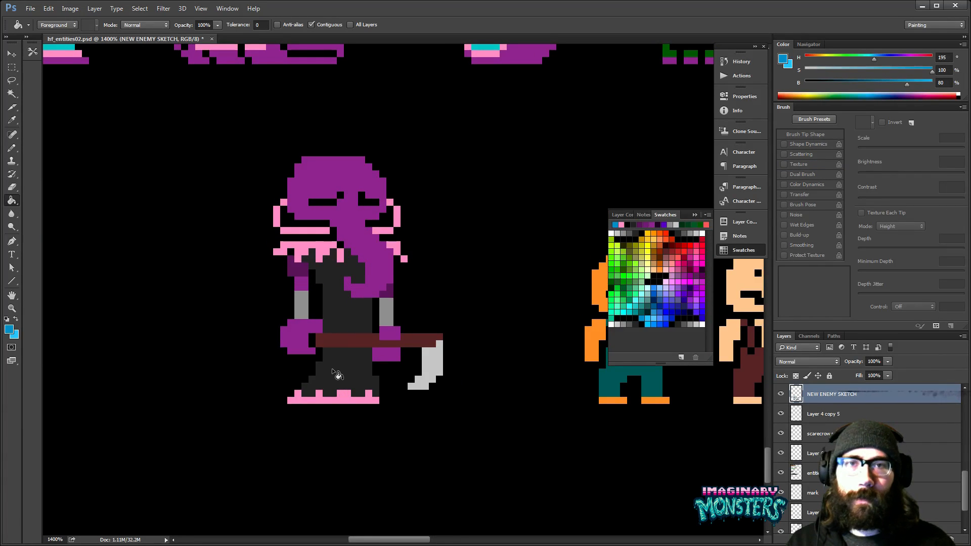
{"action": "left_click", "coordinate": [348, 399]}
{"action": "left_click", "coordinate": [321, 255]}
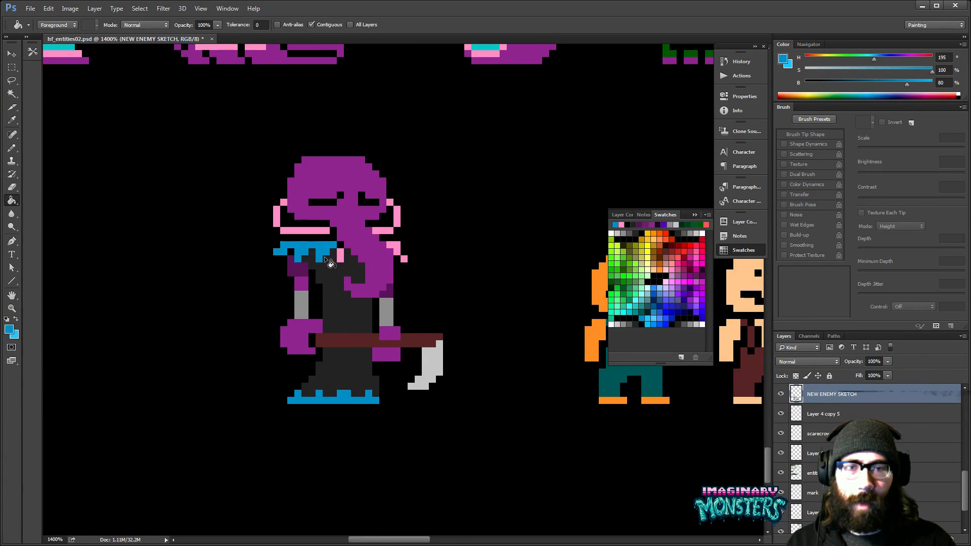
{"action": "left_click", "coordinate": [393, 254]}
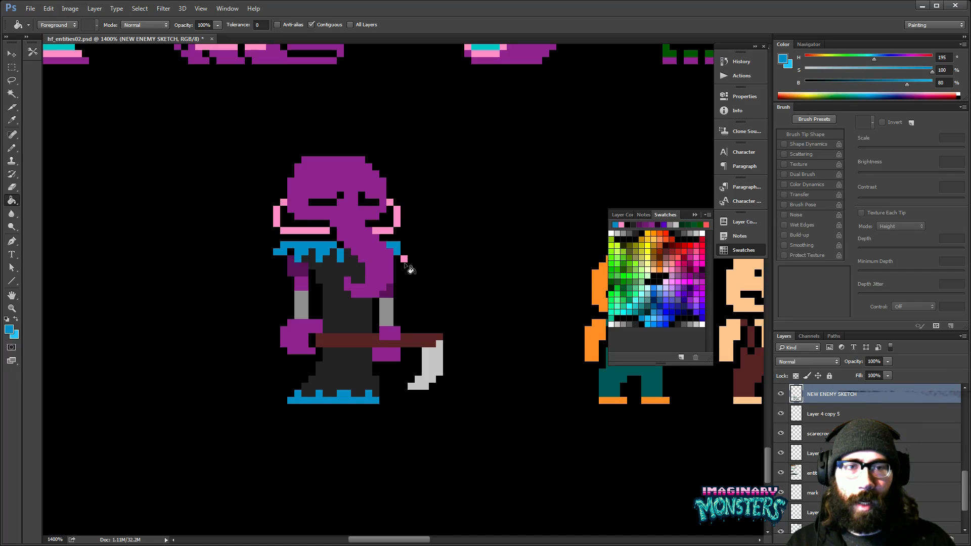
- Fill the pink outline pieces on both sides of the head with the same blue
{"action": "left_click", "coordinate": [387, 230]}
{"action": "left_click", "coordinate": [397, 220]}
{"action": "left_click", "coordinate": [390, 203]}
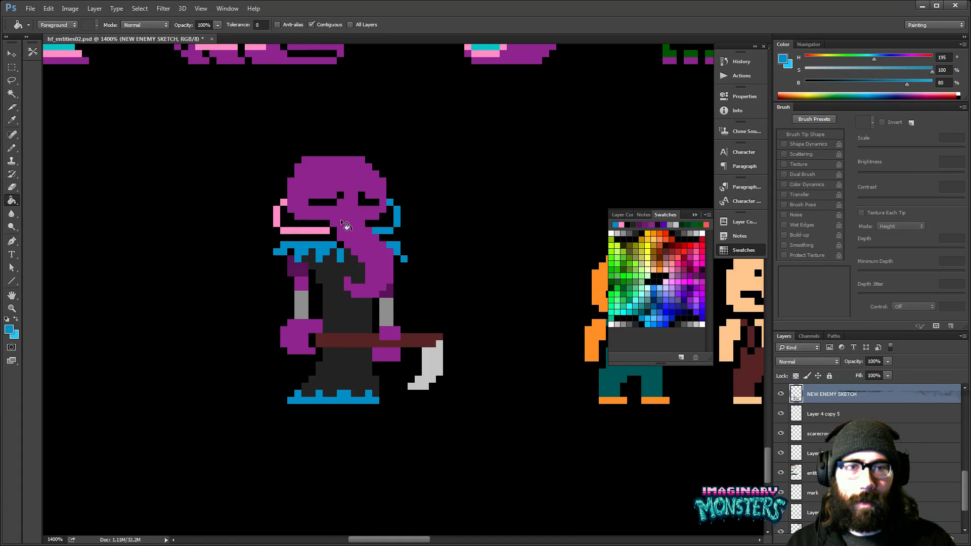
{"action": "left_click", "coordinate": [309, 230]}
{"action": "left_click", "coordinate": [277, 215]}
{"action": "left_click", "coordinate": [284, 202]}
{"action": "left_click_drag", "start_coordinate": [366, 260], "coordinate": [343, 278]}
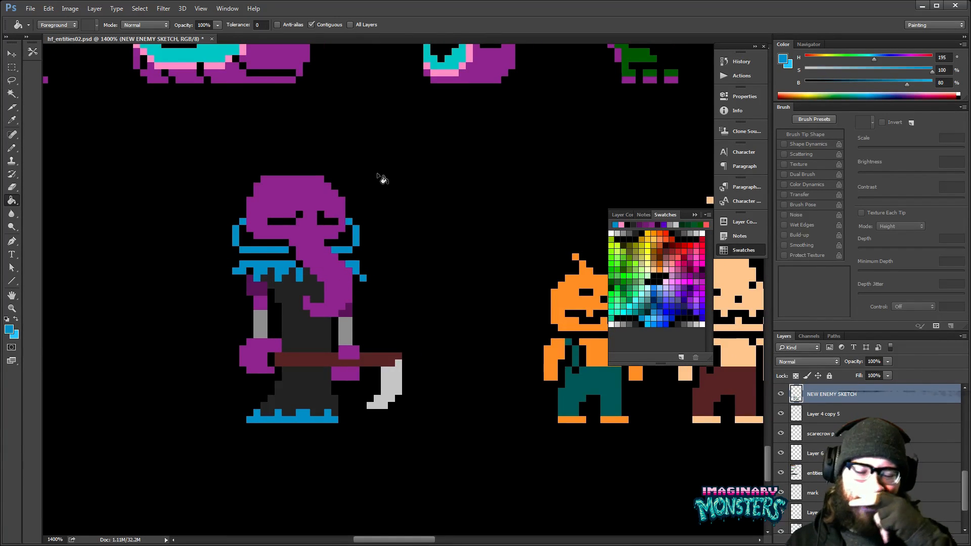
- Fill the creature's robe above and below the scythe handle with a near-black grey at 10% brightness
{"action": "left_click", "coordinate": [636, 323]}
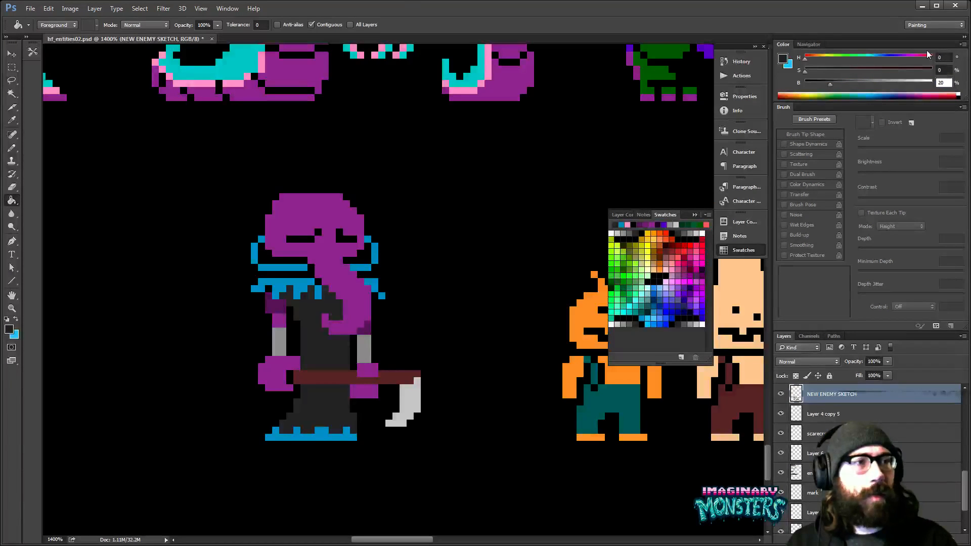
{"action": "key", "text": "Down"}
{"action": "key", "text": "shift+Down"}
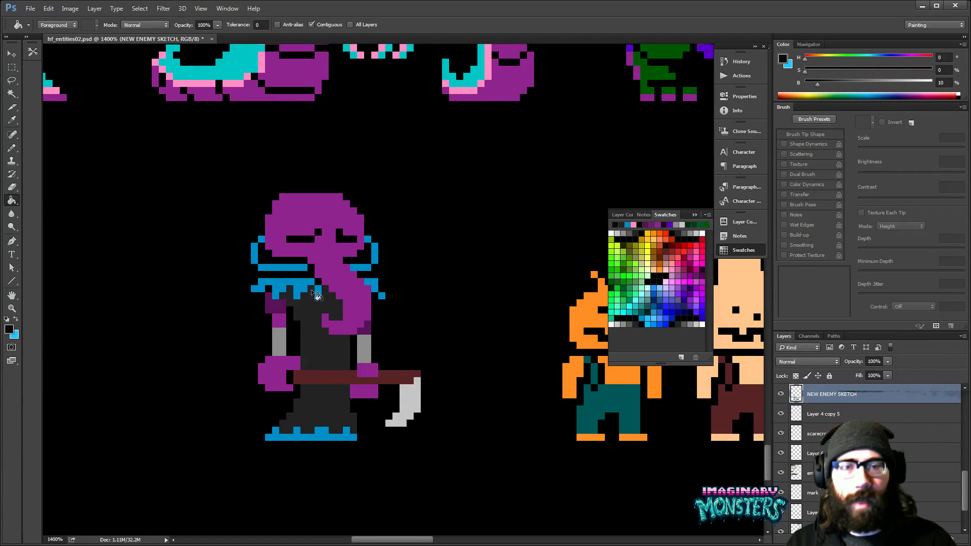
{"action": "left_click", "coordinate": [316, 337]}
{"action": "left_click", "coordinate": [330, 411]}
{"action": "left_click_drag", "start_coordinate": [367, 384], "coordinate": [376, 417]}
{"action": "mouse_move", "coordinate": [417, 336]}
{"action": "left_mouse_down"}
{"action": "mouse_move", "coordinate": [427, 355]}
{"action": "mouse_move", "coordinate": [310, 373]}
{"action": "mouse_move", "coordinate": [361, 400]}
{"action": "mouse_move", "coordinate": [418, 369]}
{"action": "mouse_move", "coordinate": [304, 395]}
{"action": "mouse_move", "coordinate": [223, 420]}
{"action": "mouse_move", "coordinate": [223, 429]}
{"action": "mouse_move", "coordinate": [392, 395]}
{"action": "left_mouse_up"}
- Examine the recoloured robed creature at several magnifications beside the other enemies
{"action": "key", "text": "z"}
{"action": "left_click", "coordinate": [390, 368], "text": "alt"}
{"action": "left_click", "coordinate": [394, 368], "text": "alt"}
{"action": "left_click", "coordinate": [401, 368], "text": "alt"}
{"action": "left_click", "coordinate": [404, 368], "text": "alt"}
{"action": "mouse_move", "coordinate": [292, 407]}
{"action": "left_mouse_down"}
{"action": "mouse_move", "coordinate": [334, 372]}
{"action": "mouse_move", "coordinate": [366, 375]}
{"action": "mouse_move", "coordinate": [405, 344]}
{"action": "mouse_move", "coordinate": [423, 345]}
{"action": "left_mouse_up"}
{"action": "left_click", "coordinate": [382, 367], "text": "alt"}
{"action": "left_click", "coordinate": [382, 368], "text": "alt"}
{"action": "left_click", "coordinate": [382, 368], "text": "alt"}
- Try recolouring the purple upper arm beside the trunk-faced creature's robe with the near-black grey, then undo it
{"action": "key", "text": "b"}
{"action": "left_click", "coordinate": [375, 363], "text": "alt"}
{"action": "mouse_move", "coordinate": [508, 356]}
{"action": "left_mouse_down"}
{"action": "mouse_move", "coordinate": [464, 360]}
{"action": "mouse_move", "coordinate": [446, 373]}
{"action": "mouse_move", "coordinate": [506, 364]}
{"action": "left_mouse_up"}
{"action": "left_click", "coordinate": [289, 330], "text": "alt"}
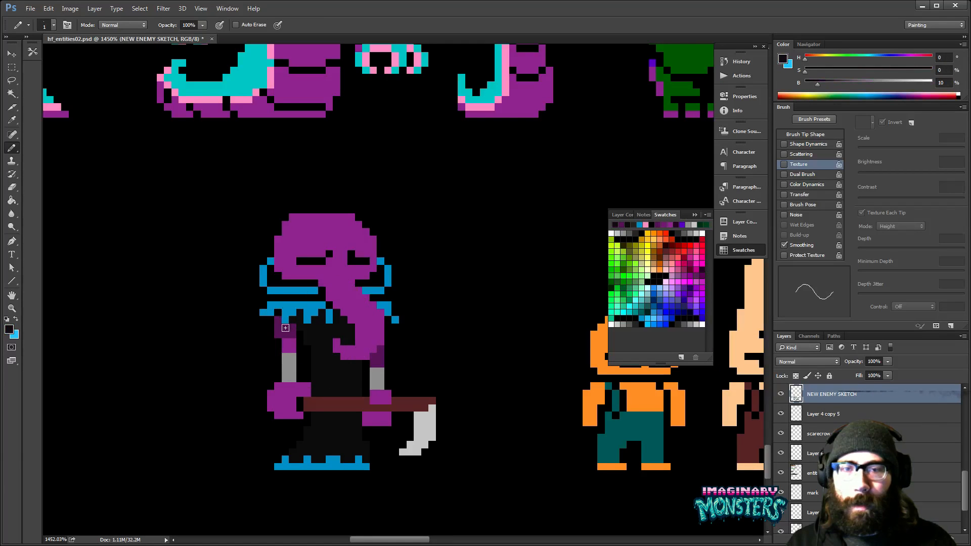
{"action": "left_click_drag", "start_coordinate": [289, 330], "coordinate": [290, 350]}
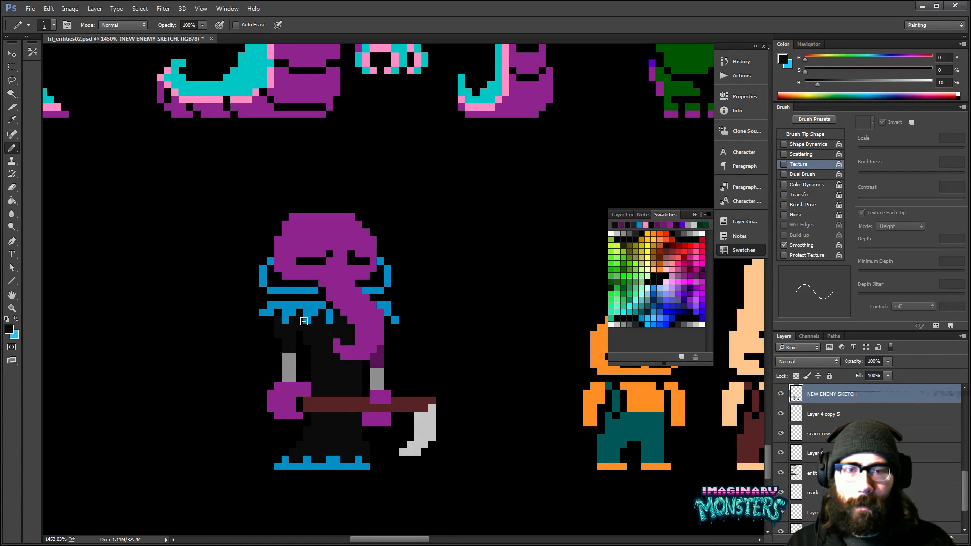
{"action": "key", "text": "ctrl+z"}
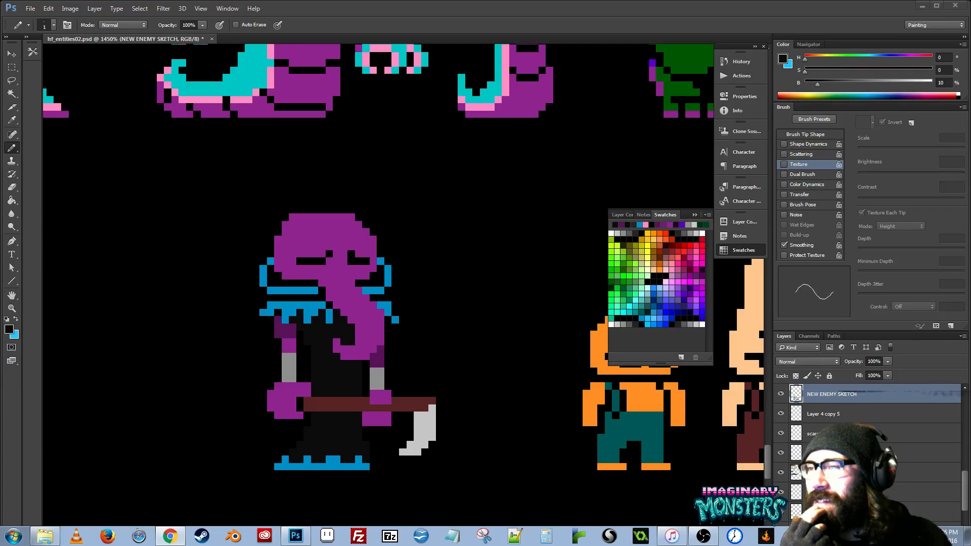
- Enlarge the pumpkin-headed scarecrow reference picture in the browser to 500%, examine its head and outfit, and close the window
{"action": "left_click_drag", "start_coordinate": [0, 89], "coordinate": [626, 76]}
{"action": "key", "text": "ctrl+plus"}
{"action": "key", "text": "ctrl+plus"}
{"action": "key", "text": "ctrl+plus"}
{"action": "key", "text": "ctrl+plus"}
{"action": "key", "text": "ctrl+plus"}
{"action": "key", "text": "ctrl+plus"}
{"action": "key", "text": "ctrl+plus"}
{"action": "key", "text": "ctrl+plus"}
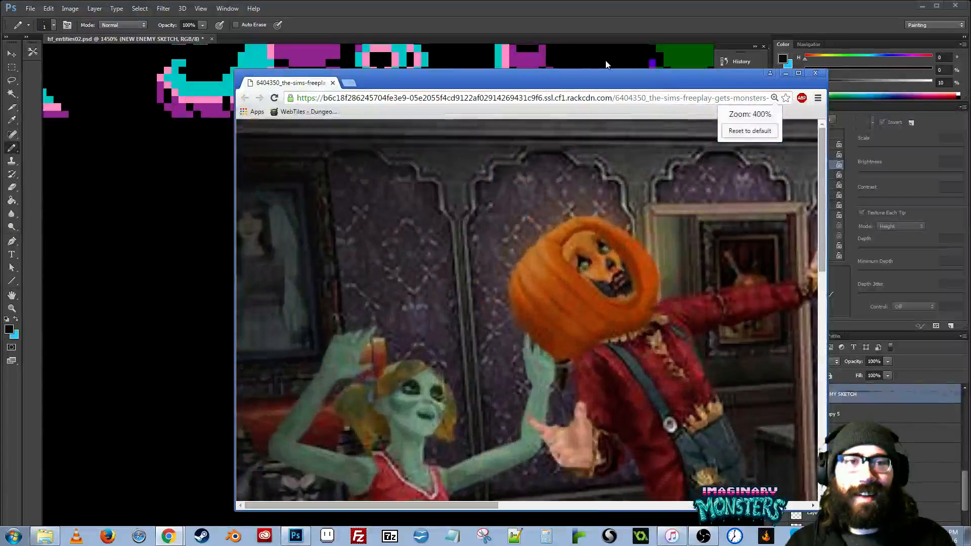
{"action": "key", "text": "ctrl+plus"}
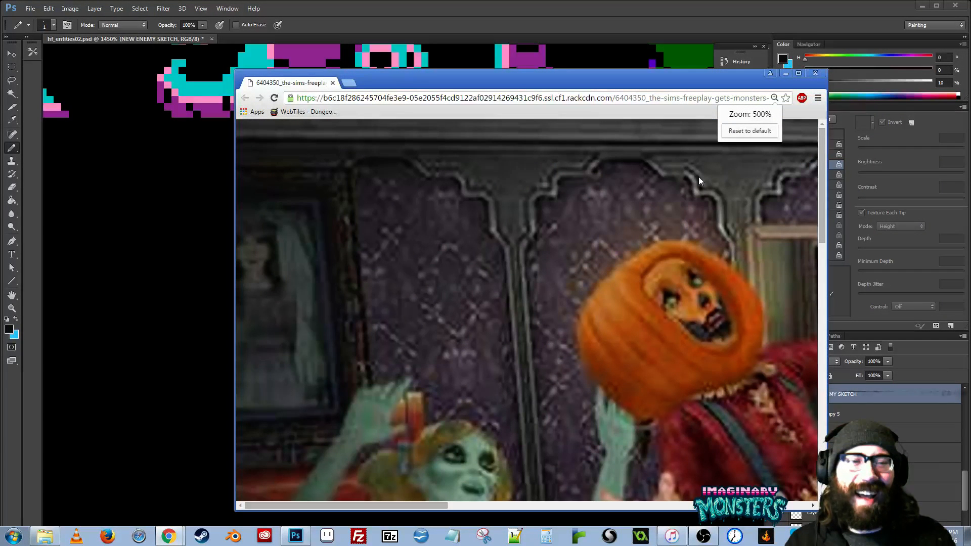
{"action": "scroll", "coordinate": [676, 276], "scroll_direction": "right", "scroll_amount": 5}
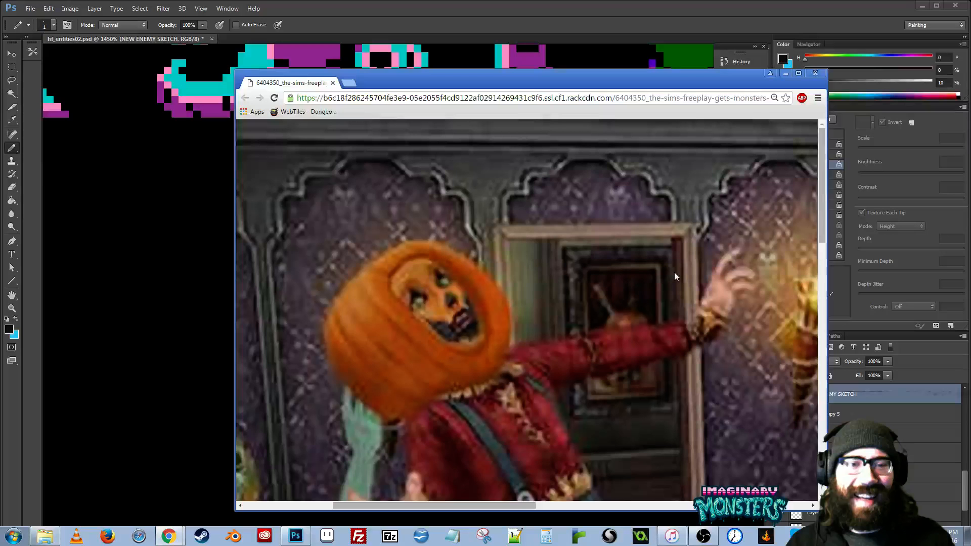
{"action": "scroll", "coordinate": [676, 276], "scroll_direction": "down", "scroll_amount": 3}
{"action": "left_click_drag", "start_coordinate": [556, 86], "coordinate": [488, 83]}
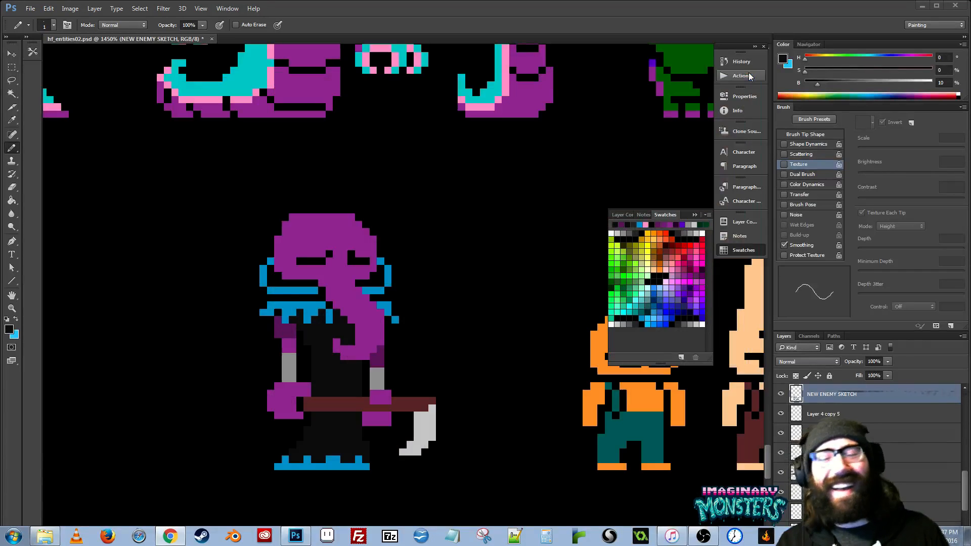
{"action": "left_click", "coordinate": [747, 69]}
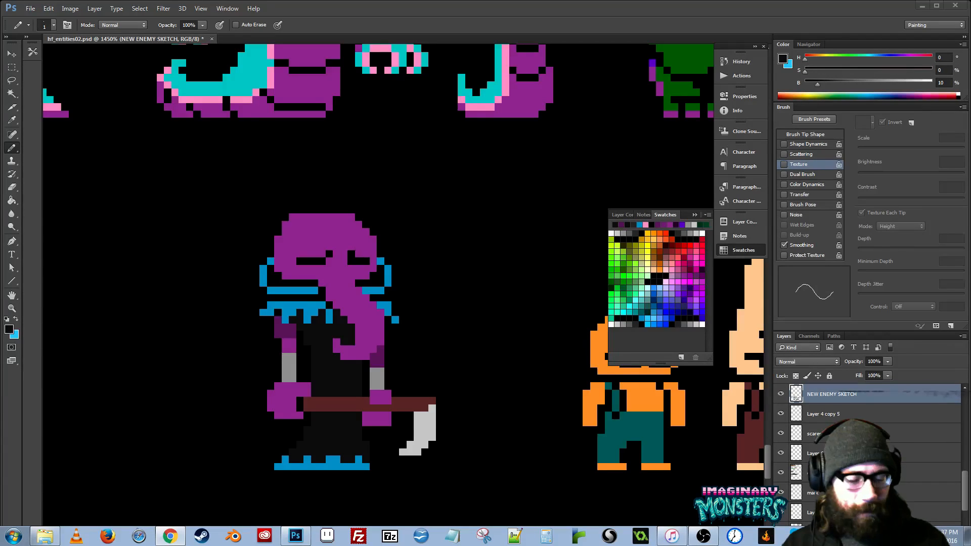
- Show the grid and shift the row of four pumpkin-headed enemies about 3 pixels right to line up with it
{"action": "left_click", "coordinate": [508, 300]}
{"action": "mouse_move", "coordinate": [540, 337]}
{"action": "left_mouse_down"}
{"action": "mouse_move", "coordinate": [435, 294]}
{"action": "mouse_move", "coordinate": [335, 368]}
{"action": "mouse_move", "coordinate": [342, 363]}
{"action": "left_mouse_up"}
{"action": "key", "text": "z"}
{"action": "left_click", "coordinate": [450, 302], "text": "alt"}
{"action": "left_click", "coordinate": [453, 303], "text": "alt"}
{"action": "left_click", "coordinate": [454, 303], "text": "alt"}
{"action": "left_click", "coordinate": [454, 303], "text": "alt"}
{"action": "left_click", "coordinate": [454, 302], "text": "alt"}
{"action": "key", "text": "b"}
{"action": "key", "text": "ctrl+apostrophe"}
{"action": "key", "text": "z"}
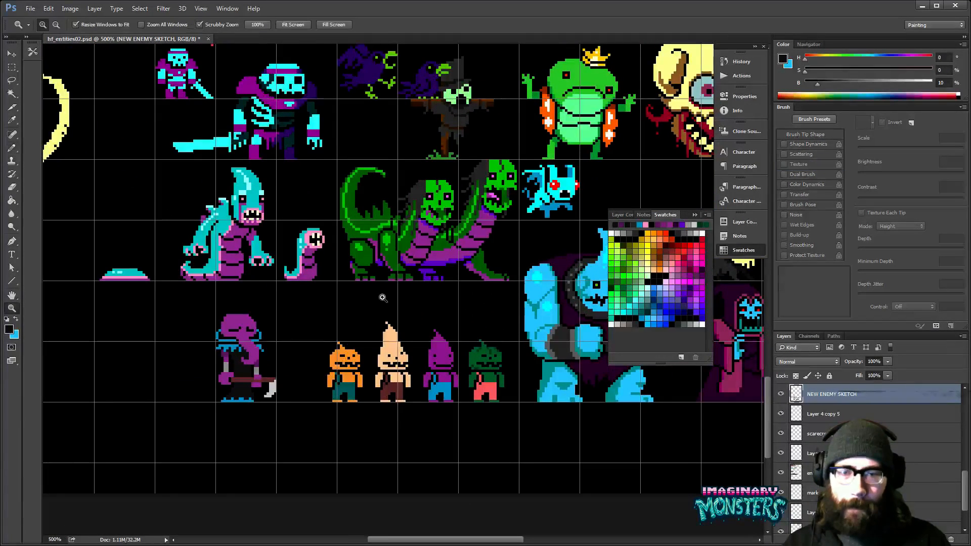
{"action": "left_click", "coordinate": [342, 364]}
{"action": "key", "text": "v"}
{"action": "left_click", "coordinate": [411, 349], "text": "ctrl"}
{"action": "left_click_drag", "start_coordinate": [411, 349], "coordinate": [429, 349]}
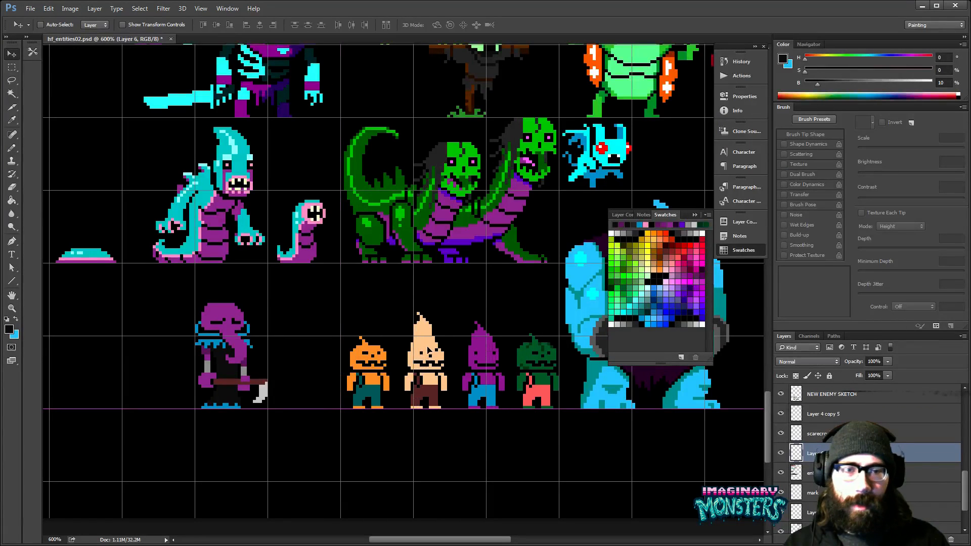
- Move the scythe creature on the NEW ENEMY SKETCH layer one grid cell right, beside the orange pumpkin enemy, and deselect it
{"action": "left_click", "coordinate": [237, 352], "text": "ctrl"}
{"action": "key", "text": "m"}
{"action": "left_click_drag", "start_coordinate": [175, 286], "coordinate": [292, 410]}
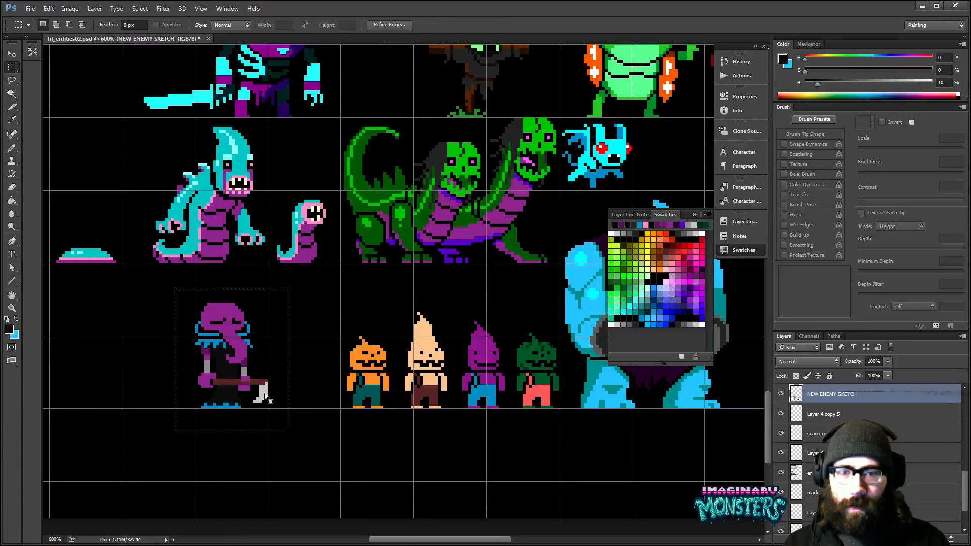
{"action": "key", "text": "v"}
{"action": "mouse_move", "coordinate": [241, 357]}
{"action": "left_mouse_down"}
{"action": "mouse_move", "coordinate": [305, 357]}
{"action": "mouse_move", "coordinate": [337, 321]}
{"action": "left_mouse_up"}
{"action": "key", "text": "ctrl+d"}
{"action": "left_click_drag", "start_coordinate": [399, 302], "coordinate": [357, 324]}
- Hide the grid and examine the scythe creature and pumpkin-headed enemies together as a lineup
{"action": "key", "text": "ctrl+h"}
{"action": "left_click_drag", "start_coordinate": [470, 359], "coordinate": [401, 427]}
{"action": "left_click_drag", "start_coordinate": [508, 386], "coordinate": [456, 314]}
{"action": "key", "text": "z"}
{"action": "left_click", "coordinate": [507, 393], "text": "alt"}
{"action": "left_click", "coordinate": [507, 393], "text": "alt"}
{"action": "key", "text": "v"}
{"action": "key", "text": "z"}
{"action": "left_click_drag", "start_coordinate": [251, 373], "coordinate": [422, 353]}
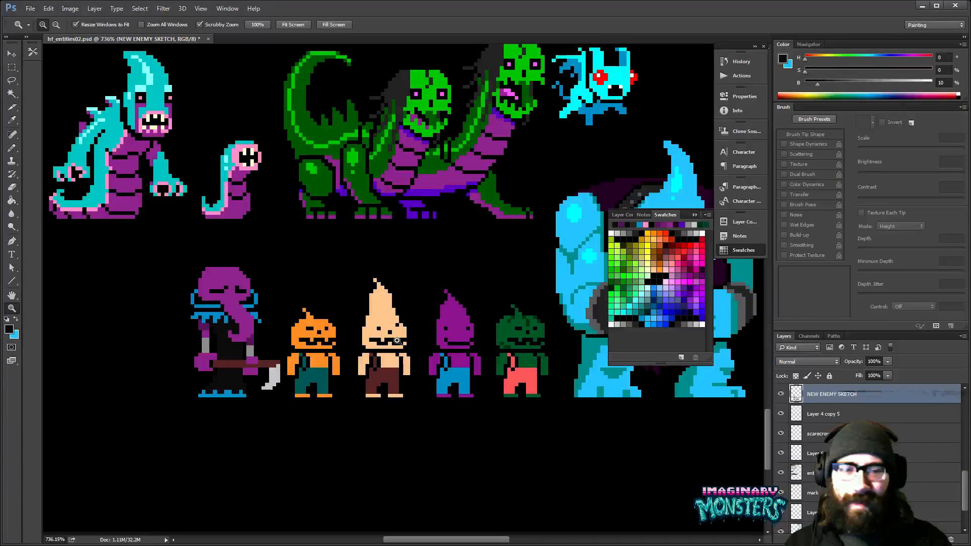
- Activate the pumpkin enemies' Layer 6, sample green from the green pumpkin enemy and touch up the edge of its head
{"action": "key", "text": "v"}
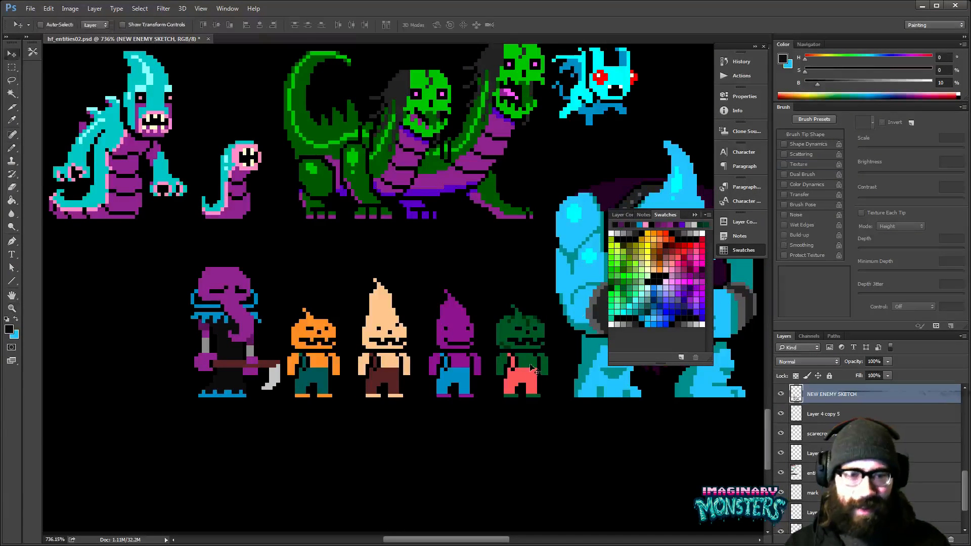
{"action": "left_click", "coordinate": [529, 364]}
{"action": "key", "text": "m"}
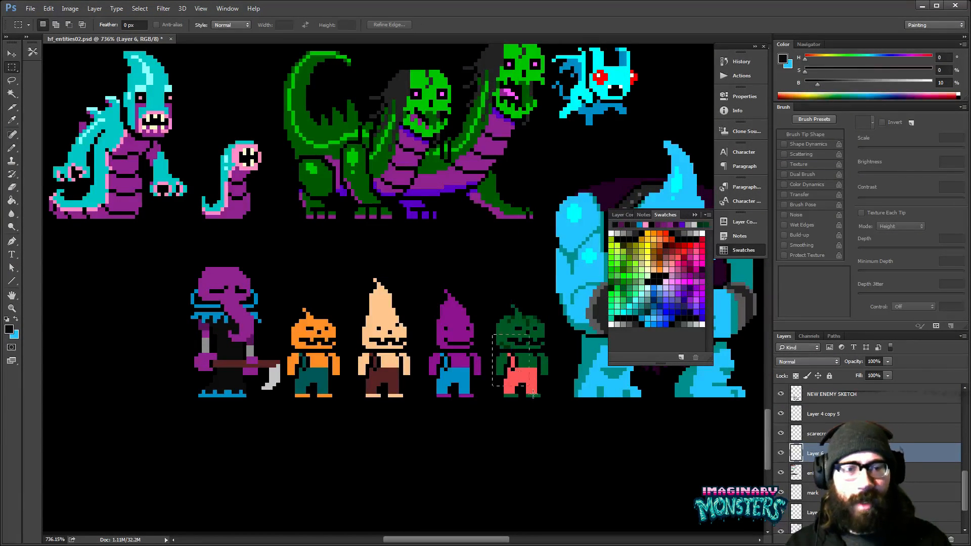
{"action": "left_click_drag", "start_coordinate": [492, 334], "coordinate": [541, 401]}
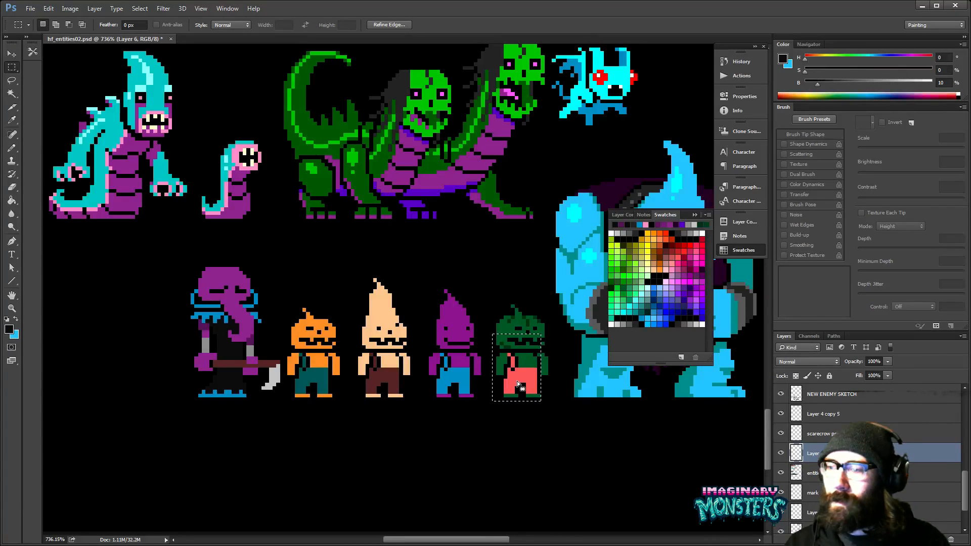
{"action": "left_click_drag", "start_coordinate": [530, 366], "coordinate": [492, 370]}
{"action": "key", "text": "z"}
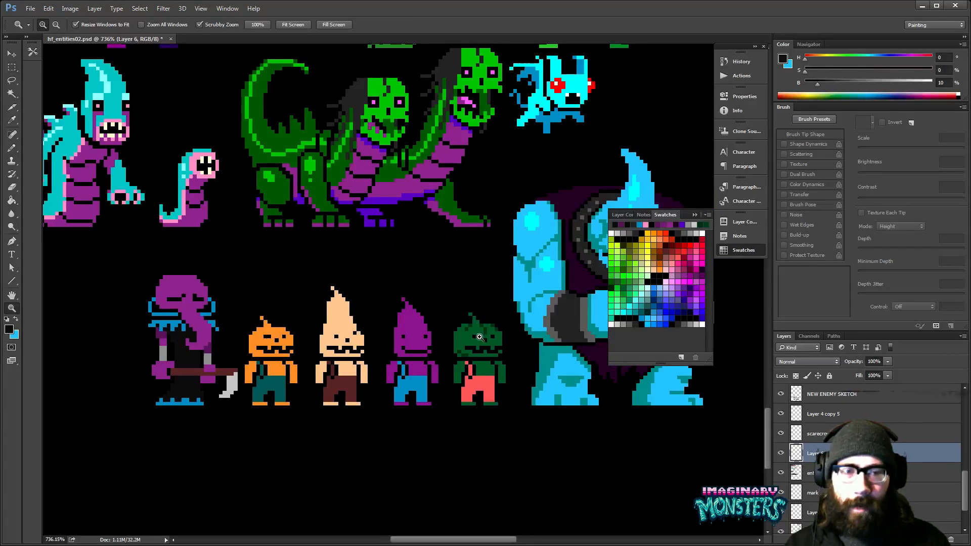
{"action": "left_click", "coordinate": [484, 343]}
{"action": "left_click", "coordinate": [484, 343]}
{"action": "key", "text": "b"}
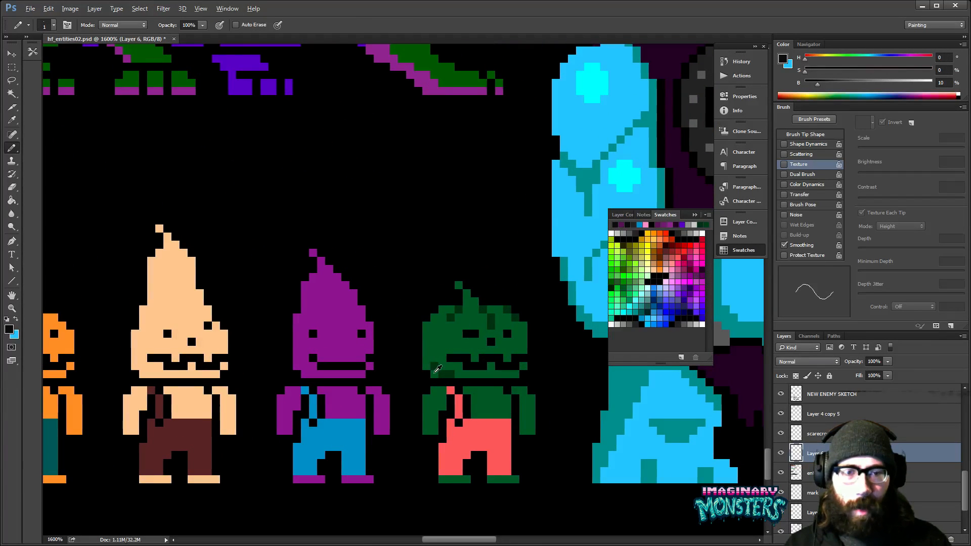
{"action": "left_click", "coordinate": [438, 367], "text": "alt"}
{"action": "mouse_move", "coordinate": [418, 375]}
{"action": "left_mouse_down"}
{"action": "mouse_move", "coordinate": [420, 331]}
{"action": "mouse_move", "coordinate": [434, 309]}
{"action": "left_mouse_up"}
{"action": "left_click_drag", "start_coordinate": [502, 352], "coordinate": [476, 359]}
- Show the grid and duplicate the orange pumpkin enemy into the grid cell directly below it
{"action": "key", "text": "z"}
{"action": "key", "text": "ctrl+apostrophe"}
{"action": "scroll", "coordinate": [465, 323], "scroll_direction": "down", "scroll_amount": 3}
{"action": "left_click_drag", "start_coordinate": [451, 392], "coordinate": [489, 408]}
{"action": "left_click_drag", "start_coordinate": [417, 416], "coordinate": [479, 324]}
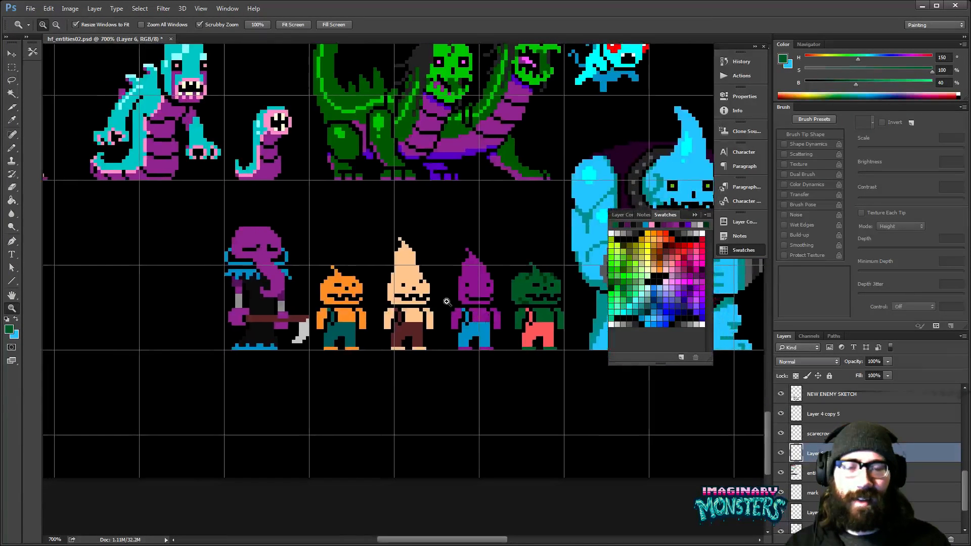
{"action": "left_click_drag", "start_coordinate": [359, 298], "coordinate": [440, 247]}
{"action": "key", "text": "m"}
{"action": "left_click_drag", "start_coordinate": [359, 175], "coordinate": [463, 337]}
{"action": "key", "text": "v"}
{"action": "left_click_drag", "start_coordinate": [402, 192], "coordinate": [402, 322]}
- Erase the stem of the pumpkin copy and fill all its orange areas white with a non-contiguous fill
{"action": "key", "text": "e"}
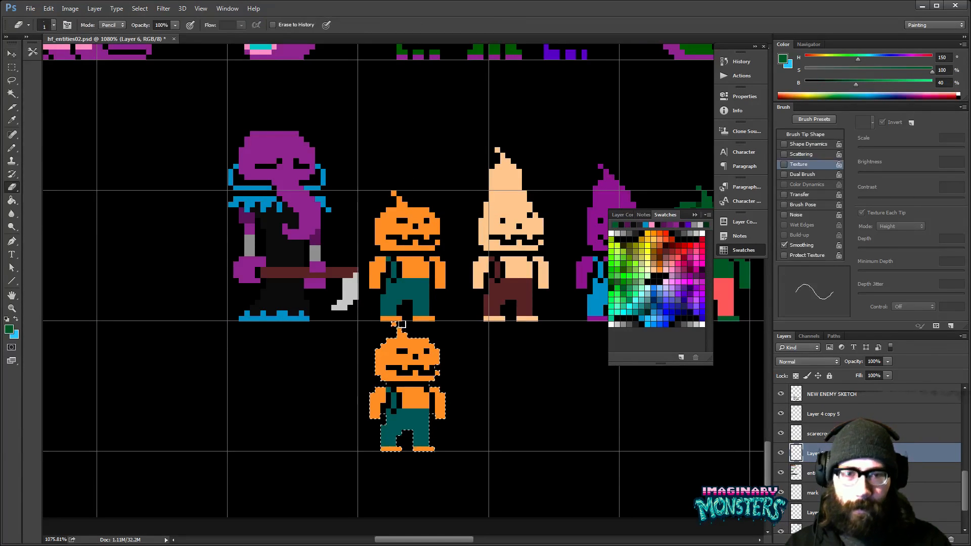
{"action": "left_click_drag", "start_coordinate": [436, 344], "coordinate": [441, 345]}
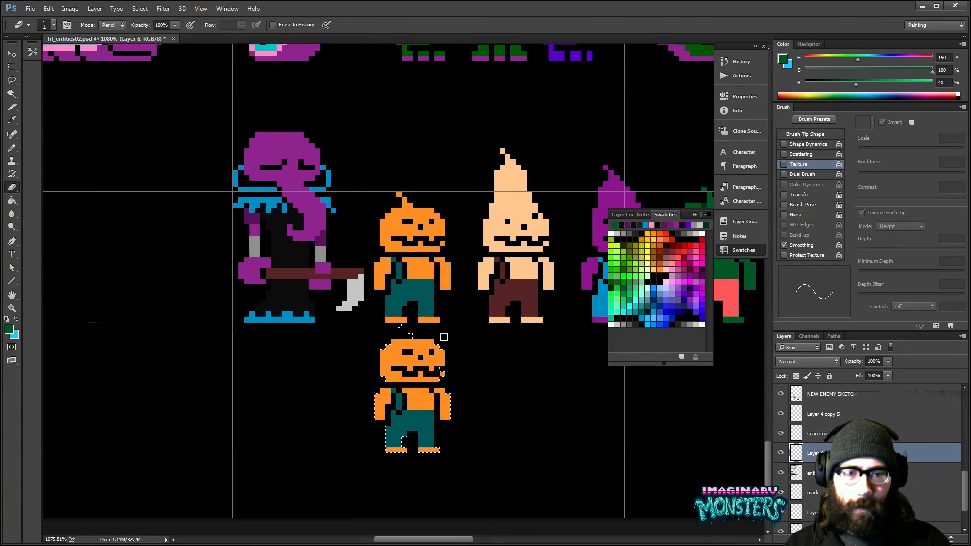
{"action": "left_click", "coordinate": [703, 233]}
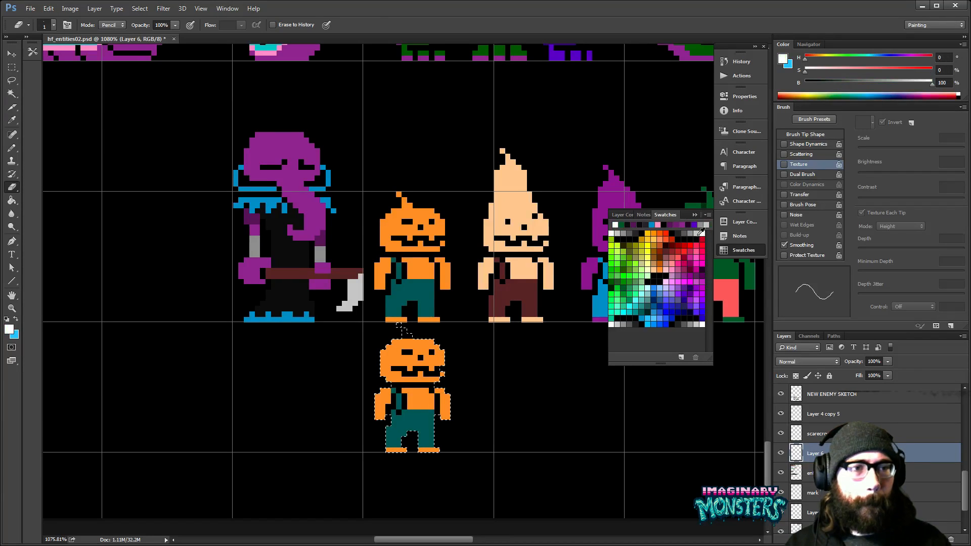
{"action": "key", "text": "g"}
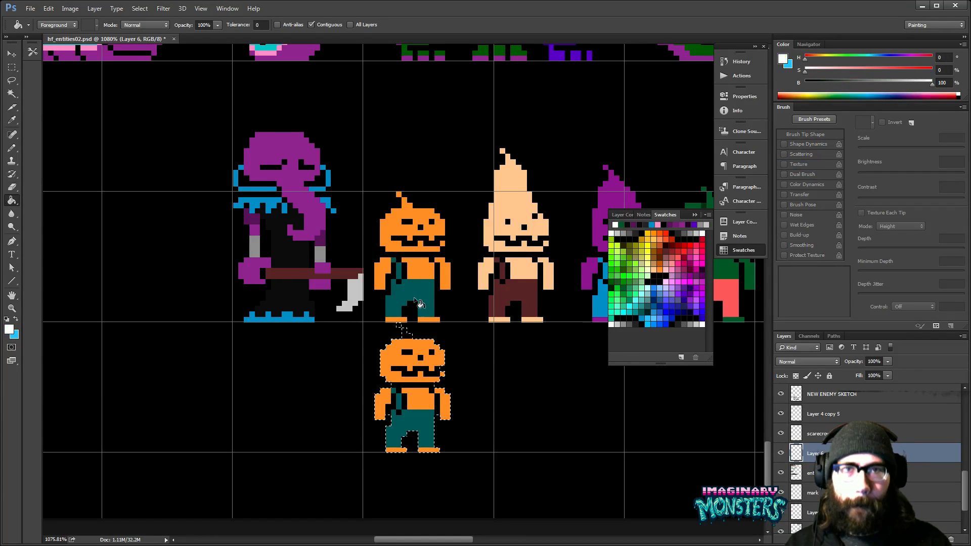
{"action": "left_click", "coordinate": [325, 23]}
{"action": "left_click", "coordinate": [418, 381]}
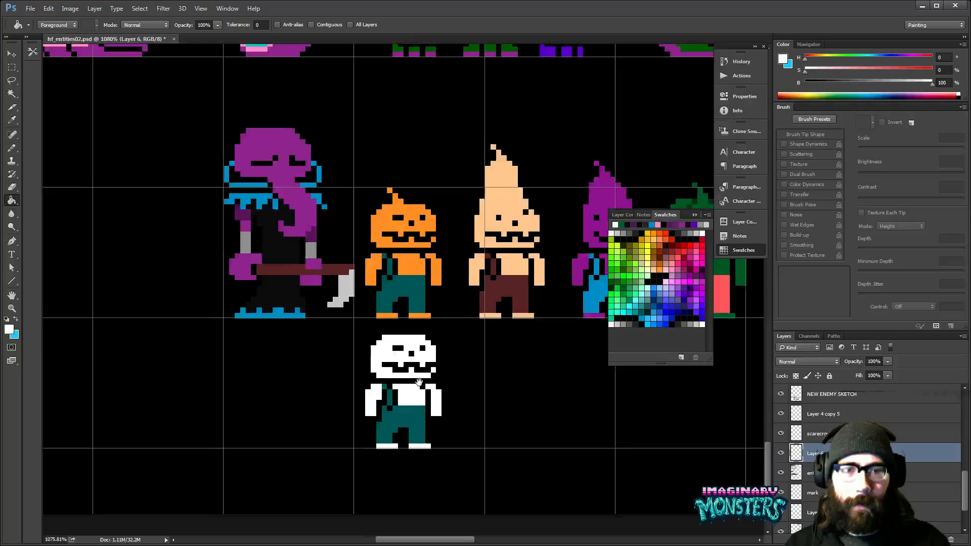
- Deselect the copy and draw a black stepped gap from its mouth to the side of the head to form a jaw
{"action": "key", "text": "z"}
{"action": "left_click_drag", "start_coordinate": [420, 382], "coordinate": [459, 341]}
{"action": "left_click_drag", "start_coordinate": [459, 341], "coordinate": [453, 351]}
{"action": "key", "text": "ctrl+d"}
{"action": "key", "text": "b"}
{"action": "left_click", "coordinate": [355, 359], "text": "alt"}
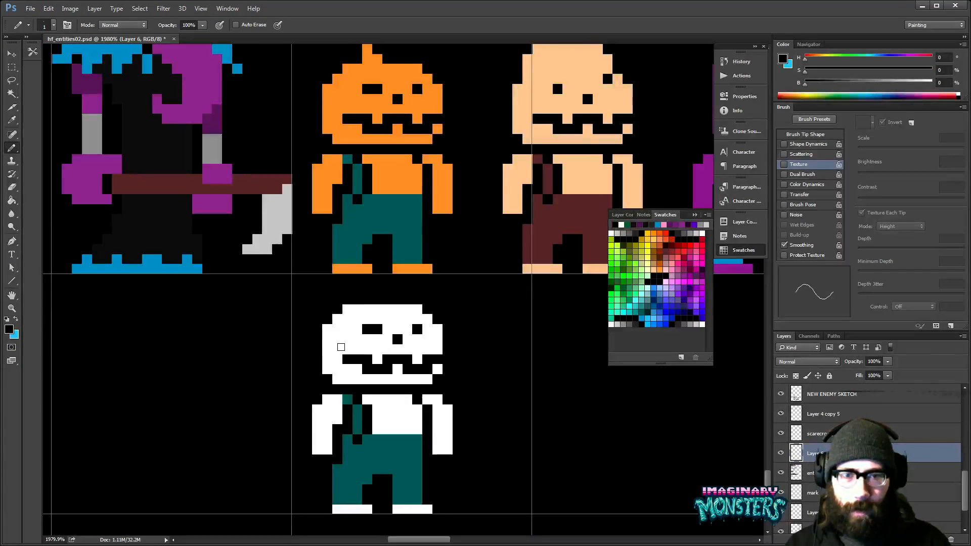
{"action": "mouse_move", "coordinate": [324, 334]}
{"action": "left_mouse_down"}
{"action": "mouse_move", "coordinate": [334, 343]}
{"action": "mouse_move", "coordinate": [399, 345]}
{"action": "mouse_move", "coordinate": [365, 340]}
{"action": "mouse_move", "coordinate": [398, 340]}
{"action": "mouse_move", "coordinate": [406, 317]}
{"action": "left_mouse_up"}
{"action": "left_click", "coordinate": [356, 348], "text": "alt"}
{"action": "left_click", "coordinate": [355, 340]}
{"action": "left_click_drag", "start_coordinate": [483, 361], "coordinate": [482, 374]}
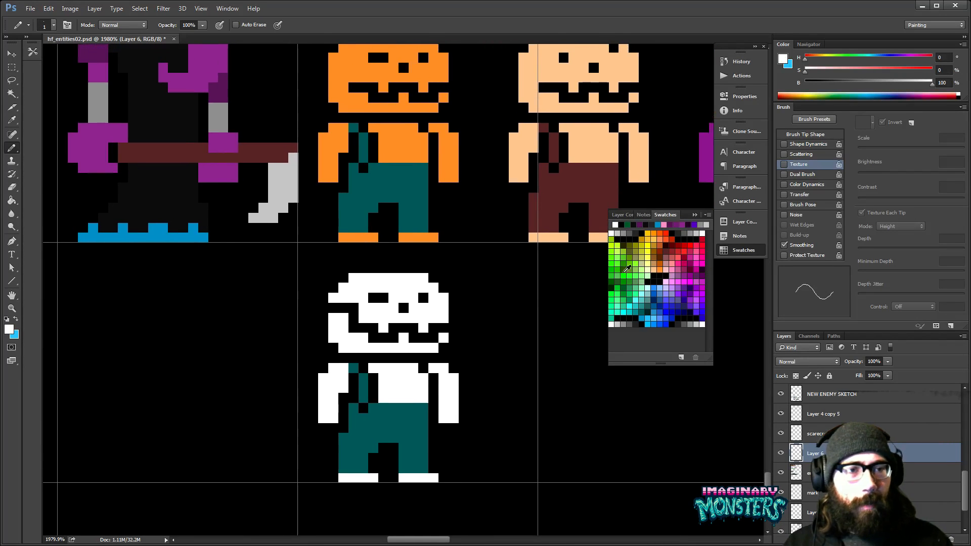
- Paint the white figure's overall strap out in white and cut black rib gaps into its torso
{"action": "mouse_move", "coordinate": [384, 376]}
{"action": "left_mouse_down"}
{"action": "mouse_move", "coordinate": [402, 379]}
{"action": "mouse_move", "coordinate": [390, 370]}
{"action": "mouse_move", "coordinate": [380, 402]}
{"action": "mouse_move", "coordinate": [410, 391]}
{"action": "mouse_move", "coordinate": [381, 389]}
{"action": "left_mouse_up"}
{"action": "mouse_move", "coordinate": [460, 335]}
{"action": "left_mouse_down"}
{"action": "mouse_move", "coordinate": [317, 405]}
{"action": "mouse_move", "coordinate": [370, 375]}
{"action": "left_mouse_up"}
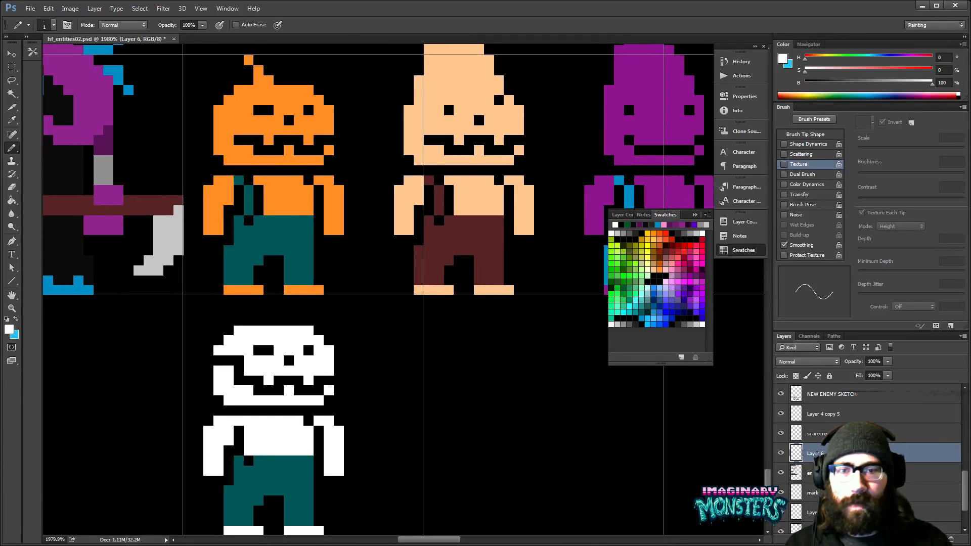
{"action": "left_click", "coordinate": [241, 429], "text": "alt"}
{"action": "mouse_move", "coordinate": [244, 428]}
{"action": "left_mouse_down"}
{"action": "mouse_move", "coordinate": [265, 439]}
{"action": "mouse_move", "coordinate": [240, 447]}
{"action": "mouse_move", "coordinate": [246, 427]}
{"action": "mouse_move", "coordinate": [301, 428]}
{"action": "mouse_move", "coordinate": [306, 438]}
{"action": "mouse_move", "coordinate": [295, 443]}
{"action": "mouse_move", "coordinate": [306, 450]}
{"action": "mouse_move", "coordinate": [295, 458]}
{"action": "mouse_move", "coordinate": [324, 394]}
{"action": "mouse_move", "coordinate": [297, 361]}
{"action": "mouse_move", "coordinate": [314, 402]}
{"action": "left_mouse_up"}
{"action": "left_click", "coordinate": [303, 403], "text": "alt"}
{"action": "left_click", "coordinate": [284, 402]}
{"action": "left_click", "coordinate": [279, 400], "text": "alt"}
{"action": "mouse_move", "coordinate": [253, 401]}
{"action": "left_mouse_down"}
{"action": "mouse_move", "coordinate": [265, 409]}
{"action": "mouse_move", "coordinate": [260, 399]}
{"action": "left_mouse_up"}
{"action": "key", "text": "ctrl+z"}
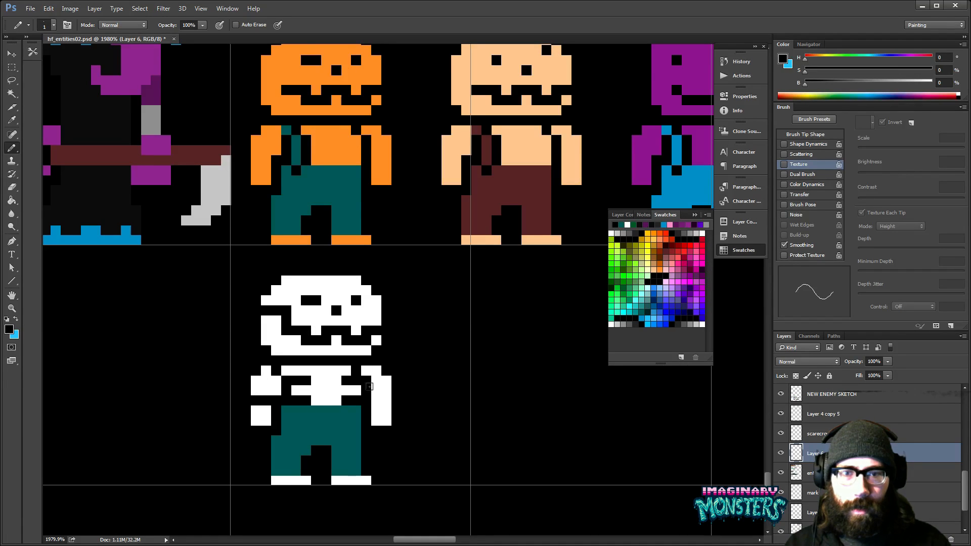
{"action": "key", "text": "ctrl+z"}
- Notch both of the white figure's forearms with black pixels to make them look bony
{"action": "left_click", "coordinate": [253, 397]}
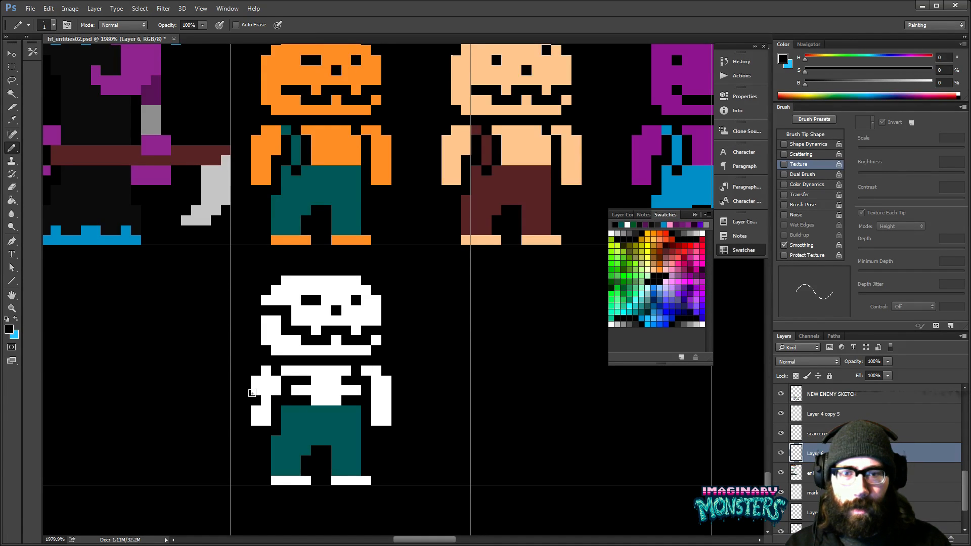
{"action": "left_click", "coordinate": [385, 400]}
{"action": "left_click_drag", "start_coordinate": [372, 434], "coordinate": [393, 408]}
- Paint a white row over the trousers' waistline, keeping a teal centre pixel, and add white bands across both trouser legs
{"action": "left_click", "coordinate": [350, 371], "text": "alt"}
{"action": "mouse_move", "coordinate": [307, 384]}
{"action": "left_mouse_down"}
{"action": "mouse_move", "coordinate": [370, 383]}
{"action": "mouse_move", "coordinate": [382, 370]}
{"action": "left_mouse_up"}
{"action": "mouse_move", "coordinate": [394, 410]}
{"action": "left_mouse_down"}
{"action": "mouse_move", "coordinate": [402, 417]}
{"action": "mouse_move", "coordinate": [386, 399]}
{"action": "left_mouse_up"}
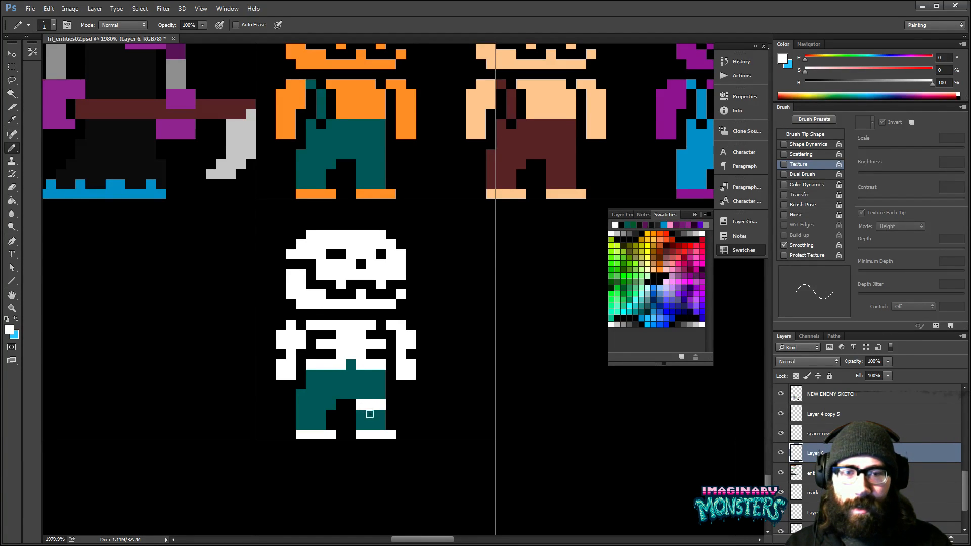
{"action": "mouse_move", "coordinate": [301, 400]}
{"action": "left_mouse_down"}
{"action": "mouse_move", "coordinate": [324, 402]}
{"action": "mouse_move", "coordinate": [313, 390]}
{"action": "mouse_move", "coordinate": [323, 391]}
{"action": "left_mouse_up"}
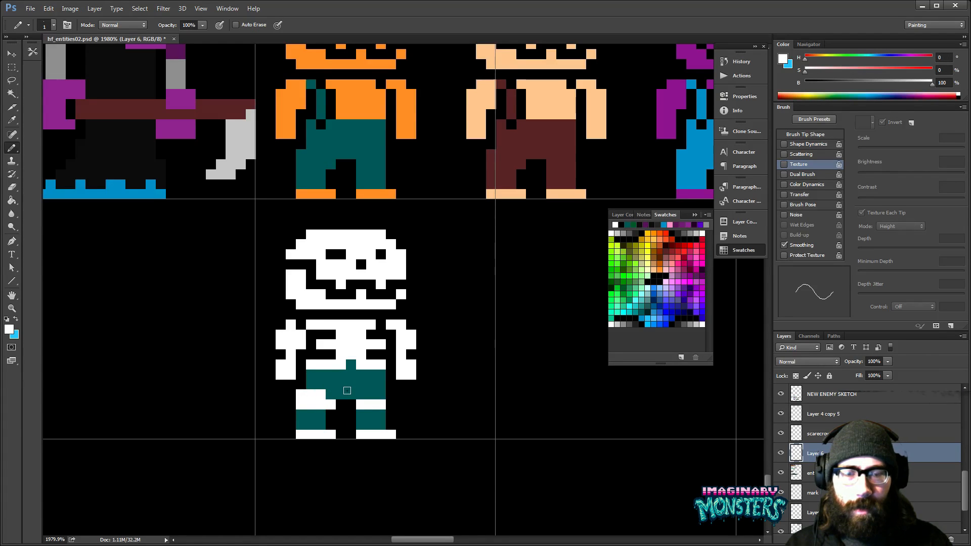
{"action": "left_click_drag", "start_coordinate": [414, 387], "coordinate": [399, 405]}
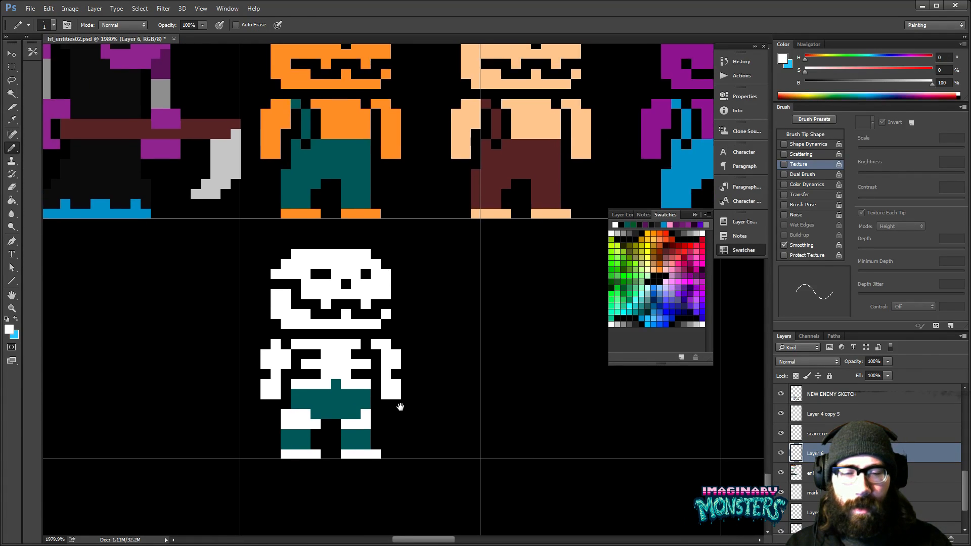
{"action": "key", "text": "z"}
{"action": "left_click", "coordinate": [406, 402], "text": "alt"}
{"action": "left_click", "coordinate": [409, 404], "text": "alt"}
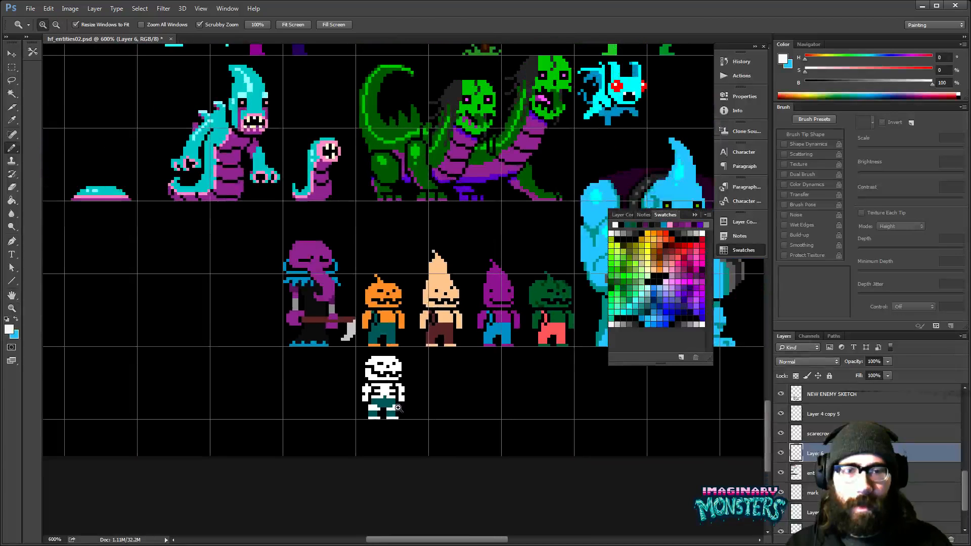
{"action": "left_click_drag", "start_coordinate": [410, 402], "coordinate": [441, 385]}
{"action": "left_click", "coordinate": [441, 385]}
{"action": "key", "text": "b"}
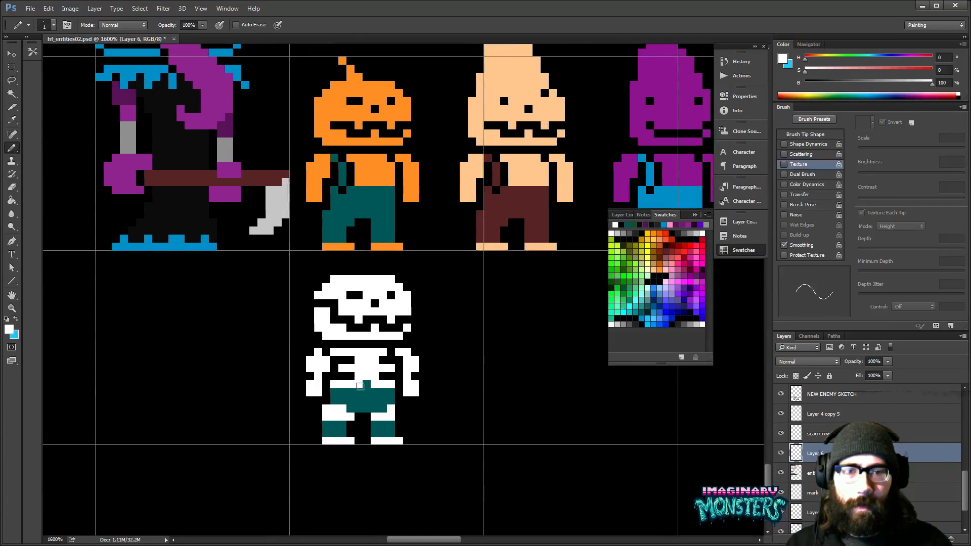
- Erase and blacken a gap across the top of the trousers just below the white waistline, removing the teal centre pixel
{"action": "left_click", "coordinate": [373, 381], "text": "alt"}
{"action": "key", "text": "e"}
{"action": "left_click_drag", "start_coordinate": [360, 391], "coordinate": [352, 392]}
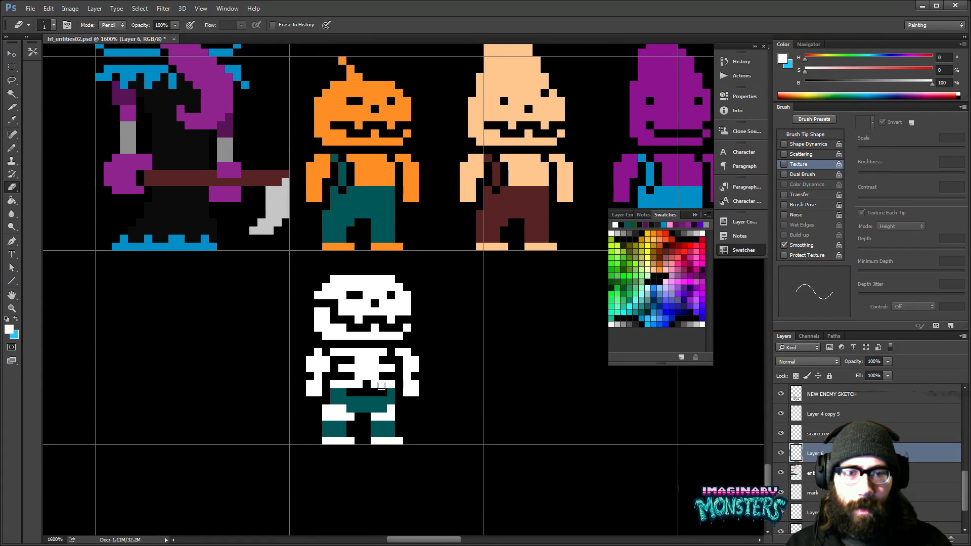
{"action": "key", "text": "b"}
{"action": "left_click", "coordinate": [388, 388], "text": "alt"}
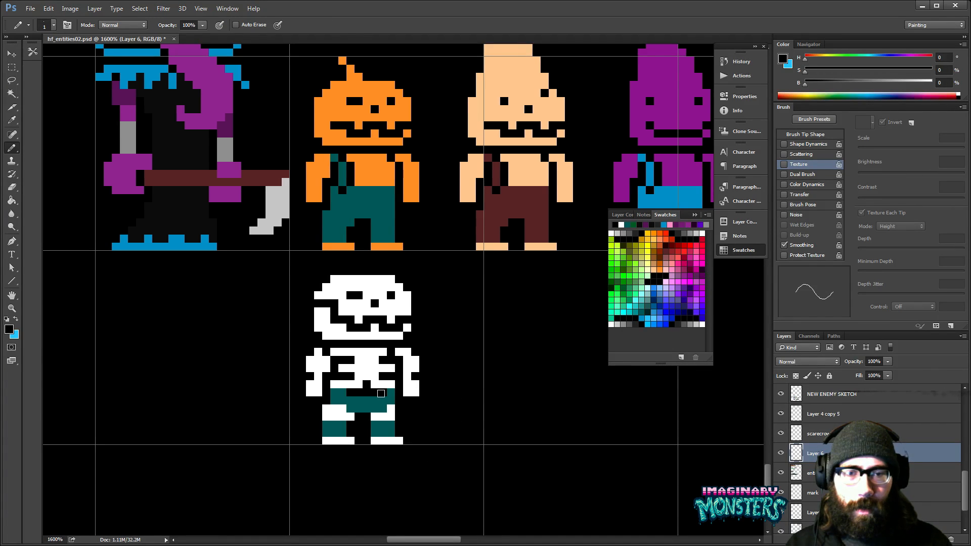
{"action": "left_click_drag", "start_coordinate": [389, 402], "coordinate": [377, 393]}
- Fill the skeleton's trousers and both lower leg patches with bright red (H 12, S 100, B 100)
{"action": "left_click_drag", "start_coordinate": [485, 363], "coordinate": [444, 378]}
{"action": "left_click_drag", "start_coordinate": [462, 353], "coordinate": [394, 382]}
{"action": "key", "text": "z"}
{"action": "left_click", "coordinate": [452, 361], "text": "alt"}
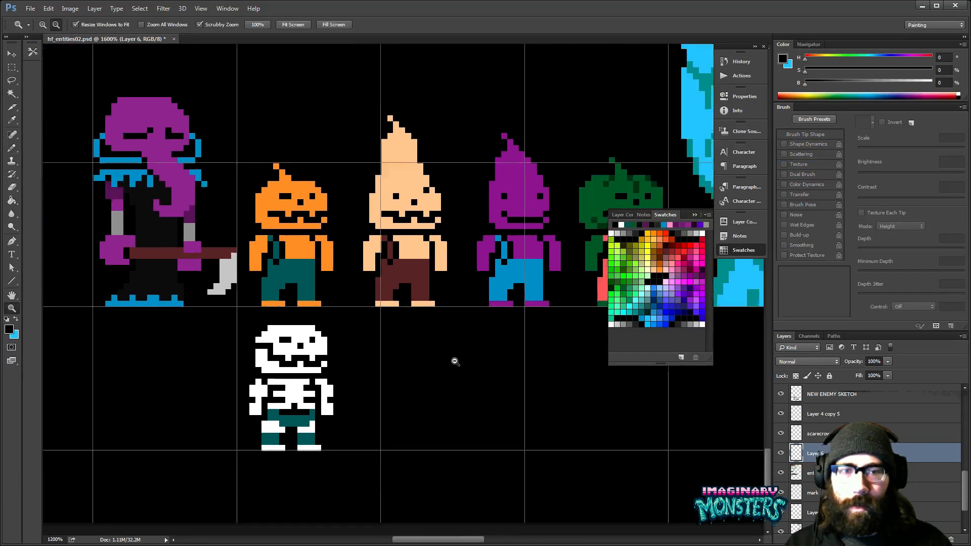
{"action": "left_click", "coordinate": [453, 361], "text": "alt"}
{"action": "key", "text": "b"}
{"action": "left_click_drag", "start_coordinate": [502, 343], "coordinate": [430, 390]}
{"action": "left_click_drag", "start_coordinate": [490, 282], "coordinate": [500, 289]}
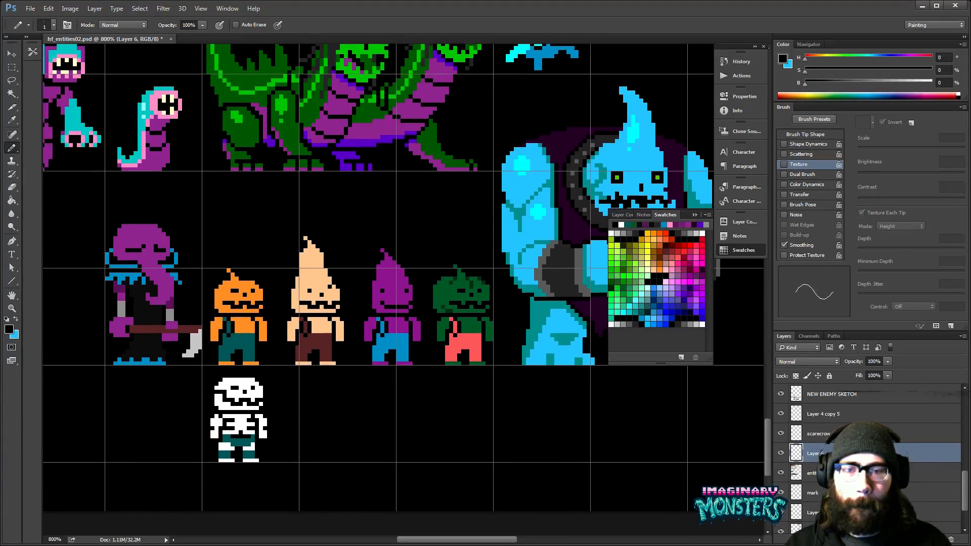
{"action": "left_click", "coordinate": [666, 233]}
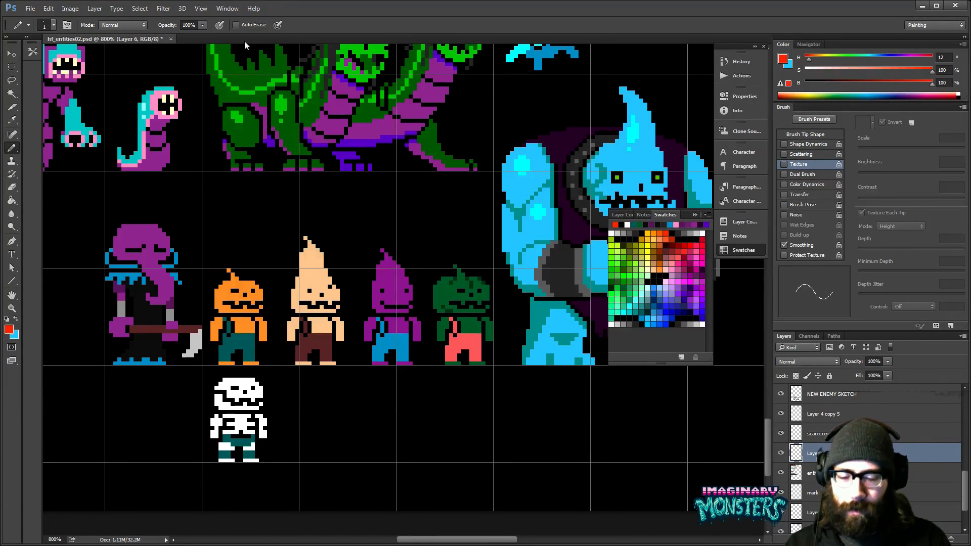
{"action": "key", "text": "g"}
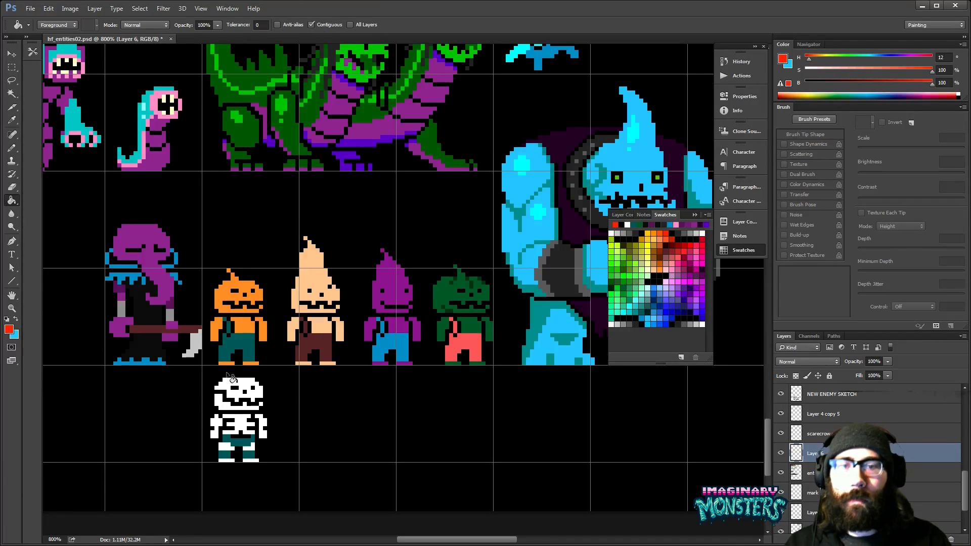
{"action": "left_click", "coordinate": [240, 441]}
{"action": "left_click", "coordinate": [238, 456]}
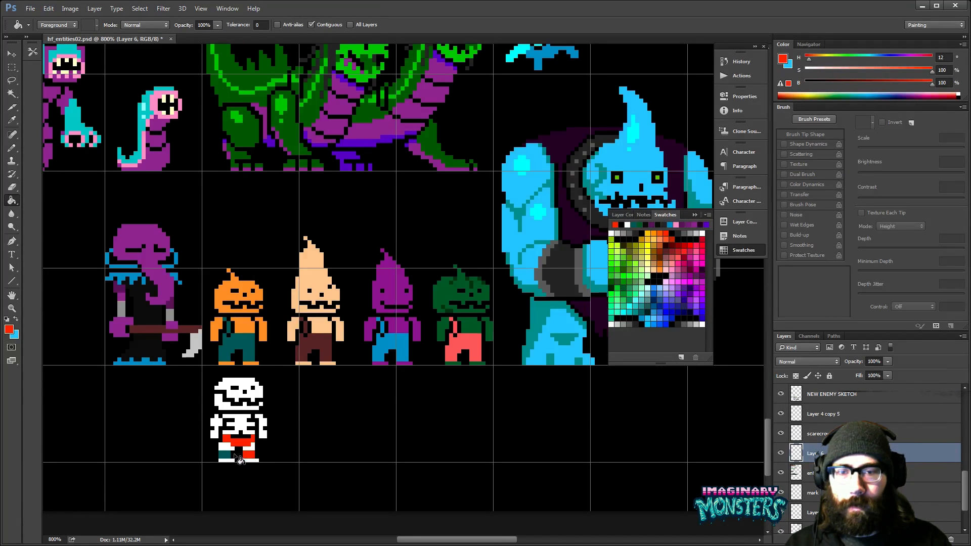
{"action": "left_click", "coordinate": [225, 456]}
{"action": "left_click_drag", "start_coordinate": [277, 395], "coordinate": [356, 389]}
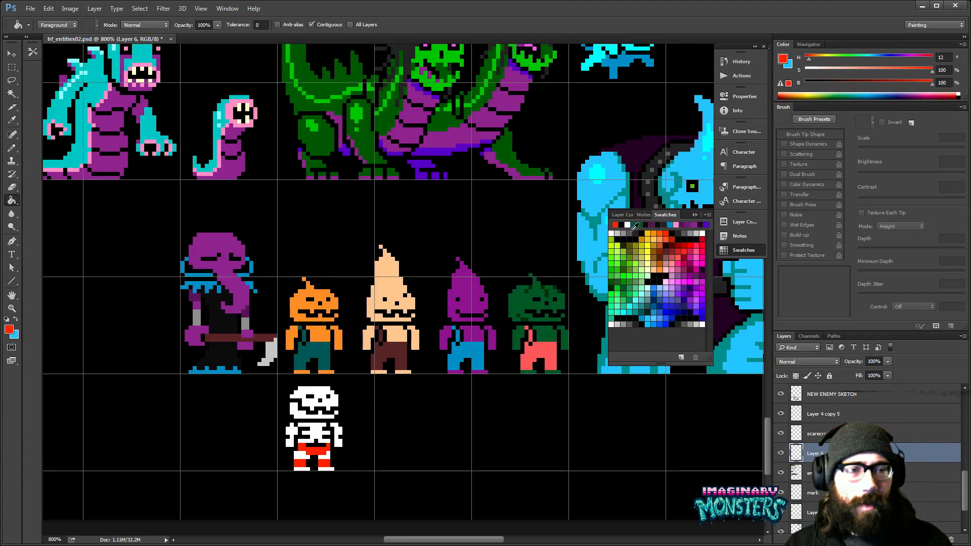
- Refill the skeleton's trousers and both lower leg patches with dark red (H 0, S 100, B 60)
{"action": "left_click", "coordinate": [680, 245]}
{"action": "left_click", "coordinate": [316, 449]}
{"action": "left_click", "coordinate": [324, 464]}
{"action": "left_click", "coordinate": [299, 463]}
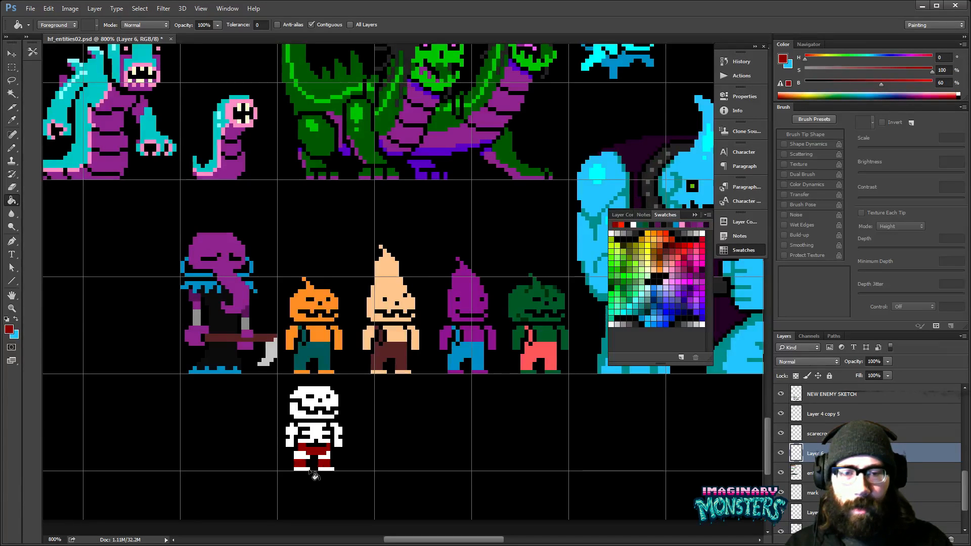
- Fill the skeleton's white head, jaw, ribs, arms, leg bands and feet with light grey (H 0, S 0, B 80)
{"action": "key", "text": "z"}
{"action": "left_click", "coordinate": [332, 448]}
{"action": "left_click", "coordinate": [335, 450]}
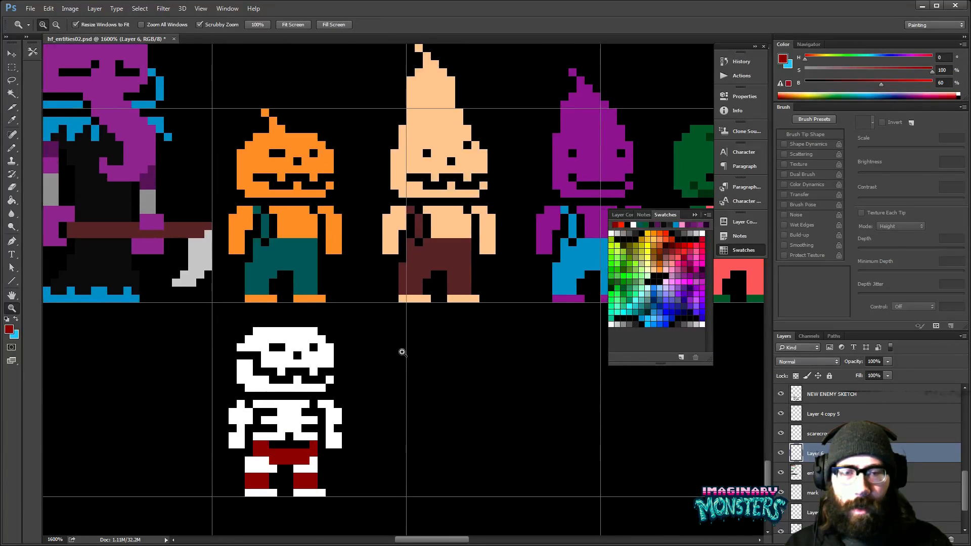
{"action": "left_click", "coordinate": [617, 324]}
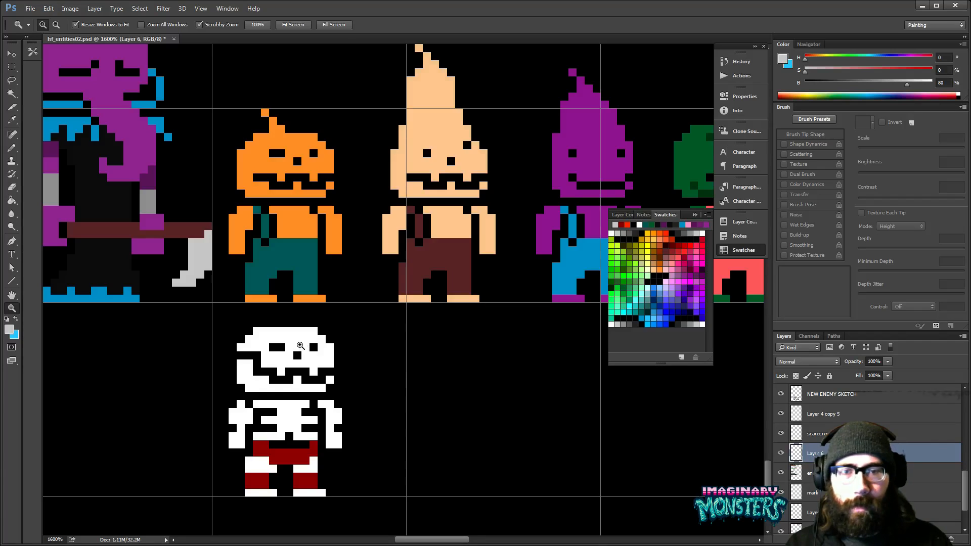
{"action": "key", "text": "g"}
{"action": "left_click", "coordinate": [302, 347]}
{"action": "left_click", "coordinate": [294, 387]}
{"action": "left_click", "coordinate": [292, 416]}
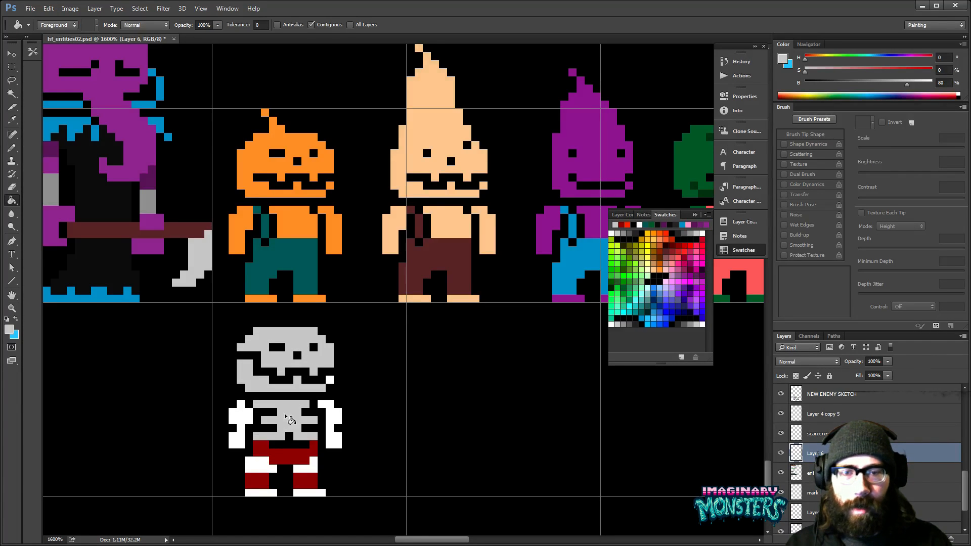
{"action": "left_click", "coordinate": [247, 431]}
{"action": "left_click", "coordinate": [258, 463]}
{"action": "left_click", "coordinate": [261, 492]}
{"action": "left_click", "coordinate": [308, 493]}
{"action": "left_click", "coordinate": [311, 465]}
{"action": "left_click", "coordinate": [334, 440]}
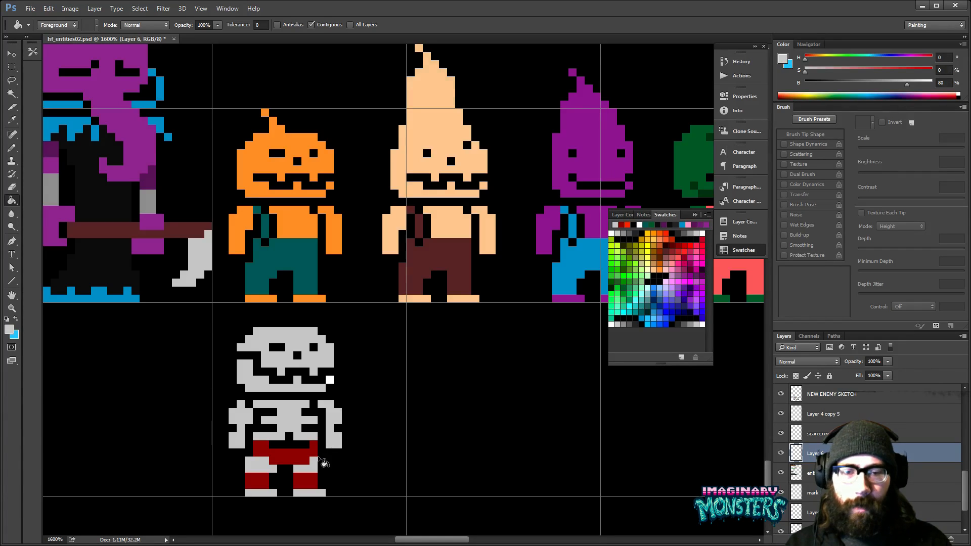
- Paint the leftover white pixel at the end of the skeleton's jaw light grey
{"action": "key", "text": "z"}
{"action": "left_click", "coordinate": [375, 402], "text": "alt"}
{"action": "left_click", "coordinate": [383, 397], "text": "alt"}
{"action": "left_click", "coordinate": [386, 397], "text": "alt"}
{"action": "left_click", "coordinate": [385, 396], "text": "alt"}
{"action": "left_click_drag", "start_coordinate": [392, 386], "coordinate": [363, 403]}
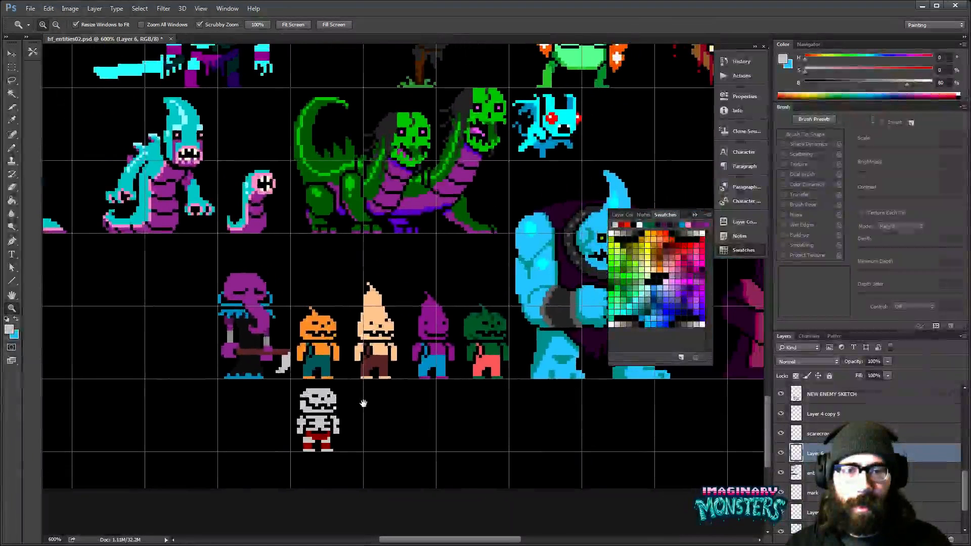
{"action": "key", "text": "b"}
{"action": "scroll", "coordinate": [336, 407], "scroll_direction": "up", "scroll_amount": 4}
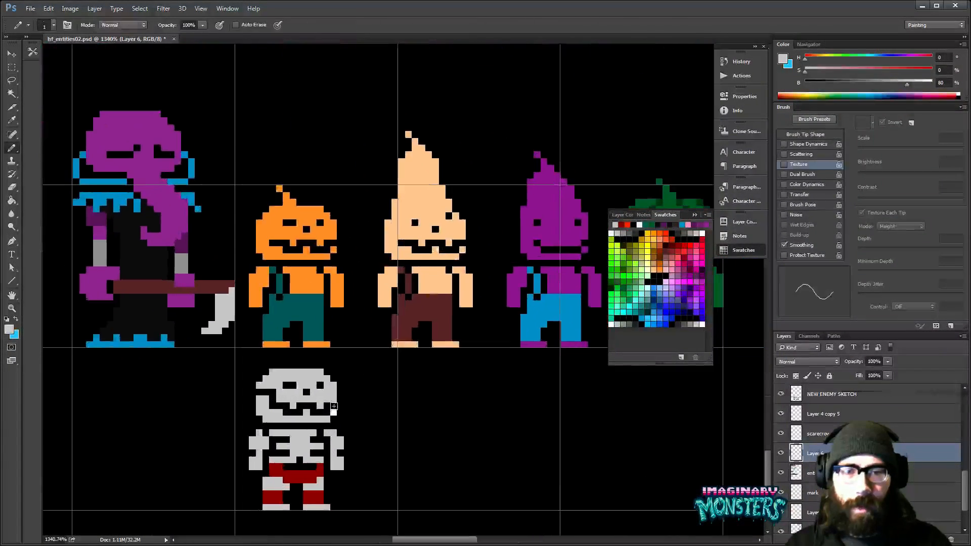
{"action": "mouse_move", "coordinate": [338, 415]}
{"action": "left_mouse_down"}
{"action": "mouse_move", "coordinate": [372, 409]}
{"action": "mouse_move", "coordinate": [360, 359]}
{"action": "mouse_move", "coordinate": [324, 385]}
{"action": "mouse_move", "coordinate": [352, 384]}
{"action": "left_mouse_up"}
- Paint the grey leg bands dark red and the lower legs light grey, turning the trousers into shorts
{"action": "key", "text": "z"}
{"action": "left_click", "coordinate": [349, 377], "text": "alt"}
{"action": "left_click", "coordinate": [320, 404], "text": "alt"}
{"action": "left_click_drag", "start_coordinate": [366, 418], "coordinate": [387, 357]}
{"action": "left_click", "coordinate": [328, 389], "text": "alt"}
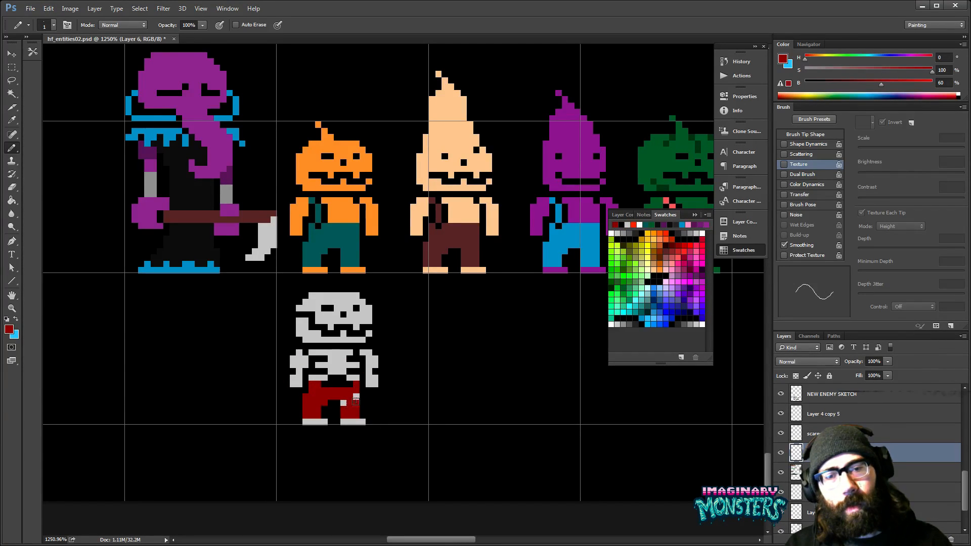
{"action": "left_click", "coordinate": [316, 418], "text": "alt"}
{"action": "mouse_move", "coordinate": [316, 409]}
{"action": "left_mouse_down"}
{"action": "mouse_move", "coordinate": [311, 415]}
{"action": "mouse_move", "coordinate": [346, 416]}
{"action": "mouse_move", "coordinate": [381, 399]}
{"action": "left_mouse_up"}
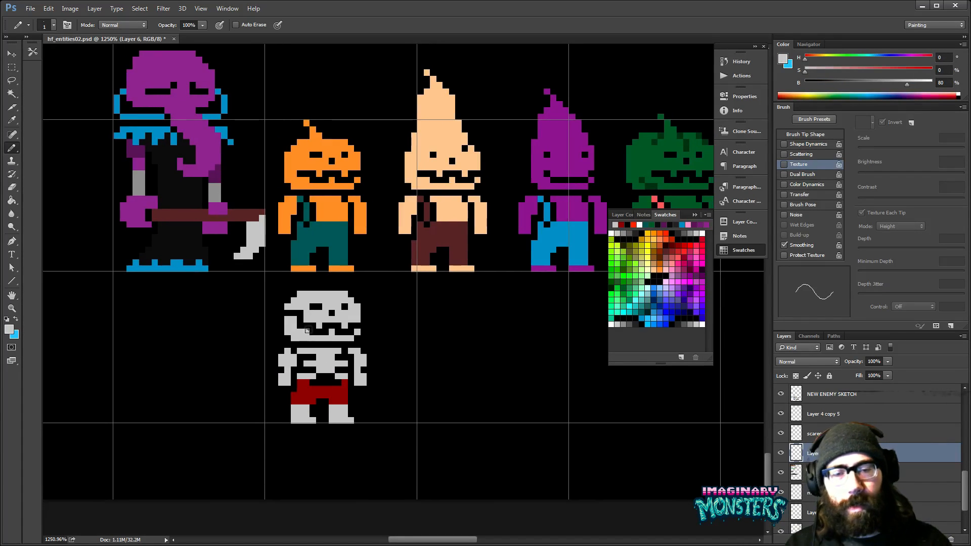
- Cut black notches into both of the skeleton's grey lower legs to shape bony shins above the feet
{"action": "left_click", "coordinate": [316, 411], "text": "alt"}
{"action": "left_click", "coordinate": [296, 415]}
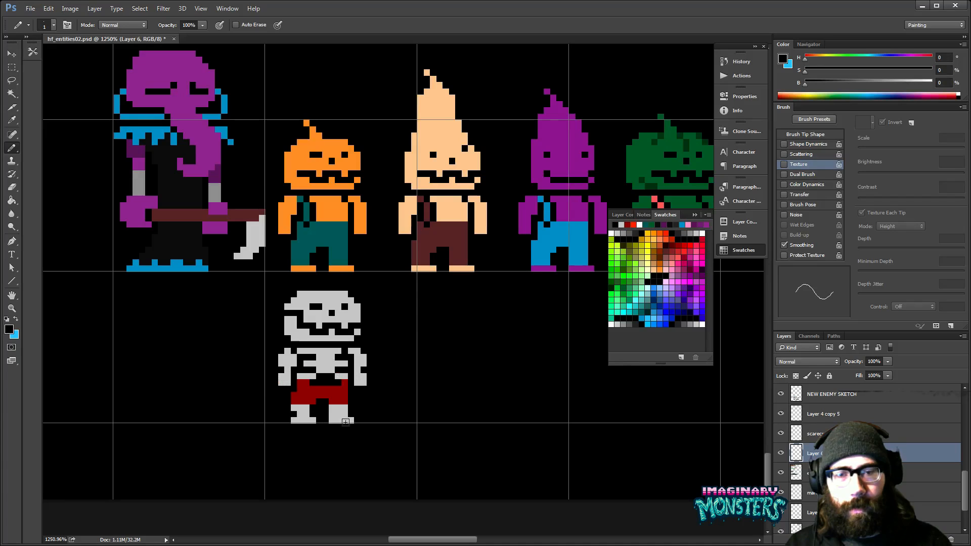
{"action": "left_click_drag", "start_coordinate": [382, 408], "coordinate": [376, 407]}
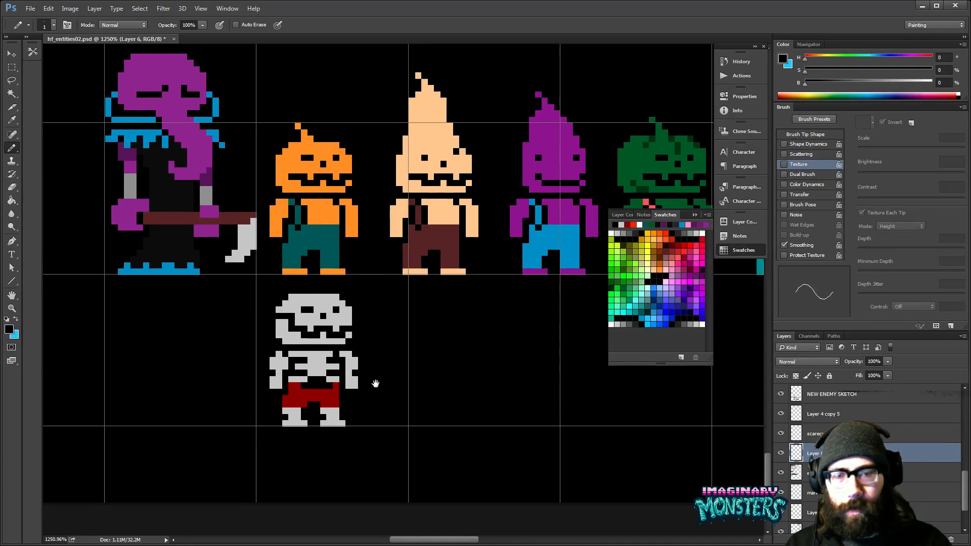
{"action": "left_click_drag", "start_coordinate": [424, 375], "coordinate": [412, 361]}
- Select the skeleton, fill all its grey bones with pale green (H 120, S 20, B 100) using a non-contiguous fill, and deselect it
{"action": "left_click", "coordinate": [701, 324]}
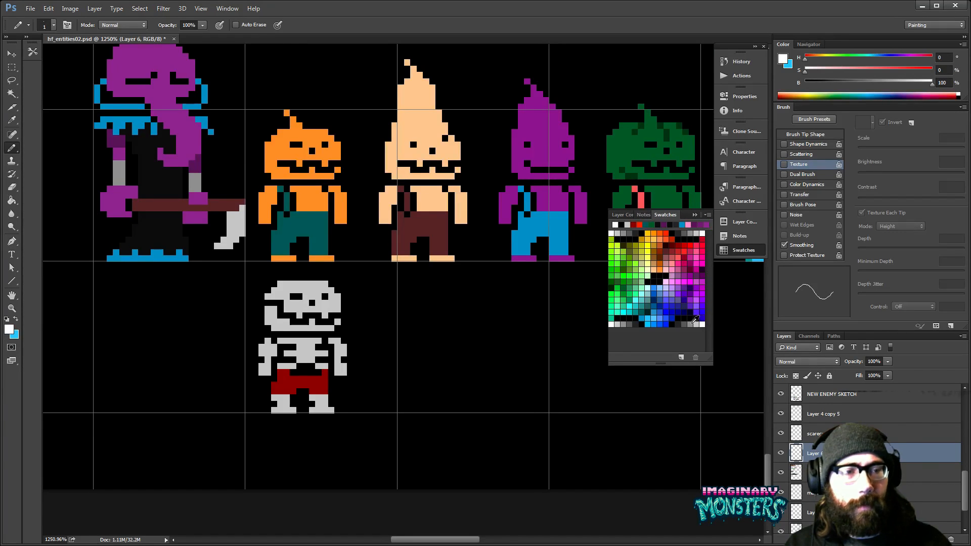
{"action": "key", "text": "m"}
{"action": "left_click_drag", "start_coordinate": [245, 274], "coordinate": [366, 419]}
{"action": "left_click", "coordinate": [649, 288]}
{"action": "key", "text": "g"}
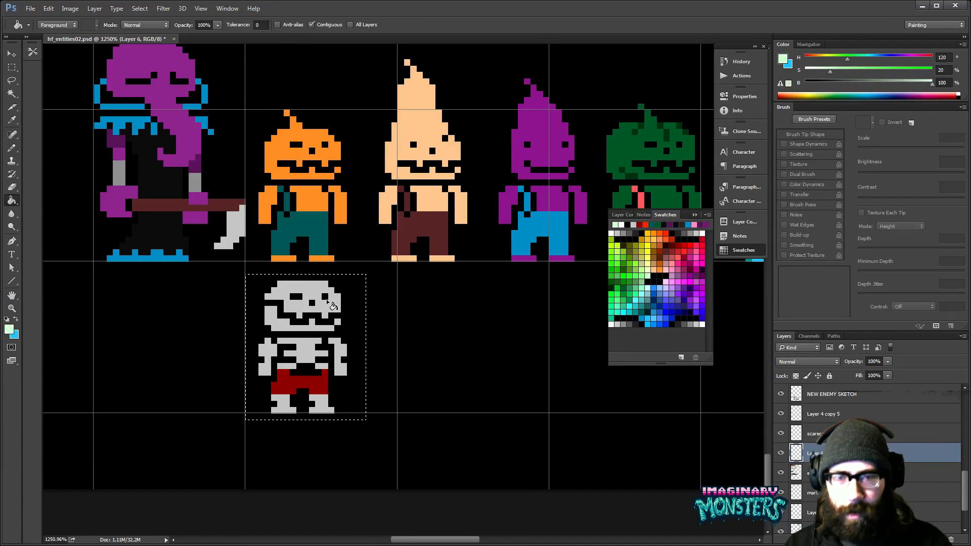
{"action": "left_click", "coordinate": [314, 291]}
{"action": "left_click", "coordinate": [315, 25]}
{"action": "left_click", "coordinate": [302, 351]}
{"action": "key", "text": "z"}
{"action": "left_click", "coordinate": [351, 336], "text": "alt"}
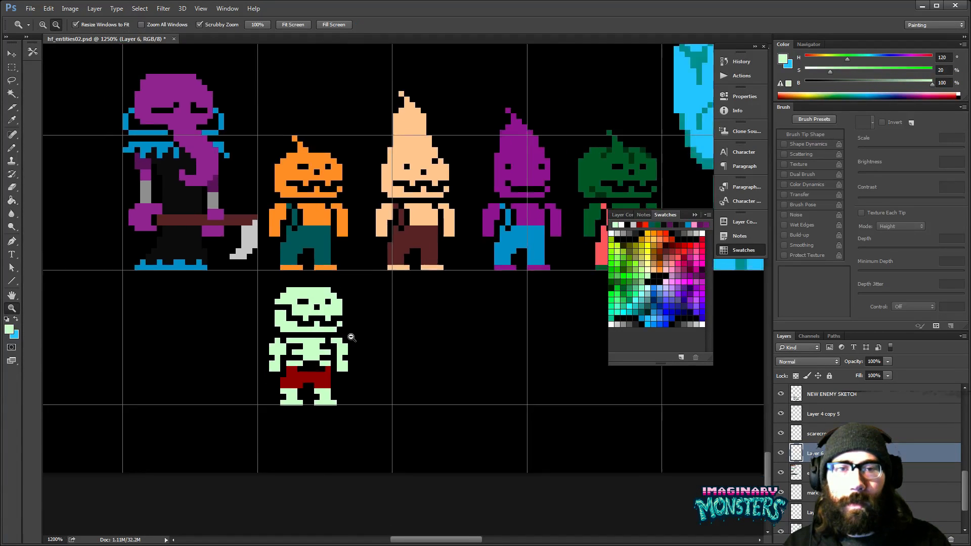
{"action": "left_click", "coordinate": [351, 337], "text": "alt"}
{"action": "left_click", "coordinate": [351, 337], "text": "alt"}
{"action": "left_click", "coordinate": [351, 337], "text": "alt"}
{"action": "left_click", "coordinate": [351, 337], "text": "alt"}
{"action": "left_click", "coordinate": [351, 337], "text": "alt"}
{"action": "mouse_move", "coordinate": [379, 329]}
{"action": "left_mouse_down"}
{"action": "mouse_move", "coordinate": [363, 335]}
{"action": "mouse_move", "coordinate": [360, 373]}
{"action": "mouse_move", "coordinate": [382, 329]}
{"action": "mouse_move", "coordinate": [409, 311]}
{"action": "mouse_move", "coordinate": [334, 297]}
{"action": "left_mouse_up"}
{"action": "key", "text": "g"}
{"action": "key", "text": "ctrl+d"}
- Try filling the skeleton's shorts with the large blue monster's sky blue (H 195, S 80, B 100), and undo the fill
{"action": "key", "text": "z"}
{"action": "key", "text": "b"}
{"action": "left_click", "coordinate": [609, 146], "text": "alt"}
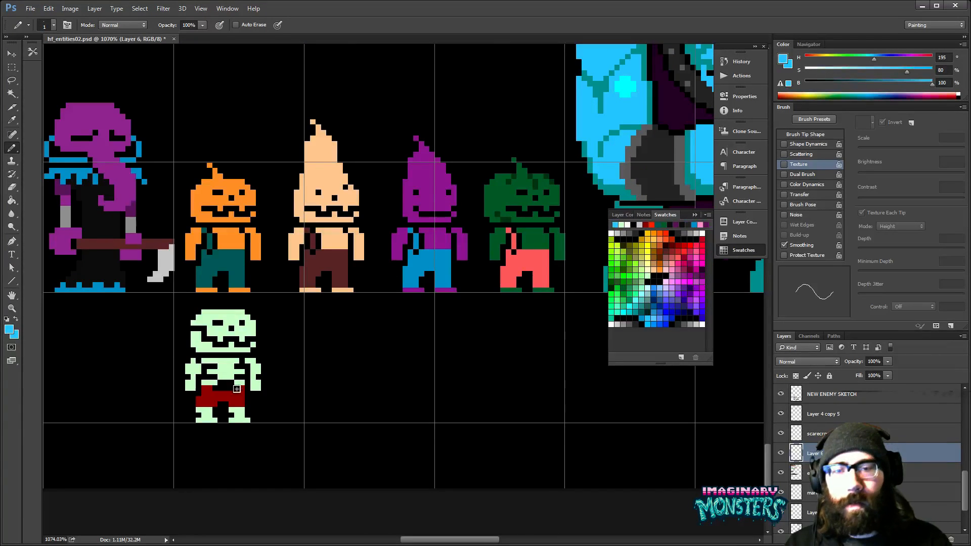
{"action": "key", "text": "g"}
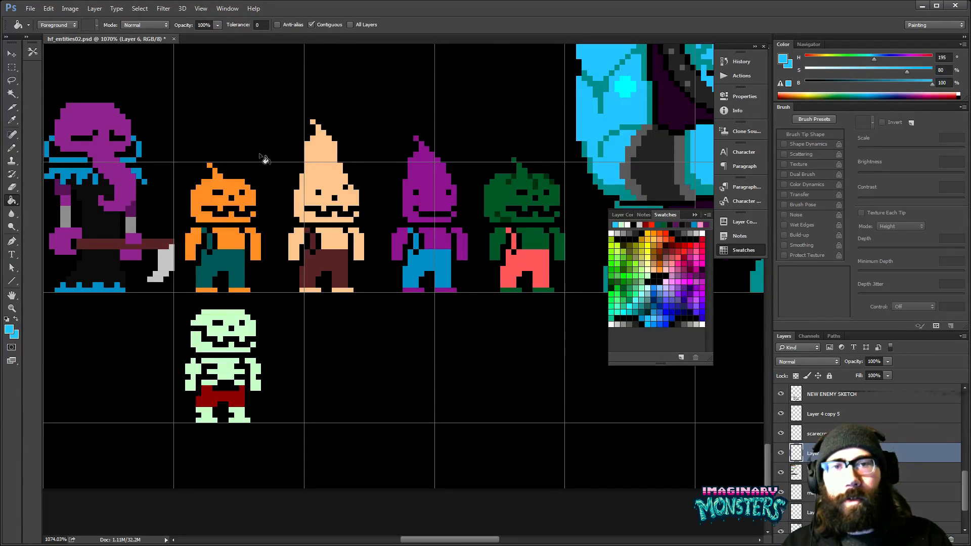
{"action": "left_click", "coordinate": [213, 402]}
{"action": "left_click_drag", "start_coordinate": [310, 391], "coordinate": [324, 397]}
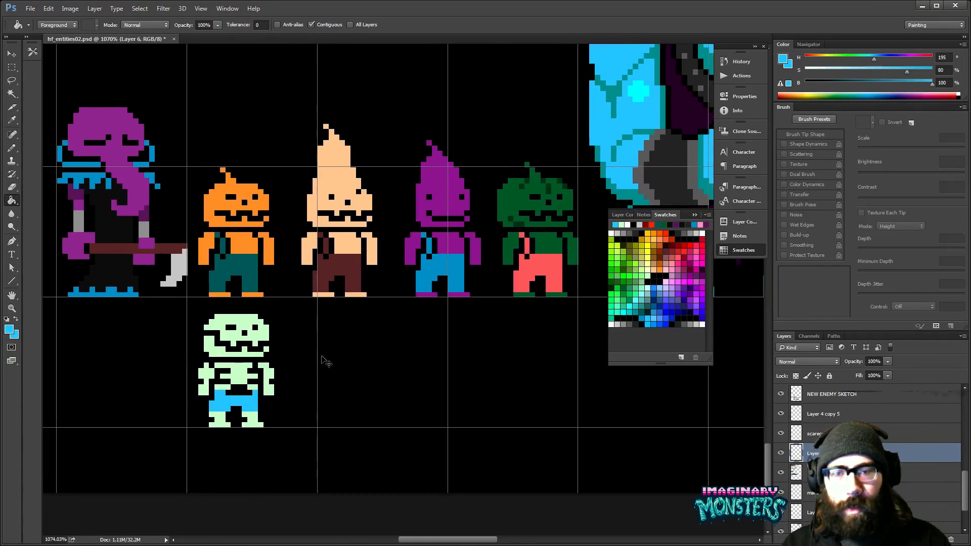
{"action": "key", "text": "ctrl+z"}
- Fill the skeleton's shorts with the dark brown of the peach cone-headed enemy's trousers (H 0, S 50, B 40)
{"action": "left_click_drag", "start_coordinate": [426, 352], "coordinate": [415, 351]}
{"action": "key", "text": "b"}
{"action": "left_click", "coordinate": [227, 377], "text": "alt"}
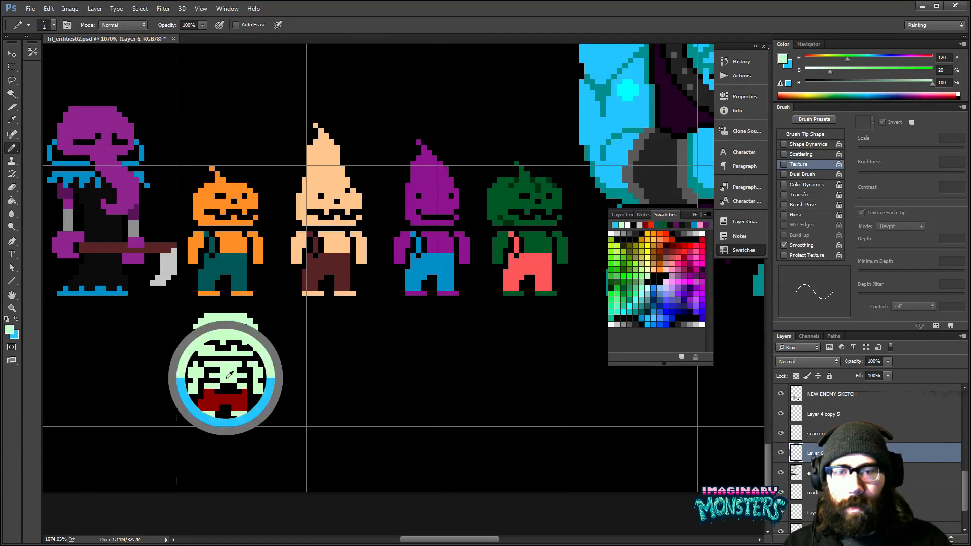
{"action": "left_click_drag", "start_coordinate": [323, 393], "coordinate": [299, 411]}
{"action": "left_click_drag", "start_coordinate": [428, 353], "coordinate": [479, 371]}
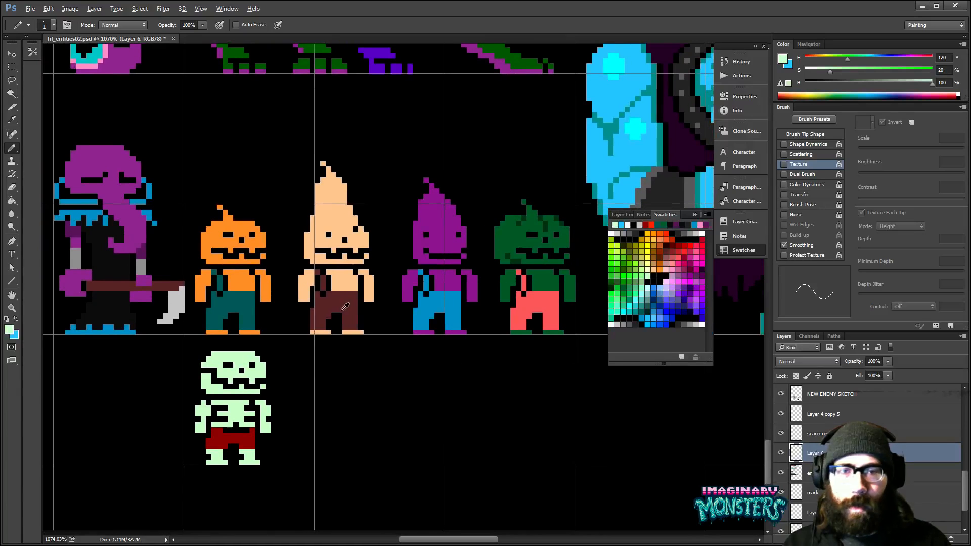
{"action": "left_click", "coordinate": [345, 309], "text": "alt"}
{"action": "key", "text": "g"}
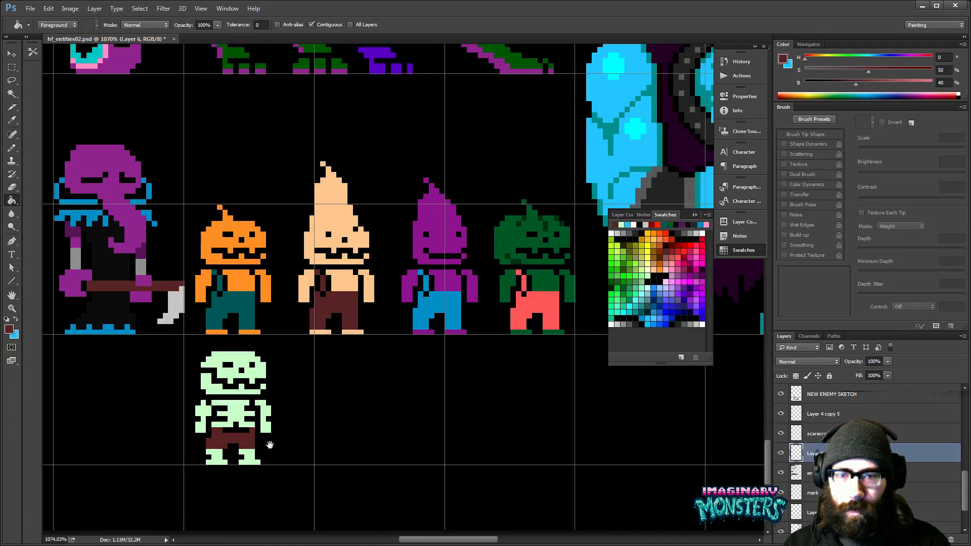
{"action": "left_click_drag", "start_coordinate": [265, 432], "coordinate": [317, 415]}
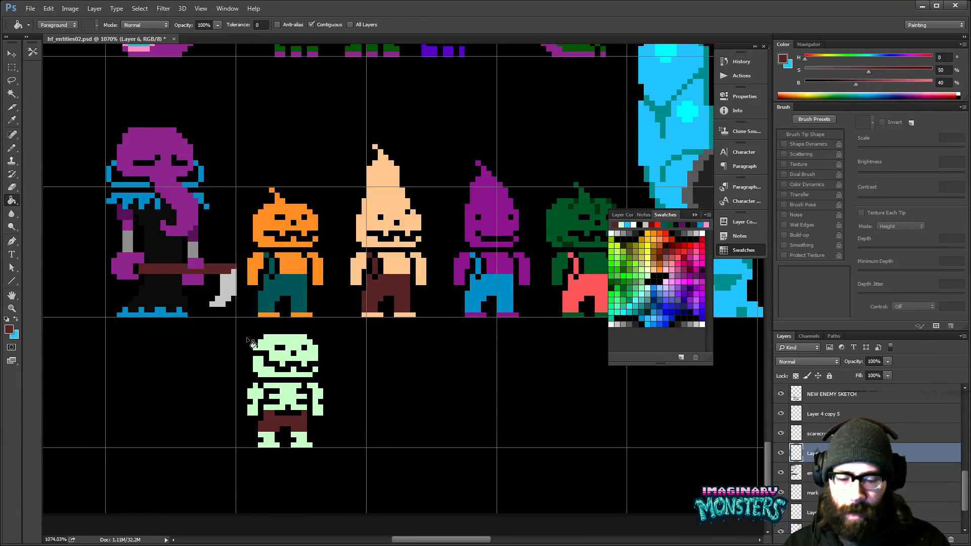
- Select the area around the skeleton and fill its shorts with dark purple (H 300, S 67, B 40)
{"action": "key", "text": "m"}
{"action": "left_click_drag", "start_coordinate": [236, 324], "coordinate": [351, 459]}
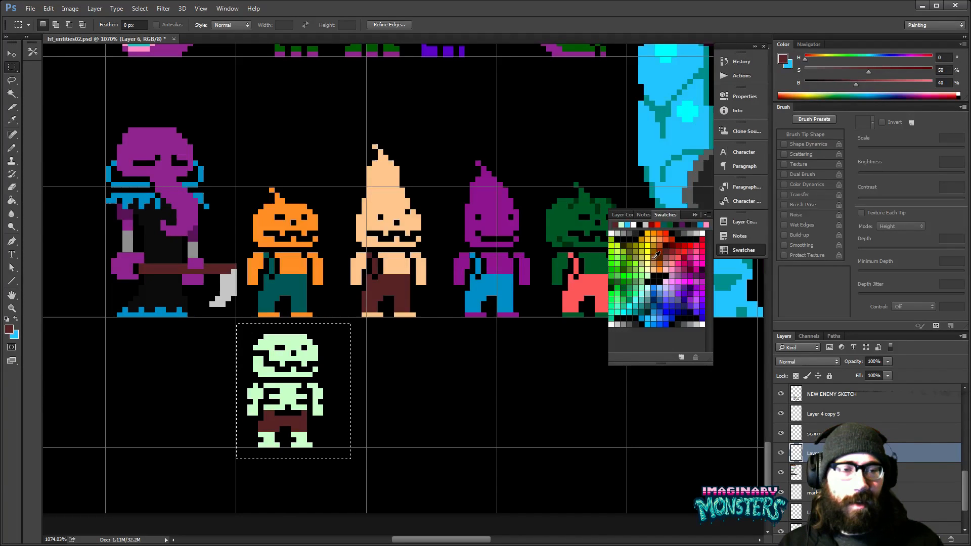
{"action": "left_click", "coordinate": [682, 224]}
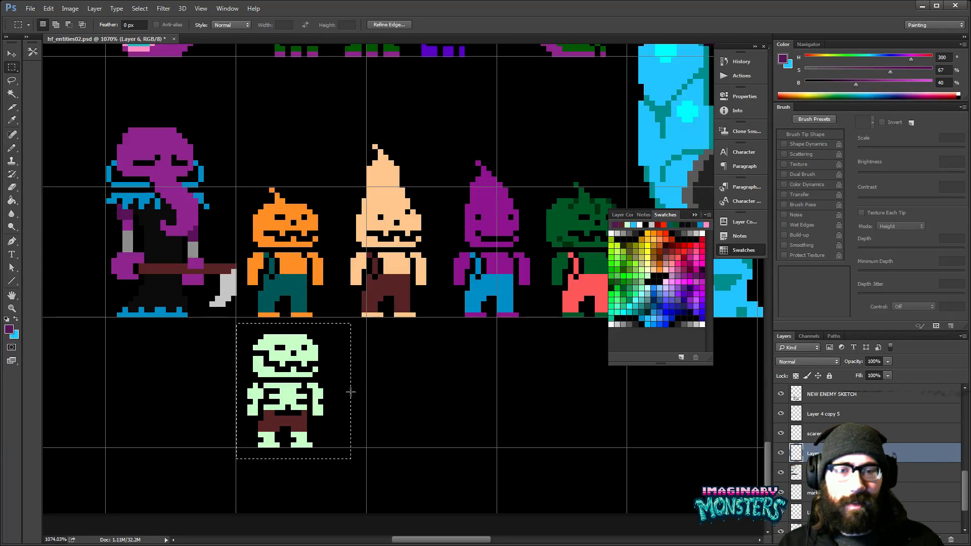
{"action": "key", "text": "g"}
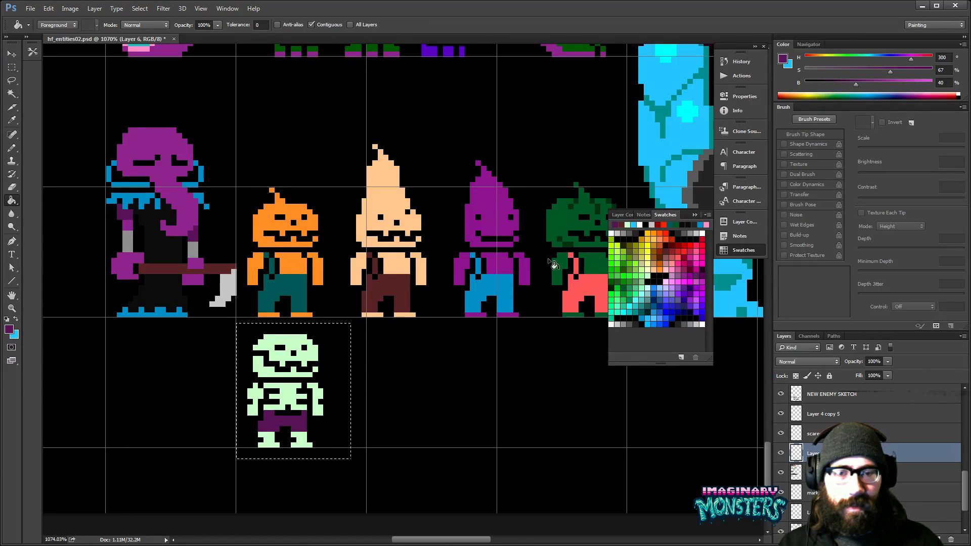
- Turn off contiguous filling and fill all the skeleton's bones with a stronger light green (H 120, S 40, B 100)
{"action": "left_click", "coordinate": [643, 274]}
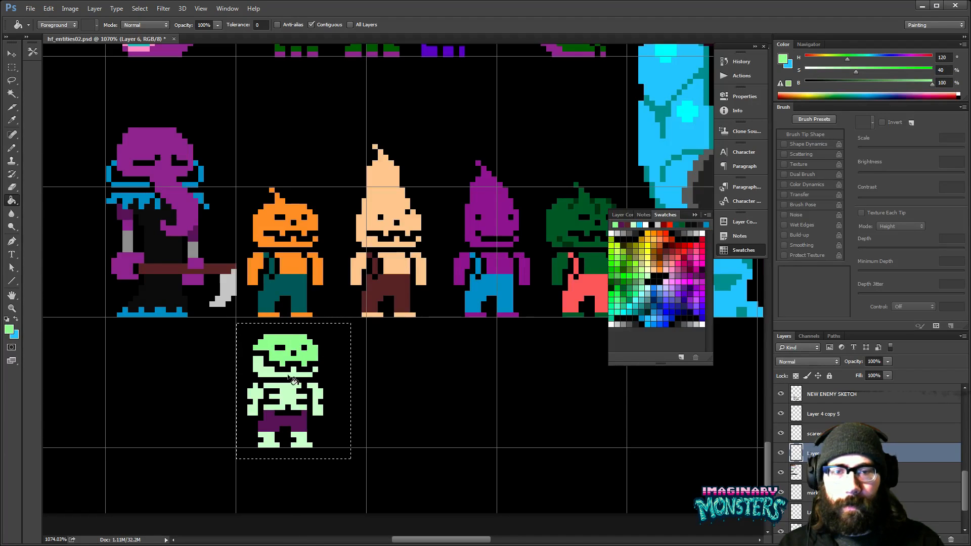
{"action": "left_click", "coordinate": [320, 25]}
{"action": "left_click_drag", "start_coordinate": [345, 423], "coordinate": [287, 433]}
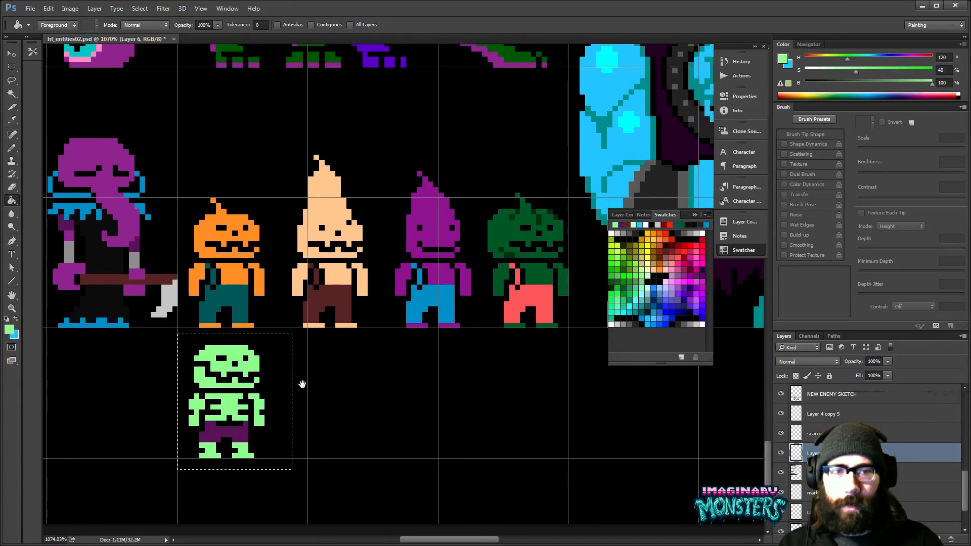
{"action": "key", "text": "z"}
{"action": "left_click", "coordinate": [332, 370], "text": "alt"}
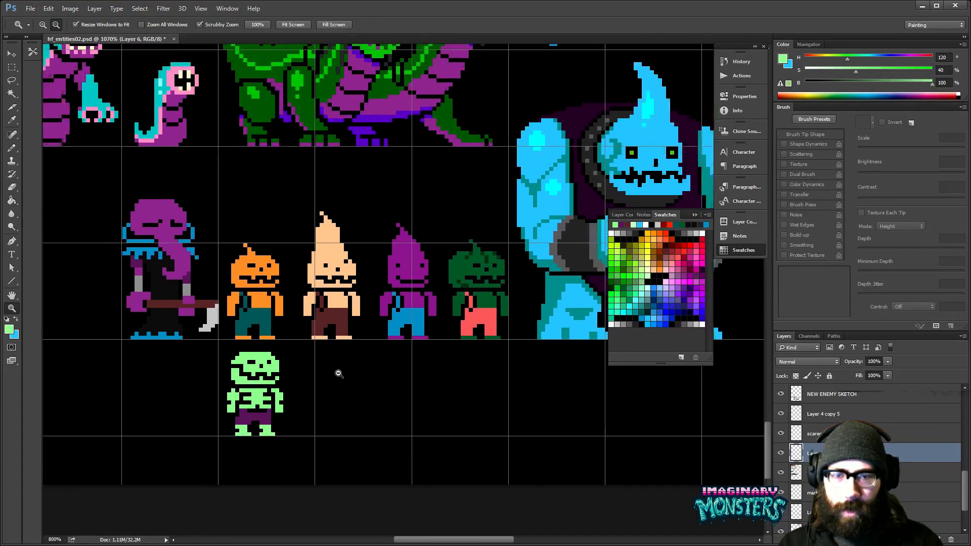
- Reshape the skeleton's skull by rounding its upper right corner and trimming a column of pixels from its right side
{"action": "left_click", "coordinate": [338, 373], "text": "alt"}
{"action": "key", "text": "ctrl+h"}
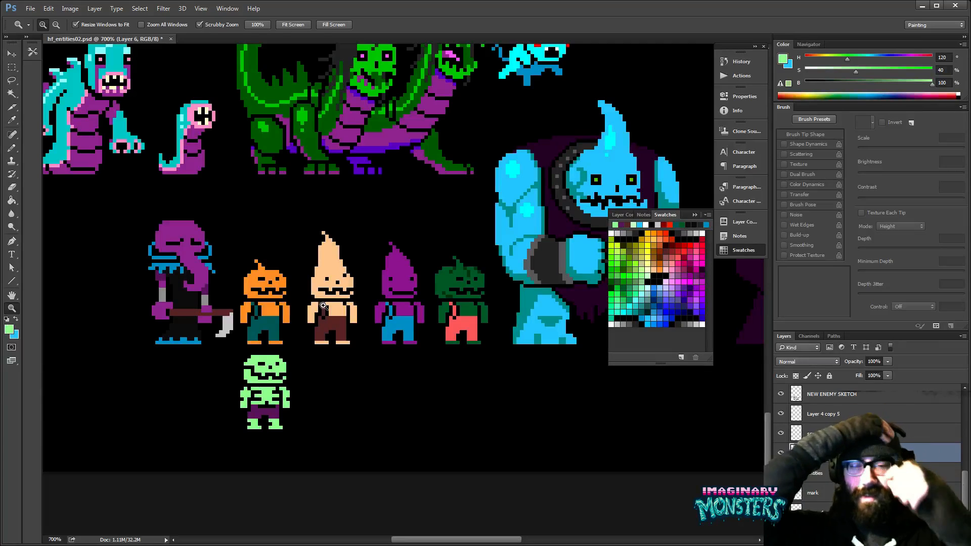
{"action": "key", "text": "ctrl+h"}
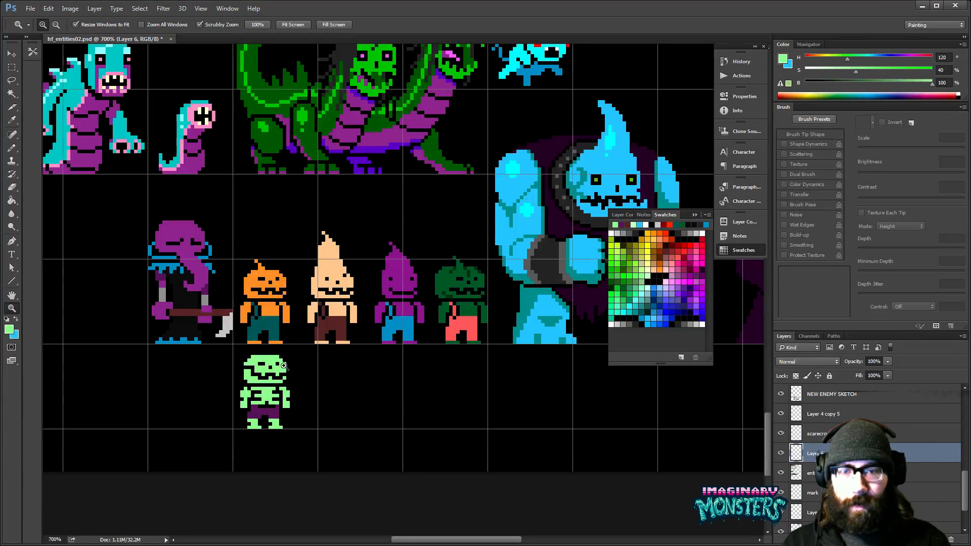
{"action": "scroll", "coordinate": [276, 366], "scroll_direction": "up", "scroll_amount": 3}
{"action": "key", "text": "b"}
{"action": "left_click", "coordinate": [246, 348]}
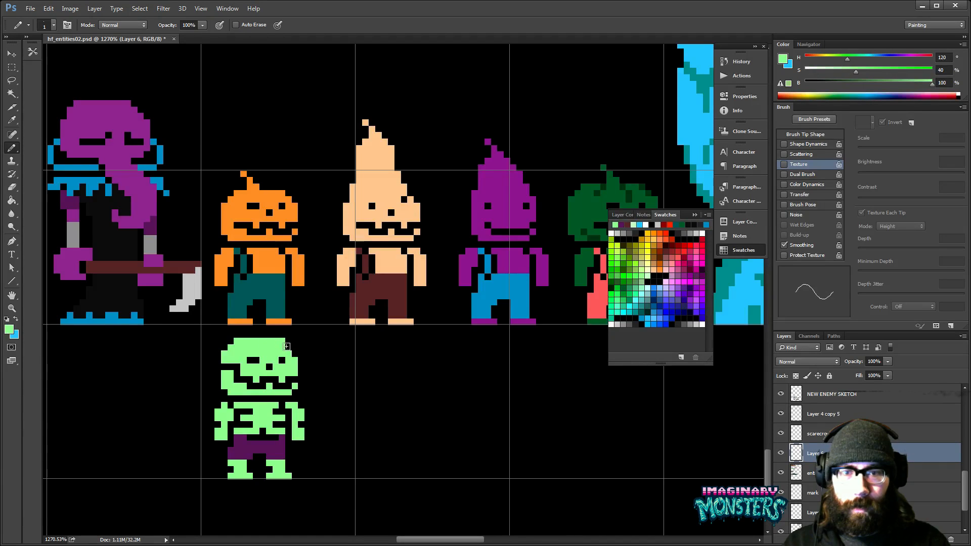
{"action": "left_click_drag", "start_coordinate": [302, 356], "coordinate": [332, 360]}
{"action": "key", "text": "e"}
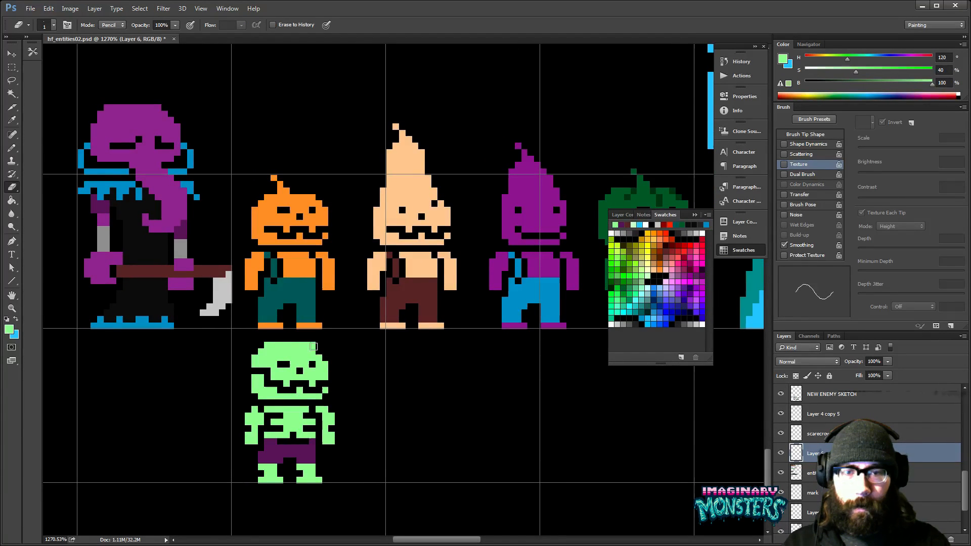
{"action": "left_click_drag", "start_coordinate": [314, 346], "coordinate": [410, 321]}
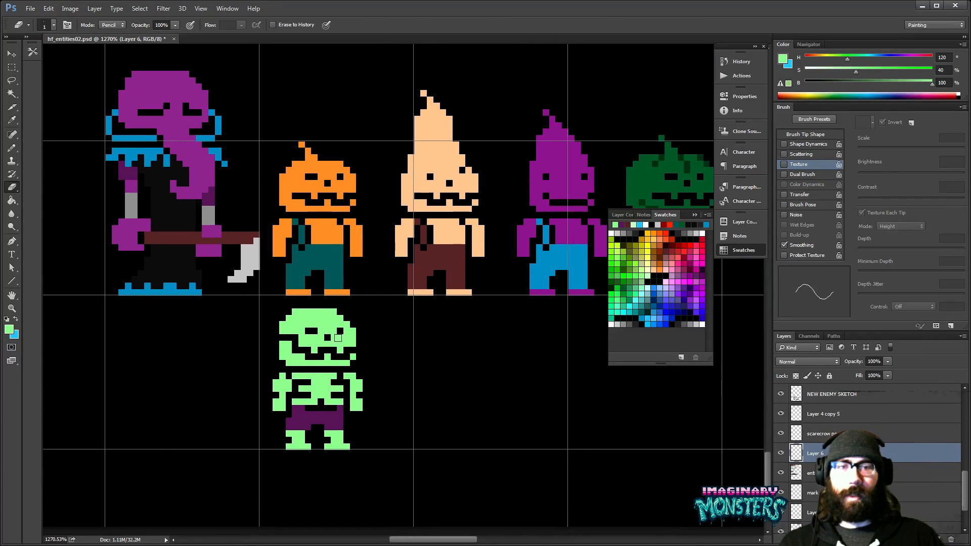
{"action": "left_click_drag", "start_coordinate": [381, 366], "coordinate": [433, 347]}
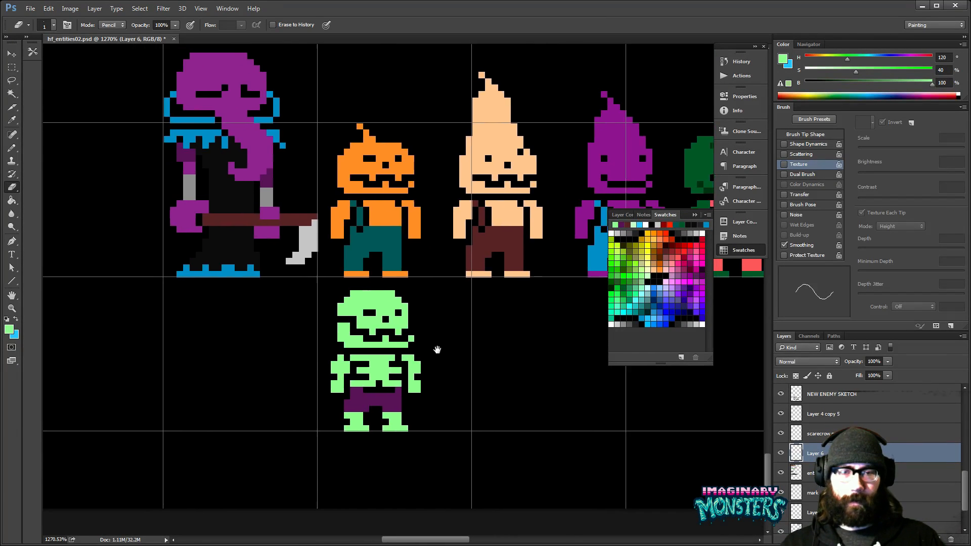
{"action": "key", "text": "z"}
{"action": "left_click_drag", "start_coordinate": [415, 355], "coordinate": [483, 314]}
{"action": "key", "text": "b"}
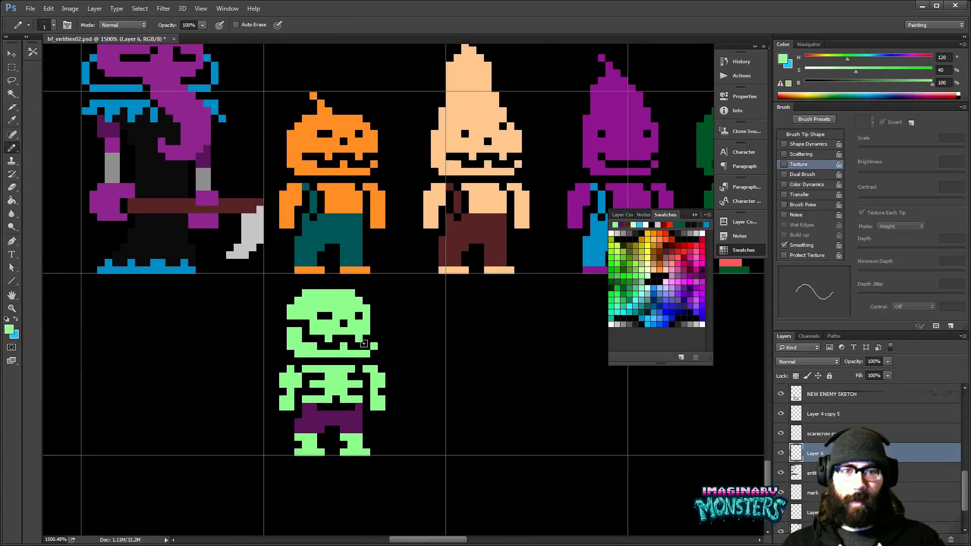
{"action": "key", "text": "e"}
{"action": "left_click_drag", "start_coordinate": [403, 367], "coordinate": [396, 376]}
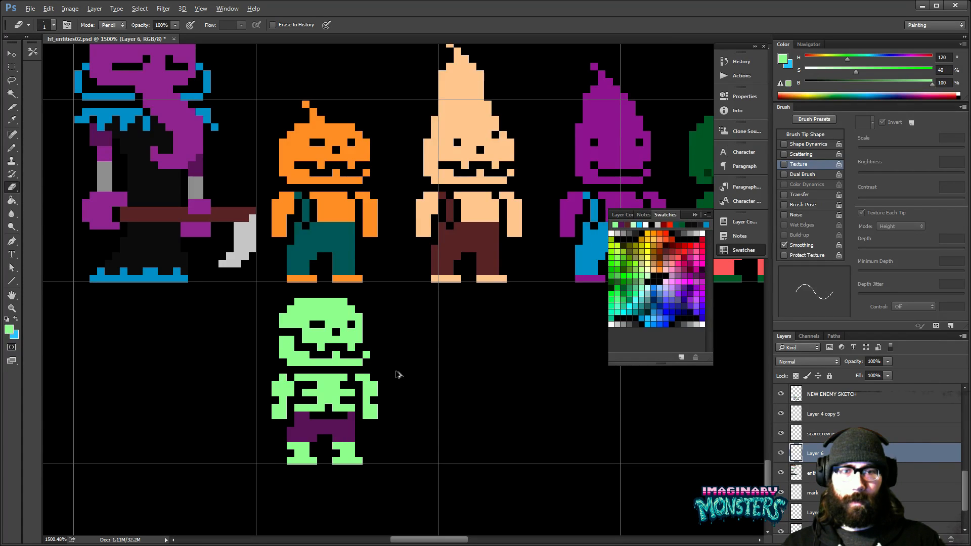
- Examine the green skeleton alongside the neighbouring enemies and the rest of the sprite sheet
{"action": "key", "text": "z"}
{"action": "scroll", "coordinate": [412, 351], "scroll_direction": "down", "scroll_amount": 6}
{"action": "left_click", "coordinate": [425, 369], "text": "alt"}
{"action": "left_click_drag", "start_coordinate": [474, 361], "coordinate": [380, 374]}
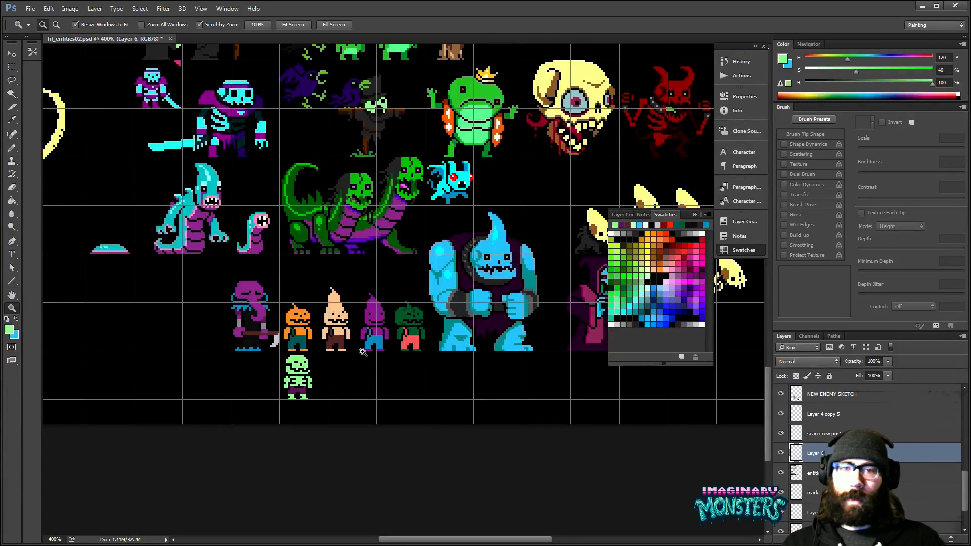
{"action": "mouse_move", "coordinate": [387, 350]}
{"action": "left_mouse_down"}
{"action": "mouse_move", "coordinate": [366, 355]}
{"action": "mouse_move", "coordinate": [405, 405]}
{"action": "left_mouse_up"}
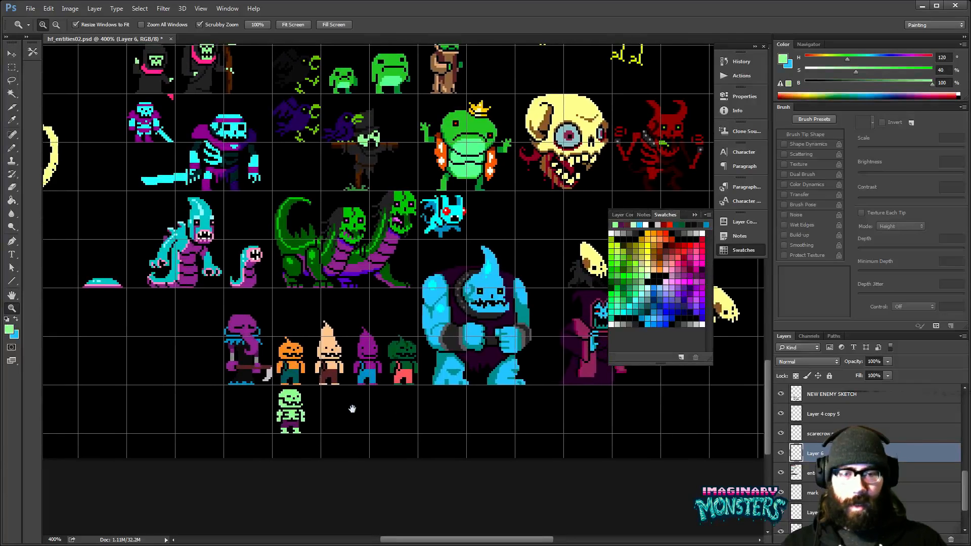
{"action": "left_click_drag", "start_coordinate": [349, 415], "coordinate": [388, 418]}
{"action": "mouse_move", "coordinate": [329, 408]}
{"action": "left_mouse_down"}
{"action": "mouse_move", "coordinate": [381, 364]}
{"action": "mouse_move", "coordinate": [382, 373]}
{"action": "mouse_move", "coordinate": [369, 365]}
{"action": "mouse_move", "coordinate": [367, 387]}
{"action": "left_mouse_up"}
{"action": "key", "text": "b"}
{"action": "key", "text": "z"}
{"action": "mouse_move", "coordinate": [519, 370]}
{"action": "left_mouse_down"}
{"action": "mouse_move", "coordinate": [413, 372]}
{"action": "mouse_move", "coordinate": [455, 407]}
{"action": "left_mouse_up"}
{"action": "key", "text": "b"}
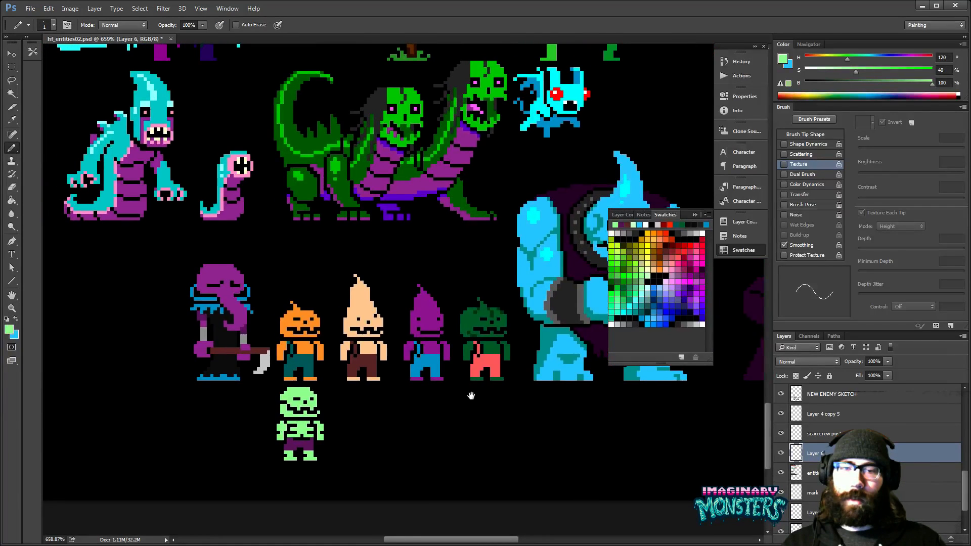
{"action": "key", "text": "z"}
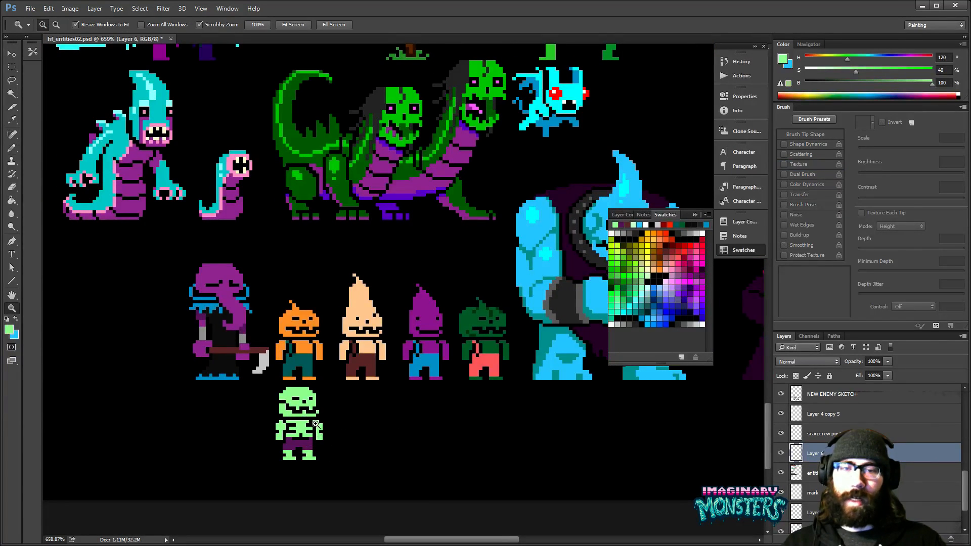
{"action": "left_click", "coordinate": [311, 422]}
{"action": "left_click_drag", "start_coordinate": [347, 452], "coordinate": [342, 448]}
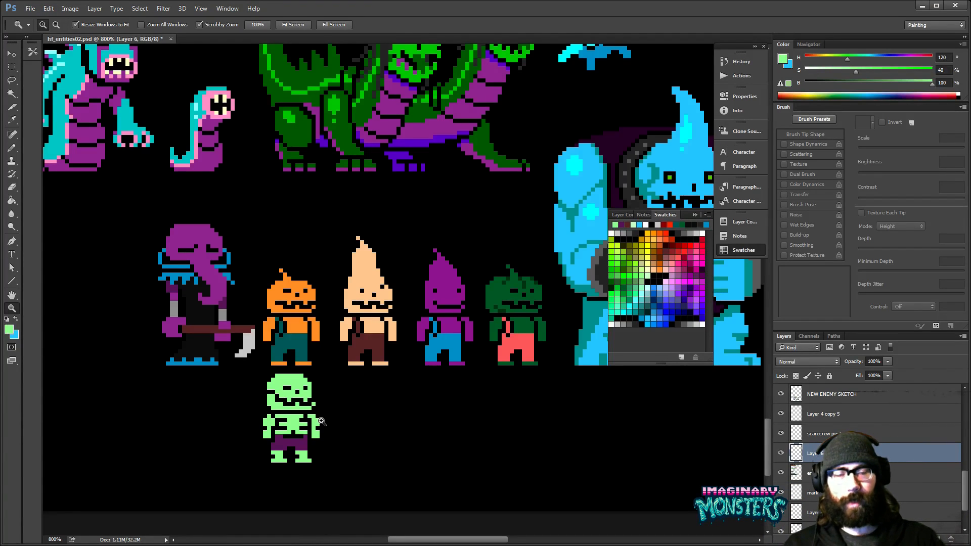
- Show the grid and widen the dark green pumpkin head's right side by one pixel column in dark green (H 150, S 100, B 40)
{"action": "left_click_drag", "start_coordinate": [552, 297], "coordinate": [437, 339]}
{"action": "left_click", "coordinate": [437, 340]}
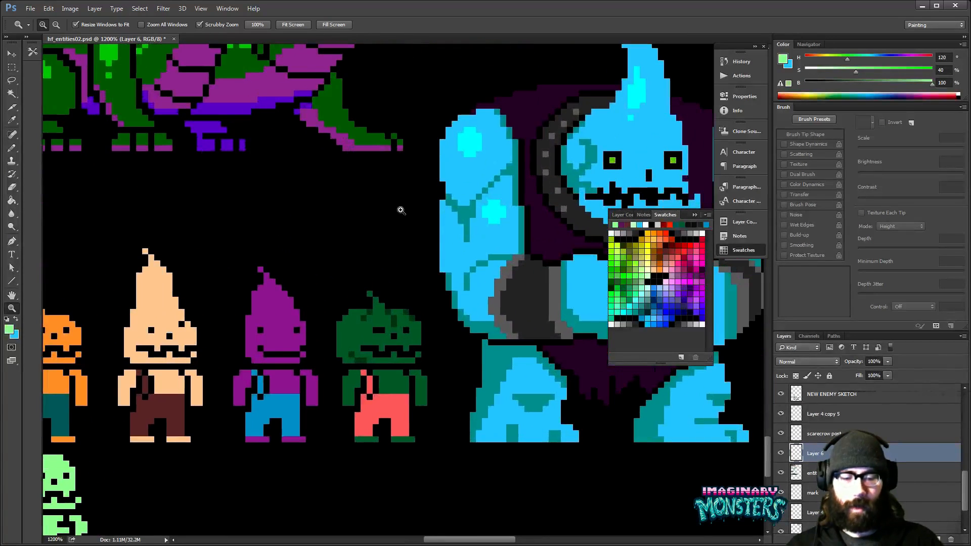
{"action": "key", "text": "ctrl+apostrophe"}
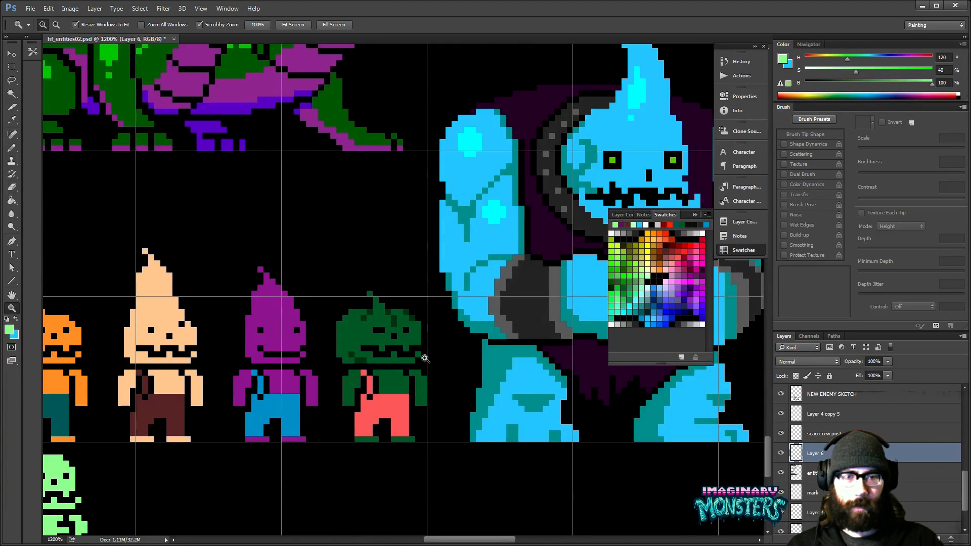
{"action": "left_click", "coordinate": [424, 358]}
{"action": "key", "text": "b"}
{"action": "left_click", "coordinate": [401, 344], "text": "alt"}
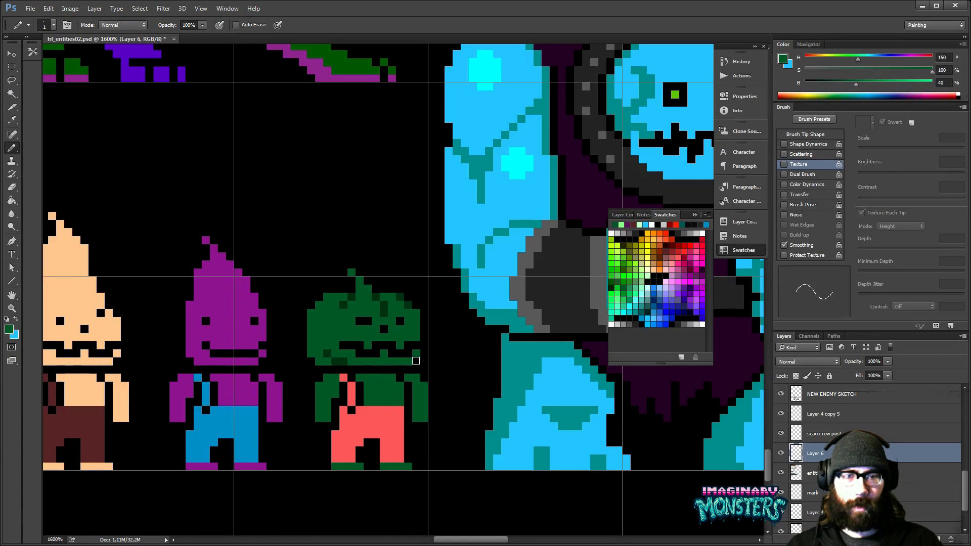
{"action": "left_click", "coordinate": [419, 353]}
{"action": "left_click", "coordinate": [410, 351], "text": "alt"}
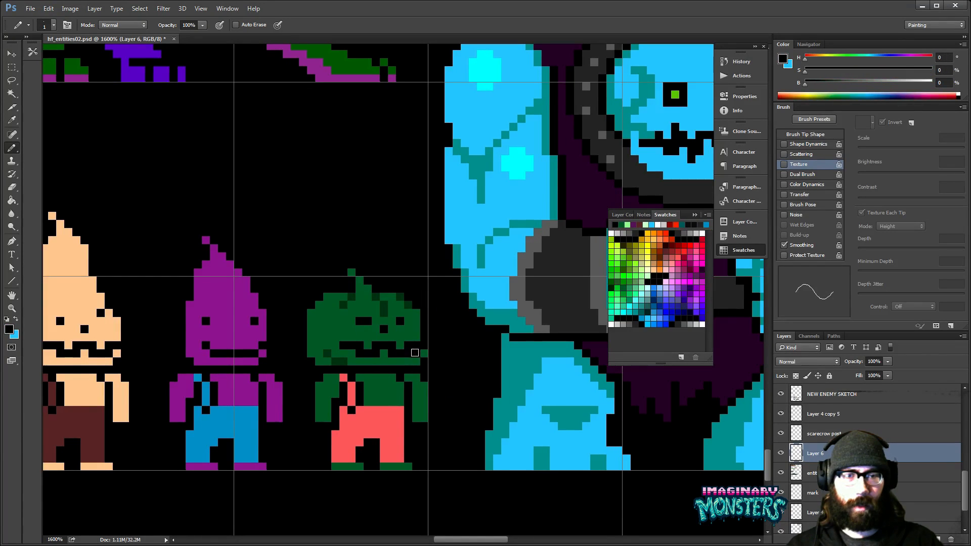
{"action": "left_click", "coordinate": [419, 334], "text": "alt"}
{"action": "mouse_move", "coordinate": [424, 339]}
{"action": "left_mouse_down"}
{"action": "mouse_move", "coordinate": [423, 314]}
{"action": "mouse_move", "coordinate": [407, 296]}
{"action": "mouse_move", "coordinate": [449, 334]}
{"action": "left_mouse_up"}
{"action": "left_click", "coordinate": [419, 315], "text": "alt"}
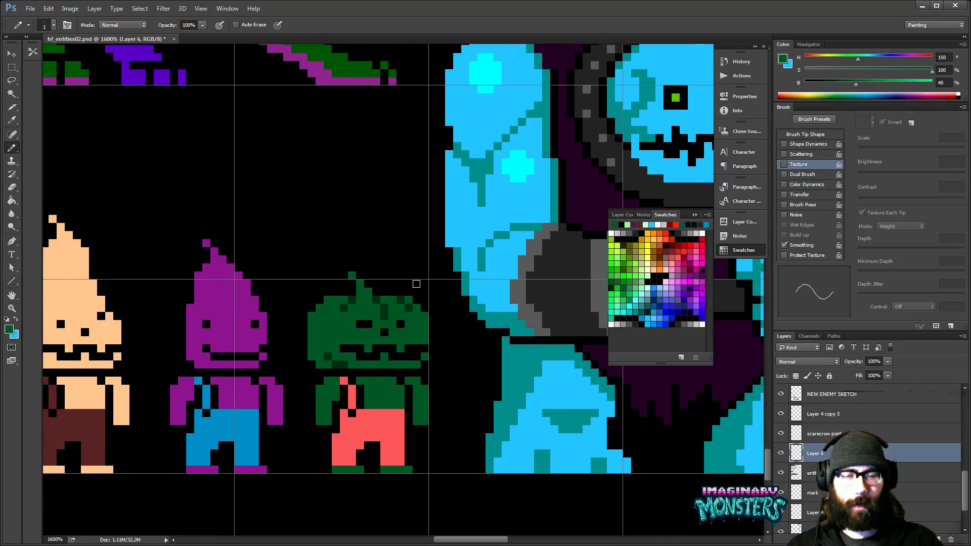
{"action": "key", "text": "z"}
{"action": "left_click", "coordinate": [433, 345], "text": "alt"}
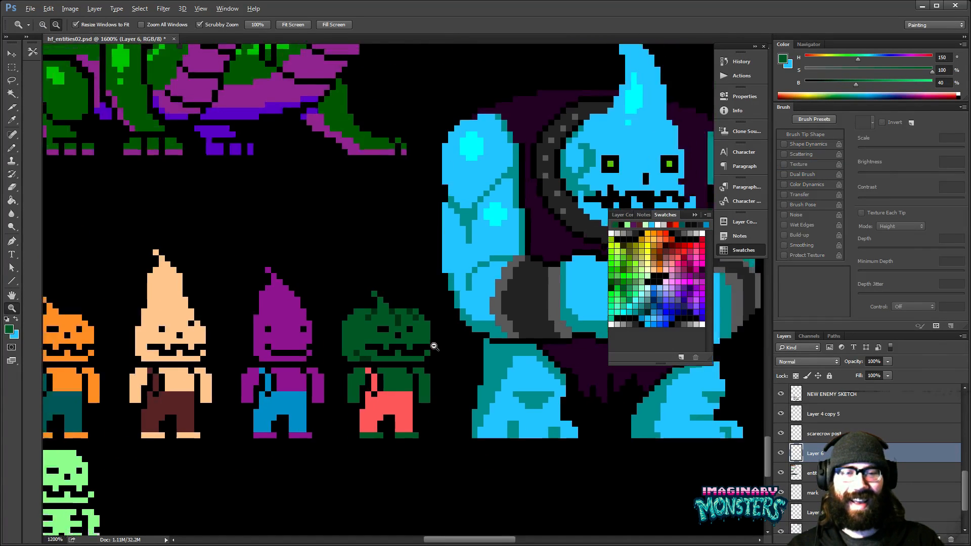
- Redraw the dark green pumpkin head's left eye as a single black pixel farther from the nose
{"action": "left_click", "coordinate": [434, 345], "text": "alt"}
{"action": "left_click", "coordinate": [434, 345], "text": "alt"}
{"action": "left_click_drag", "start_coordinate": [419, 340], "coordinate": [457, 318]}
{"action": "key", "text": "b"}
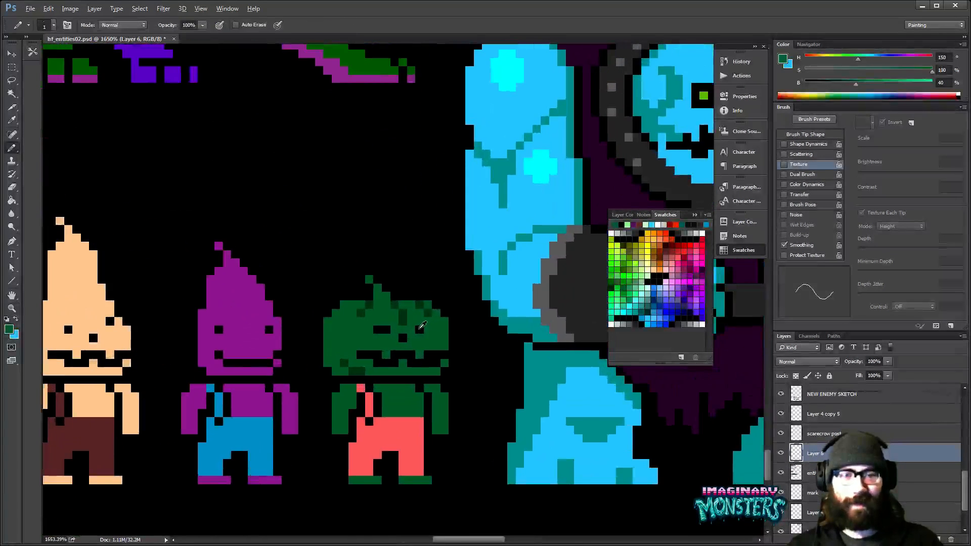
{"action": "left_click_drag", "start_coordinate": [368, 382], "coordinate": [429, 348]}
{"action": "key", "text": "z"}
{"action": "left_click", "coordinate": [457, 343], "text": "alt"}
{"action": "left_click", "coordinate": [458, 344], "text": "alt"}
{"action": "left_click", "coordinate": [458, 344], "text": "alt"}
{"action": "left_click", "coordinate": [459, 345], "text": "alt"}
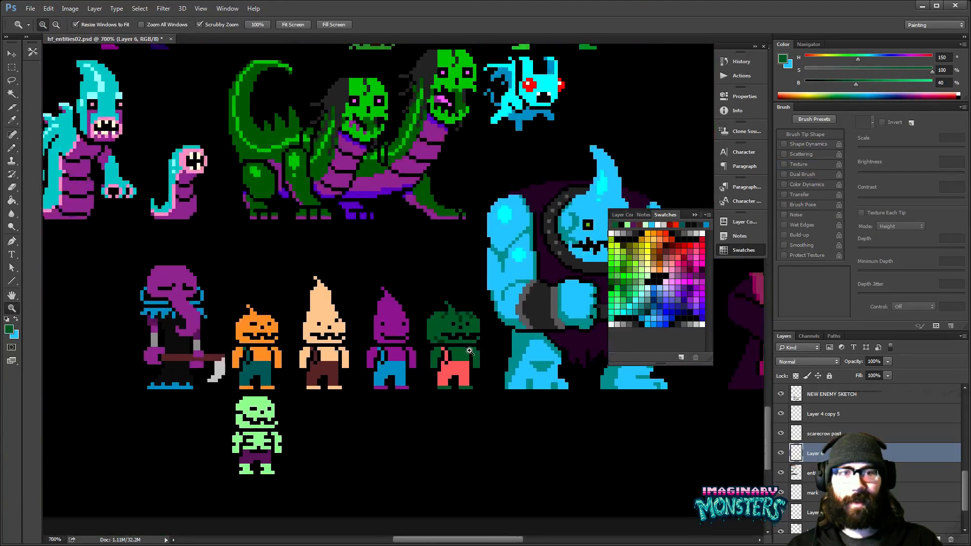
{"action": "key", "text": "b"}
{"action": "key", "text": "z"}
{"action": "left_click_drag", "start_coordinate": [466, 340], "coordinate": [493, 324]}
{"action": "key", "text": "b"}
{"action": "left_click", "coordinate": [376, 306], "text": "alt"}
{"action": "left_click", "coordinate": [347, 311], "text": "alt"}
{"action": "key", "text": "z"}
{"action": "left_click", "coordinate": [469, 301], "text": "alt"}
{"action": "left_click", "coordinate": [471, 301], "text": "alt"}
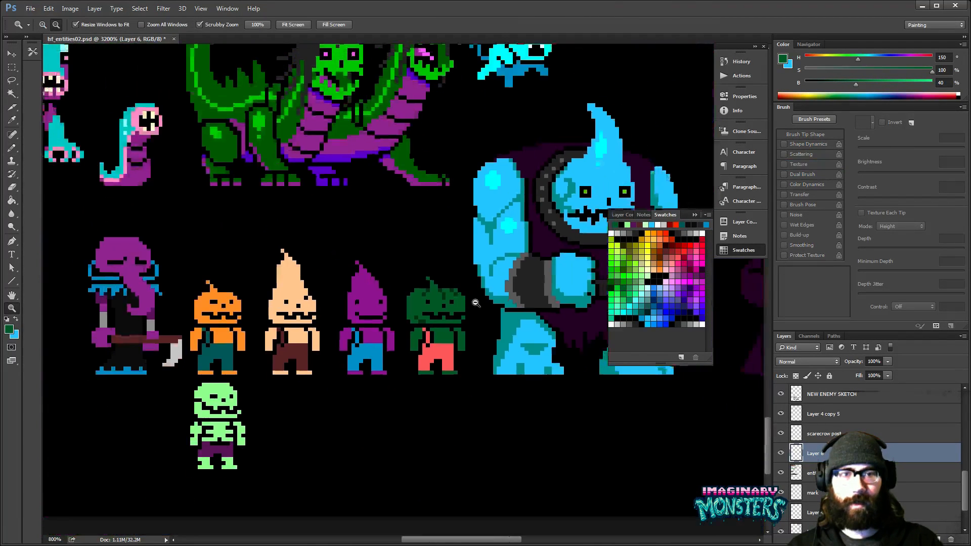
{"action": "left_click", "coordinate": [470, 301], "text": "alt"}
{"action": "left_click", "coordinate": [471, 301], "text": "alt"}
- Add black pixels along the upper edge of the purple cone-headed enemy's mouth to form jagged teeth
{"action": "key", "text": "b"}
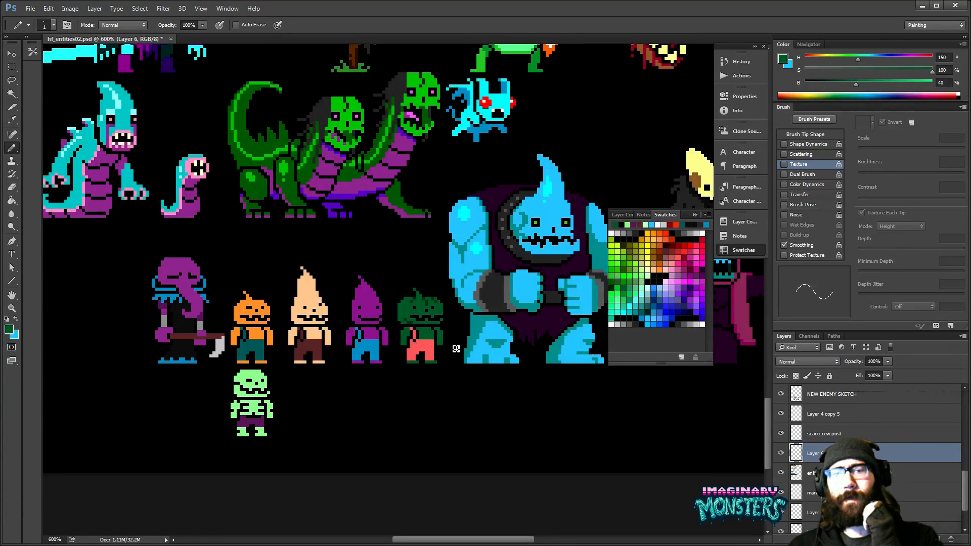
{"action": "left_click_drag", "start_coordinate": [373, 316], "coordinate": [419, 273]}
{"action": "left_click", "coordinate": [366, 327], "text": "alt"}
{"action": "left_click", "coordinate": [370, 314]}
{"action": "left_click_drag", "start_coordinate": [402, 332], "coordinate": [410, 354]}
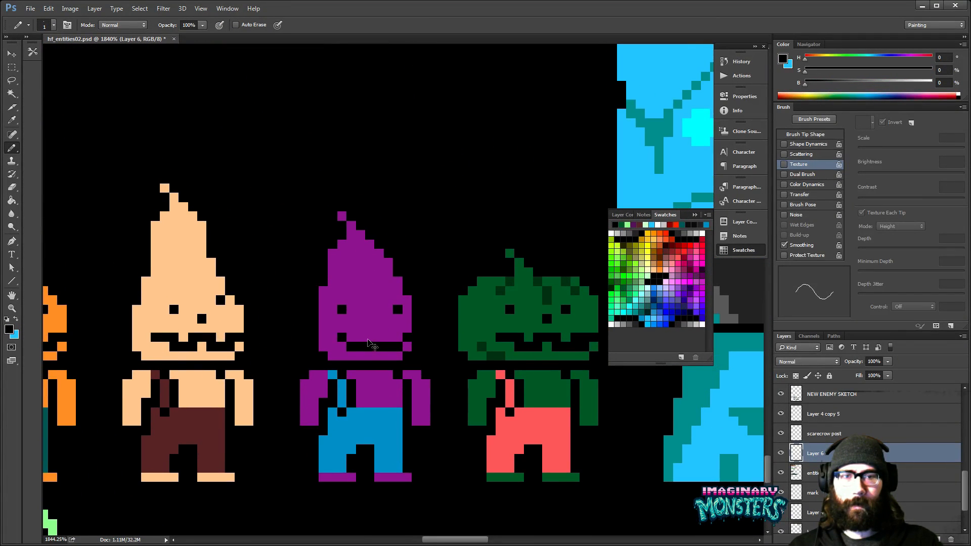
{"action": "left_click", "coordinate": [357, 336]}
{"action": "left_click", "coordinate": [377, 337]}
{"action": "left_click", "coordinate": [393, 336]}
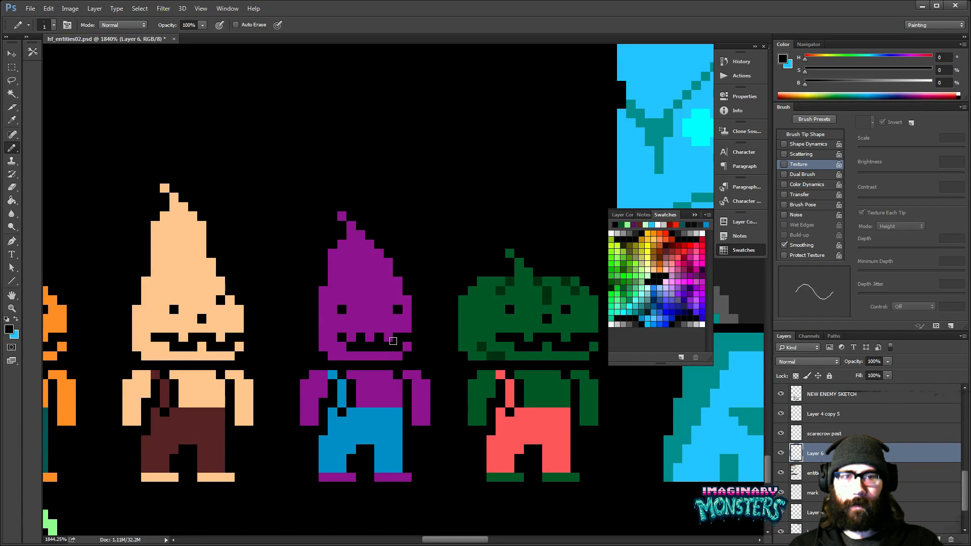
{"action": "left_click_drag", "start_coordinate": [399, 353], "coordinate": [405, 360]}
- Adjust the purple cone-head's jaw tip with its purple (H 300, S 77, B 60) and add a black nose pixel between its eyes
{"action": "left_click", "coordinate": [411, 335], "text": "alt"}
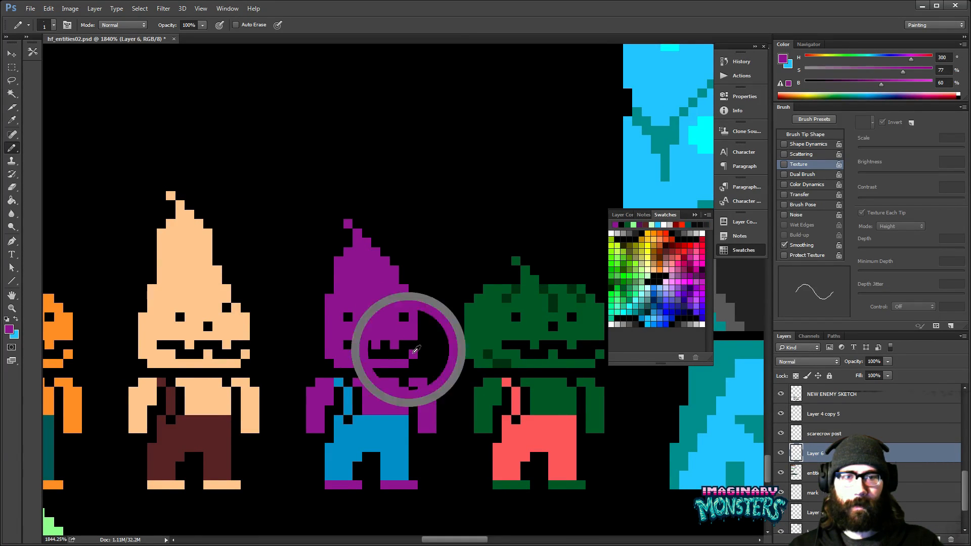
{"action": "key", "text": "e"}
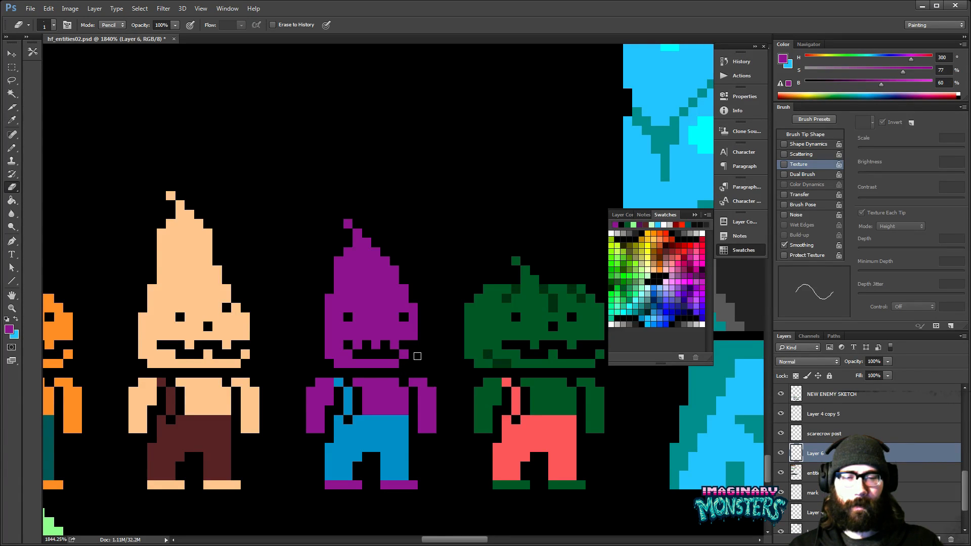
{"action": "key", "text": "b"}
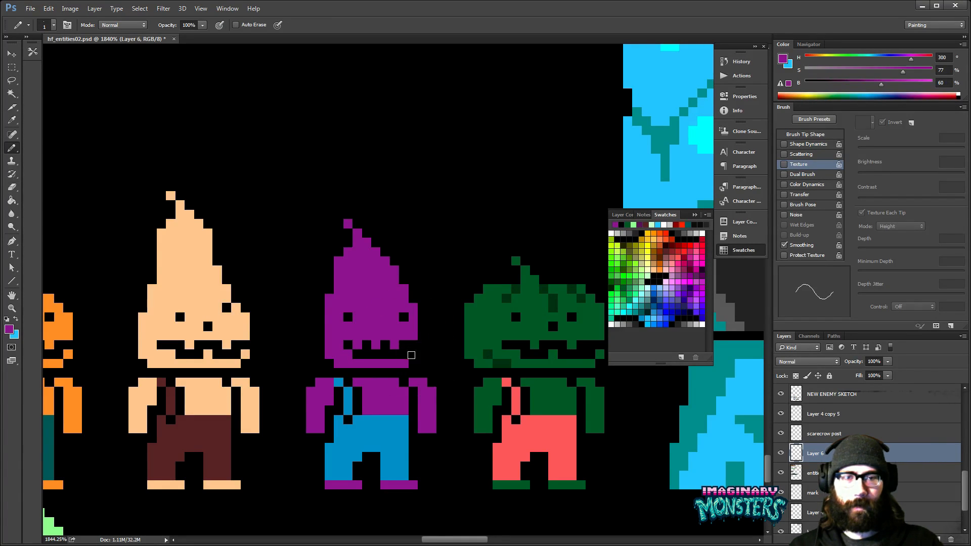
{"action": "left_click", "coordinate": [387, 345], "text": "alt"}
{"action": "left_click", "coordinate": [376, 326]}
{"action": "key", "text": "z"}
{"action": "left_click_drag", "start_coordinate": [463, 357], "coordinate": [432, 317]}
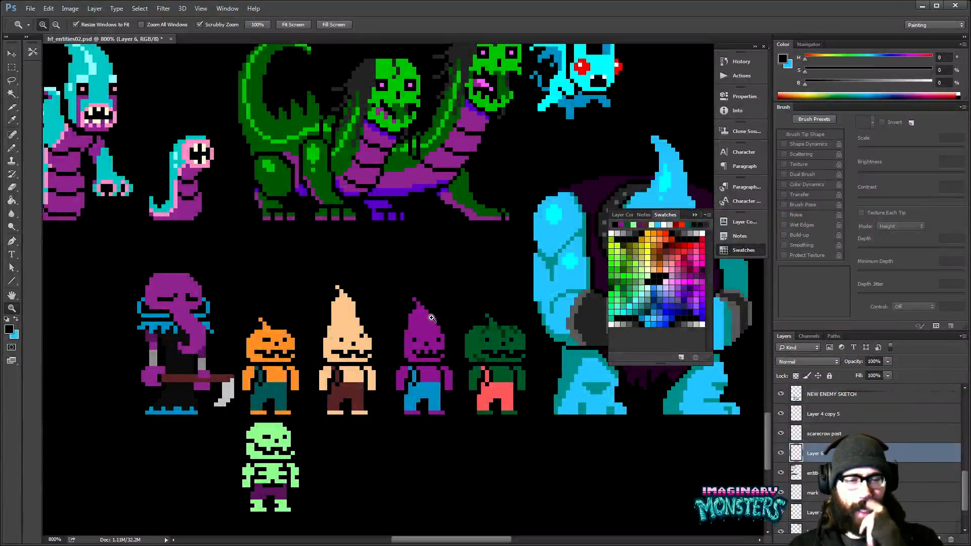
{"action": "left_click_drag", "start_coordinate": [495, 393], "coordinate": [466, 383]}
{"action": "key", "text": "b"}
{"action": "key", "text": "z"}
- Move the purple cone-head's left eye out to the edge of its face, covering the old eye with purple (H 300, S 77, B 60)
{"action": "left_click", "coordinate": [408, 342]}
{"action": "key", "text": "b"}
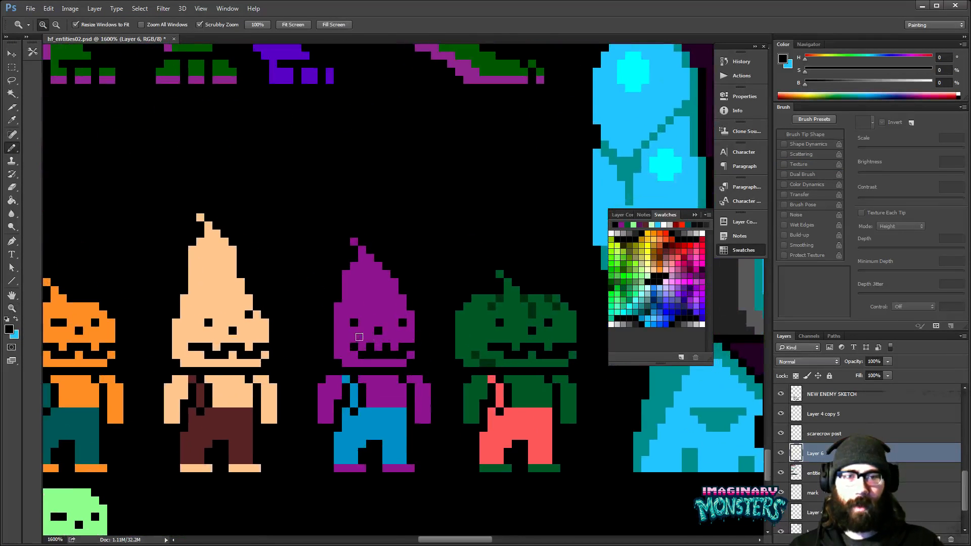
{"action": "left_click_drag", "start_coordinate": [441, 370], "coordinate": [446, 376]}
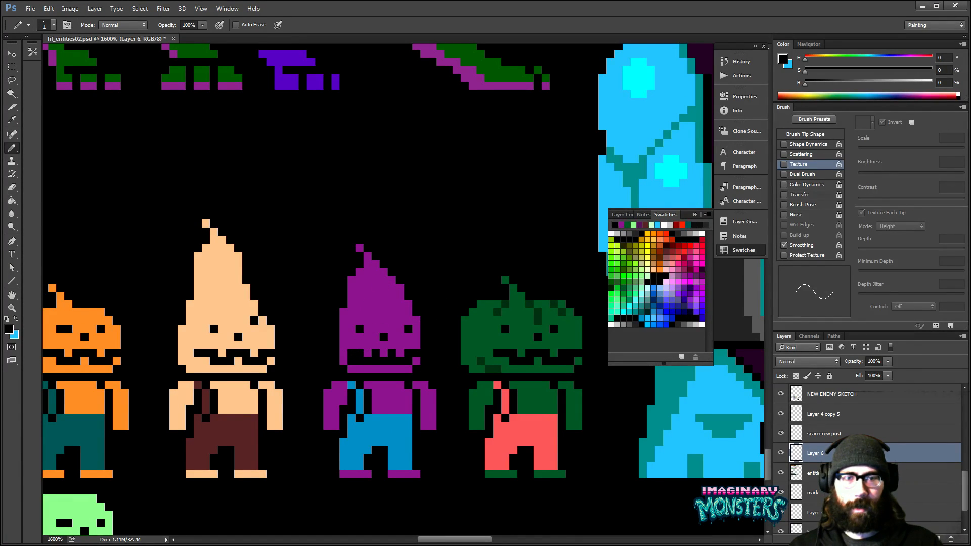
{"action": "left_click", "coordinate": [418, 360], "text": "alt"}
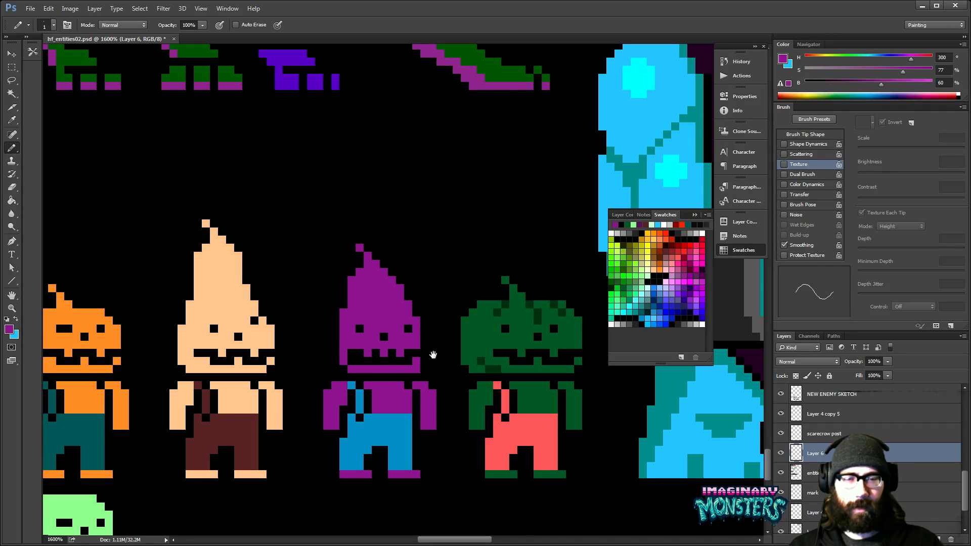
{"action": "left_click_drag", "start_coordinate": [430, 340], "coordinate": [436, 338]}
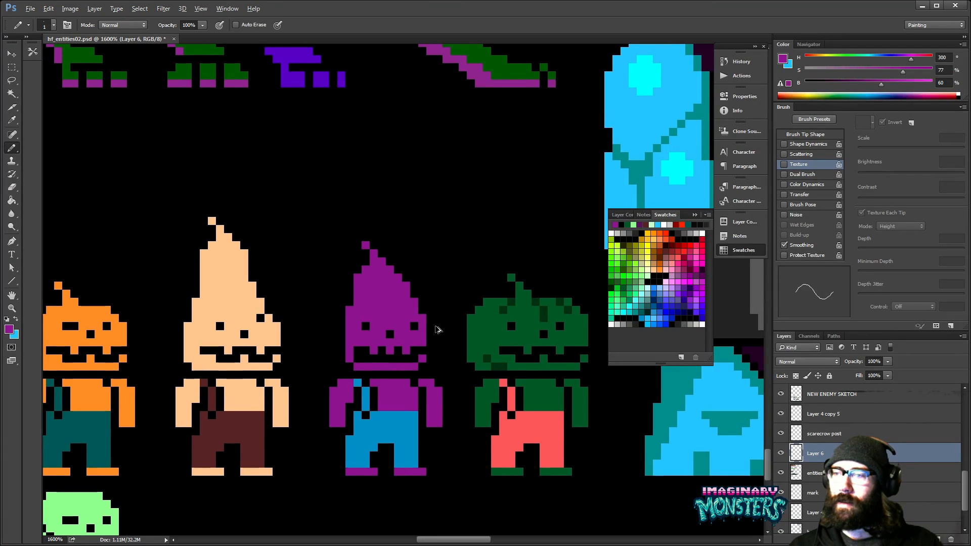
{"action": "left_click_drag", "start_coordinate": [437, 325], "coordinate": [441, 328]}
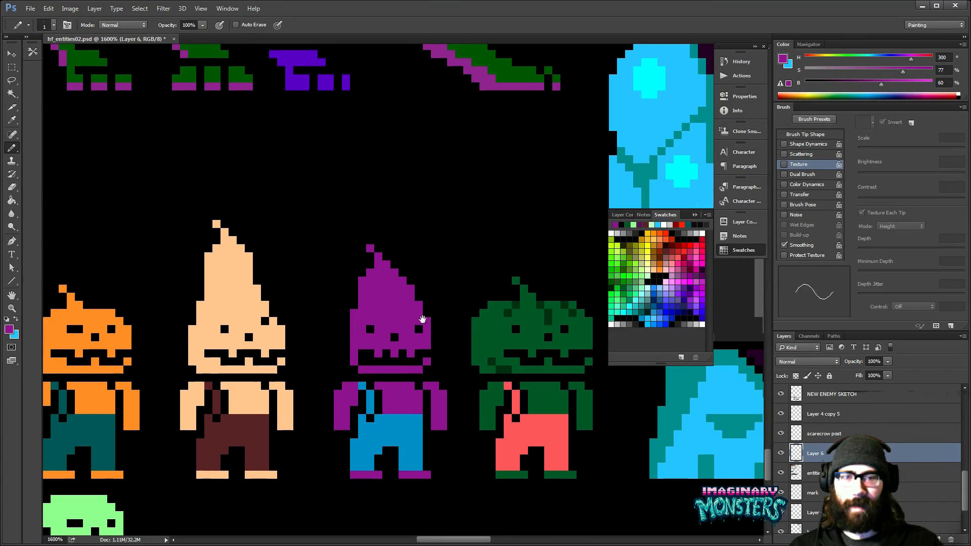
{"action": "left_click", "coordinate": [373, 327], "text": "alt"}
{"action": "left_click", "coordinate": [380, 319], "text": "alt"}
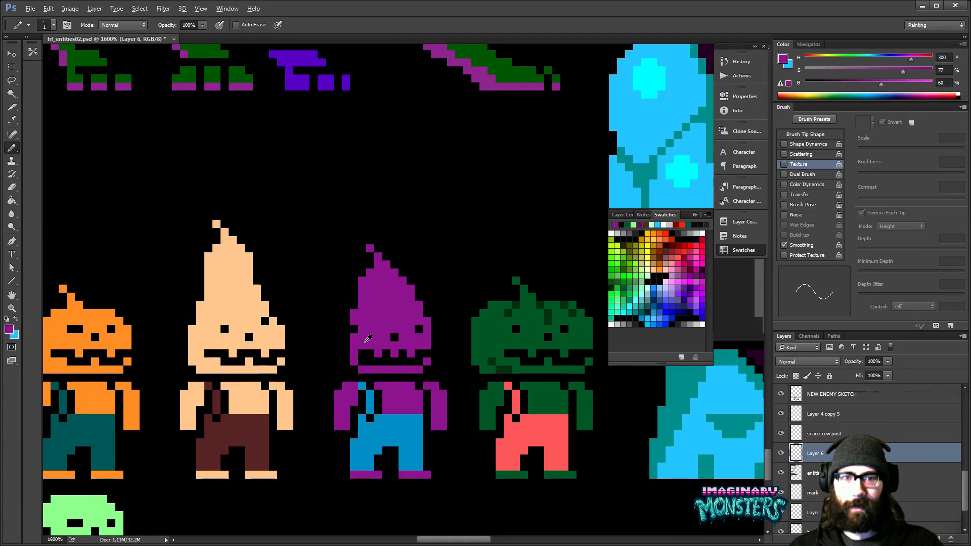
- Retouch the tooth gaps along the upper edge of the purple cone-head's mouth with black pixels
{"action": "left_click_drag", "start_coordinate": [362, 355], "coordinate": [418, 350]}
{"action": "left_click", "coordinate": [372, 352], "text": "alt"}
{"action": "left_click", "coordinate": [362, 354]}
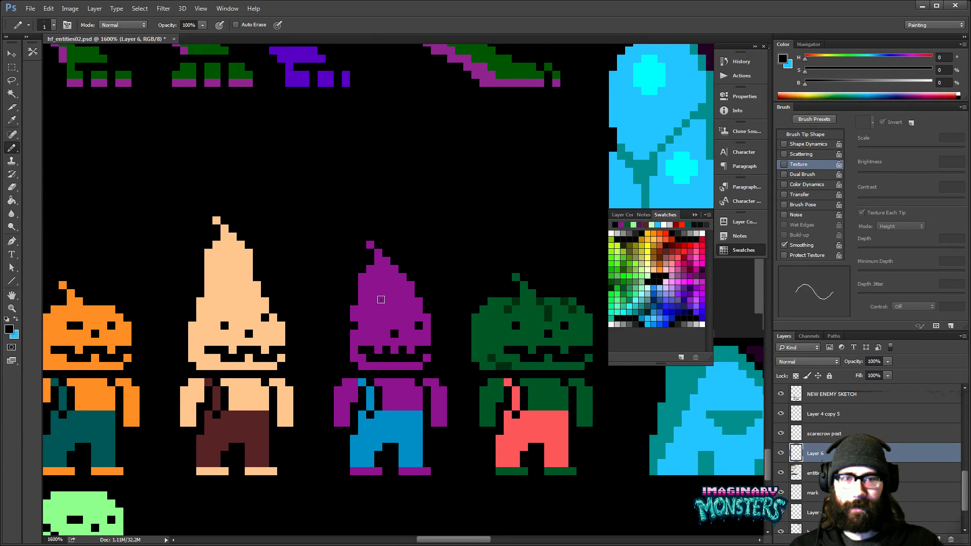
{"action": "key", "text": "z"}
{"action": "left_click", "coordinate": [453, 339], "text": "alt"}
{"action": "left_click", "coordinate": [453, 339], "text": "alt"}
{"action": "left_click", "coordinate": [453, 339], "text": "alt"}
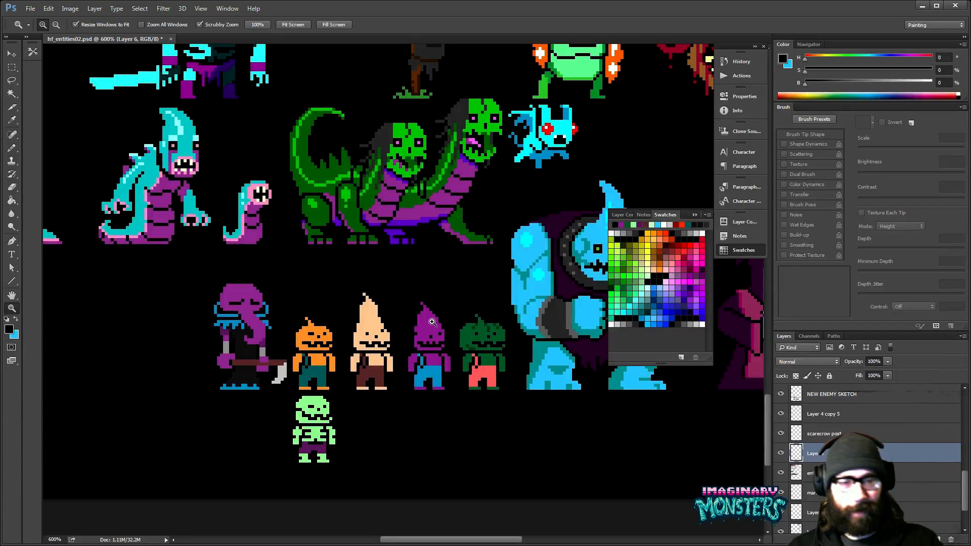
{"action": "left_click_drag", "start_coordinate": [498, 338], "coordinate": [485, 347]}
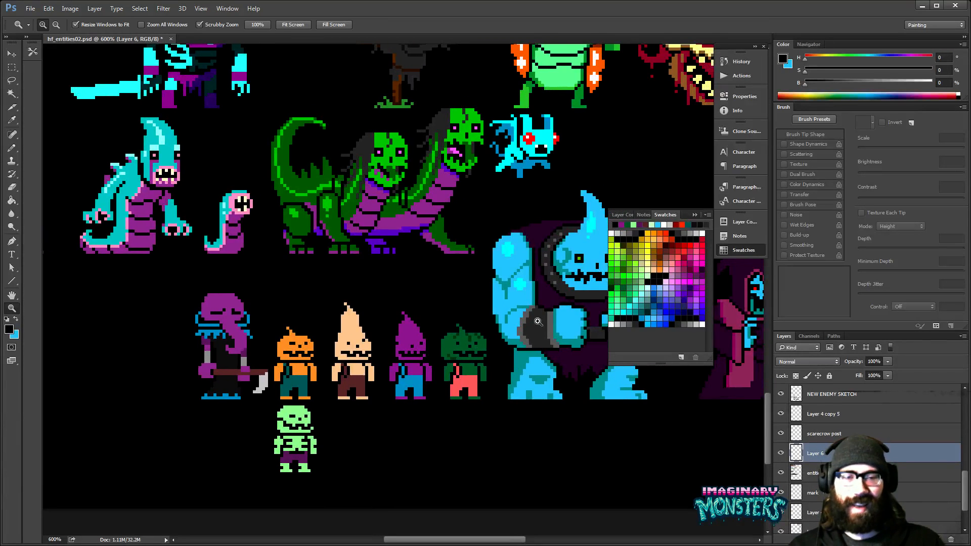
{"action": "left_click_drag", "start_coordinate": [537, 400], "coordinate": [494, 378]}
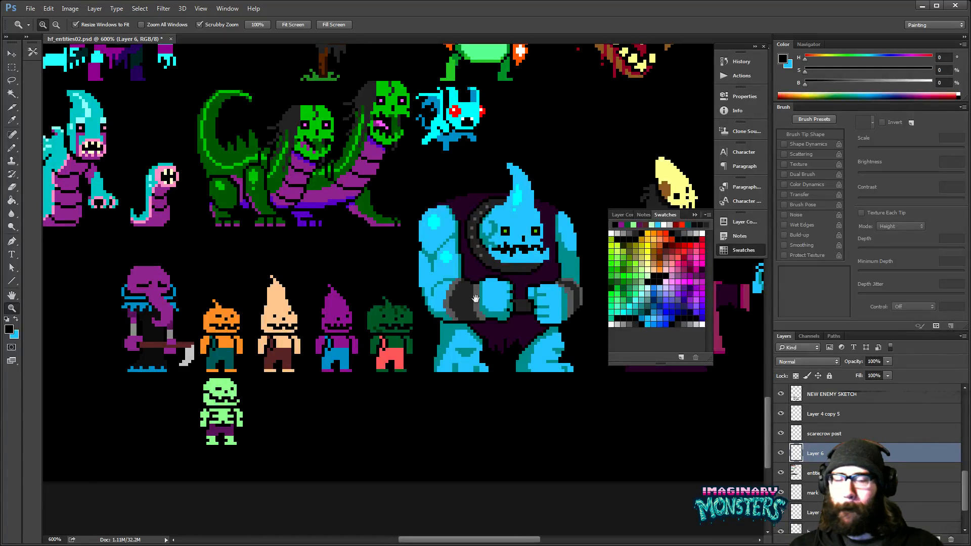
- Retouch the pixels around both of the purple cone-head's eyes with its purple (H 300, S 77, B 60)
{"action": "mouse_move", "coordinate": [353, 323]}
{"action": "left_mouse_down"}
{"action": "mouse_move", "coordinate": [393, 354]}
{"action": "mouse_move", "coordinate": [349, 338]}
{"action": "left_mouse_up"}
{"action": "key", "text": "b"}
{"action": "left_click", "coordinate": [346, 332], "text": "alt"}
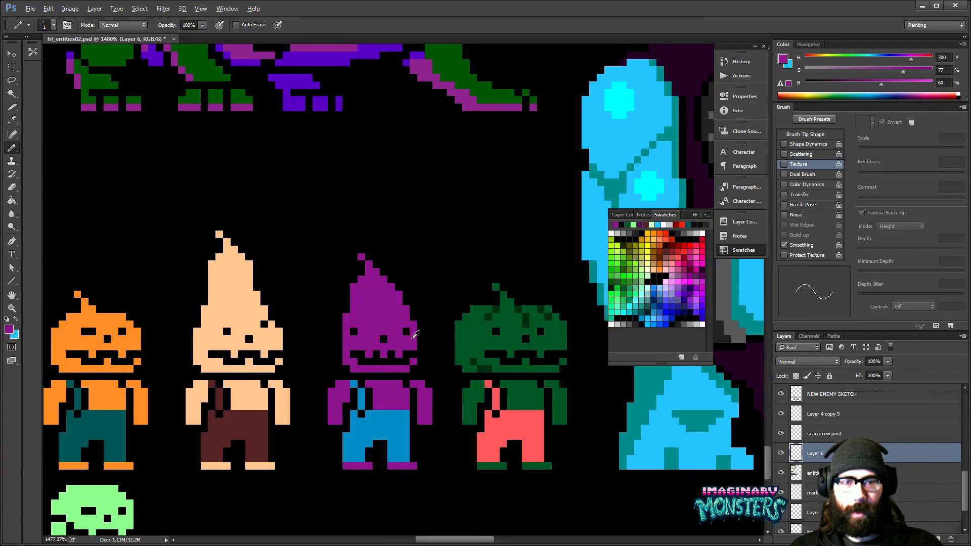
{"action": "left_click_drag", "start_coordinate": [431, 356], "coordinate": [455, 322]}
{"action": "left_click", "coordinate": [435, 302], "text": "alt"}
{"action": "left_click", "coordinate": [428, 303]}
{"action": "left_click", "coordinate": [431, 298], "text": "alt"}
{"action": "left_click", "coordinate": [382, 312], "text": "alt"}
{"action": "left_click", "coordinate": [382, 300], "text": "alt"}
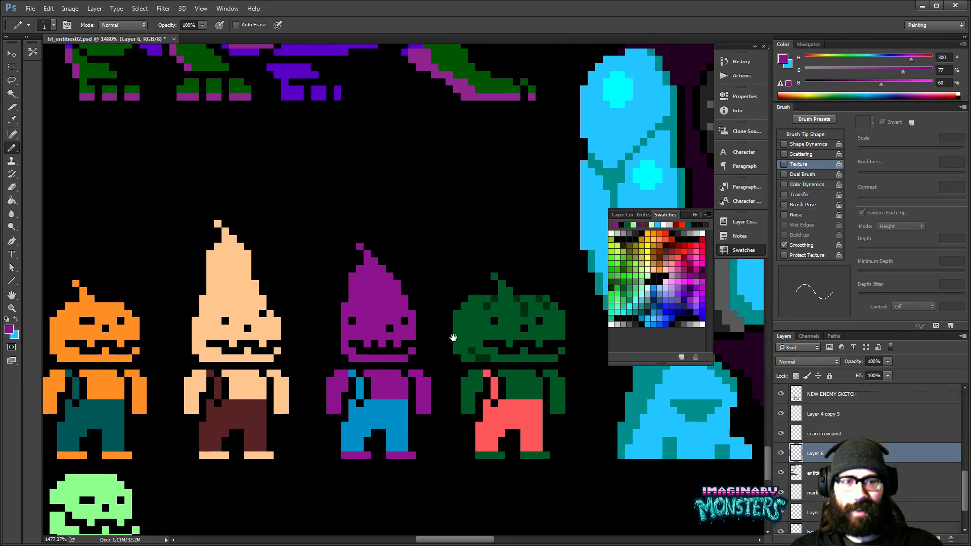
- Redraw the purple cone-head's eyes in black, placing the right eye closer to the nose and filling leftover pixels with purple
{"action": "left_click", "coordinate": [352, 320], "text": "alt"}
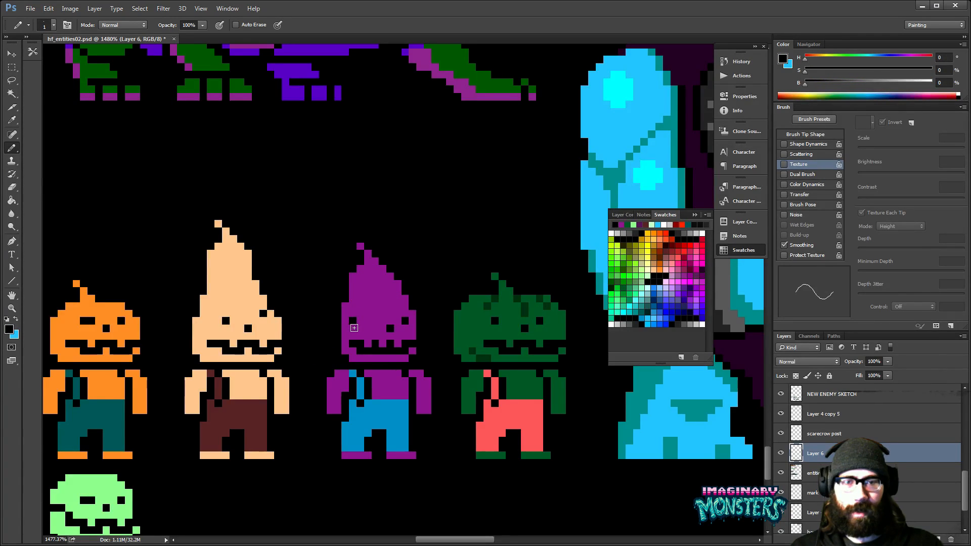
{"action": "left_click", "coordinate": [368, 317], "text": "alt"}
{"action": "left_click", "coordinate": [407, 318], "text": "alt"}
{"action": "left_click_drag", "start_coordinate": [405, 326], "coordinate": [415, 304]}
{"action": "left_click", "coordinate": [410, 316], "text": "alt"}
{"action": "left_click", "coordinate": [405, 320]}
{"action": "key", "text": "z"}
{"action": "left_click", "coordinate": [428, 299], "text": "alt"}
{"action": "left_click", "coordinate": [430, 297], "text": "alt"}
{"action": "left_click", "coordinate": [433, 290], "text": "alt"}
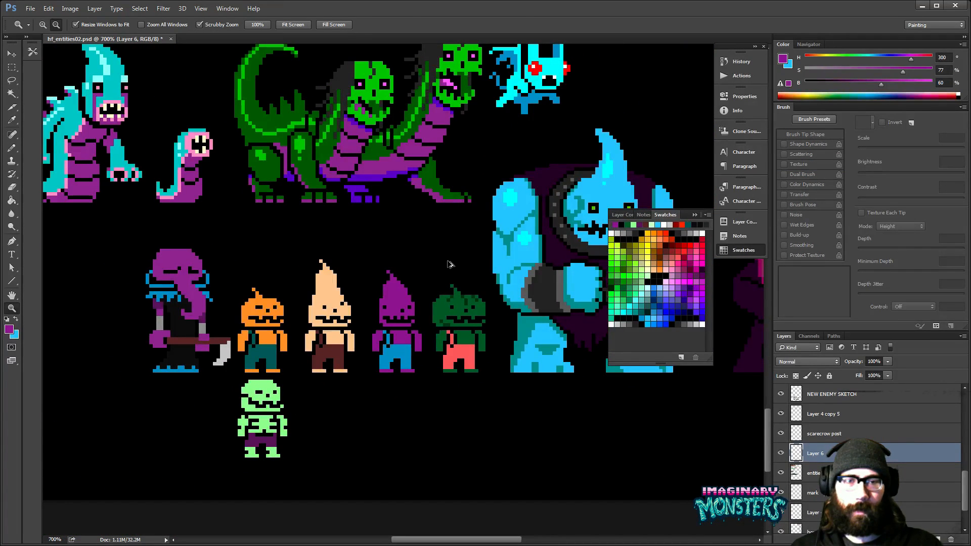
{"action": "left_click_drag", "start_coordinate": [393, 303], "coordinate": [445, 306]}
{"action": "key", "text": "b"}
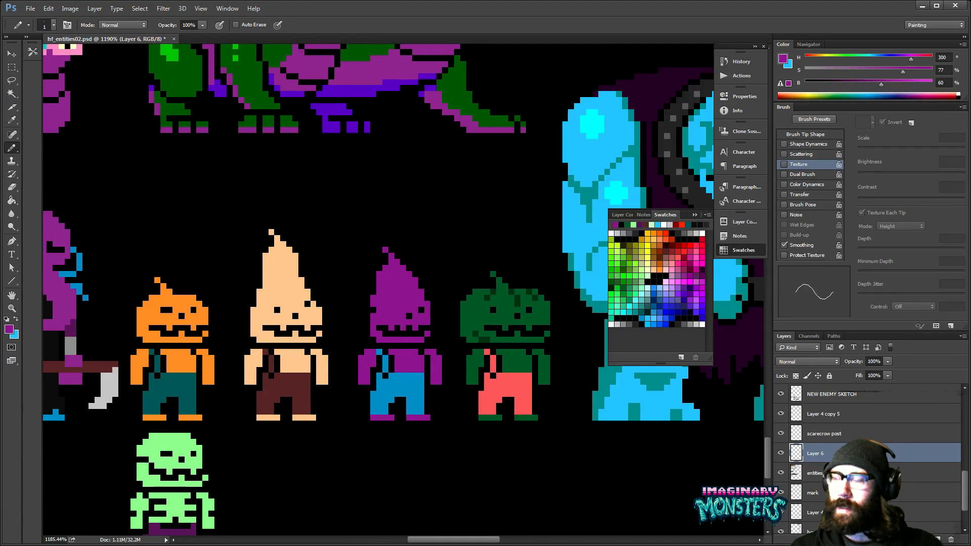
- Try a shadow strip across the top of the dark green pumpkin enemy's torso in darker green (H 150, S 100, B 25)
{"action": "key", "text": "z"}
{"action": "left_click", "coordinate": [481, 294], "text": "alt"}
{"action": "left_click", "coordinate": [481, 293], "text": "alt"}
{"action": "left_click", "coordinate": [506, 280], "text": "alt"}
{"action": "mouse_move", "coordinate": [504, 284]}
{"action": "left_mouse_down"}
{"action": "mouse_move", "coordinate": [485, 292]}
{"action": "mouse_move", "coordinate": [541, 261]}
{"action": "left_mouse_up"}
{"action": "key", "text": "b"}
{"action": "left_click", "coordinate": [463, 289], "text": "alt"}
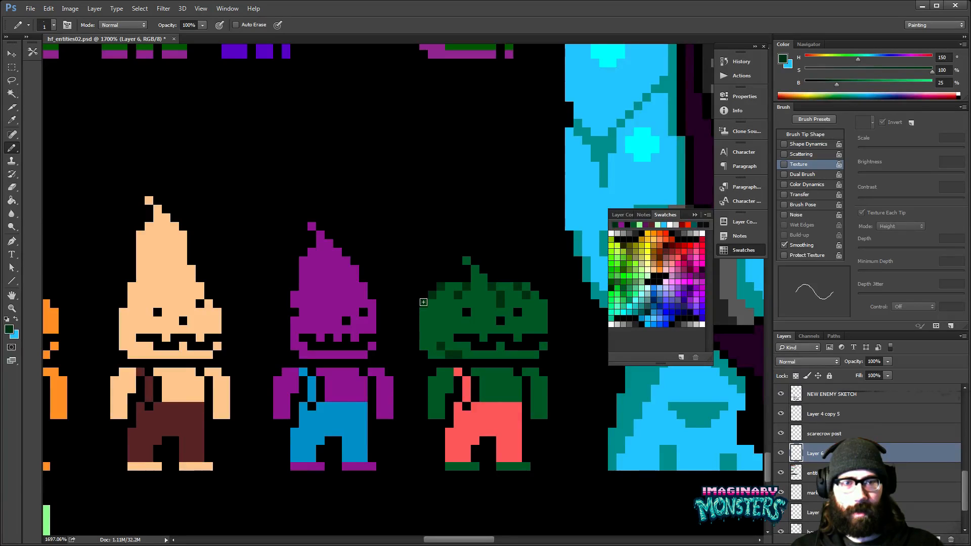
{"action": "left_click_drag", "start_coordinate": [498, 321], "coordinate": [457, 333]}
{"action": "left_click_drag", "start_coordinate": [439, 386], "coordinate": [464, 385]}
{"action": "key", "text": "ctrl+z"}
{"action": "key", "text": "z"}
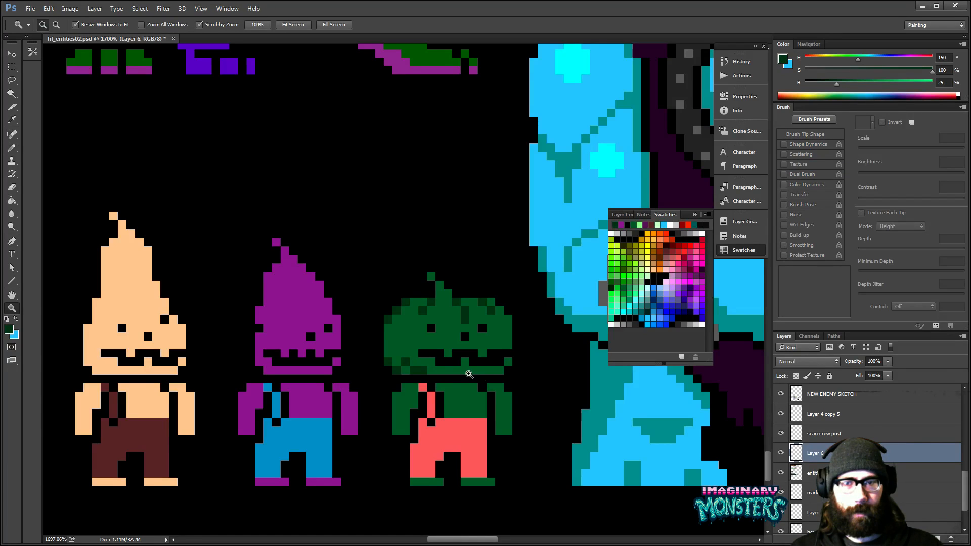
{"action": "left_click", "coordinate": [489, 382], "text": "alt"}
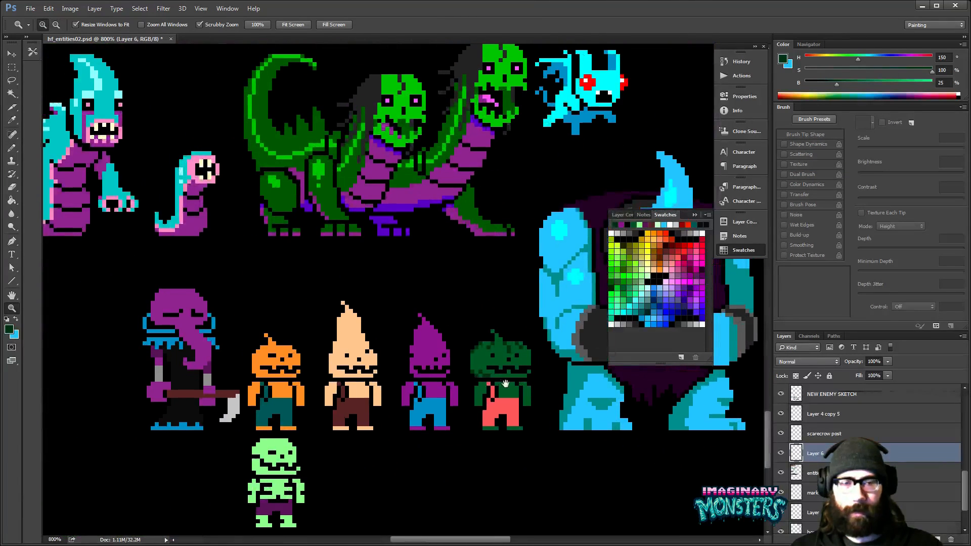
- Try a shadow strip below the orange pumpkin enemy's head in dark brown (H 30, S 100, B 40) sampled from the existing pumpkin sprites
{"action": "mouse_move", "coordinate": [278, 379]}
{"action": "left_mouse_down"}
{"action": "mouse_move", "coordinate": [305, 378]}
{"action": "mouse_move", "coordinate": [260, 377]}
{"action": "left_mouse_up"}
{"action": "left_click_drag", "start_coordinate": [318, 289], "coordinate": [356, 439]}
{"action": "left_click_drag", "start_coordinate": [331, 132], "coordinate": [361, 430]}
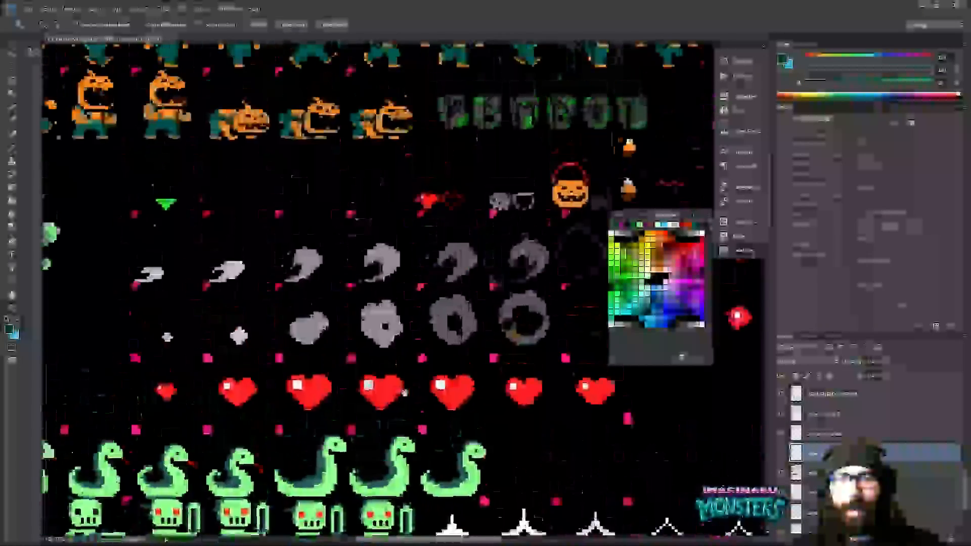
{"action": "left_click_drag", "start_coordinate": [328, 101], "coordinate": [396, 326]}
{"action": "key", "text": "b"}
{"action": "left_click", "coordinate": [390, 347], "text": "alt"}
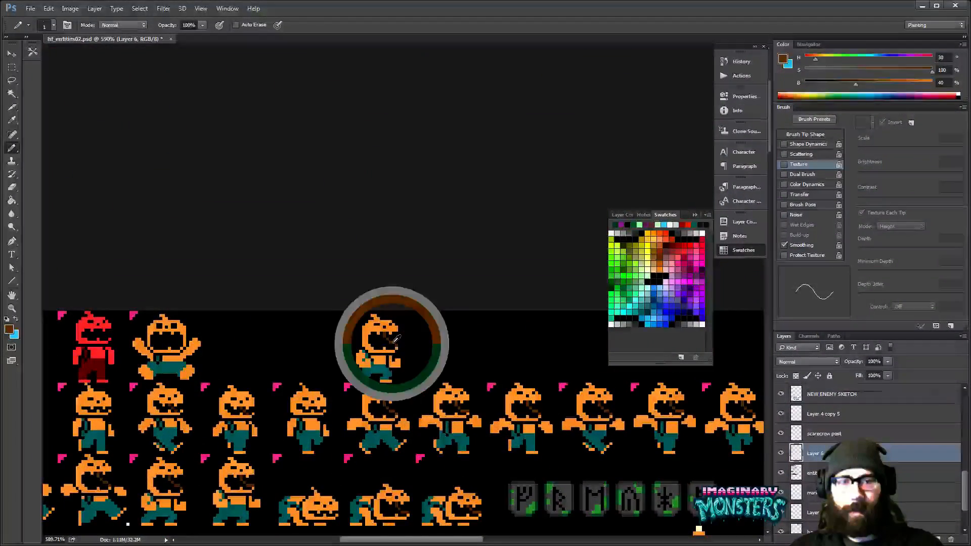
{"action": "scroll", "coordinate": [390, 303], "scroll_direction": "down", "scroll_amount": 15}
{"action": "scroll", "coordinate": [385, 165], "scroll_direction": "down", "scroll_amount": 20}
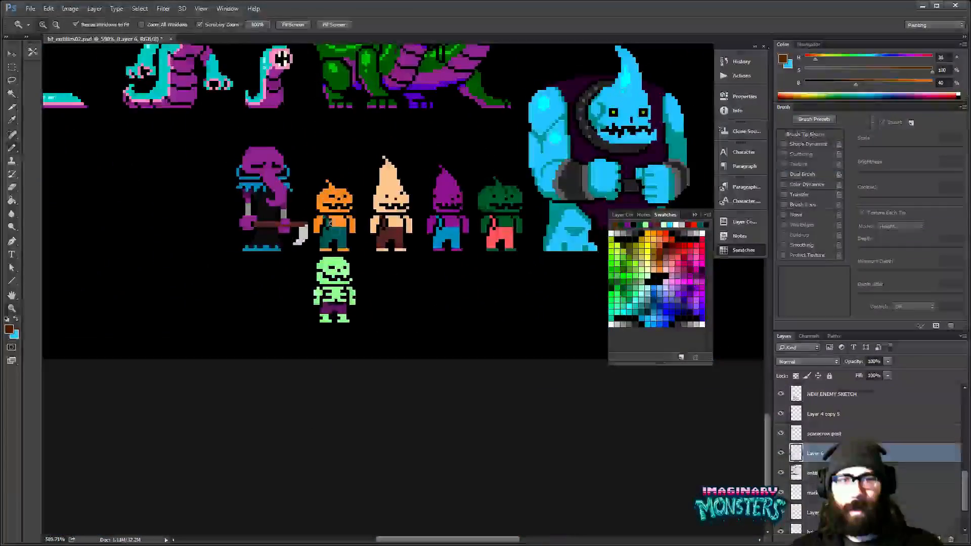
{"action": "scroll", "coordinate": [334, 218], "scroll_direction": "up", "scroll_amount": 4}
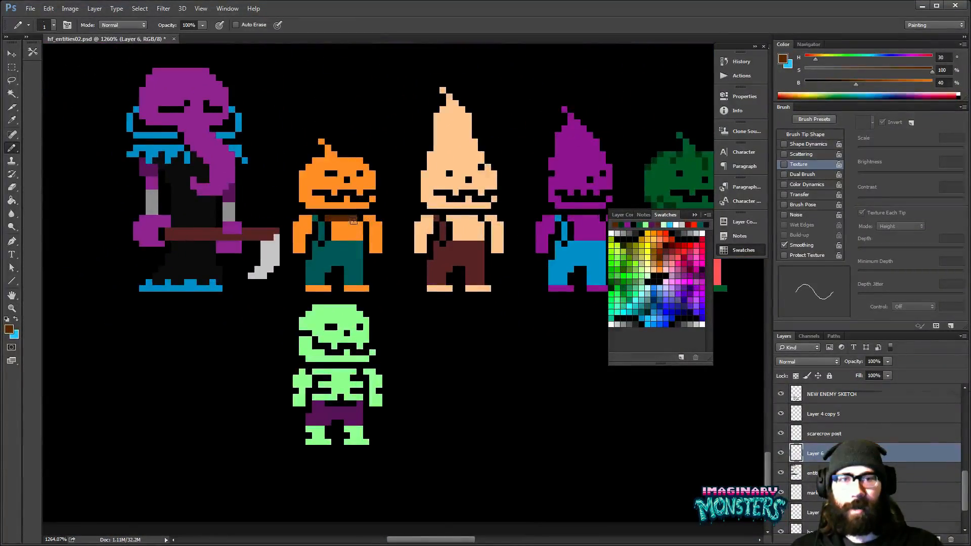
{"action": "scroll", "coordinate": [353, 221], "scroll_direction": "up", "scroll_amount": 4}
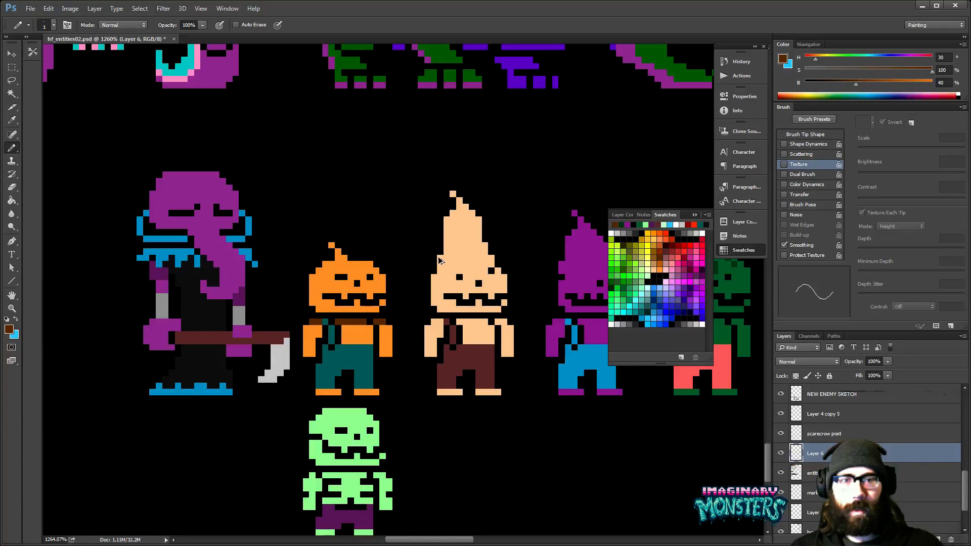
- Try a softer shadow strip across the top of the orange pumpkin enemy's chest in darker orange (H 30, S 80, B 80)
{"action": "left_click", "coordinate": [357, 320], "text": "alt"}
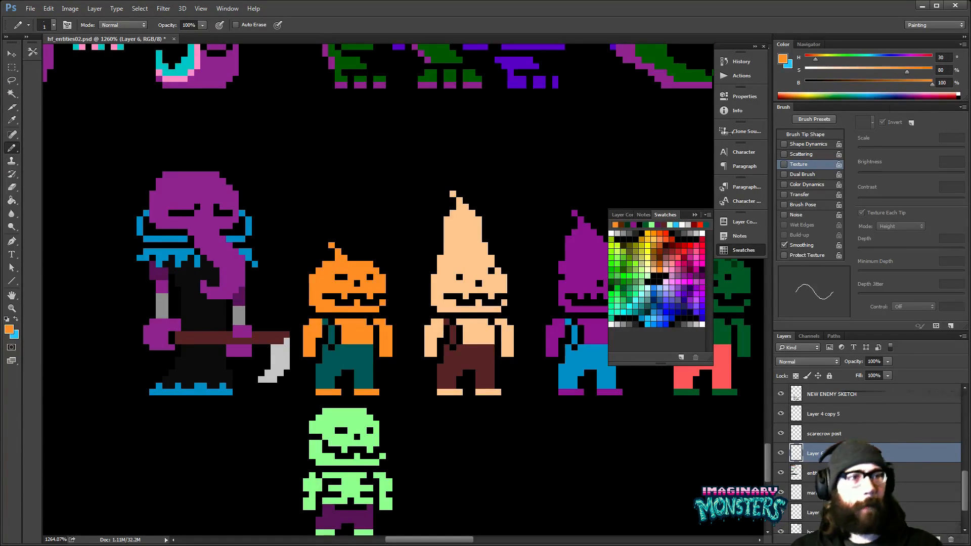
{"action": "left_click", "coordinate": [944, 83]}
{"action": "type", "text": "80"}
{"action": "key", "text": "Return"}
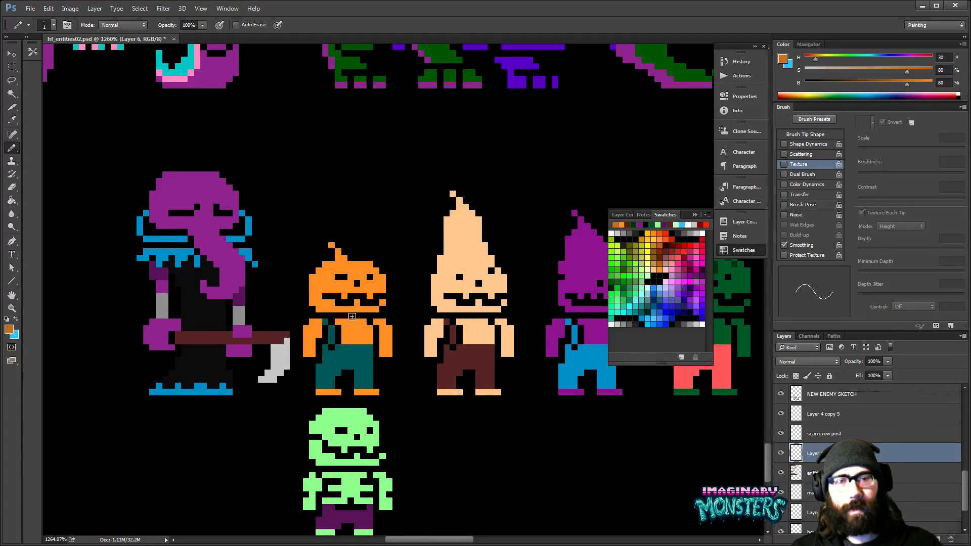
{"action": "left_click_drag", "start_coordinate": [339, 323], "coordinate": [359, 323]}
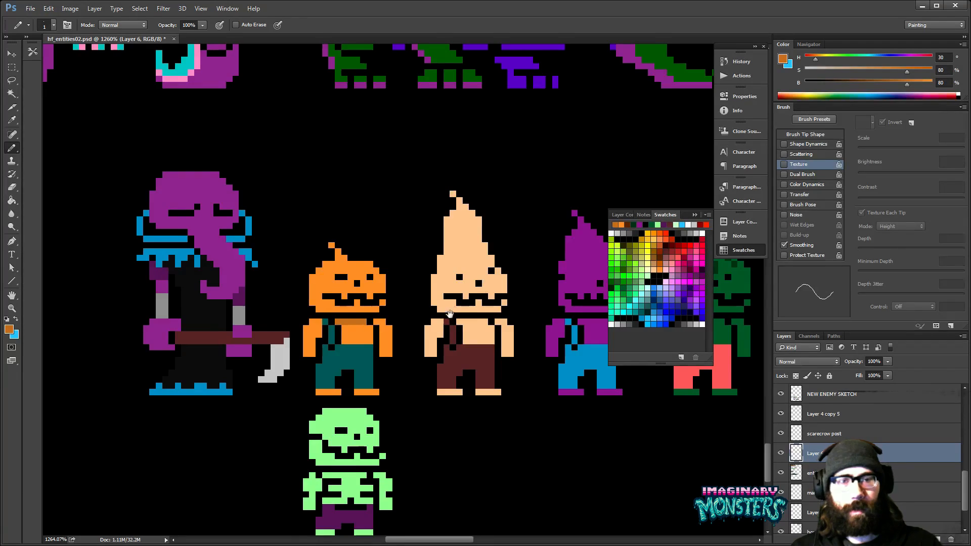
{"action": "left_click_drag", "start_coordinate": [454, 311], "coordinate": [420, 339]}
{"action": "key", "text": "z"}
{"action": "left_click", "coordinate": [415, 343], "text": "alt"}
{"action": "left_click", "coordinate": [414, 344], "text": "alt"}
{"action": "left_click", "coordinate": [415, 344], "text": "alt"}
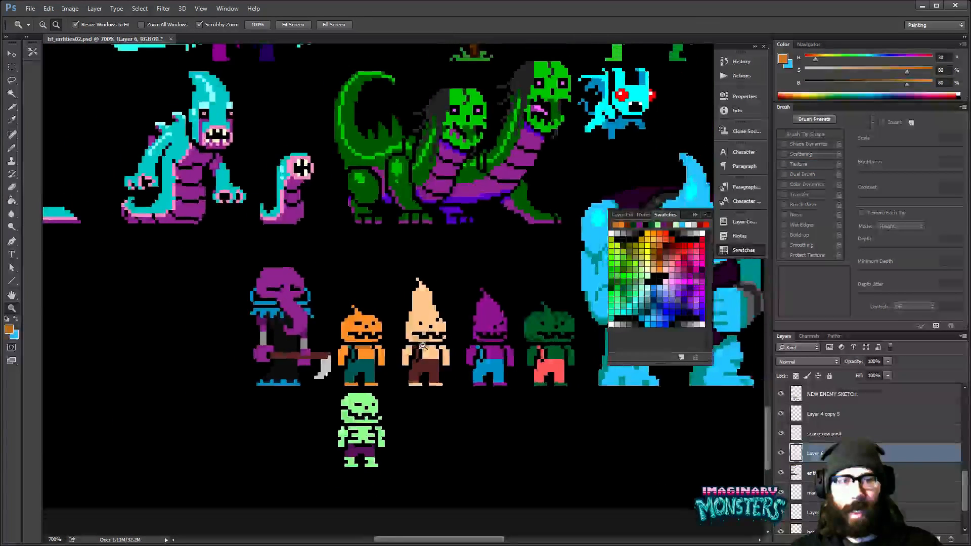
{"action": "left_click", "coordinate": [415, 345], "text": "alt"}
{"action": "left_click", "coordinate": [420, 341], "text": "alt"}
{"action": "left_click", "coordinate": [451, 329], "text": "alt"}
{"action": "key", "text": "b"}
{"action": "mouse_move", "coordinate": [451, 330]}
{"action": "left_mouse_down"}
{"action": "mouse_move", "coordinate": [417, 360]}
{"action": "mouse_move", "coordinate": [395, 360]}
{"action": "left_mouse_up"}
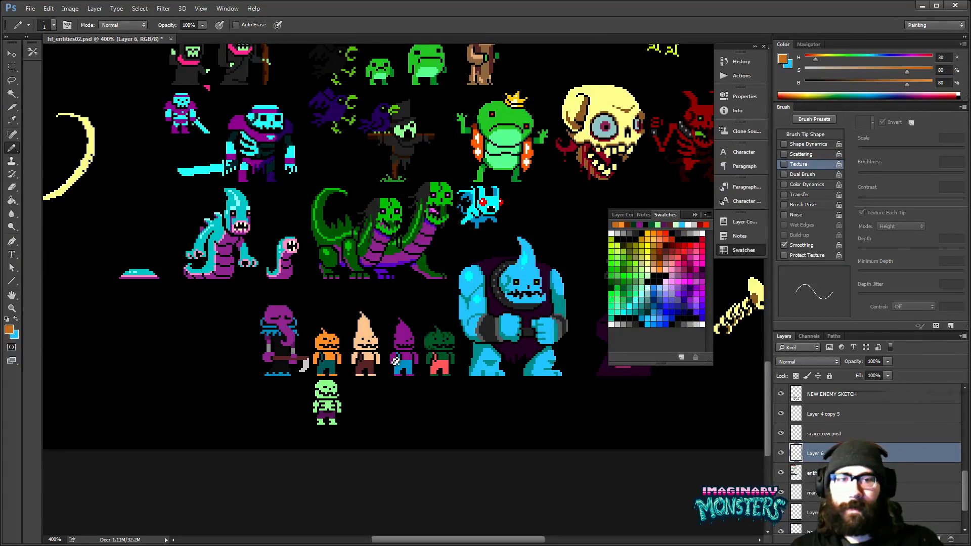
- Adjust the purple cone-head's eyes and mouth using black and its own purple (H 300, S 77, B 60)
{"action": "scroll", "coordinate": [399, 354], "scroll_direction": "up", "scroll_amount": 6}
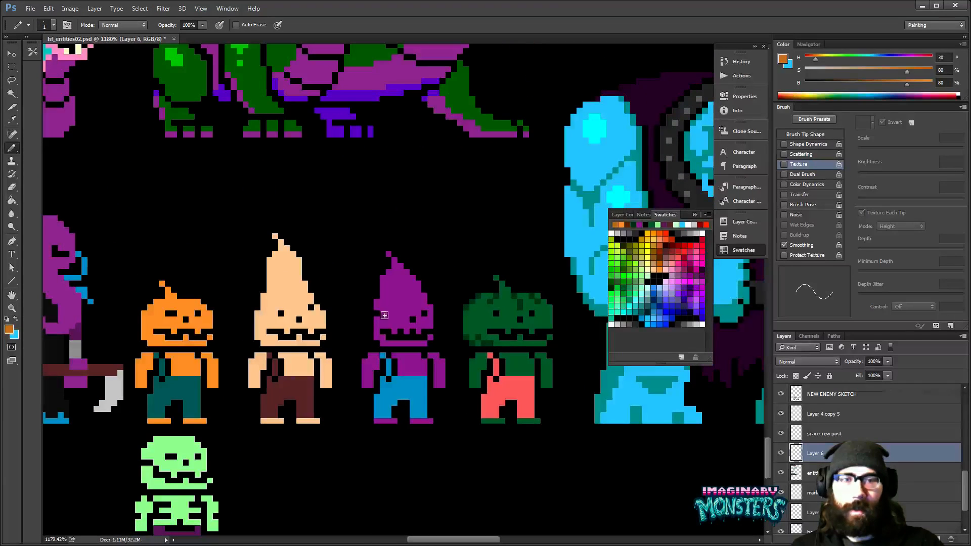
{"action": "left_click", "coordinate": [378, 312], "text": "alt"}
{"action": "left_click", "coordinate": [388, 313], "text": "alt"}
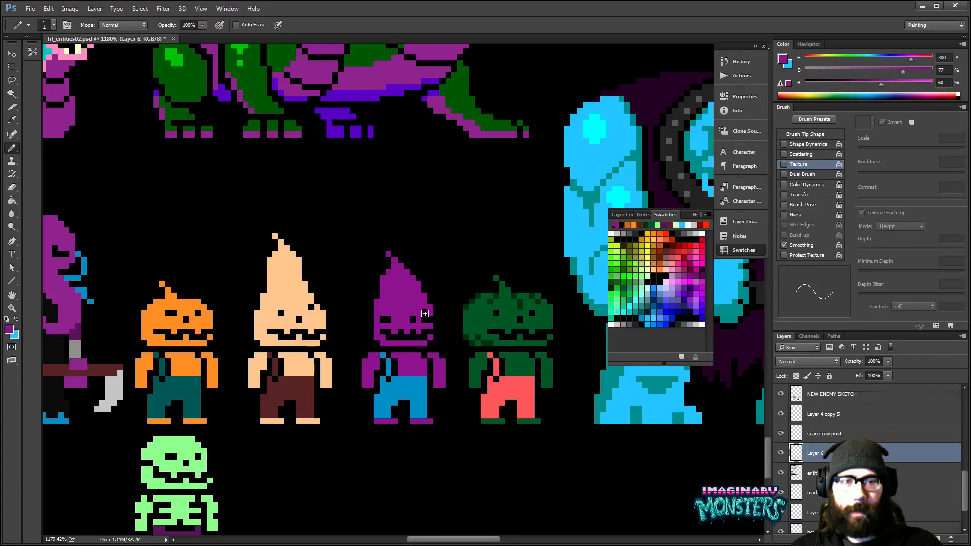
{"action": "left_click_drag", "start_coordinate": [432, 306], "coordinate": [429, 308]}
{"action": "left_click", "coordinate": [402, 332], "text": "alt"}
{"action": "mouse_move", "coordinate": [393, 335]}
{"action": "left_mouse_down"}
{"action": "mouse_move", "coordinate": [422, 336]}
{"action": "mouse_move", "coordinate": [431, 317]}
{"action": "mouse_move", "coordinate": [425, 334]}
{"action": "left_mouse_up"}
{"action": "left_click", "coordinate": [418, 302], "text": "alt"}
- Make the NEW ENEMY SKETCH layer active and go over the elephant-headed scythe enemy with the Eraser
{"action": "key", "text": "z"}
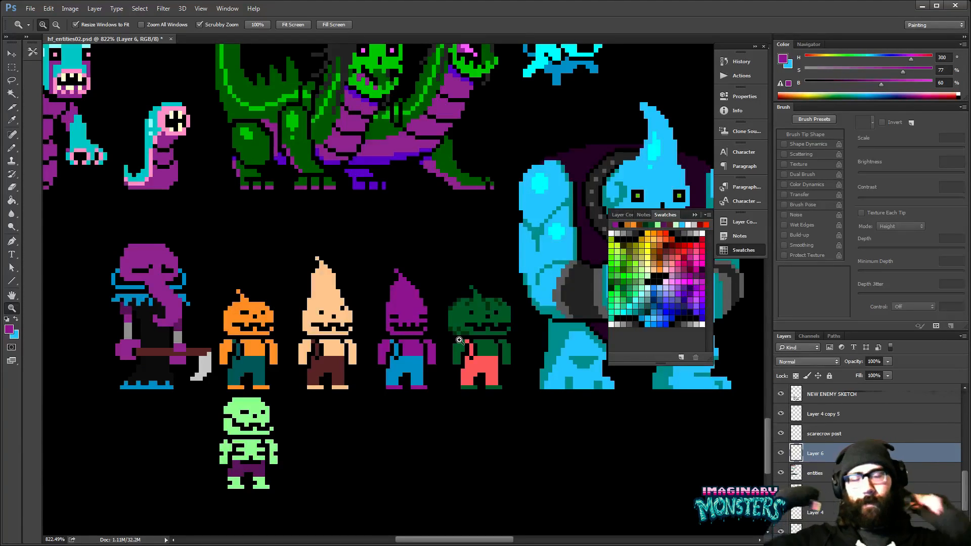
{"action": "mouse_move", "coordinate": [235, 316]}
{"action": "left_mouse_down"}
{"action": "mouse_move", "coordinate": [378, 350]}
{"action": "mouse_move", "coordinate": [345, 363]}
{"action": "mouse_move", "coordinate": [344, 373]}
{"action": "mouse_move", "coordinate": [379, 347]}
{"action": "mouse_move", "coordinate": [359, 374]}
{"action": "mouse_move", "coordinate": [399, 387]}
{"action": "mouse_move", "coordinate": [424, 381]}
{"action": "left_mouse_up"}
{"action": "left_click", "coordinate": [332, 354], "text": "ctrl"}
{"action": "key", "text": "e"}
{"action": "mouse_move", "coordinate": [411, 377]}
{"action": "left_mouse_down"}
{"action": "mouse_move", "coordinate": [421, 368]}
{"action": "mouse_move", "coordinate": [459, 392]}
{"action": "mouse_move", "coordinate": [468, 363]}
{"action": "left_mouse_up"}
{"action": "key", "text": "z"}
{"action": "left_click", "coordinate": [457, 383], "text": "alt"}
{"action": "left_click", "coordinate": [457, 383], "text": "alt"}
{"action": "left_click", "coordinate": [458, 383], "text": "alt"}
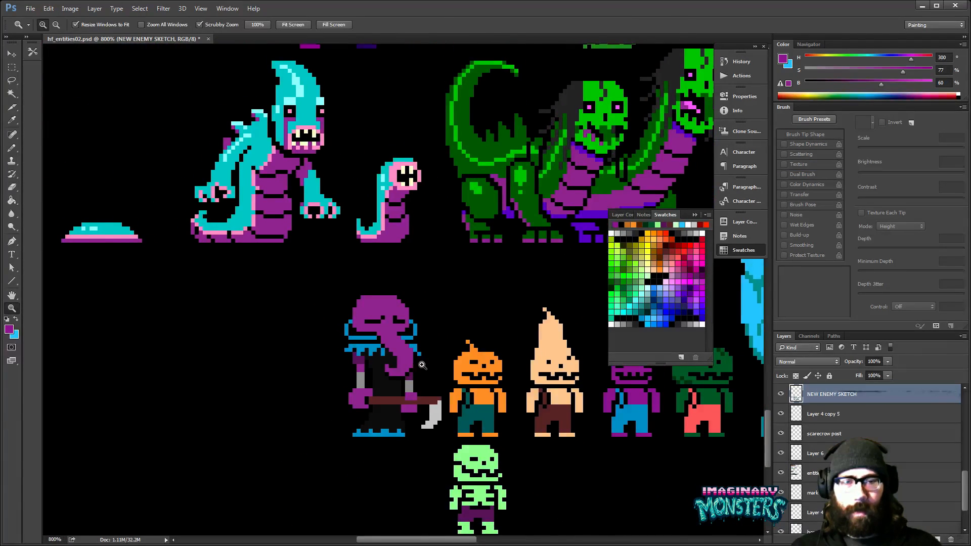
- Try touching up the elephant-headed enemy's trunk tip in black with the Pencil tool, and undo the stroke
{"action": "left_click", "coordinate": [418, 369]}
{"action": "key", "text": "b"}
{"action": "left_click", "coordinate": [415, 370], "text": "alt"}
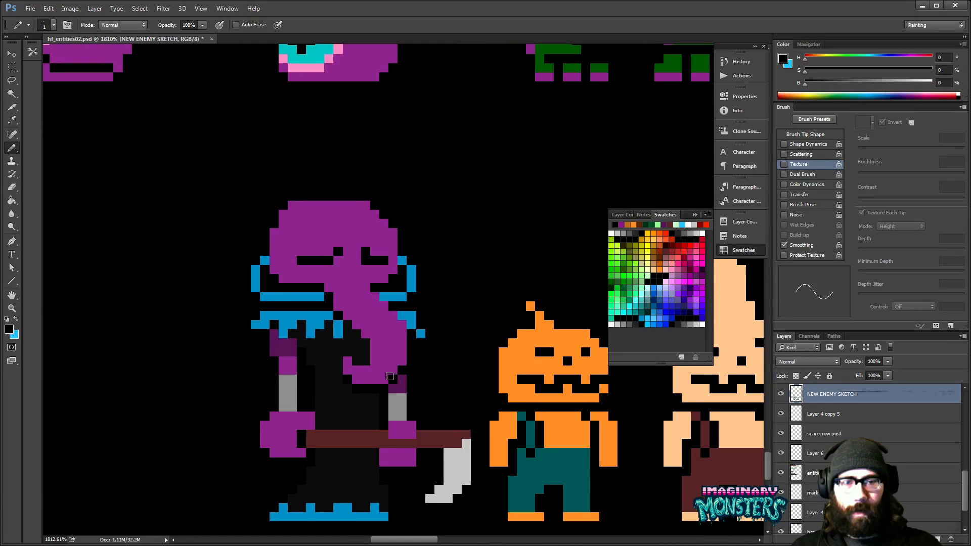
{"action": "left_click_drag", "start_coordinate": [362, 358], "coordinate": [362, 390]}
{"action": "key", "text": "ctrl+z"}
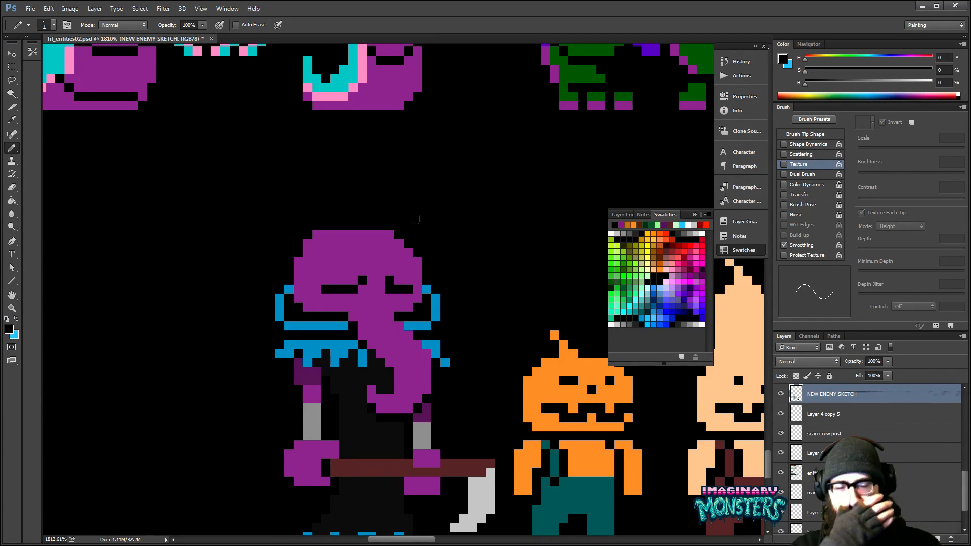
{"action": "left_click_drag", "start_coordinate": [405, 376], "coordinate": [396, 363]}
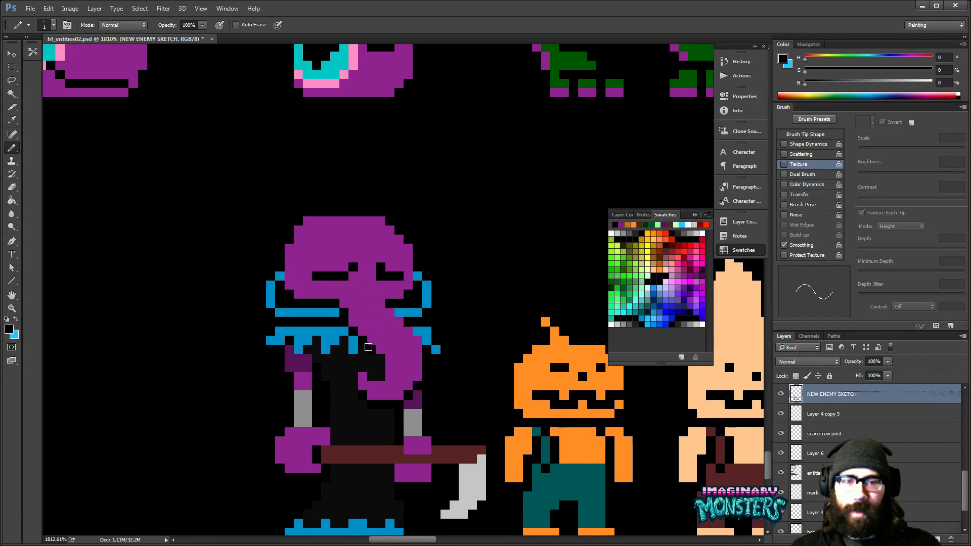
{"action": "left_click_drag", "start_coordinate": [408, 392], "coordinate": [428, 330]}
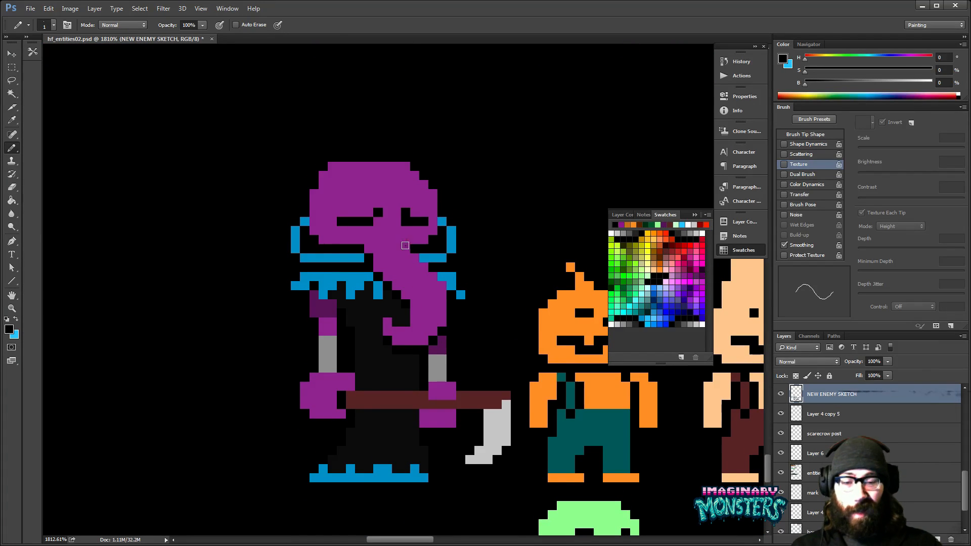
- Touch up the elephant-headed enemy's robe below the scythe handle with the robe's own near-black (H 0, S 0, B 10)
{"action": "left_click", "coordinate": [419, 436], "text": "alt"}
{"action": "left_click_drag", "start_coordinate": [419, 434], "coordinate": [420, 439]}
{"action": "mouse_move", "coordinate": [439, 470]}
{"action": "left_mouse_down"}
{"action": "mouse_move", "coordinate": [460, 460]}
{"action": "mouse_move", "coordinate": [434, 438]}
{"action": "left_mouse_up"}
{"action": "key", "text": "z"}
{"action": "left_click", "coordinate": [487, 346], "text": "alt"}
{"action": "left_click", "coordinate": [487, 346], "text": "alt"}
{"action": "left_click", "coordinate": [487, 346], "text": "alt"}
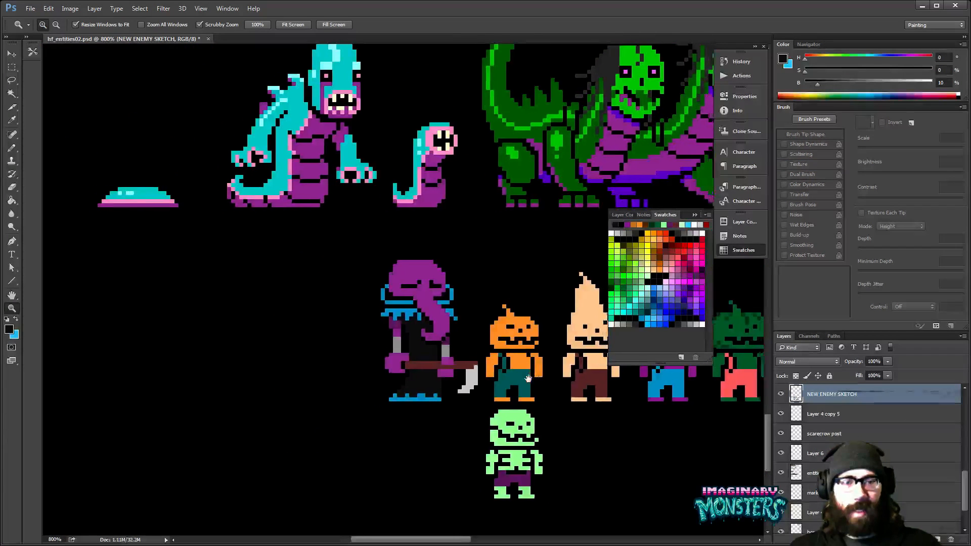
{"action": "left_click_drag", "start_coordinate": [536, 377], "coordinate": [492, 379]}
{"action": "left_click_drag", "start_coordinate": [415, 375], "coordinate": [445, 347]}
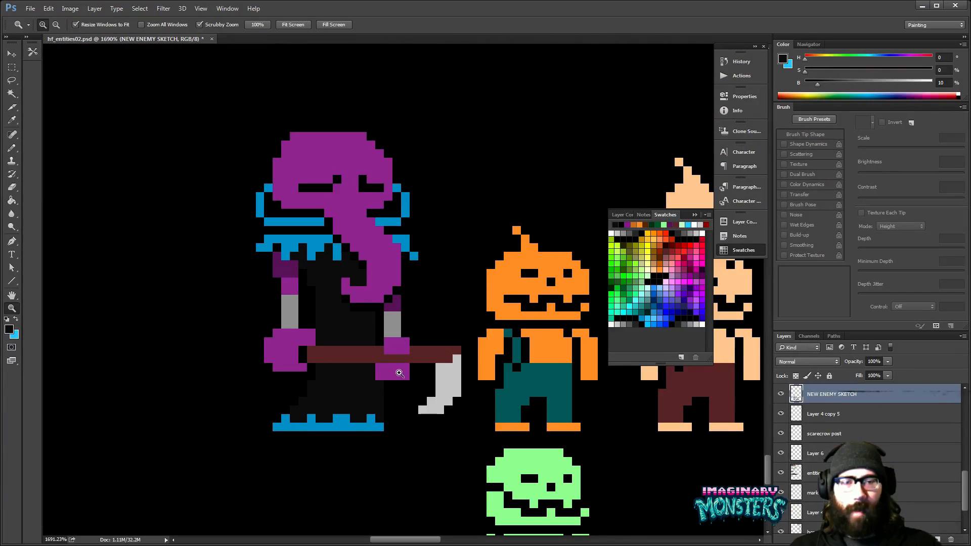
- Refine the elephant-headed enemy's hand below the scythe handle using the Eraser and its own purple (H 300, S 67, B 60)
{"action": "key", "text": "e"}
{"action": "left_click_drag", "start_coordinate": [410, 410], "coordinate": [449, 436]}
{"action": "key", "text": "b"}
{"action": "left_click", "coordinate": [440, 388], "text": "alt"}
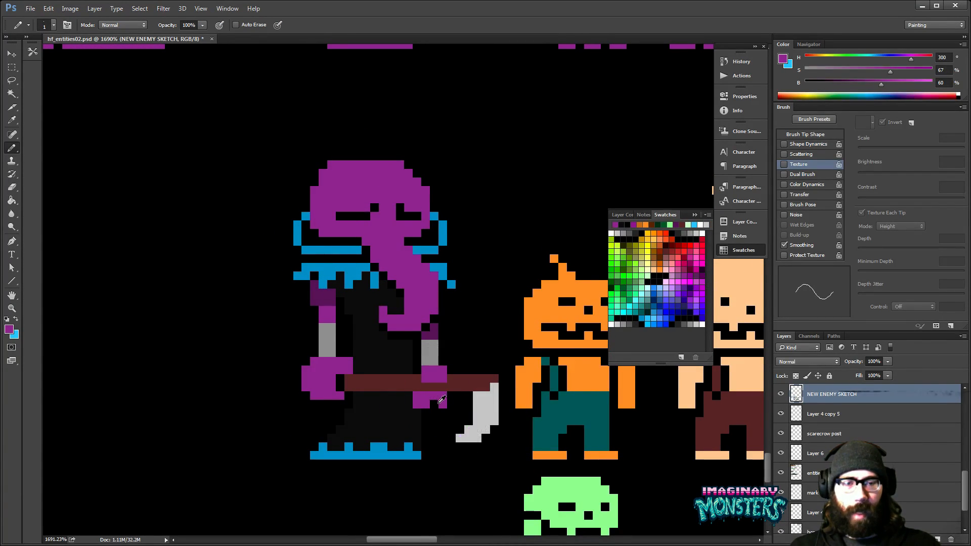
{"action": "mouse_move", "coordinate": [407, 390]}
{"action": "left_mouse_down"}
{"action": "mouse_move", "coordinate": [430, 411]}
{"action": "mouse_move", "coordinate": [406, 428]}
{"action": "left_mouse_up"}
{"action": "key", "text": "e"}
{"action": "left_click", "coordinate": [372, 381]}
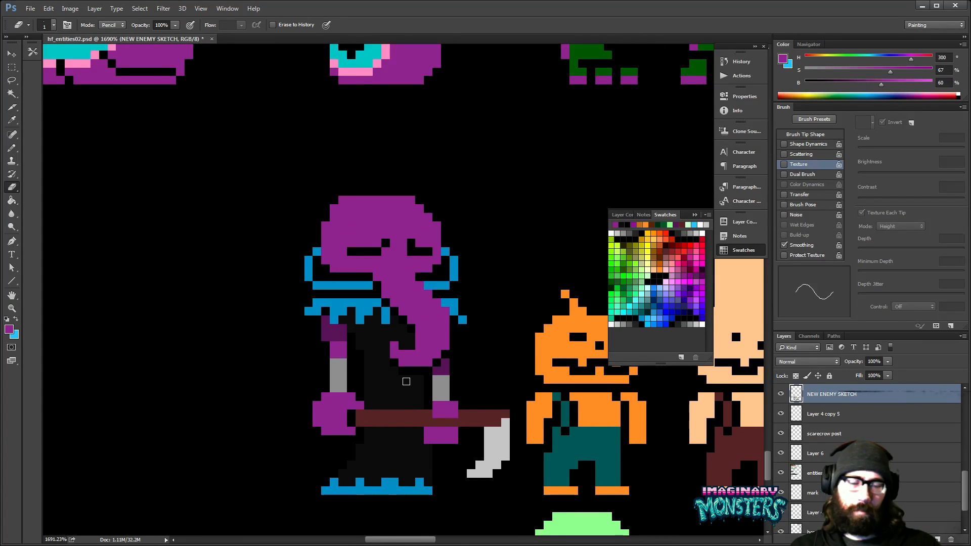
{"action": "left_click_drag", "start_coordinate": [479, 393], "coordinate": [450, 387]}
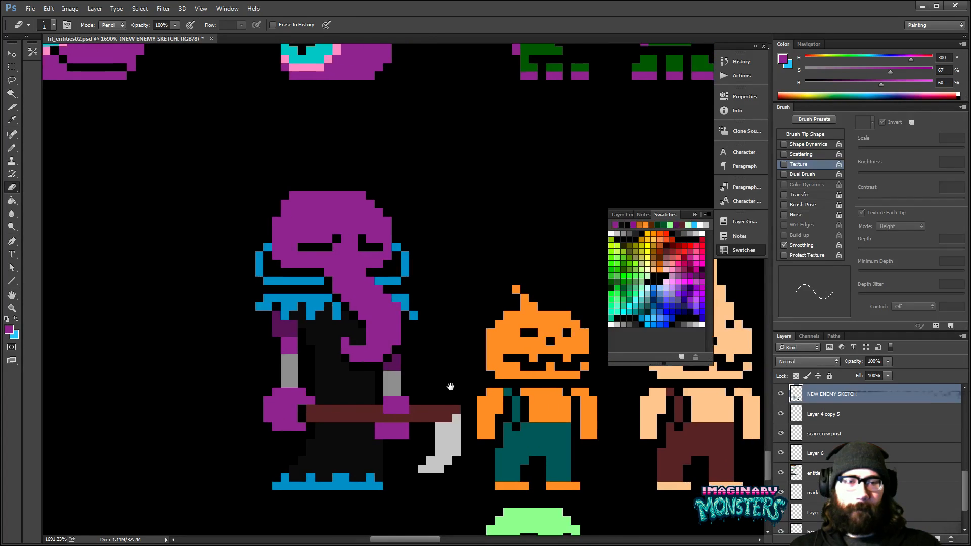
- Compare the scythe enemy and the small pumpkin and cone-headed enemies with the large blue giant
{"action": "key", "text": "z"}
{"action": "left_click", "coordinate": [461, 392], "text": "alt"}
{"action": "left_click", "coordinate": [461, 392], "text": "alt"}
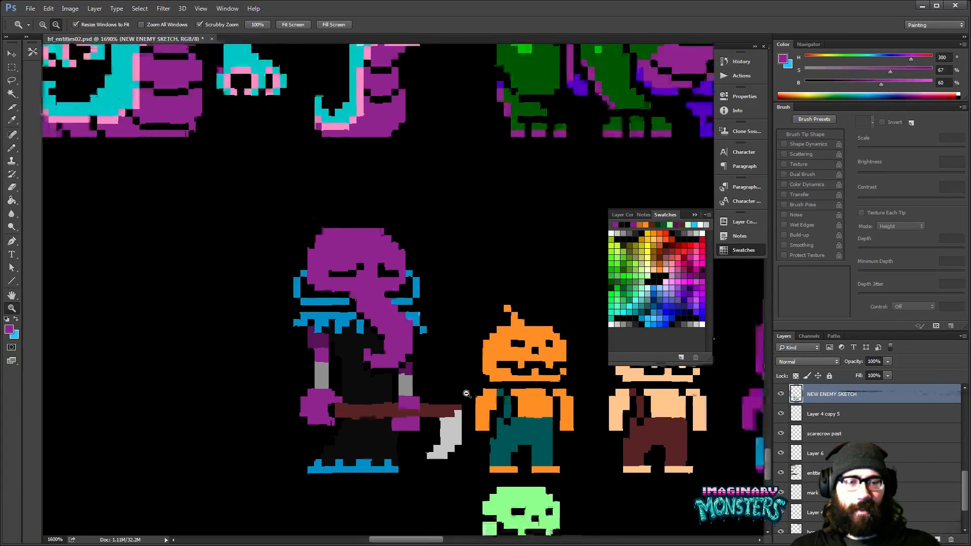
{"action": "left_click", "coordinate": [461, 392], "text": "alt"}
{"action": "left_click", "coordinate": [461, 393], "text": "alt"}
{"action": "left_click", "coordinate": [462, 392], "text": "alt"}
{"action": "left_click_drag", "start_coordinate": [680, 403], "coordinate": [477, 382]}
{"action": "left_click_drag", "start_coordinate": [531, 405], "coordinate": [423, 412]}
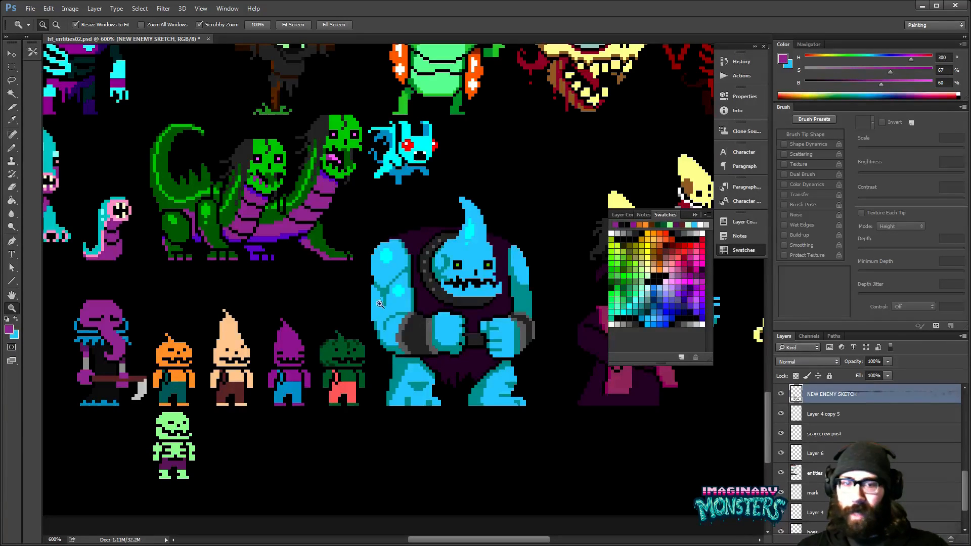
{"action": "mouse_move", "coordinate": [388, 327]}
{"action": "left_mouse_down"}
{"action": "mouse_move", "coordinate": [374, 342]}
{"action": "mouse_move", "coordinate": [399, 367]}
{"action": "mouse_move", "coordinate": [397, 352]}
{"action": "left_mouse_up"}
{"action": "left_click", "coordinate": [383, 347]}
{"action": "left_click", "coordinate": [384, 348]}
{"action": "left_click", "coordinate": [384, 347]}
- Sample the teal shading colour (H 180, S 100, B 60) from the blue giant and undo the trial move
{"action": "key", "text": "b"}
{"action": "left_click", "coordinate": [387, 403], "text": "alt"}
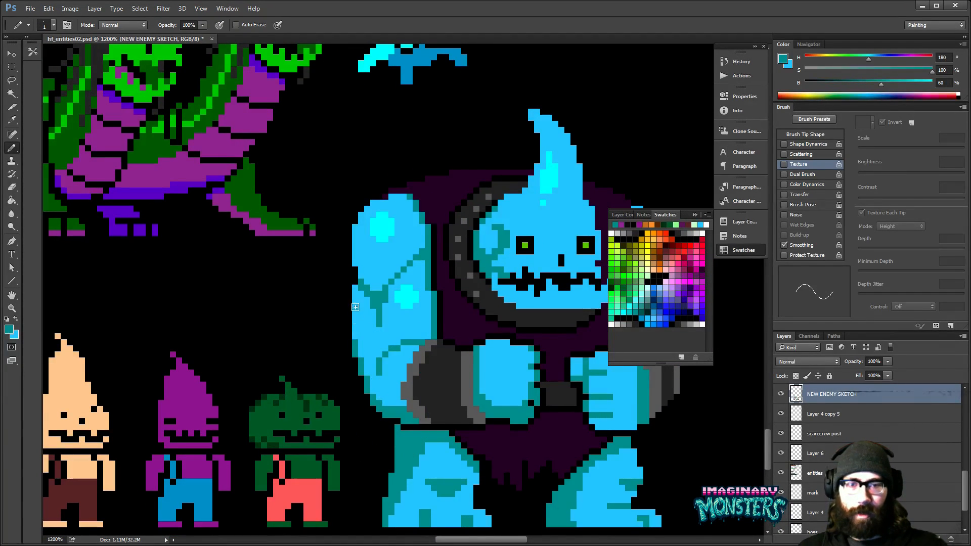
{"action": "key", "text": "v"}
{"action": "left_click_drag", "start_coordinate": [366, 344], "coordinate": [342, 356]}
{"action": "key", "text": "ctrl+z"}
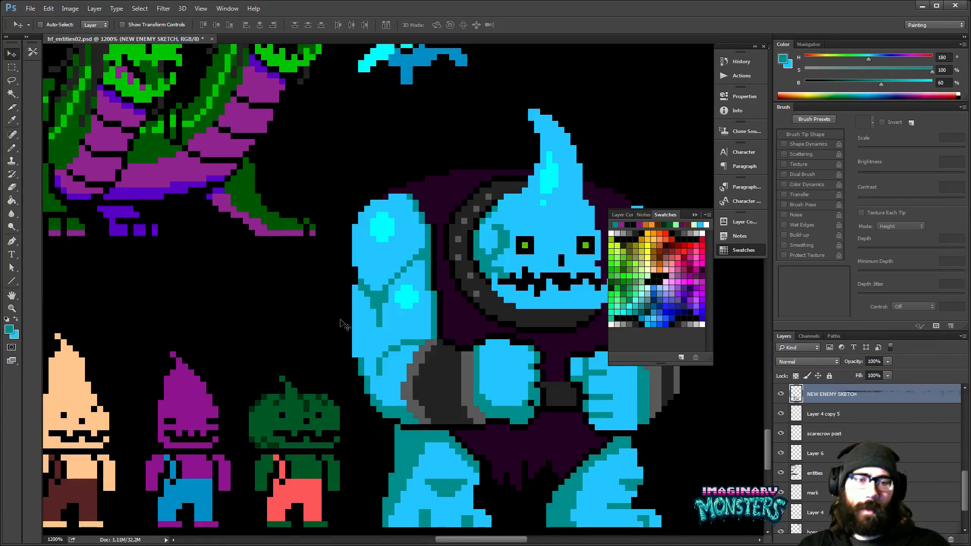
- Examine the new enemy row against the rest of the sprite sheet, comparing sizes and colours
{"action": "scroll", "coordinate": [443, 382], "scroll_direction": "right", "scroll_amount": 3}
{"action": "left_click_drag", "start_coordinate": [523, 338], "coordinate": [460, 360]}
{"action": "left_click_drag", "start_coordinate": [528, 324], "coordinate": [510, 340]}
{"action": "key", "text": "z"}
{"action": "left_click", "coordinate": [489, 325], "text": "alt"}
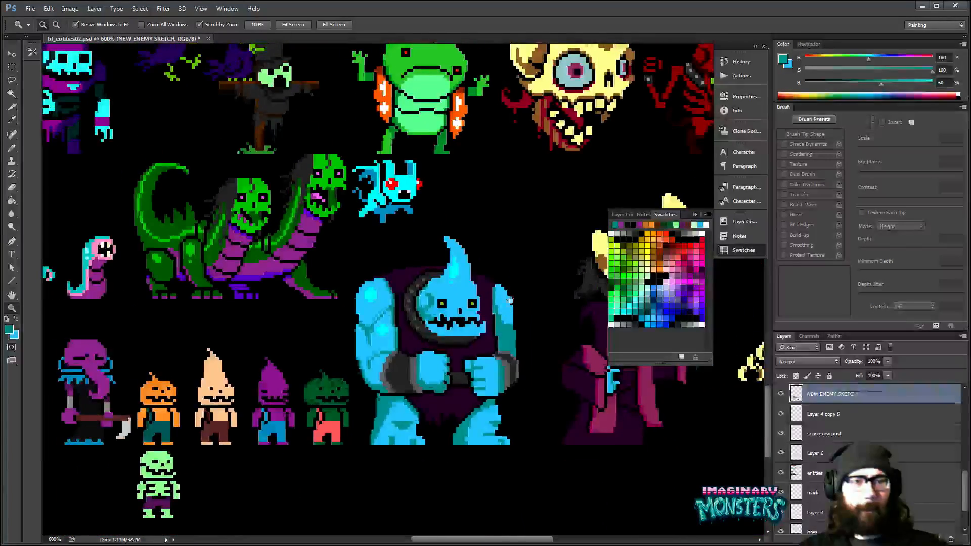
{"action": "left_click_drag", "start_coordinate": [509, 302], "coordinate": [499, 336]}
{"action": "left_click", "coordinate": [504, 339], "text": "alt"}
{"action": "left_click", "coordinate": [505, 340], "text": "alt"}
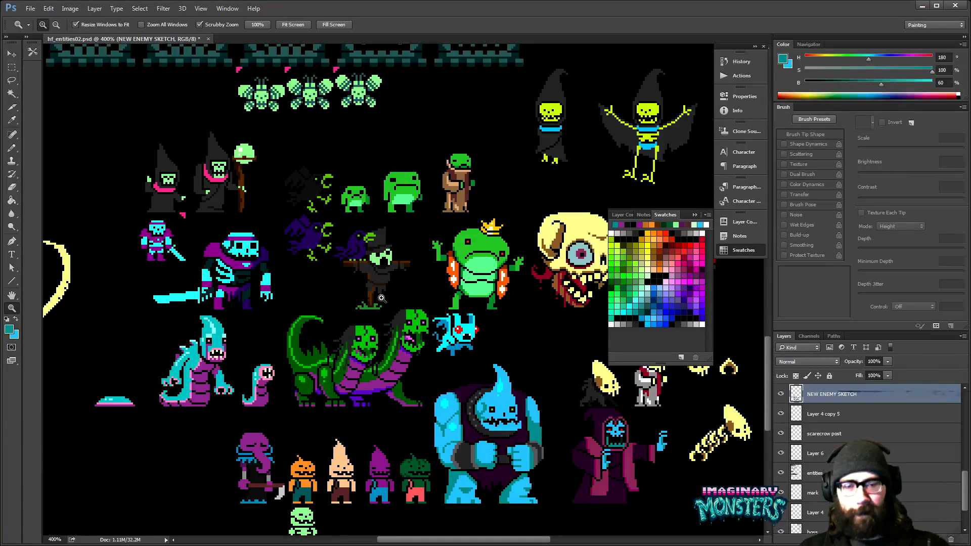
{"action": "left_click_drag", "start_coordinate": [545, 407], "coordinate": [487, 338]}
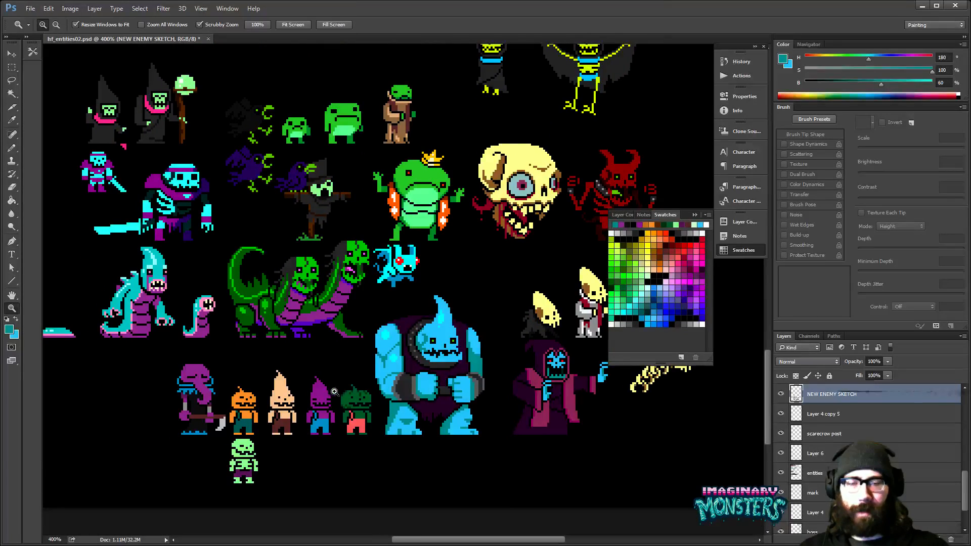
{"action": "left_click", "coordinate": [331, 393]}
{"action": "left_click_drag", "start_coordinate": [331, 395], "coordinate": [468, 406]}
{"action": "left_click", "coordinate": [400, 395]}
- Try moving the small enemies on Layer 6 downward, and undo the move
{"action": "key", "text": "v"}
{"action": "left_click", "coordinate": [470, 379], "text": "ctrl"}
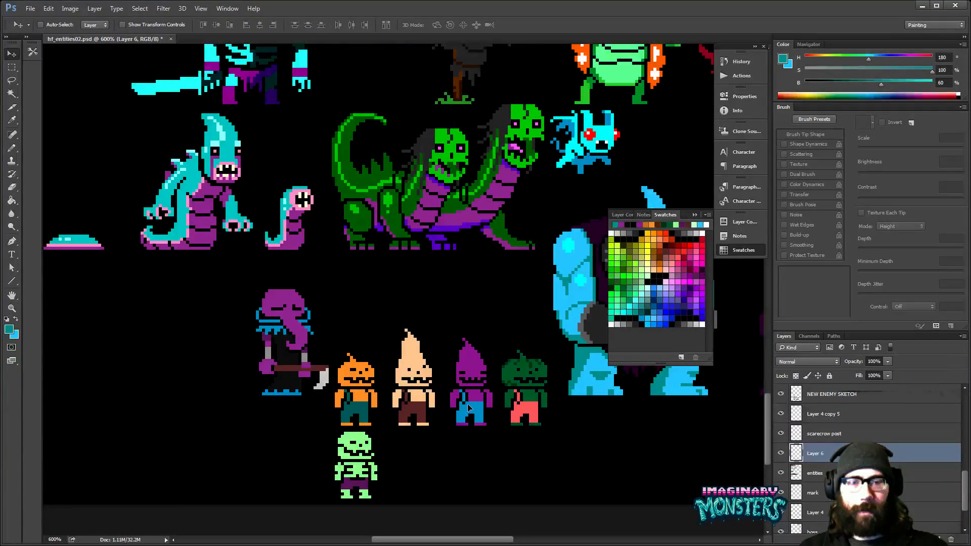
{"action": "key", "text": "ctrl+z"}
{"action": "scroll", "coordinate": [345, 363], "scroll_direction": "right", "scroll_amount": 5}
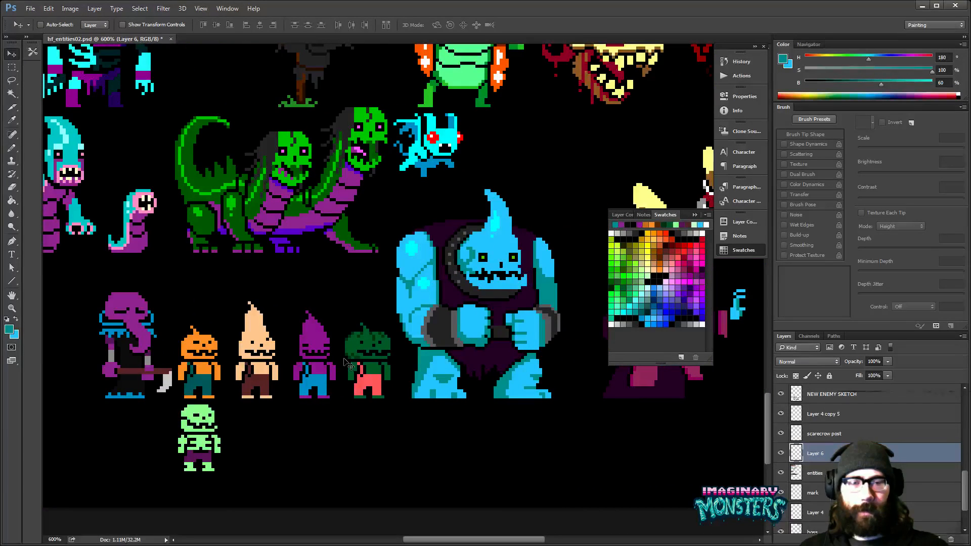
{"action": "mouse_move", "coordinate": [346, 358]}
{"action": "left_mouse_down"}
{"action": "mouse_move", "coordinate": [313, 372]}
{"action": "mouse_move", "coordinate": [443, 383]}
{"action": "left_mouse_up"}
- Show the grid, select the elephant-headed scythe enemy on the NEW ENEMY SKETCH layer, and move it about 24 pixels left
{"action": "left_click", "coordinate": [276, 384], "text": "ctrl"}
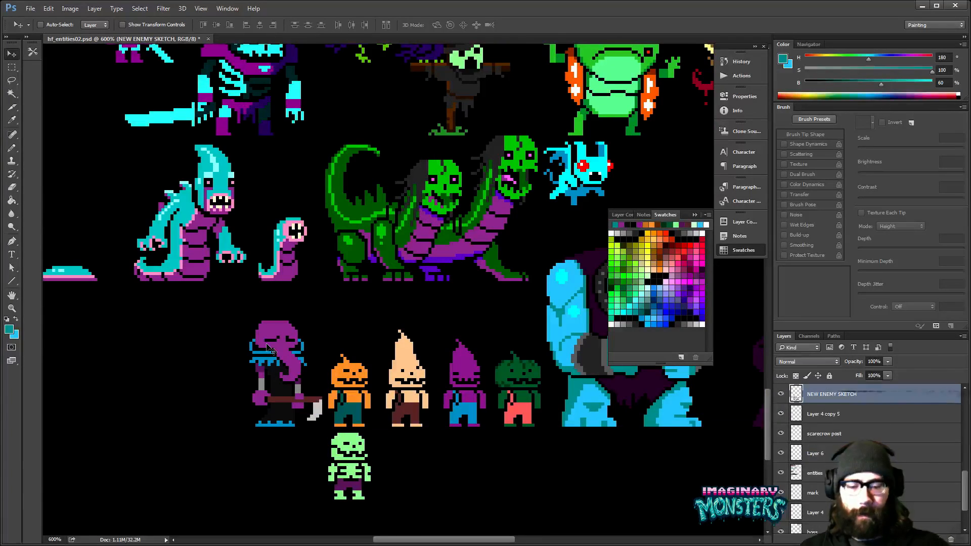
{"action": "key", "text": "ctrl+apostrophe"}
{"action": "key", "text": "m"}
{"action": "left_click_drag", "start_coordinate": [217, 303], "coordinate": [322, 427]}
{"action": "key", "text": "v"}
{"action": "key", "text": "shift+Left"}
{"action": "key", "text": "shift+Left"}
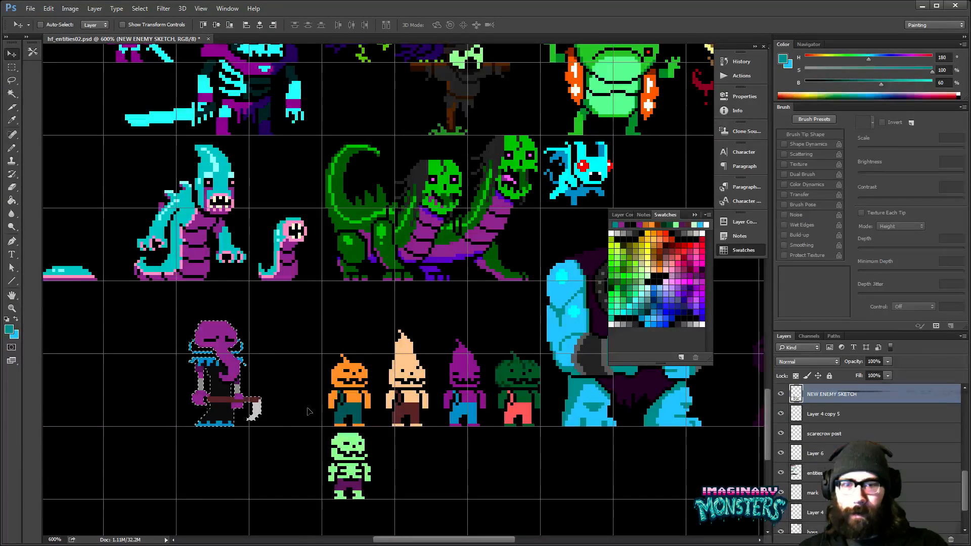
{"action": "key", "text": "Left"}
{"action": "key", "text": "Left"}
{"action": "key", "text": "Left"}
{"action": "key", "text": "Left"}
{"action": "key", "text": "ctrl+d"}
- Move the light green skeleton enemy on Layer 6 up into the row, between the scythe enemy and the orange pumpkin enemy
{"action": "left_click", "coordinate": [356, 450], "text": "ctrl"}
{"action": "key", "text": "z"}
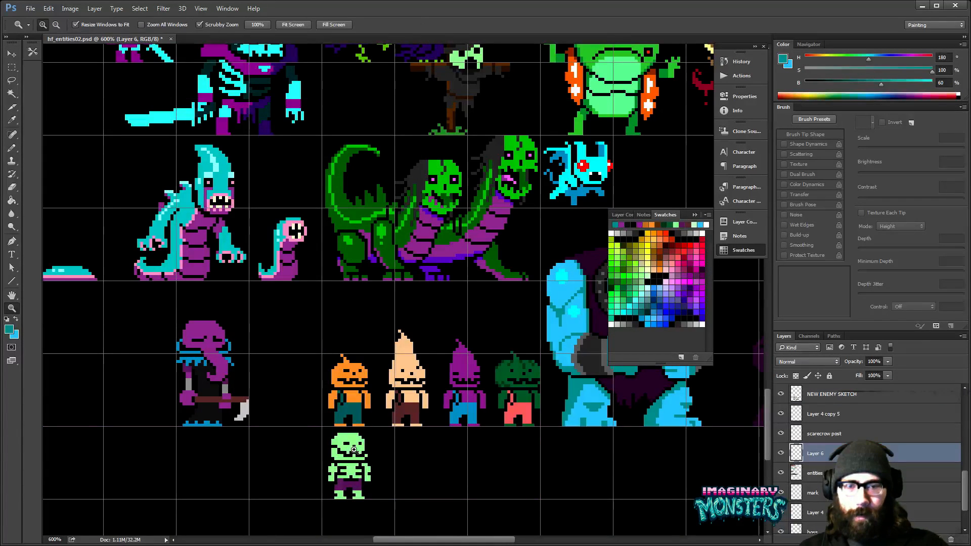
{"action": "left_click", "coordinate": [356, 450]}
{"action": "left_click", "coordinate": [356, 451]}
{"action": "key", "text": "m"}
{"action": "left_click_drag", "start_coordinate": [313, 426], "coordinate": [412, 518]}
{"action": "key", "text": "v"}
{"action": "left_click_drag", "start_coordinate": [355, 488], "coordinate": [295, 403]}
{"action": "key", "text": "Left"}
{"action": "key", "text": "ctrl+d"}
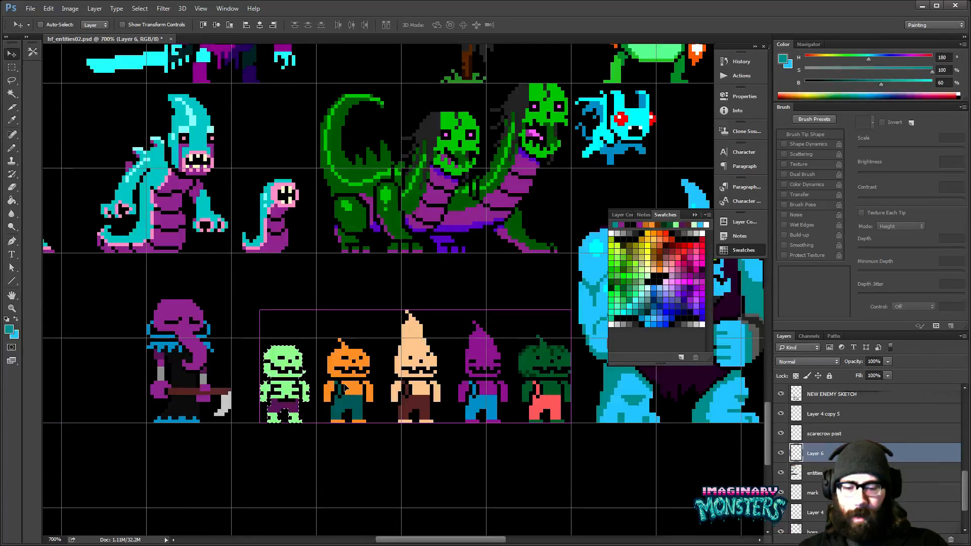
- Hide the grid and nudge the light green skeleton enemy one pixel to the left
{"action": "key", "text": "ctrl+apostrophe"}
{"action": "left_click_drag", "start_coordinate": [538, 346], "coordinate": [511, 367]}
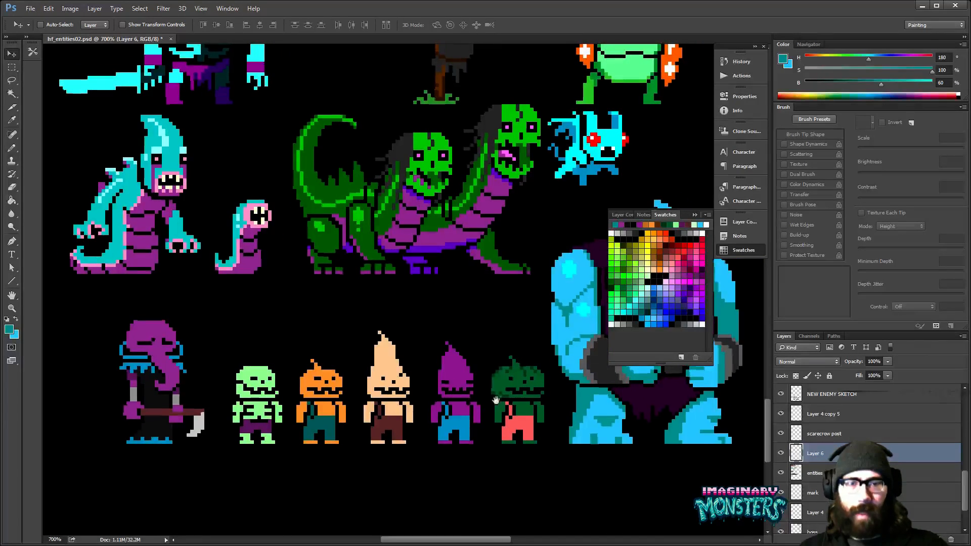
{"action": "key", "text": "m"}
{"action": "left_click_drag", "start_coordinate": [222, 345], "coordinate": [285, 468]}
{"action": "key", "text": "v"}
{"action": "key", "text": "Left"}
{"action": "key", "text": "ctrl+d"}
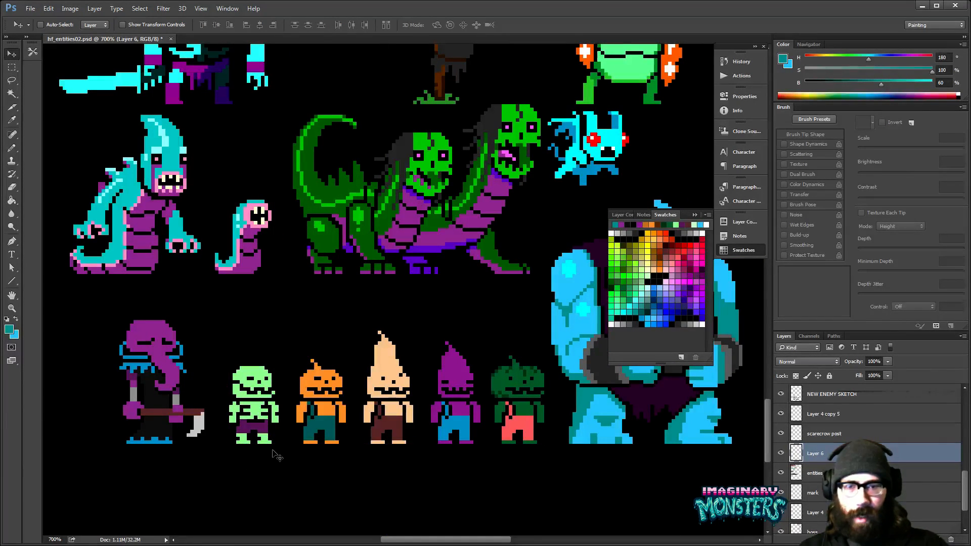
- Collapse the Swatches panel to uncover the blue giant beside the enemy row
{"action": "left_click_drag", "start_coordinate": [448, 381], "coordinate": [428, 391]}
{"action": "key", "text": "z"}
{"action": "left_click", "coordinate": [454, 354], "text": "alt"}
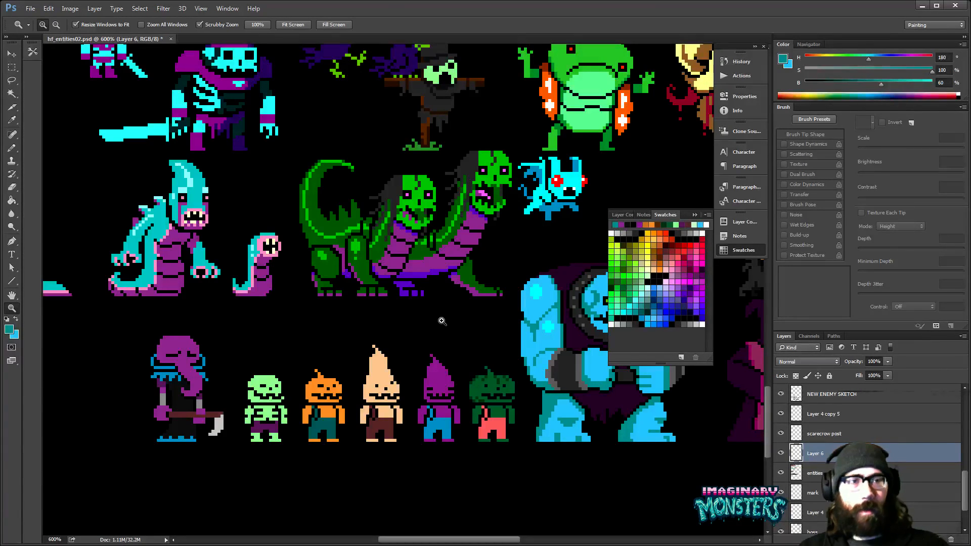
{"action": "left_click", "coordinate": [660, 218]}
{"action": "left_click_drag", "start_coordinate": [606, 304], "coordinate": [572, 300]}
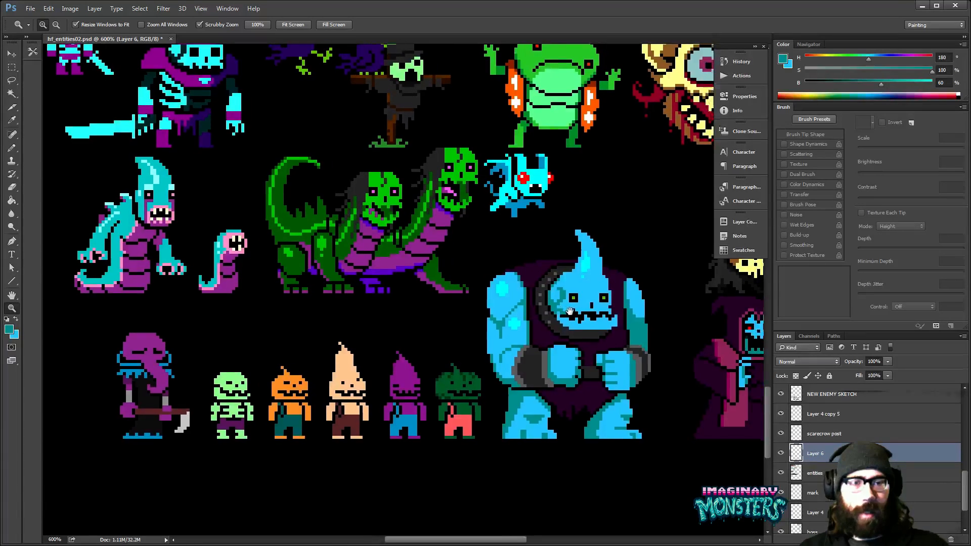
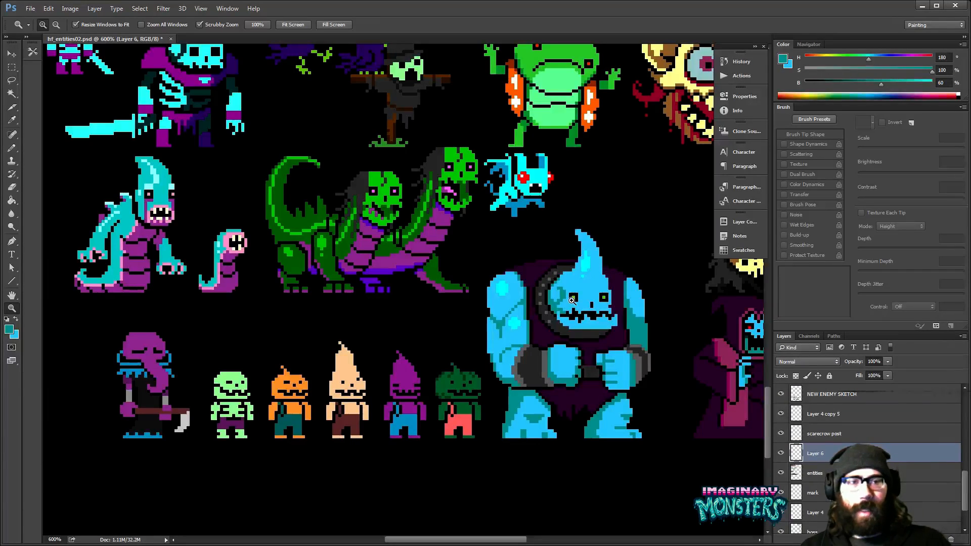
- Show the grid over the monster sprite sheet
{"action": "left_click_drag", "start_coordinate": [511, 322], "coordinate": [584, 364]}
{"action": "left_click_drag", "start_coordinate": [496, 365], "coordinate": [275, 364]}
{"action": "left_click_drag", "start_coordinate": [607, 349], "coordinate": [548, 341]}
{"action": "key", "text": "alt+Tab"}
{"action": "left_click", "coordinate": [460, 260]}
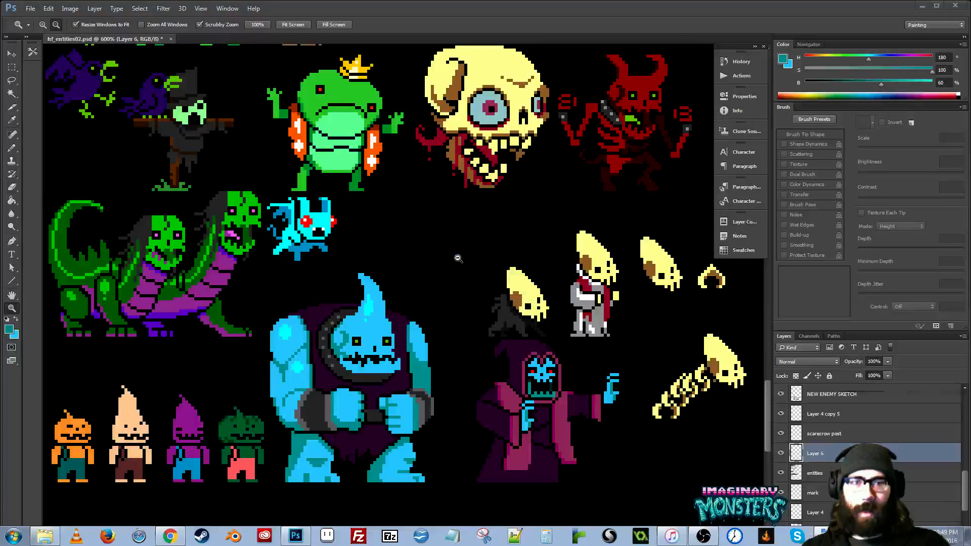
{"action": "left_click", "coordinate": [445, 322]}
{"action": "left_click_drag", "start_coordinate": [329, 347], "coordinate": [618, 328]}
{"action": "key", "text": "ctrl+apostrophe"}
{"action": "left_click_drag", "start_coordinate": [356, 397], "coordinate": [423, 386]}
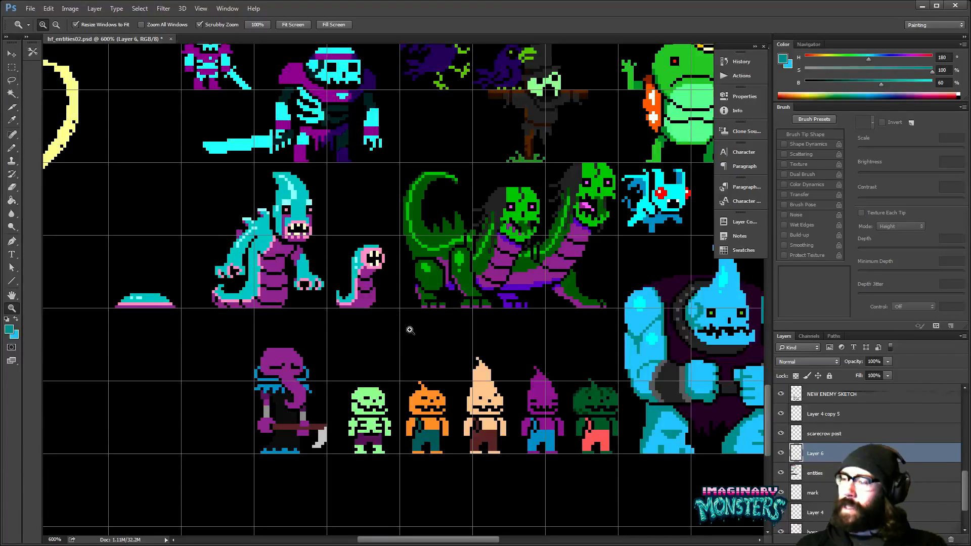
- Using the small skeleton's light green, outline a monster head with a square eye socket and an open-jawed snout in the empty area beside the trunk-faced monster
{"action": "left_click", "coordinate": [397, 348]}
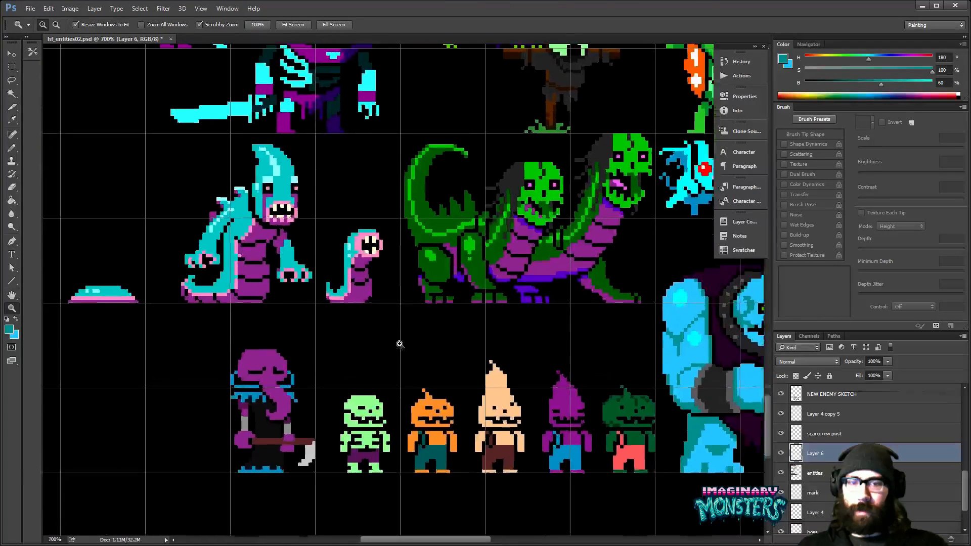
{"action": "left_click", "coordinate": [401, 348]}
{"action": "mouse_move", "coordinate": [407, 368]}
{"action": "left_mouse_down"}
{"action": "mouse_move", "coordinate": [545, 340]}
{"action": "mouse_move", "coordinate": [585, 275]}
{"action": "mouse_move", "coordinate": [638, 280]}
{"action": "left_mouse_up"}
{"action": "left_click_drag", "start_coordinate": [471, 306], "coordinate": [558, 316]}
{"action": "key", "text": "b"}
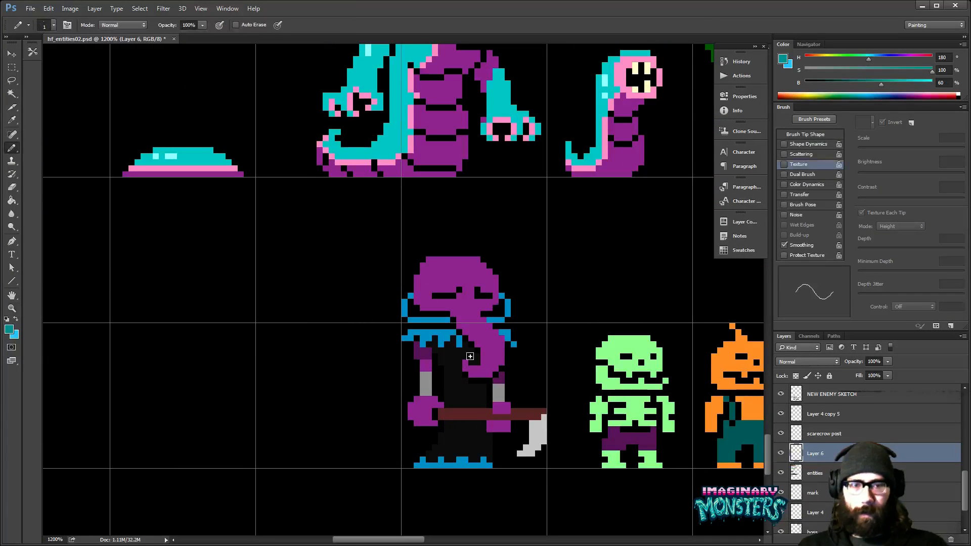
{"action": "left_click", "coordinate": [452, 368], "text": "alt"}
{"action": "left_click", "coordinate": [607, 354], "text": "alt"}
{"action": "left_click_drag", "start_coordinate": [382, 310], "coordinate": [498, 314]}
{"action": "mouse_move", "coordinate": [324, 287]}
{"action": "left_mouse_down"}
{"action": "mouse_move", "coordinate": [388, 288]}
{"action": "mouse_move", "coordinate": [341, 294]}
{"action": "mouse_move", "coordinate": [338, 322]}
{"action": "mouse_move", "coordinate": [362, 324]}
{"action": "left_mouse_up"}
{"action": "left_click", "coordinate": [362, 300]}
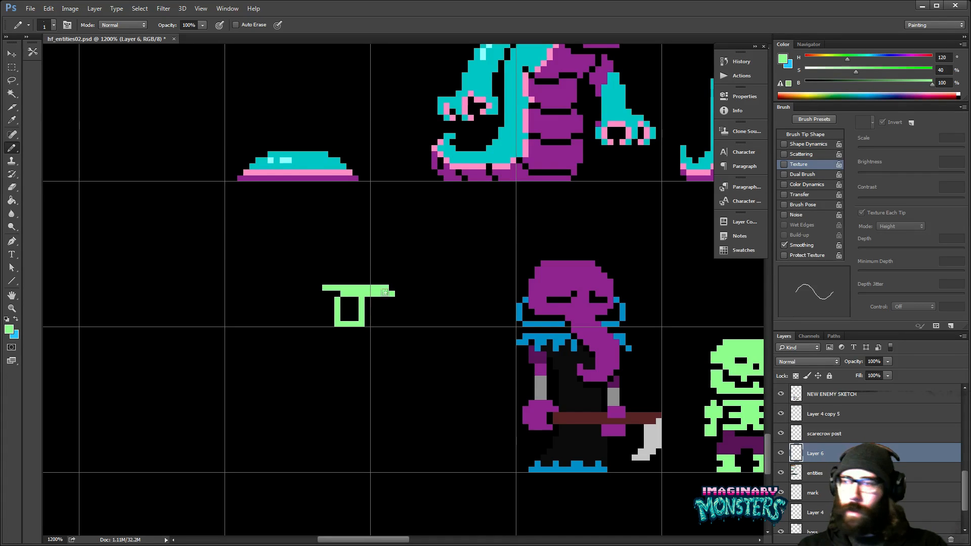
{"action": "mouse_move", "coordinate": [393, 289]}
{"action": "left_mouse_down"}
{"action": "mouse_move", "coordinate": [391, 320]}
{"action": "mouse_move", "coordinate": [442, 324]}
{"action": "mouse_move", "coordinate": [396, 329]}
{"action": "mouse_move", "coordinate": [384, 336]}
{"action": "mouse_move", "coordinate": [425, 341]}
{"action": "mouse_move", "coordinate": [379, 350]}
{"action": "left_mouse_up"}
{"action": "mouse_move", "coordinate": [384, 356]}
{"action": "left_mouse_down"}
{"action": "mouse_move", "coordinate": [427, 363]}
{"action": "mouse_move", "coordinate": [365, 360]}
{"action": "mouse_move", "coordinate": [324, 335]}
{"action": "mouse_move", "coordinate": [326, 297]}
{"action": "left_mouse_up"}
- Restrict the Paint Bucket to contiguous pixels and fill the head outline with light green, leaving the eye socket empty
{"action": "key", "text": "g"}
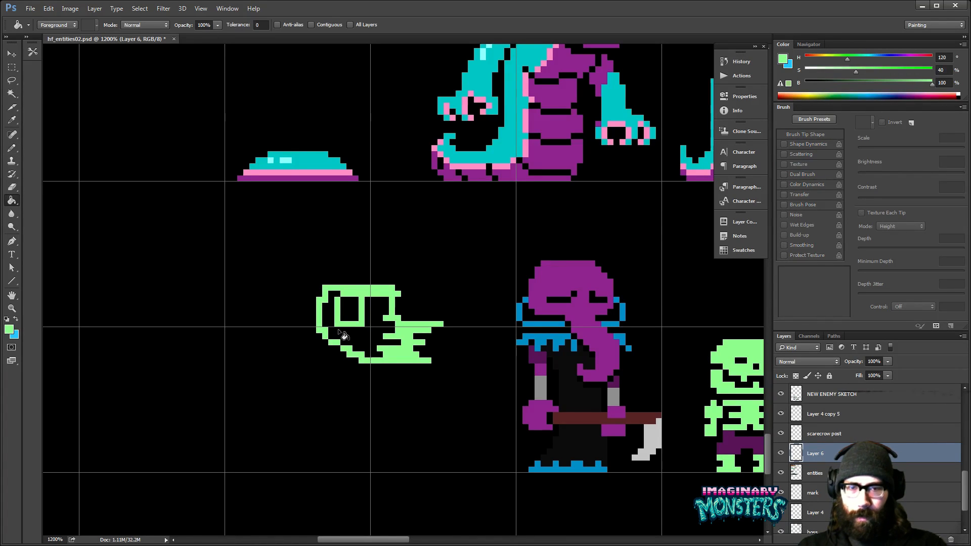
{"action": "left_click", "coordinate": [311, 24]}
{"action": "left_click", "coordinate": [366, 316]}
{"action": "mouse_move", "coordinate": [365, 316]}
{"action": "left_mouse_down"}
{"action": "mouse_move", "coordinate": [367, 336]}
{"action": "mouse_move", "coordinate": [370, 316]}
{"action": "left_mouse_up"}
- Trim the lowest pixels beneath the green head so the jaw's underside slopes up towards the back
{"action": "key", "text": "b"}
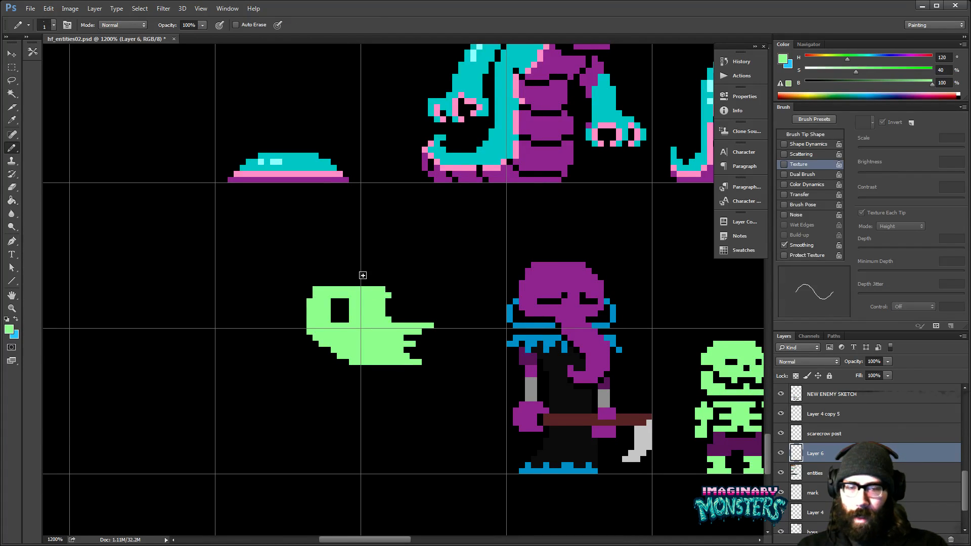
{"action": "left_click_drag", "start_coordinate": [351, 364], "coordinate": [363, 367]}
{"action": "key", "text": "e"}
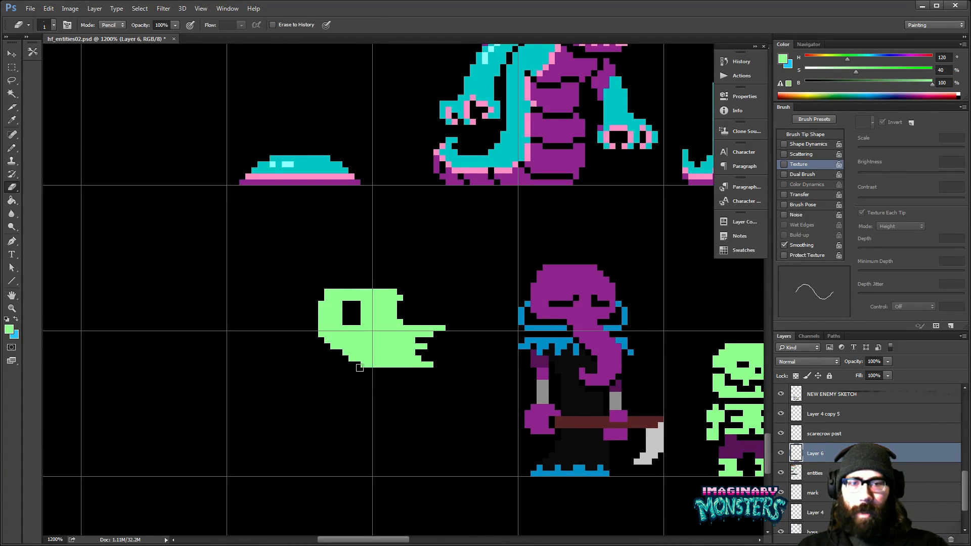
{"action": "left_click", "coordinate": [377, 364]}
{"action": "key", "text": "b"}
{"action": "left_click", "coordinate": [340, 352]}
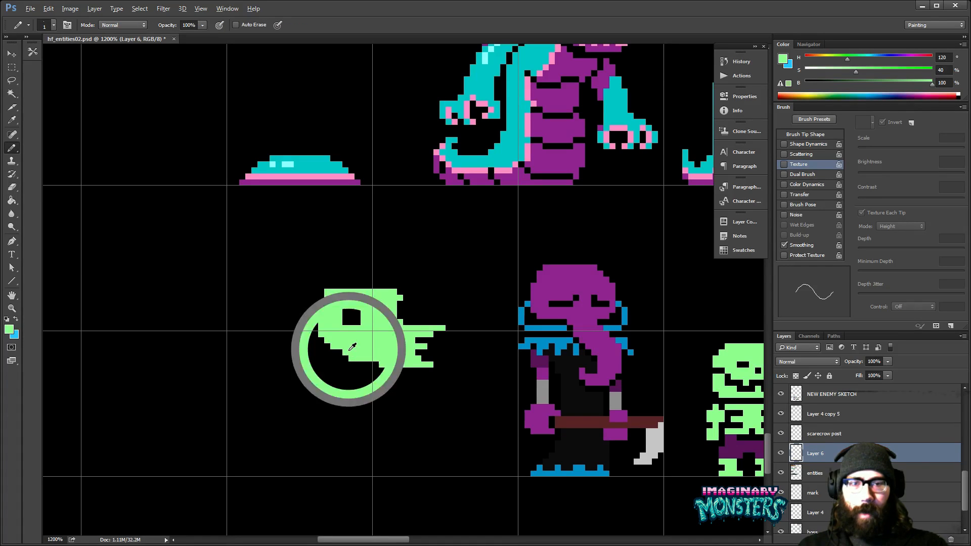
{"action": "left_click_drag", "start_coordinate": [350, 350], "coordinate": [369, 364]}
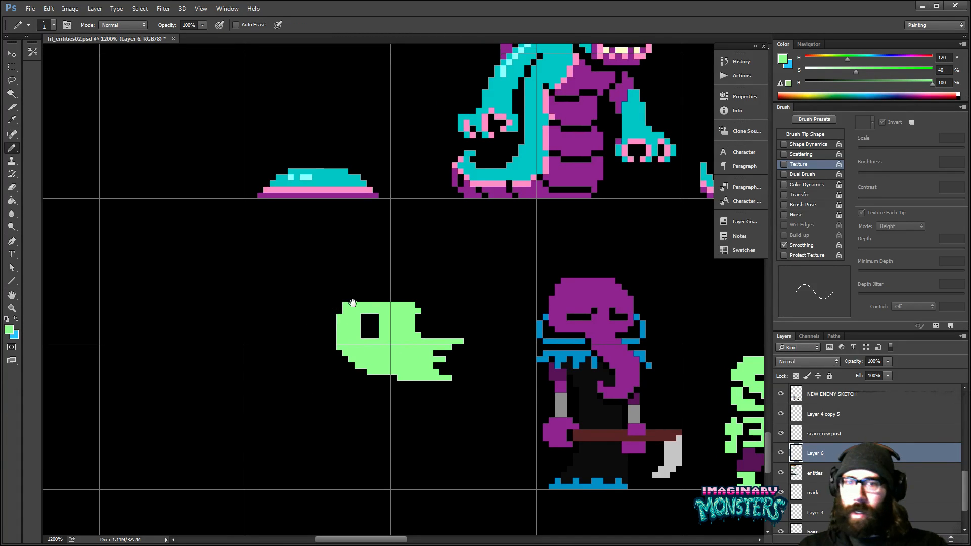
- Draw a thin bent horn on top of the green head and duplicate it to form a second horn beside it
{"action": "left_click_drag", "start_coordinate": [364, 297], "coordinate": [358, 273]}
{"action": "left_click", "coordinate": [352, 278]}
{"action": "left_click", "coordinate": [352, 269]}
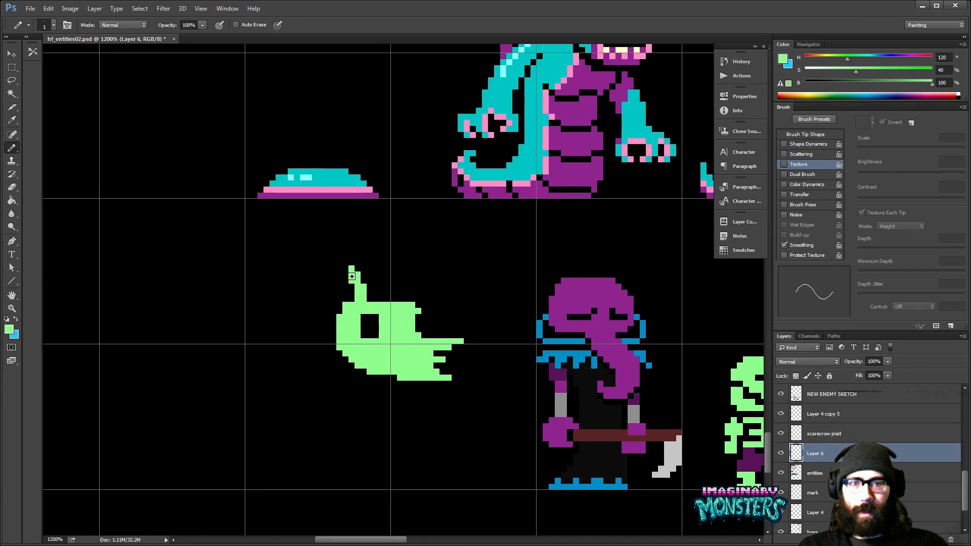
{"action": "key", "text": "m"}
{"action": "mouse_move", "coordinate": [330, 253]}
{"action": "left_mouse_down"}
{"action": "mouse_move", "coordinate": [379, 301]}
{"action": "mouse_move", "coordinate": [396, 295]}
{"action": "left_mouse_up"}
{"action": "key", "text": "v"}
{"action": "key", "text": "b"}
{"action": "key", "text": "v"}
{"action": "key", "text": "ctrl+d"}
{"action": "left_click", "coordinate": [398, 300]}
{"action": "key", "text": "b"}
- Draw a dark line beneath the back of the green jaw and recolour it with sampled dark grey at 20% brightness
{"action": "left_click", "coordinate": [585, 390], "text": "alt"}
{"action": "mouse_move", "coordinate": [383, 356]}
{"action": "left_mouse_down"}
{"action": "mouse_move", "coordinate": [422, 337]}
{"action": "mouse_move", "coordinate": [389, 350]}
{"action": "mouse_move", "coordinate": [403, 369]}
{"action": "left_mouse_up"}
{"action": "left_click_drag", "start_coordinate": [603, 361], "coordinate": [433, 401]}
{"action": "left_click_drag", "start_coordinate": [664, 376], "coordinate": [389, 399]}
{"action": "left_click_drag", "start_coordinate": [681, 377], "coordinate": [286, 355]}
{"action": "left_click", "coordinate": [573, 368], "text": "alt"}
{"action": "left_click_drag", "start_coordinate": [339, 427], "coordinate": [442, 400]}
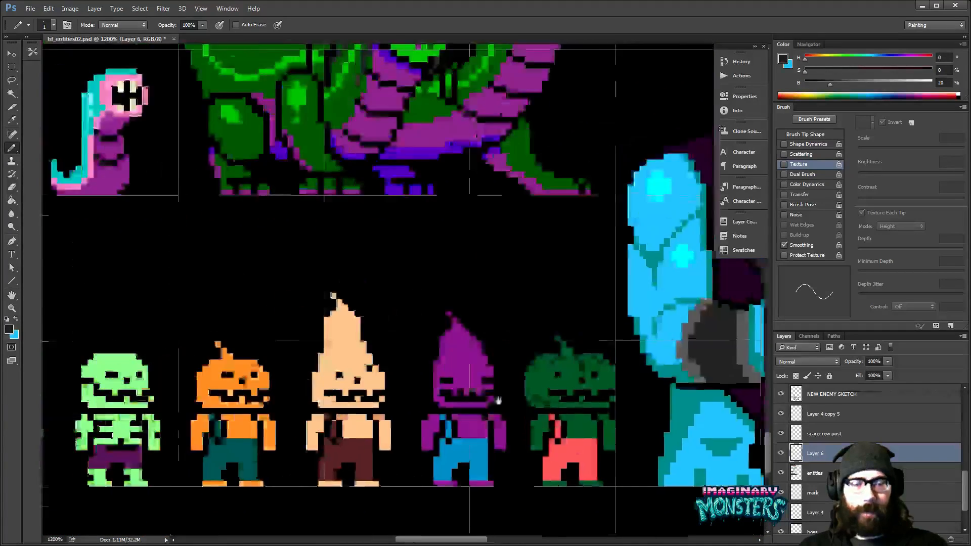
{"action": "key", "text": "g"}
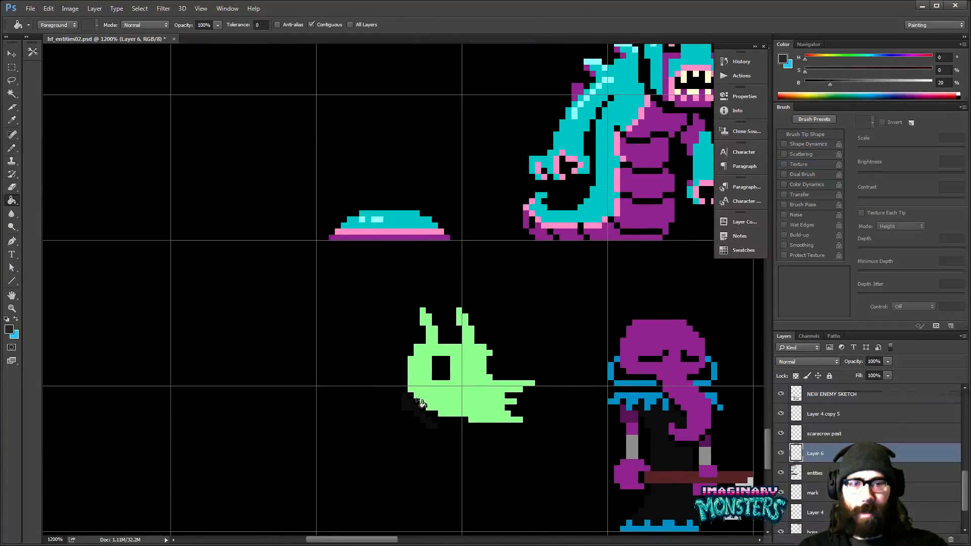
{"action": "mouse_move", "coordinate": [429, 434]}
{"action": "left_mouse_down"}
{"action": "mouse_move", "coordinate": [393, 379]}
{"action": "mouse_move", "coordinate": [429, 375]}
{"action": "mouse_move", "coordinate": [399, 364]}
{"action": "mouse_move", "coordinate": [462, 432]}
{"action": "left_mouse_up"}
- Outline a hunched dark grey body with ragged lower ends beneath and behind the green head, and fill it solid
{"action": "key", "text": "b"}
{"action": "mouse_move", "coordinate": [430, 373]}
{"action": "left_mouse_down"}
{"action": "mouse_move", "coordinate": [487, 411]}
{"action": "mouse_move", "coordinate": [454, 396]}
{"action": "mouse_move", "coordinate": [467, 412]}
{"action": "mouse_move", "coordinate": [436, 399]}
{"action": "left_mouse_up"}
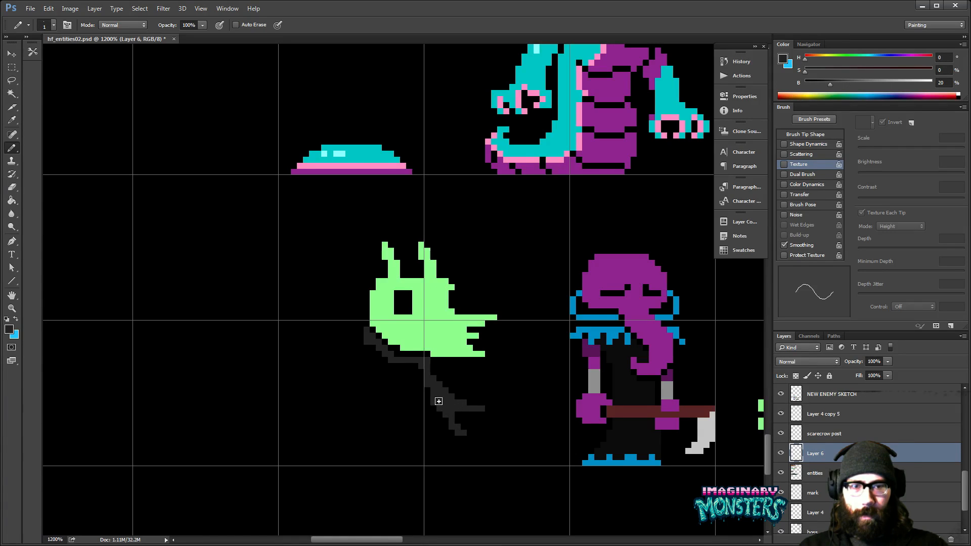
{"action": "left_click_drag", "start_coordinate": [475, 439], "coordinate": [379, 391]}
{"action": "mouse_move", "coordinate": [398, 423]}
{"action": "left_mouse_down"}
{"action": "mouse_move", "coordinate": [434, 453]}
{"action": "mouse_move", "coordinate": [391, 438]}
{"action": "mouse_move", "coordinate": [354, 395]}
{"action": "left_mouse_up"}
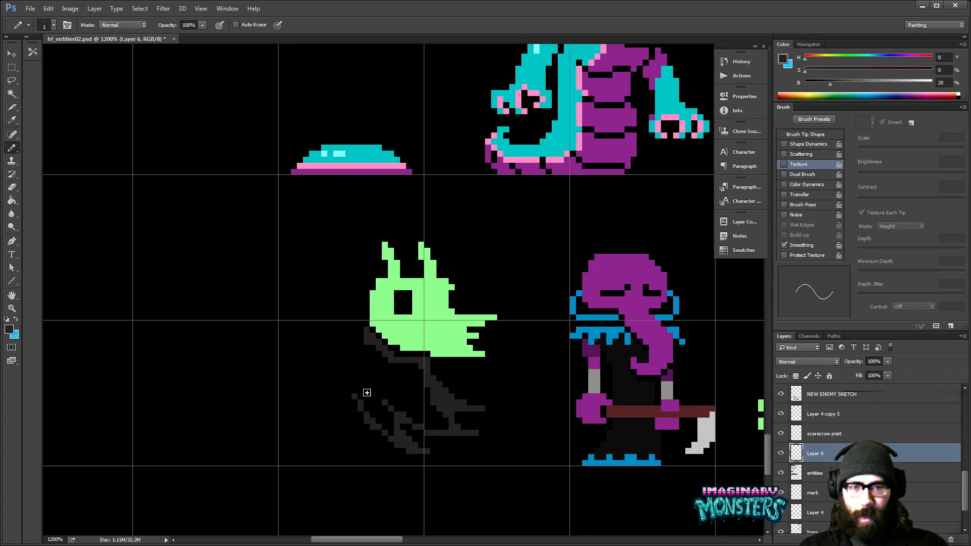
{"action": "mouse_move", "coordinate": [388, 440]}
{"action": "left_mouse_down"}
{"action": "mouse_move", "coordinate": [332, 366]}
{"action": "mouse_move", "coordinate": [343, 317]}
{"action": "mouse_move", "coordinate": [368, 279]}
{"action": "mouse_move", "coordinate": [362, 342]}
{"action": "left_mouse_up"}
{"action": "key", "text": "g"}
{"action": "left_click", "coordinate": [373, 360]}
{"action": "key", "text": "b"}
{"action": "key", "text": "space"}
{"action": "left_click_drag", "start_coordinate": [398, 407], "coordinate": [375, 415]}
{"action": "key", "text": "space"}
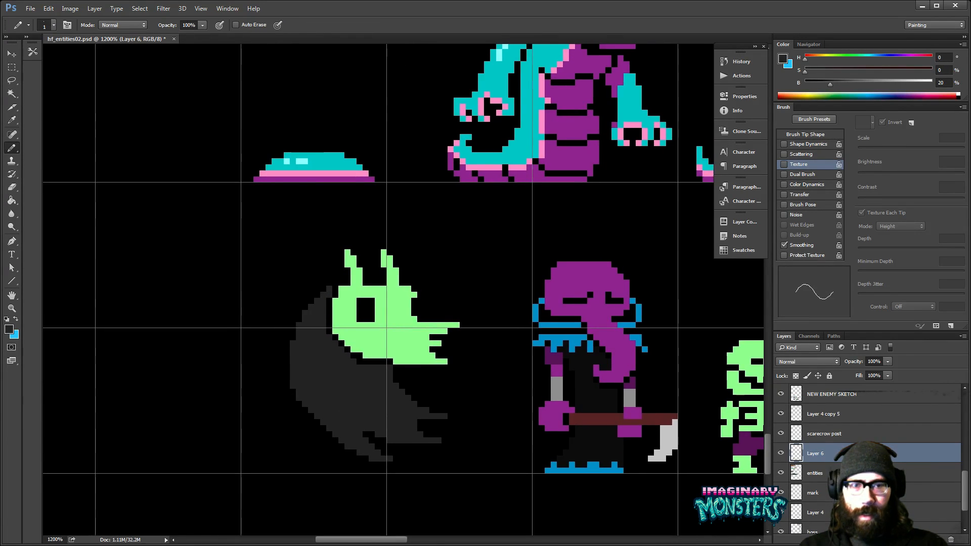
- Open the colour swatches
{"action": "key", "text": "space"}
{"action": "left_click_drag", "start_coordinate": [482, 335], "coordinate": [417, 344]}
{"action": "left_click_drag", "start_coordinate": [492, 366], "coordinate": [447, 361]}
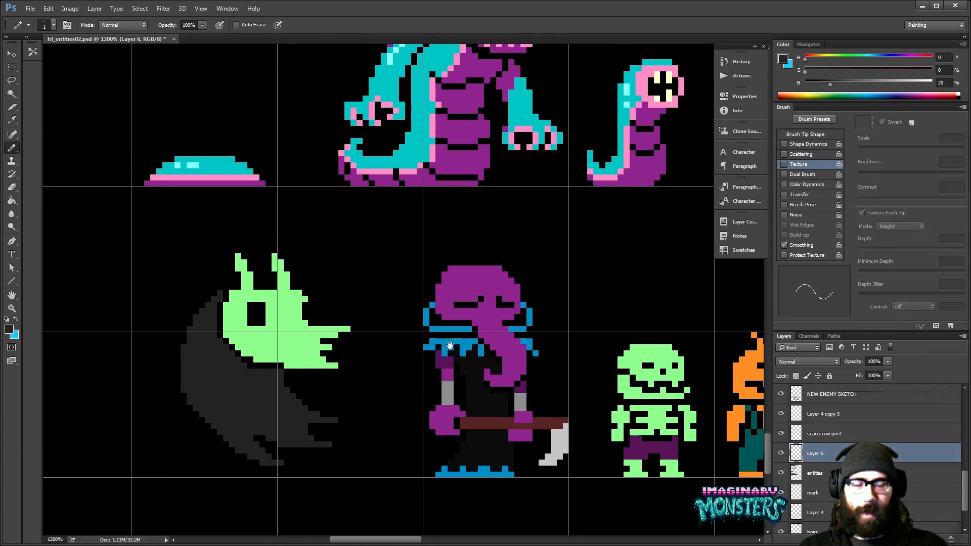
{"action": "left_click", "coordinate": [741, 250]}
{"action": "left_click", "coordinate": [638, 268]}
{"action": "scroll", "coordinate": [352, 339], "scroll_direction": "up", "scroll_amount": 2}
{"action": "left_click_drag", "start_coordinate": [350, 335], "coordinate": [358, 335]}
{"action": "key", "text": "ctrl+z"}
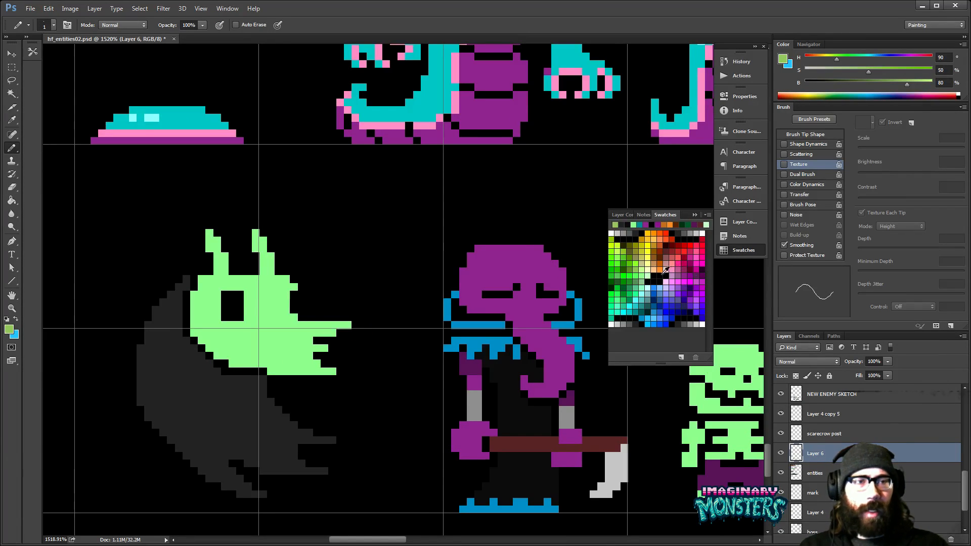
- Draw the far side of the toothed mouth at the snout's tip in muted green (HSB 120, 33, 60)
{"action": "left_click", "coordinate": [636, 275]}
{"action": "left_click_drag", "start_coordinate": [344, 333], "coordinate": [362, 351]}
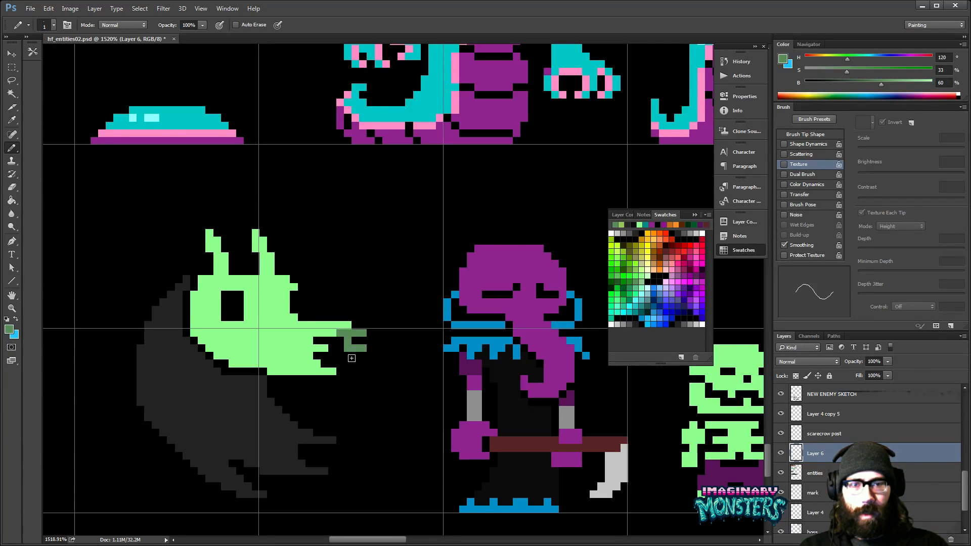
{"action": "left_click", "coordinate": [342, 359]}
{"action": "left_click", "coordinate": [334, 363]}
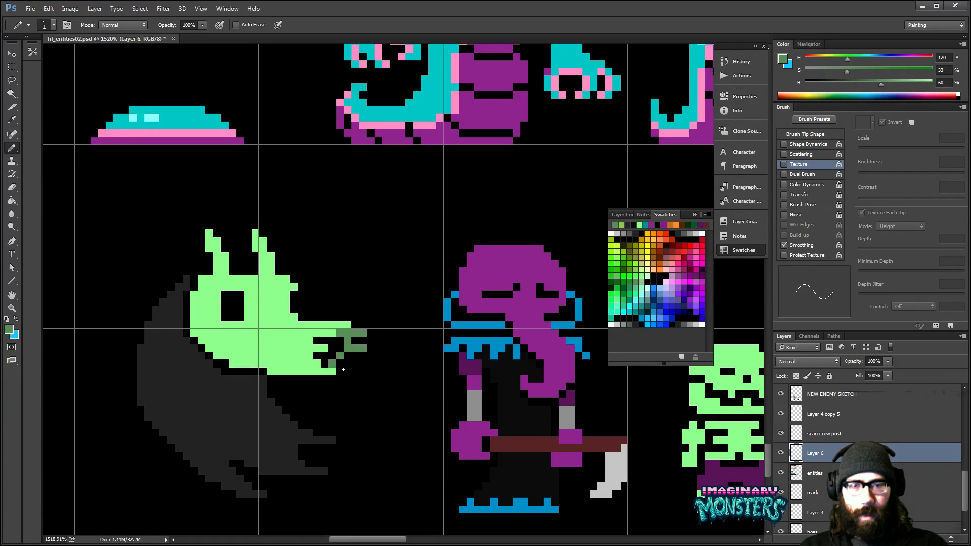
{"action": "left_click_drag", "start_coordinate": [341, 365], "coordinate": [400, 379]}
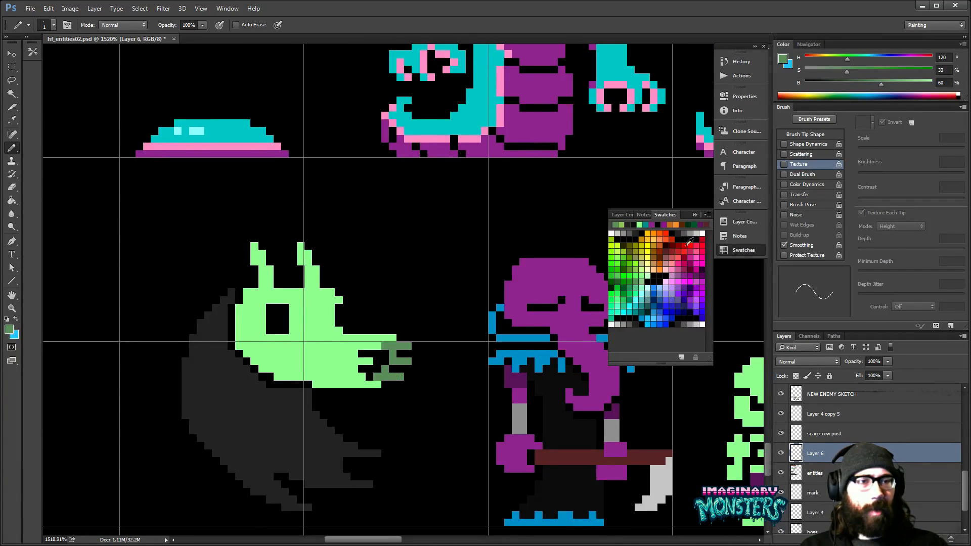
- Recolour the far side of the mouth with a cooler dark green (HSB 150, 67, 60)
{"action": "left_click", "coordinate": [627, 289]}
{"action": "left_click", "coordinate": [393, 347]}
{"action": "left_click", "coordinate": [384, 347]}
{"action": "left_click", "coordinate": [405, 347]}
{"action": "mouse_move", "coordinate": [396, 358]}
{"action": "left_mouse_down"}
{"action": "mouse_move", "coordinate": [396, 379]}
{"action": "mouse_move", "coordinate": [400, 351]}
{"action": "mouse_move", "coordinate": [402, 374]}
{"action": "mouse_move", "coordinate": [422, 386]}
{"action": "mouse_move", "coordinate": [472, 376]}
{"action": "left_mouse_up"}
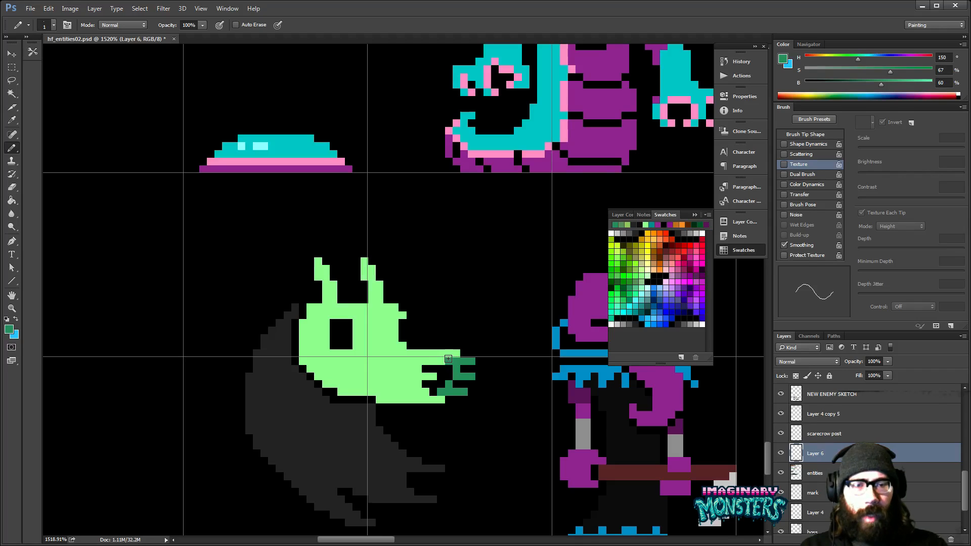
- Raise the top of the snout with light green and extend the dark green shading beneath the upper lip
{"action": "left_click", "coordinate": [425, 352], "text": "alt"}
{"action": "mouse_move", "coordinate": [408, 346]}
{"action": "left_mouse_down"}
{"action": "mouse_move", "coordinate": [463, 346]}
{"action": "mouse_move", "coordinate": [454, 359]}
{"action": "mouse_move", "coordinate": [439, 354]}
{"action": "mouse_move", "coordinate": [453, 353]}
{"action": "mouse_move", "coordinate": [448, 377]}
{"action": "mouse_move", "coordinate": [419, 359]}
{"action": "left_mouse_up"}
{"action": "left_click", "coordinate": [452, 358], "text": "alt"}
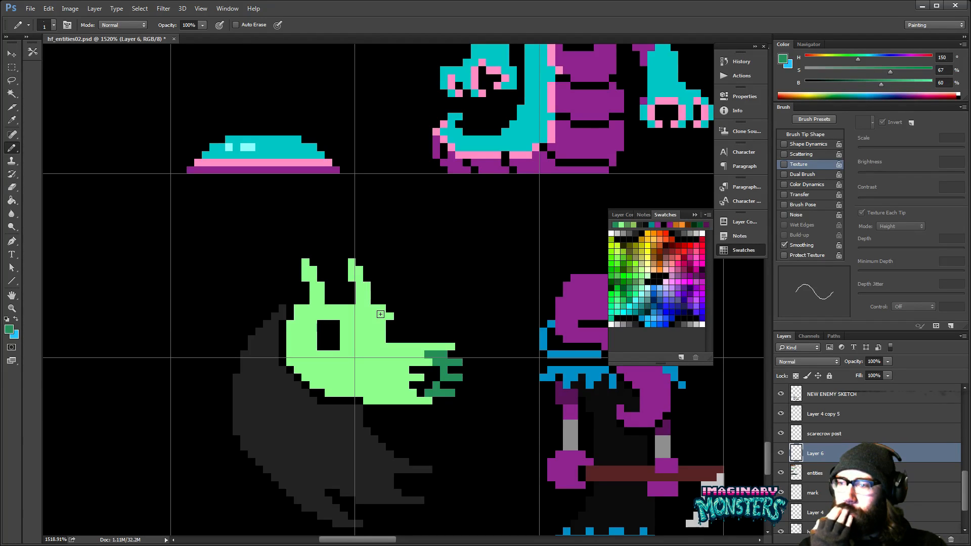
{"action": "left_click_drag", "start_coordinate": [392, 359], "coordinate": [355, 356]}
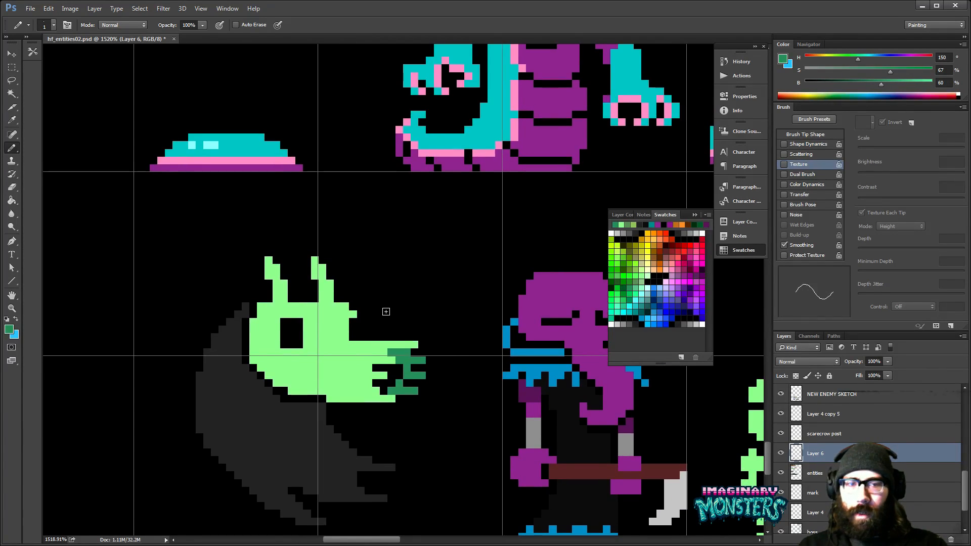
- Paint a pink pupil (HSB 330, 80, 100) in the eye socket and add a second pink eye at the face's far edge
{"action": "left_click_drag", "start_coordinate": [534, 346], "coordinate": [531, 336]}
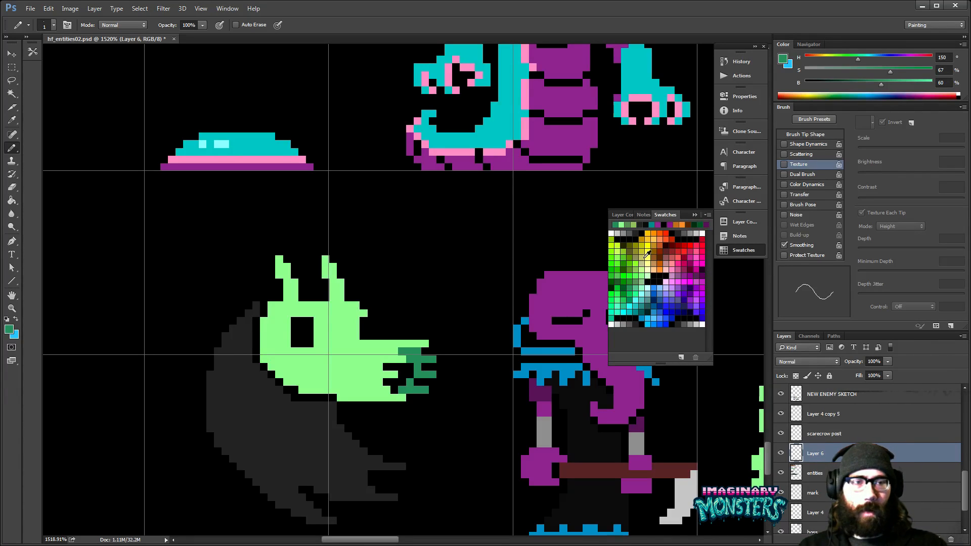
{"action": "left_click", "coordinate": [671, 264]}
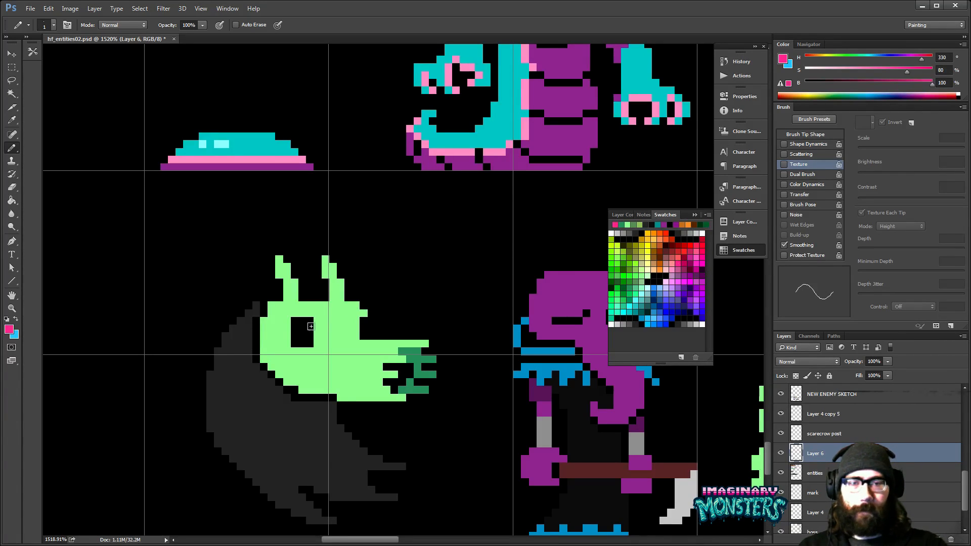
{"action": "left_click_drag", "start_coordinate": [304, 331], "coordinate": [305, 333]}
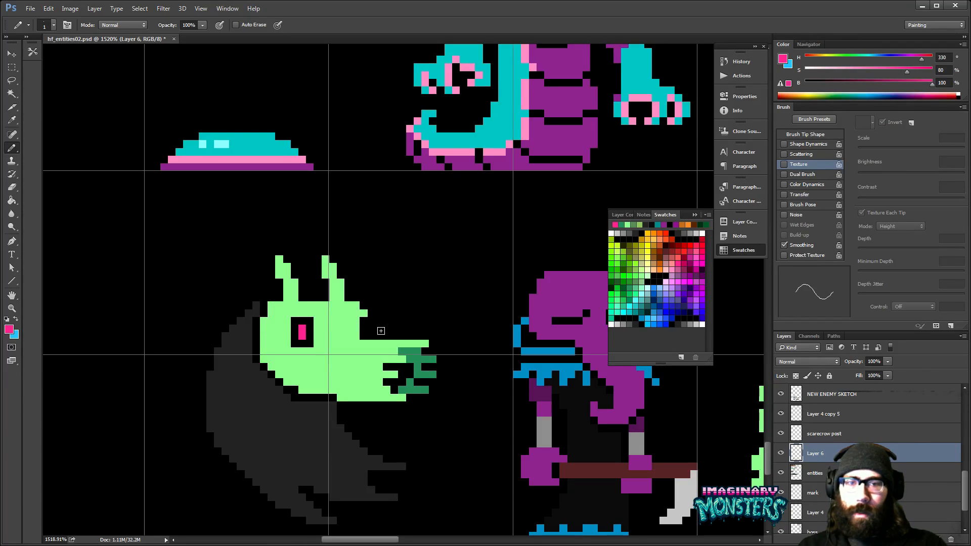
{"action": "left_click_drag", "start_coordinate": [394, 345], "coordinate": [387, 320]}
{"action": "left_click", "coordinate": [385, 312]}
{"action": "key", "text": "e"}
{"action": "left_click", "coordinate": [386, 327]}
{"action": "key", "text": "b"}
{"action": "left_click", "coordinate": [365, 324], "text": "alt"}
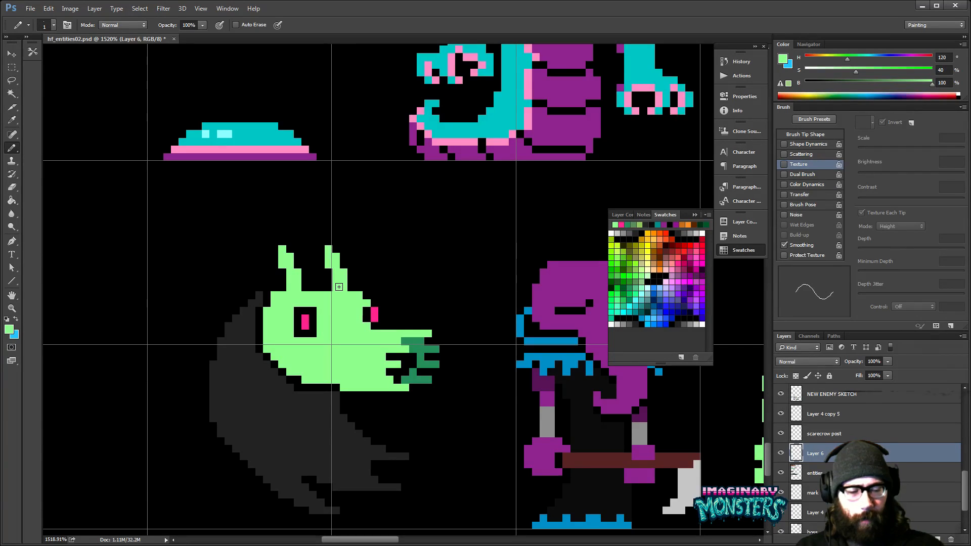
- Touch up the body along the back and underside of the green head with the sampled dark grey
{"action": "left_click_drag", "start_coordinate": [405, 399], "coordinate": [422, 388]}
{"action": "left_click", "coordinate": [327, 359], "text": "alt"}
{"action": "left_click", "coordinate": [308, 379], "text": "alt"}
{"action": "left_click", "coordinate": [313, 378]}
{"action": "left_click_drag", "start_coordinate": [337, 400], "coordinate": [351, 413]}
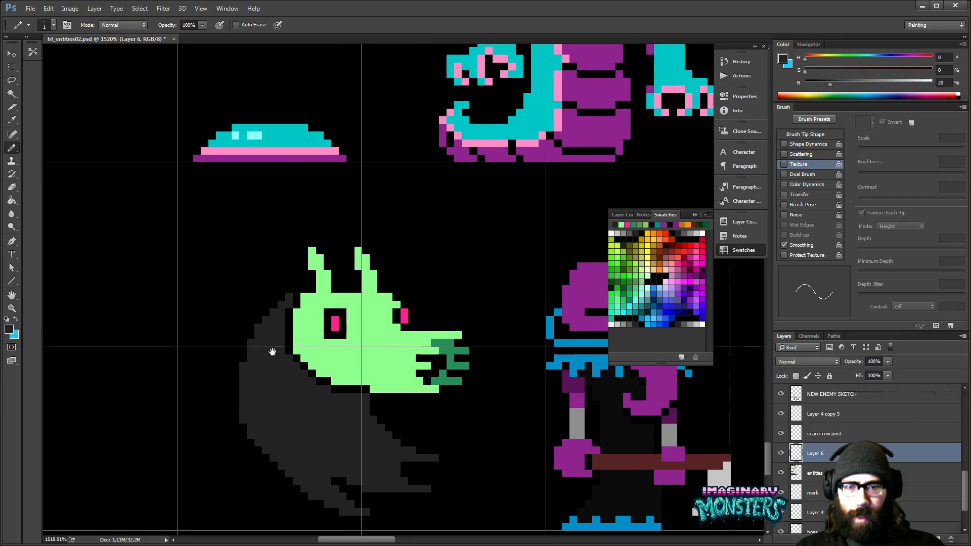
{"action": "left_click", "coordinate": [298, 357], "text": "alt"}
{"action": "left_click", "coordinate": [297, 351]}
{"action": "left_click", "coordinate": [285, 362], "text": "alt"}
{"action": "left_click", "coordinate": [289, 352]}
{"action": "left_click_drag", "start_coordinate": [310, 368], "coordinate": [327, 385]}
{"action": "mouse_move", "coordinate": [314, 320]}
{"action": "left_mouse_down"}
{"action": "mouse_move", "coordinate": [331, 328]}
{"action": "mouse_move", "coordinate": [329, 383]}
{"action": "left_mouse_up"}
{"action": "left_click_drag", "start_coordinate": [321, 383], "coordinate": [306, 326]}
{"action": "left_click_drag", "start_coordinate": [345, 373], "coordinate": [319, 348]}
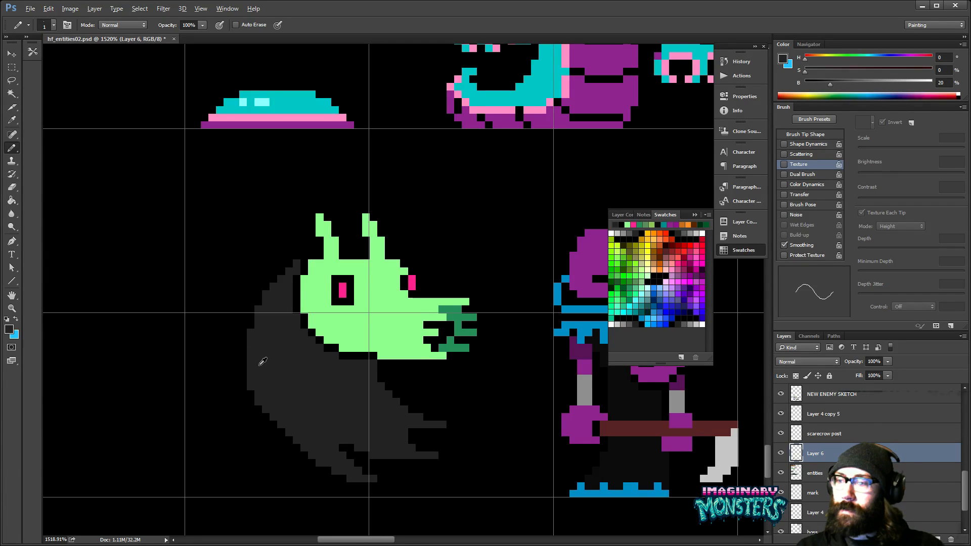
- Draw broken black fold lines across the lower back of the dark grey body
{"action": "left_click", "coordinate": [253, 390], "text": "alt"}
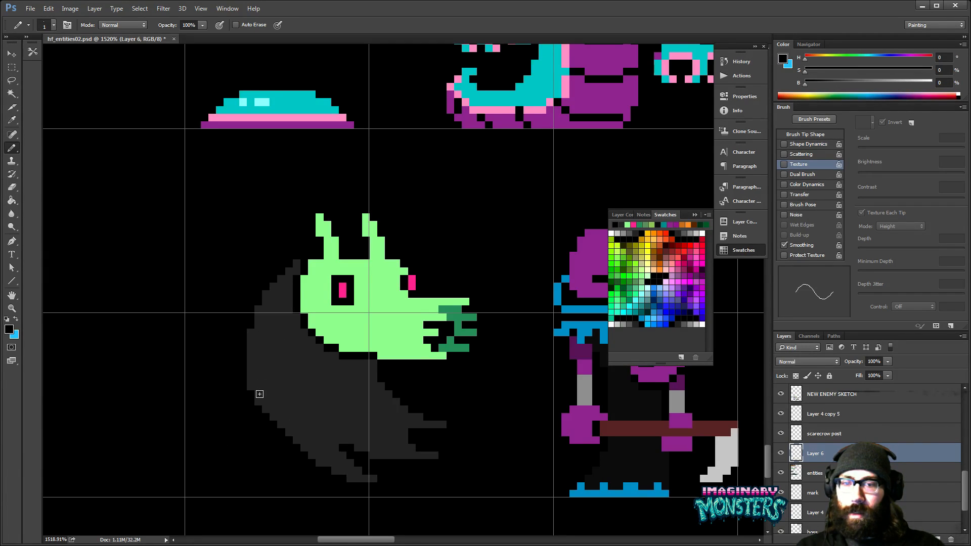
{"action": "left_click_drag", "start_coordinate": [266, 401], "coordinate": [289, 417]}
{"action": "left_click", "coordinate": [297, 418]}
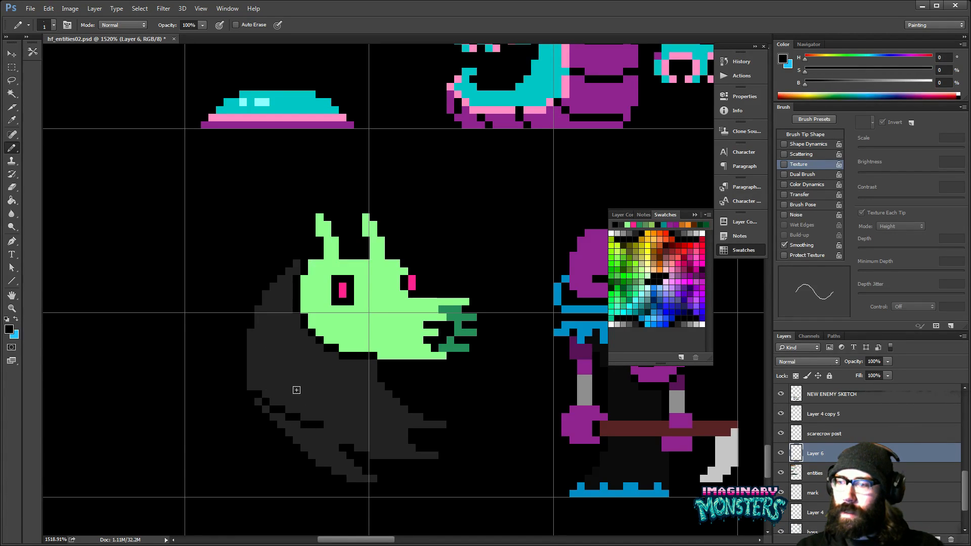
{"action": "left_click", "coordinate": [327, 425]}
{"action": "left_click", "coordinate": [313, 407], "text": "shift"}
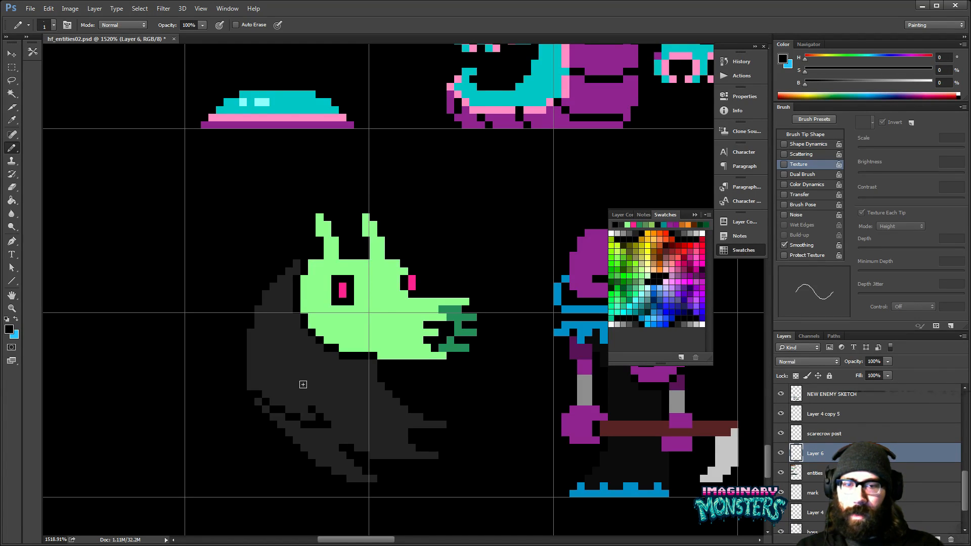
- Draw long black fold lines from below the head down the body and up along its back
{"action": "left_click", "coordinate": [294, 353], "text": "shift"}
{"action": "mouse_move", "coordinate": [352, 380]}
{"action": "left_mouse_down"}
{"action": "mouse_move", "coordinate": [318, 360]}
{"action": "mouse_move", "coordinate": [332, 360]}
{"action": "left_mouse_up"}
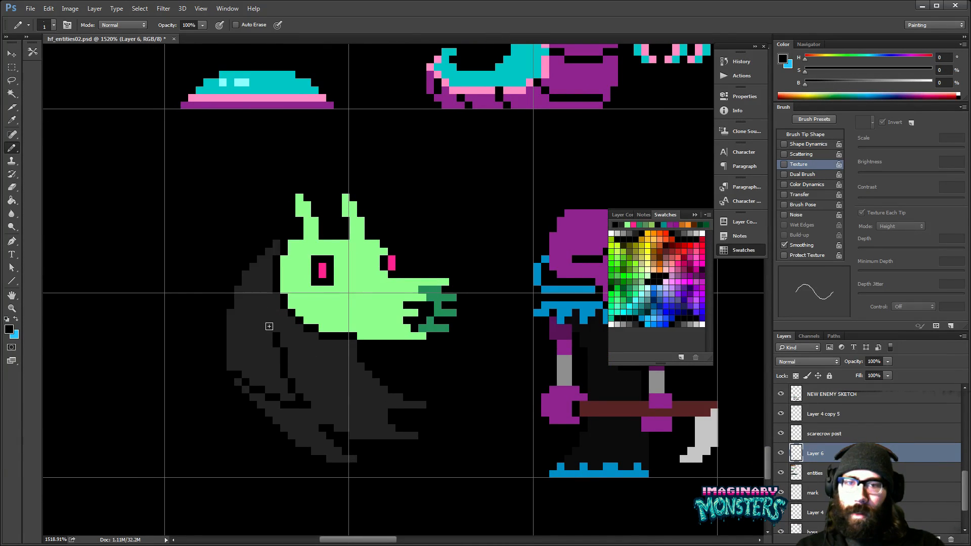
{"action": "left_click_drag", "start_coordinate": [262, 317], "coordinate": [255, 280]}
{"action": "left_click_drag", "start_coordinate": [278, 328], "coordinate": [304, 379]}
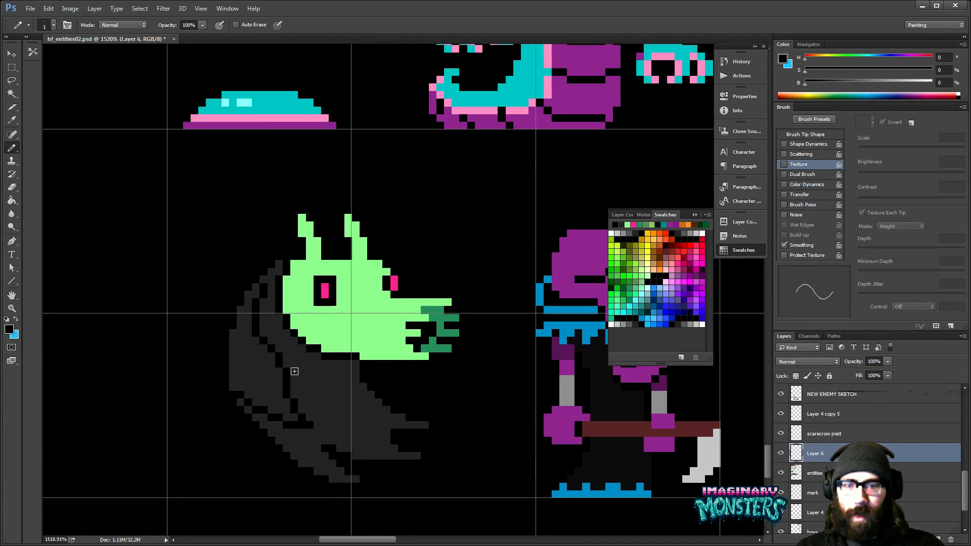
- Draw a black fold line across the upper body below the jaw to the chest and erase a stray spot on the lower back
{"action": "left_click_drag", "start_coordinate": [293, 371], "coordinate": [332, 377]}
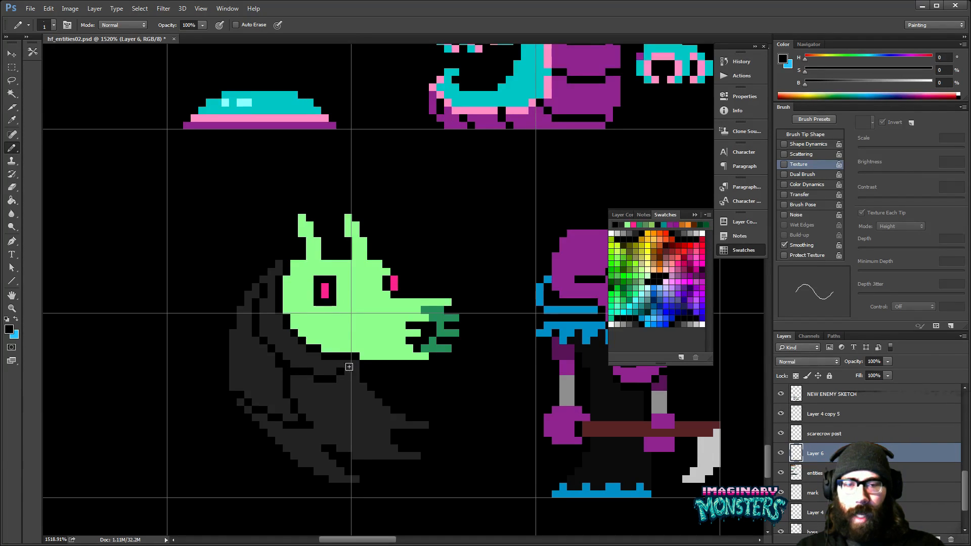
{"action": "left_click_drag", "start_coordinate": [356, 367], "coordinate": [364, 384]}
{"action": "key", "text": "e"}
{"action": "left_click", "coordinate": [244, 398]}
{"action": "left_click_drag", "start_coordinate": [343, 425], "coordinate": [320, 389]}
{"action": "key", "text": "b"}
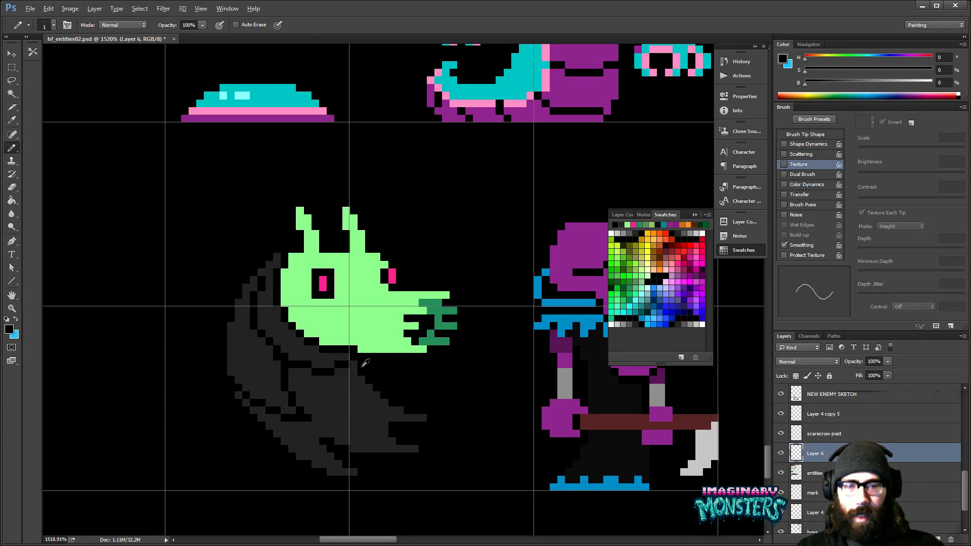
- Sample the robe's near-black grey (HSB 0, 0, 10) from the neighbouring monster and paint ragged strands below the jaw
{"action": "left_click", "coordinate": [570, 369], "text": "alt"}
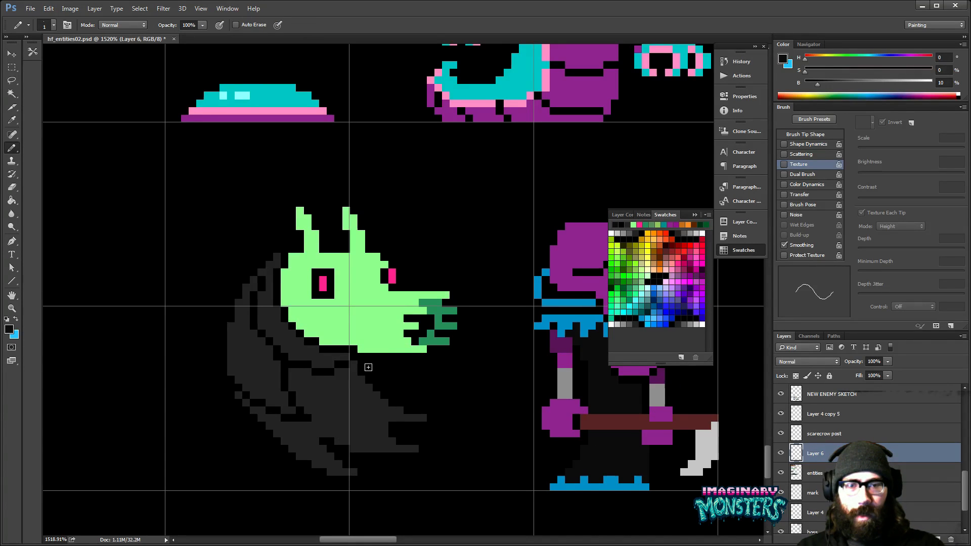
{"action": "left_click_drag", "start_coordinate": [368, 367], "coordinate": [417, 376]}
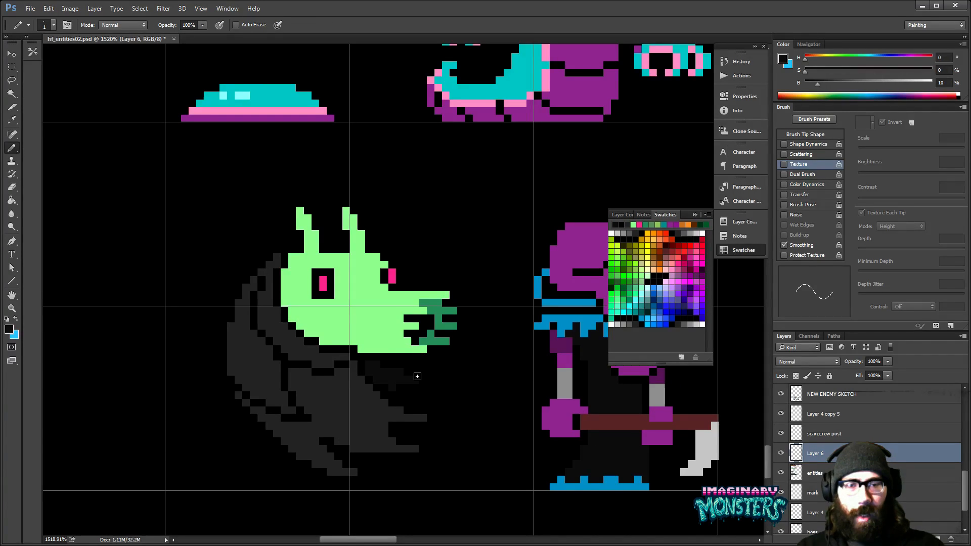
{"action": "key", "text": "e"}
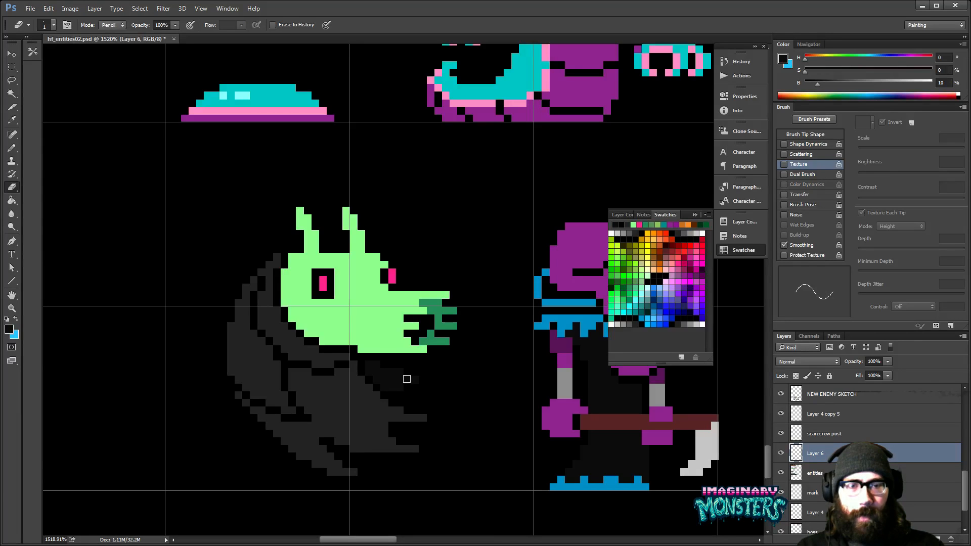
{"action": "key", "text": "b"}
{"action": "scroll", "coordinate": [389, 364], "scroll_direction": "up", "scroll_amount": 3}
{"action": "mouse_move", "coordinate": [349, 350]}
{"action": "left_mouse_down"}
{"action": "mouse_move", "coordinate": [371, 352]}
{"action": "mouse_move", "coordinate": [387, 383]}
{"action": "mouse_move", "coordinate": [380, 393]}
{"action": "mouse_move", "coordinate": [380, 379]}
{"action": "mouse_move", "coordinate": [429, 390]}
{"action": "mouse_move", "coordinate": [364, 360]}
{"action": "left_mouse_up"}
{"action": "left_click", "coordinate": [354, 372]}
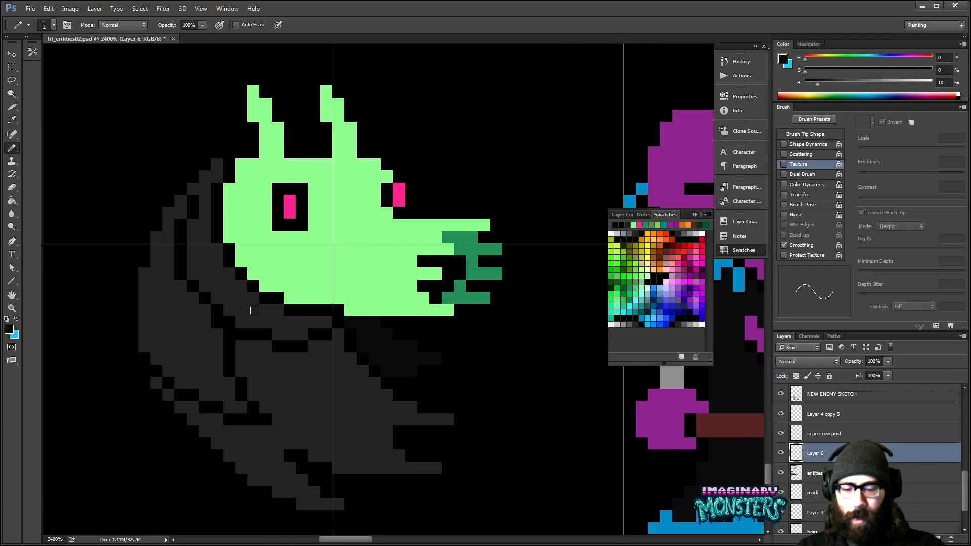
- Shade the neck directly under the green jaw with near-black pixels
{"action": "left_click_drag", "start_coordinate": [324, 320], "coordinate": [300, 319]}
{"action": "left_click", "coordinate": [301, 332]}
{"action": "left_click", "coordinate": [289, 321]}
{"action": "left_click", "coordinate": [279, 313]}
{"action": "left_click", "coordinate": [289, 333]}
{"action": "left_click", "coordinate": [277, 322]}
{"action": "left_click", "coordinate": [265, 303]}
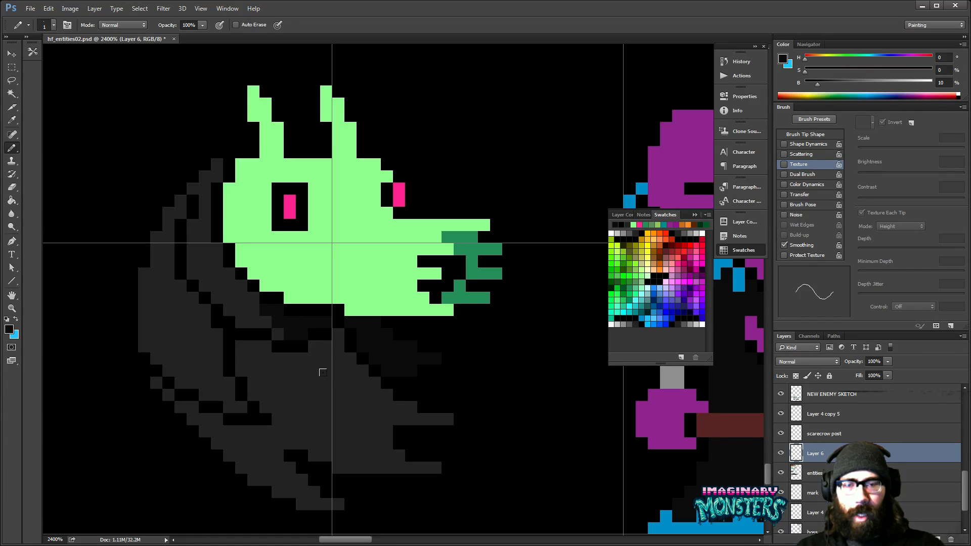
- Outline and fill the front of the body with near-black, and touch up the neighbouring fold with dark grey (HSB 0, 0, 20)
{"action": "mouse_move", "coordinate": [303, 348]}
{"action": "left_mouse_down"}
{"action": "mouse_move", "coordinate": [363, 410]}
{"action": "mouse_move", "coordinate": [356, 402]}
{"action": "mouse_move", "coordinate": [387, 413]}
{"action": "left_mouse_up"}
{"action": "key", "text": "g"}
{"action": "left_click", "coordinate": [395, 411]}
{"action": "key", "text": "b"}
{"action": "left_click", "coordinate": [279, 329]}
{"action": "left_click", "coordinate": [282, 334], "text": "alt"}
{"action": "left_click", "coordinate": [289, 334]}
{"action": "left_click_drag", "start_coordinate": [292, 370], "coordinate": [325, 394]}
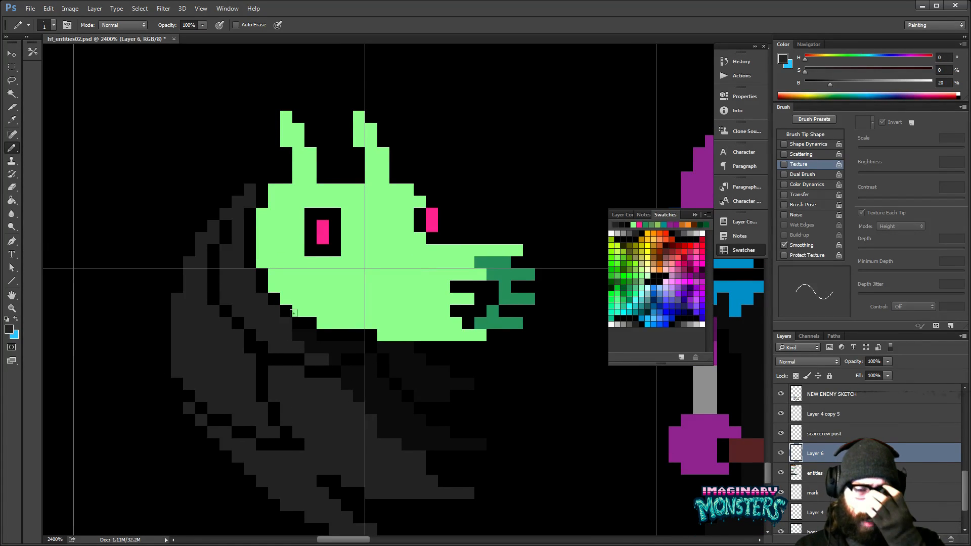
- Extend the near-black shading (HSB 0, 0, 10) down the chest along the edge of the dark grey body
{"action": "left_click_drag", "start_coordinate": [435, 386], "coordinate": [435, 365]}
{"action": "left_click", "coordinate": [410, 383], "text": "alt"}
{"action": "left_click_drag", "start_coordinate": [372, 400], "coordinate": [363, 400]}
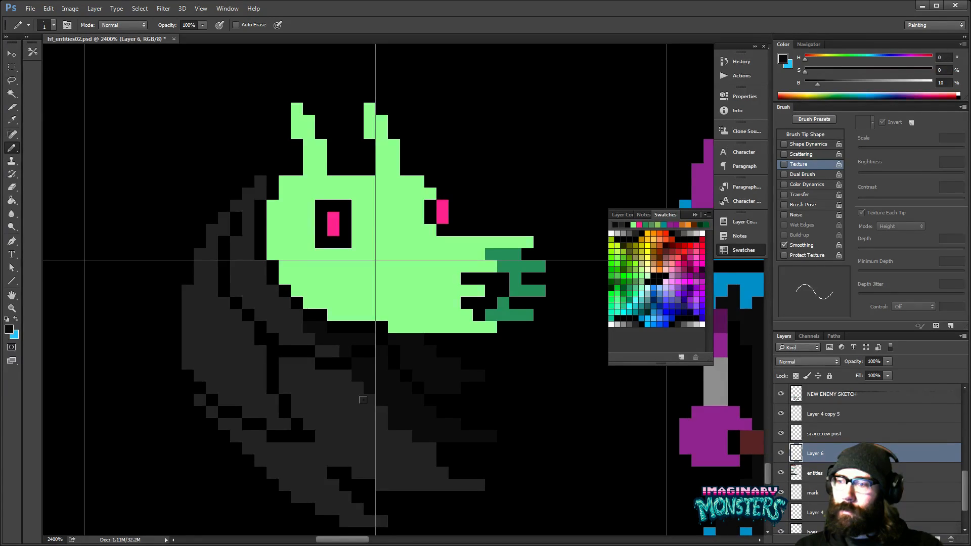
{"action": "mouse_move", "coordinate": [392, 418]}
{"action": "left_mouse_down"}
{"action": "mouse_move", "coordinate": [362, 385]}
{"action": "mouse_move", "coordinate": [347, 397]}
{"action": "mouse_move", "coordinate": [383, 409]}
{"action": "left_mouse_up"}
{"action": "left_click", "coordinate": [307, 369]}
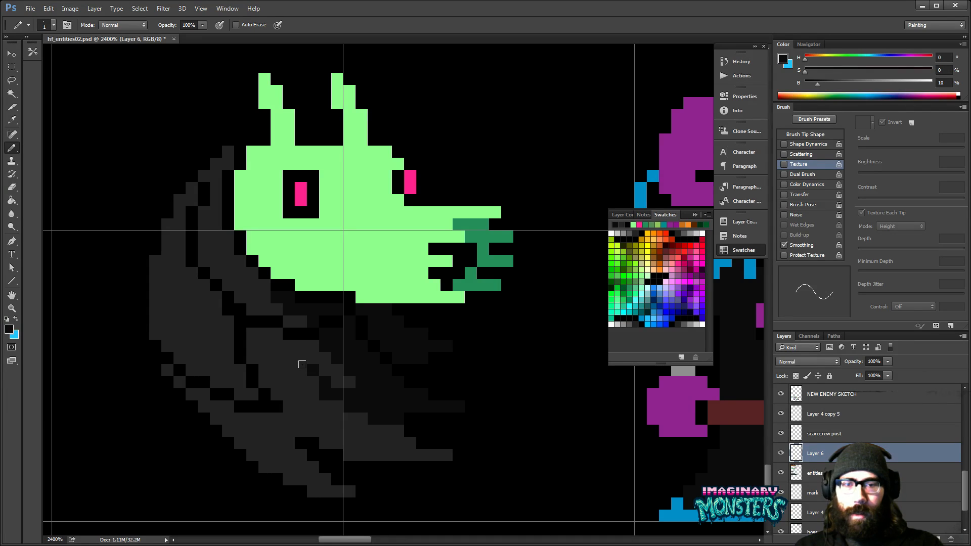
- Refine the chest into ragged diagonal strands, alternating near-black shading with dark grey (HSB 0, 0, 20) pixels
{"action": "mouse_move", "coordinate": [341, 417]}
{"action": "left_mouse_down"}
{"action": "mouse_move", "coordinate": [365, 424]}
{"action": "mouse_move", "coordinate": [354, 409]}
{"action": "mouse_move", "coordinate": [383, 404]}
{"action": "mouse_move", "coordinate": [373, 398]}
{"action": "mouse_move", "coordinate": [438, 448]}
{"action": "left_mouse_up"}
{"action": "left_click", "coordinate": [341, 403], "text": "alt"}
{"action": "left_click", "coordinate": [349, 401]}
{"action": "left_click", "coordinate": [343, 406]}
{"action": "left_click", "coordinate": [332, 394]}
{"action": "left_click", "coordinate": [332, 383]}
{"action": "left_click", "coordinate": [343, 395]}
{"action": "left_click_drag", "start_coordinate": [325, 373], "coordinate": [374, 378]}
{"action": "left_click", "coordinate": [332, 362], "text": "alt"}
{"action": "left_click", "coordinate": [326, 375]}
{"action": "left_click", "coordinate": [343, 368], "text": "alt"}
{"action": "left_click", "coordinate": [346, 368], "text": "alt"}
{"action": "left_click", "coordinate": [338, 375]}
{"action": "left_click", "coordinate": [372, 373], "text": "alt"}
{"action": "left_click", "coordinate": [372, 374], "text": "alt"}
{"action": "left_click", "coordinate": [372, 374], "text": "alt"}
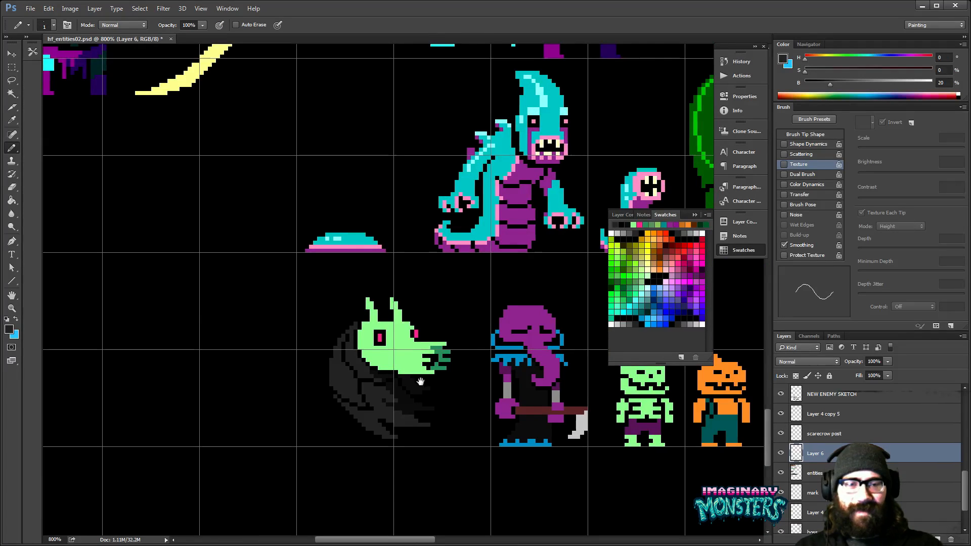
- Hide the grid lines and touch up the folds along the lower back with dark grey
{"action": "left_click_drag", "start_coordinate": [392, 320], "coordinate": [367, 302]}
{"action": "key", "text": "ctrl+h"}
{"action": "left_click_drag", "start_coordinate": [422, 281], "coordinate": [395, 270]}
{"action": "left_click_drag", "start_coordinate": [335, 388], "coordinate": [264, 343]}
{"action": "left_click_drag", "start_coordinate": [292, 372], "coordinate": [314, 347]}
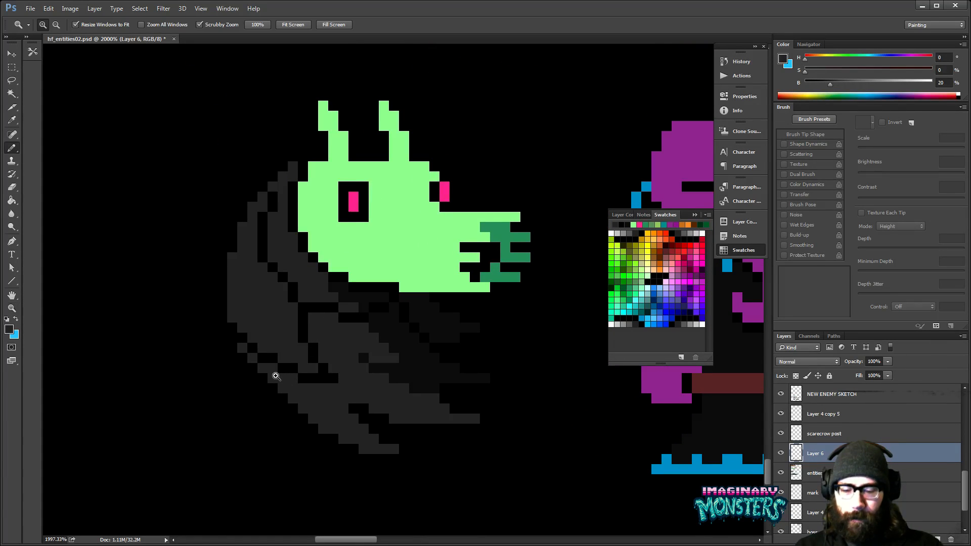
{"action": "left_click", "coordinate": [295, 408]}
{"action": "mouse_move", "coordinate": [261, 375]}
{"action": "left_mouse_down"}
{"action": "mouse_move", "coordinate": [282, 398]}
{"action": "mouse_move", "coordinate": [338, 420]}
{"action": "mouse_move", "coordinate": [357, 399]}
{"action": "left_mouse_up"}
{"action": "left_click", "coordinate": [298, 398]}
{"action": "left_click", "coordinate": [331, 435]}
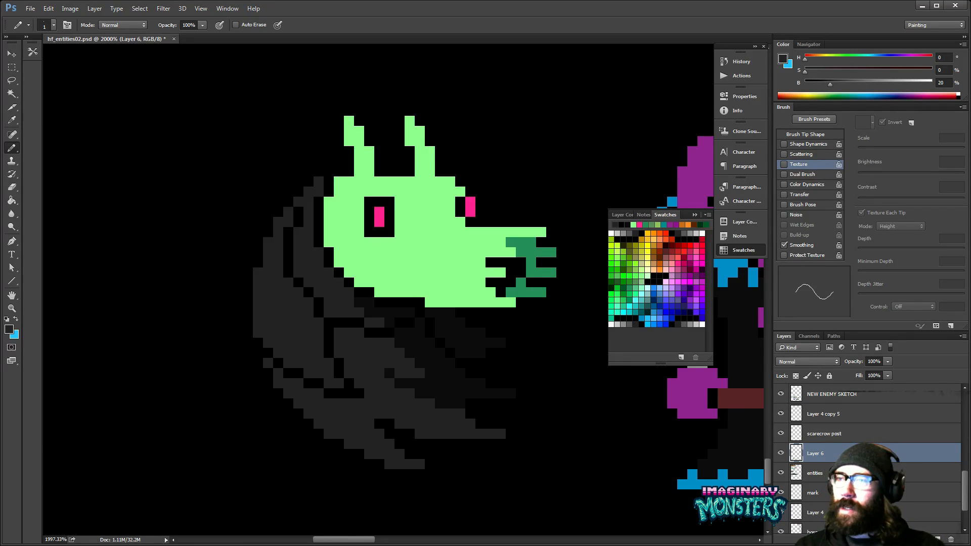
{"action": "key", "text": "alt+Tab"}
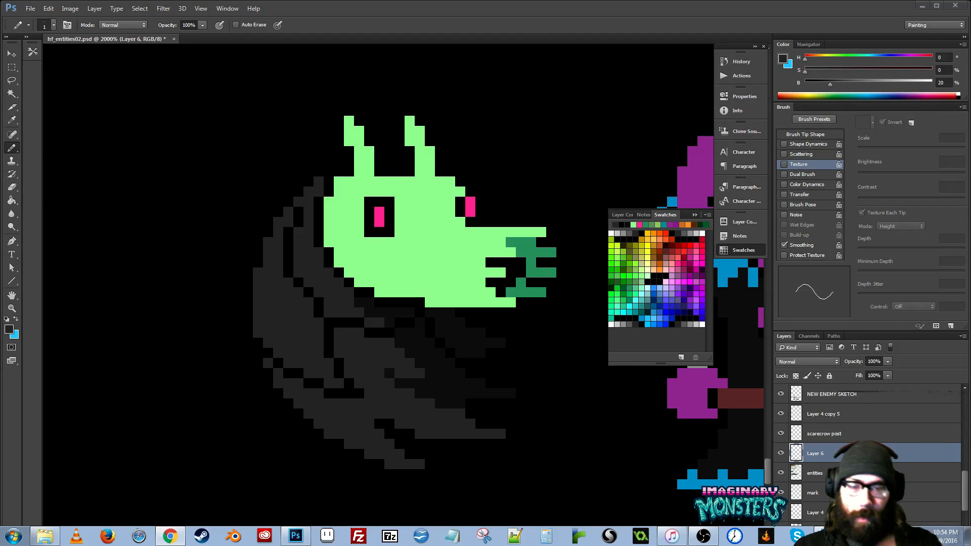
{"action": "left_click", "coordinate": [513, 203]}
{"action": "left_click_drag", "start_coordinate": [521, 215], "coordinate": [479, 264]}
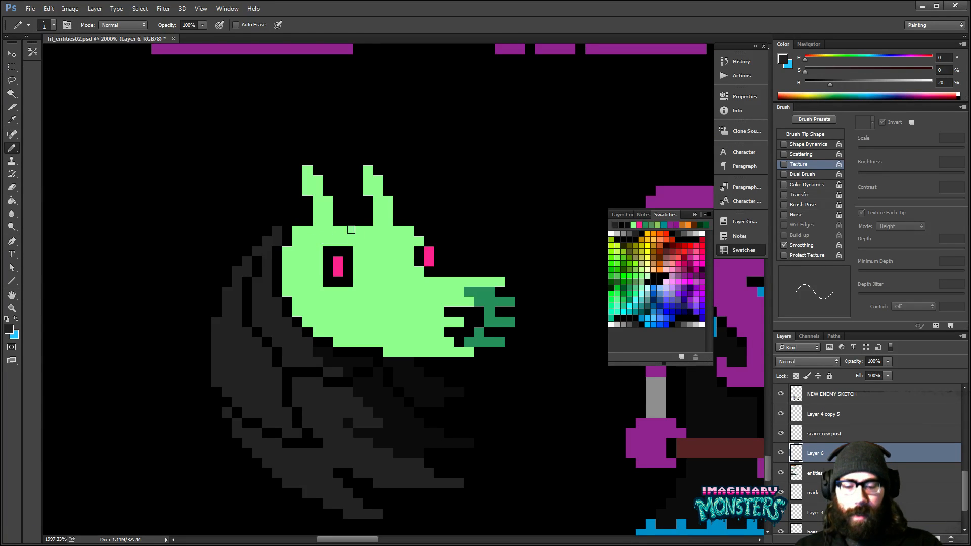
- Move the near eye and its socket down one pixel and fill the gap above with the head's light green
{"action": "key", "text": "m"}
{"action": "left_click_drag", "start_coordinate": [320, 246], "coordinate": [365, 299]}
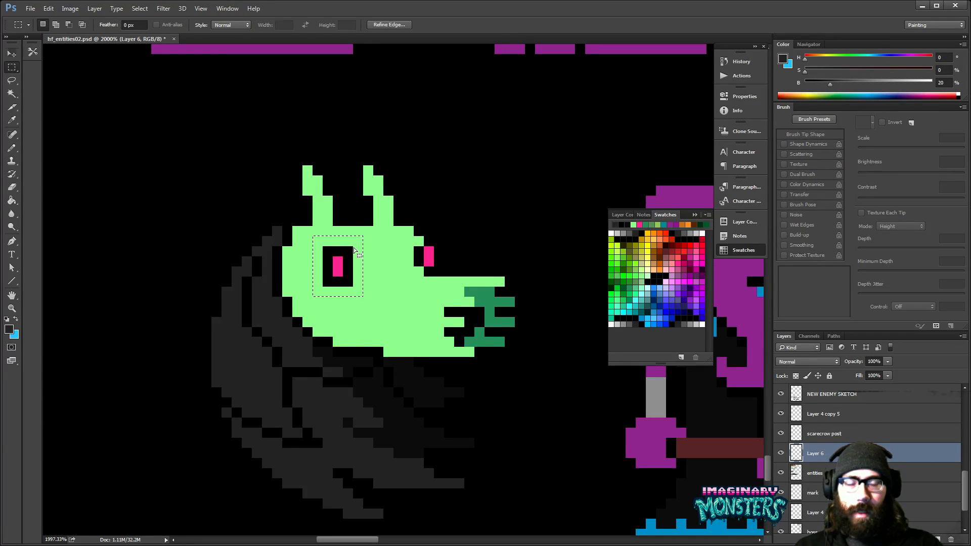
{"action": "key", "text": "v"}
{"action": "key", "text": "Down"}
{"action": "key", "text": "Down"}
{"action": "key", "text": "ctrl+d"}
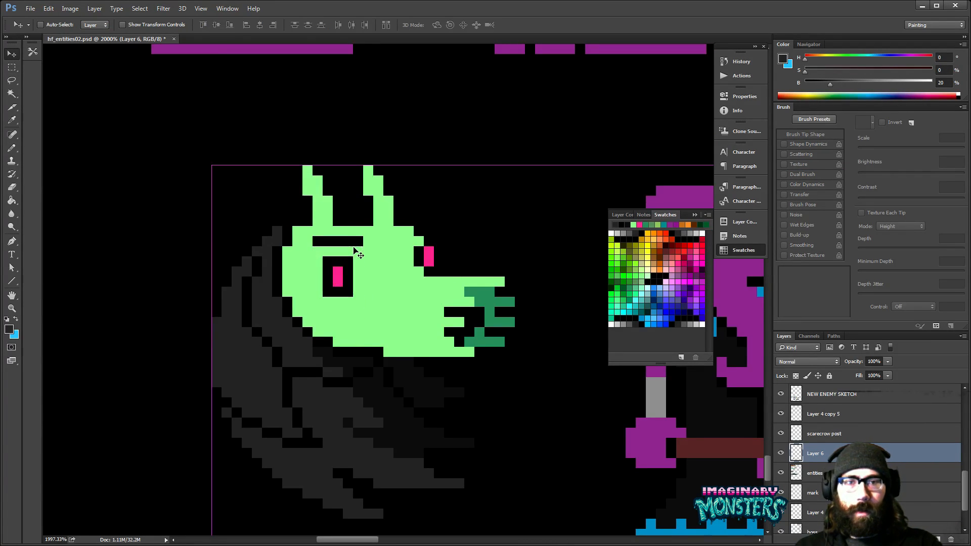
{"action": "key", "text": "b"}
{"action": "left_click", "coordinate": [306, 241], "text": "alt"}
{"action": "left_click_drag", "start_coordinate": [317, 242], "coordinate": [359, 241]}
{"action": "left_click_drag", "start_coordinate": [386, 261], "coordinate": [313, 276]}
- Examine the new enemy at a smaller scale beside the neighbouring monsters
{"action": "key", "text": "z"}
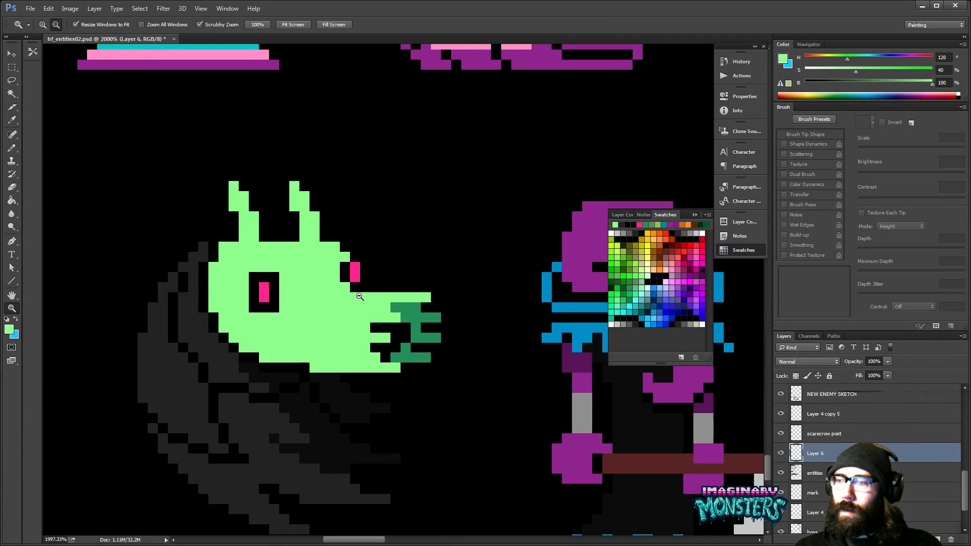
{"action": "left_click", "coordinate": [360, 297], "text": "alt"}
{"action": "left_click", "coordinate": [360, 297], "text": "alt"}
{"action": "left_click", "coordinate": [382, 301], "text": "alt"}
{"action": "left_click", "coordinate": [400, 304], "text": "alt"}
{"action": "left_click_drag", "start_coordinate": [435, 310], "coordinate": [292, 350]}
{"action": "left_click_drag", "start_coordinate": [208, 340], "coordinate": [250, 315]}
{"action": "key", "text": "b"}
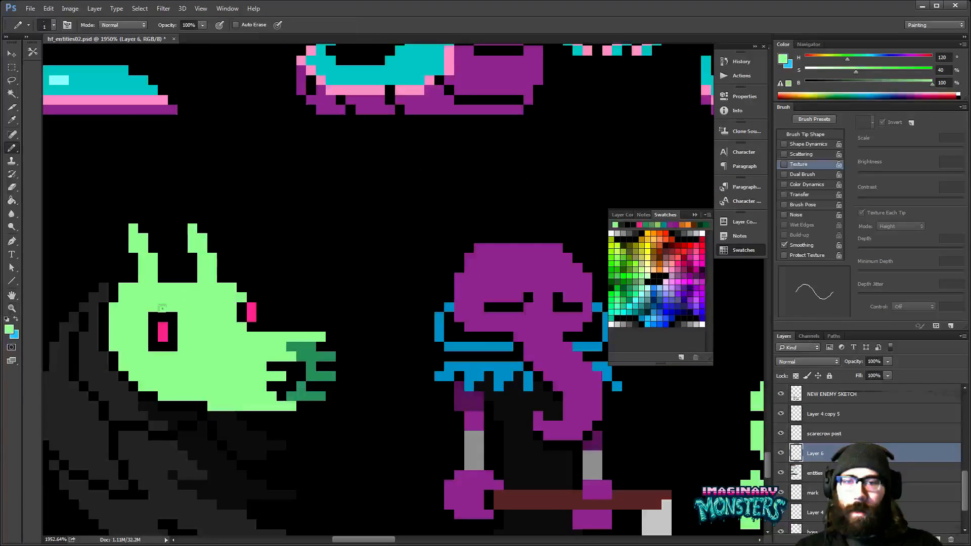
- Shrink the pink pupils of both eyes to a single pixel each by painting over the rest in black
{"action": "left_click", "coordinate": [173, 322], "text": "alt"}
{"action": "key", "text": "g"}
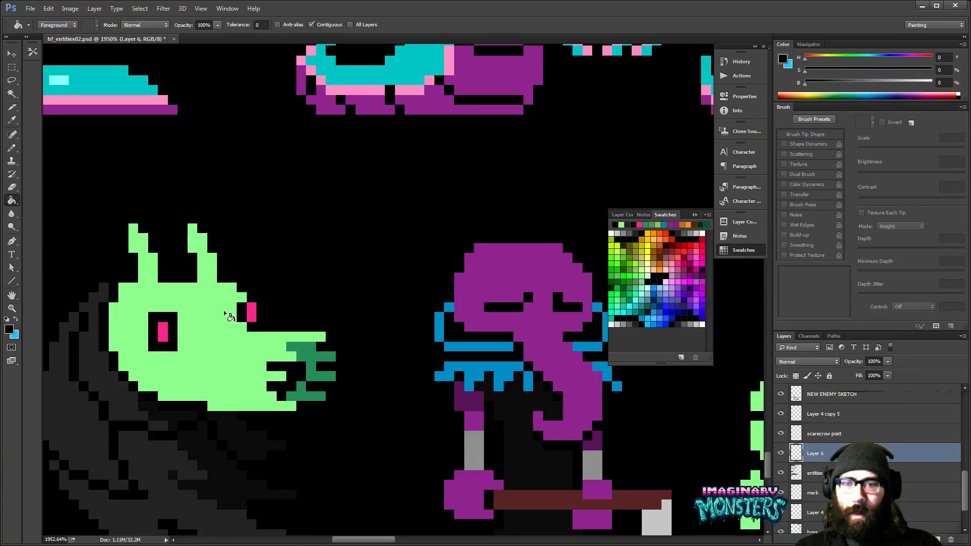
{"action": "key", "text": "b"}
{"action": "left_click", "coordinate": [161, 327]}
{"action": "left_click_drag", "start_coordinate": [207, 332], "coordinate": [245, 321]}
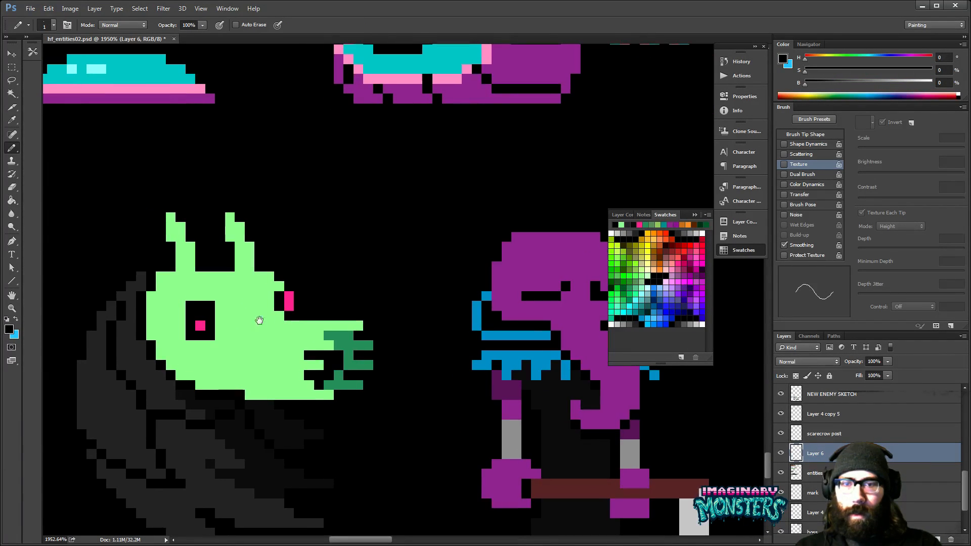
{"action": "left_click", "coordinate": [205, 321], "text": "alt"}
{"action": "left_click", "coordinate": [201, 315]}
{"action": "left_click", "coordinate": [212, 323], "text": "alt"}
{"action": "left_click", "coordinate": [201, 326]}
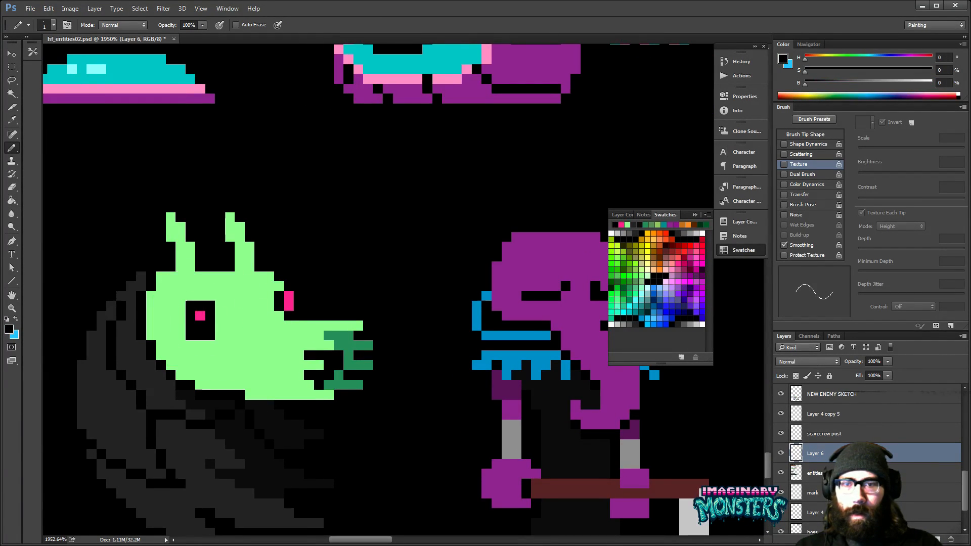
{"action": "left_click", "coordinate": [288, 303], "text": "alt"}
{"action": "left_click", "coordinate": [281, 305], "text": "alt"}
{"action": "left_click", "coordinate": [289, 306]}
- Widen the near eye socket by one black pixel column on each side to give it a rounded shape
{"action": "key", "text": "z"}
{"action": "left_click", "coordinate": [311, 315], "text": "alt"}
{"action": "left_click", "coordinate": [312, 315], "text": "alt"}
{"action": "left_click", "coordinate": [312, 315], "text": "alt"}
{"action": "left_click", "coordinate": [312, 315], "text": "alt"}
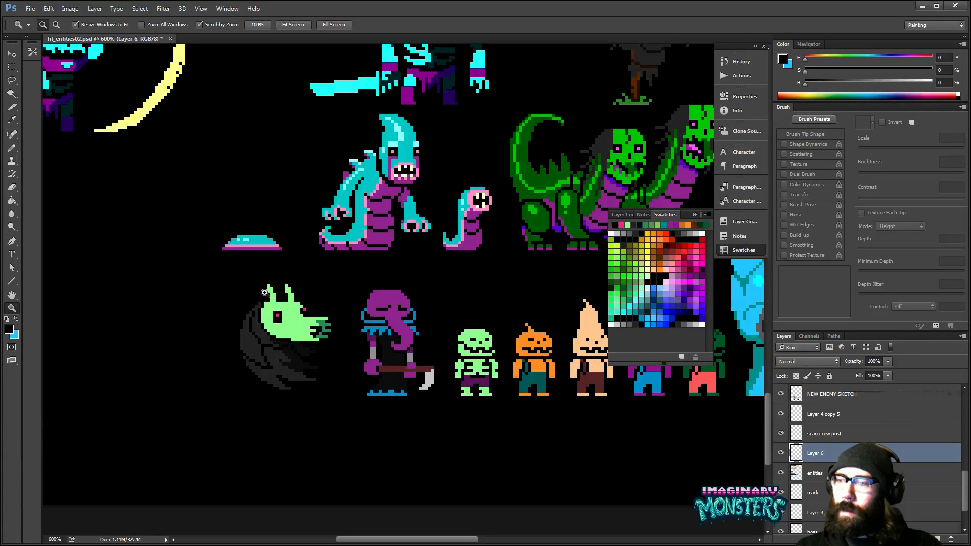
{"action": "key", "text": "b"}
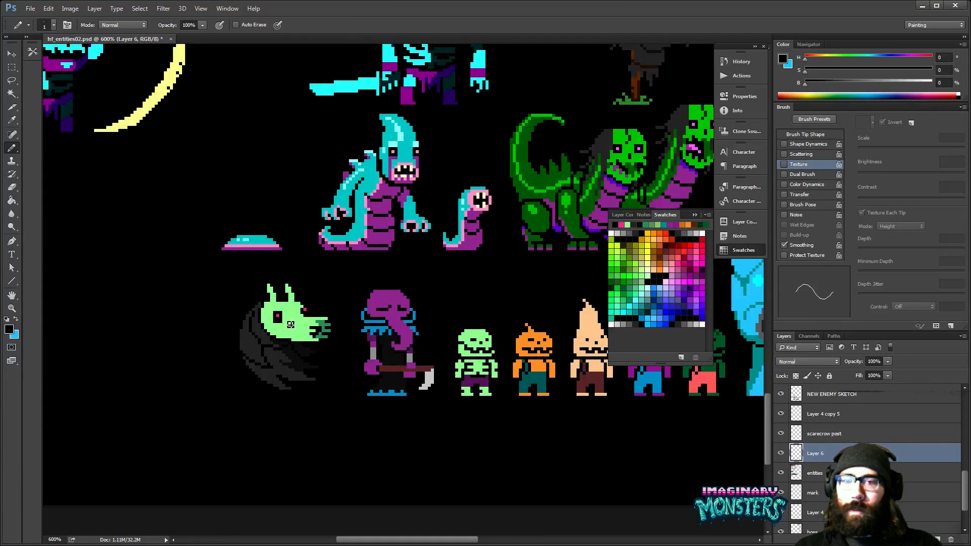
{"action": "scroll", "coordinate": [290, 326], "scroll_direction": "up", "scroll_amount": 4}
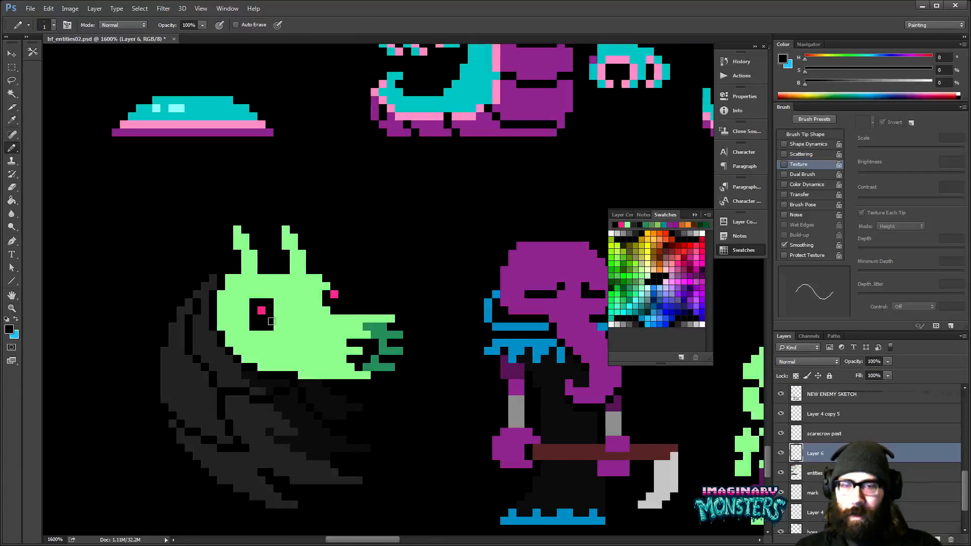
{"action": "left_click_drag", "start_coordinate": [278, 310], "coordinate": [278, 326]}
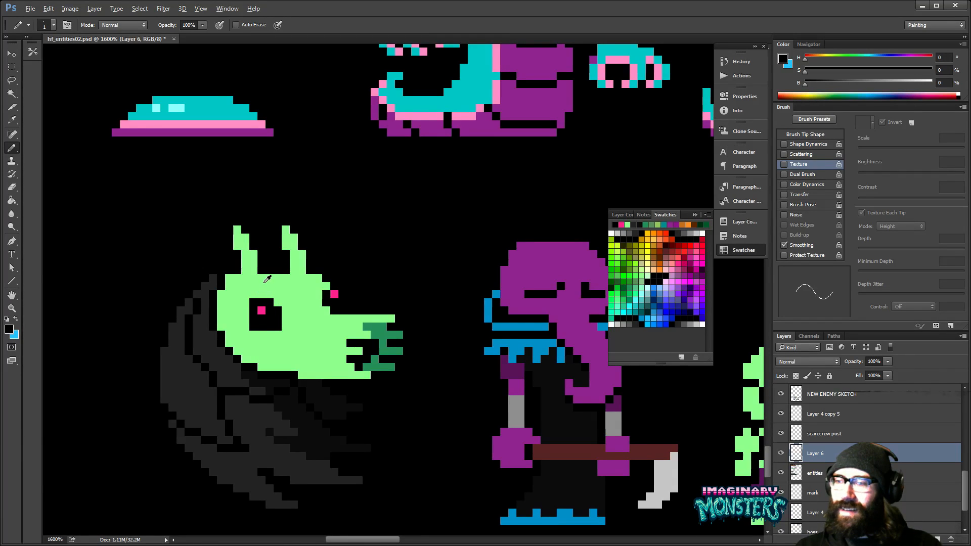
{"action": "left_click", "coordinate": [293, 322], "text": "alt"}
{"action": "left_click", "coordinate": [277, 326]}
{"action": "left_click", "coordinate": [262, 319], "text": "alt"}
{"action": "left_click_drag", "start_coordinate": [246, 318], "coordinate": [246, 310]}
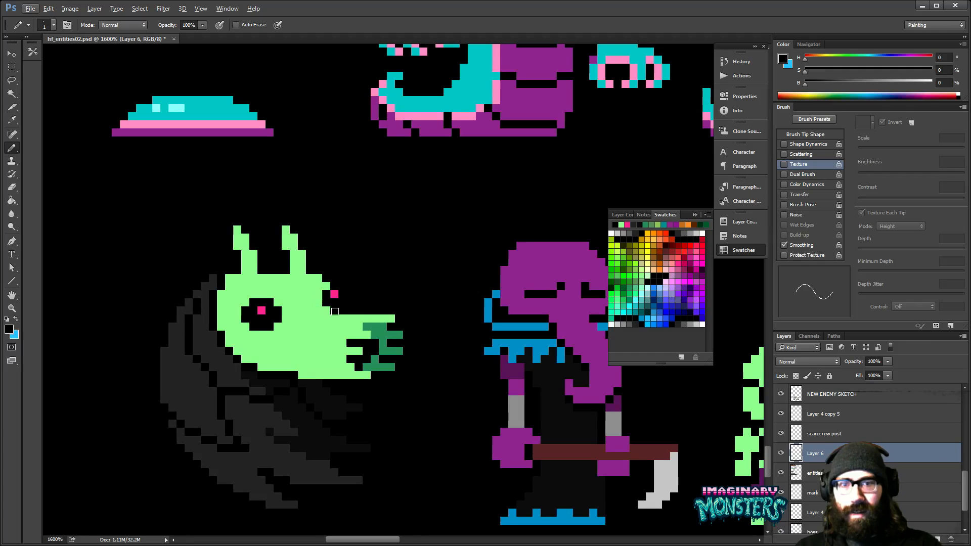
{"action": "left_click_drag", "start_coordinate": [327, 315], "coordinate": [309, 326]}
{"action": "left_click", "coordinate": [355, 348]}
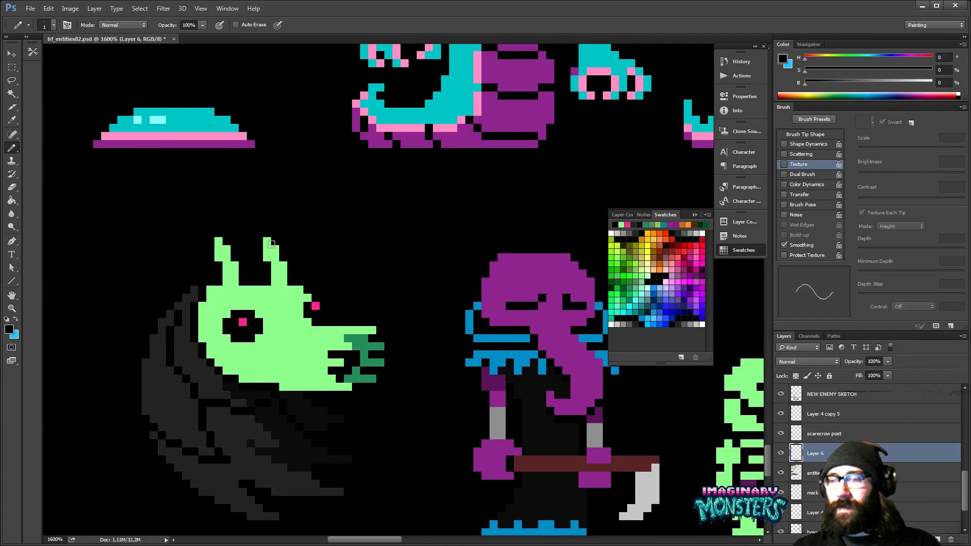
- Raise the top of the head between the horns by one pixel row and round the far horn's base with light green
{"action": "left_click_drag", "start_coordinate": [299, 295], "coordinate": [349, 299]}
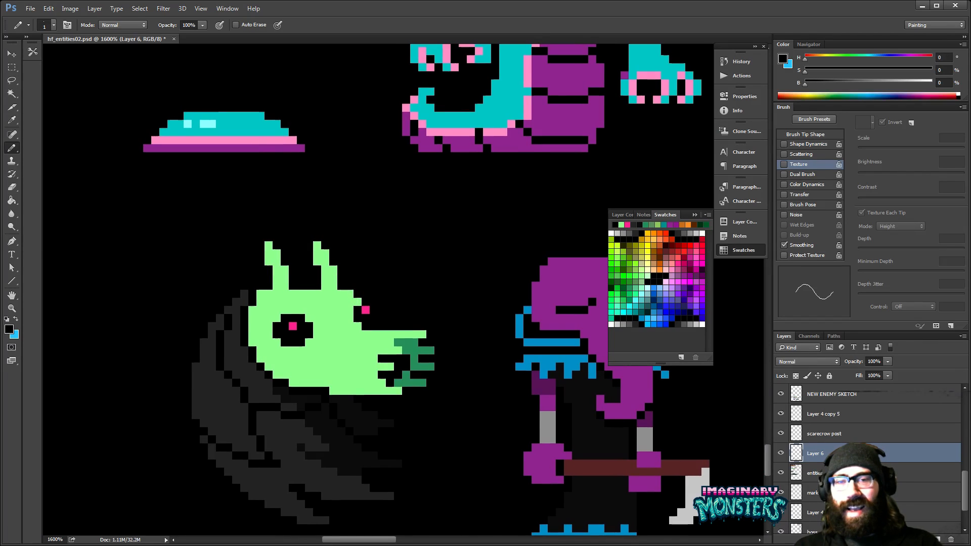
{"action": "left_click", "coordinate": [277, 286], "text": "alt"}
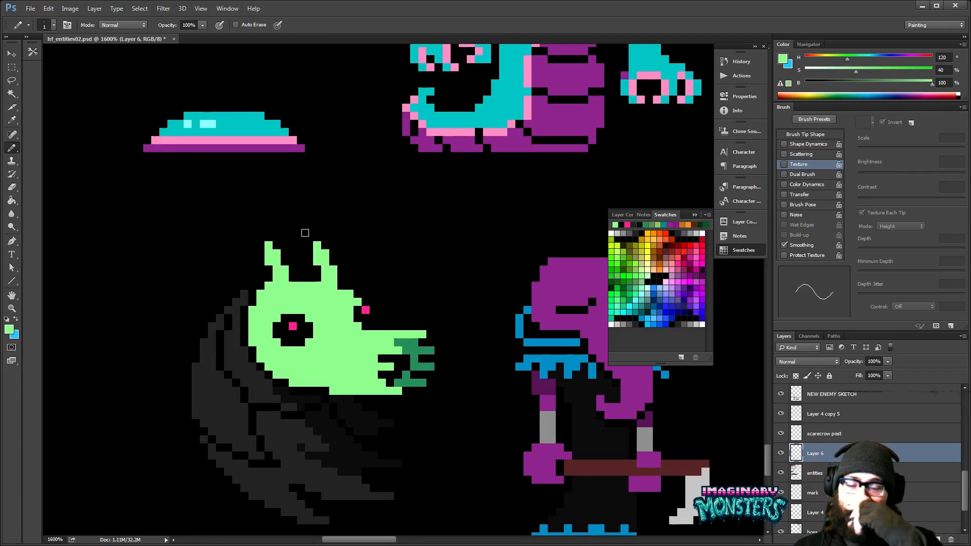
{"action": "left_click", "coordinate": [341, 286]}
{"action": "left_click_drag", "start_coordinate": [353, 311], "coordinate": [383, 308]}
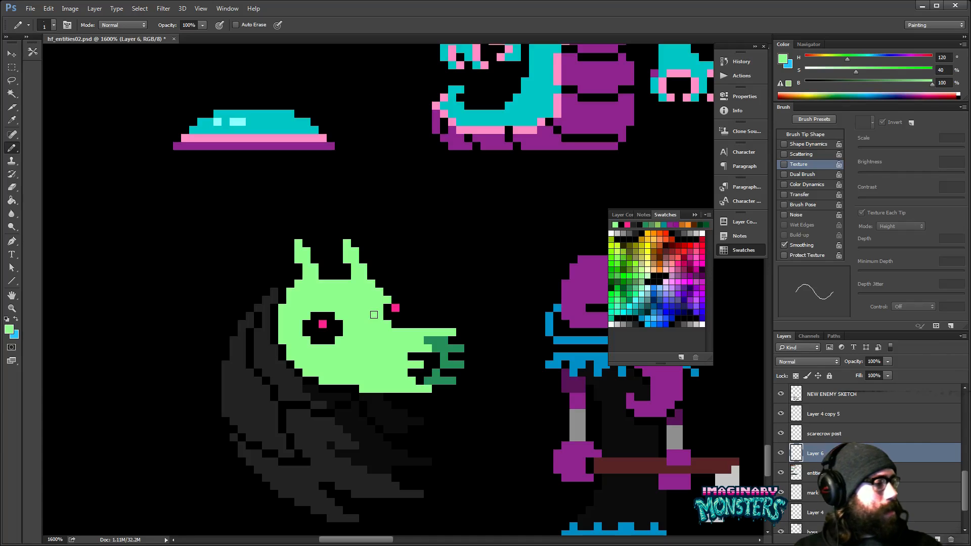
{"action": "left_click_drag", "start_coordinate": [374, 315], "coordinate": [386, 275]}
- Sample the near-black grey (HSB 0, 0, 10) and shade along the long fold lines down the back of the body
{"action": "left_click", "coordinate": [363, 379], "text": "alt"}
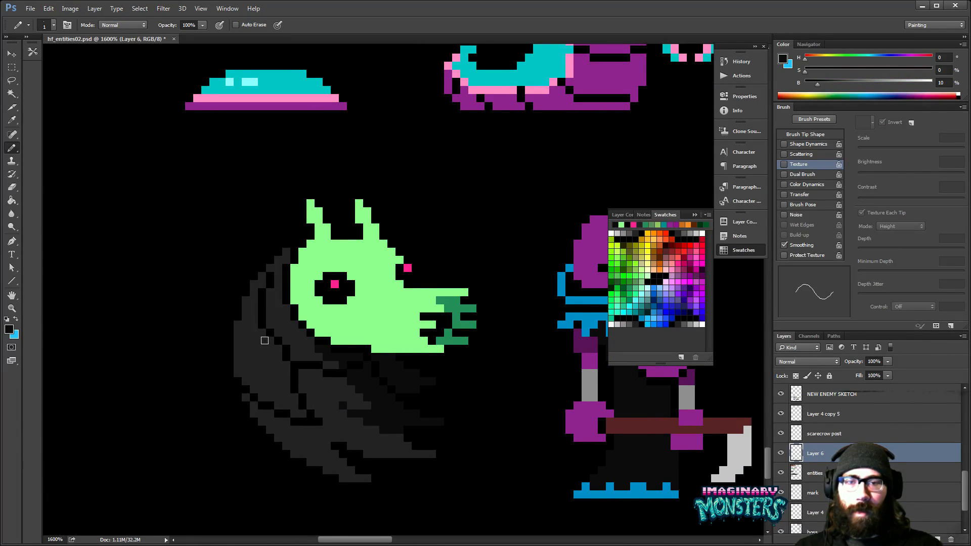
{"action": "mouse_move", "coordinate": [269, 342]}
{"action": "left_mouse_down"}
{"action": "mouse_move", "coordinate": [285, 382]}
{"action": "mouse_move", "coordinate": [270, 342]}
{"action": "mouse_move", "coordinate": [297, 399]}
{"action": "left_mouse_up"}
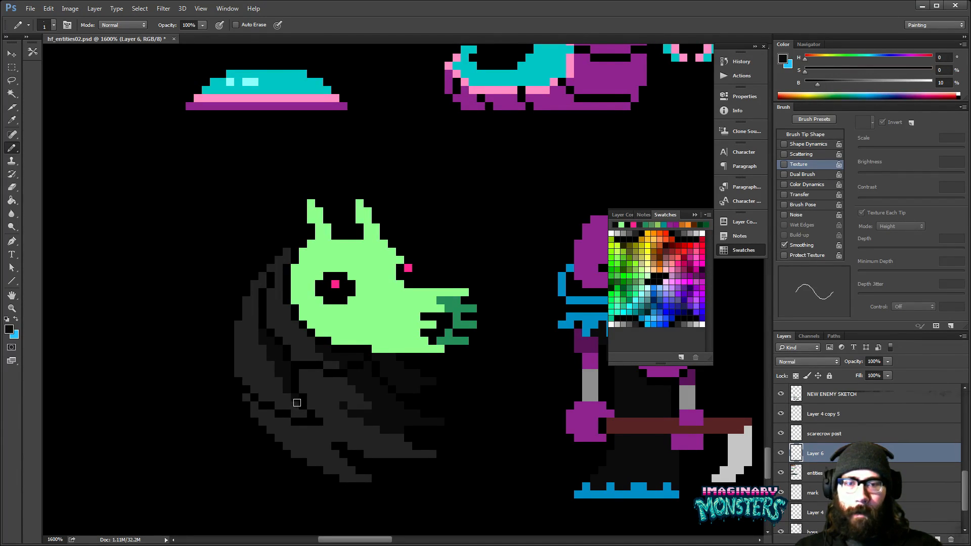
{"action": "left_click_drag", "start_coordinate": [349, 428], "coordinate": [367, 458]}
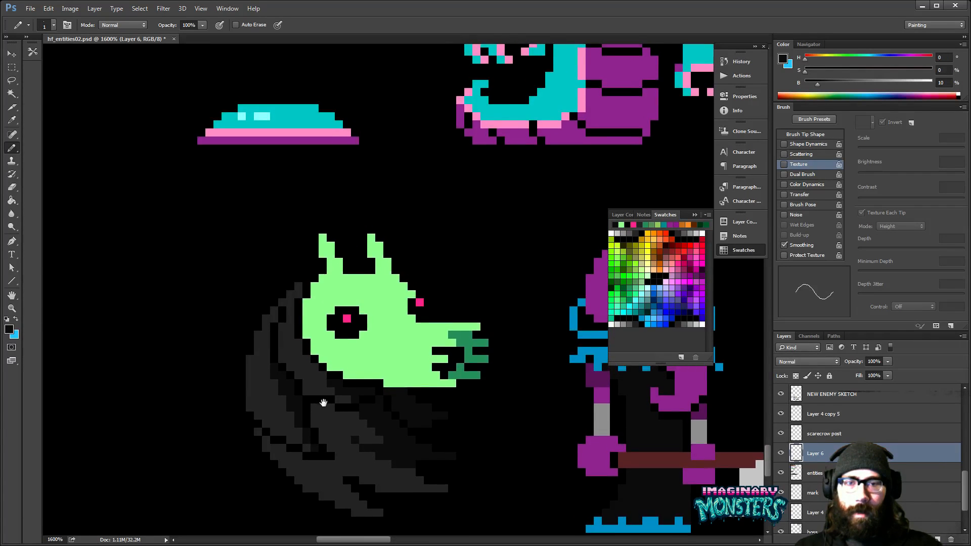
{"action": "left_click", "coordinate": [281, 306], "text": "alt"}
{"action": "left_click_drag", "start_coordinate": [328, 358], "coordinate": [329, 346]}
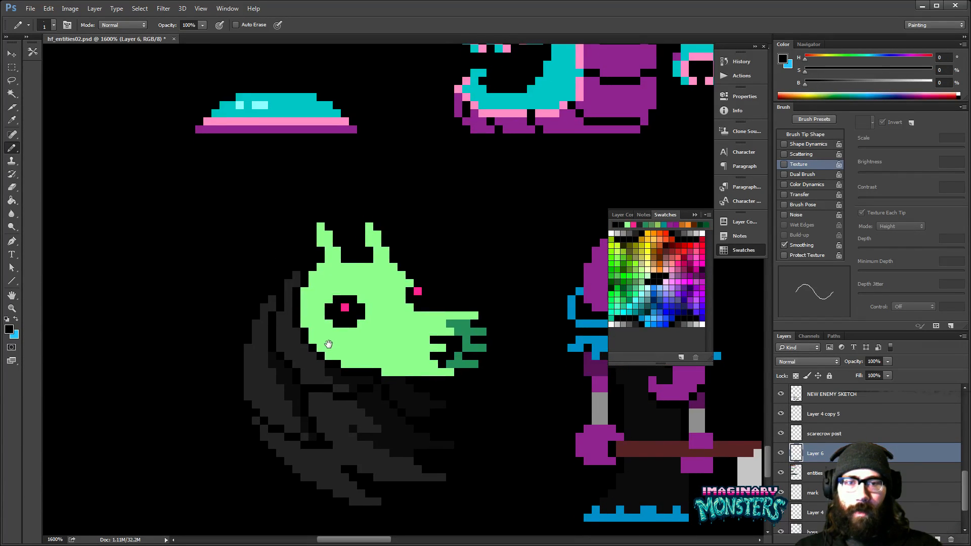
- Sample the near-black grey (HSB 0, 0, 10) and shade the body folds directly behind the head and under the jaw
{"action": "left_click_drag", "start_coordinate": [344, 380], "coordinate": [349, 377]}
{"action": "left_click", "coordinate": [337, 366], "text": "alt"}
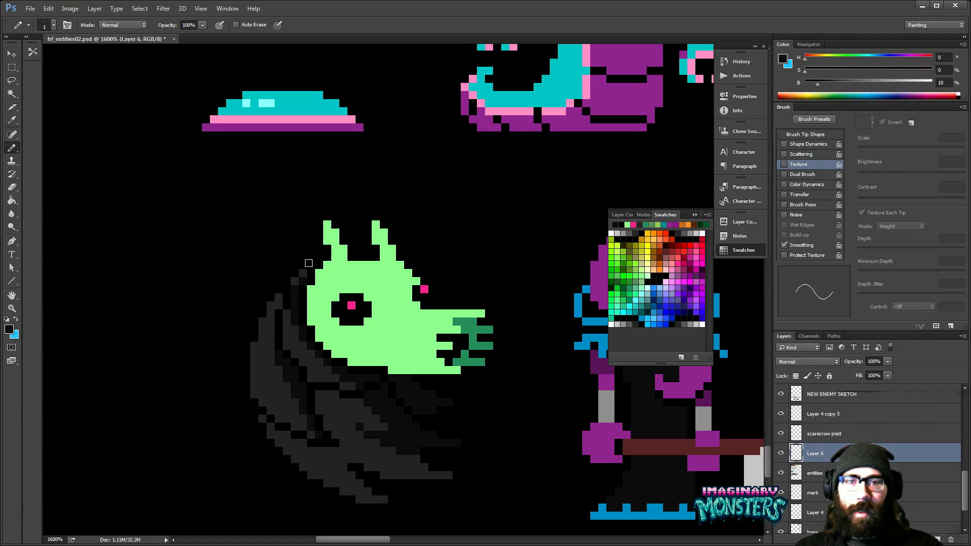
{"action": "mouse_move", "coordinate": [298, 274]}
{"action": "left_mouse_down"}
{"action": "mouse_move", "coordinate": [311, 286]}
{"action": "mouse_move", "coordinate": [292, 321]}
{"action": "left_mouse_up"}
{"action": "left_click", "coordinate": [307, 292], "text": "alt"}
{"action": "left_click", "coordinate": [294, 327], "text": "alt"}
{"action": "left_click_drag", "start_coordinate": [311, 356], "coordinate": [331, 356]}
{"action": "left_click", "coordinate": [298, 346], "text": "alt"}
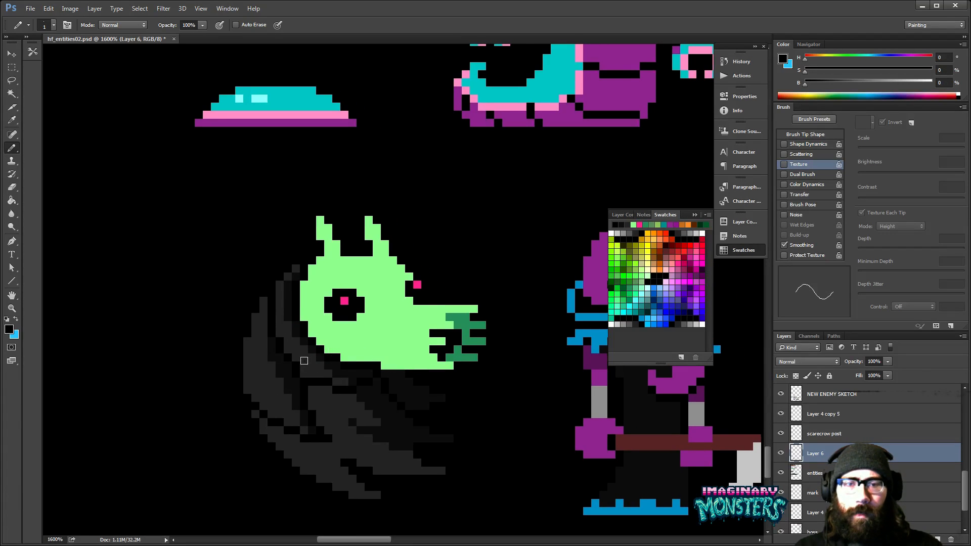
{"action": "left_click", "coordinate": [304, 372]}
- Sample the dark green (HSB 150, 67, 60) from the snout and shade the underside of the cheek and jaw
{"action": "mouse_move", "coordinate": [345, 410]}
{"action": "left_mouse_down"}
{"action": "mouse_move", "coordinate": [322, 399]}
{"action": "mouse_move", "coordinate": [347, 404]}
{"action": "mouse_move", "coordinate": [362, 347]}
{"action": "mouse_move", "coordinate": [379, 345]}
{"action": "left_mouse_up"}
{"action": "key", "text": "z"}
{"action": "left_click", "coordinate": [358, 391], "text": "alt"}
{"action": "left_click", "coordinate": [358, 391], "text": "alt"}
{"action": "left_click", "coordinate": [357, 391], "text": "alt"}
{"action": "left_click", "coordinate": [357, 391], "text": "alt"}
{"action": "key", "text": "b"}
{"action": "key", "text": "z"}
{"action": "key", "text": "b"}
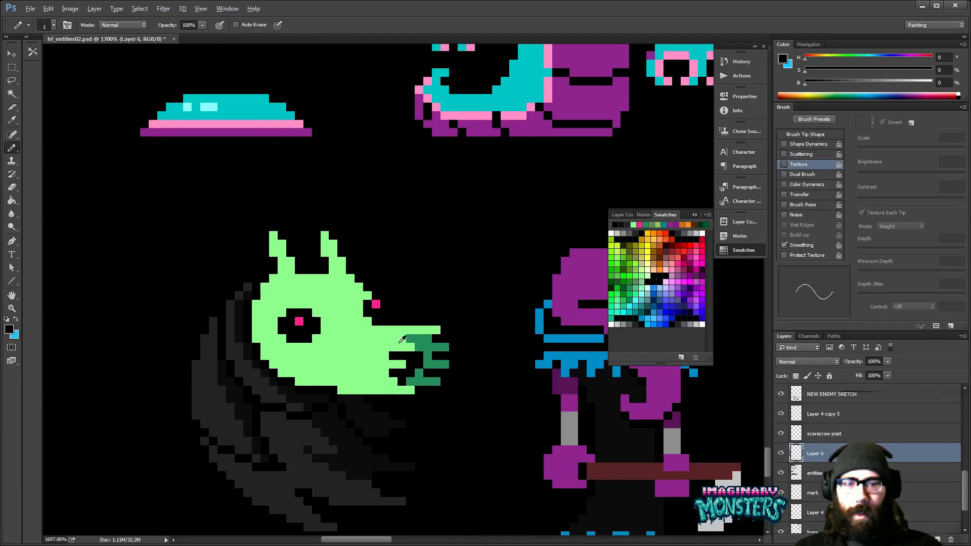
{"action": "left_click", "coordinate": [420, 340], "text": "alt"}
{"action": "left_click", "coordinate": [266, 353]}
{"action": "left_click", "coordinate": [275, 356]}
{"action": "left_click", "coordinate": [275, 362]}
{"action": "left_click_drag", "start_coordinate": [283, 362], "coordinate": [307, 371]}
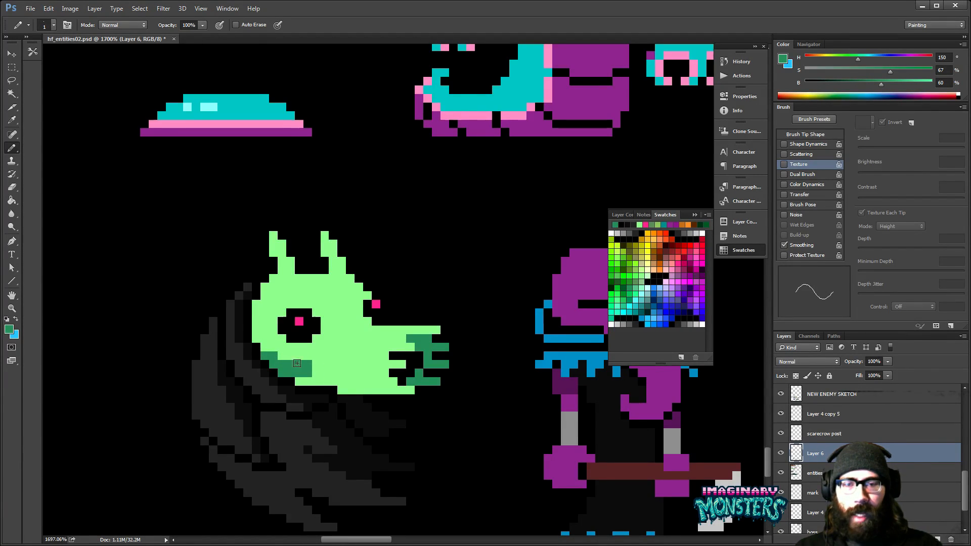
{"action": "left_click_drag", "start_coordinate": [300, 380], "coordinate": [329, 378]}
{"action": "left_click", "coordinate": [316, 373]}
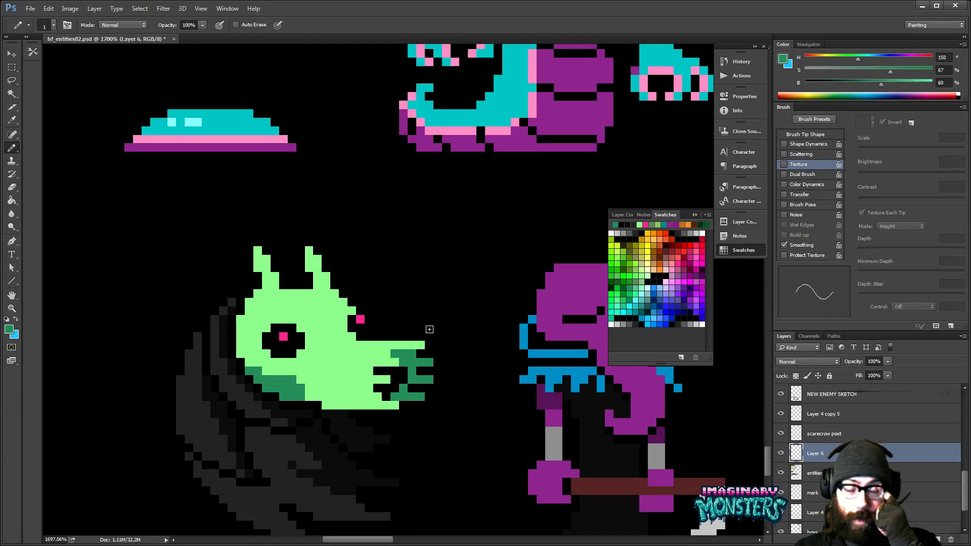
- Extend the dark green shading up the back edge of the head and resample the light green (HSB 120, 40, 100)
{"action": "left_click_drag", "start_coordinate": [392, 316], "coordinate": [442, 332]}
{"action": "mouse_move", "coordinate": [302, 371]}
{"action": "left_mouse_down"}
{"action": "mouse_move", "coordinate": [290, 374]}
{"action": "mouse_move", "coordinate": [289, 334]}
{"action": "left_mouse_up"}
{"action": "key", "text": "z"}
{"action": "left_click_drag", "start_coordinate": [364, 362], "coordinate": [311, 365]}
{"action": "mouse_move", "coordinate": [418, 377]}
{"action": "left_mouse_down"}
{"action": "mouse_move", "coordinate": [304, 361]}
{"action": "mouse_move", "coordinate": [342, 360]}
{"action": "left_mouse_up"}
{"action": "key", "text": "b"}
{"action": "key", "text": "z"}
{"action": "key", "text": "b"}
{"action": "left_click_drag", "start_coordinate": [264, 373], "coordinate": [279, 374]}
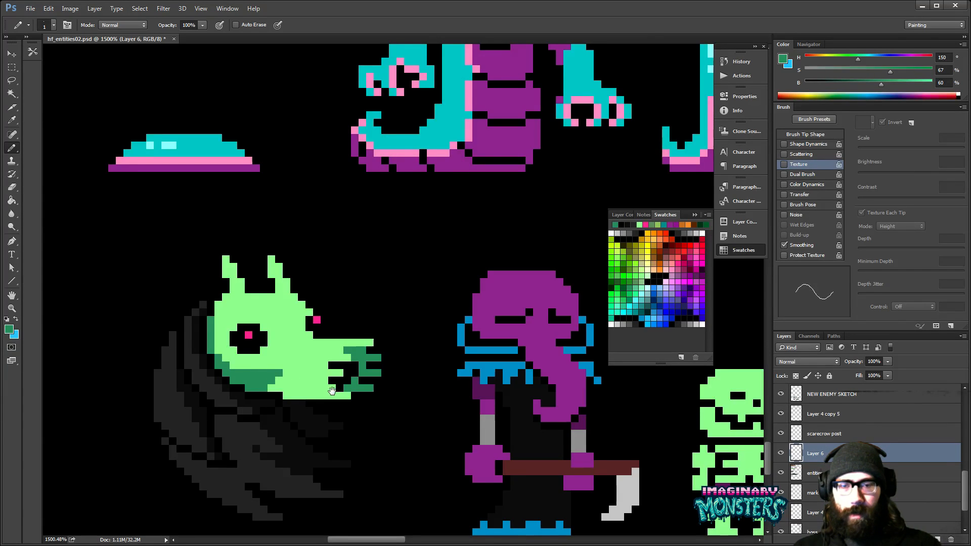
{"action": "left_click_drag", "start_coordinate": [330, 391], "coordinate": [355, 396]}
{"action": "left_click_drag", "start_coordinate": [348, 343], "coordinate": [391, 314]}
{"action": "left_click", "coordinate": [311, 339], "text": "alt"}
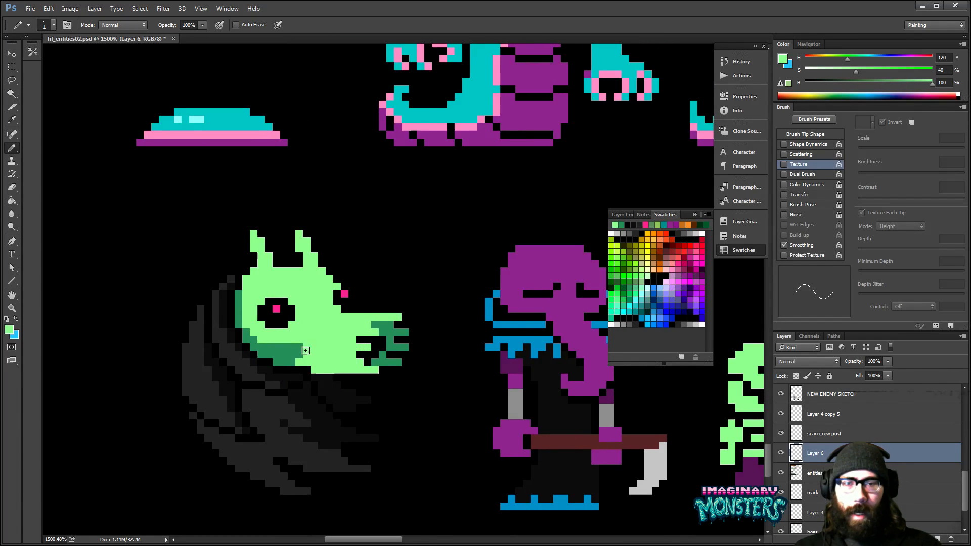
- Examine the new enemy alongside the neighbouring monsters at reduced magnification with the grid shown
{"action": "left_click_drag", "start_coordinate": [376, 366], "coordinate": [355, 365]}
{"action": "key", "text": "z"}
{"action": "left_click", "coordinate": [396, 360], "text": "alt"}
{"action": "left_click", "coordinate": [396, 361], "text": "alt"}
{"action": "left_click", "coordinate": [397, 360], "text": "alt"}
{"action": "left_click_drag", "start_coordinate": [422, 370], "coordinate": [297, 346]}
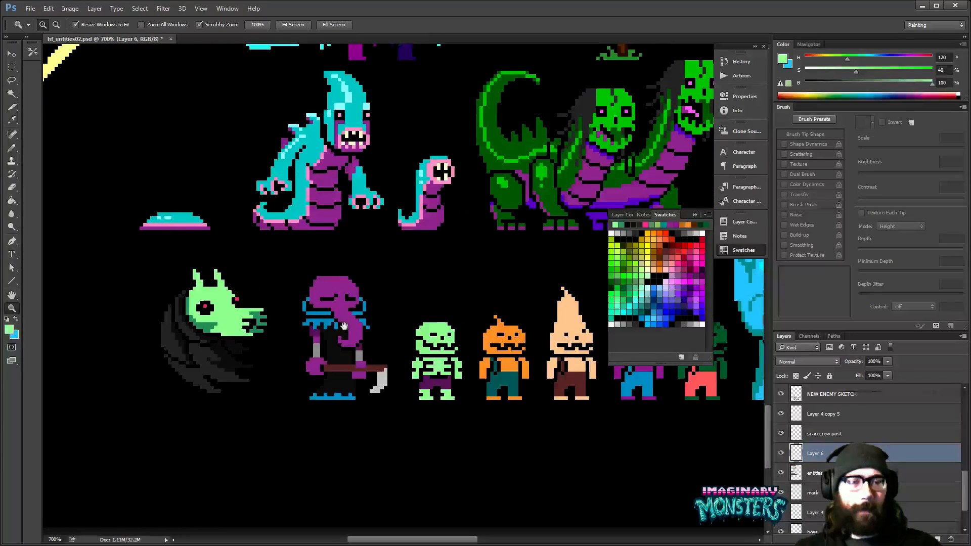
{"action": "left_click", "coordinate": [378, 342], "text": "alt"}
{"action": "left_click", "coordinate": [378, 343], "text": "alt"}
{"action": "mouse_move", "coordinate": [539, 283]}
{"action": "left_mouse_down"}
{"action": "mouse_move", "coordinate": [337, 378]}
{"action": "mouse_move", "coordinate": [245, 393]}
{"action": "left_mouse_up"}
{"action": "key", "text": "b"}
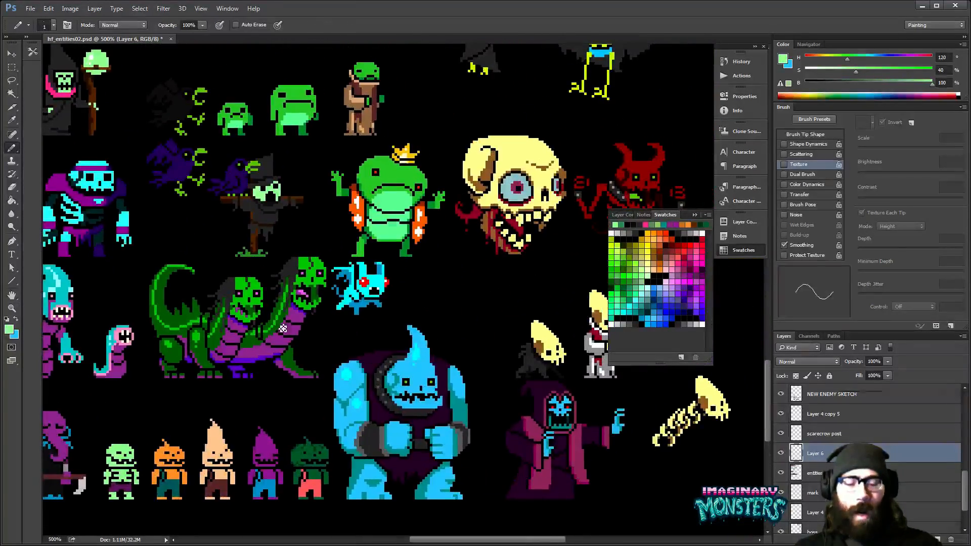
{"action": "key", "text": "ctrl+apostrophe"}
{"action": "mouse_move", "coordinate": [331, 354]}
{"action": "left_mouse_down"}
{"action": "mouse_move", "coordinate": [515, 322]}
{"action": "mouse_move", "coordinate": [508, 313]}
{"action": "mouse_move", "coordinate": [422, 310]}
{"action": "left_mouse_up"}
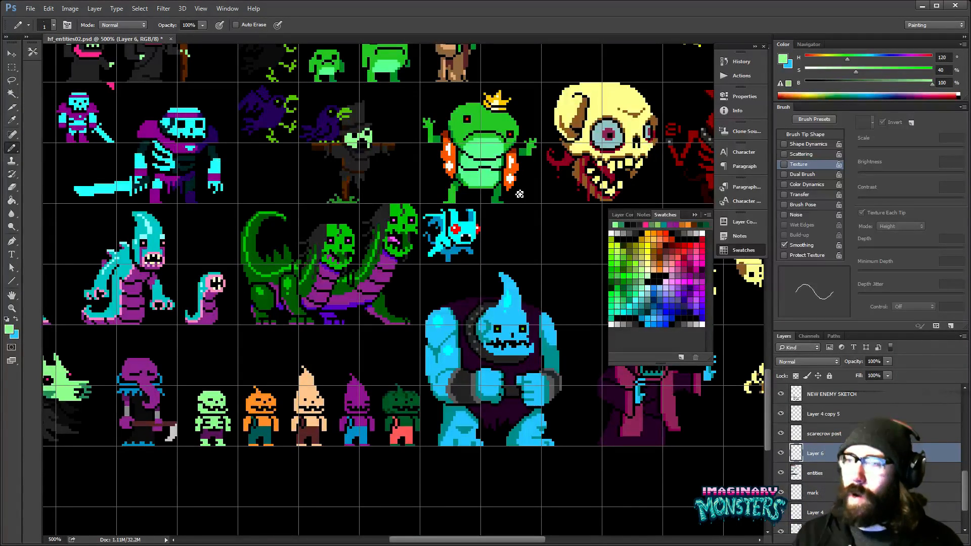
- Bring the browser window over the canvas to view the toy monster reference photo, and move it away again
{"action": "key", "text": "alt+Tab"}
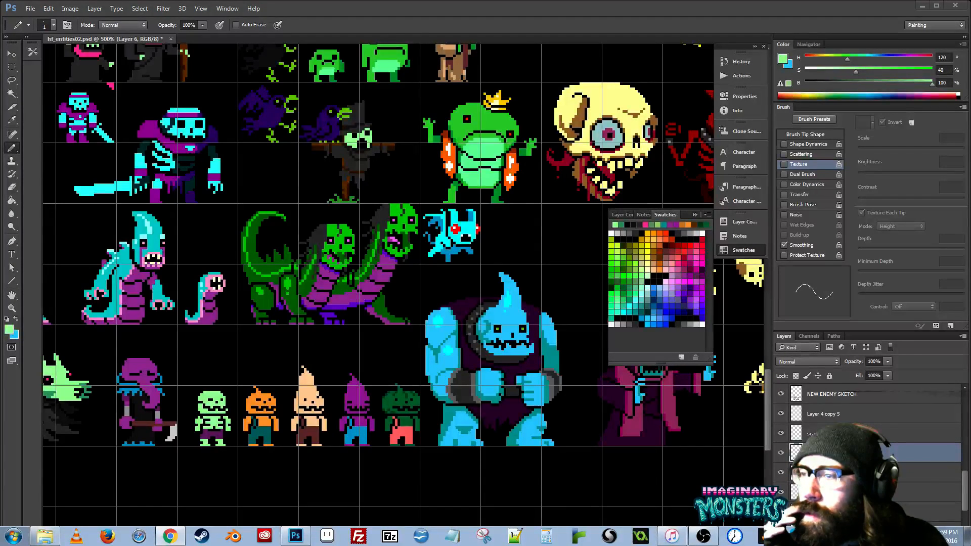
{"action": "left_click_drag", "start_coordinate": [969, 76], "coordinate": [453, 54]}
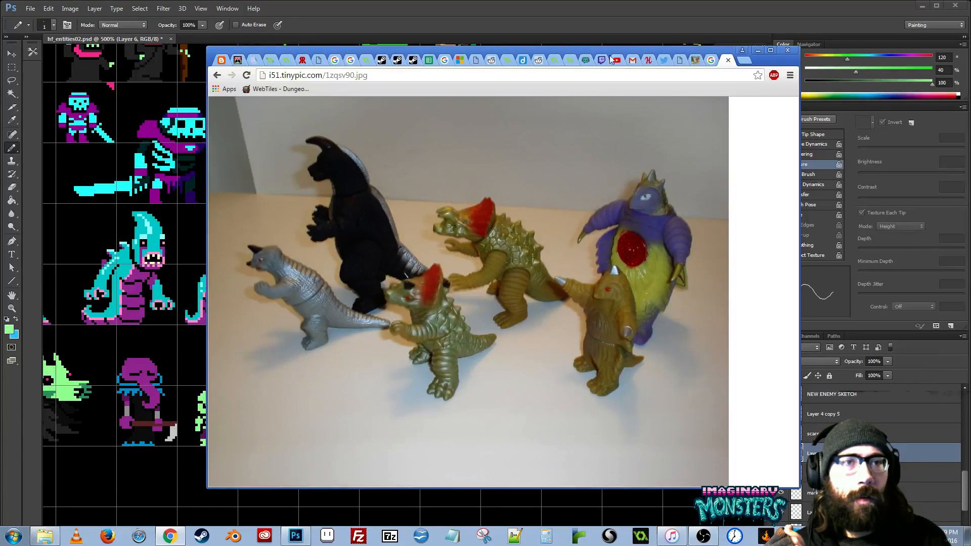
{"action": "left_click_drag", "start_coordinate": [597, 51], "coordinate": [0, 19]}
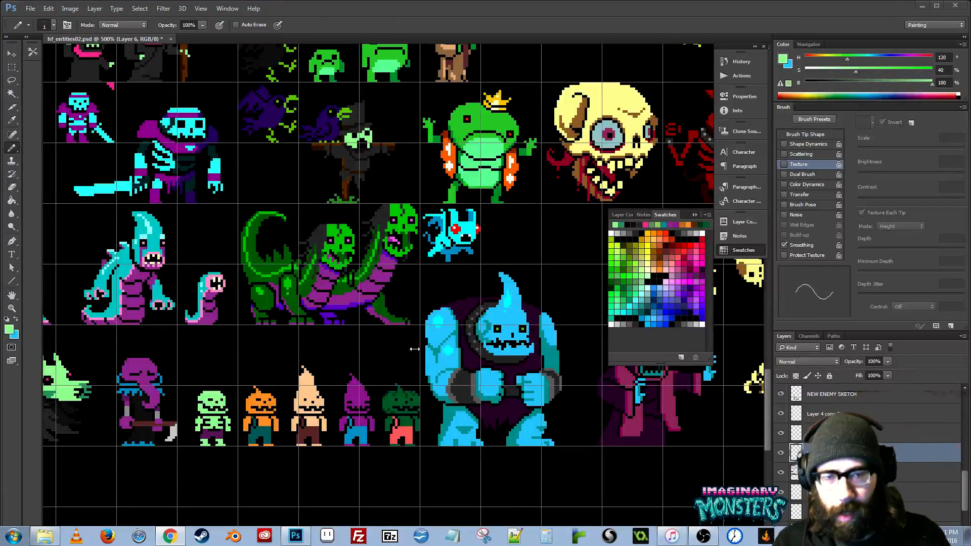
- Hide the grid and the swatches and compare the new enemy with the rest of the monster sprites
{"action": "left_click", "coordinate": [368, 344]}
{"action": "left_click_drag", "start_coordinate": [368, 343], "coordinate": [411, 371]}
{"action": "key", "text": "ctrl+apostrophe"}
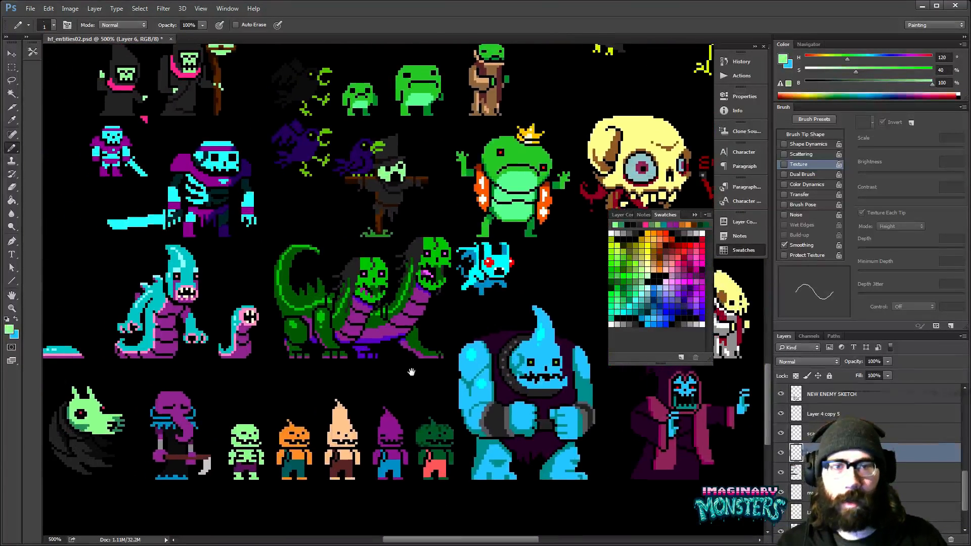
{"action": "left_click", "coordinate": [409, 368], "text": "alt"}
{"action": "left_click", "coordinate": [450, 390], "text": "alt"}
{"action": "left_click_drag", "start_coordinate": [539, 432], "coordinate": [495, 471]}
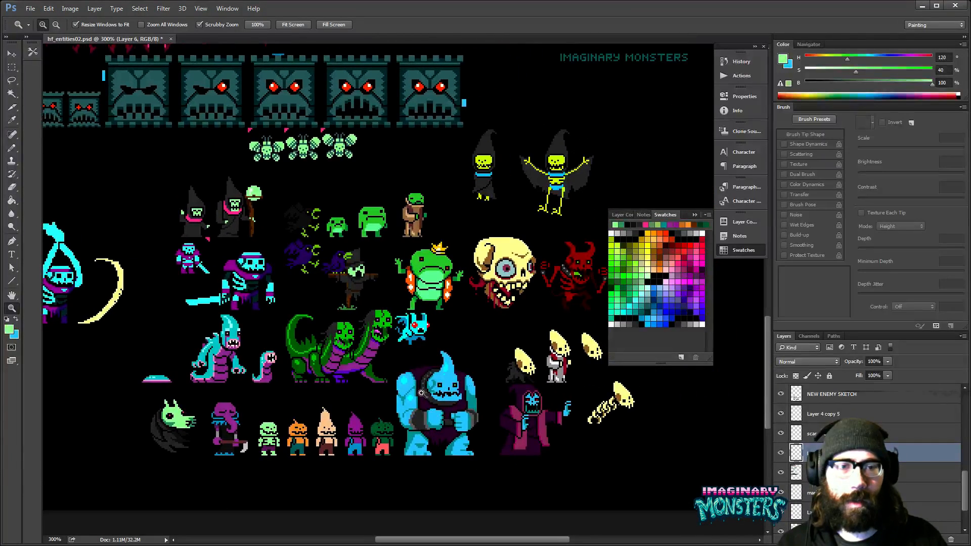
{"action": "left_click", "coordinate": [442, 429]}
{"action": "left_click", "coordinate": [442, 429]}
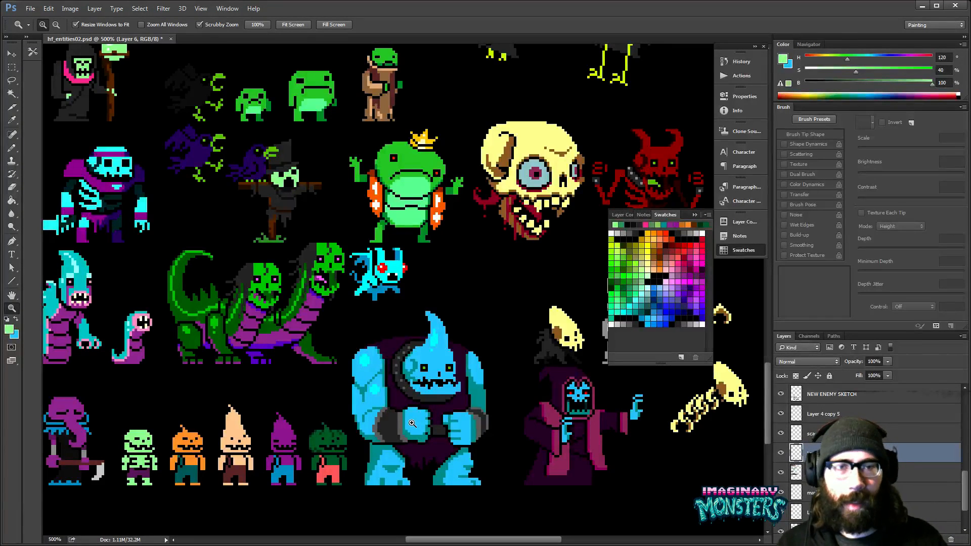
{"action": "left_click_drag", "start_coordinate": [365, 395], "coordinate": [571, 260]}
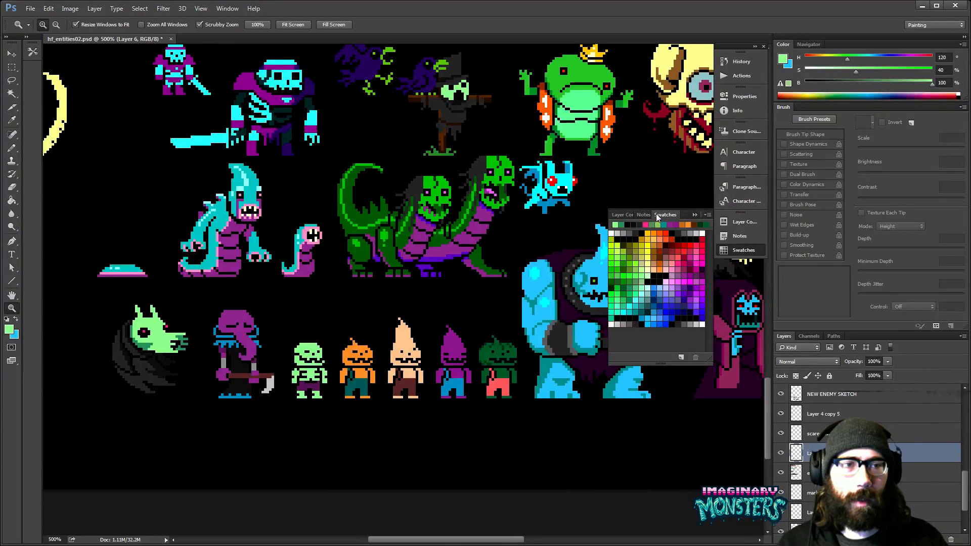
{"action": "left_click", "coordinate": [743, 250]}
- Switch to the file explorer to check the sketch images in the hf_sketches export folder, and minimize it
{"action": "key", "text": "alt+Tab"}
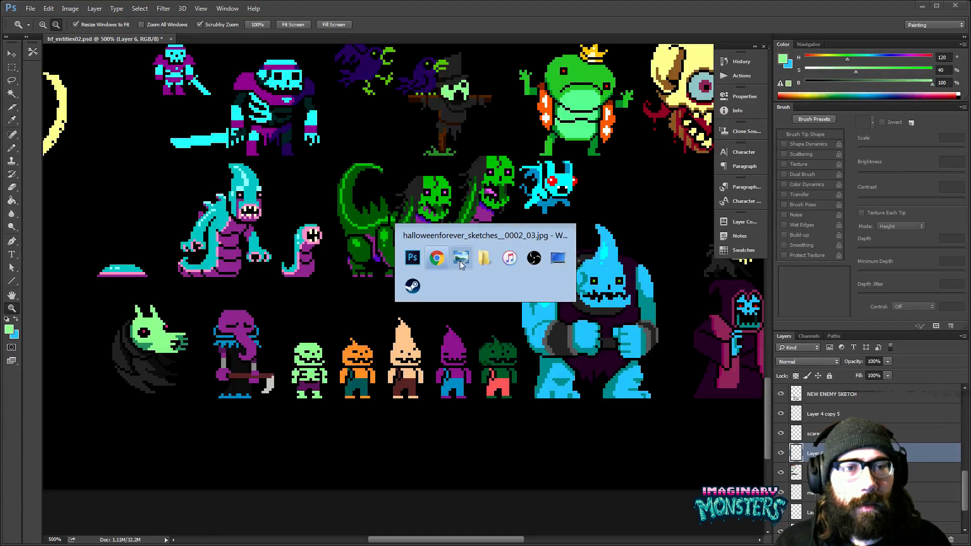
{"action": "left_click", "coordinate": [484, 258]}
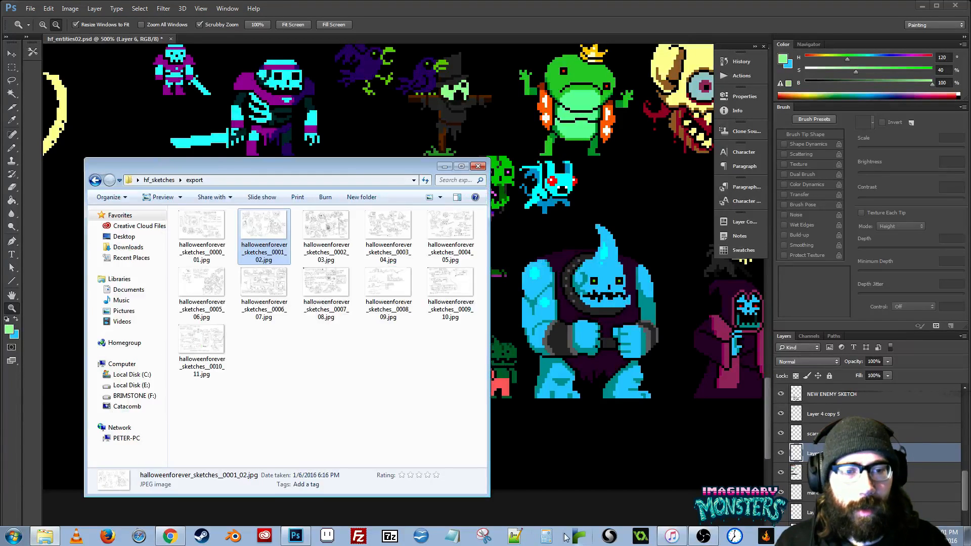
{"action": "left_click", "coordinate": [445, 166]}
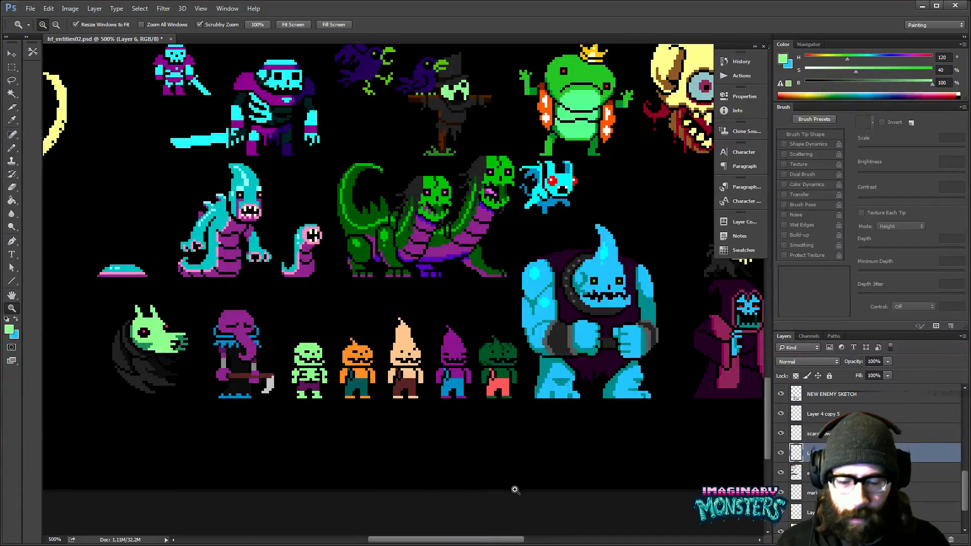
- Capture the lower monster rows including the new enemy with the Snipping Tool, close the capture window and return to the sprite sheet
{"action": "key", "text": "f"}
{"action": "key", "text": "f"}
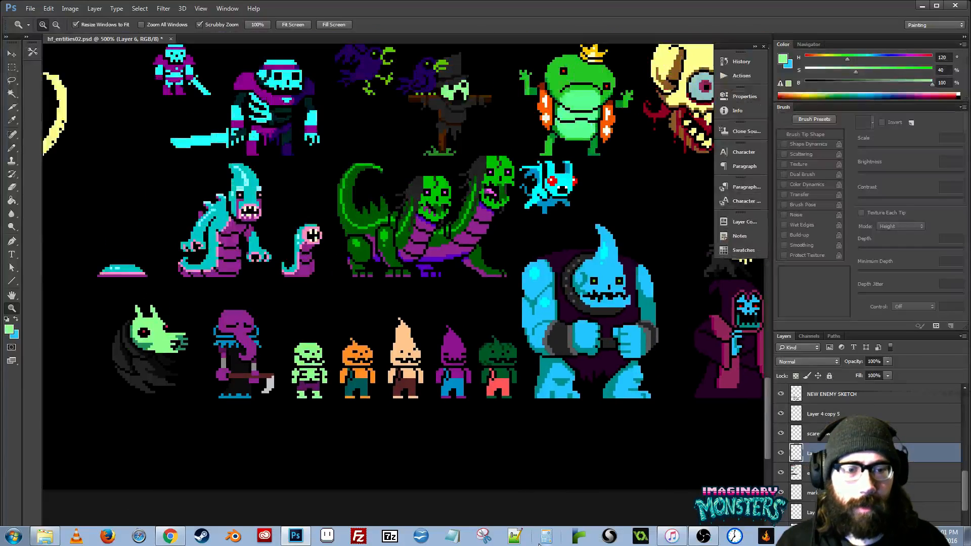
{"action": "left_click", "coordinate": [484, 536]}
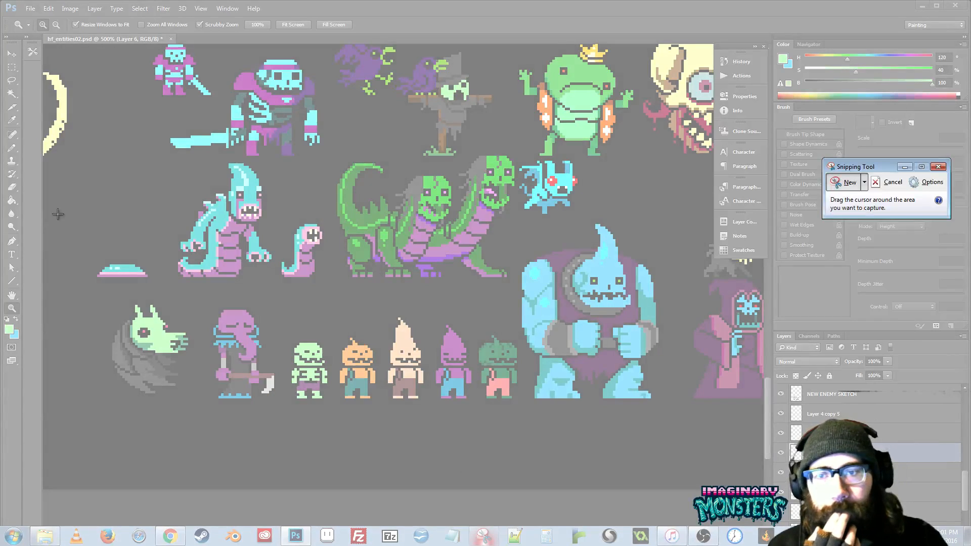
{"action": "left_click_drag", "start_coordinate": [102, 153], "coordinate": [678, 410]}
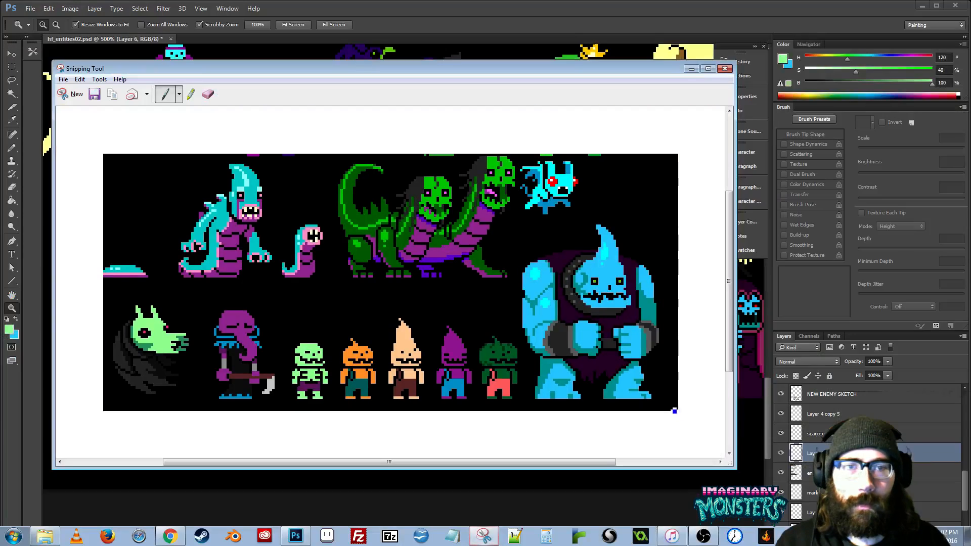
{"action": "left_click_drag", "start_coordinate": [168, 65], "coordinate": [0, 43]}
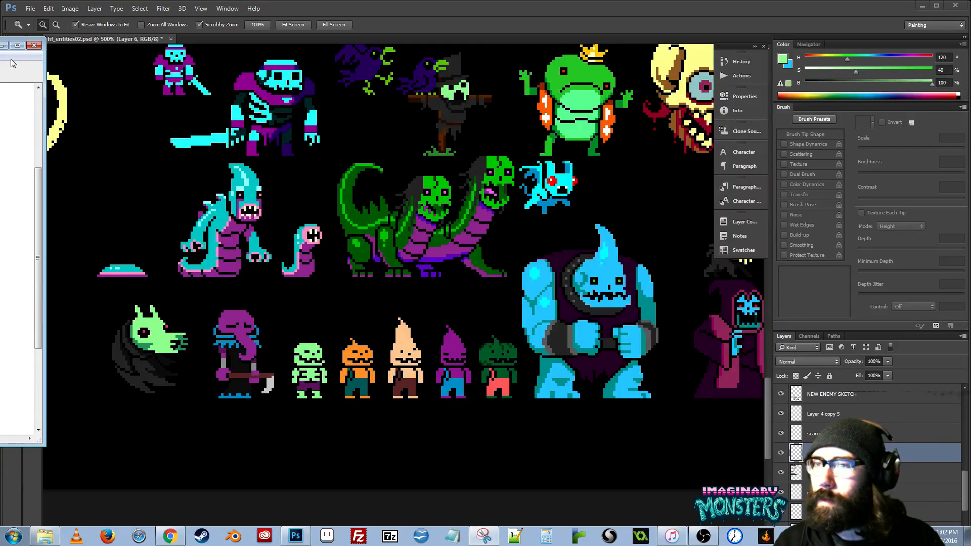
{"action": "left_click", "coordinate": [34, 45]}
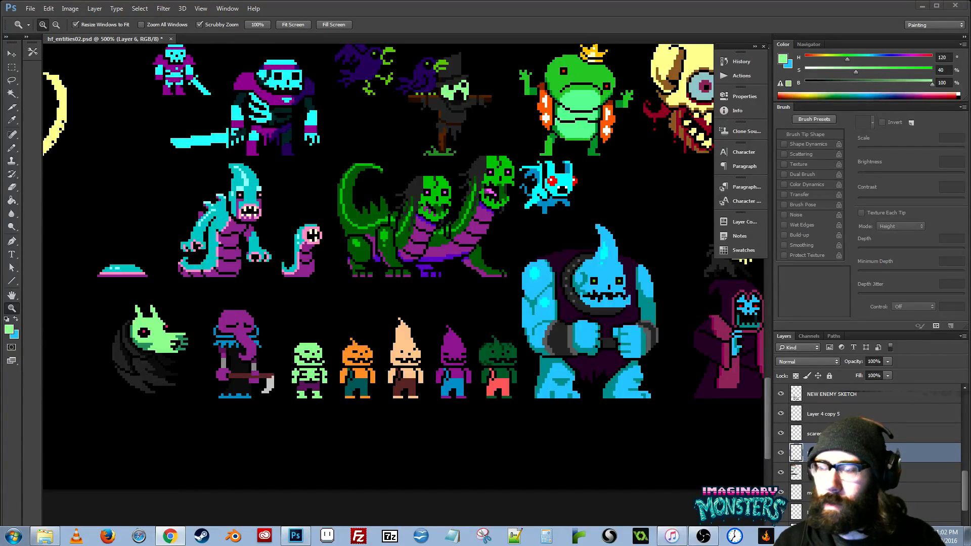
{"action": "left_click", "coordinate": [363, 300]}
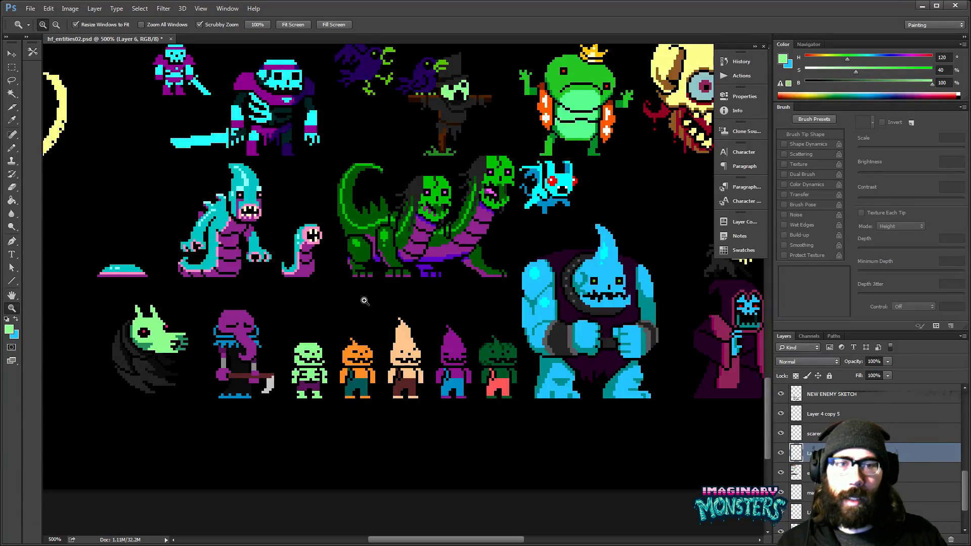